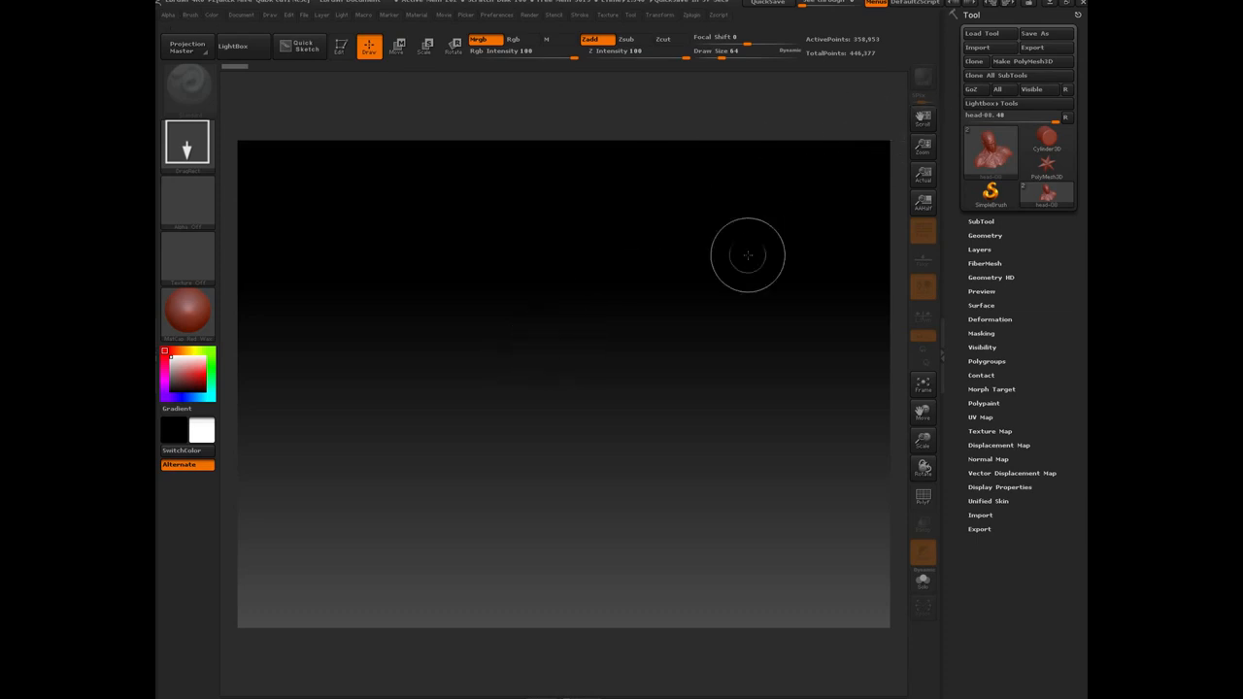
Bring up the male bust reference image and move it onto the second monitor, clear of the ZBrush canvas.
left_click_drag(1086, 112, 605, 156)
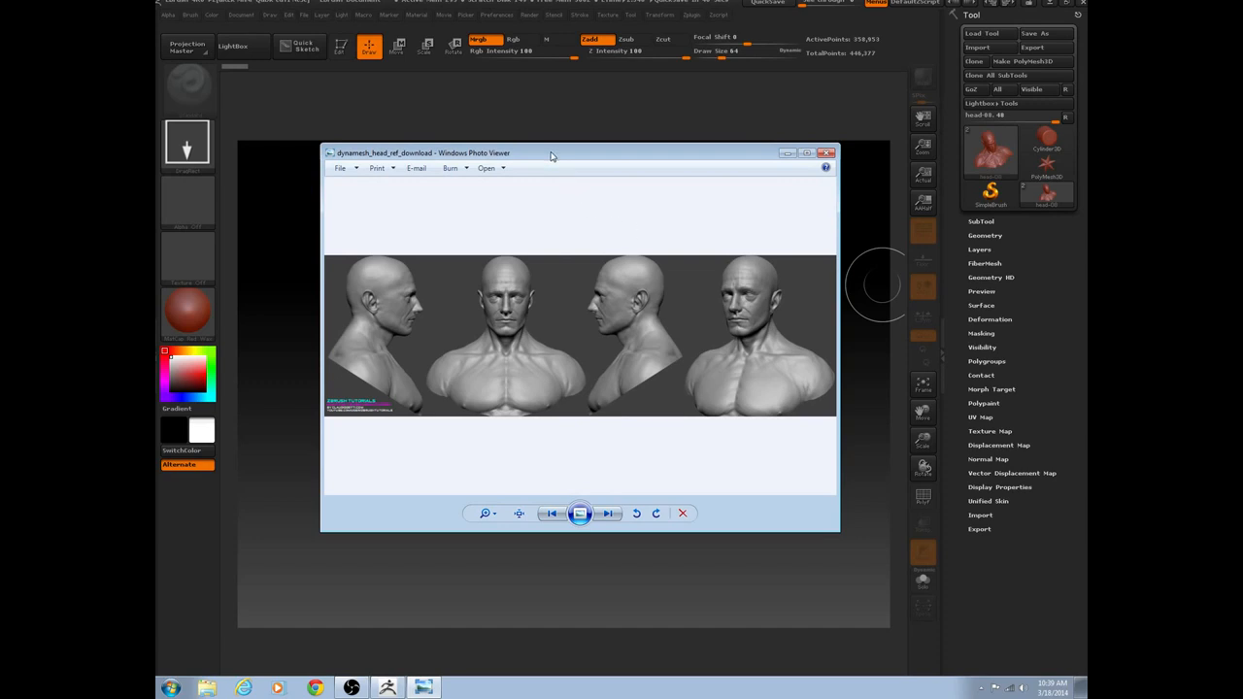
left_click_drag(549, 156, 1214, 156)
mouse_move(1239, 36)
left_mouse_down()
mouse_move(1216, 43)
mouse_move(1238, 41)
left_mouse_up()
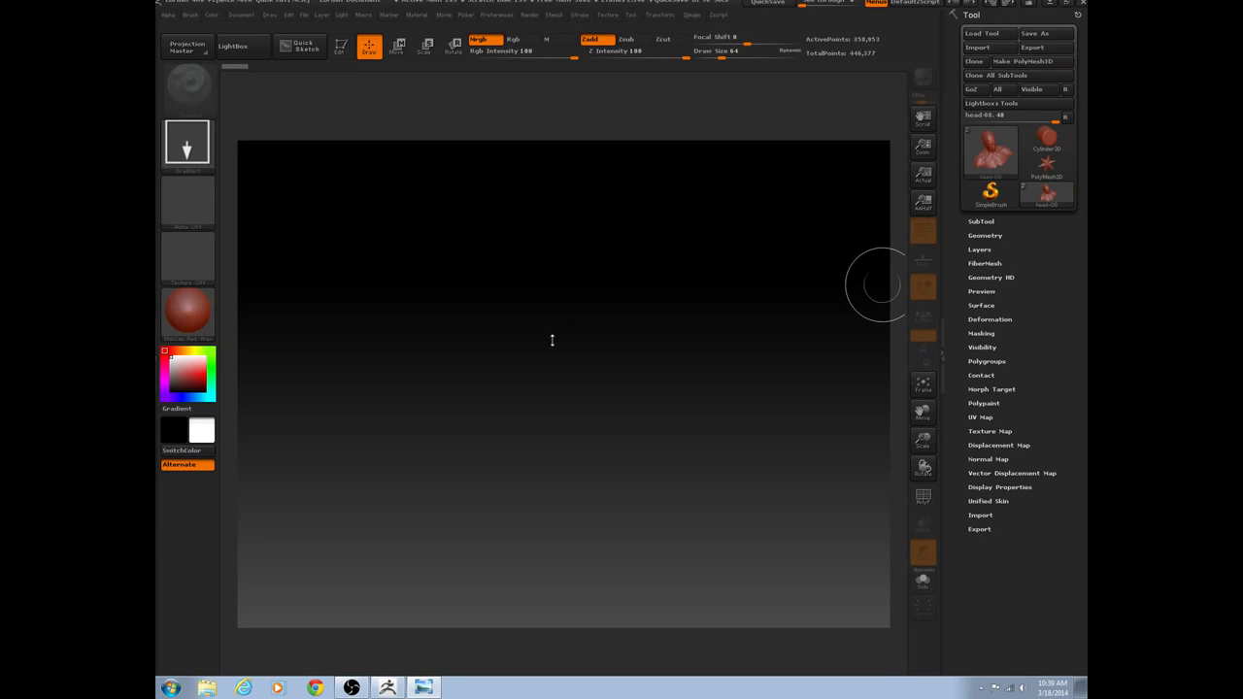
left_click(524, 362)
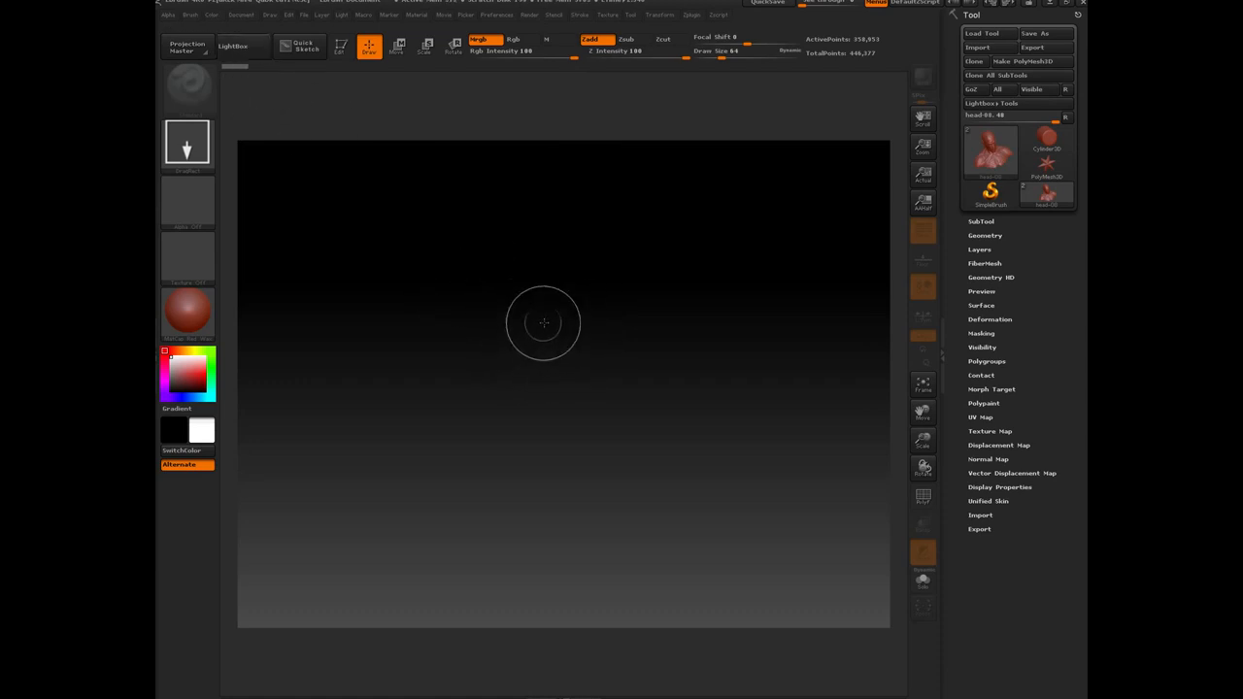
Draw the head bust on the canvas large enough to fill most of it and make it editable.
left_click_drag(544, 323, 641, 388)
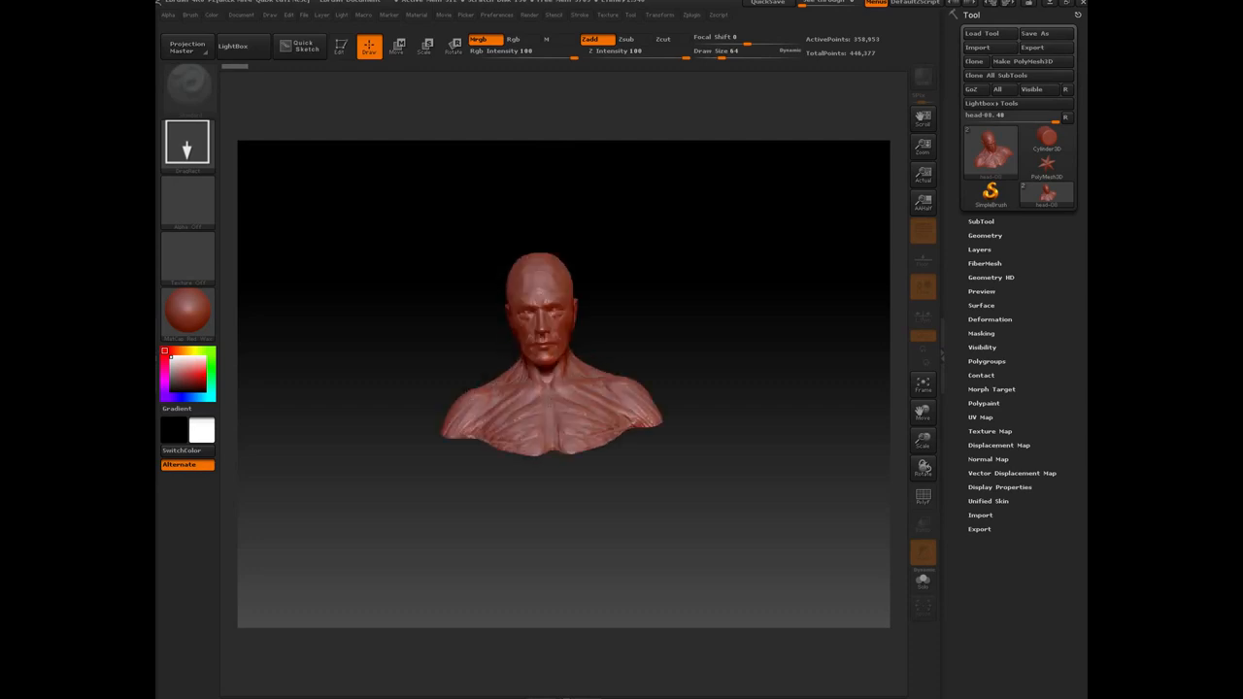
left_click_drag(558, 455, 545, 569)
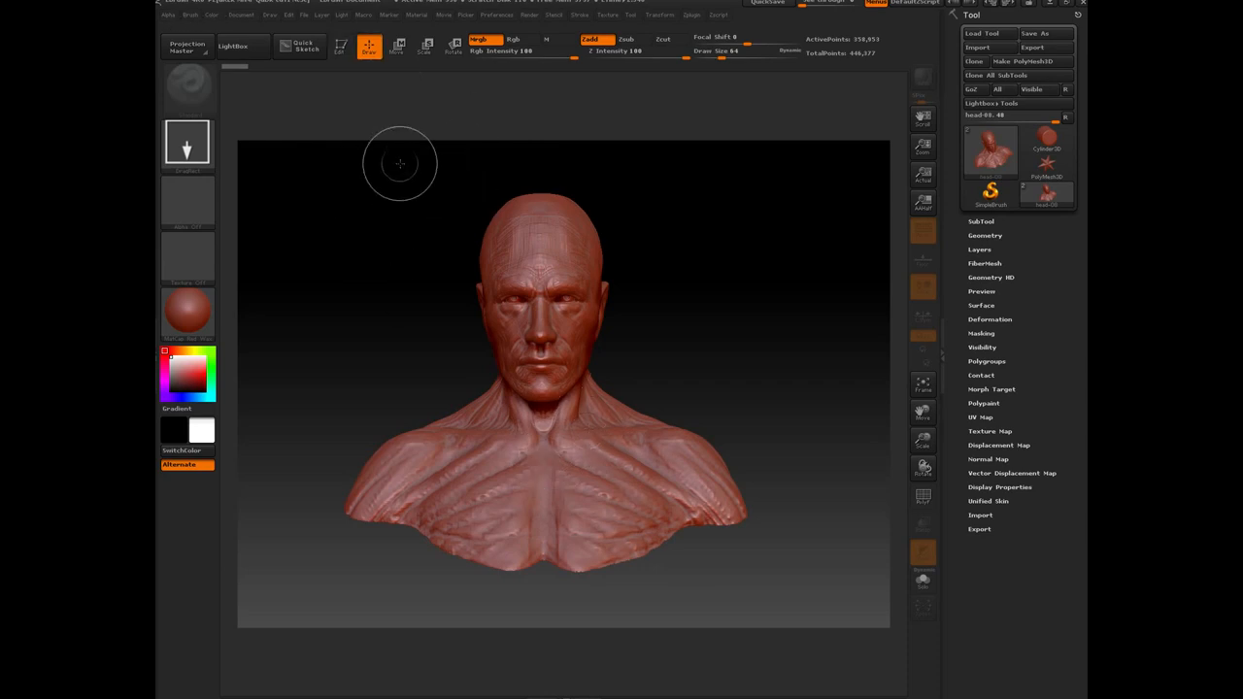
key("t")
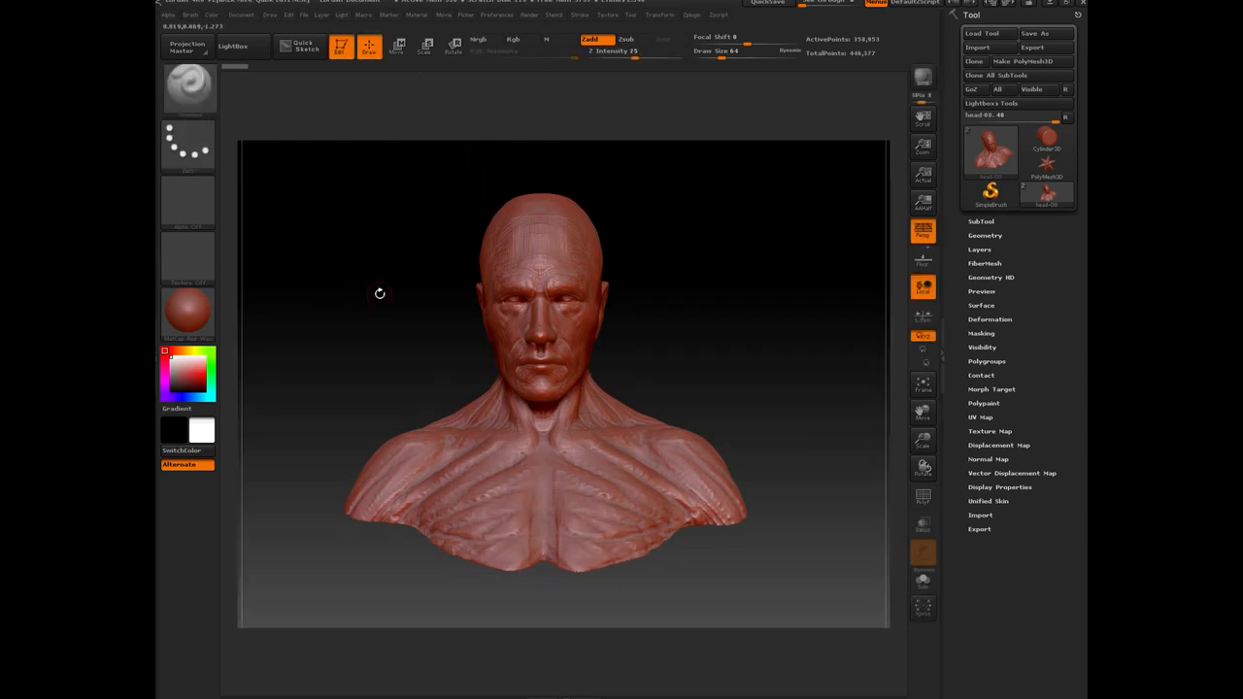
mouse_move(390, 274)
left_mouse_down()
mouse_move(452, 294)
mouse_move(380, 269)
mouse_move(398, 273)
left_mouse_up()
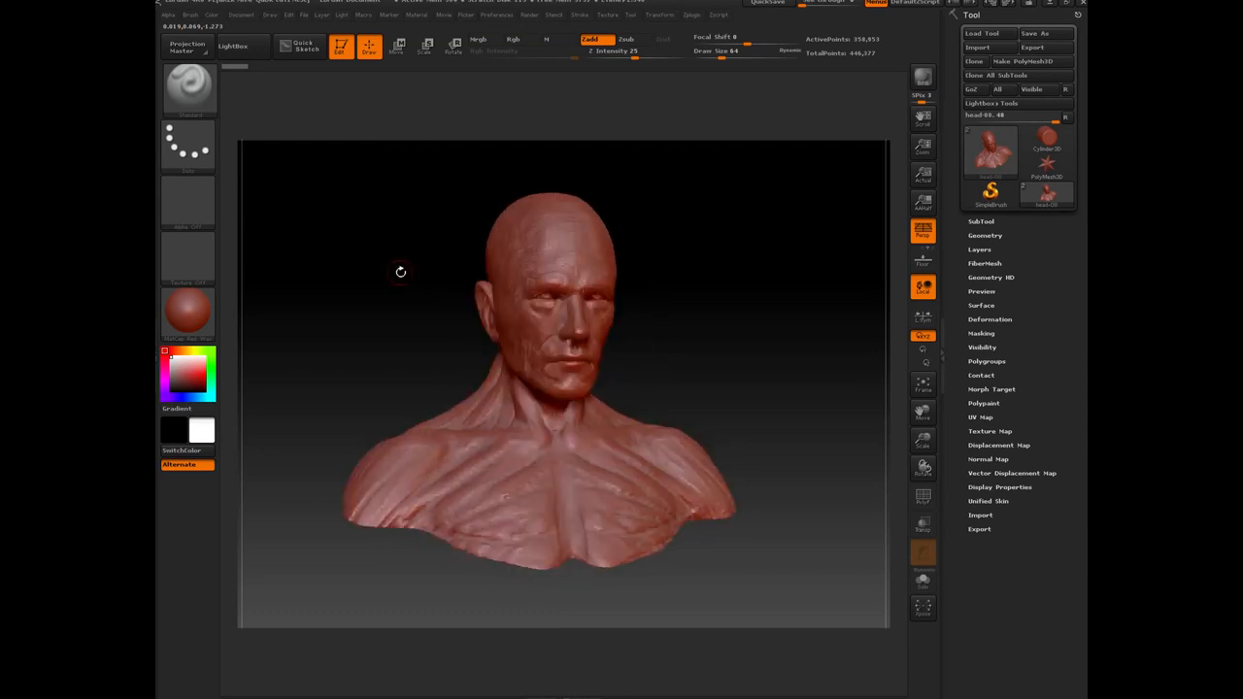
Flatten the document background to a uniform grey by reducing its gradient range to the minimum.
left_click(249, 16)
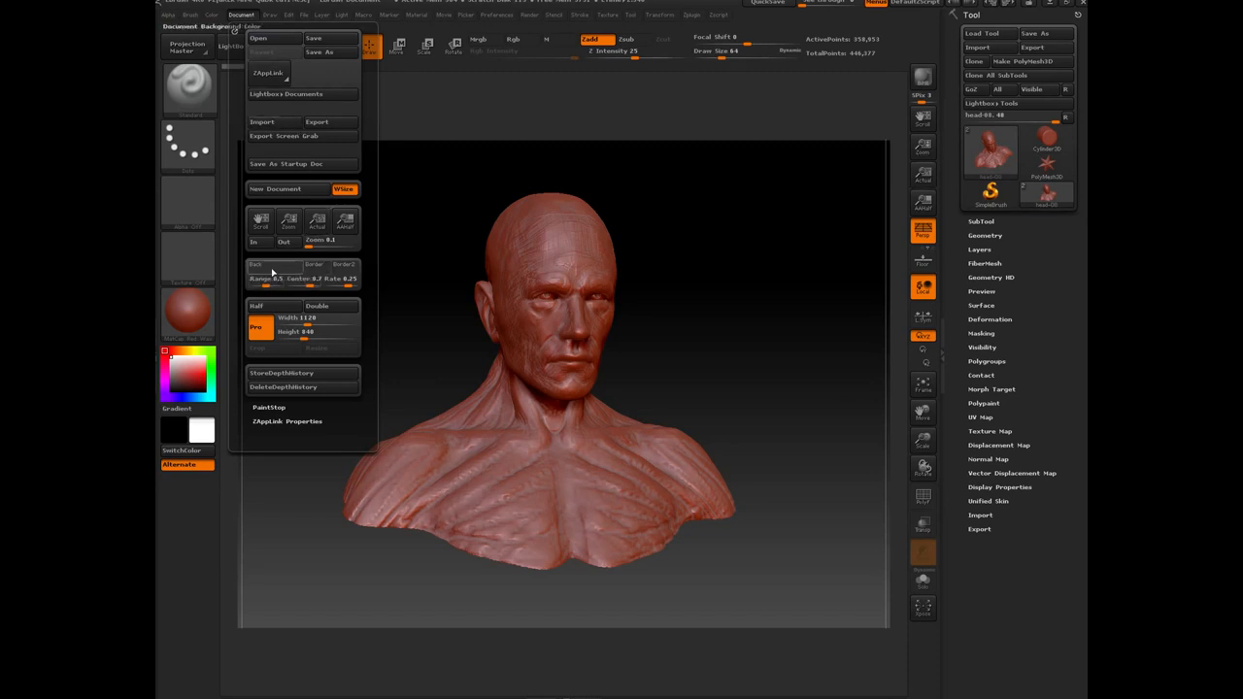
left_click_drag(265, 280, 239, 282)
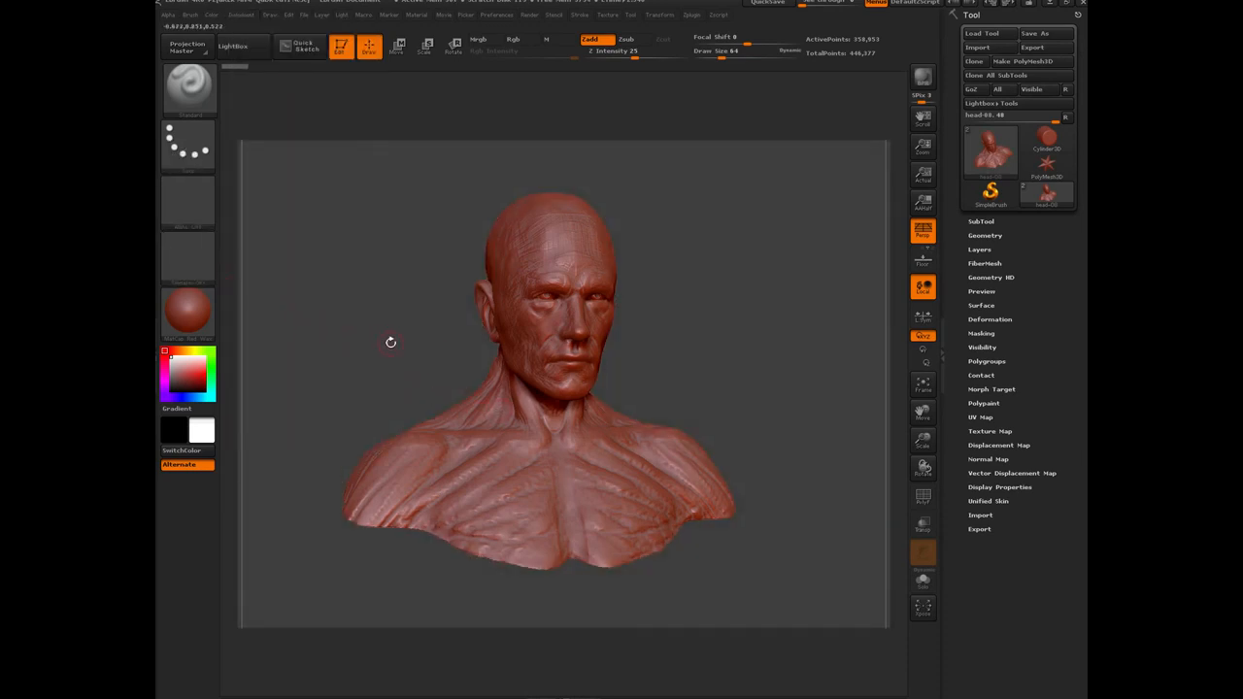
mouse_move(390, 342)
left_mouse_down()
mouse_move(354, 341)
mouse_move(419, 312)
left_mouse_up()
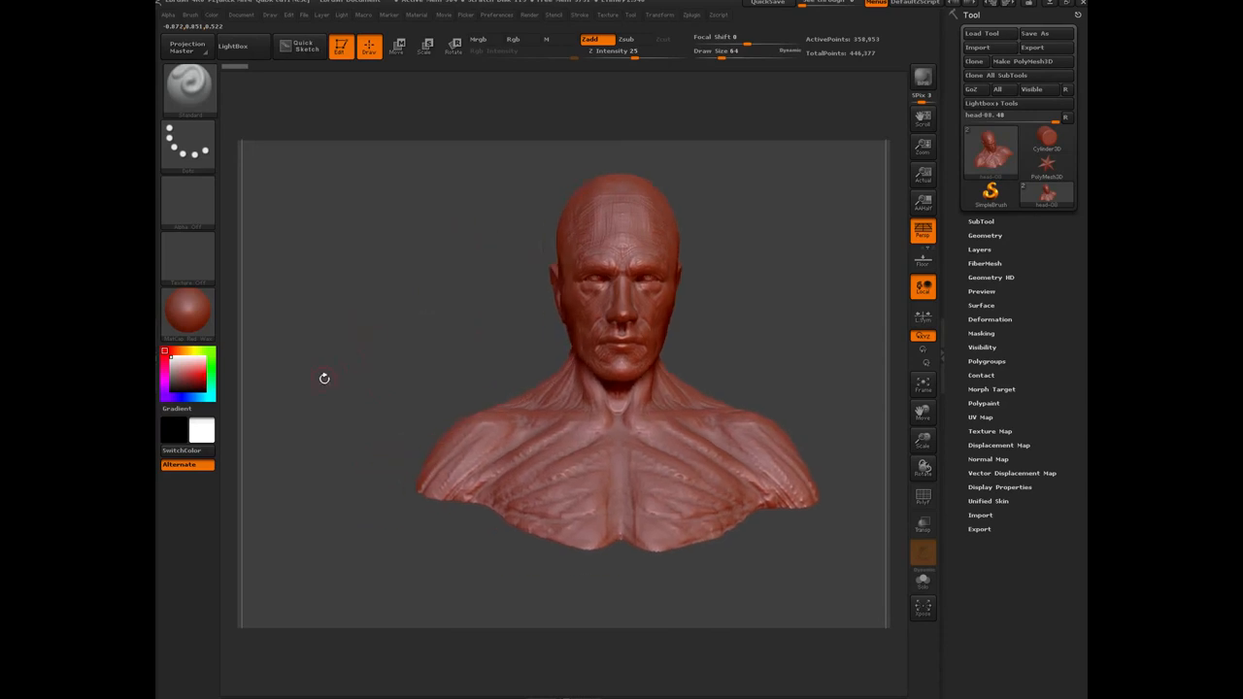
Give the bust the MatCap Gray material and open the preview shadows render settings.
left_click(185, 314)
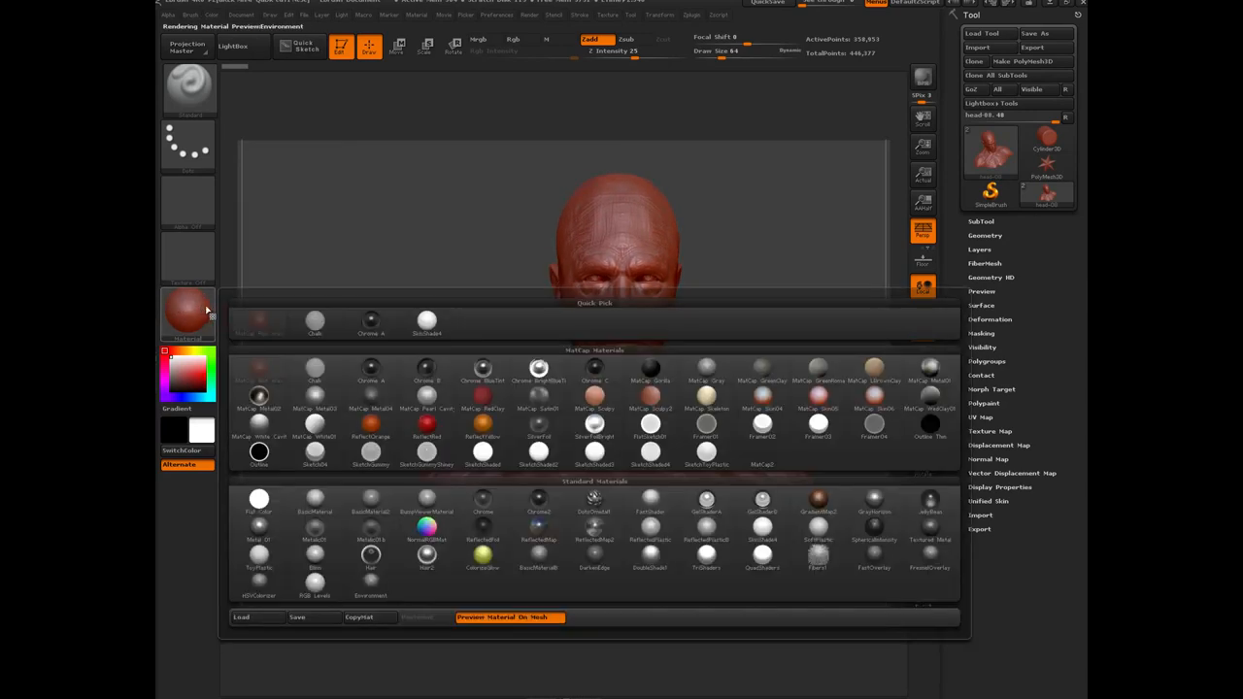
left_click(708, 370)
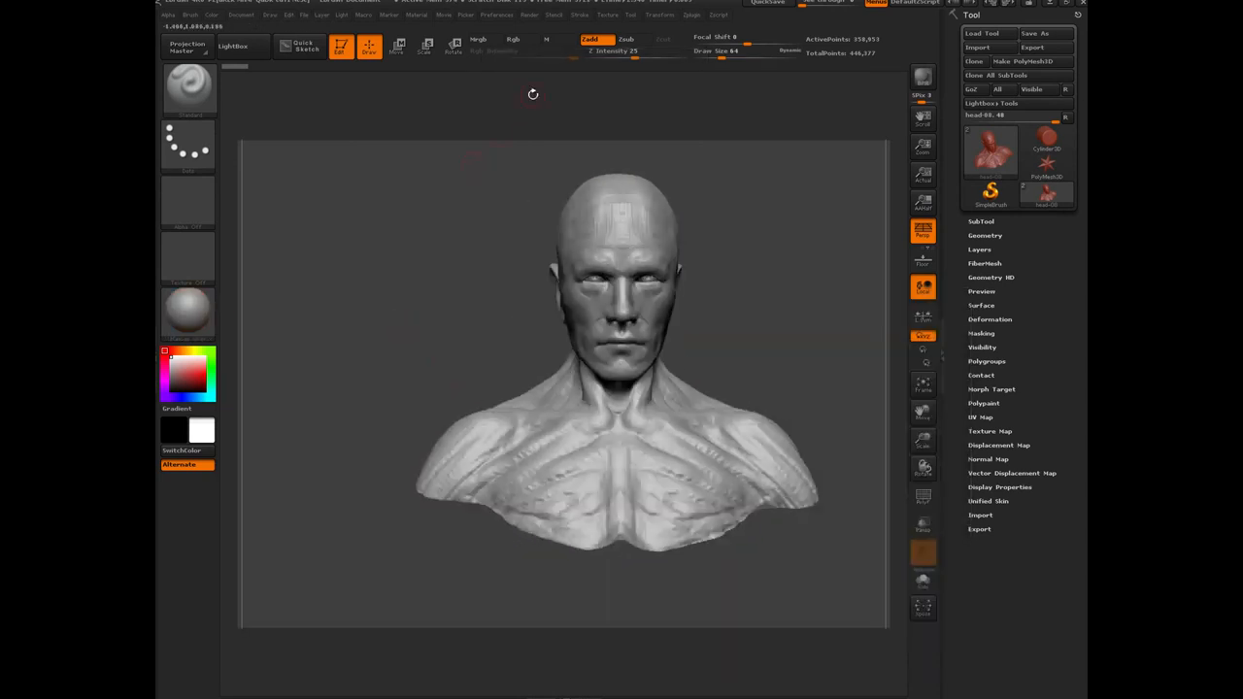
left_click(532, 16)
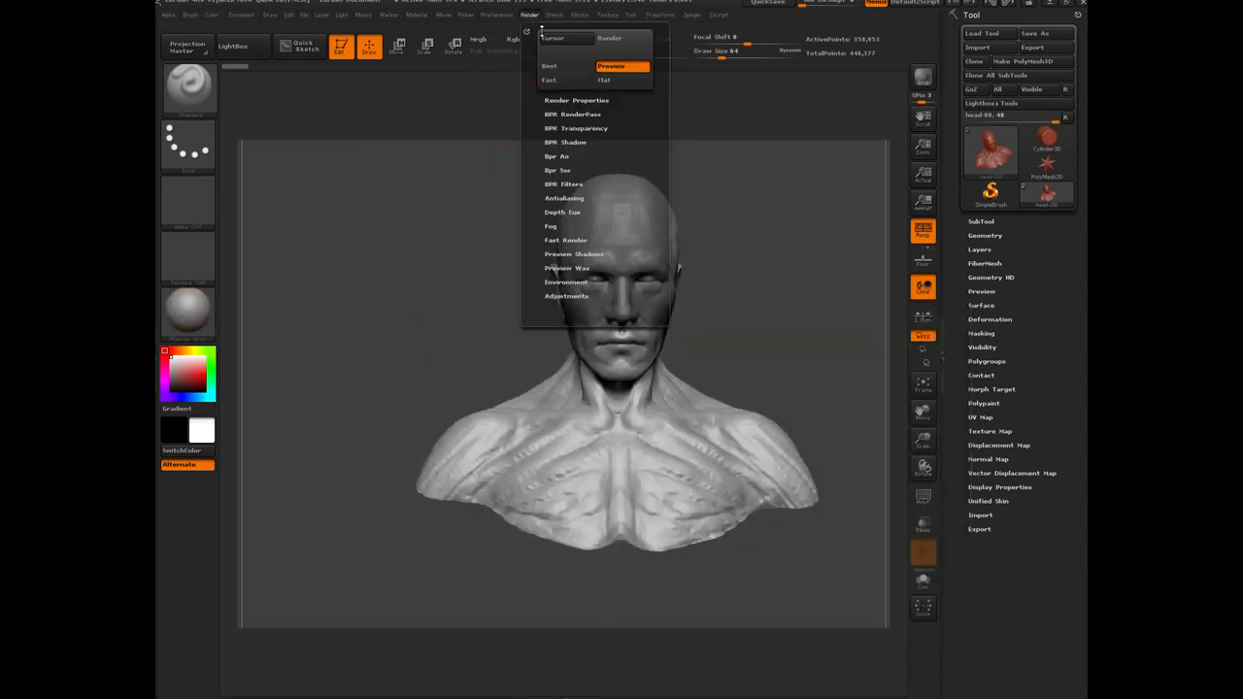
left_click(565, 253)
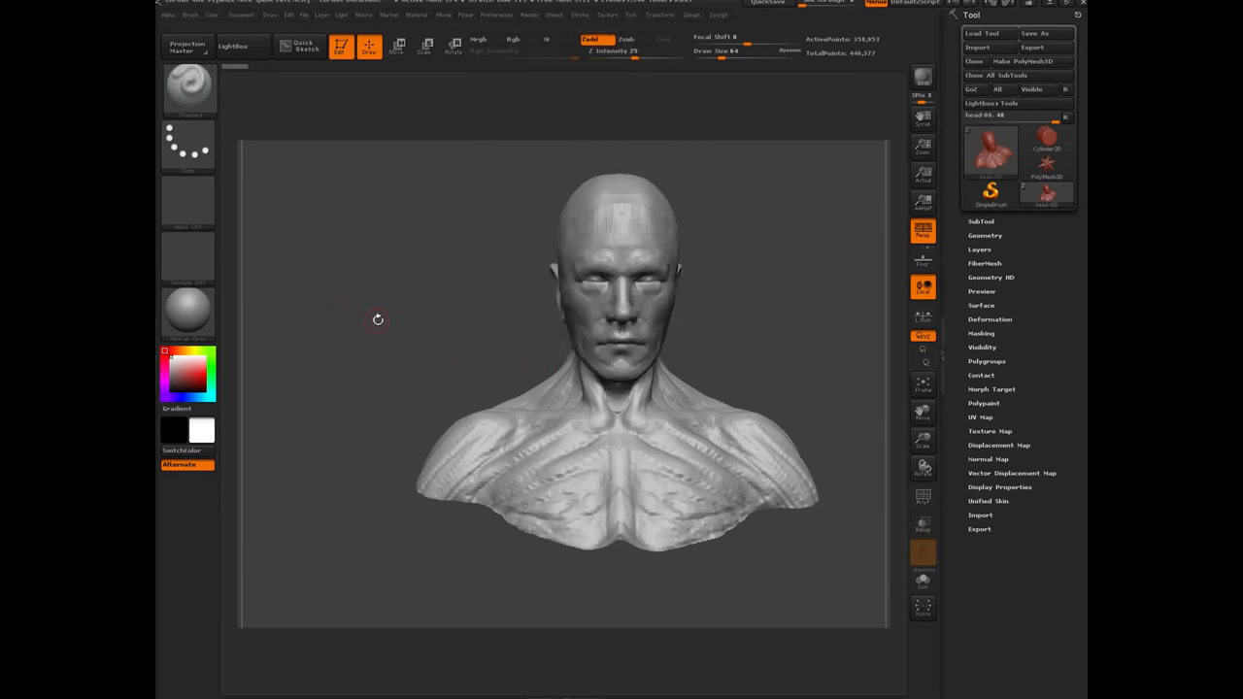
Examine the bust's head and neck forms from the front, side and three-quarter views.
left_click_drag(379, 320, 423, 352, "shift")
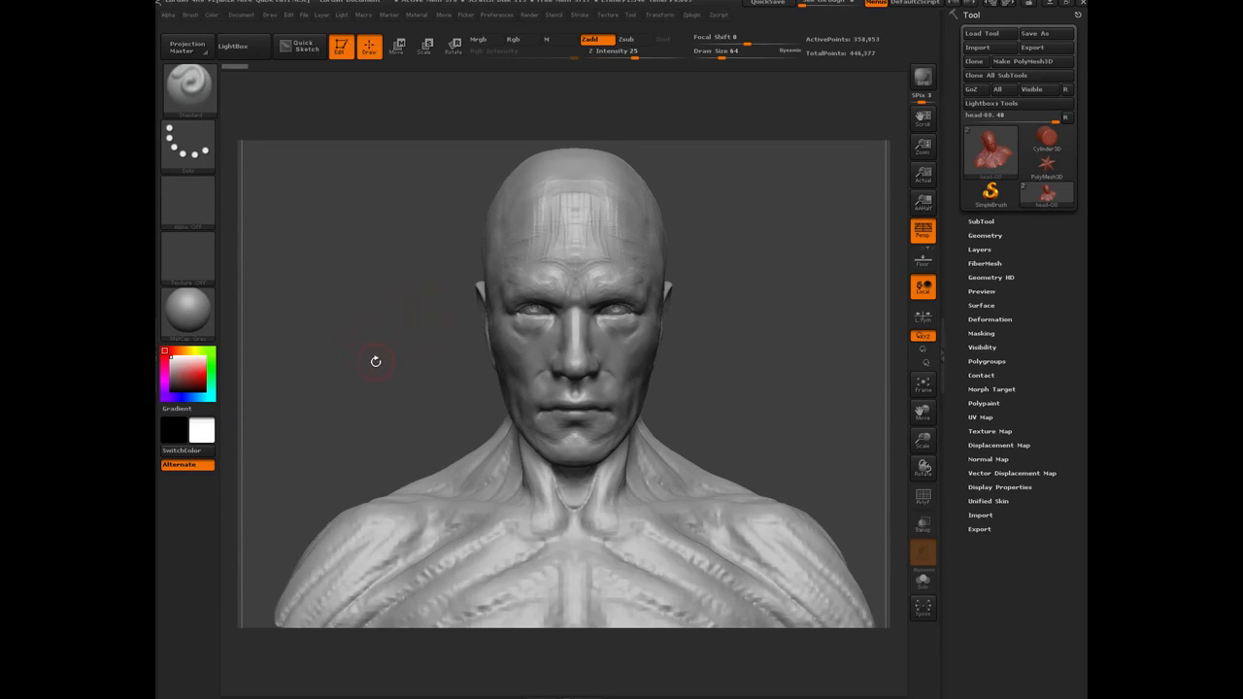
mouse_move(327, 336)
left_mouse_down()
mouse_move(386, 339)
mouse_move(336, 336)
mouse_move(397, 324)
mouse_move(340, 330)
left_mouse_up()
left_click_drag(368, 399, 354, 361, "alt")
key("f")
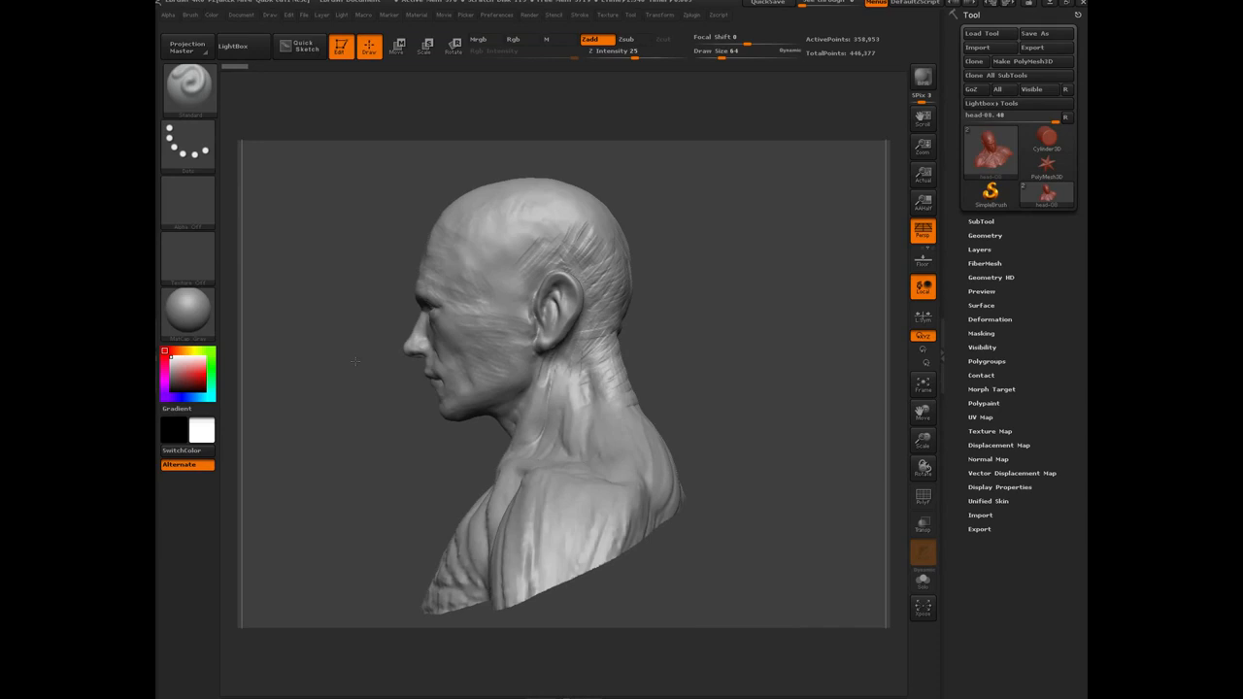
mouse_move(354, 361)
left_mouse_down()
mouse_move(338, 406)
mouse_move(296, 398)
mouse_move(339, 392)
mouse_move(375, 317)
mouse_move(379, 332)
mouse_move(467, 291)
mouse_move(427, 288)
left_mouse_up()
left_click_drag(537, 208, 550, 207)
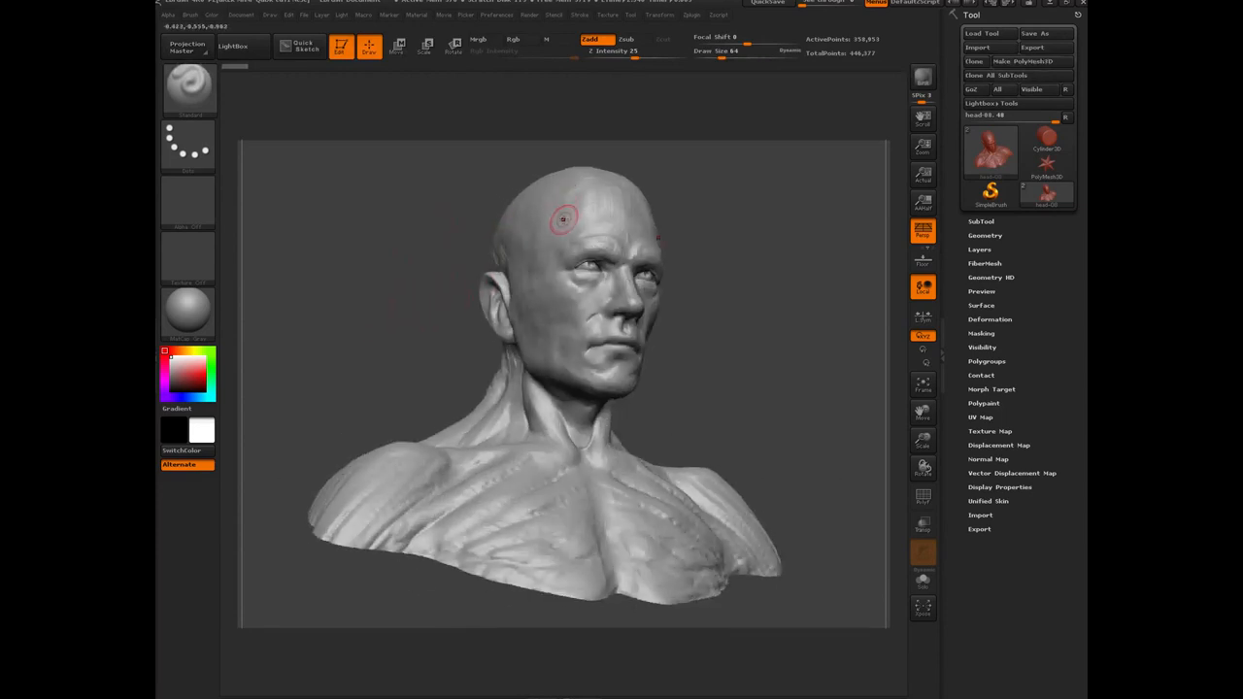
left_click_drag(423, 253, 405, 363)
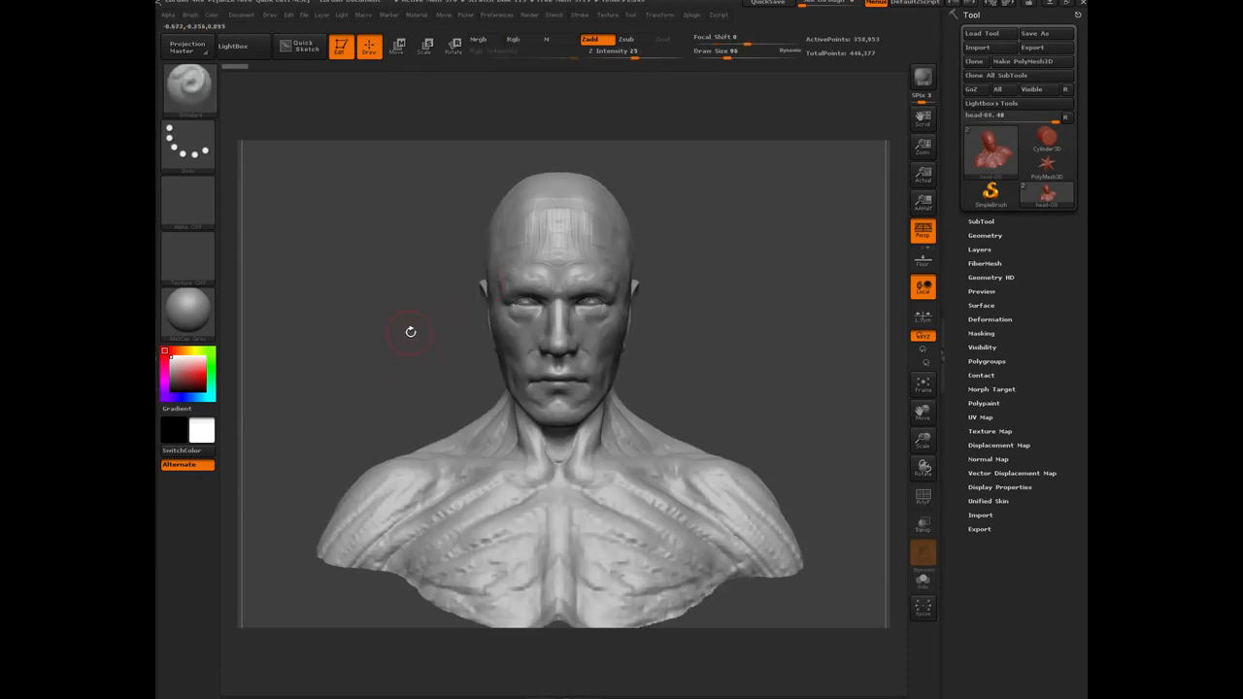
Choose the Inflat brush and enlarge its draw size to 172 for broad work on the skull.
key("b")
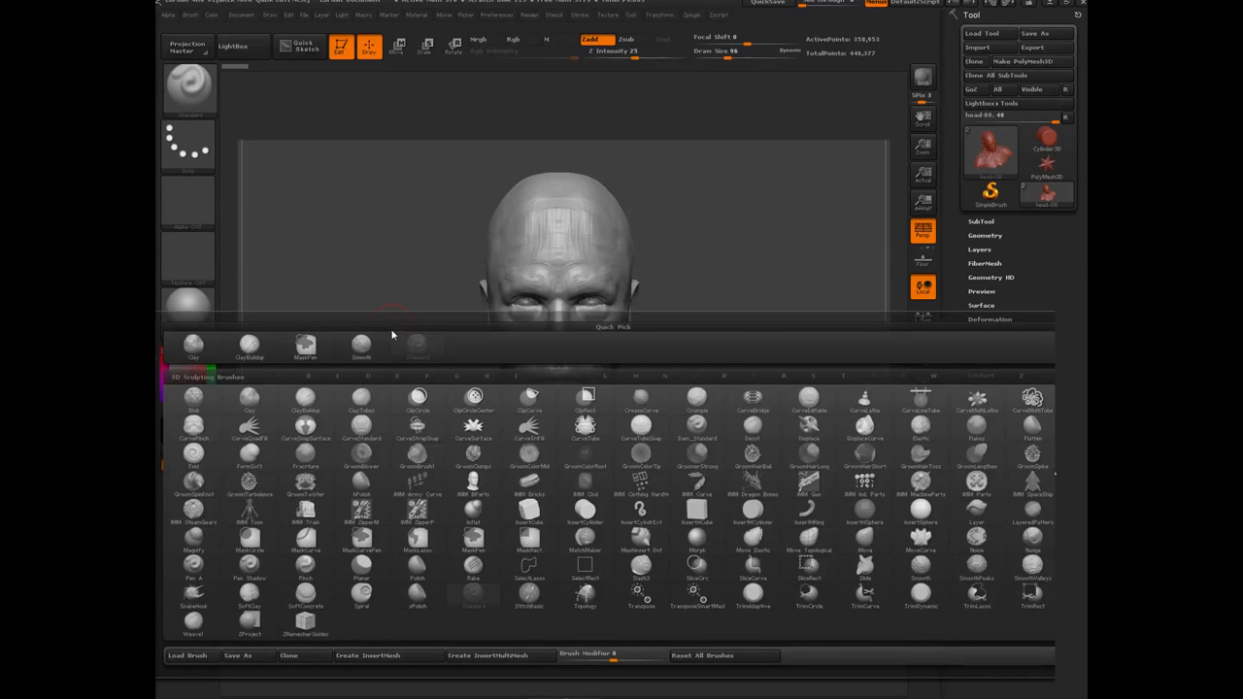
key("i")
key("n")
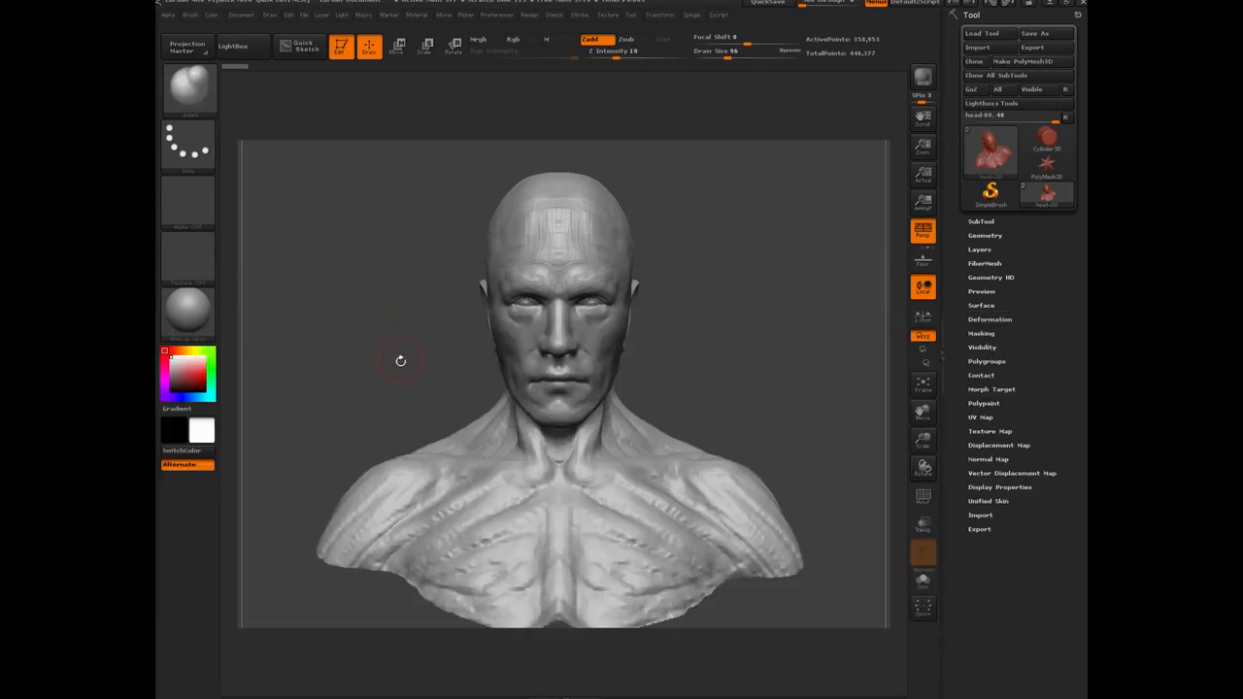
left_click_drag(369, 302, 434, 228)
left_click_drag(392, 279, 554, 236)
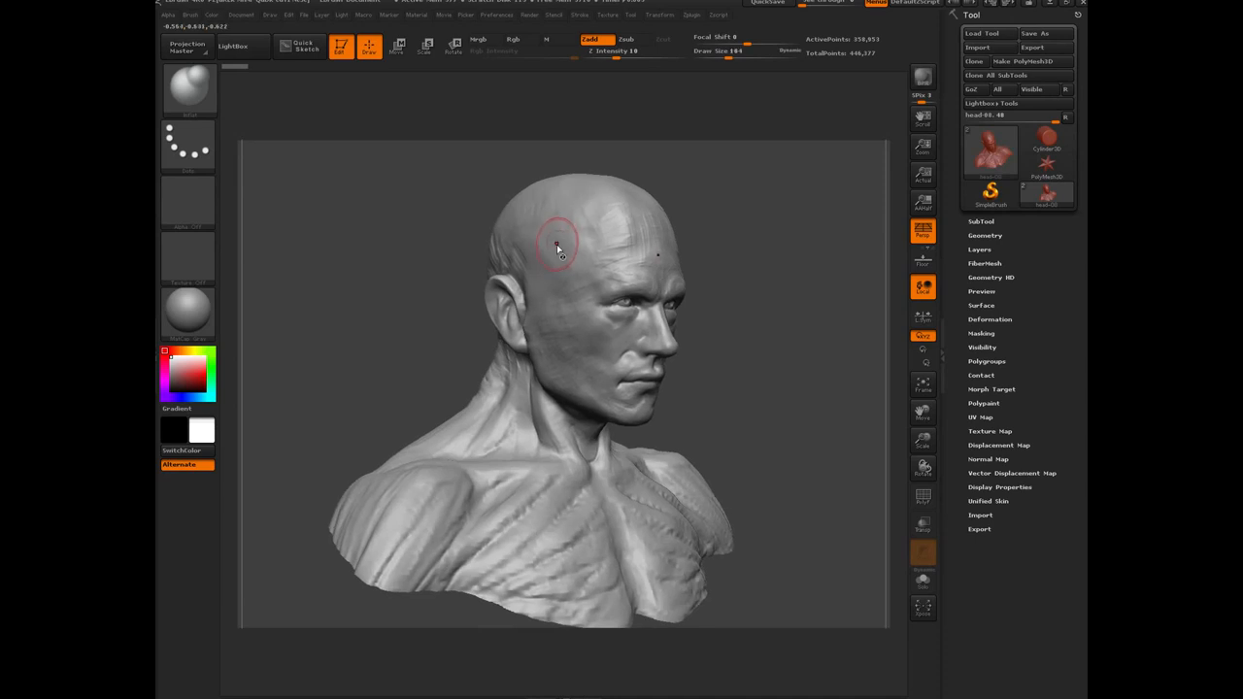
key("]")
key("]")
left_click_drag(411, 300, 383, 309)
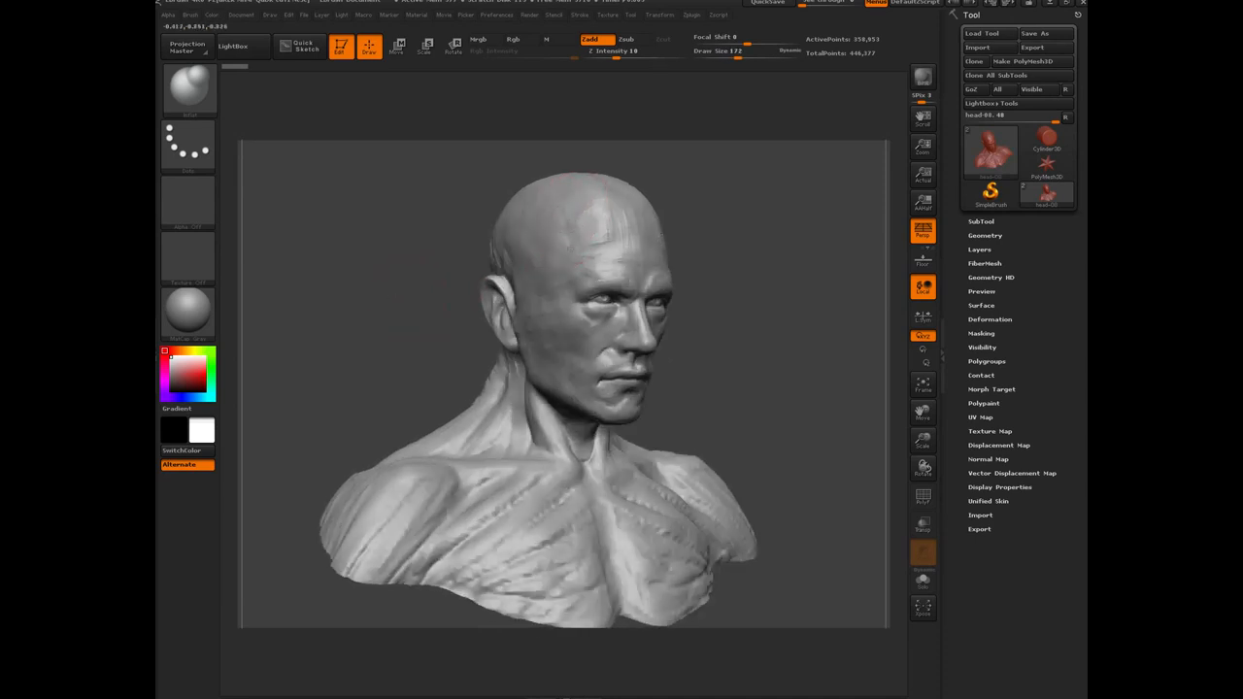
Inflate the side of the skull and the upper forehead with broad strokes.
mouse_move(578, 235)
left_mouse_down()
mouse_move(582, 184)
mouse_move(599, 193)
mouse_move(563, 200)
left_mouse_up()
mouse_move(563, 200)
left_mouse_down()
mouse_move(555, 190)
mouse_move(530, 238)
left_mouse_up()
left_click_drag(427, 281, 381, 307)
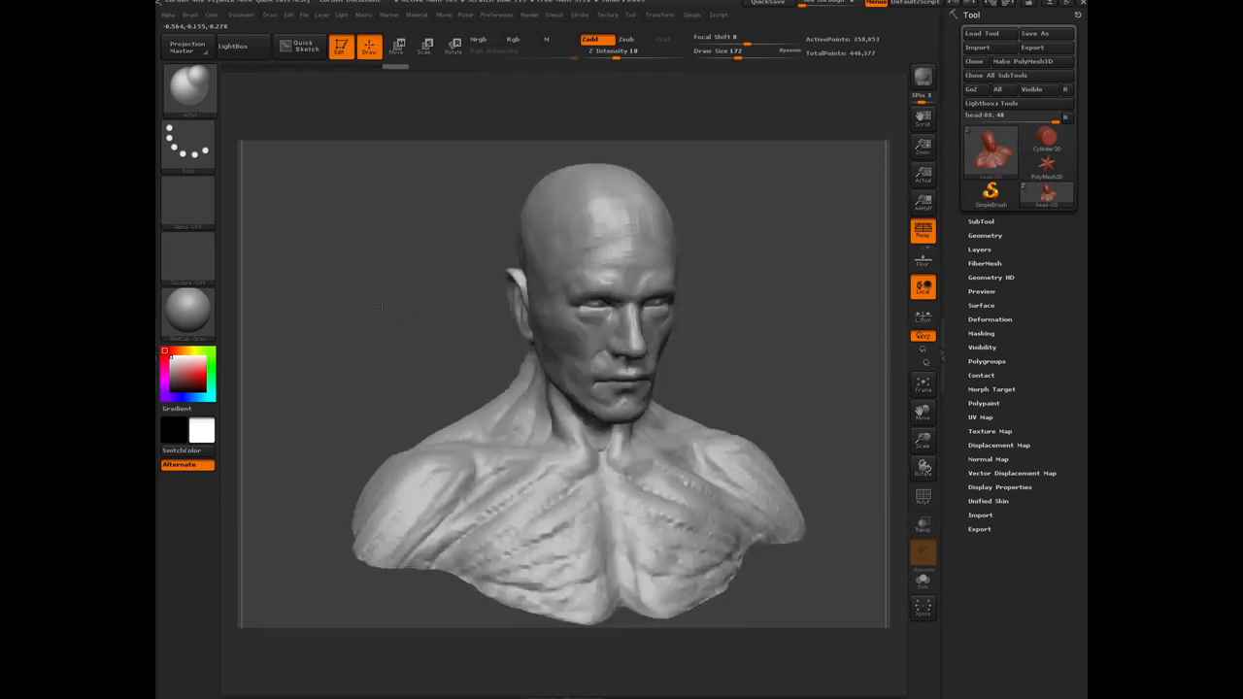
mouse_move(587, 215)
left_mouse_down()
mouse_move(590, 230)
mouse_move(595, 216)
left_mouse_up()
mouse_move(587, 217)
left_mouse_down()
mouse_move(585, 232)
mouse_move(582, 221)
mouse_move(622, 243)
mouse_move(589, 235)
left_mouse_up()
left_click_drag(588, 235, 596, 218)
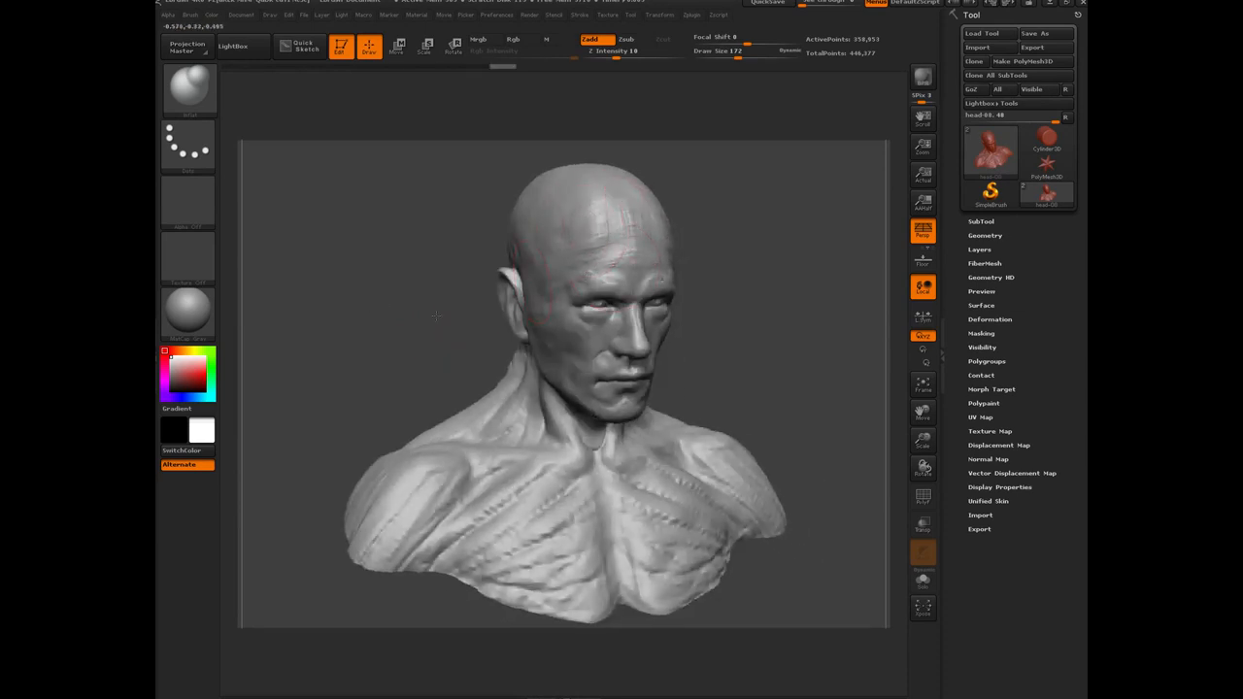
mouse_move(436, 314)
left_mouse_down()
mouse_move(418, 350)
mouse_move(398, 340)
mouse_move(458, 315)
left_mouse_up()
left_click_drag(594, 252, 544, 254)
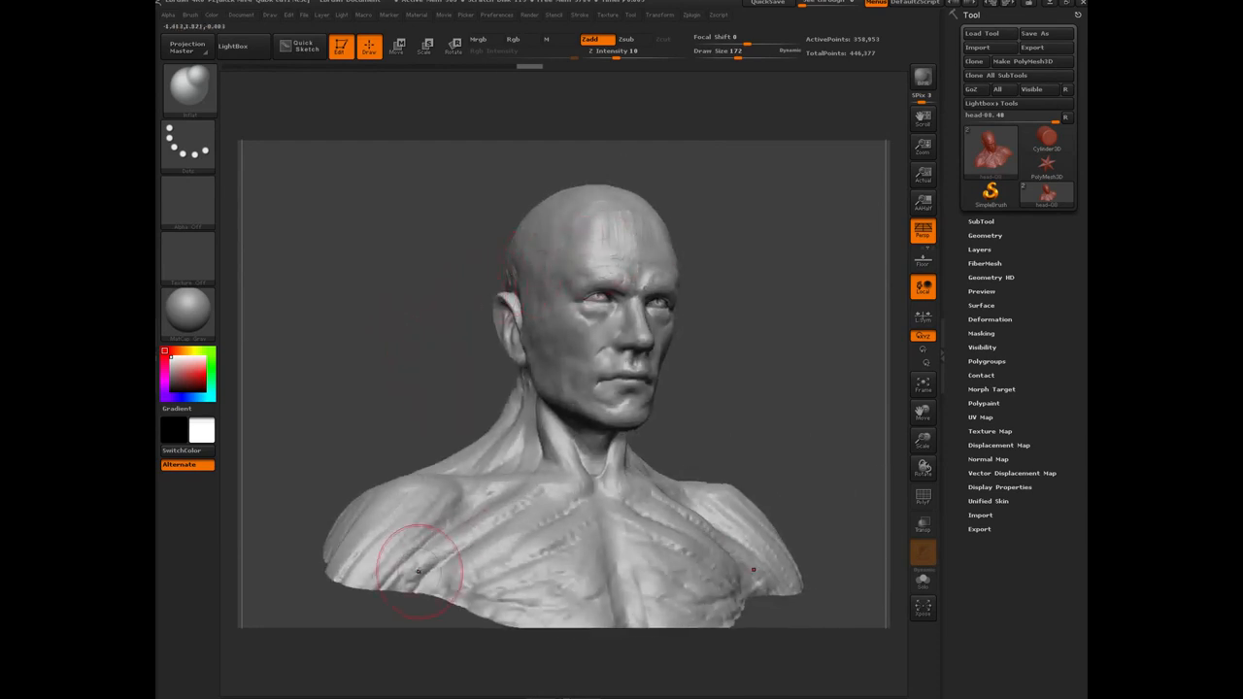
left_click_drag(418, 571, 402, 569, "shift")
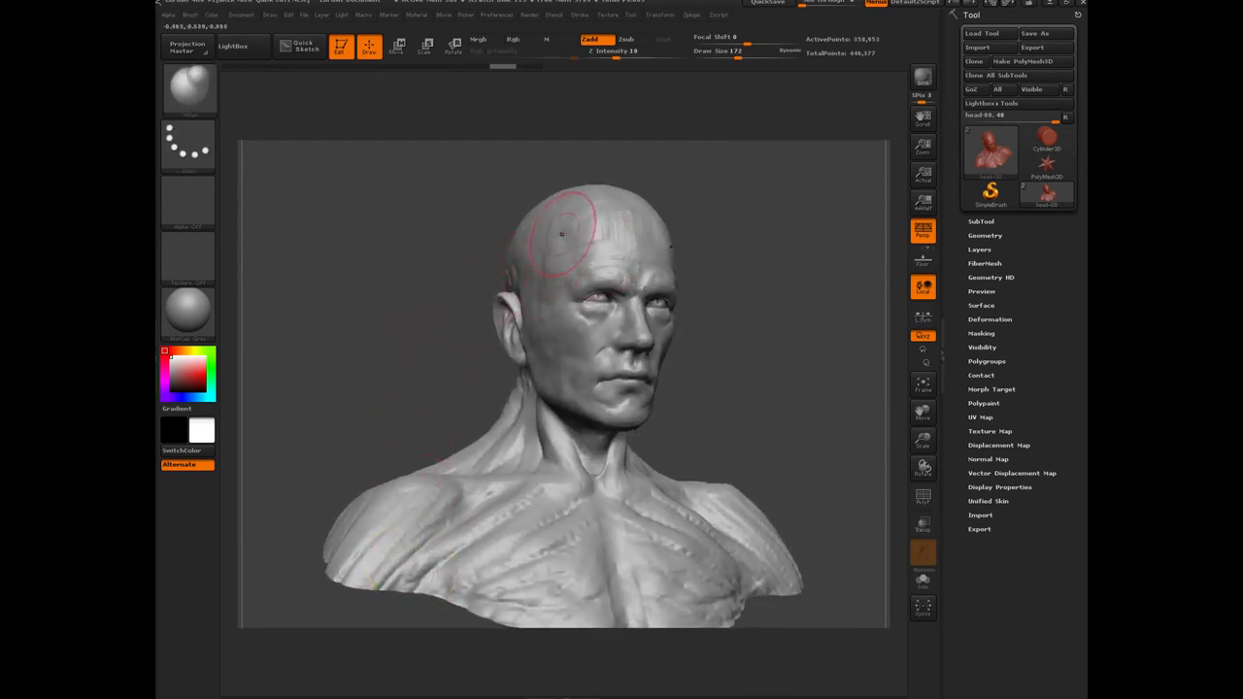
Build up volume over the temple and across the middle of the forehead with the Inflat brush.
left_click_drag(561, 234, 549, 285)
left_click_drag(433, 321, 482, 319)
mouse_move(563, 214)
left_mouse_down()
mouse_move(560, 264)
mouse_move(540, 254)
left_mouse_up()
mouse_move(405, 266)
left_mouse_down()
mouse_move(528, 224)
mouse_move(537, 255)
left_mouse_up()
left_click_drag(451, 274, 499, 258)
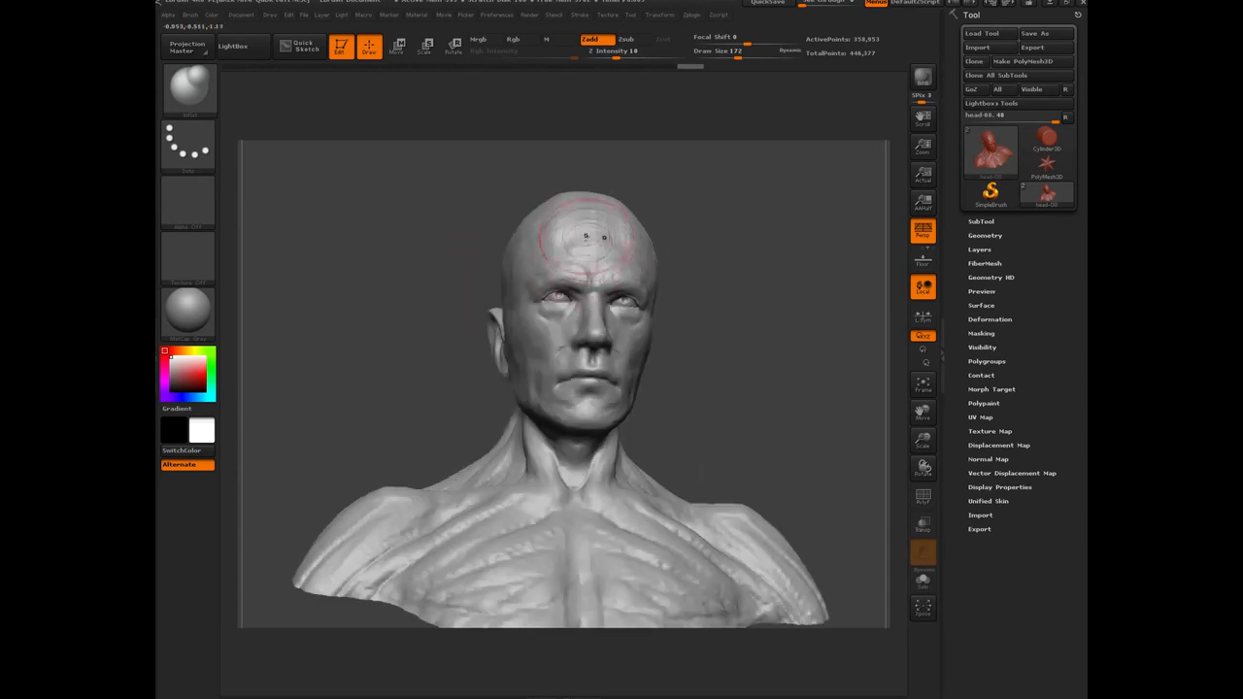
mouse_move(585, 239)
left_mouse_down()
mouse_move(579, 254)
mouse_move(573, 245)
mouse_move(590, 237)
mouse_move(608, 264)
left_mouse_up()
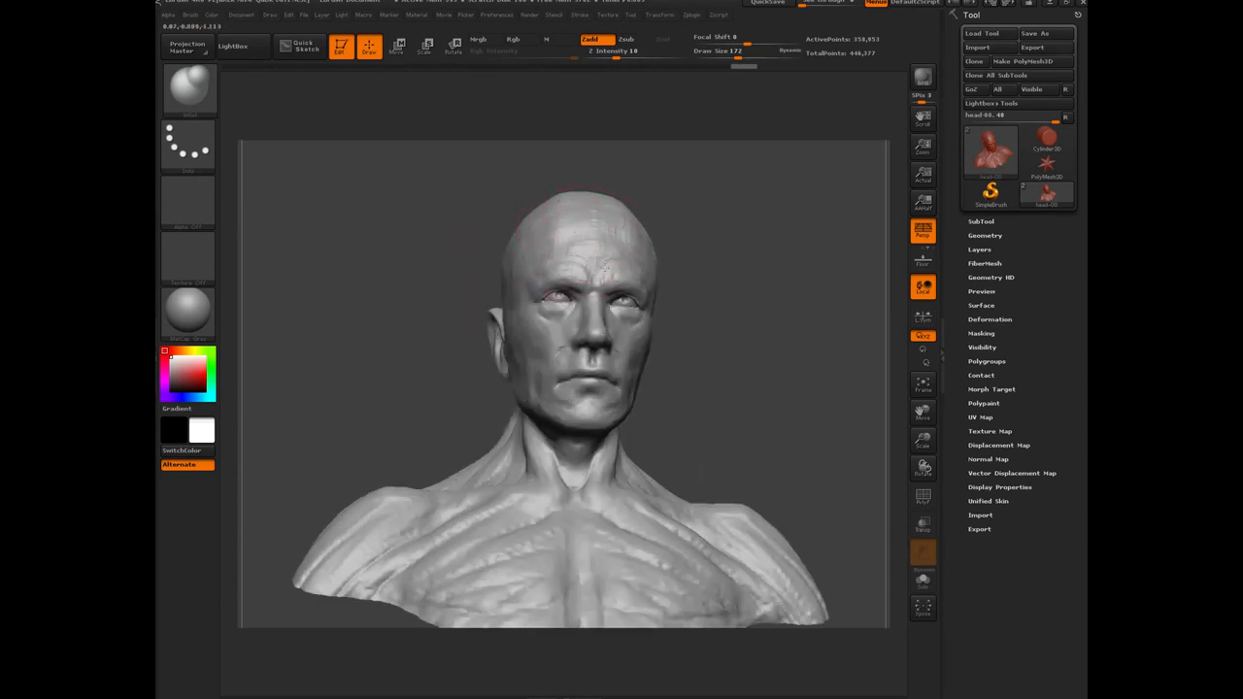
left_click_drag(411, 266, 468, 264)
left_click_drag(593, 236, 575, 245)
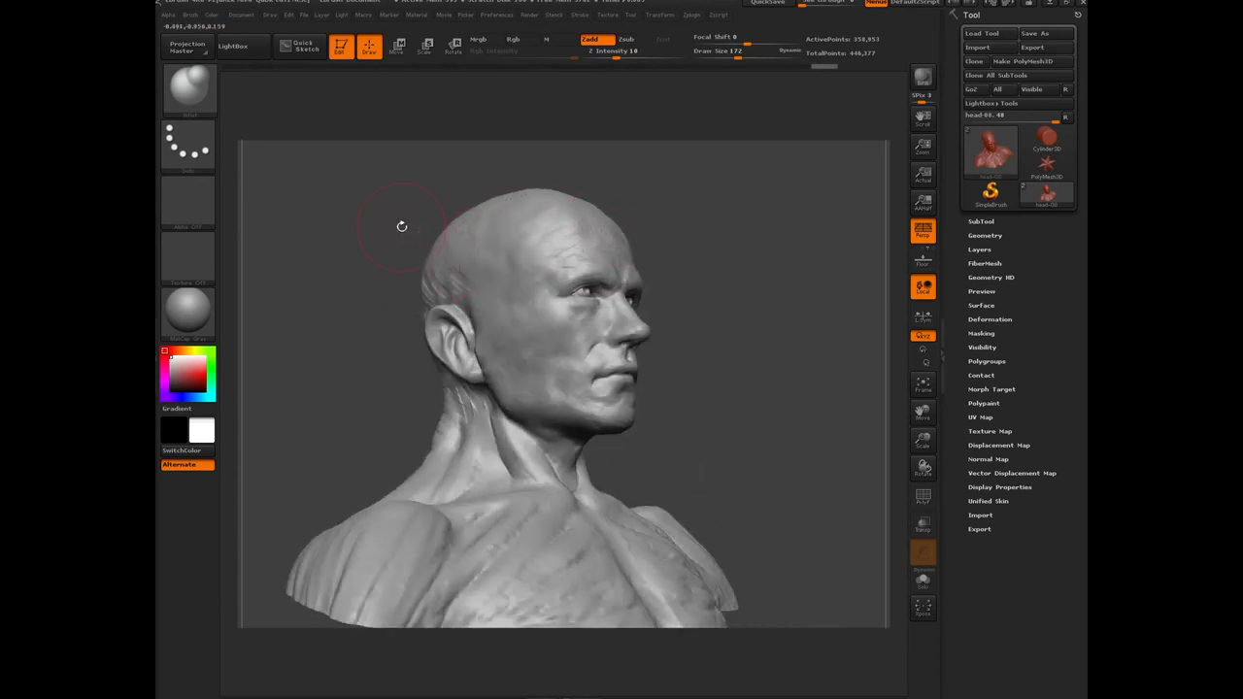
Fill out the outer forehead above the brow with short Inflat strokes from several angles.
left_click_drag(398, 219, 361, 239)
left_click_drag(545, 231, 557, 246)
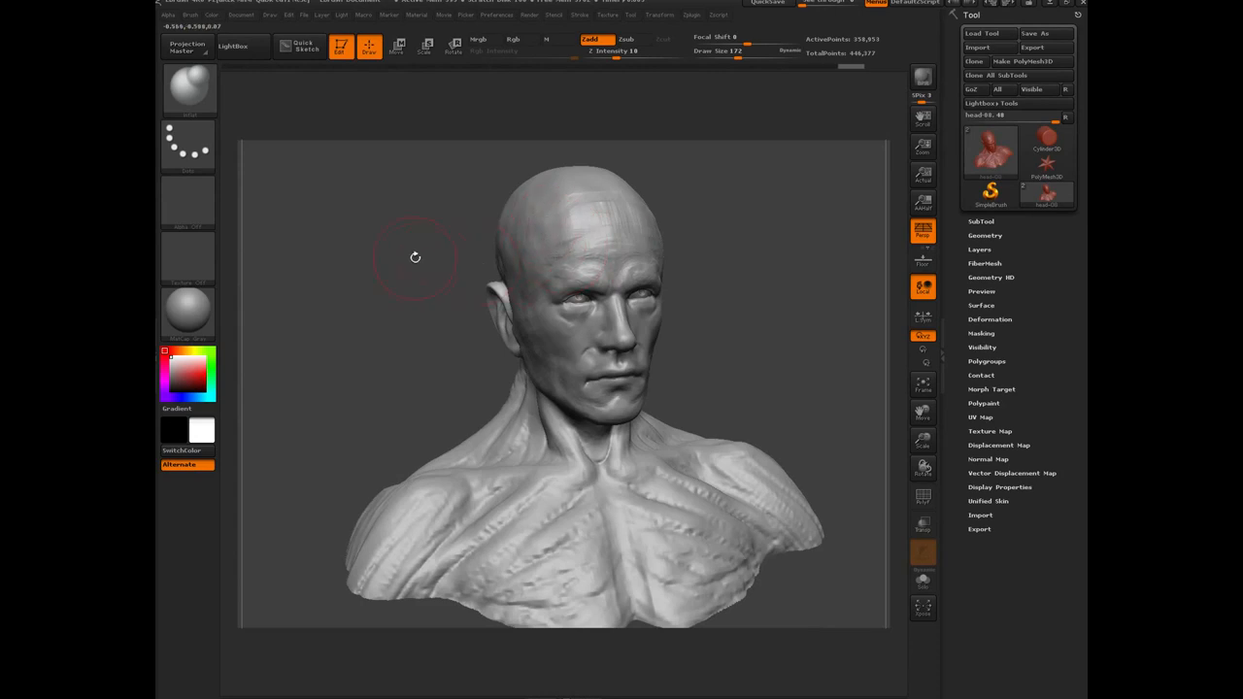
left_click_drag(416, 256, 453, 251)
left_click_drag(546, 230, 552, 247)
left_click_drag(389, 235, 365, 216)
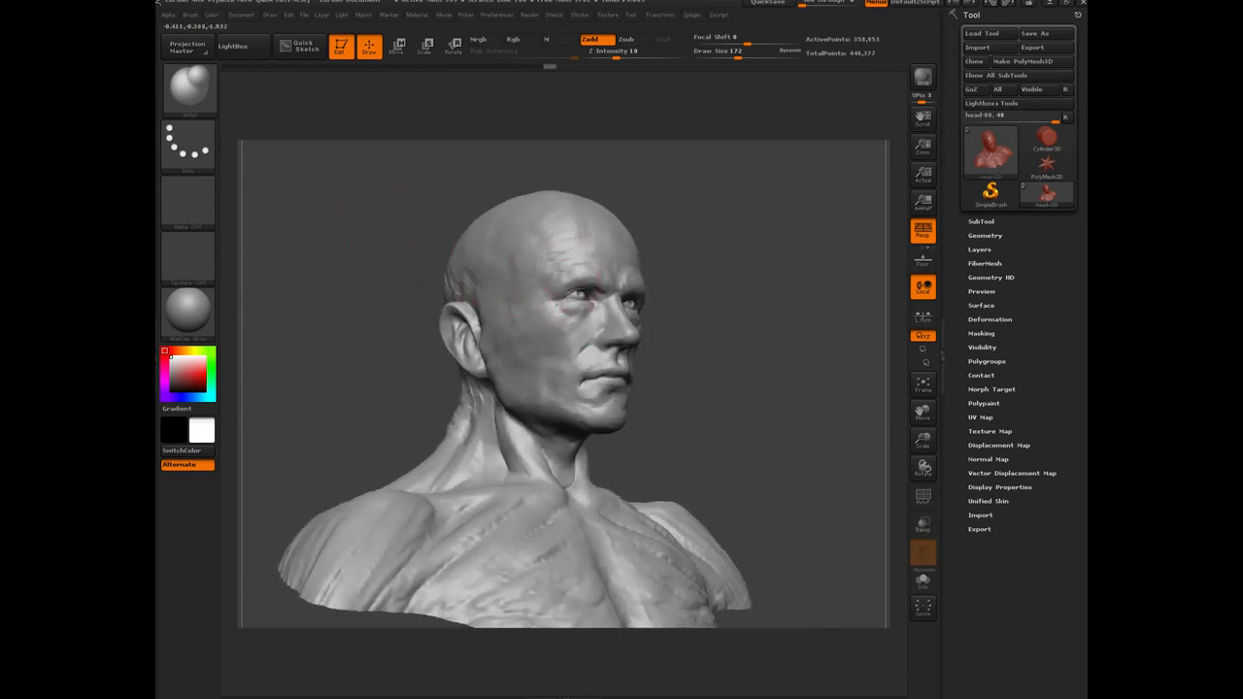
Inflate the cheek and the area beside the mouth, reducing the draw size to 136 for the lower face.
left_click_drag(354, 332, 314, 330)
left_click_drag(562, 326, 573, 346)
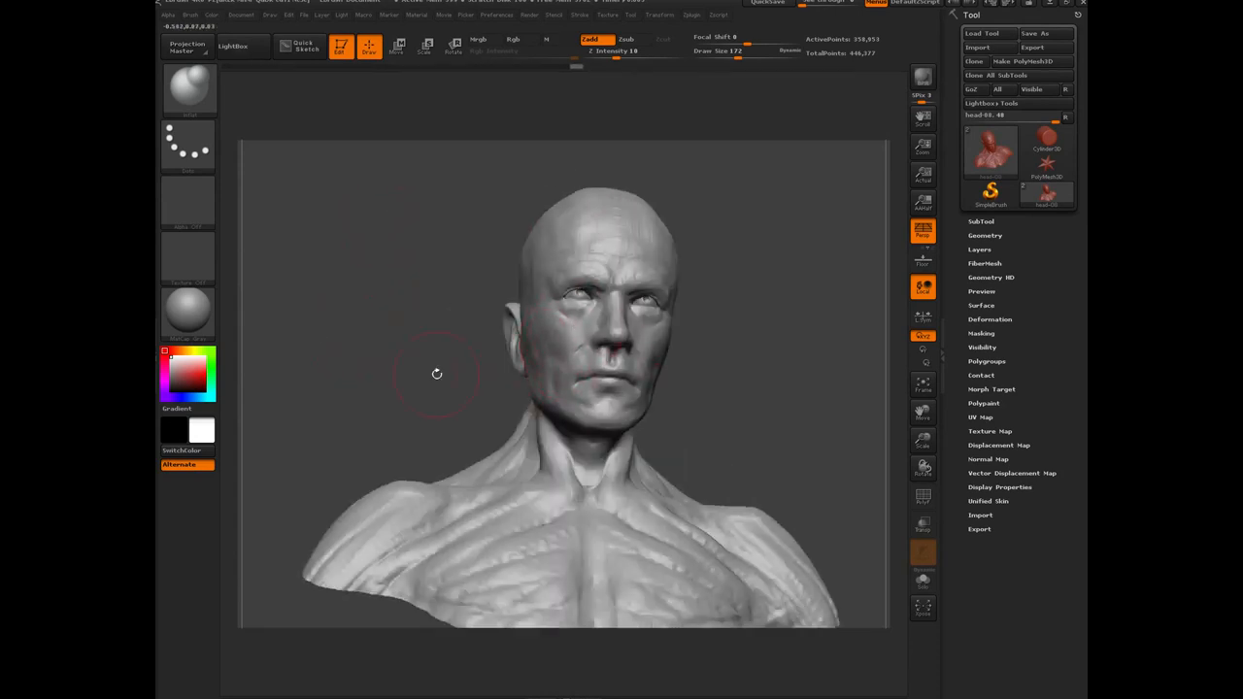
left_click_drag(390, 376, 441, 368)
key("bracketleft")
key("bracketleft")
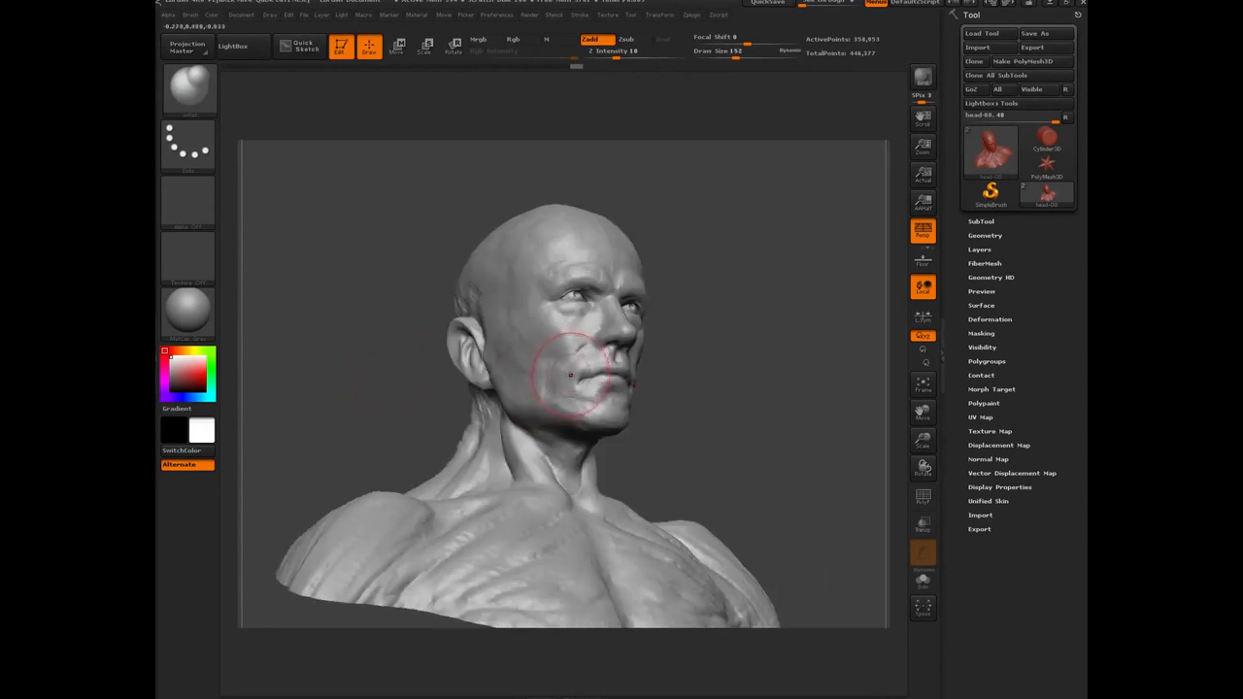
key("bracketleft")
left_click_drag(378, 392, 346, 383)
mouse_move(573, 377)
left_mouse_down()
mouse_move(583, 357)
mouse_move(598, 406)
left_mouse_up()
mouse_move(416, 403)
left_mouse_down()
mouse_move(398, 372)
mouse_move(344, 350)
mouse_move(405, 321)
left_mouse_up()
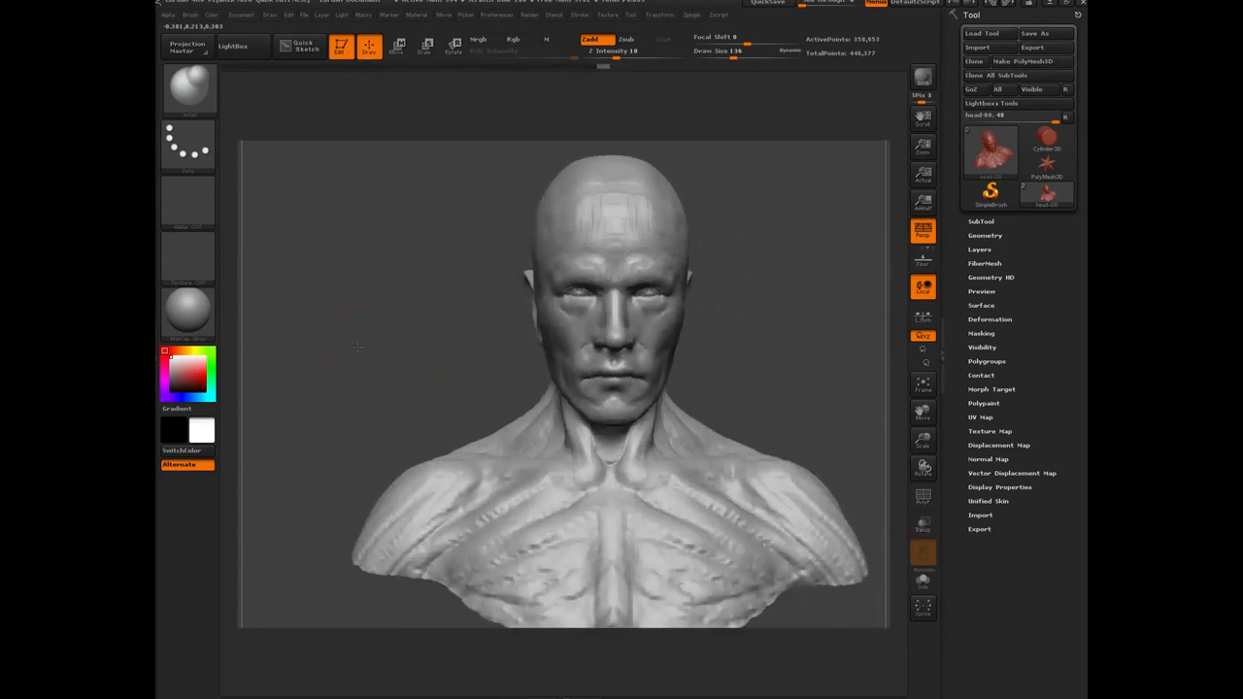
left_click_drag(358, 347, 401, 354)
mouse_move(767, 428)
left_mouse_down()
mouse_move(394, 369)
mouse_move(367, 282)
mouse_move(369, 238)
mouse_move(403, 224)
mouse_move(429, 243)
left_mouse_up()
left_click_drag(398, 373, 442, 361)
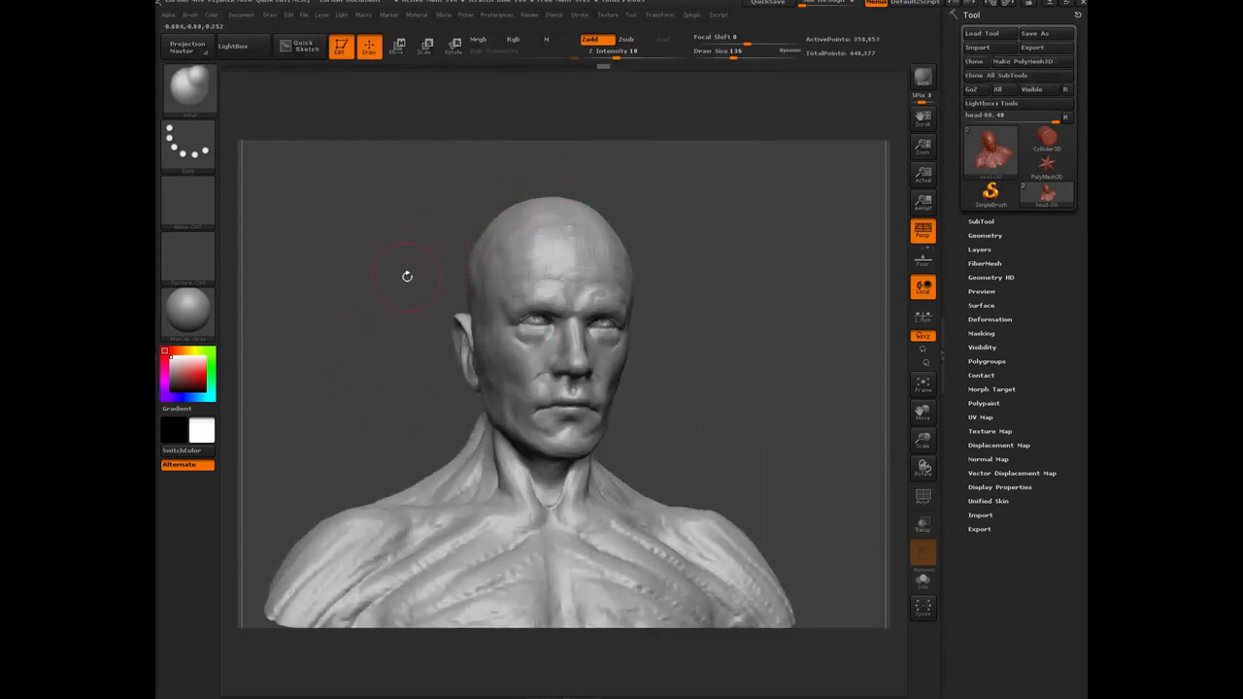
Add fullness to the forehead and upper cheek with Inflat strokes from several angles, reducing the draw size to 128.
mouse_move(408, 277)
left_mouse_down()
mouse_move(437, 258)
mouse_move(399, 302)
mouse_move(429, 290)
mouse_move(407, 369)
left_mouse_up()
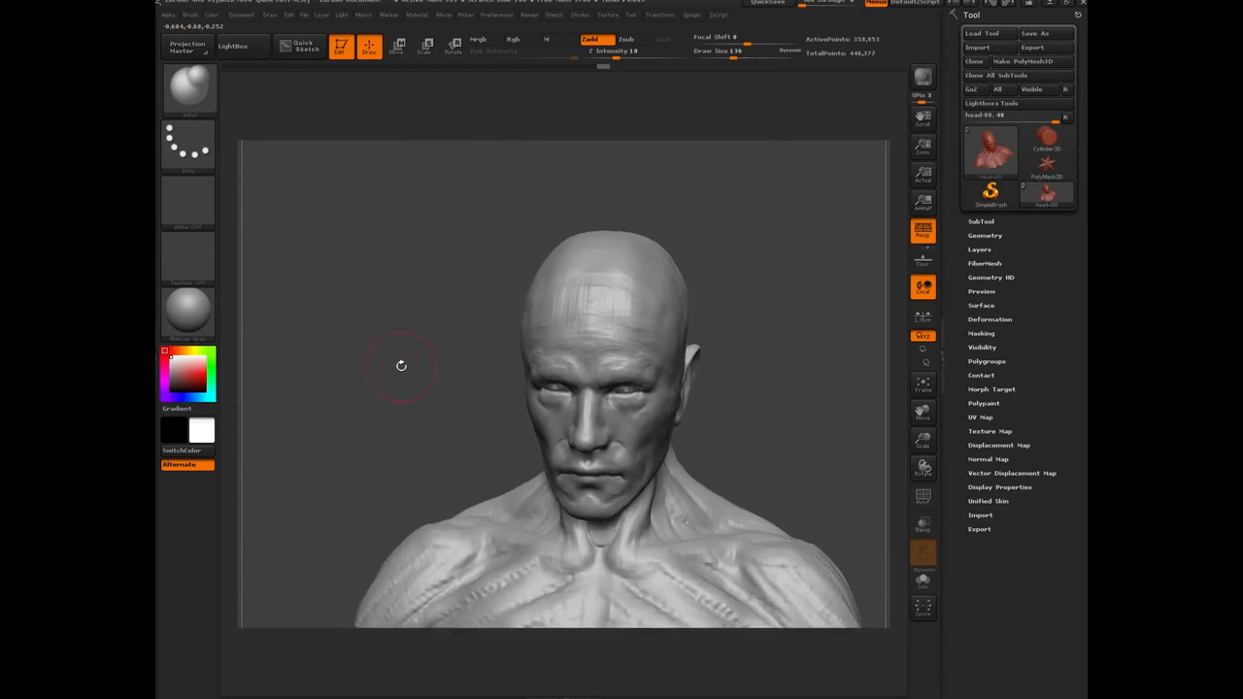
left_click_drag(402, 366, 377, 348)
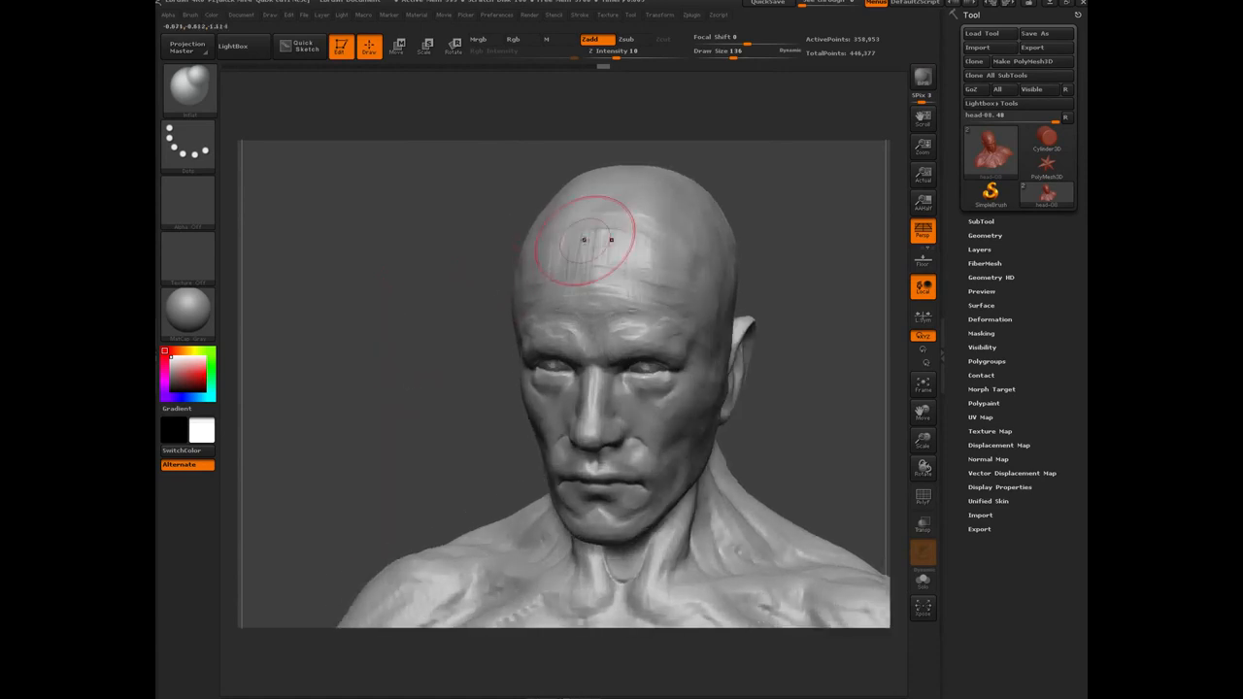
left_click_drag(432, 276, 544, 238)
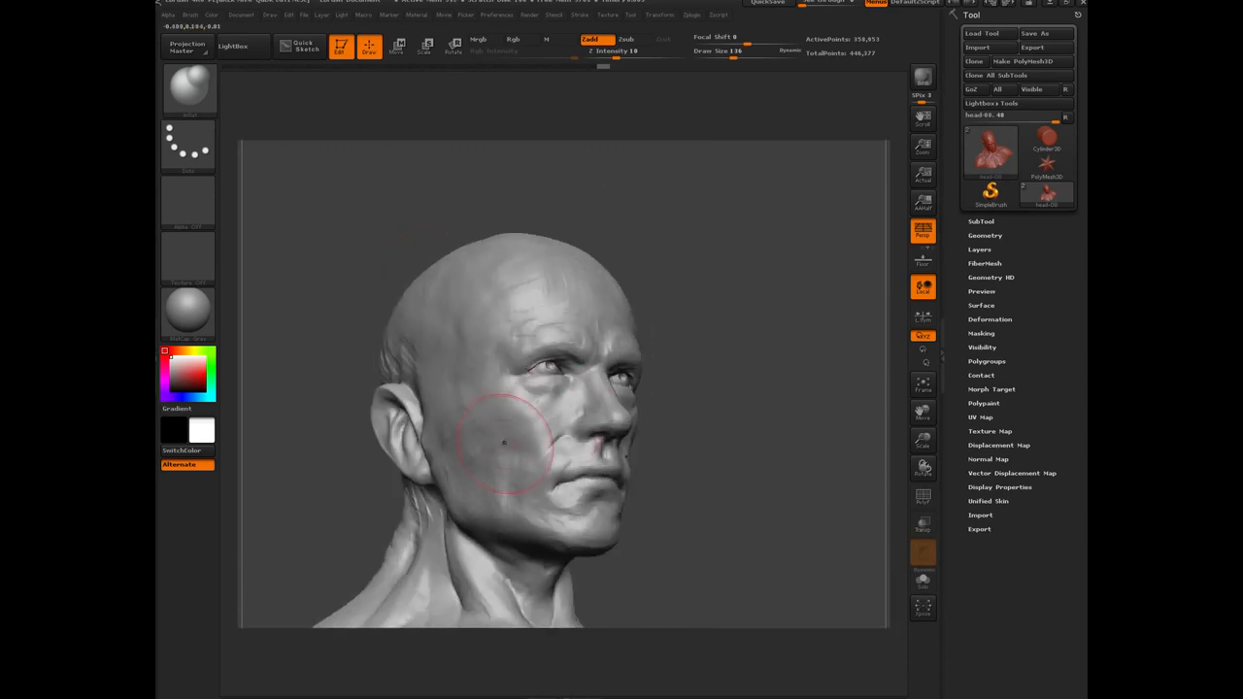
left_click_drag(367, 255, 555, 263)
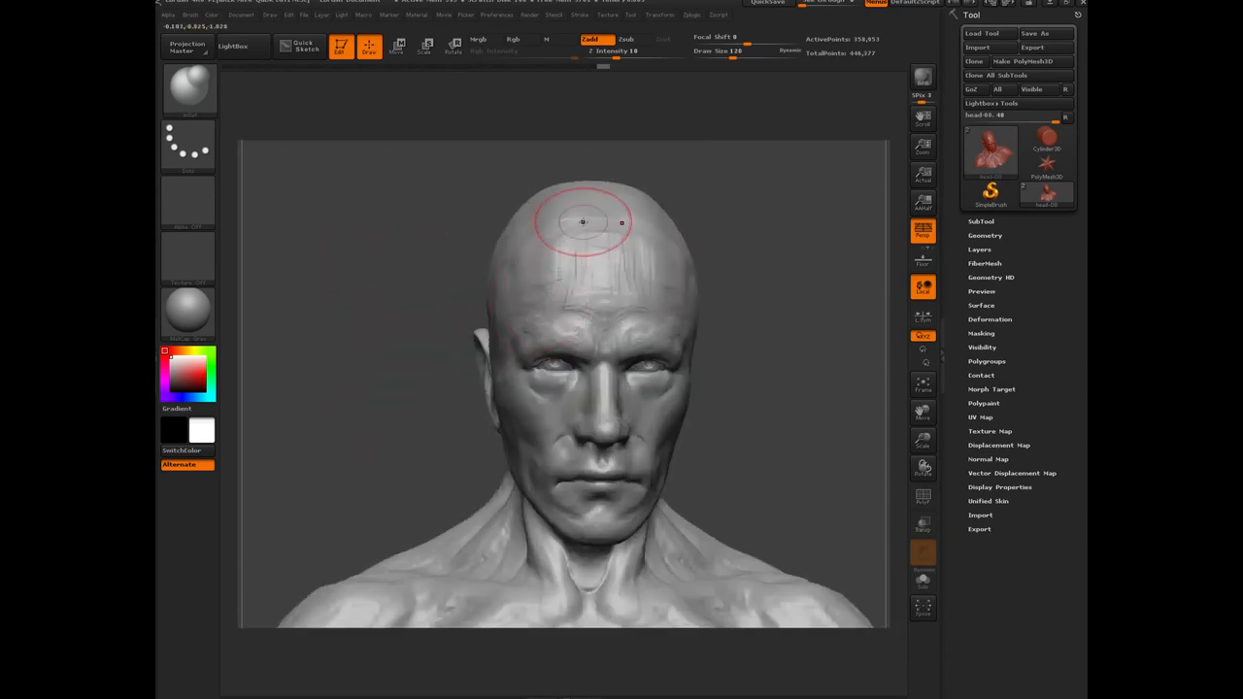
Build up the cheek beside the nose and mouth with a smaller Inflat brush.
left_click_drag(403, 341, 559, 462)
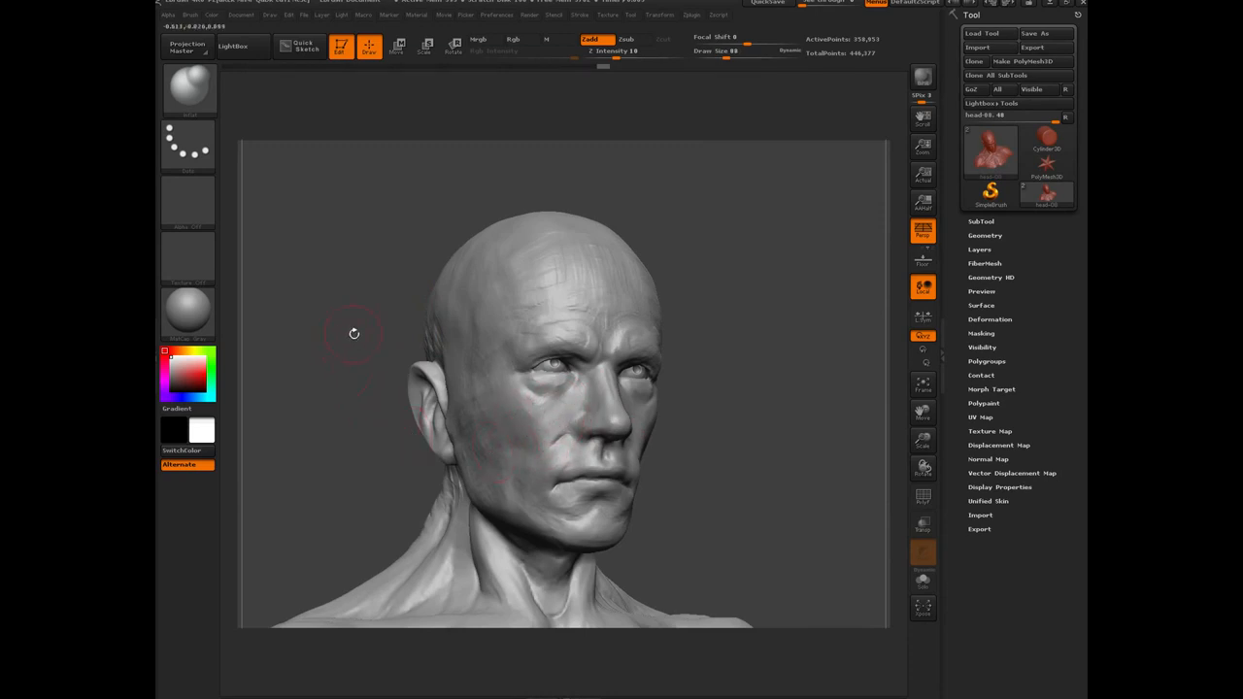
left_click_drag(345, 295, 355, 333)
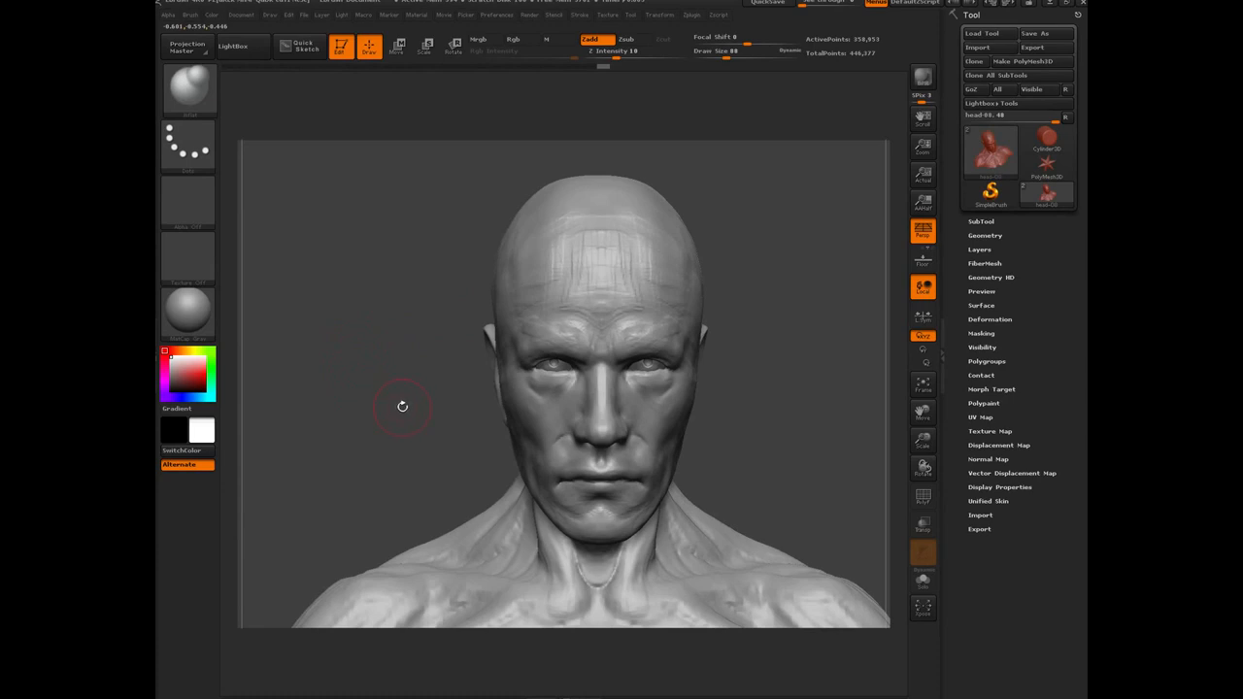
mouse_move(402, 406)
left_mouse_down("alt")
mouse_move(377, 350)
mouse_move(351, 362)
mouse_move(733, 440)
mouse_move(417, 380)
mouse_move(721, 407)
mouse_move(396, 385)
mouse_move(374, 353)
mouse_move(409, 358)
mouse_move(410, 381)
mouse_move(387, 373)
mouse_move(454, 401)
left_mouse_up("alt")
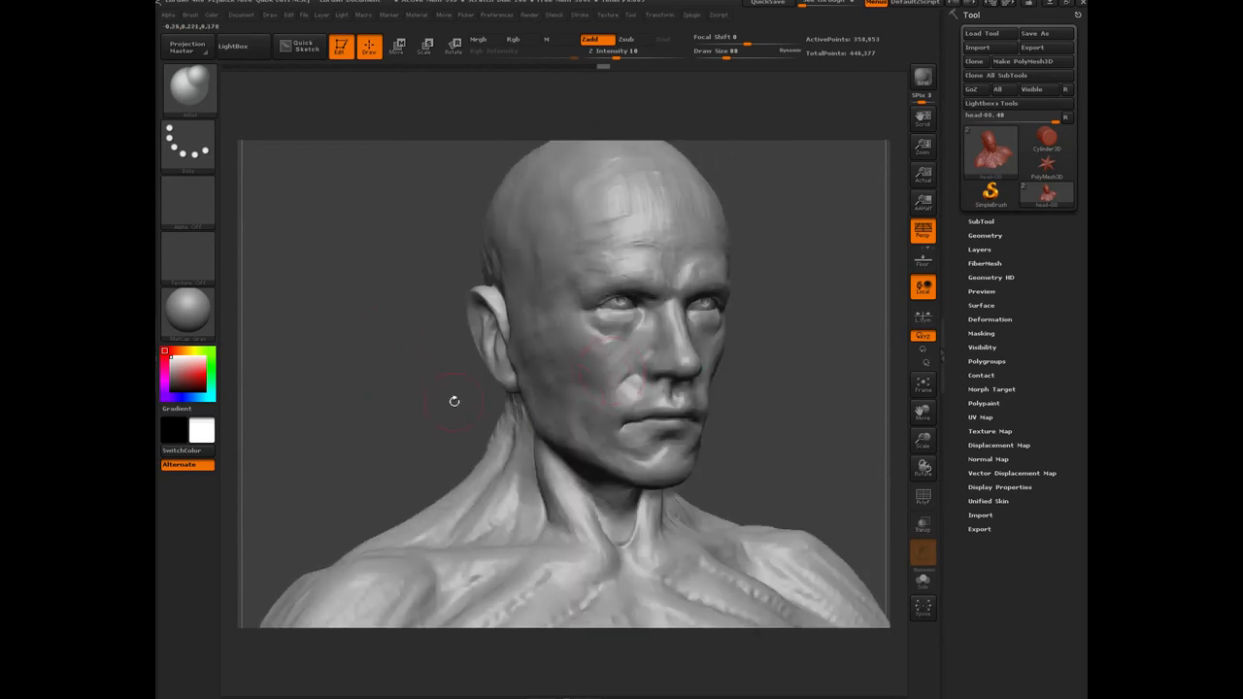
left_click_drag(363, 373, 440, 429)
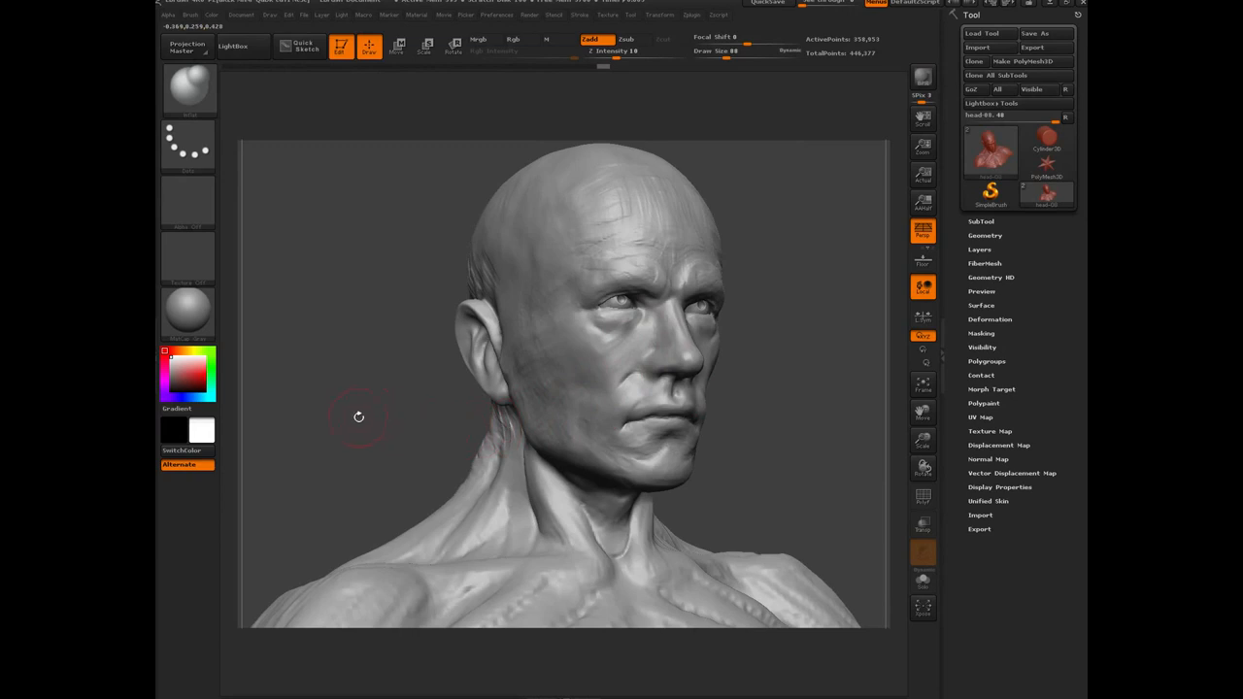
left_click_drag(359, 413, 318, 409)
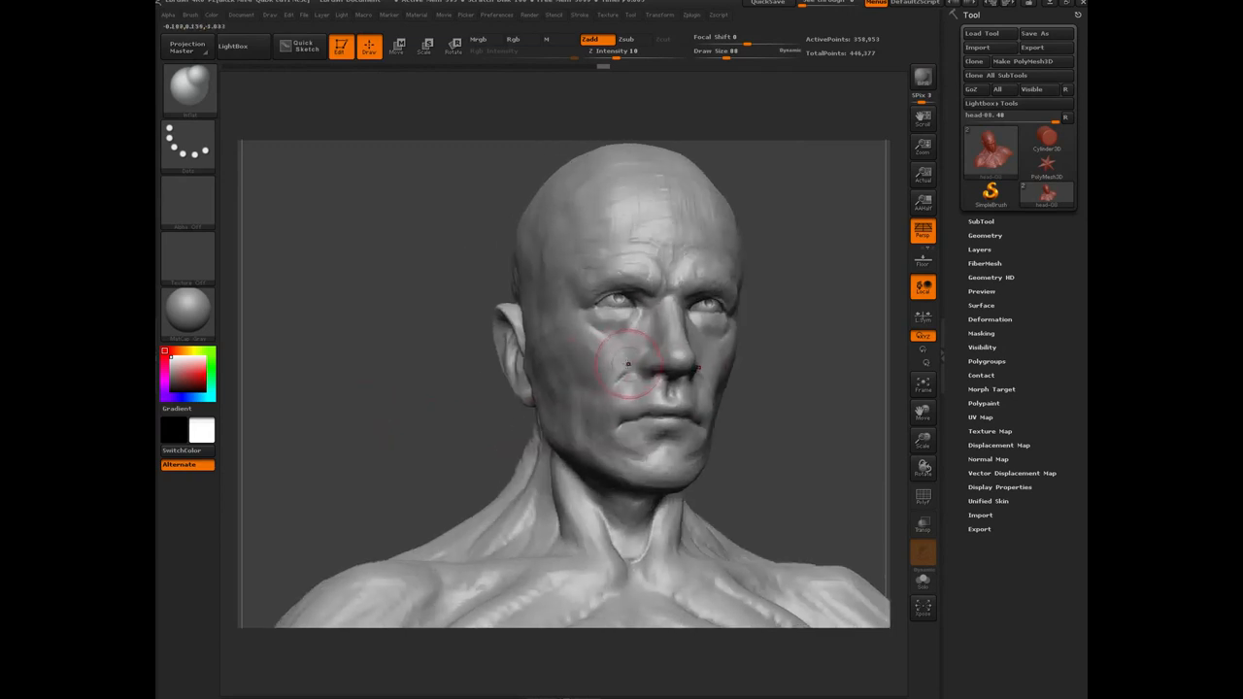
Fill the hollow of the cheek between the lower eyelid and the corner of the mouth with light Inflat strokes.
mouse_move(432, 407)
left_mouse_down()
mouse_move(384, 407)
mouse_move(571, 387)
left_mouse_up()
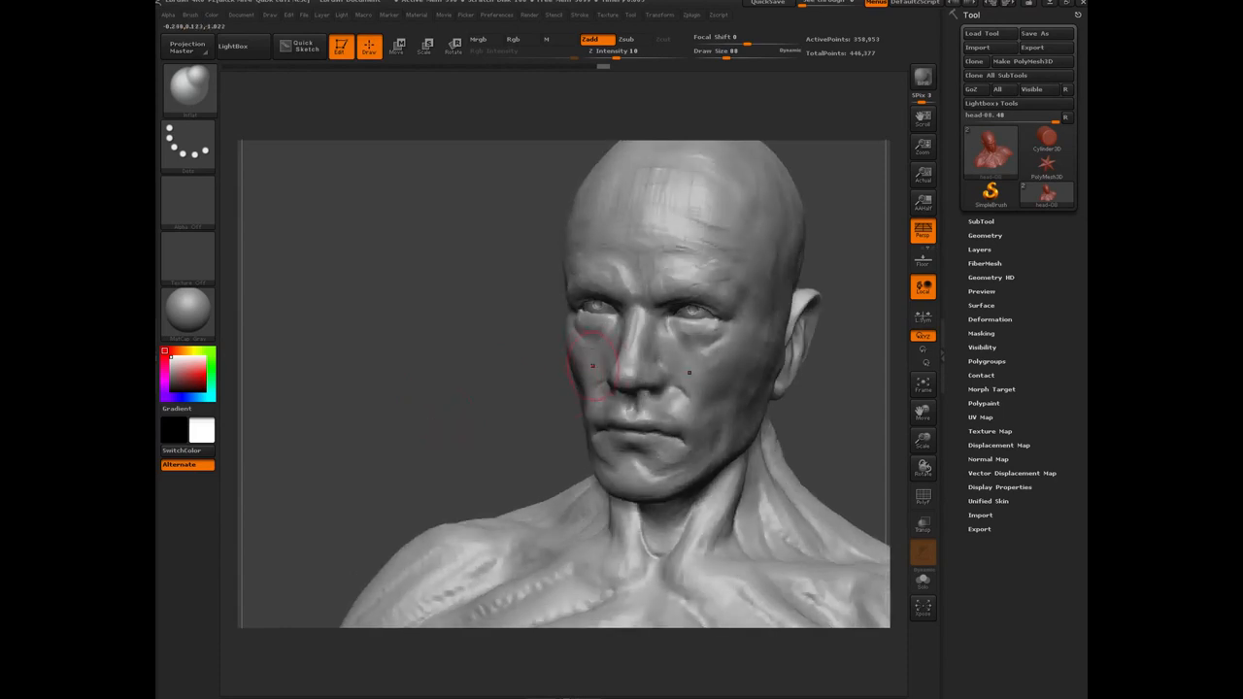
left_click_drag(475, 369, 604, 360)
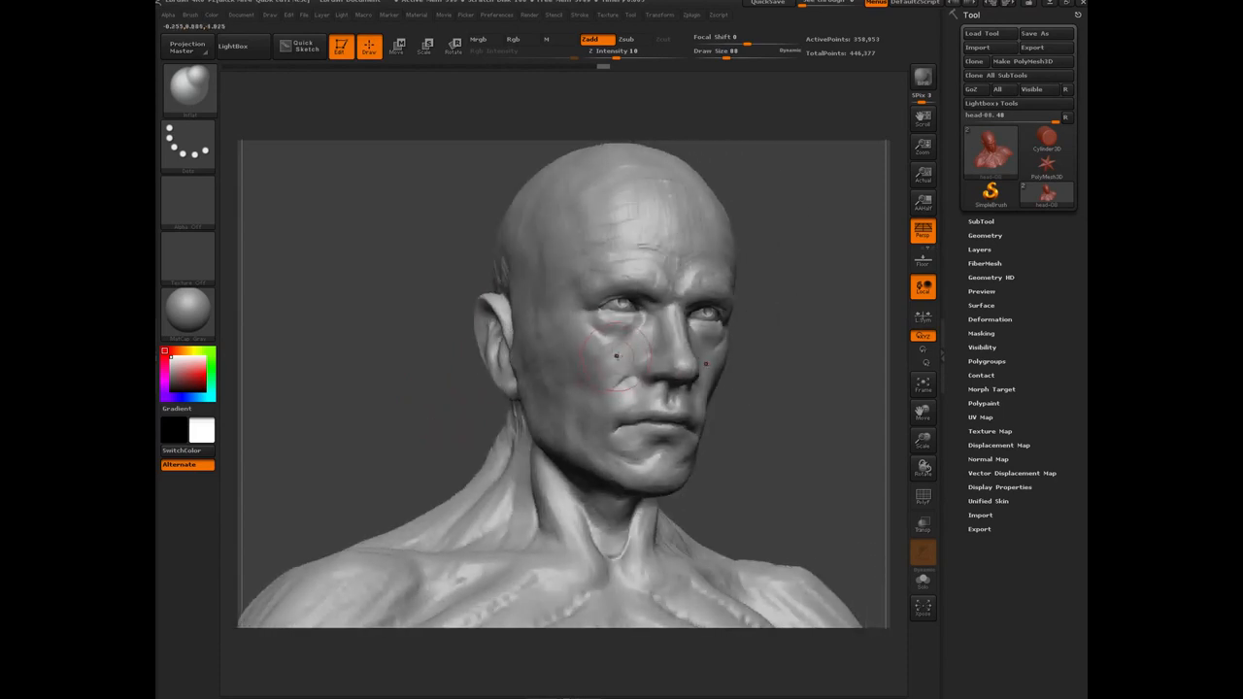
left_click_drag(383, 393, 375, 400)
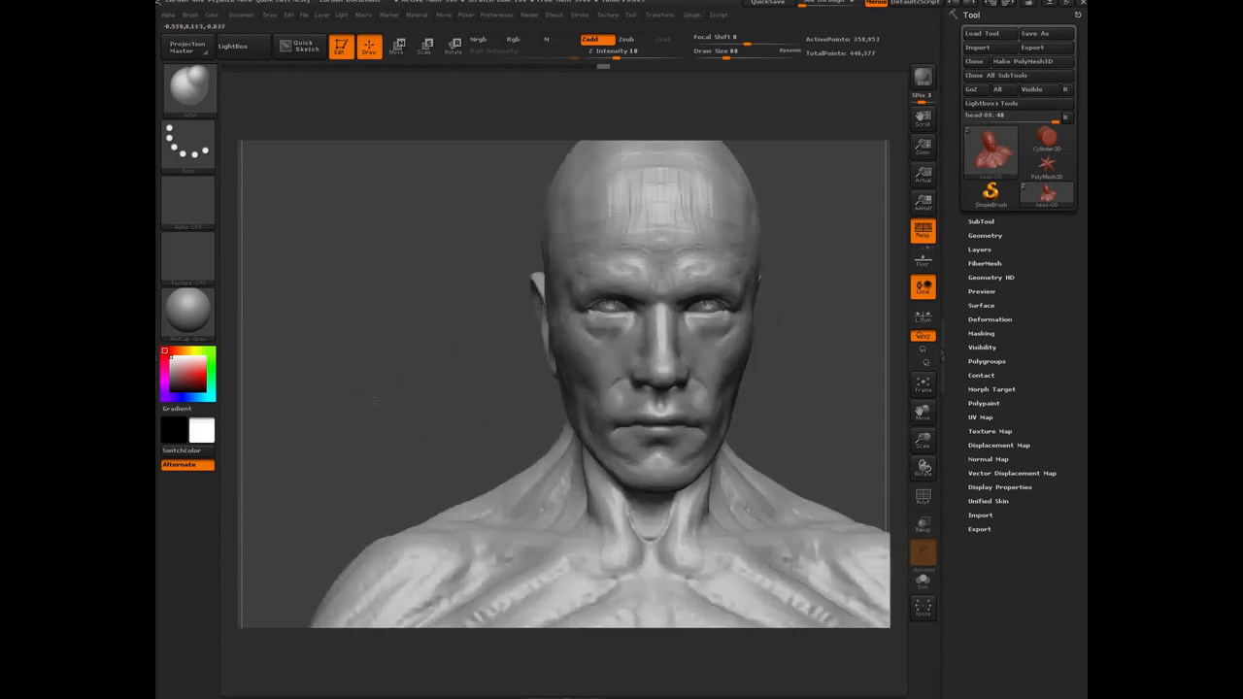
mouse_move(469, 409)
left_mouse_down()
mouse_move(413, 383)
mouse_move(408, 361)
mouse_move(414, 400)
left_mouse_up()
key("f")
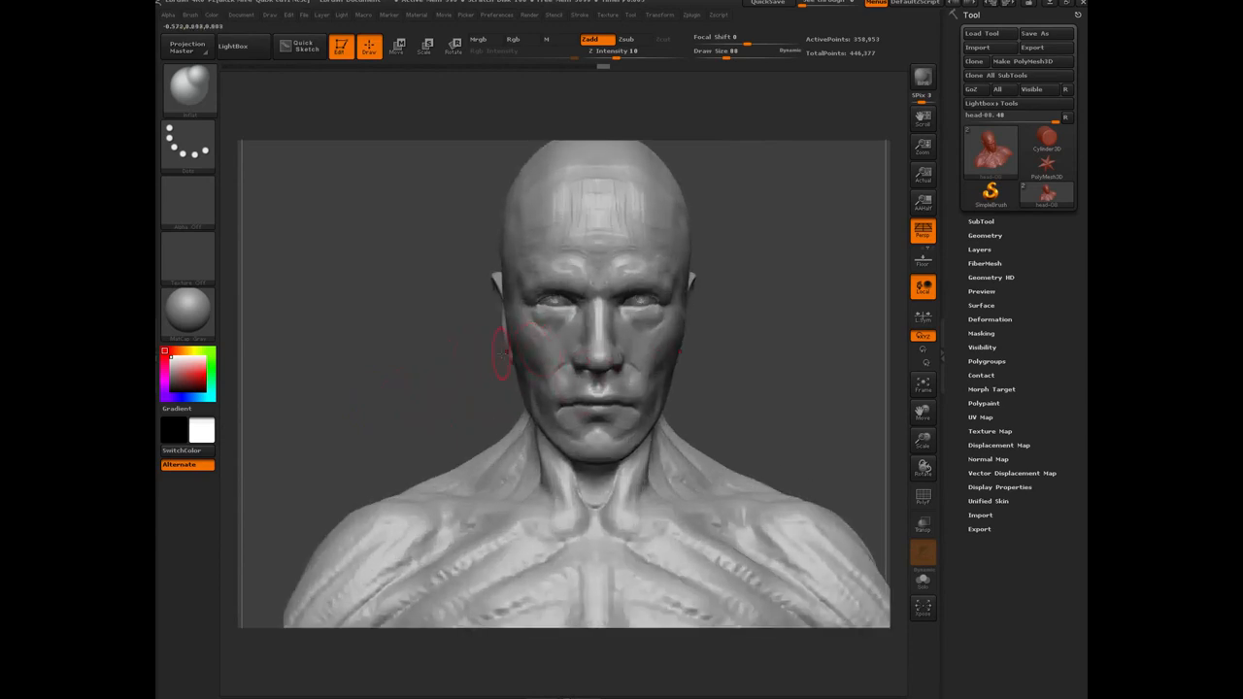
Inflate the area under the eye and over the cheekbone, raising the draw size to 96.
left_click_drag(385, 354, 569, 328)
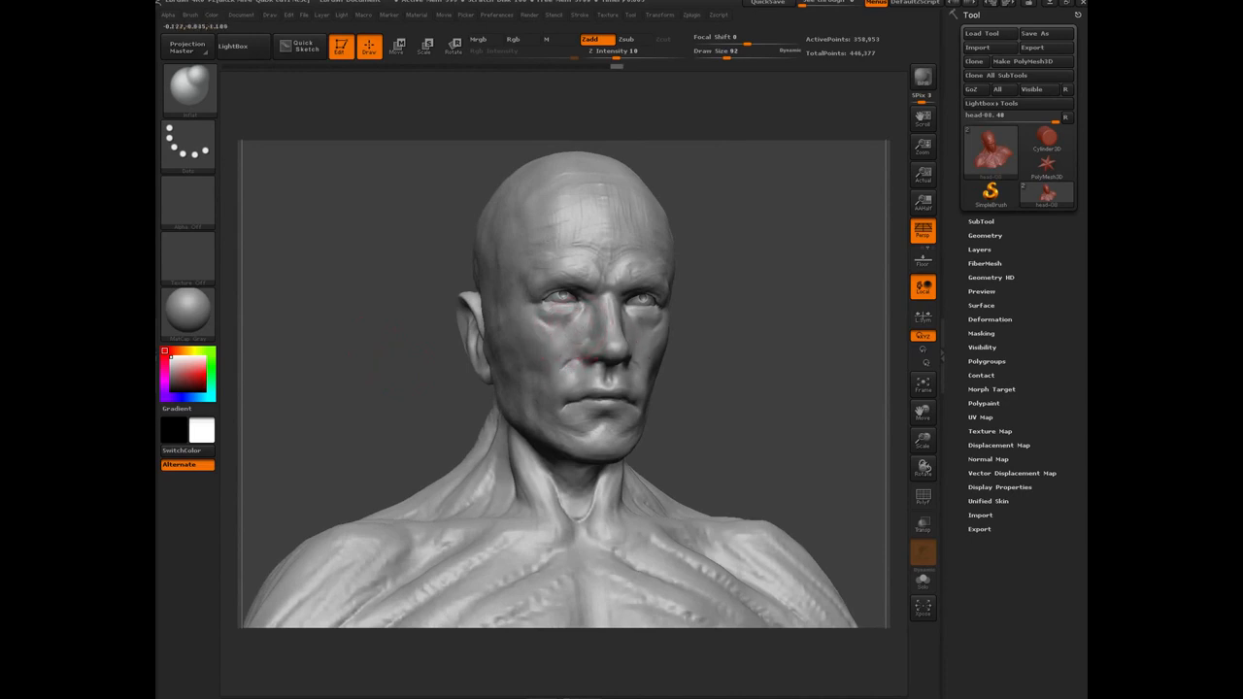
left_click_drag(424, 405, 564, 340)
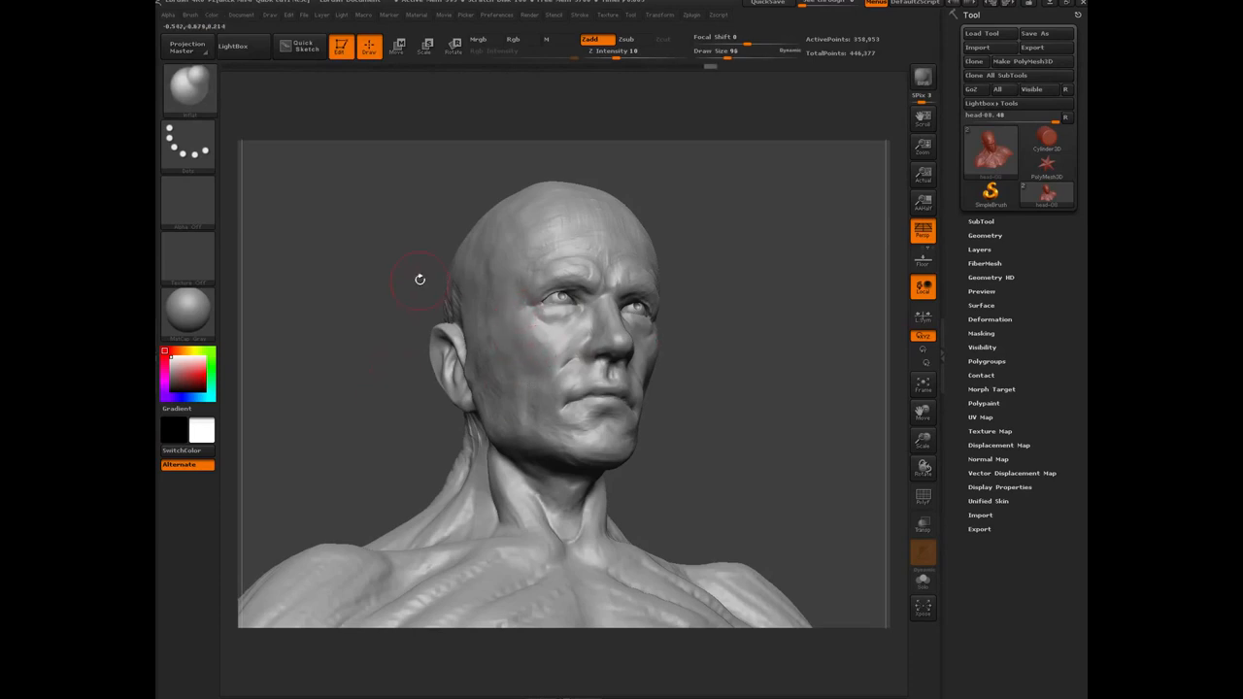
mouse_move(420, 278)
left_mouse_down()
mouse_move(428, 251)
mouse_move(521, 321)
left_mouse_up()
left_click_drag(399, 283, 416, 357)
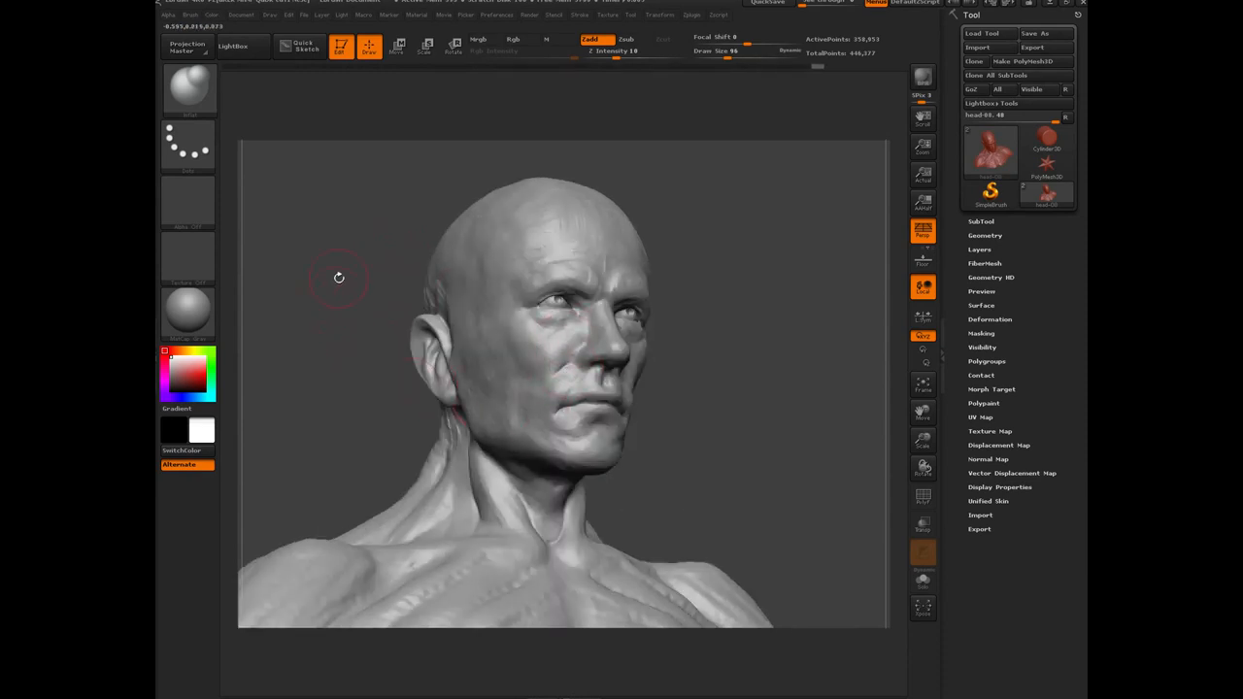
mouse_move(339, 278)
left_mouse_down()
mouse_move(376, 375)
mouse_move(391, 310)
mouse_move(450, 293)
left_mouse_up()
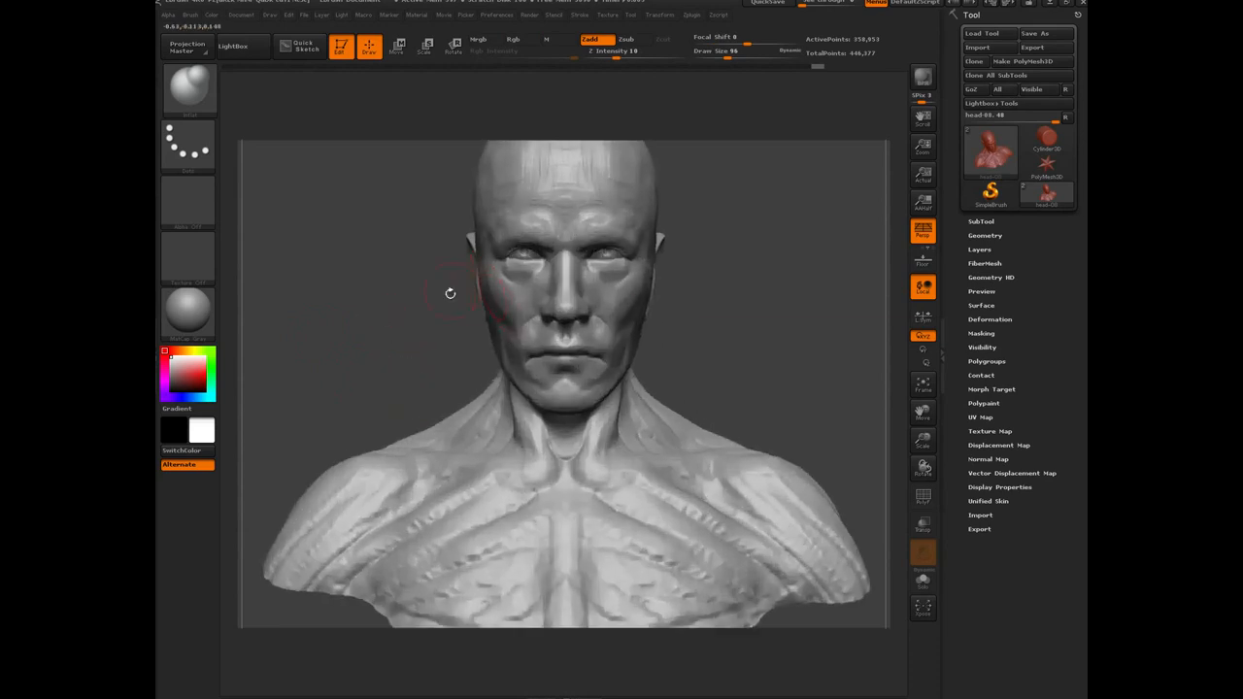
Round out the side of the face from the cheek down to the jaw and chin with the Inflat brush.
left_click_drag(379, 350, 530, 353)
left_click_drag(392, 337, 606, 432)
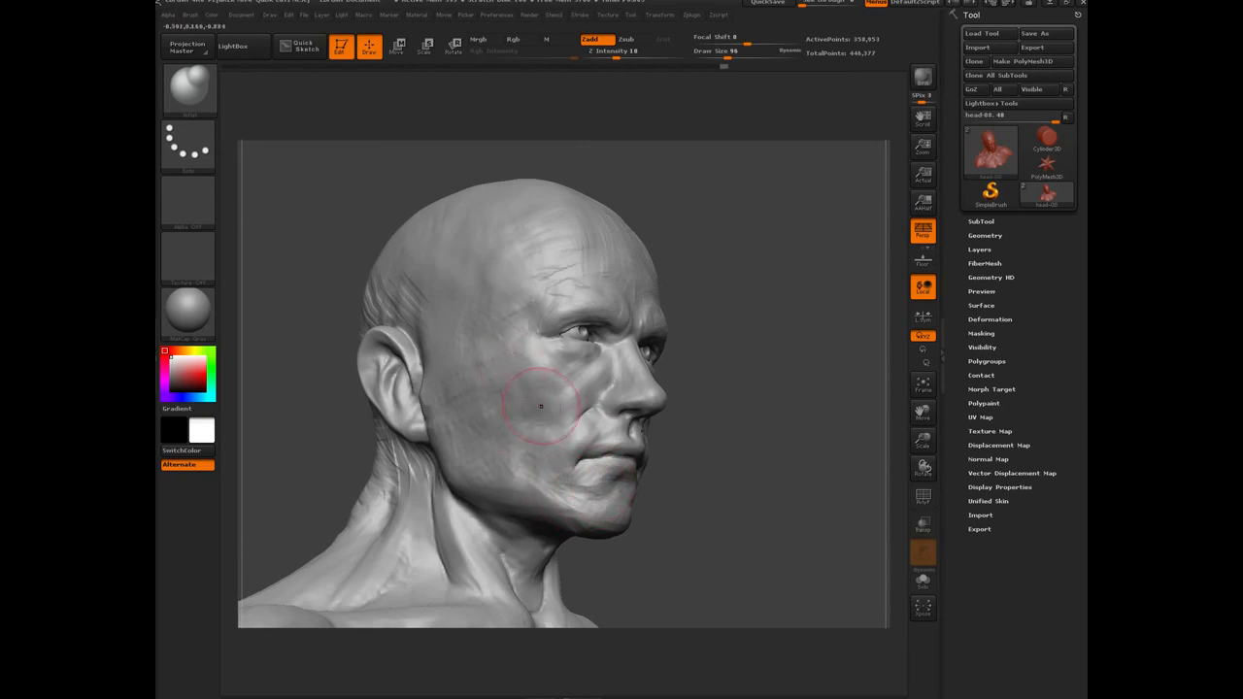
left_click_drag(743, 471, 539, 374)
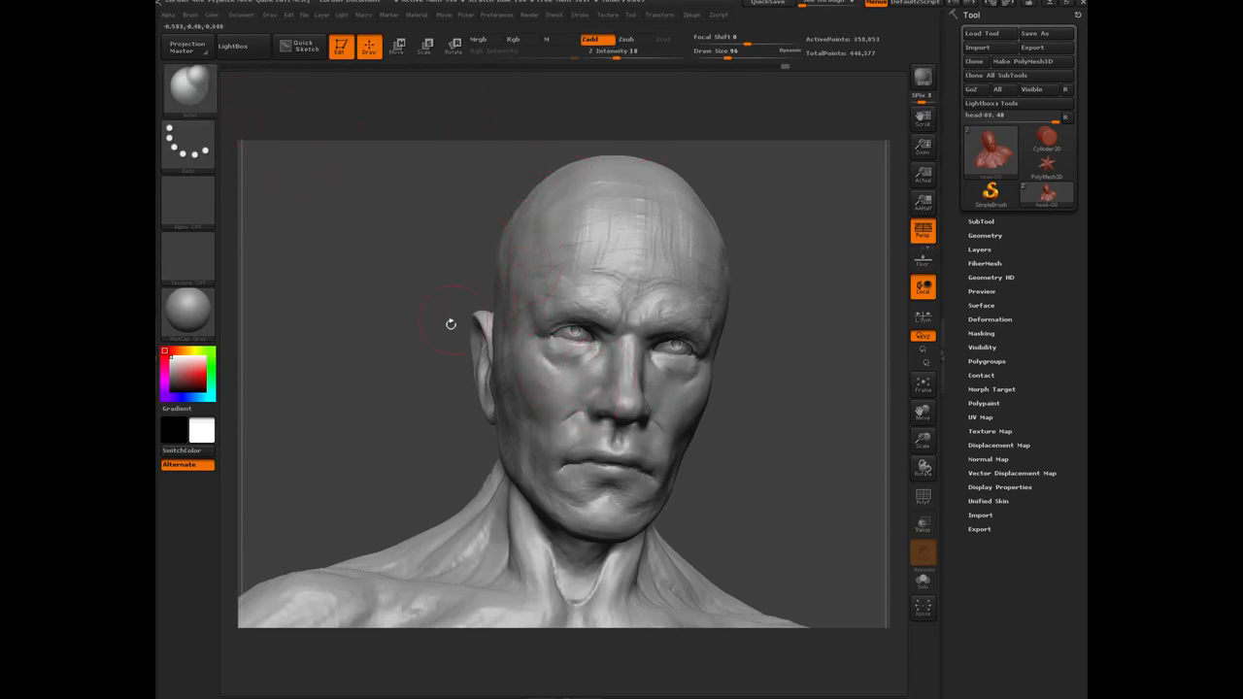
mouse_move(409, 397)
left_mouse_down()
mouse_move(571, 442)
mouse_move(581, 412)
mouse_move(566, 424)
left_mouse_up()
mouse_move(577, 476)
left_mouse_down()
mouse_move(600, 478)
mouse_move(607, 495)
mouse_move(571, 503)
left_mouse_up()
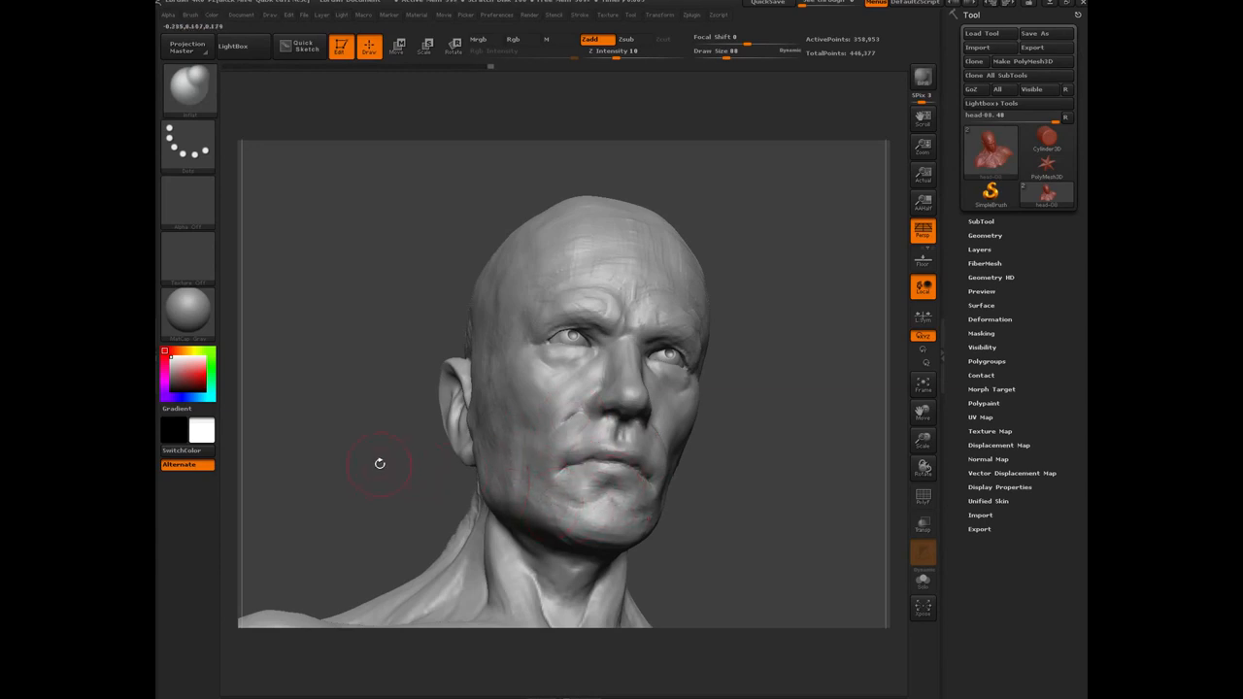
Soften the transition from the outer cheek to the eye socket with short Inflat strokes.
mouse_move(380, 463)
left_mouse_down()
mouse_move(405, 454)
mouse_move(750, 491)
mouse_move(372, 424)
mouse_move(414, 387)
mouse_move(767, 415)
mouse_move(679, 360)
left_mouse_up()
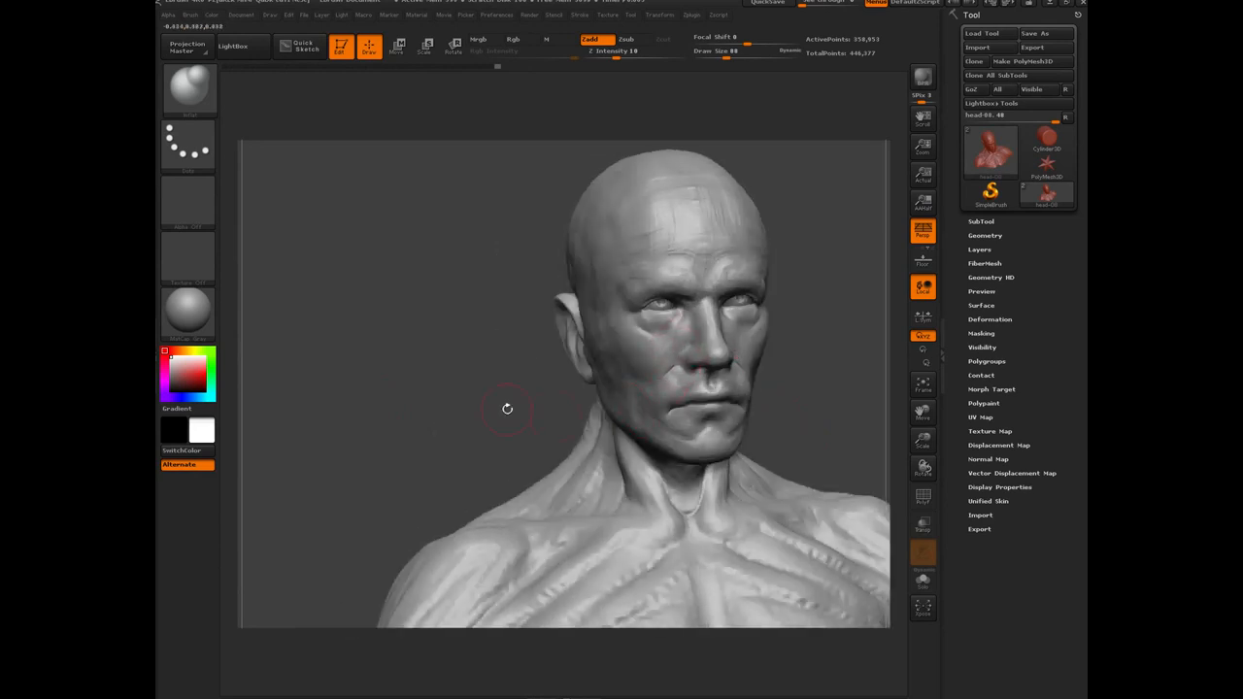
left_click_drag(507, 408, 612, 335)
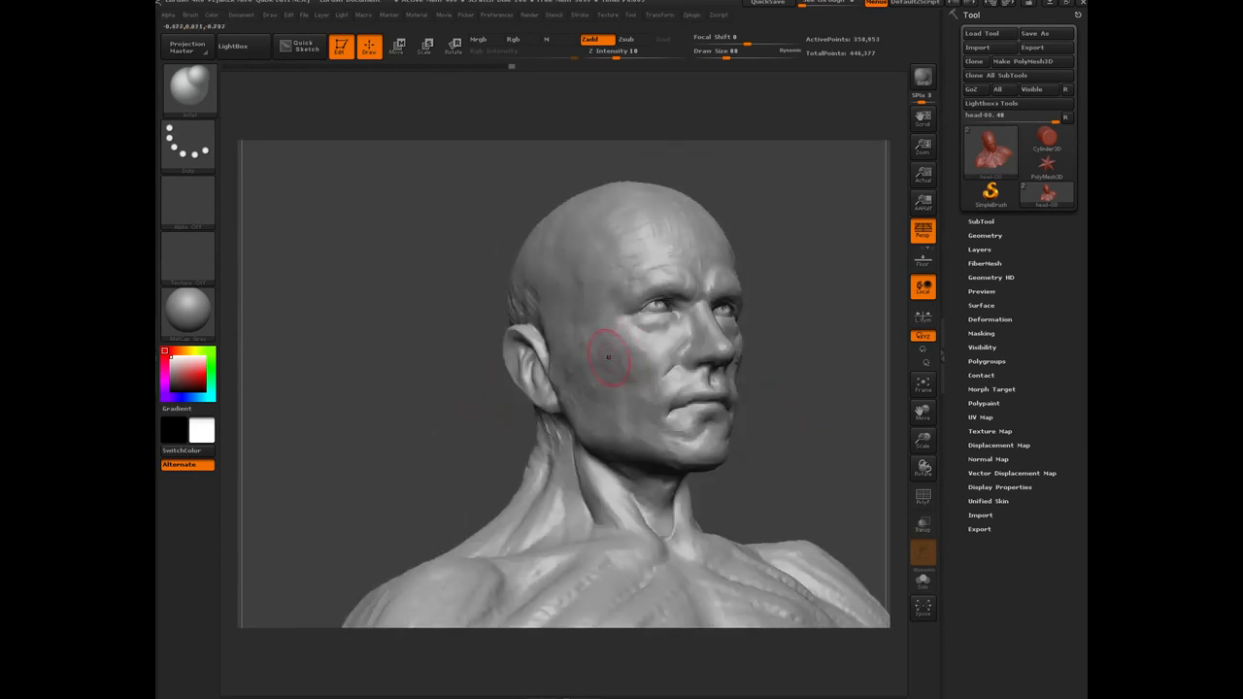
left_click_drag(389, 328, 604, 290)
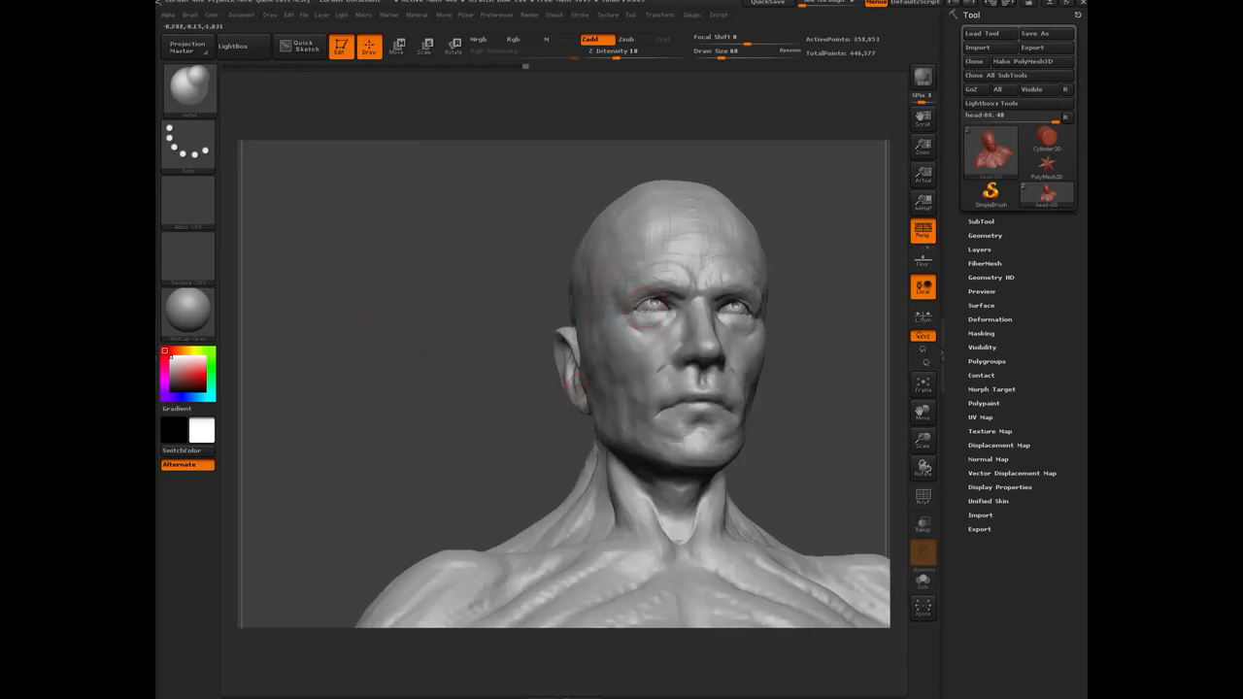
left_click_drag(394, 360, 400, 413)
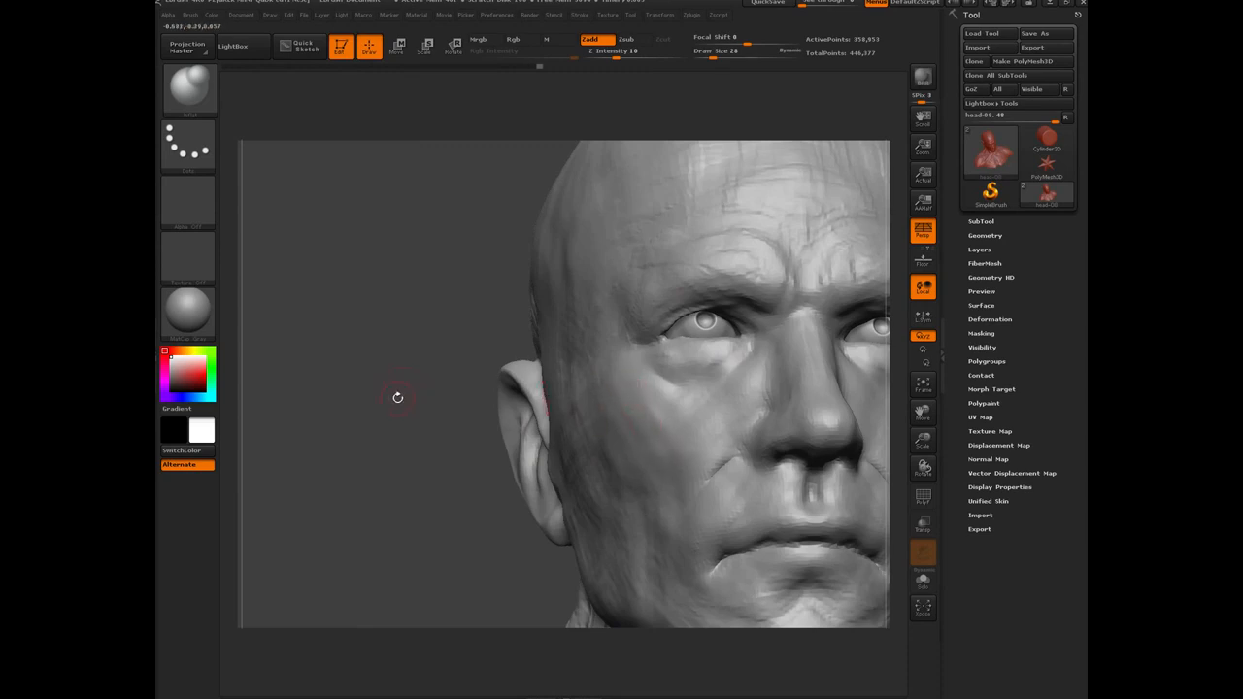
Refine the outer eye corner at draw size 28 and the chin below the lower lip at draw size 20.
left_click_drag(402, 422, 615, 363)
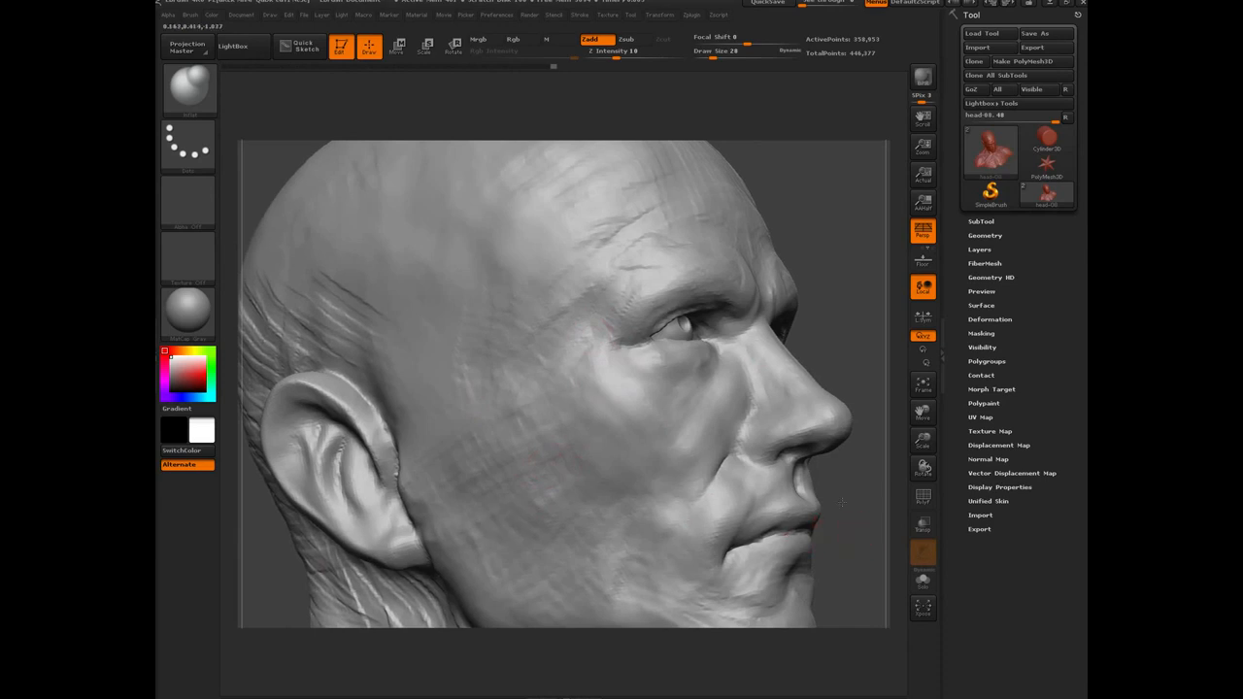
left_click_drag(857, 528, 599, 360, "alt")
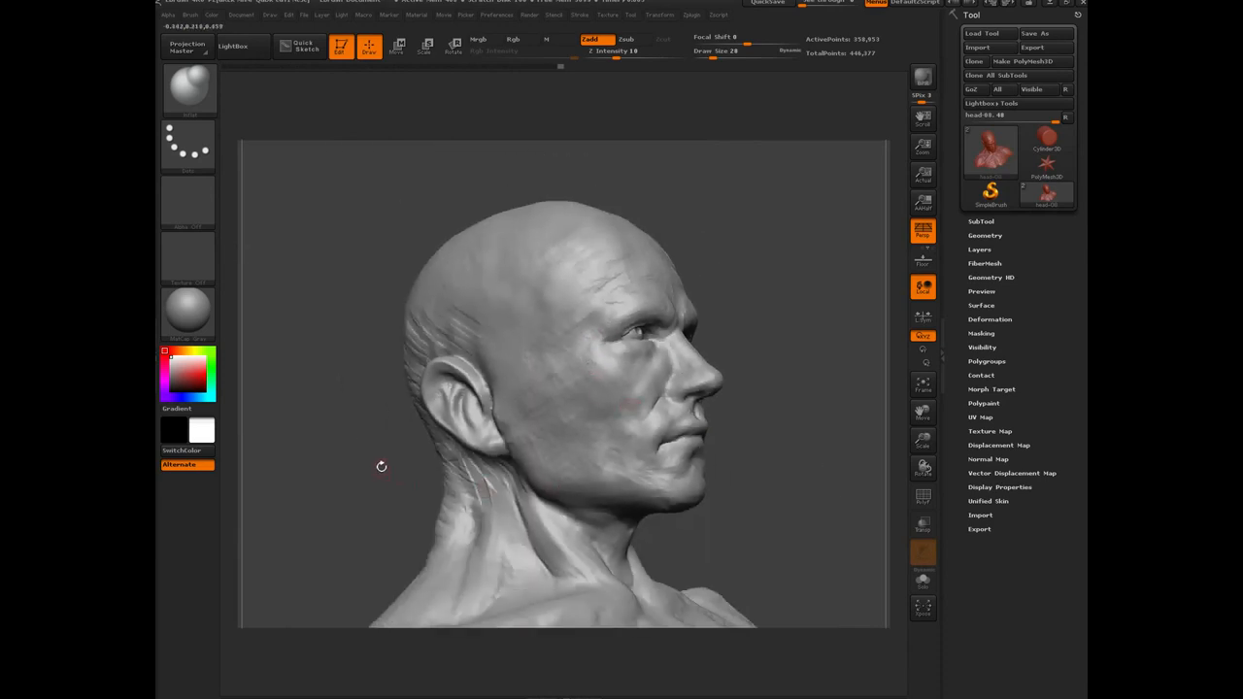
left_click_drag(382, 466, 387, 505)
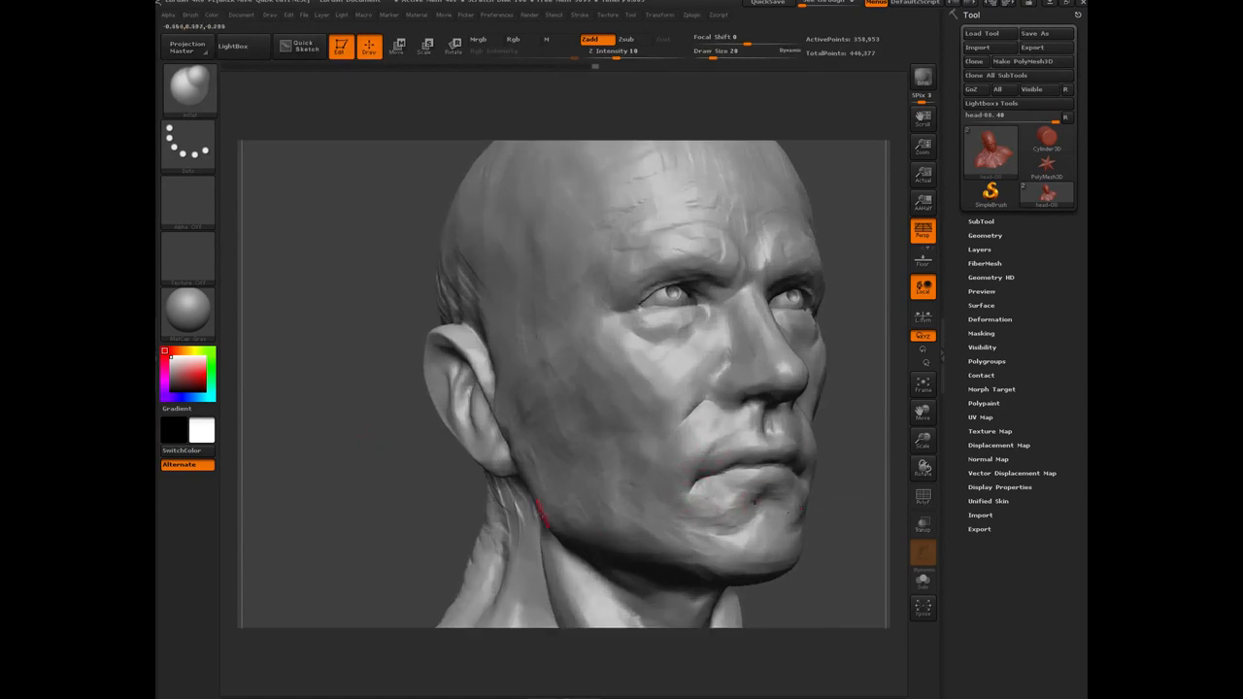
left_click_drag(383, 455, 427, 449)
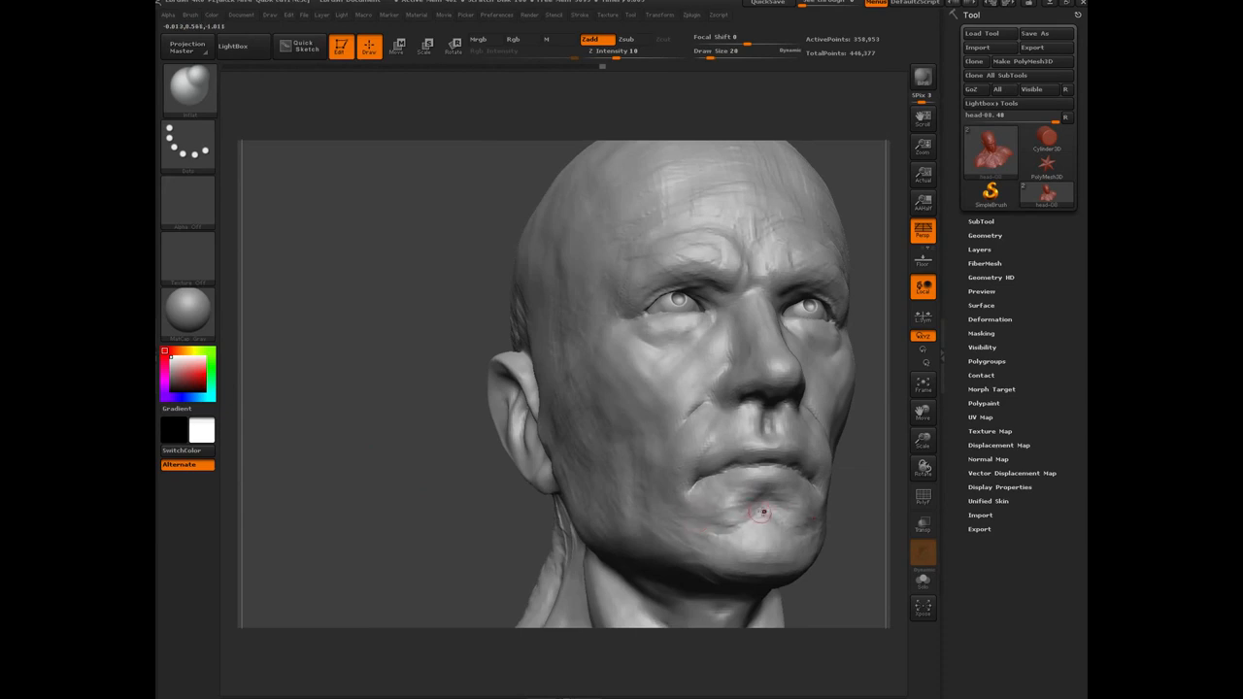
left_click_drag(763, 511, 748, 521)
Enlarge the brush again, then inflate and smooth the middle of the cheek.
left_click_drag(389, 466, 621, 404)
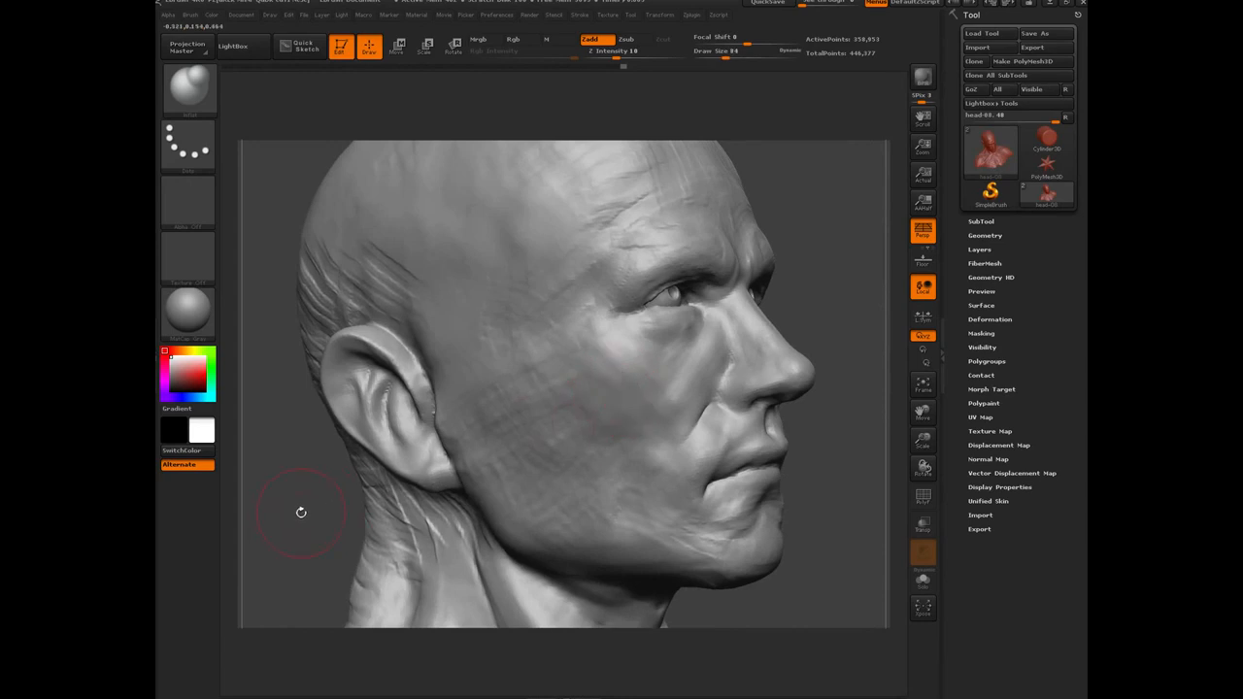
left_click_drag(301, 512, 307, 427, "alt")
left_click_drag(408, 505, 326, 529)
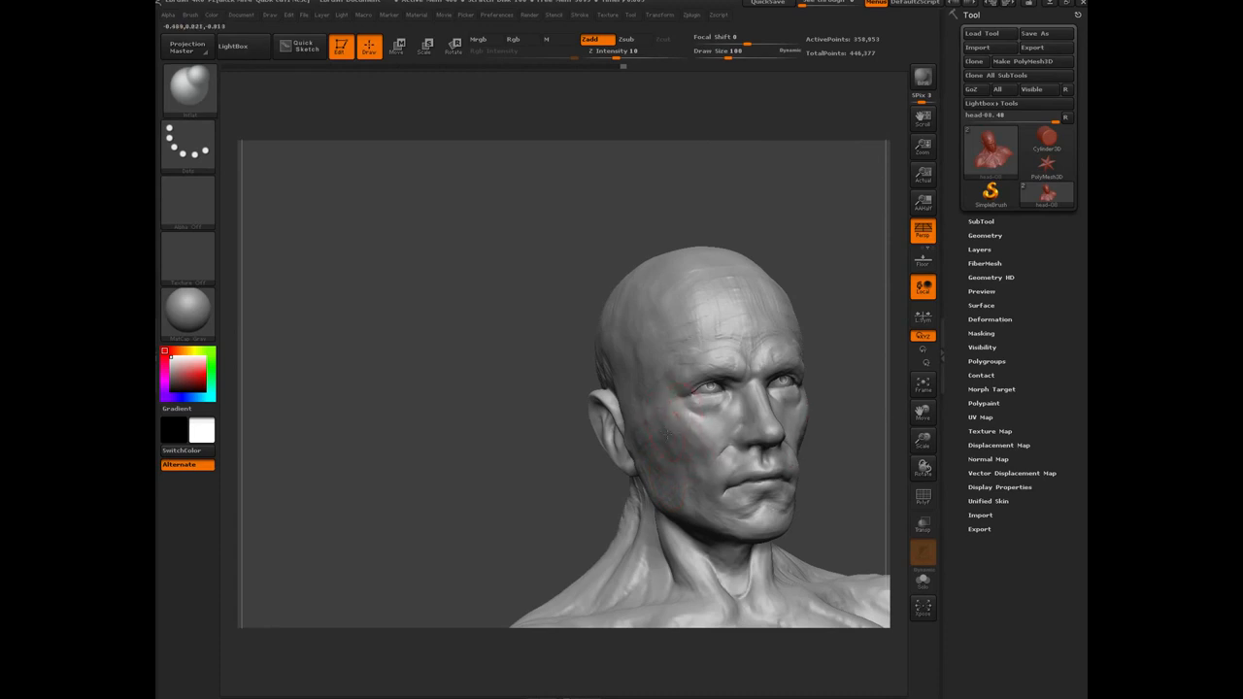
left_click_drag(484, 474, 513, 453)
mouse_move(667, 443)
left_mouse_down("shift")
mouse_move(683, 428)
mouse_move(713, 441)
left_mouse_up("shift")
left_click_drag(475, 486, 445, 505)
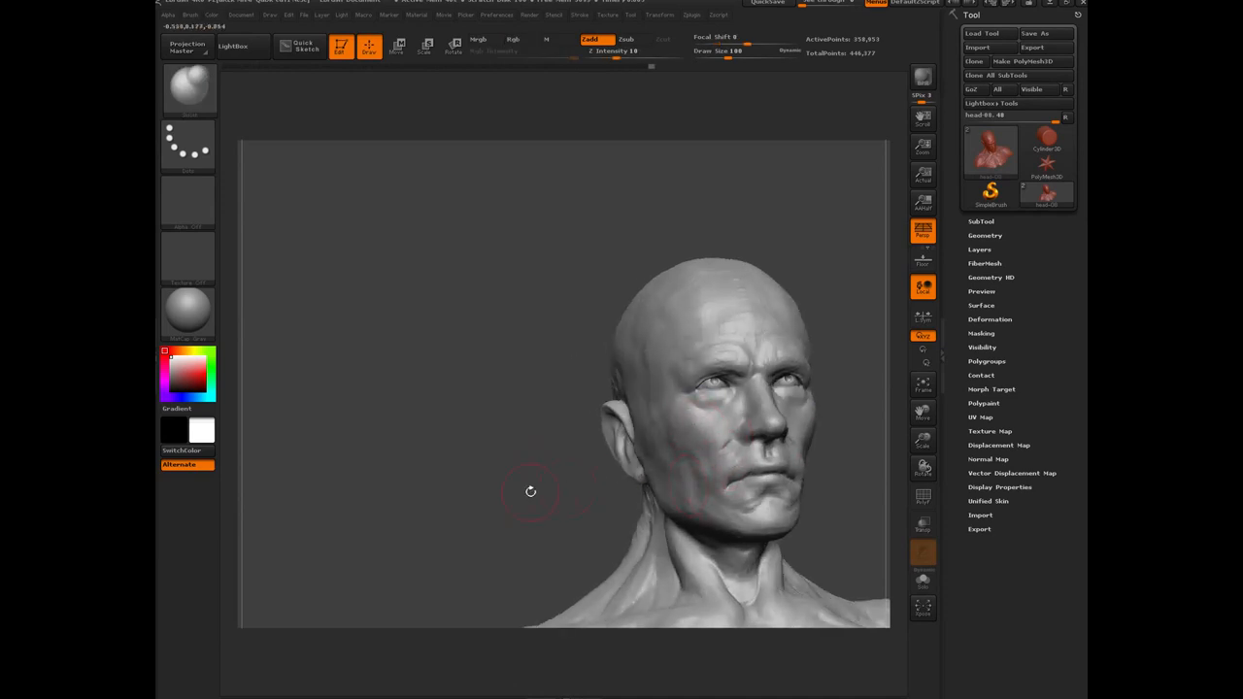
Blend the lower cheek, mouth corner and jaw with smoothing and light Inflat strokes, checking the whole bust from several angles.
left_click_drag(530, 491, 723, 456)
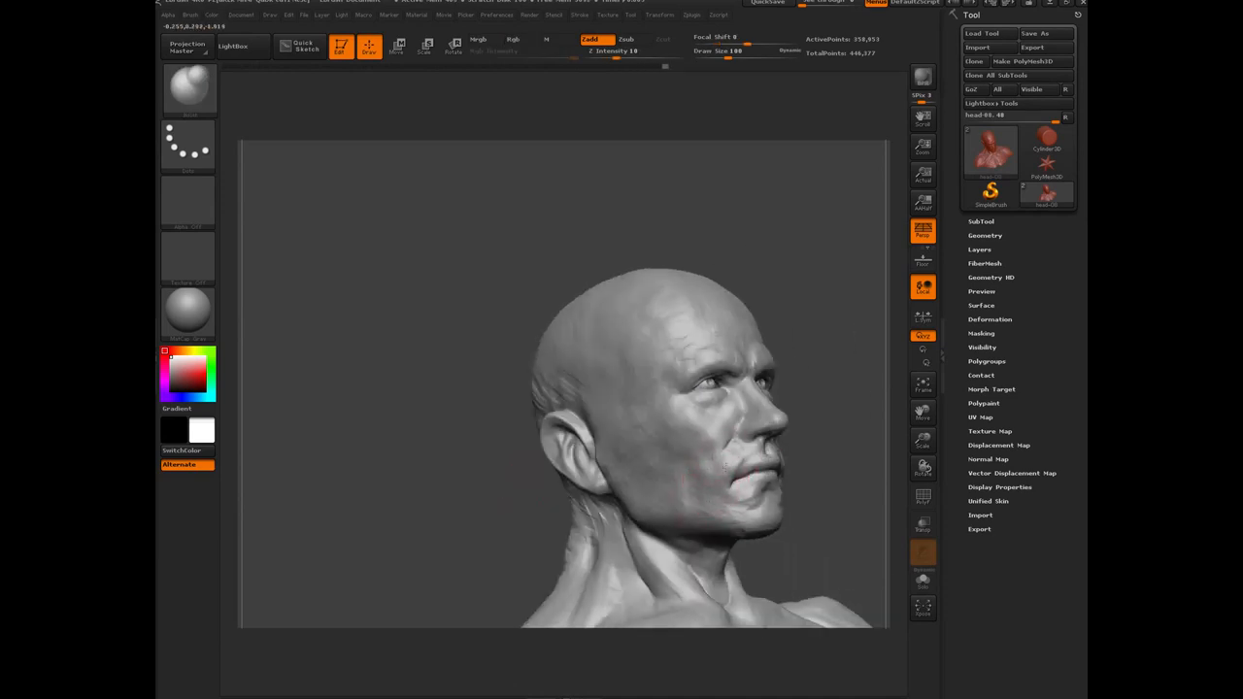
left_click_drag(486, 520, 460, 502)
left_click_drag(686, 442, 686, 425, "shift")
left_click_drag(710, 476, 723, 460, "shift")
left_click_drag(546, 521, 516, 533)
mouse_move(705, 508)
left_mouse_down()
mouse_move(714, 486)
mouse_move(761, 517)
left_mouse_up()
left_click_drag(530, 489, 483, 490)
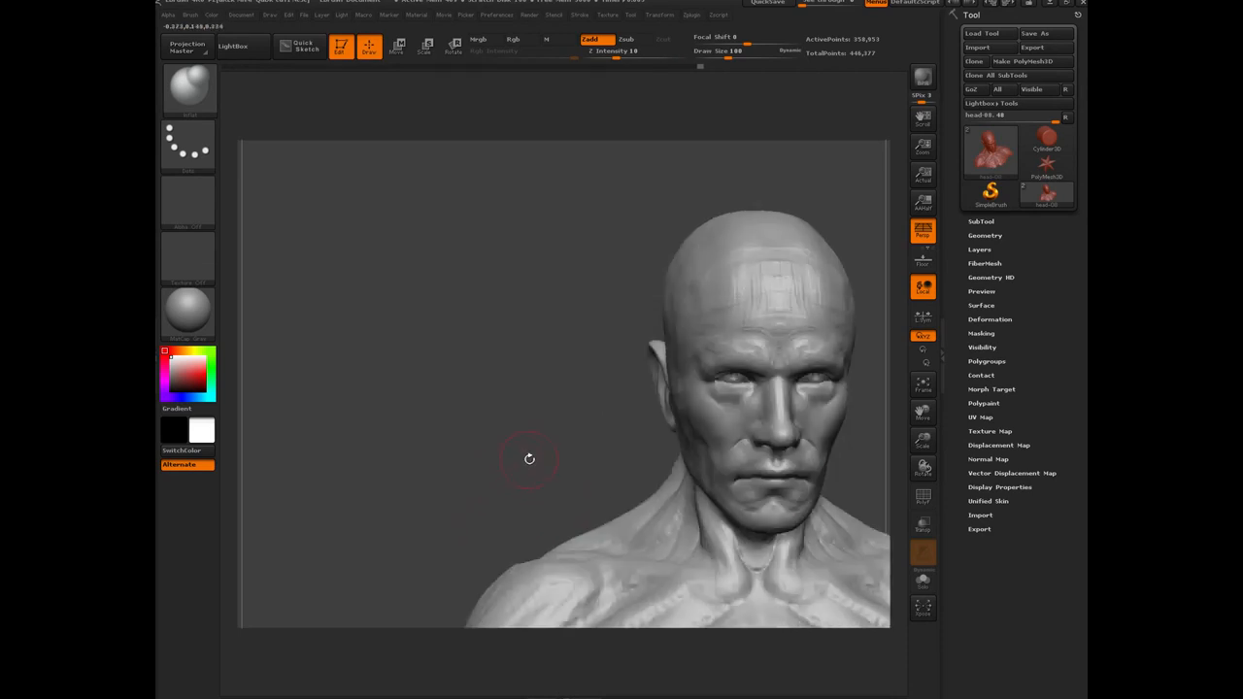
mouse_move(530, 452)
left_mouse_down("alt")
mouse_move(370, 344)
mouse_move(391, 361)
mouse_move(471, 325)
left_mouse_up("alt")
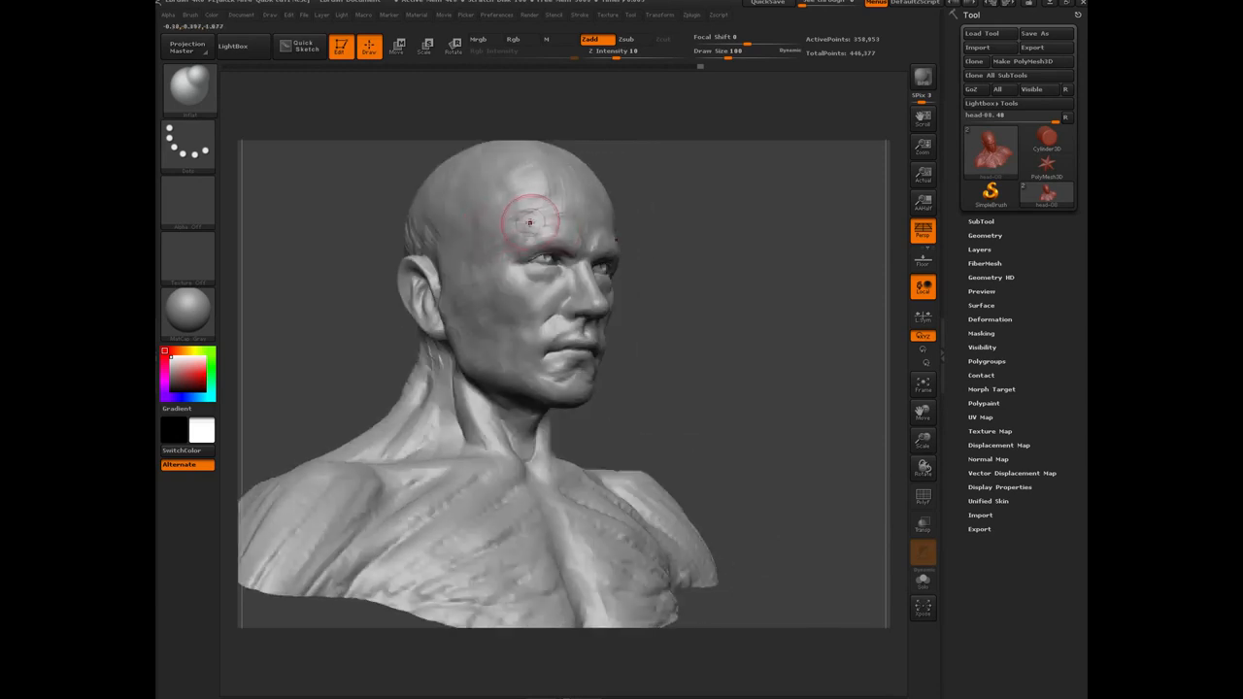
left_click_drag(677, 347, 629, 373)
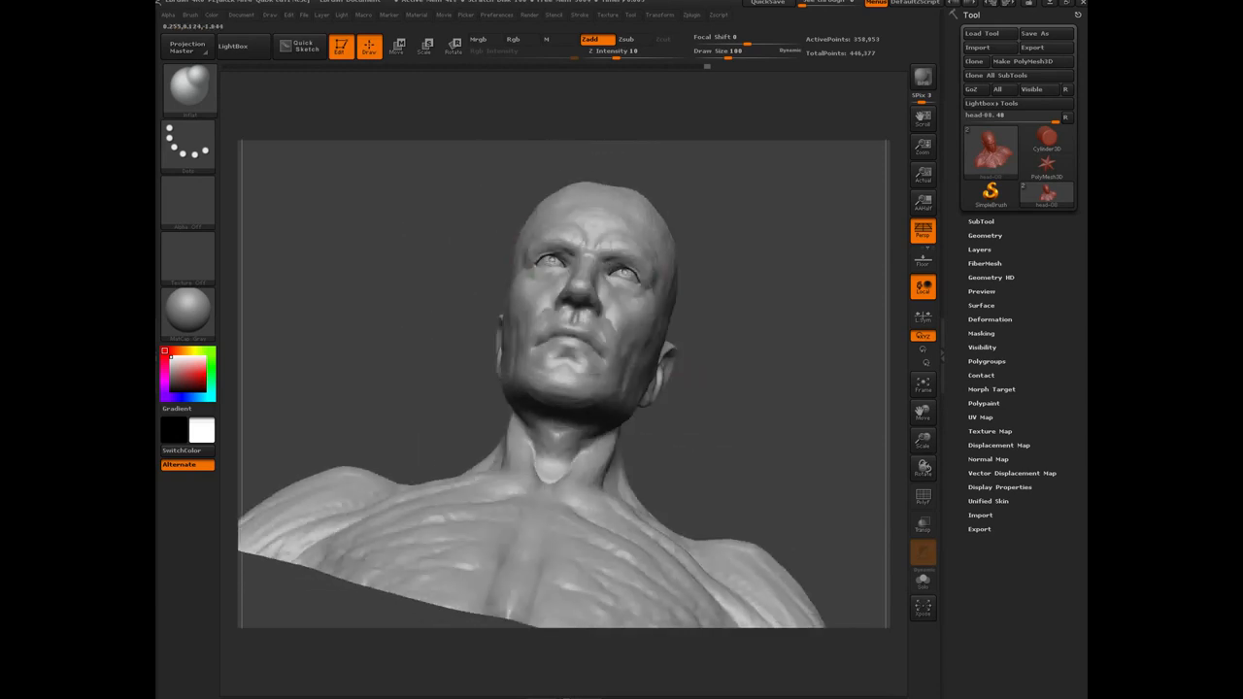
Examine the forehead, cheeks and jaw of the bust from the front and both three-quarter sides.
left_click_drag(424, 251, 395, 373, "shift")
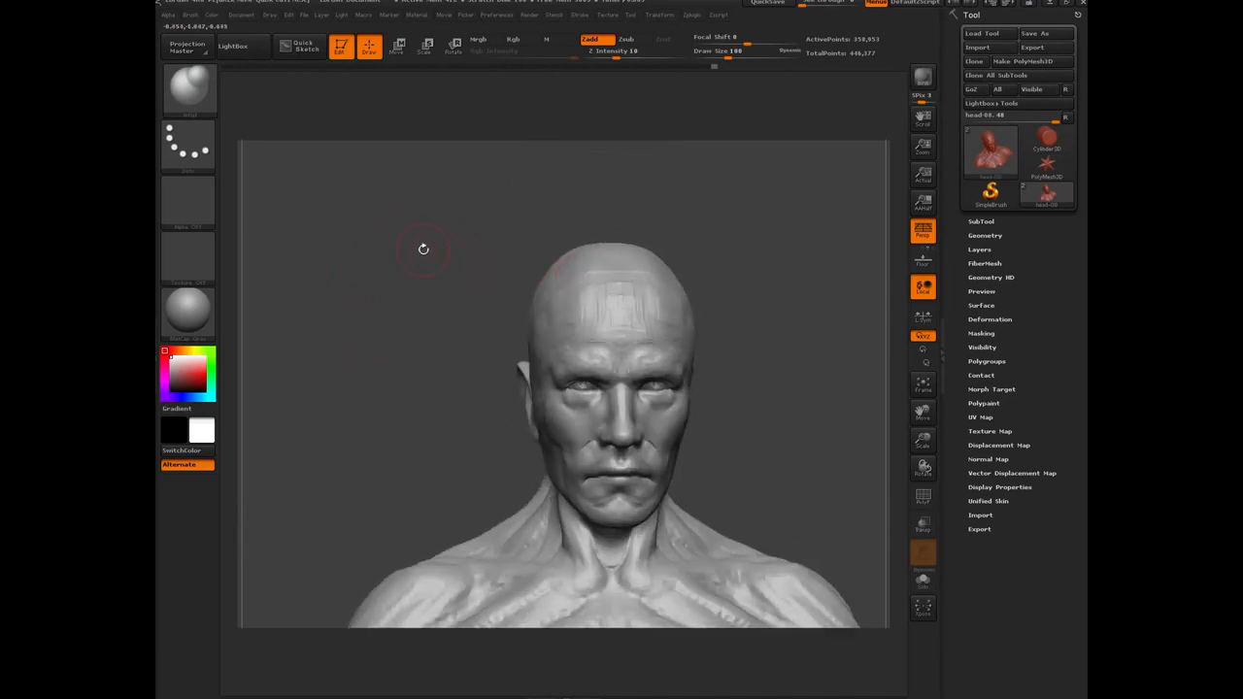
left_click_drag(421, 250, 586, 258)
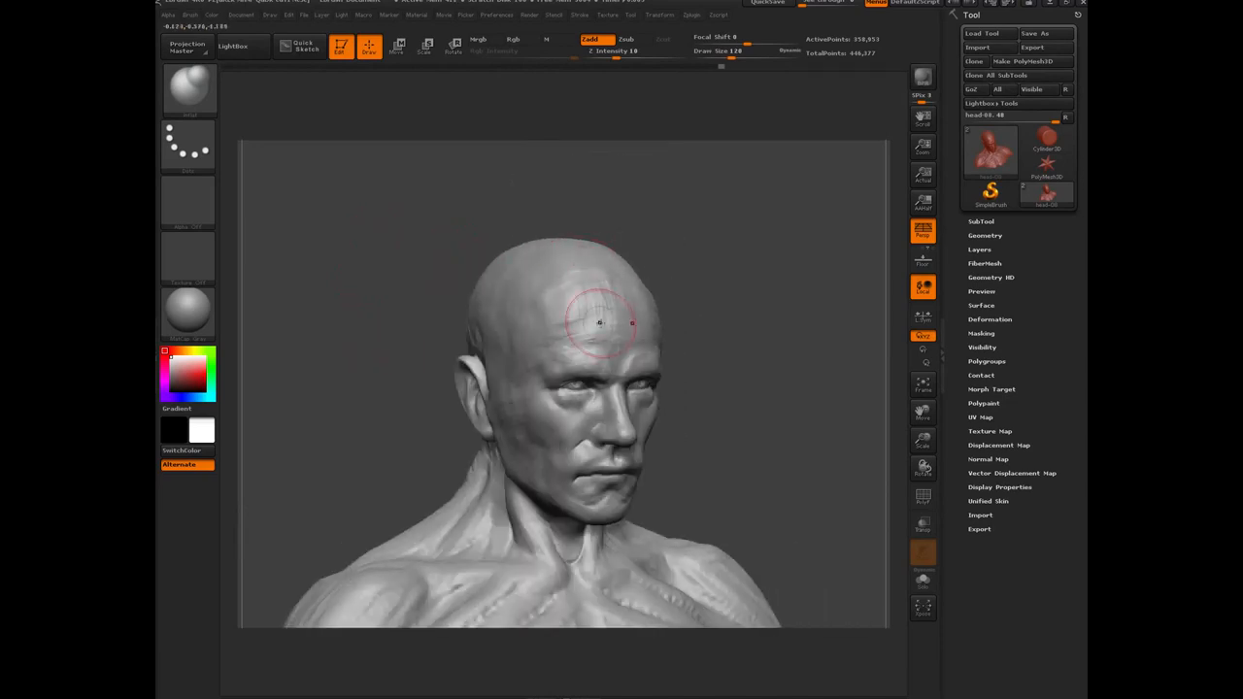
left_click_drag(347, 270, 388, 337)
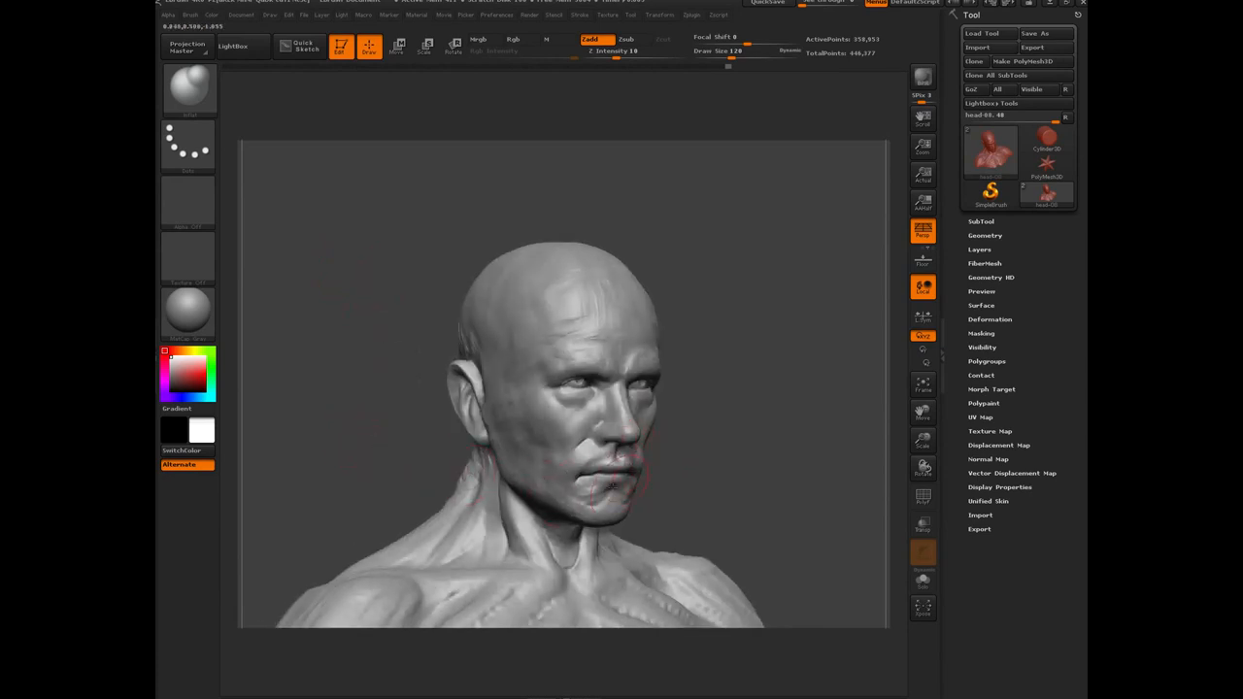
left_click_drag(378, 464, 408, 486)
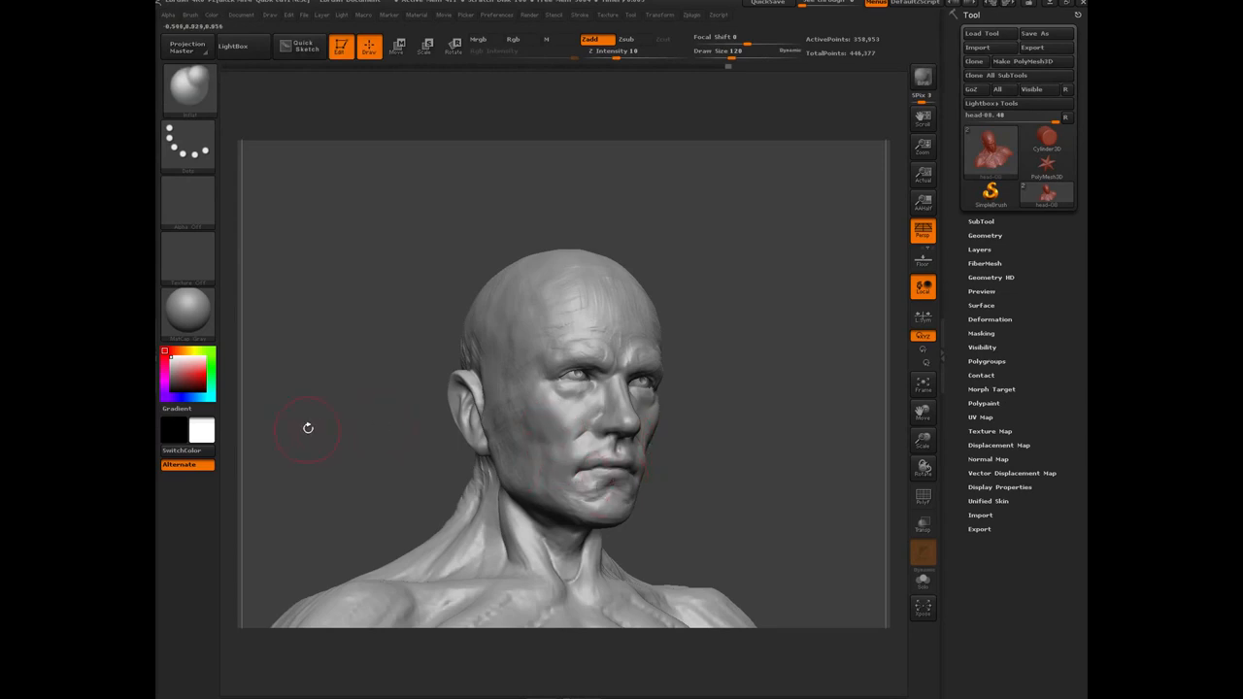
left_click_drag(308, 427, 317, 474)
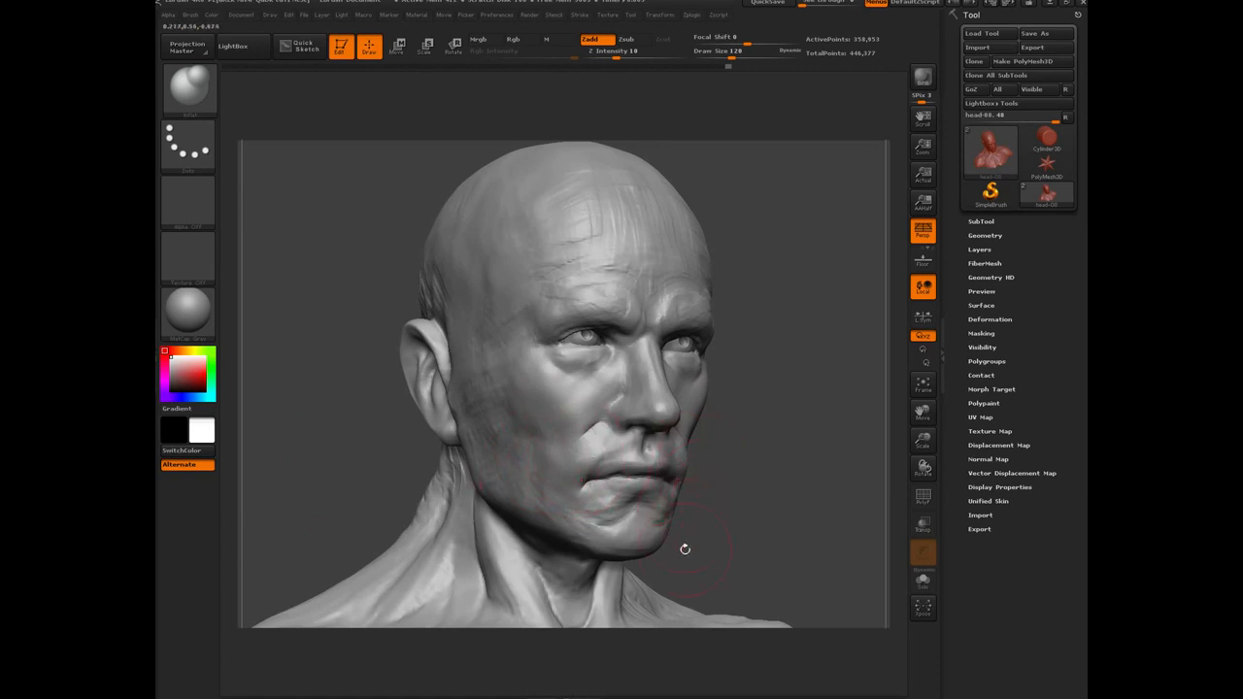
left_click_drag(357, 450, 345, 391)
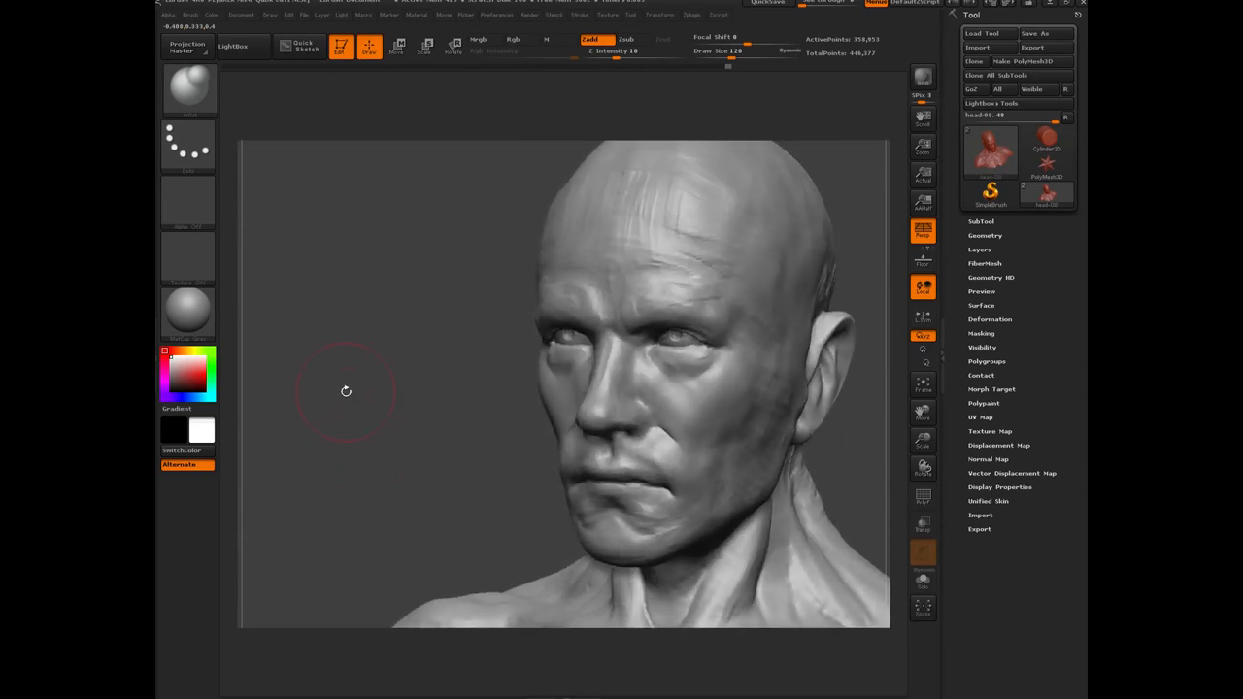
Switch to the dynamesh_head_ref_download image in Windows Photo Viewer and examine its three-quarter head view enlarged.
left_click_drag(1242, 41, 599, 147)
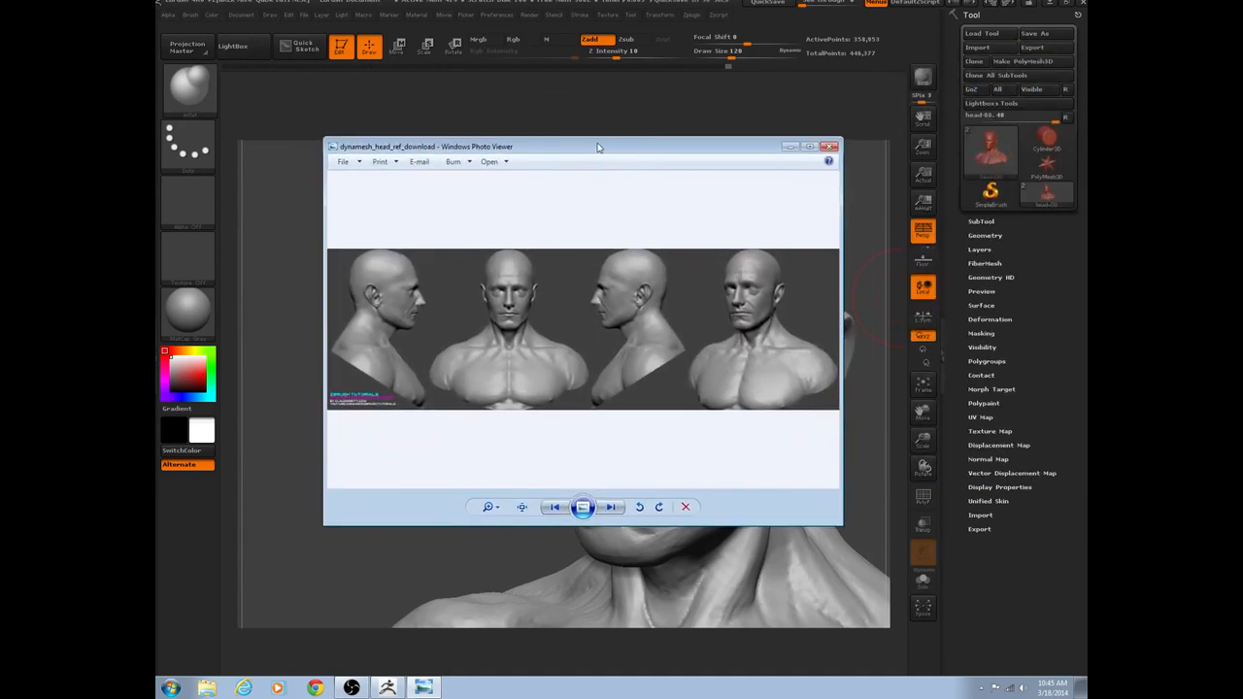
left_click(809, 146)
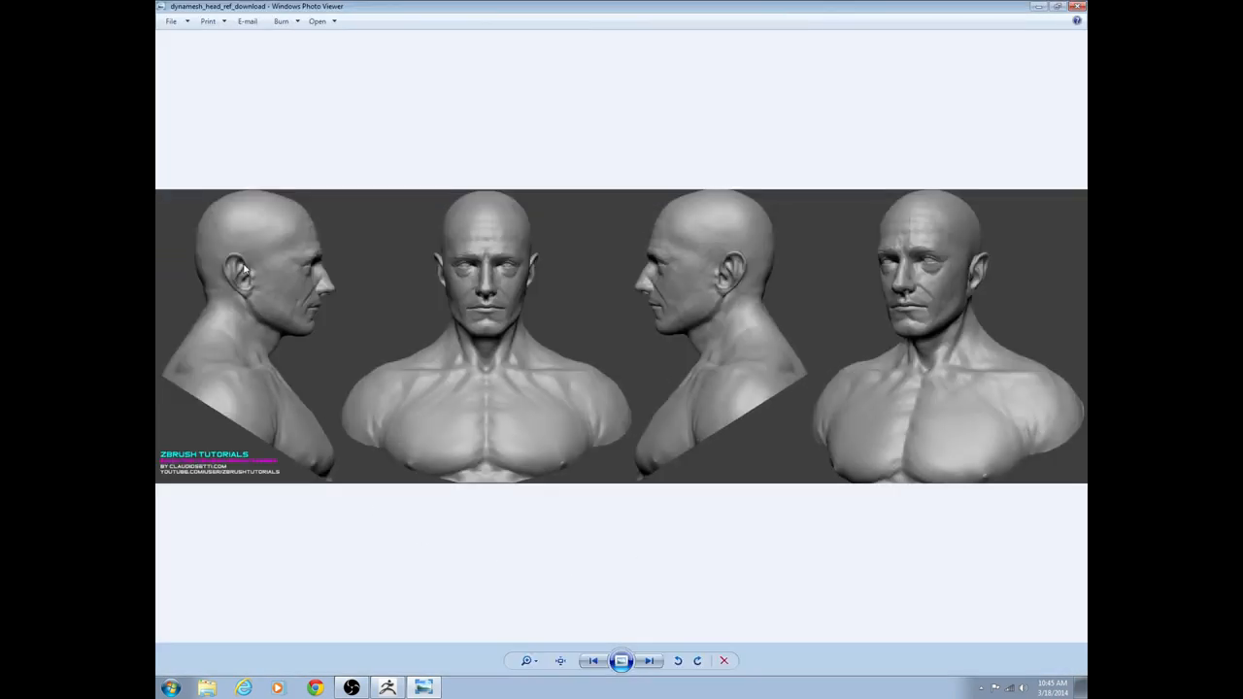
left_click(533, 663)
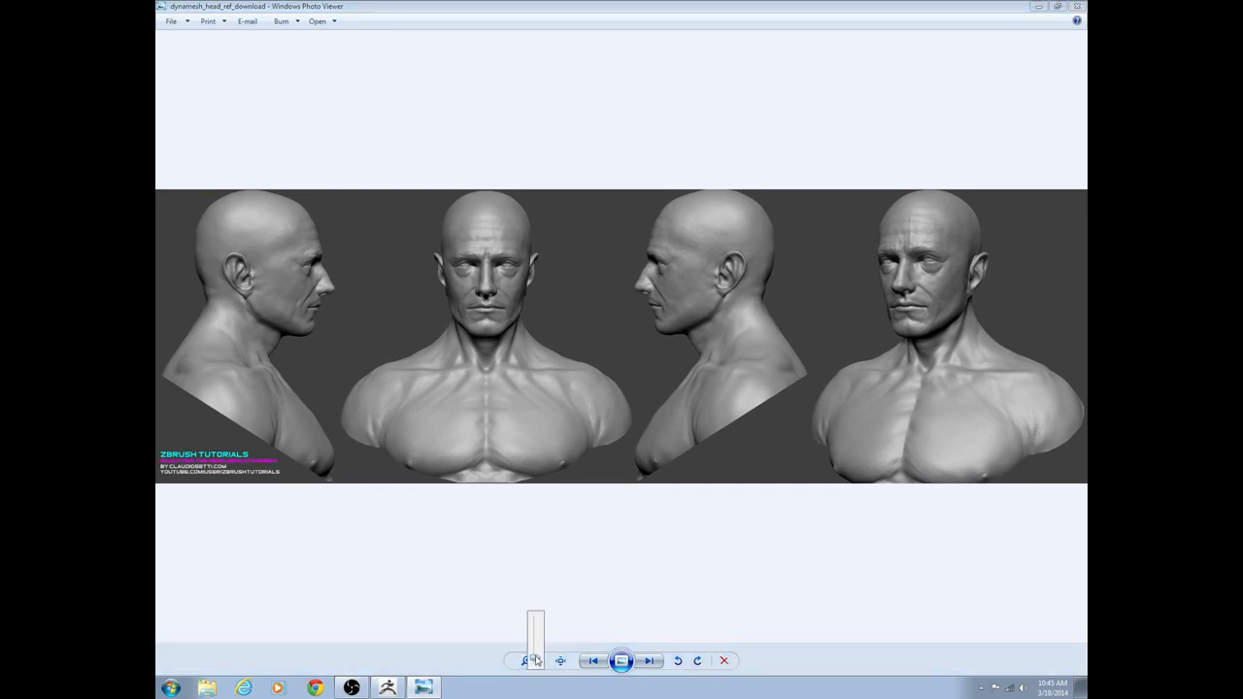
left_click_drag(536, 660, 536, 635)
left_click_drag(913, 305, 472, 389)
left_click_drag(810, 269, 466, 412)
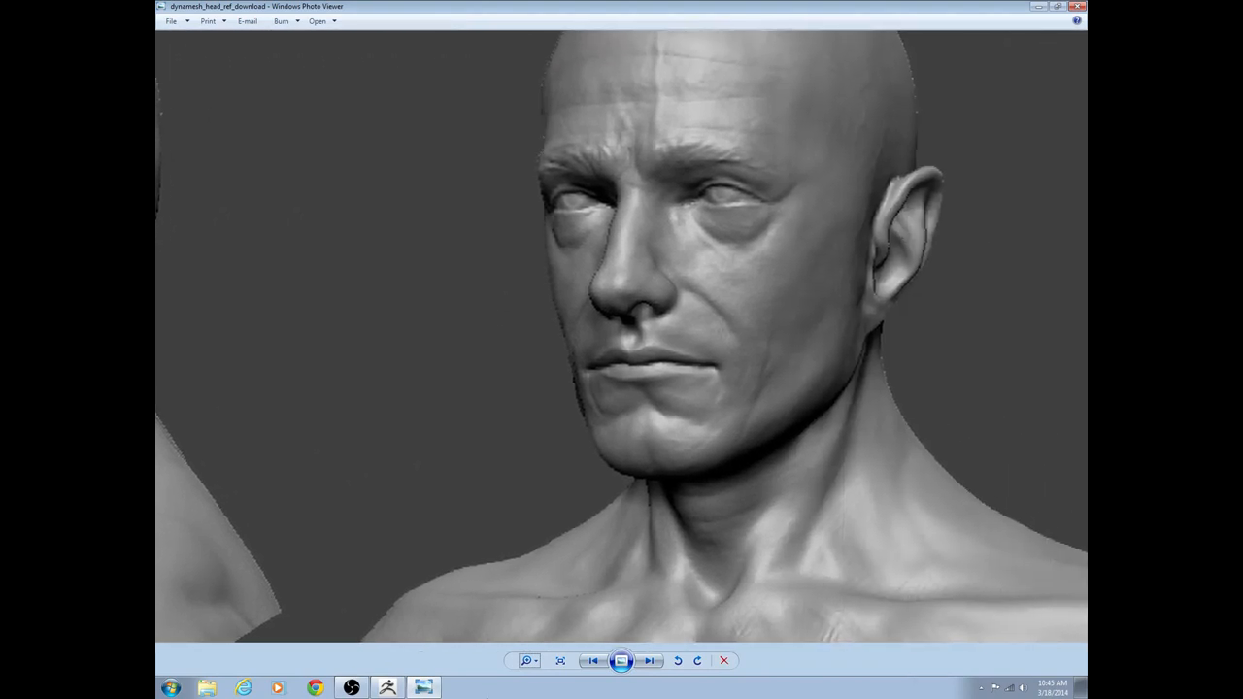
left_click(533, 663)
left_click_drag(534, 653, 534, 673)
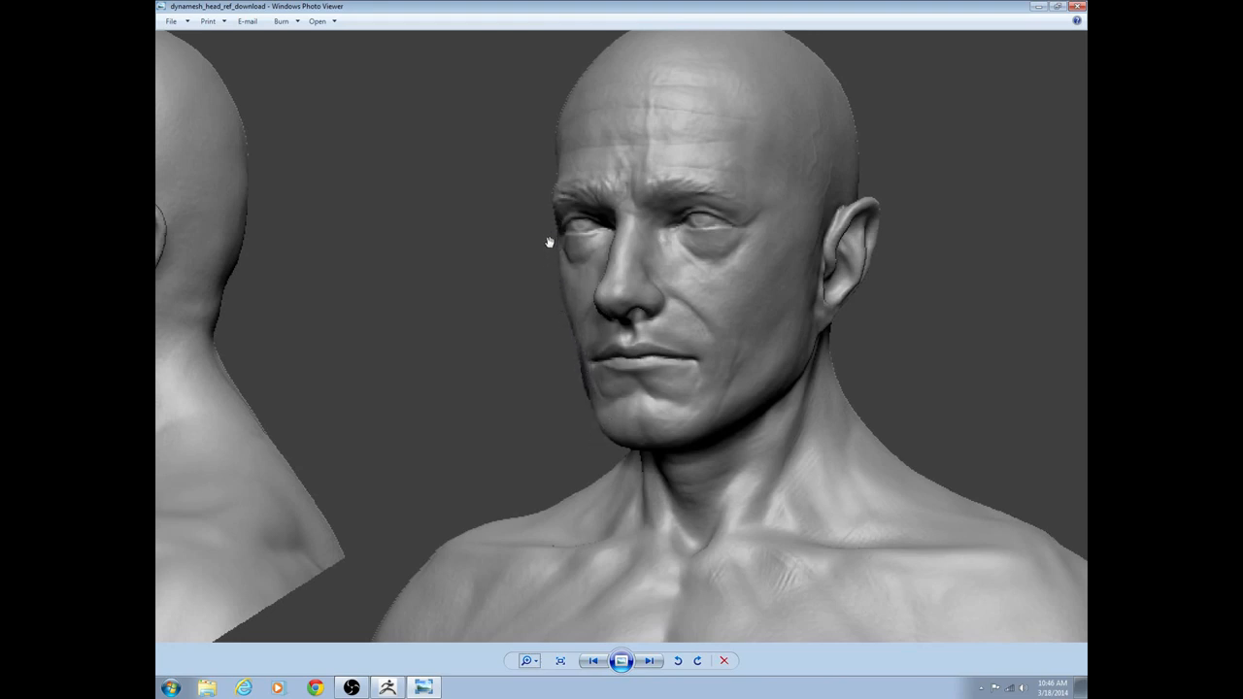
Shrink the reference window and place it beside the sculpt with the three-quarter face framed for comparison.
left_click_drag(541, 12, 571, 28)
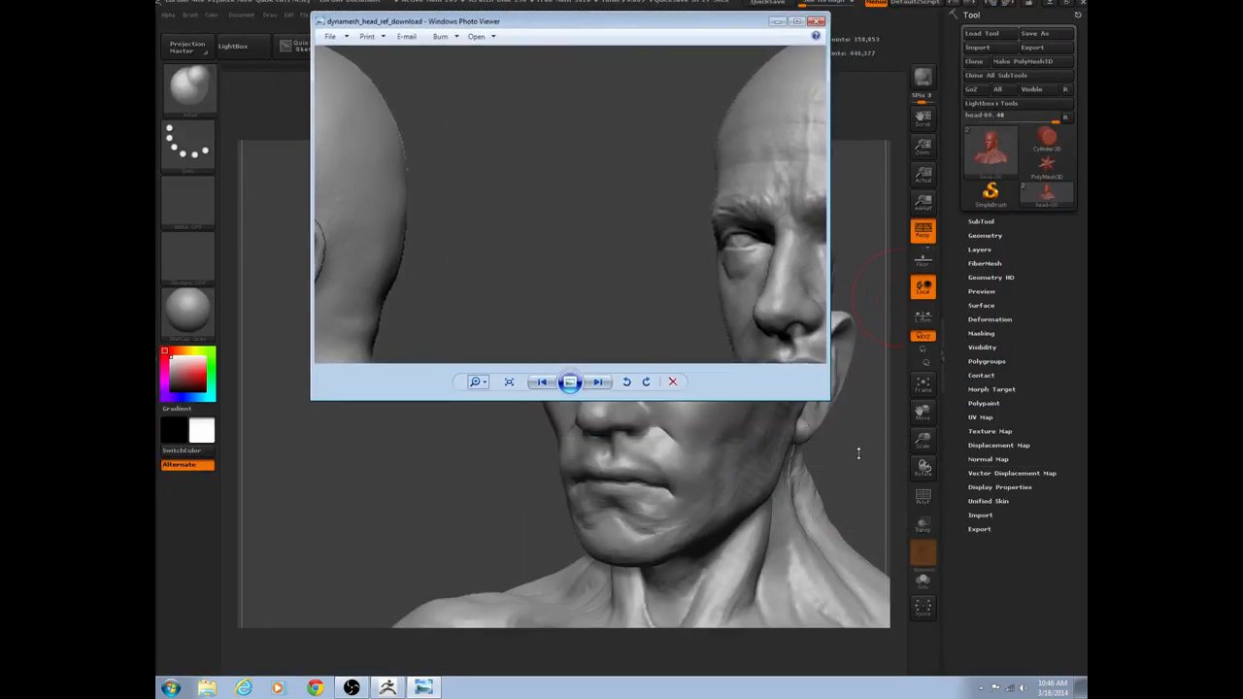
left_click_drag(830, 399, 787, 324)
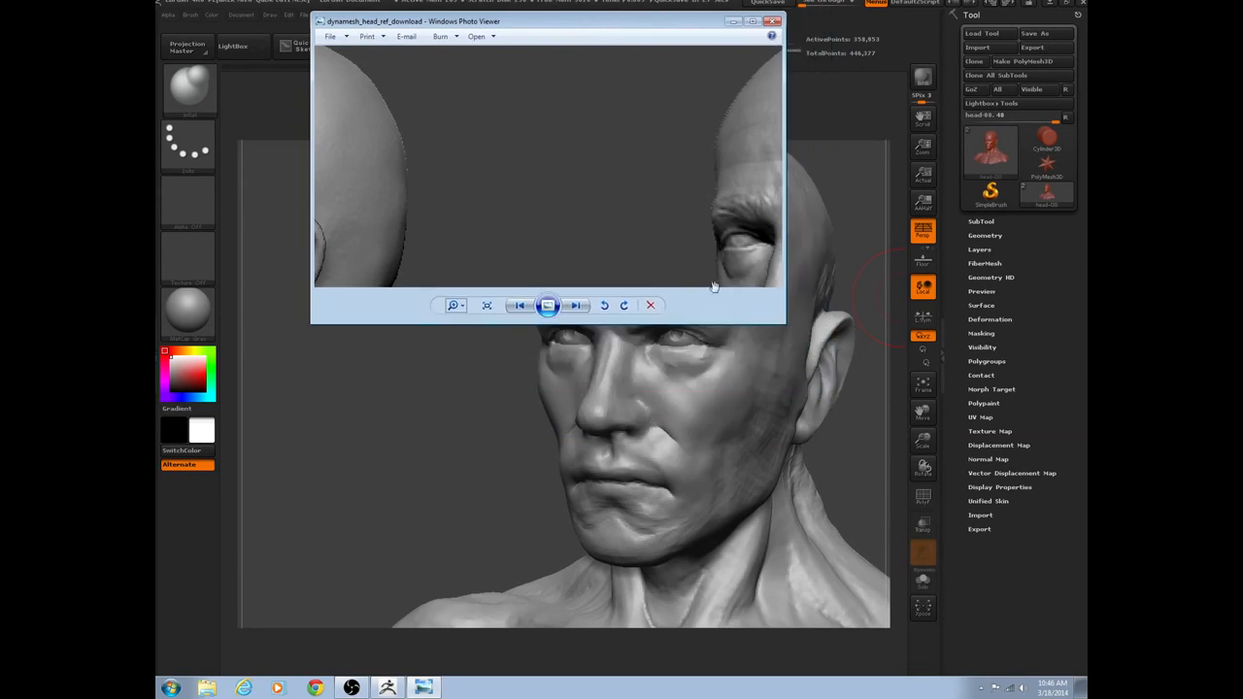
mouse_move(714, 287)
left_mouse_down()
mouse_move(632, 200)
mouse_move(437, 123)
left_mouse_up()
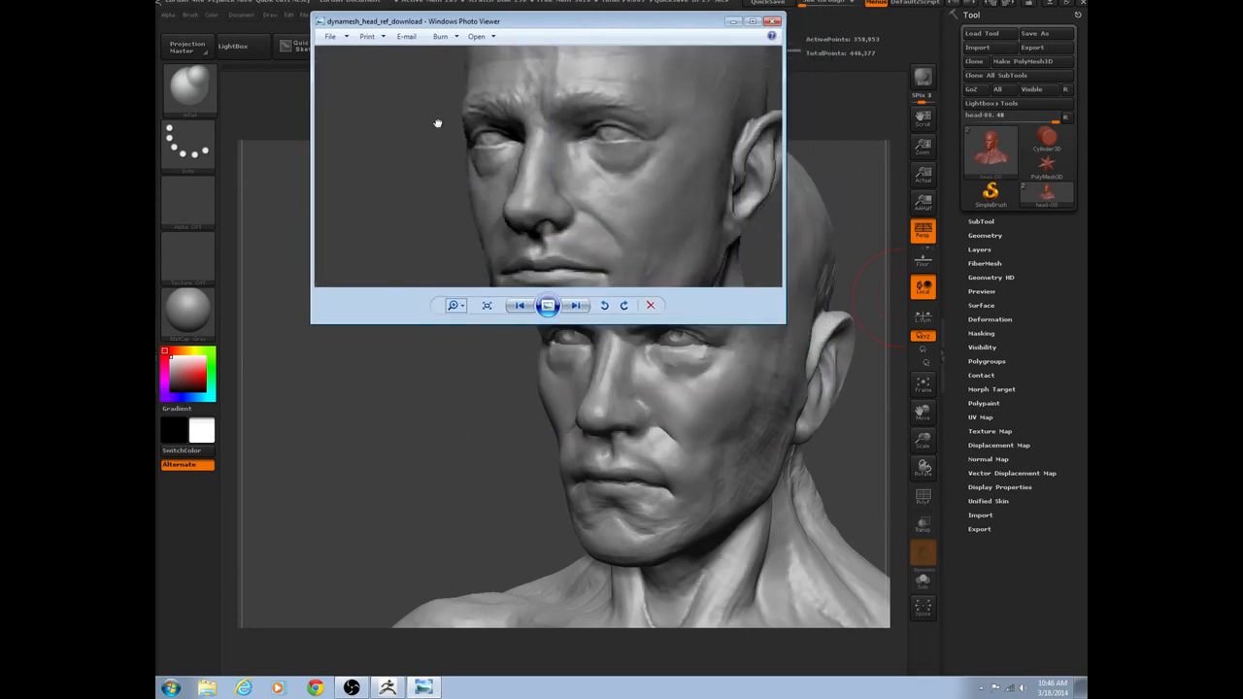
left_click(763, 327)
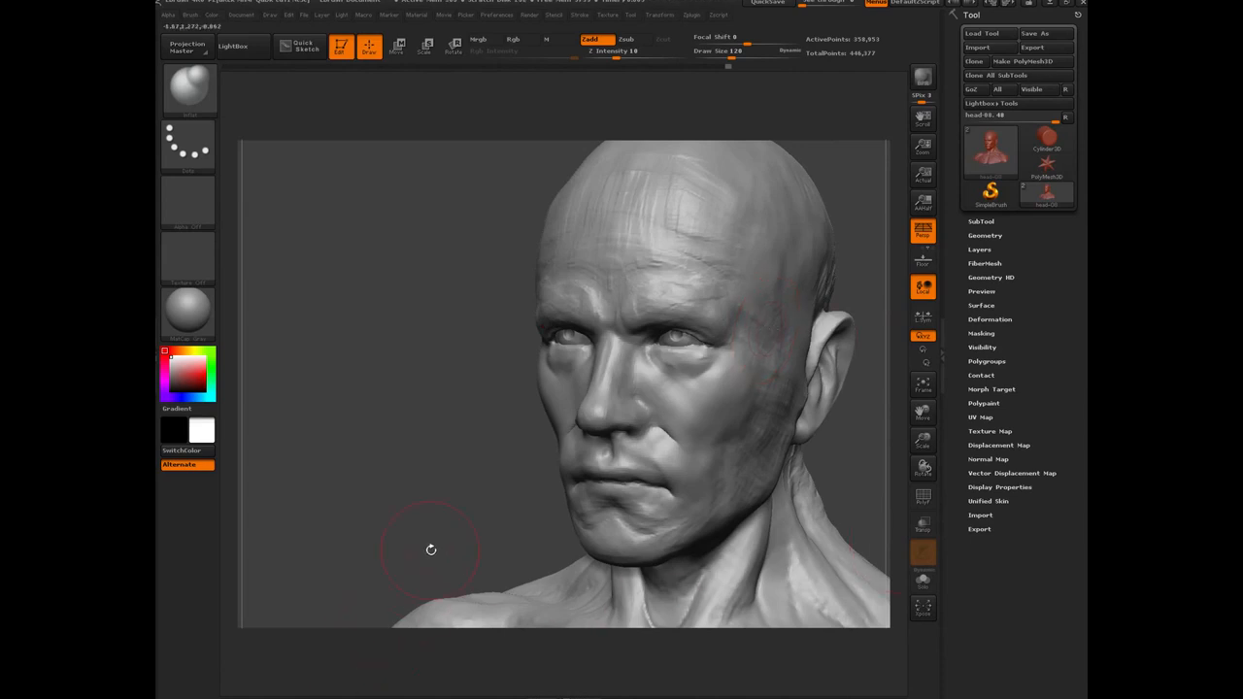
key("alt+Tab")
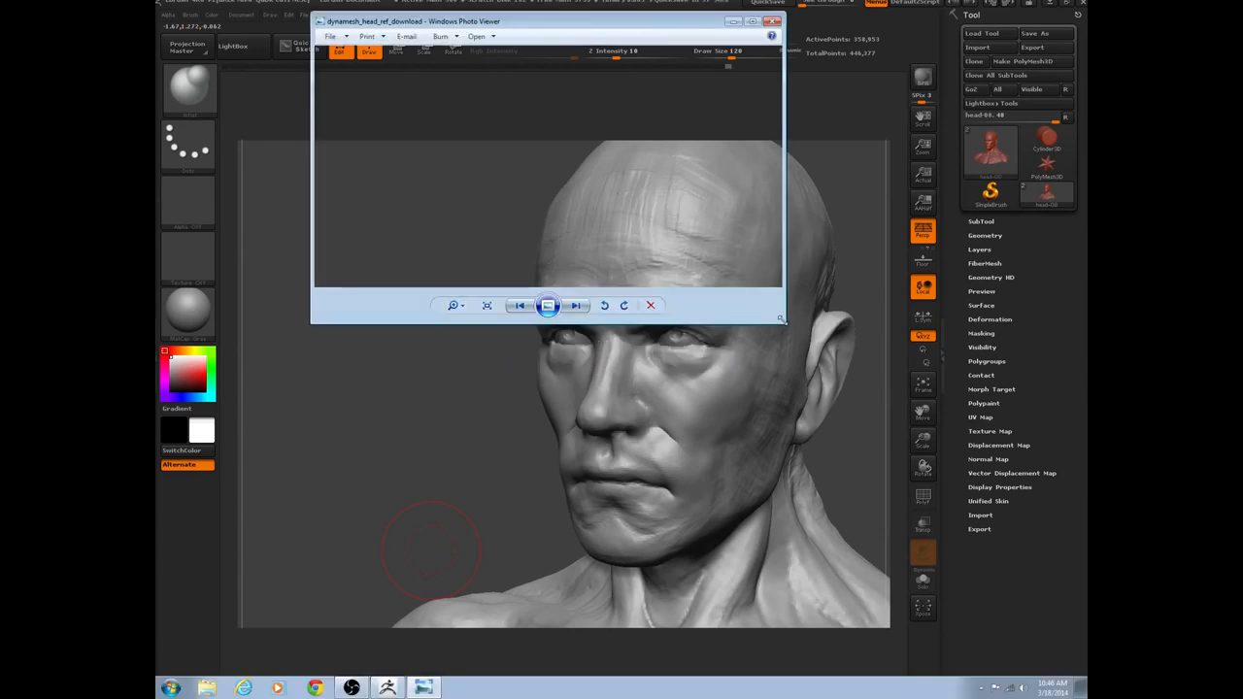
left_click_drag(783, 319, 806, 346)
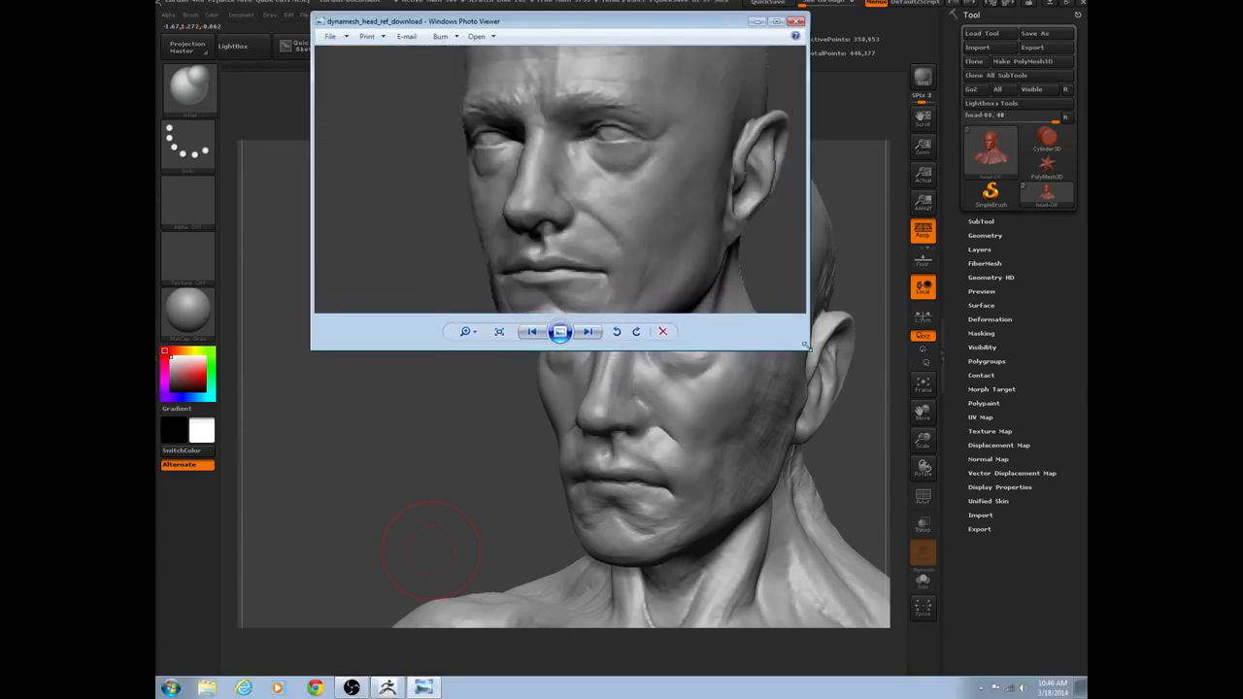
left_click_drag(591, 22, 794, 24)
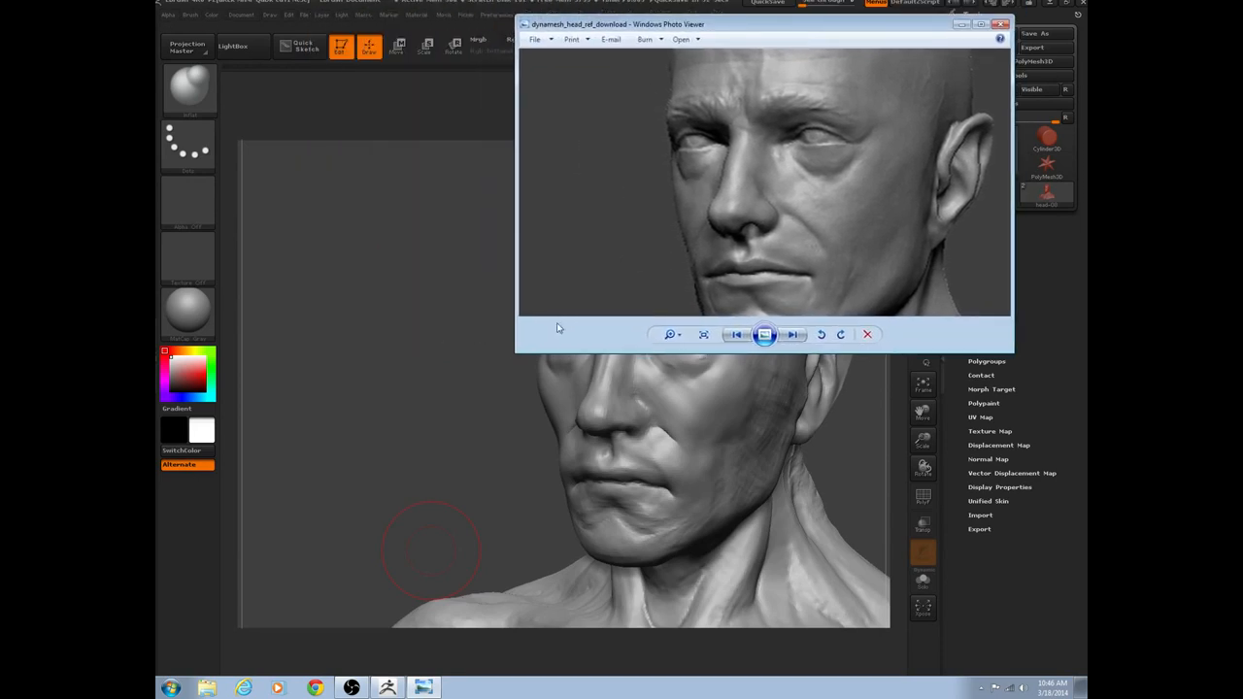
left_click_drag(516, 352, 634, 399)
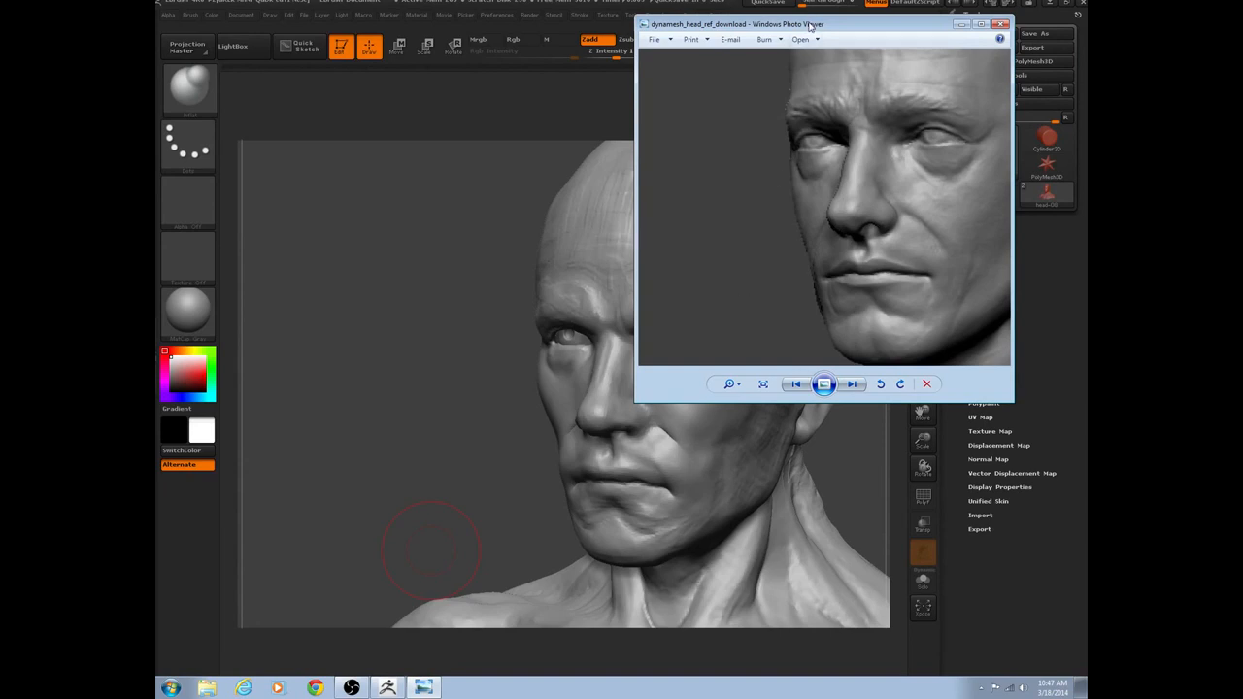
left_click_drag(811, 27, 875, 16)
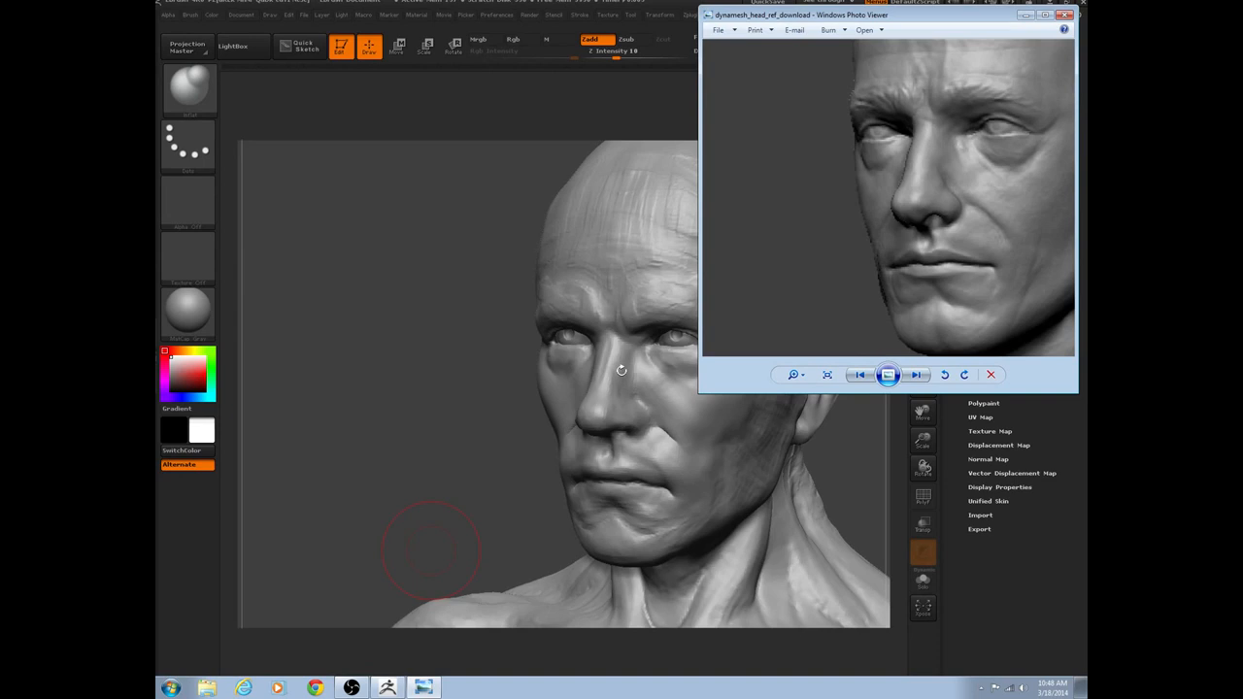
Move the reference window off the sculpt, return to ZBrush and examine the face from slightly different angles.
left_click_drag(890, 17, 1239, 59)
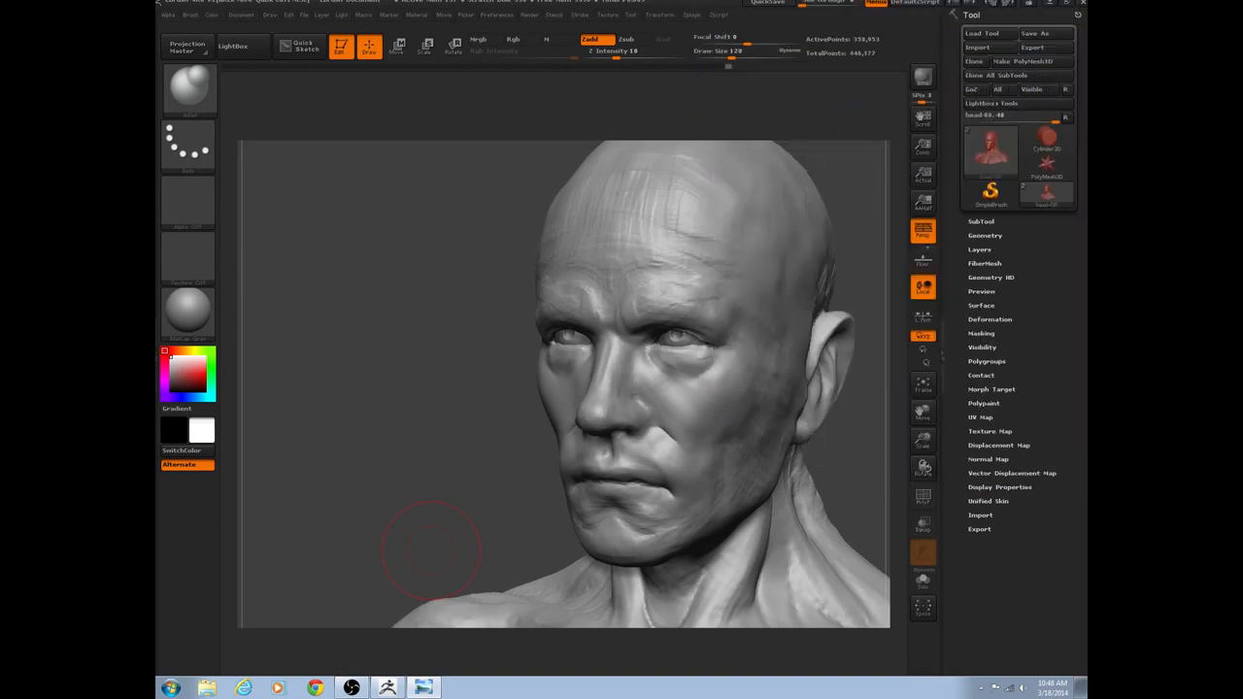
left_click(383, 373)
left_click_drag(410, 340, 415, 340)
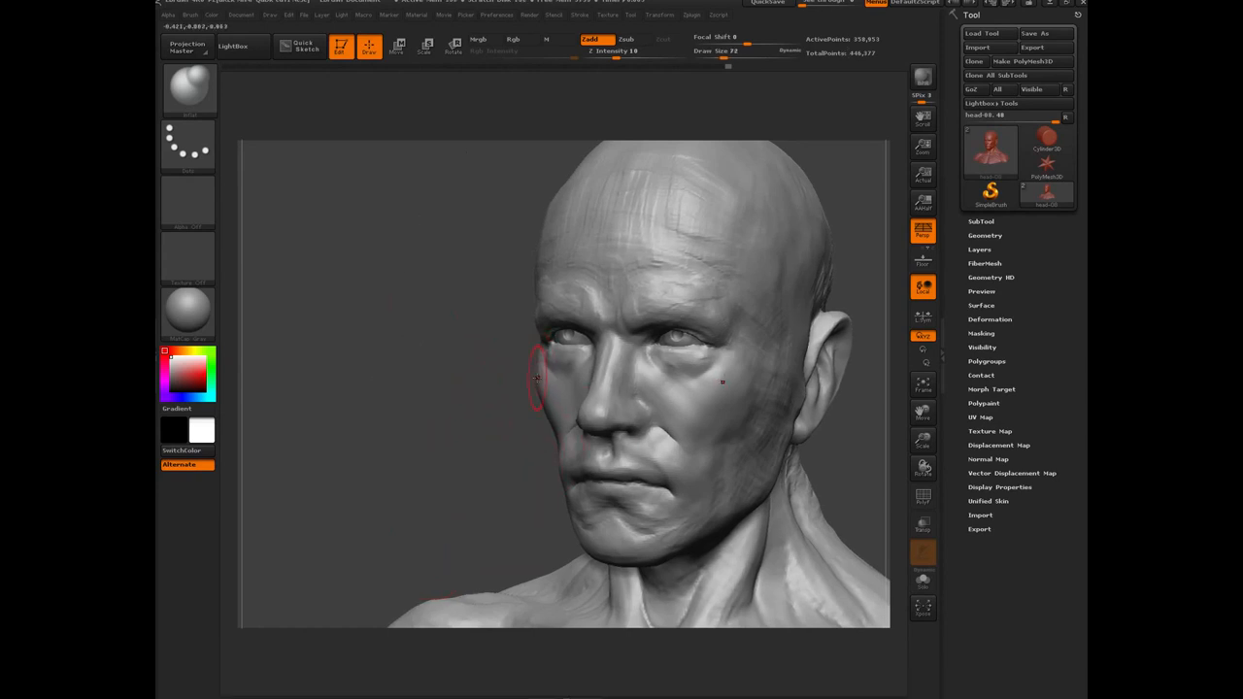
left_click_drag(407, 421, 490, 304)
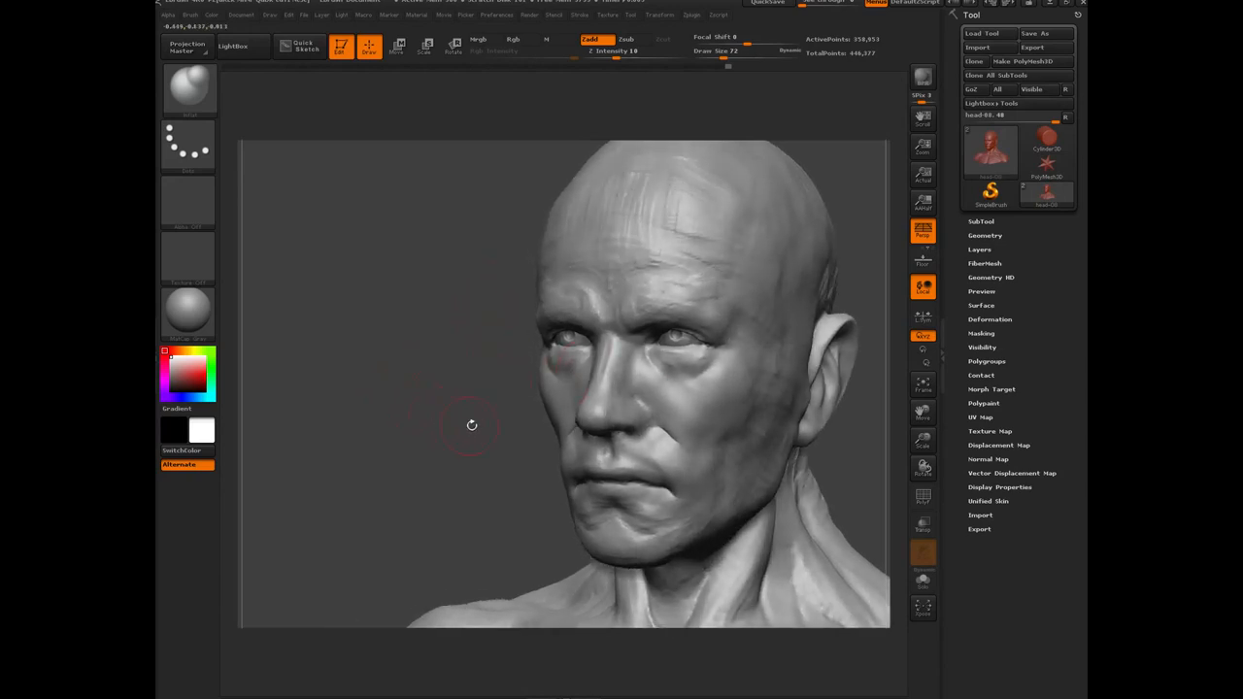
mouse_move(494, 427)
left_mouse_down()
mouse_move(385, 458)
mouse_move(351, 448)
mouse_move(374, 410)
mouse_move(392, 411)
left_mouse_up()
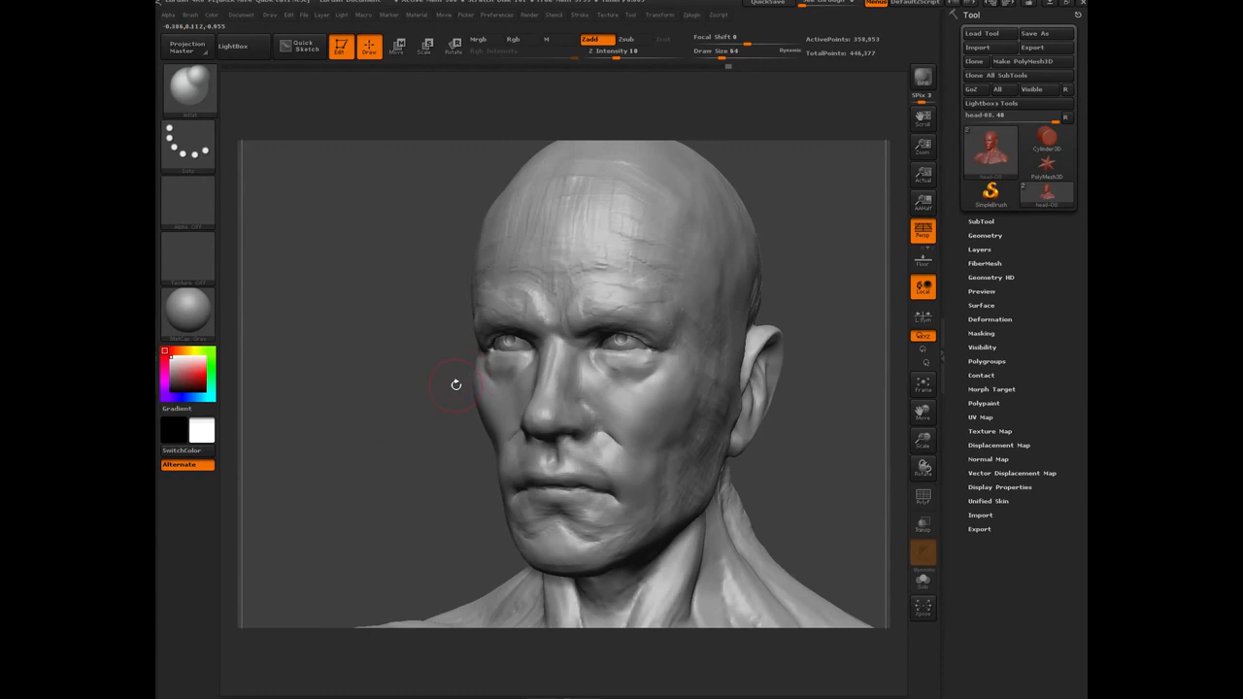
mouse_move(394, 409)
left_mouse_down()
mouse_move(416, 403)
mouse_move(393, 451)
left_mouse_up()
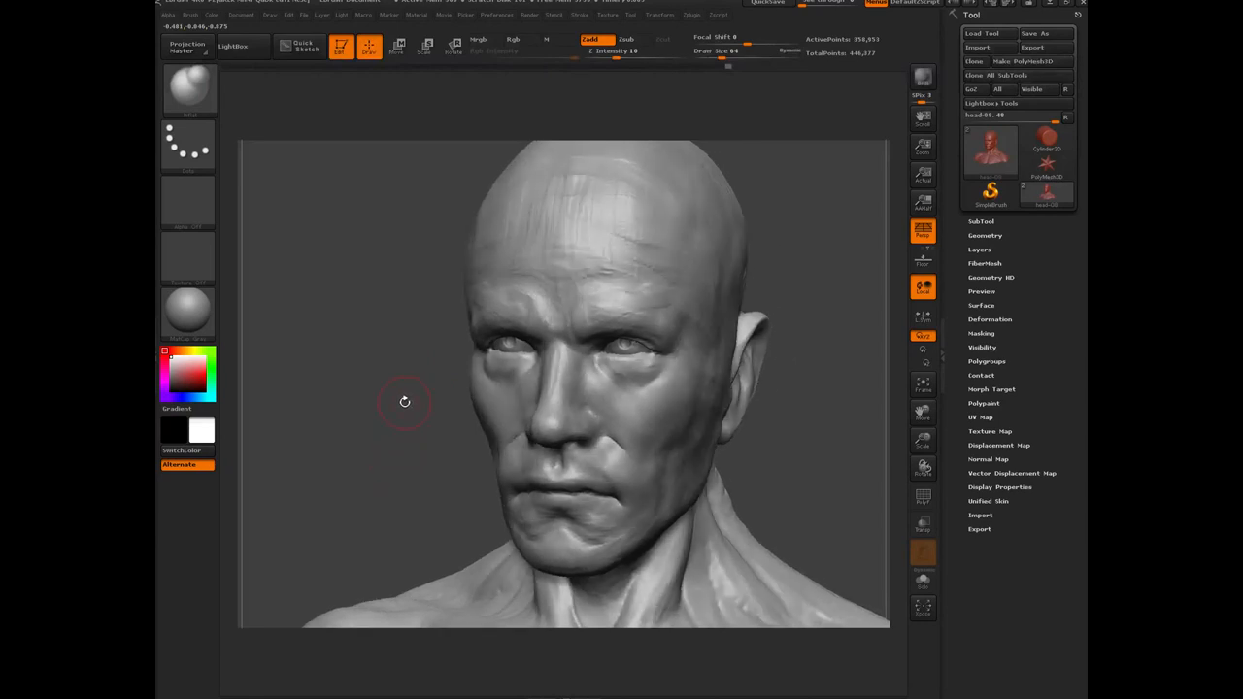
mouse_move(389, 378)
left_mouse_down()
mouse_move(475, 370)
mouse_move(450, 414)
mouse_move(389, 432)
left_mouse_up()
Flatten the raised fold beside the mouth corner using the TrimDynamic brush at about draw size 64.
key("b")
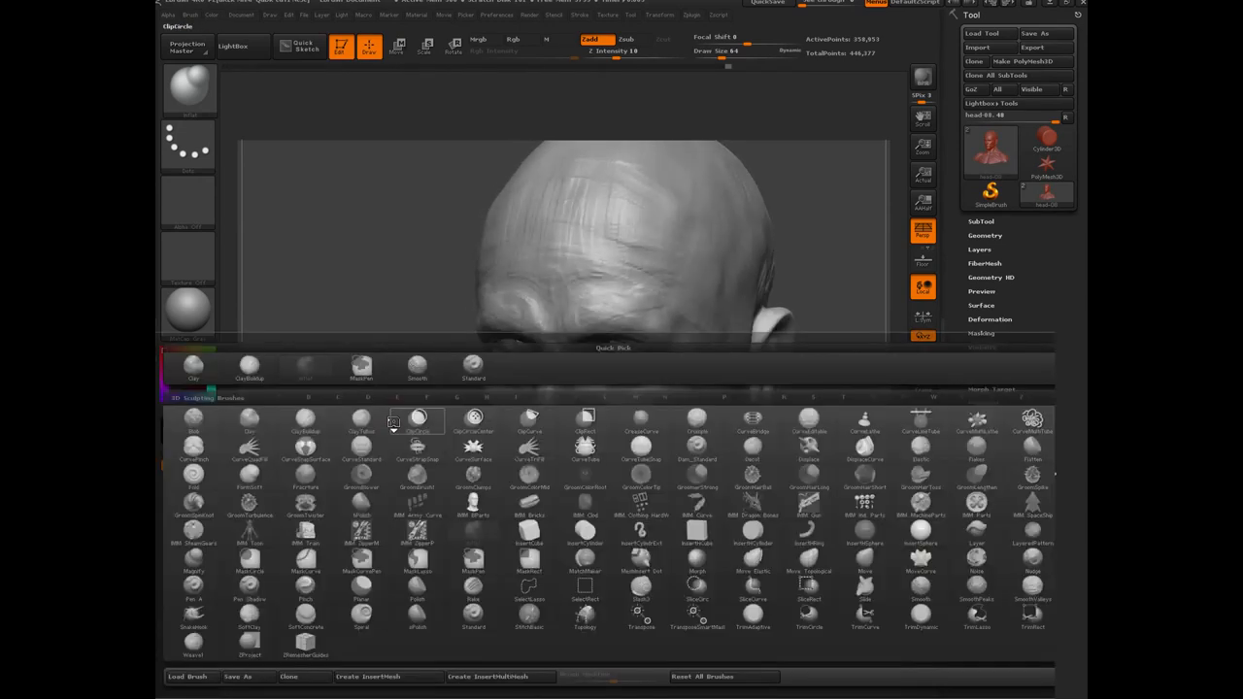
key("t")
key("d")
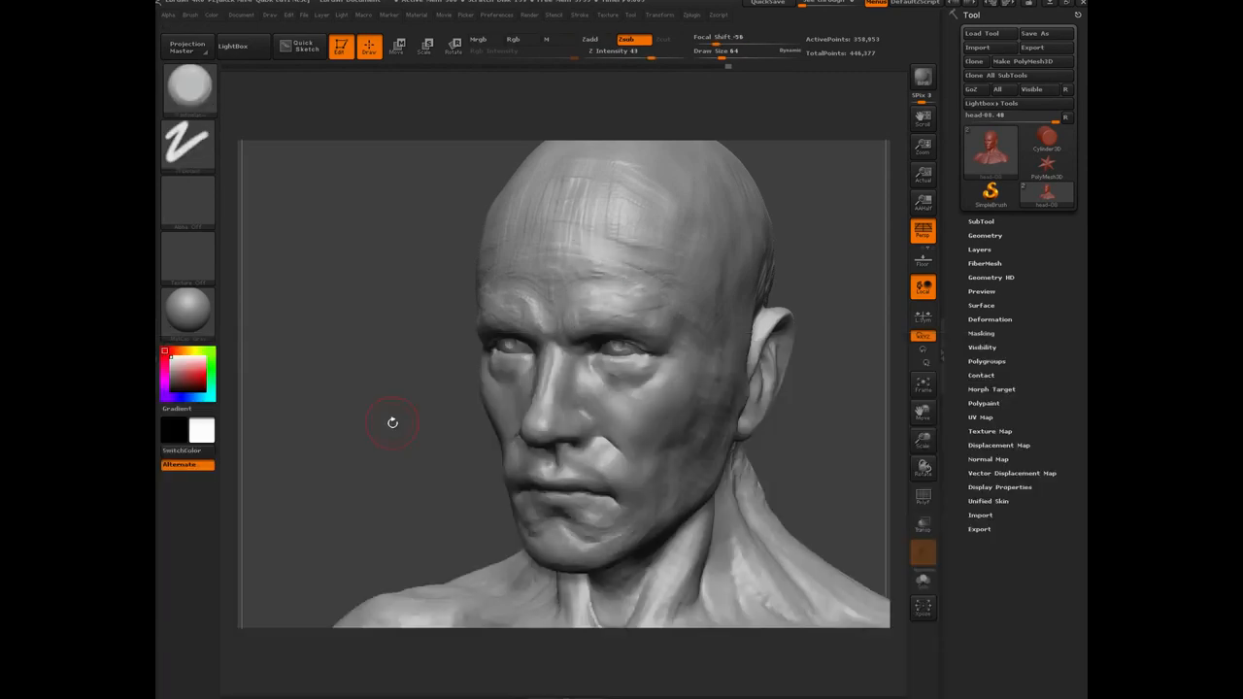
left_click_drag(386, 394, 472, 363)
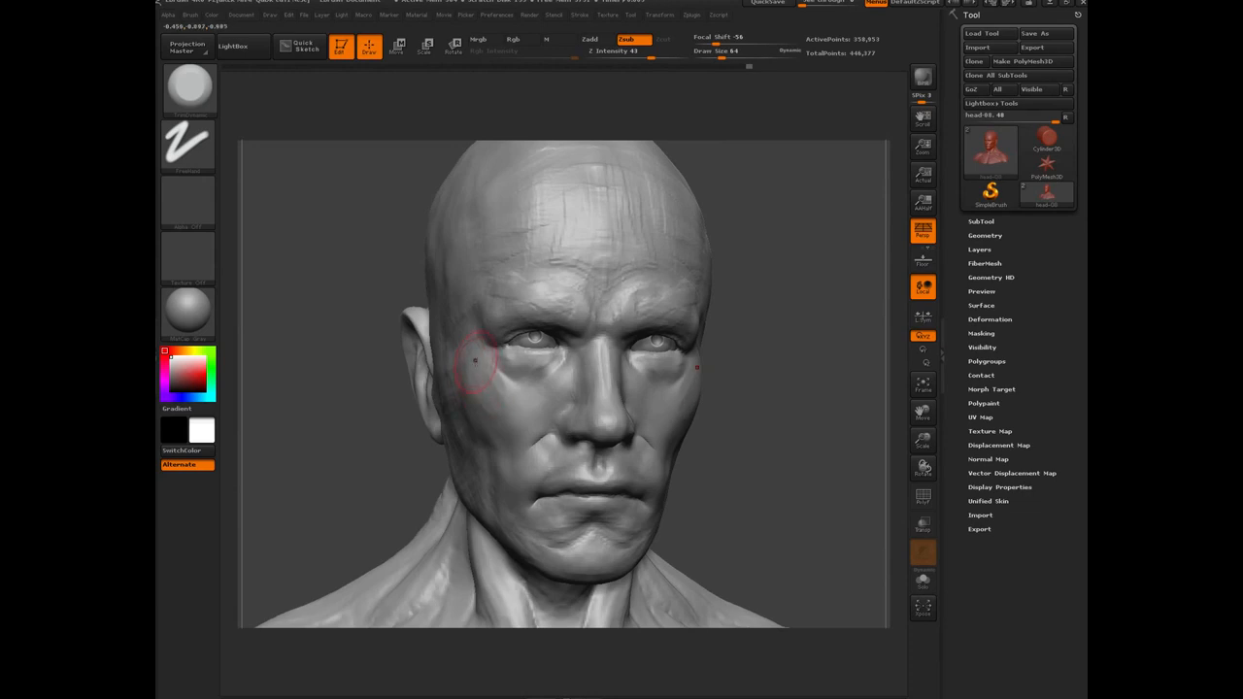
mouse_move(379, 443)
left_mouse_down()
mouse_move(345, 444)
mouse_move(372, 433)
left_mouse_up()
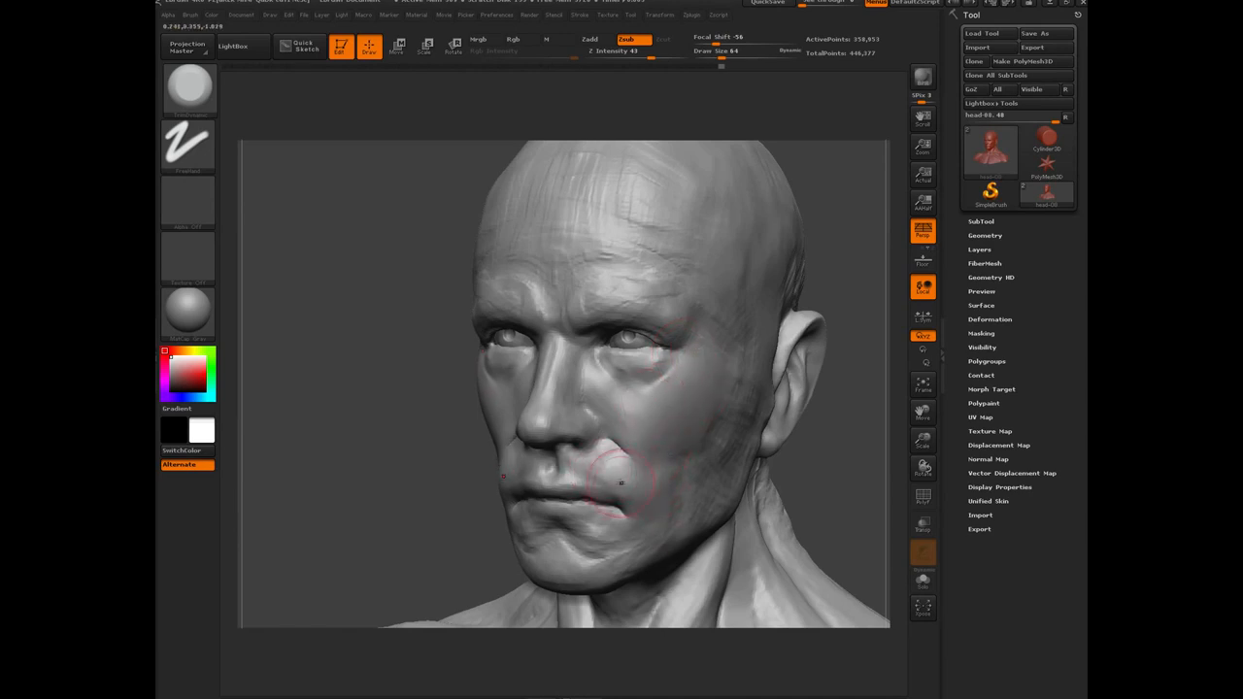
mouse_move(621, 483)
left_mouse_down()
mouse_move(598, 466)
mouse_move(616, 451)
mouse_move(617, 476)
mouse_move(612, 465)
mouse_move(629, 465)
left_mouse_up()
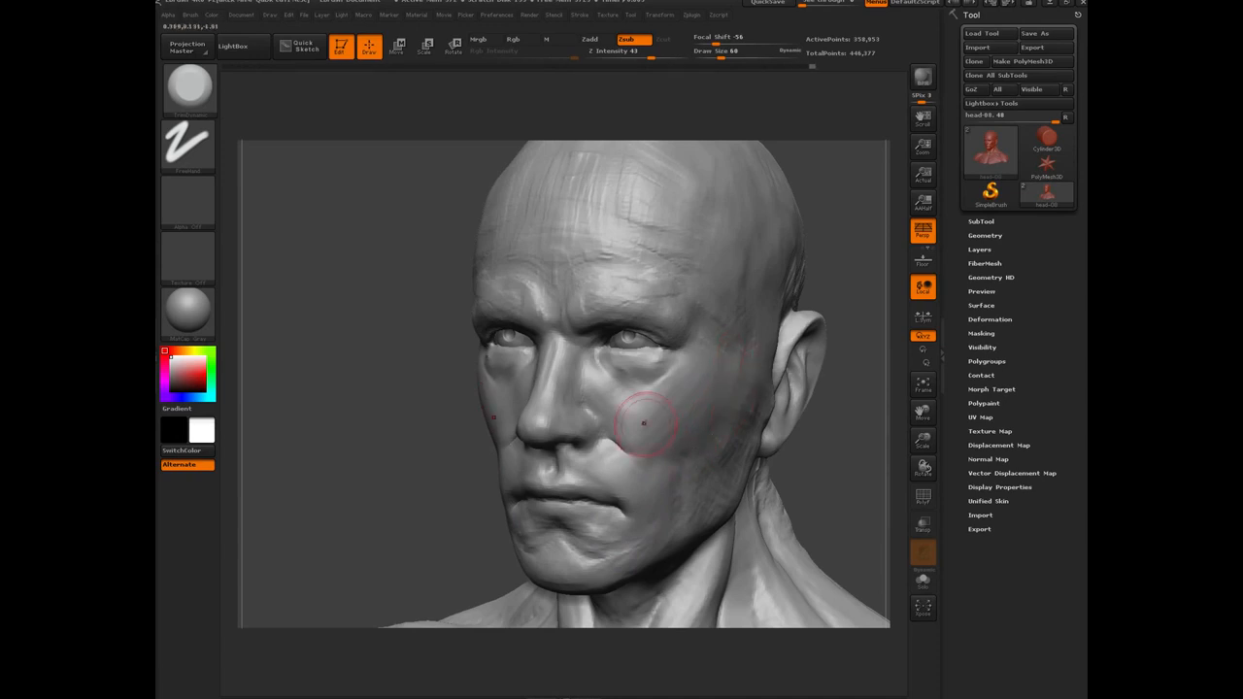
Adjust the brush size and trim the surface between the outer cheekbone, temple and outer brow.
key("bracketleft")
key("bracketleft")
key("bracketleft")
key("bracketleft")
key("bracketright")
key("bracketright")
key("bracketright")
key("bracketright")
left_click_drag(716, 375, 710, 348)
left_click_drag(690, 297, 681, 316)
Flatten the rough strokes across the central forehead with TrimDynamic at draw size 76.
key("bracketright")
key("bracketright")
key("bracketright")
mouse_move(702, 260)
left_mouse_down()
mouse_move(708, 231)
mouse_move(733, 214)
mouse_move(685, 181)
mouse_move(619, 233)
mouse_move(599, 172)
mouse_move(566, 188)
mouse_move(557, 159)
mouse_move(524, 195)
mouse_move(495, 184)
left_mouse_up()
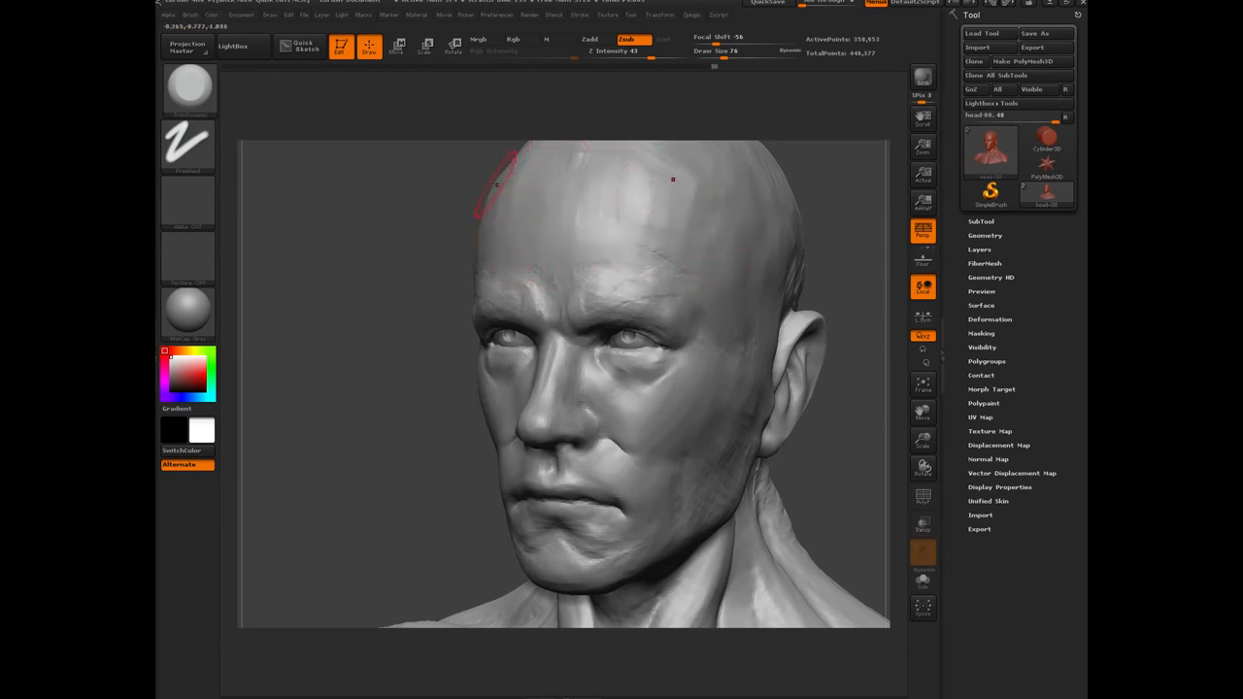
mouse_move(618, 207)
left_mouse_down()
mouse_move(694, 223)
mouse_move(644, 233)
mouse_move(669, 175)
mouse_move(619, 166)
left_mouse_up()
left_click_drag(667, 209, 631, 180)
left_click_drag(617, 160, 621, 186)
mouse_move(622, 232)
left_mouse_down()
mouse_move(627, 209)
mouse_move(592, 209)
mouse_move(578, 225)
mouse_move(618, 221)
mouse_move(624, 234)
left_mouse_up()
mouse_move(593, 188)
left_mouse_down()
mouse_move(624, 234)
mouse_move(602, 175)
left_mouse_up()
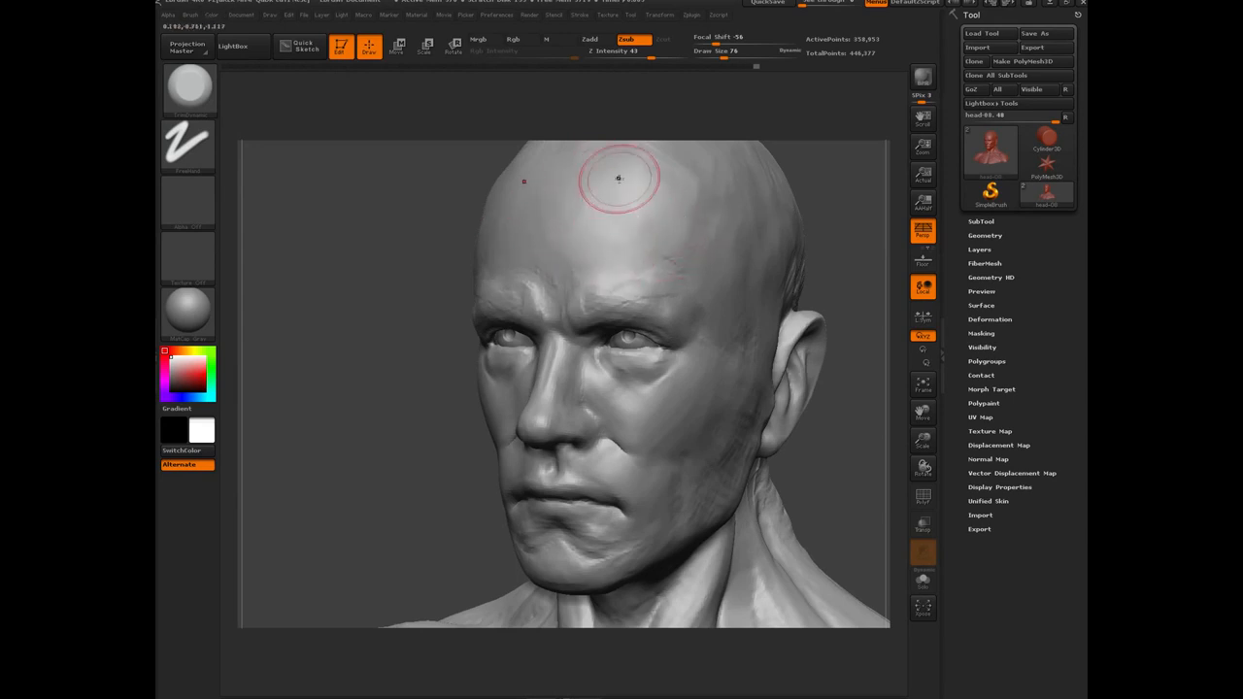
Even out the forehead above the brow and its transition into the temple with further trimming strokes.
left_click_drag(646, 234, 627, 192)
left_click_drag(592, 201, 575, 212)
left_click_drag(605, 252, 626, 233)
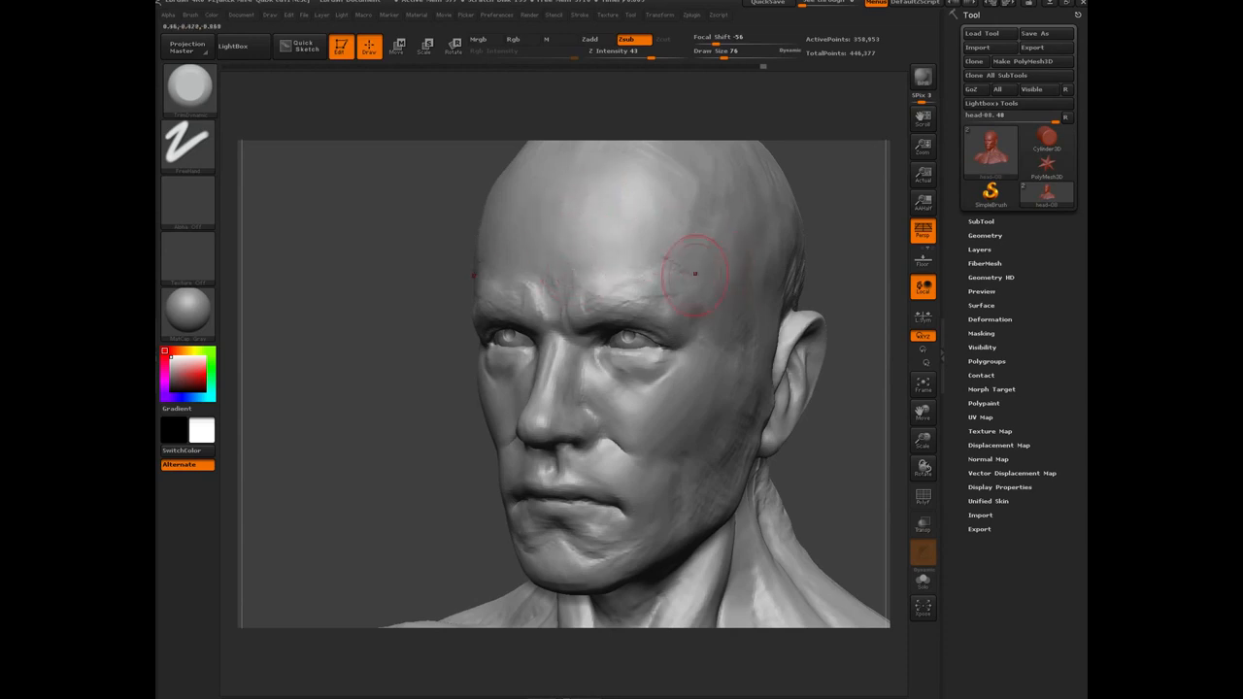
mouse_move(701, 179)
left_mouse_down()
mouse_move(696, 196)
mouse_move(691, 167)
left_mouse_up()
left_click_drag(696, 247, 720, 198)
Flatten the cheek beside the nose and mouth with TrimDynamic, using a smaller draw size of 44 for part of the strokes.
mouse_move(628, 477)
left_mouse_down()
mouse_move(648, 508)
mouse_move(635, 478)
left_mouse_up()
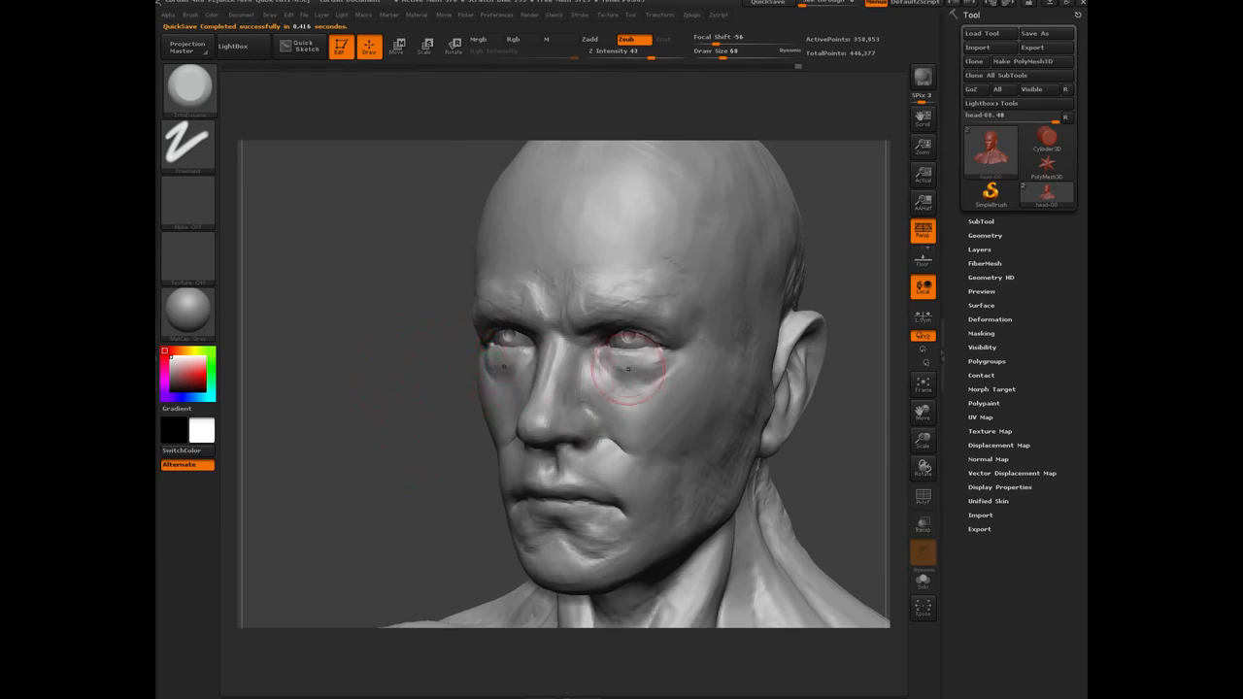
key("[")
key("[")
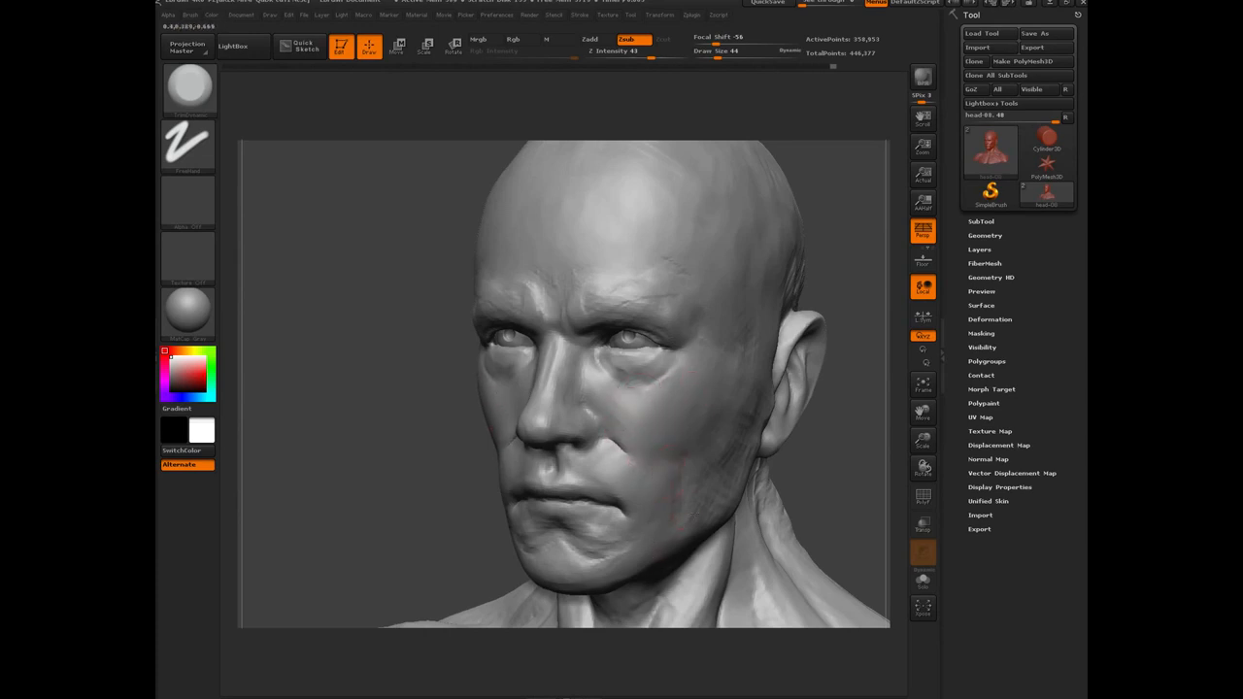
key("bracketright")
key("bracketright")
Compare the sculpted face with the dynamesh_head_ref_download reference image, then move the image out of the way.
left_click(423, 688)
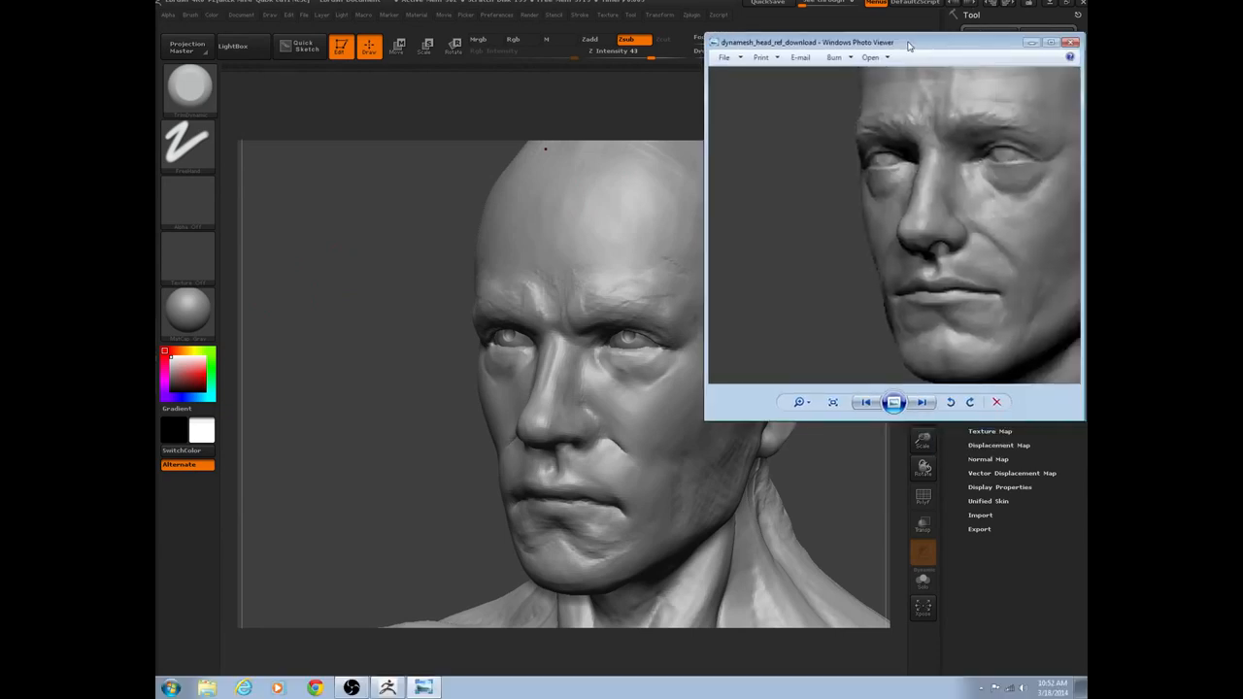
left_click_drag(907, 43, 850, 67)
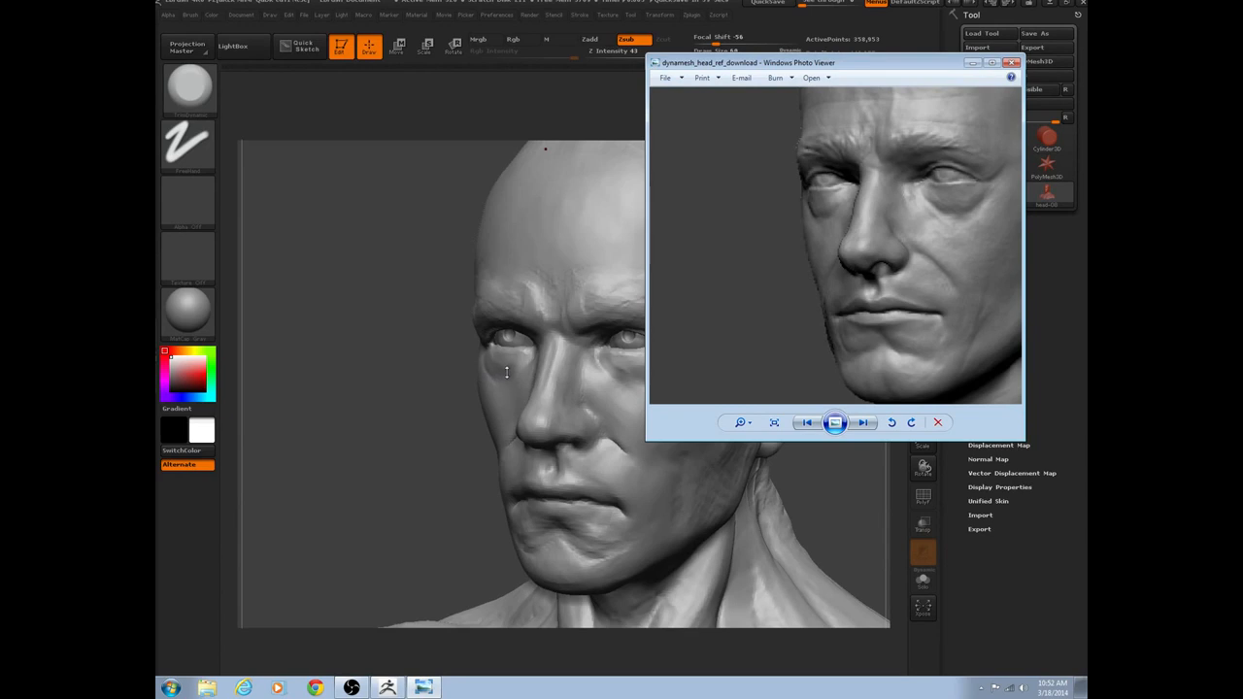
left_click_drag(817, 62, 1242, 233)
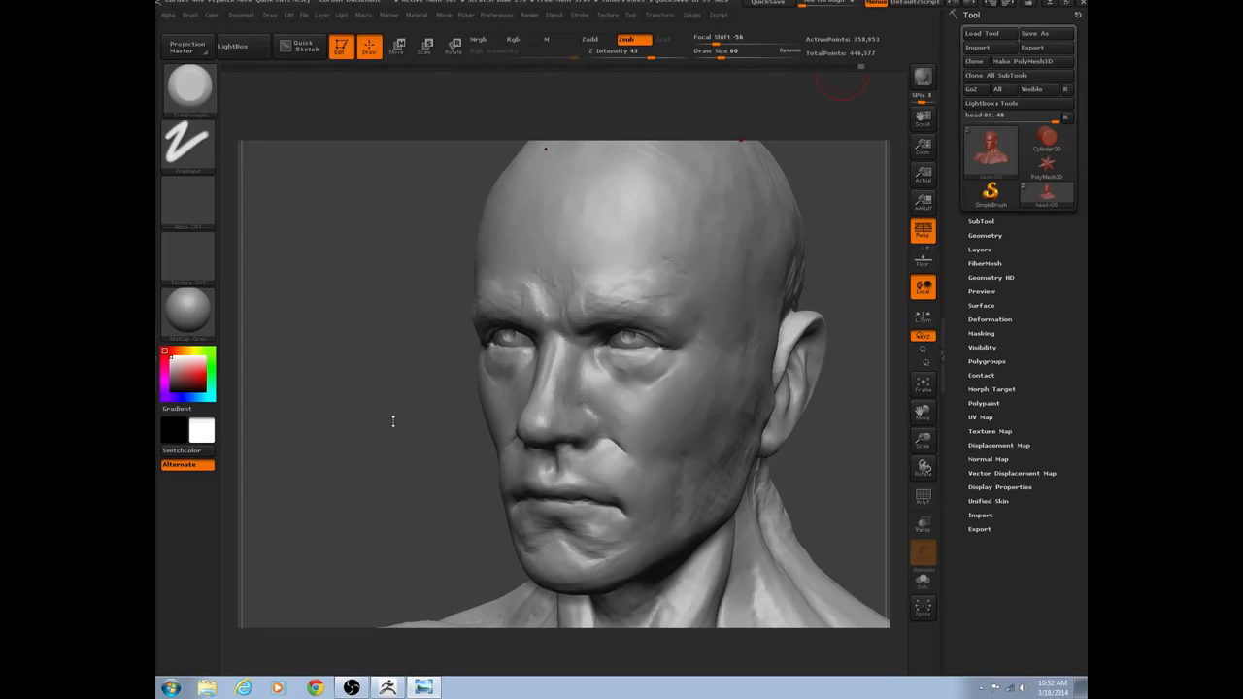
left_click_drag(405, 406, 401, 424)
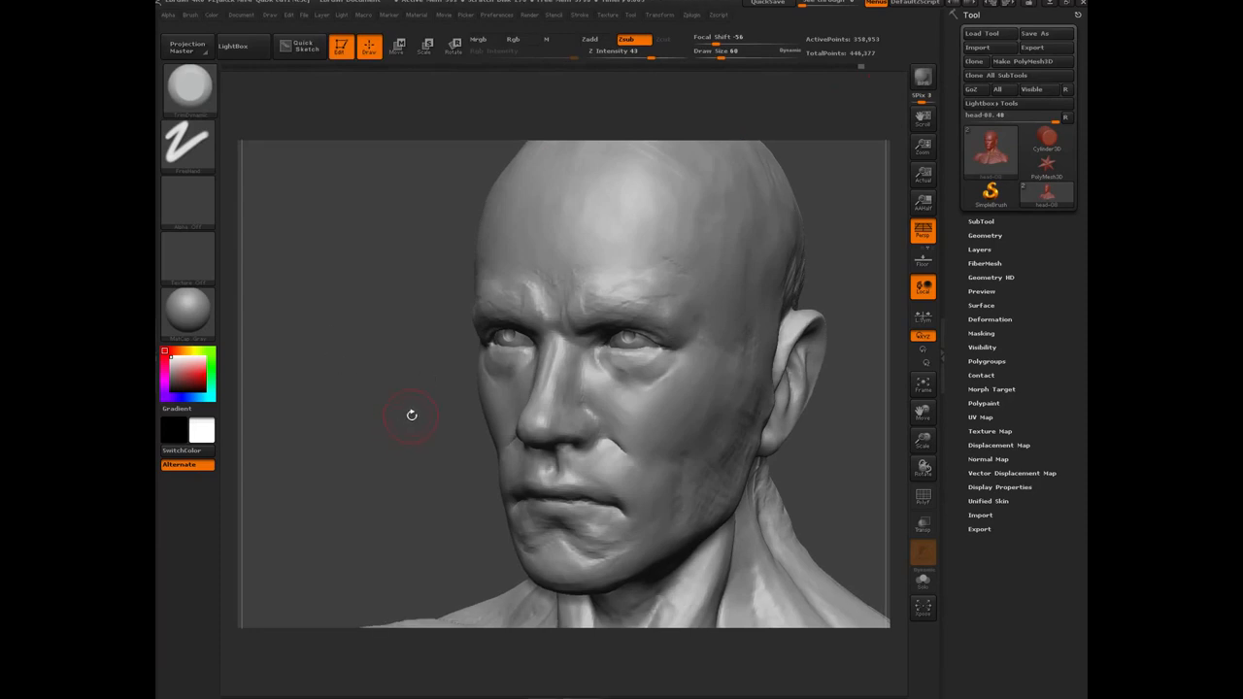
Build up the bags under the eyes with the ClayBuildup brush at draw size 44.
key("b")
key("c")
key("b")
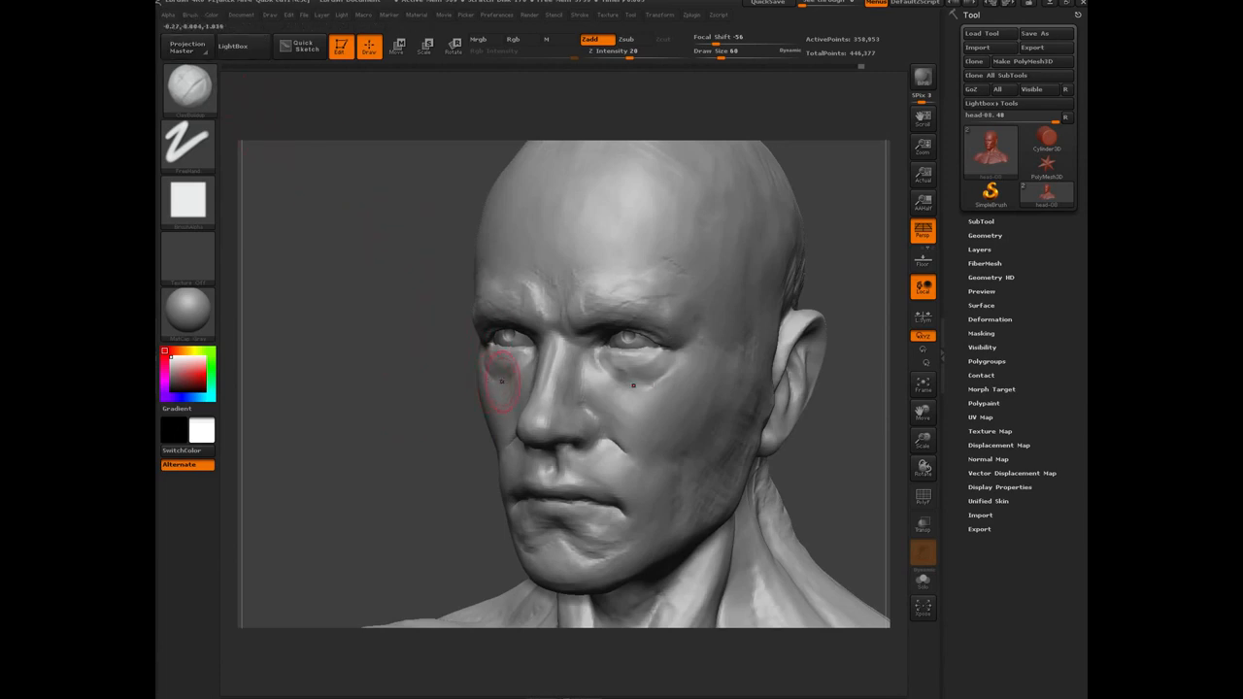
key("[")
key("[")
mouse_move(494, 376)
left_mouse_down()
mouse_move(519, 372)
mouse_move(507, 358)
left_mouse_up()
left_click_drag(491, 351, 493, 359)
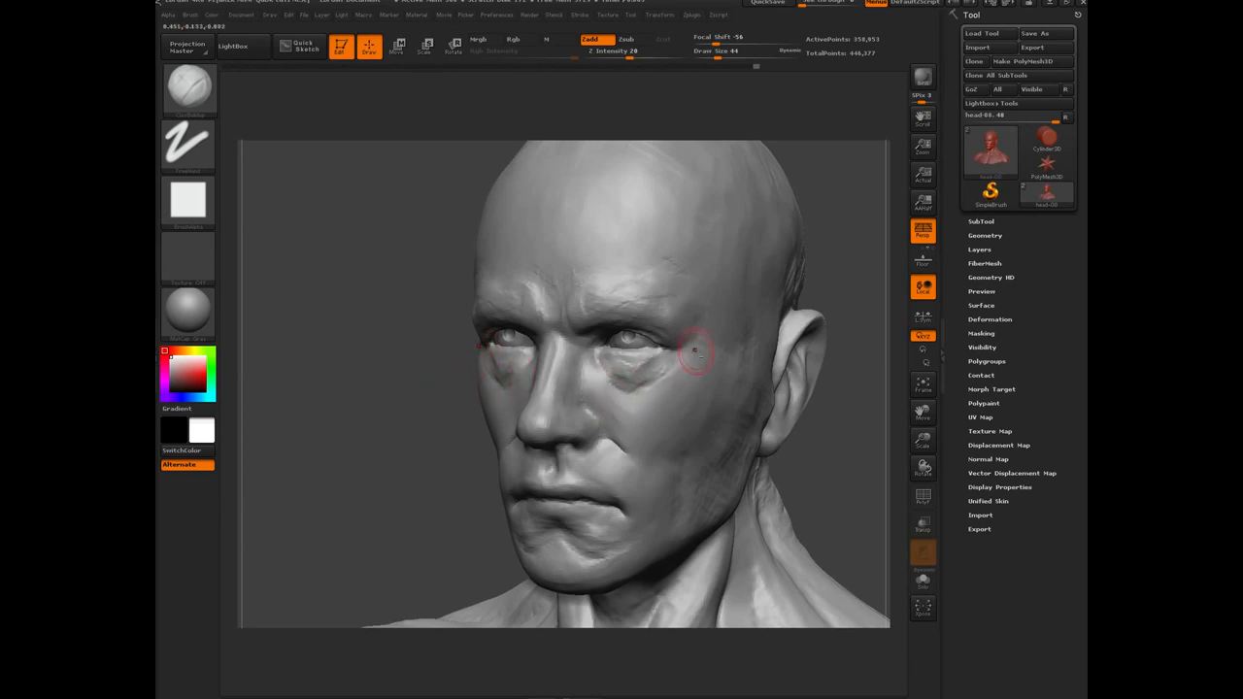
Add ClayBuildup strokes over the cheekbone, the mouth corner, the inner brow and the side of the nose.
mouse_move(672, 362)
left_mouse_down()
mouse_move(666, 376)
mouse_move(680, 350)
mouse_move(693, 383)
mouse_move(702, 347)
left_mouse_up()
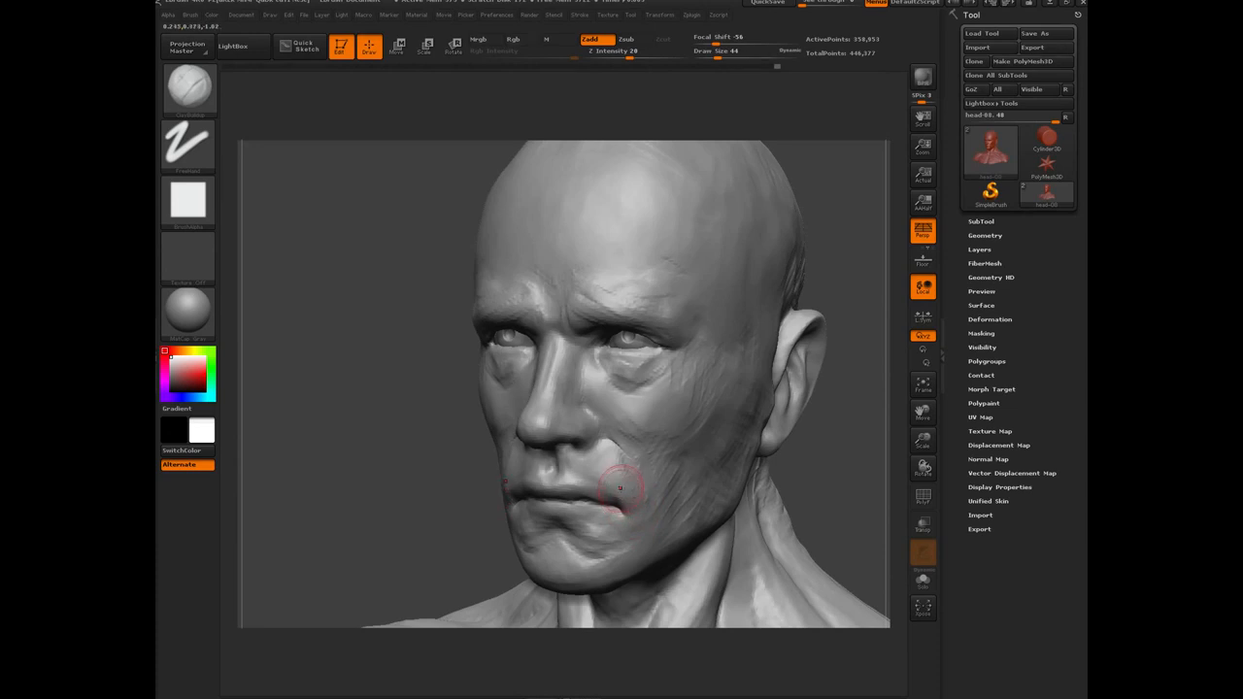
mouse_move(622, 486)
left_mouse_down()
mouse_move(632, 513)
mouse_move(624, 484)
left_mouse_up()
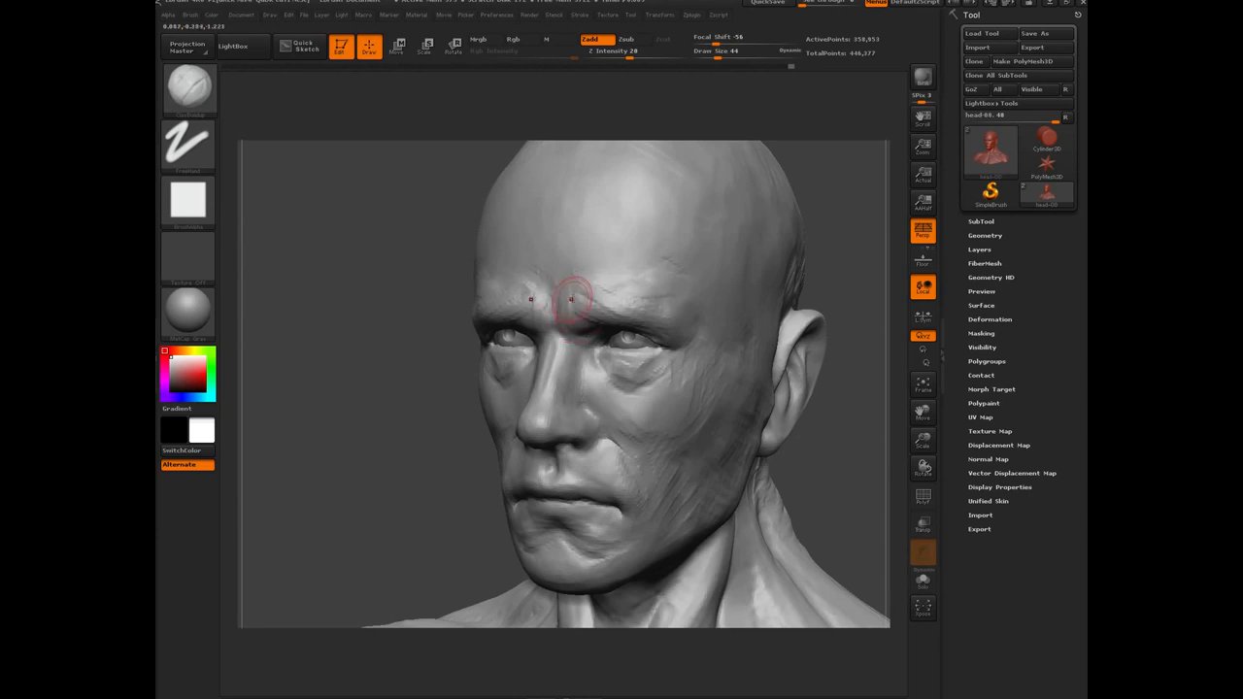
left_click_drag(571, 299, 603, 289)
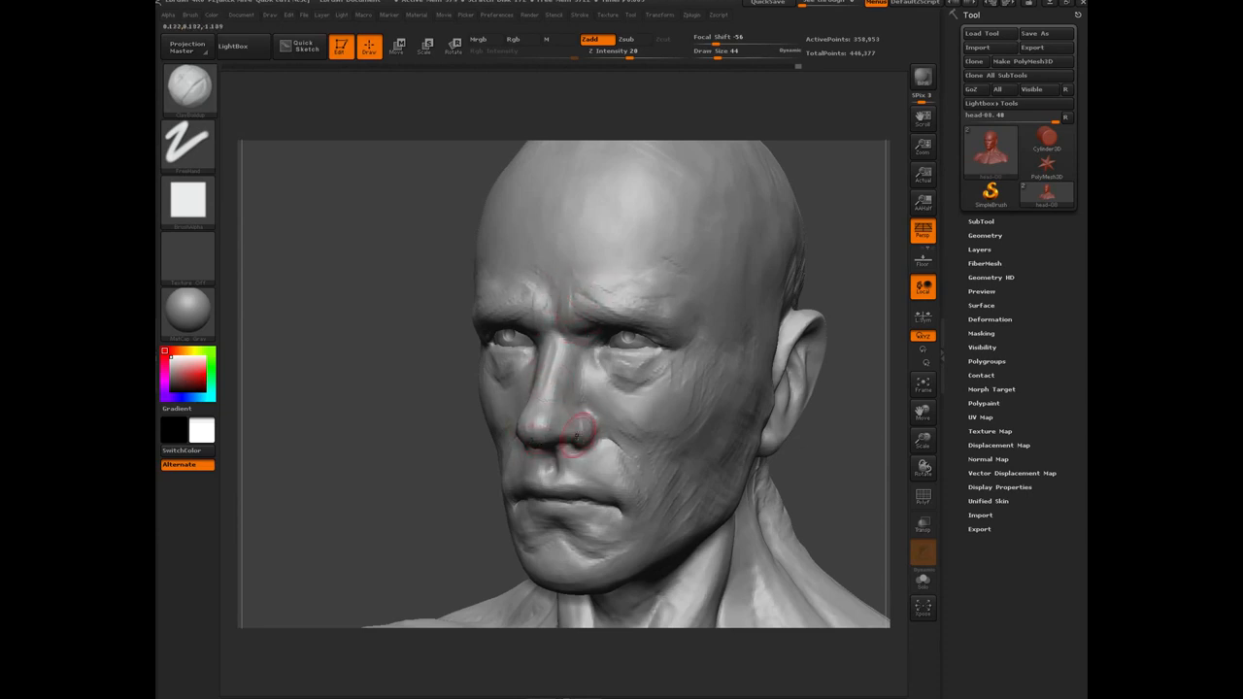
left_click_drag(579, 419, 563, 425)
left_click_drag(625, 462, 608, 447)
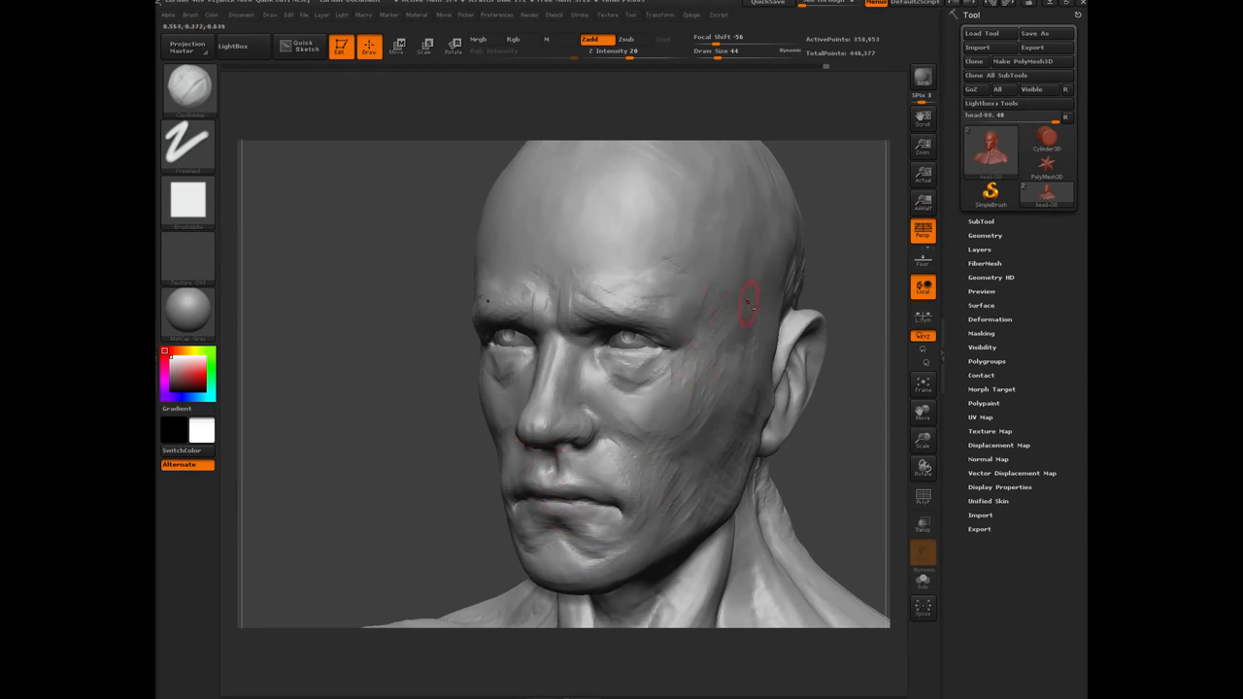
Build up the temple and the outer end of the brow with short clay strokes.
left_click_drag(697, 276, 690, 289)
left_click_drag(694, 335, 688, 344)
left_click_drag(678, 327, 662, 333)
left_click_drag(670, 322, 659, 329)
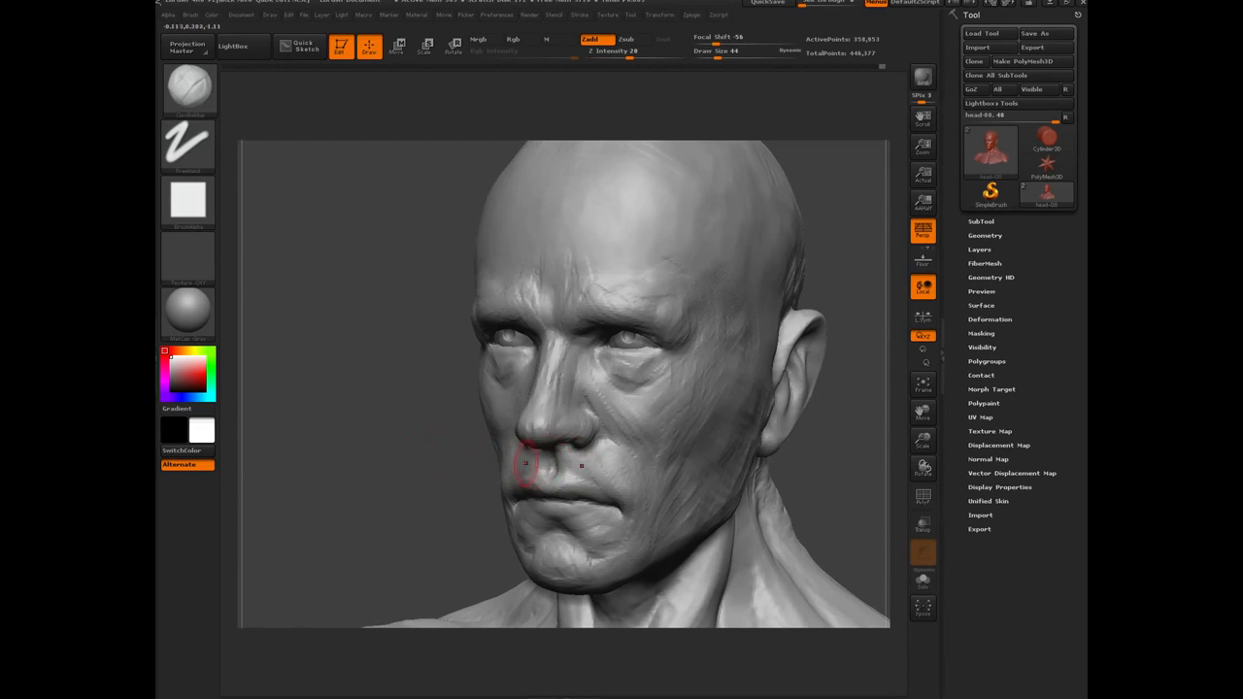
Carve the fold running from the nostril wing down beside the mouth with the Dam_Standard brush.
key("b")
key("d")
key("s")
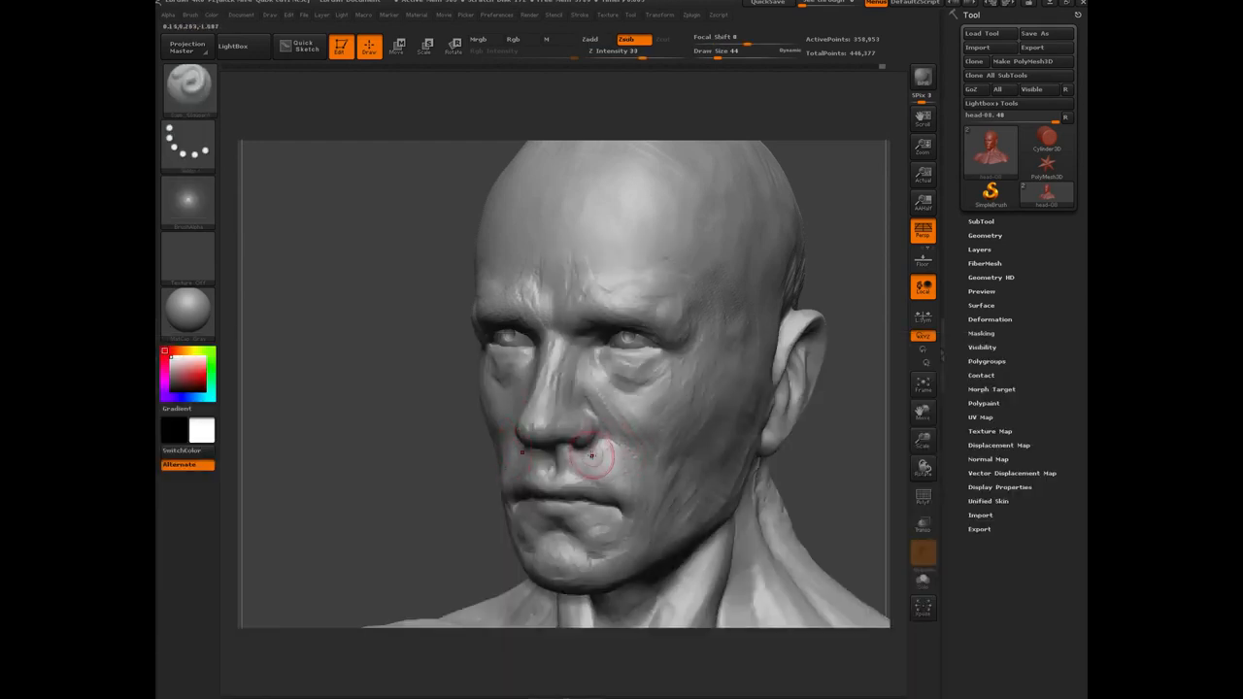
left_click_drag(603, 432, 632, 465)
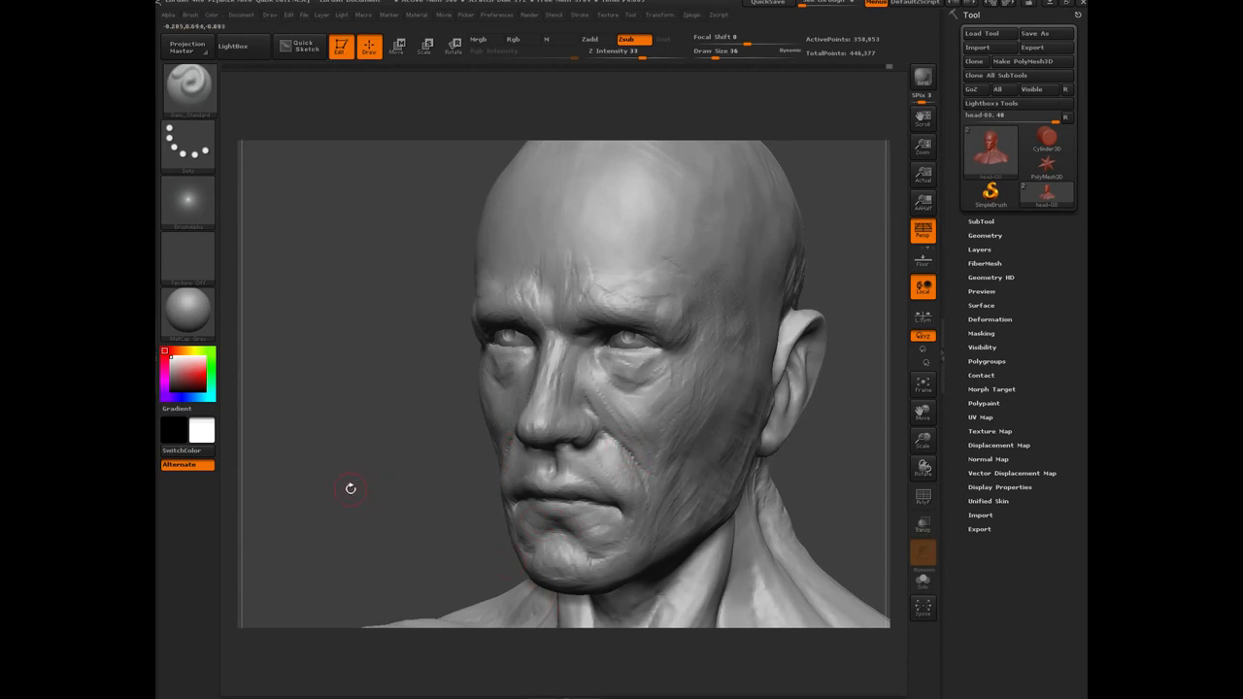
Build up the cheek beside the mouth fold from the front with ClayBuildup at draw size 52.
left_click_drag(351, 489, 375, 530, "shift")
key("b")
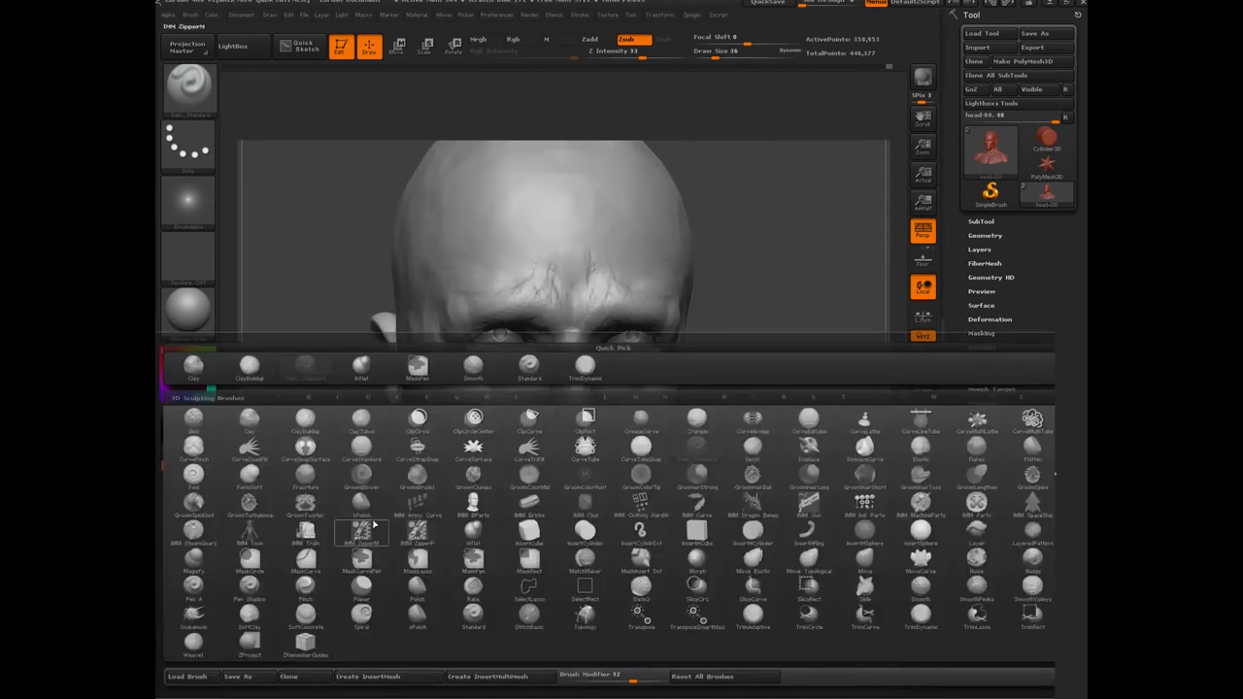
key("c")
key("b")
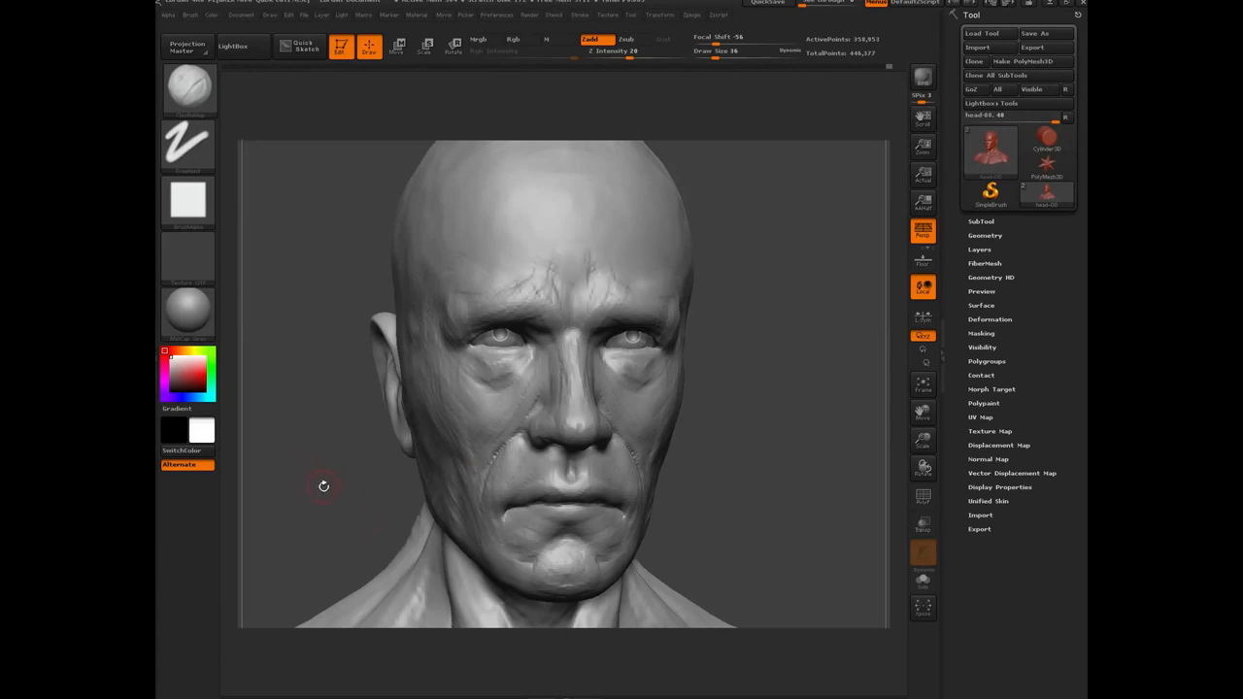
left_click_drag(324, 485, 344, 391, "alt")
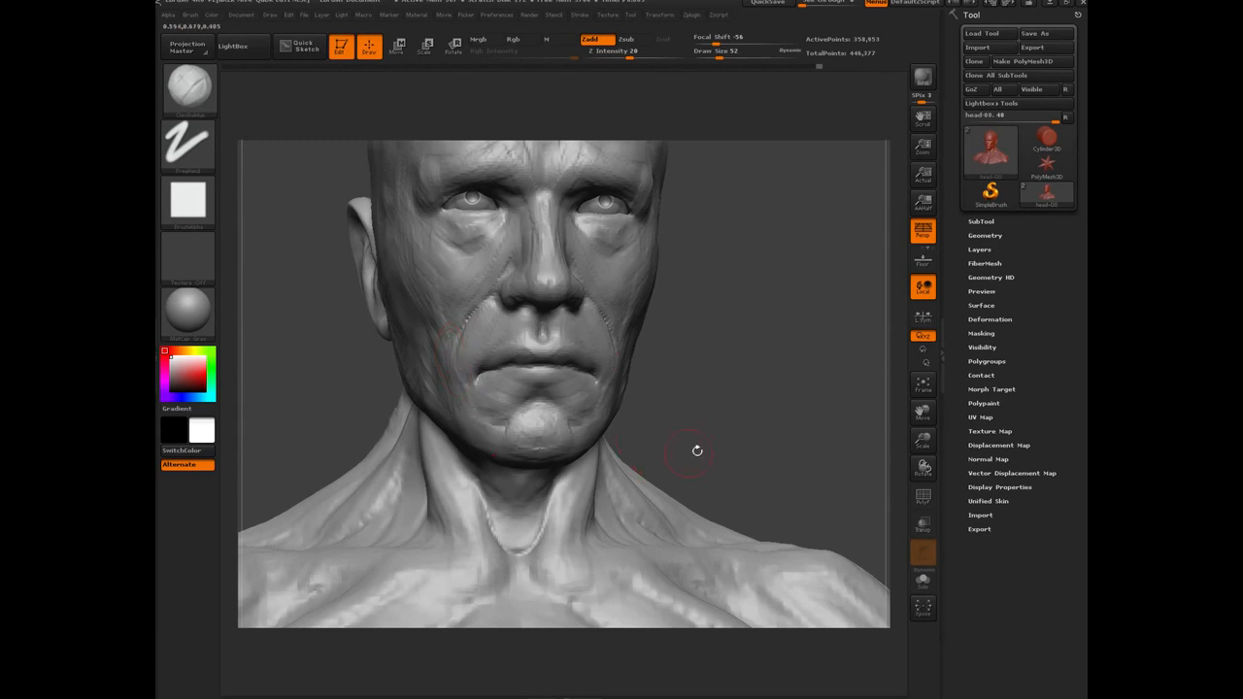
mouse_move(761, 414)
left_mouse_down()
mouse_move(342, 424)
mouse_move(406, 394)
mouse_move(782, 301)
left_mouse_up()
key("f")
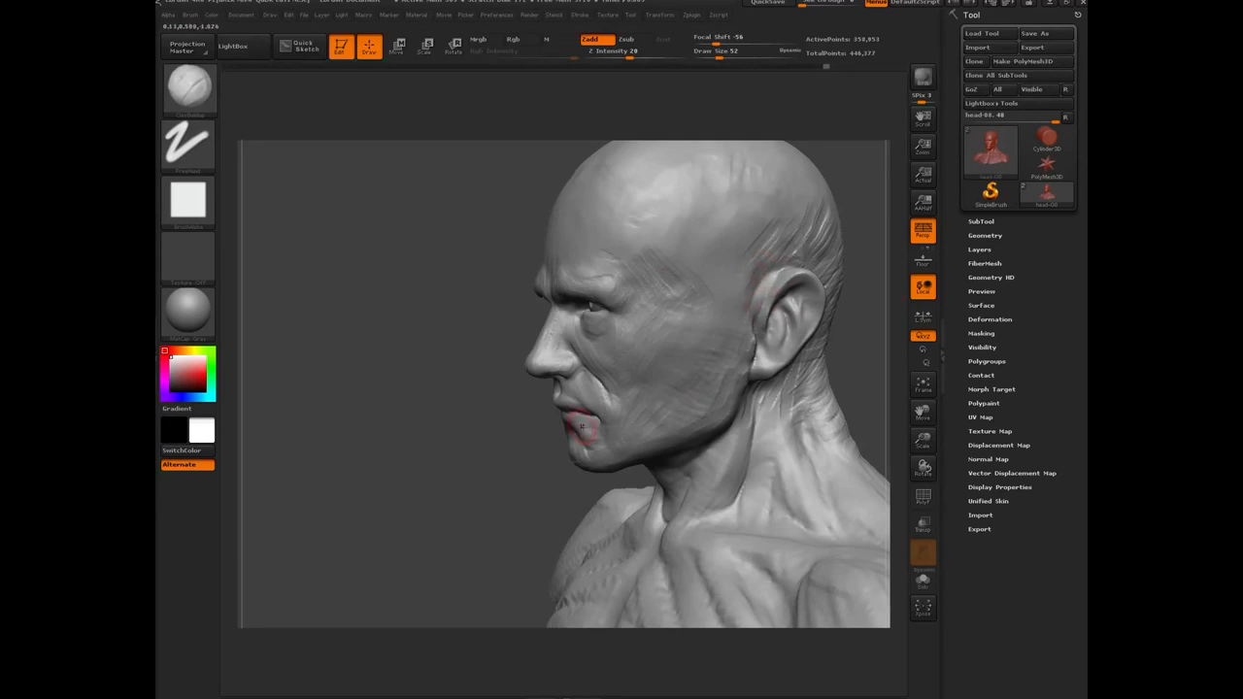
Add clay strokes in front of the ear and along the jawline in side view.
left_click_drag(461, 455, 400, 452)
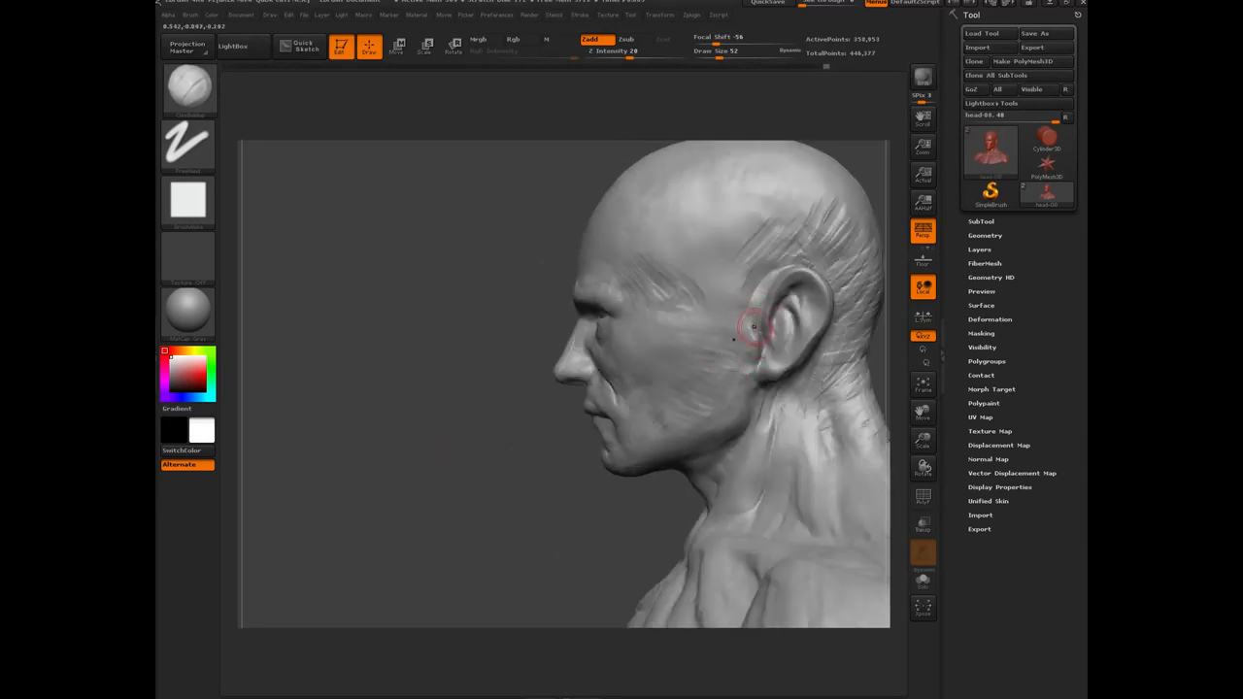
left_click_drag(478, 526, 758, 385)
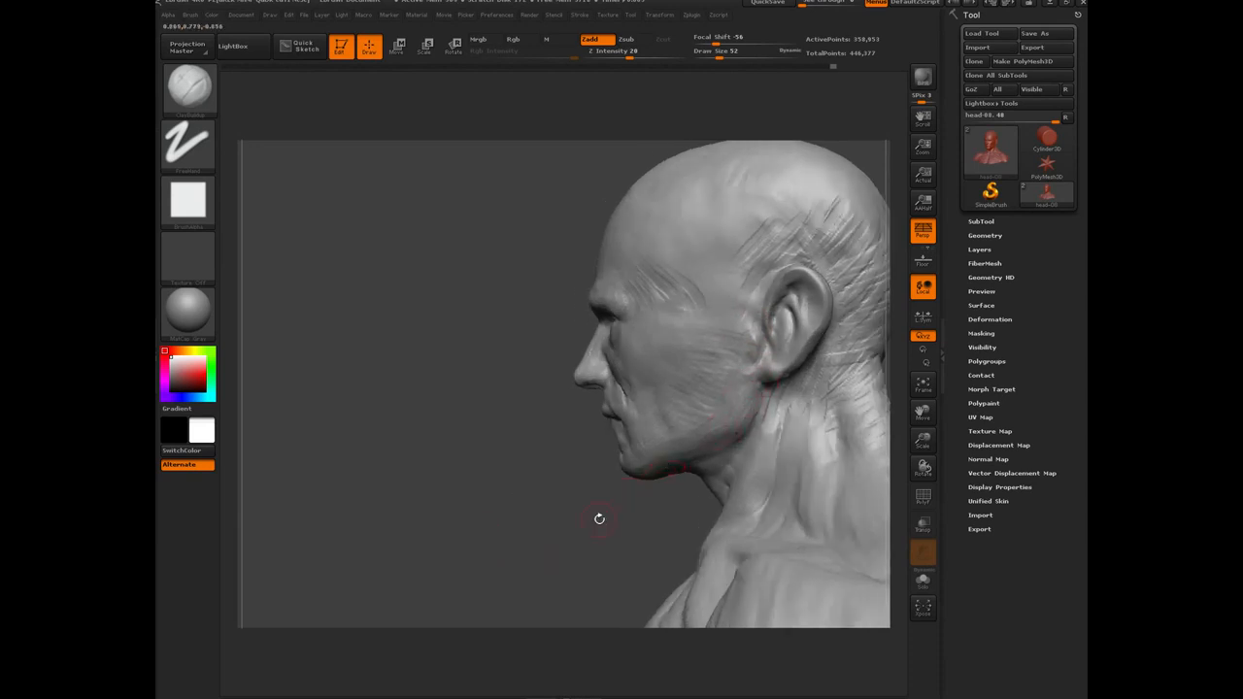
left_click_drag(599, 519, 719, 436)
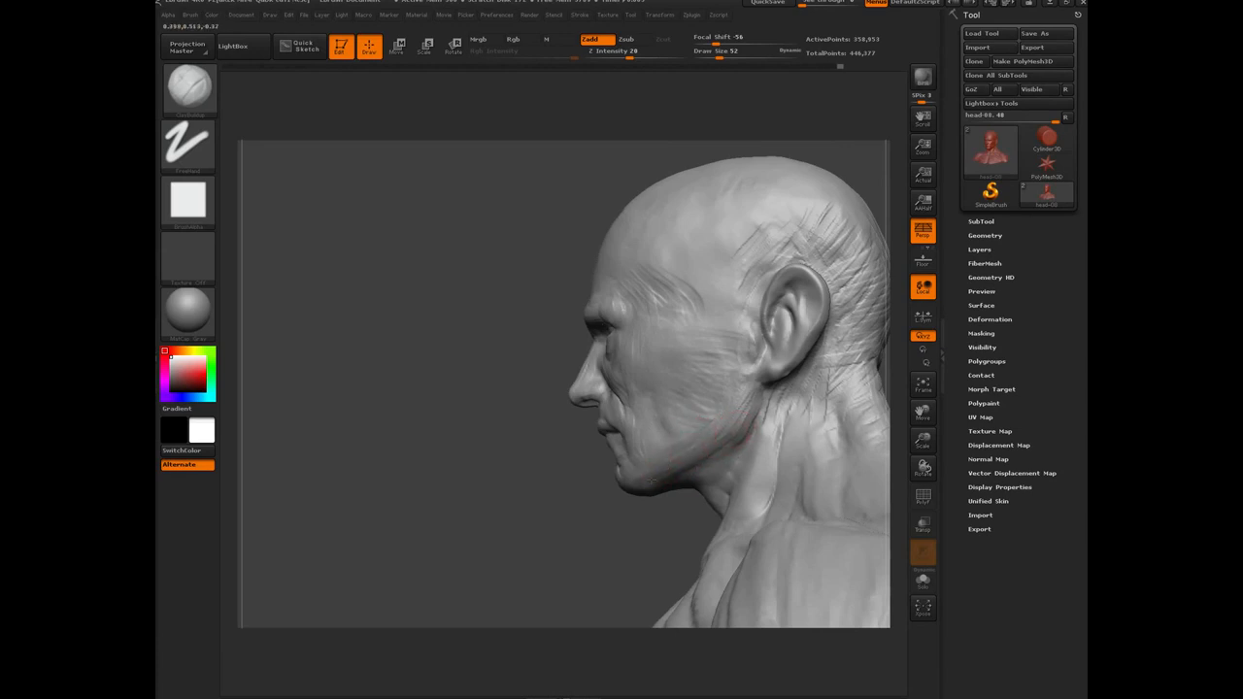
left_click_drag(438, 499, 533, 475)
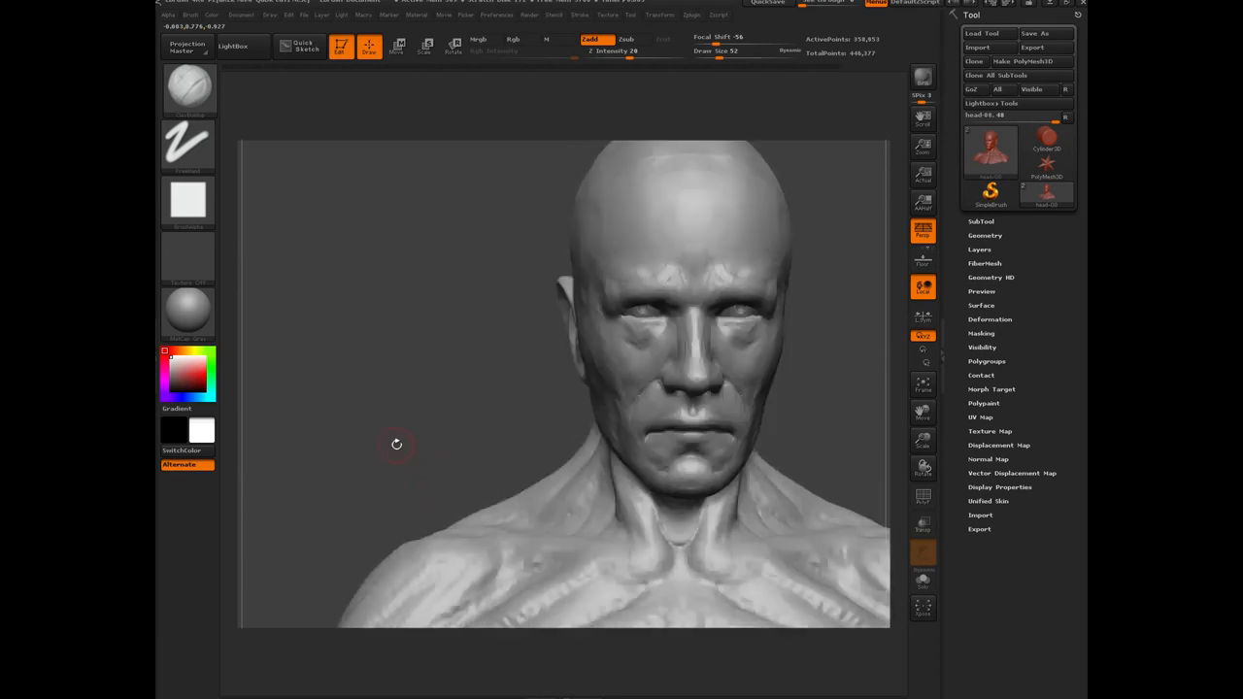
Build up the chin, the area beside the mouth corner and the side of the cheek with clay strokes.
left_click_drag(400, 448, 466, 455)
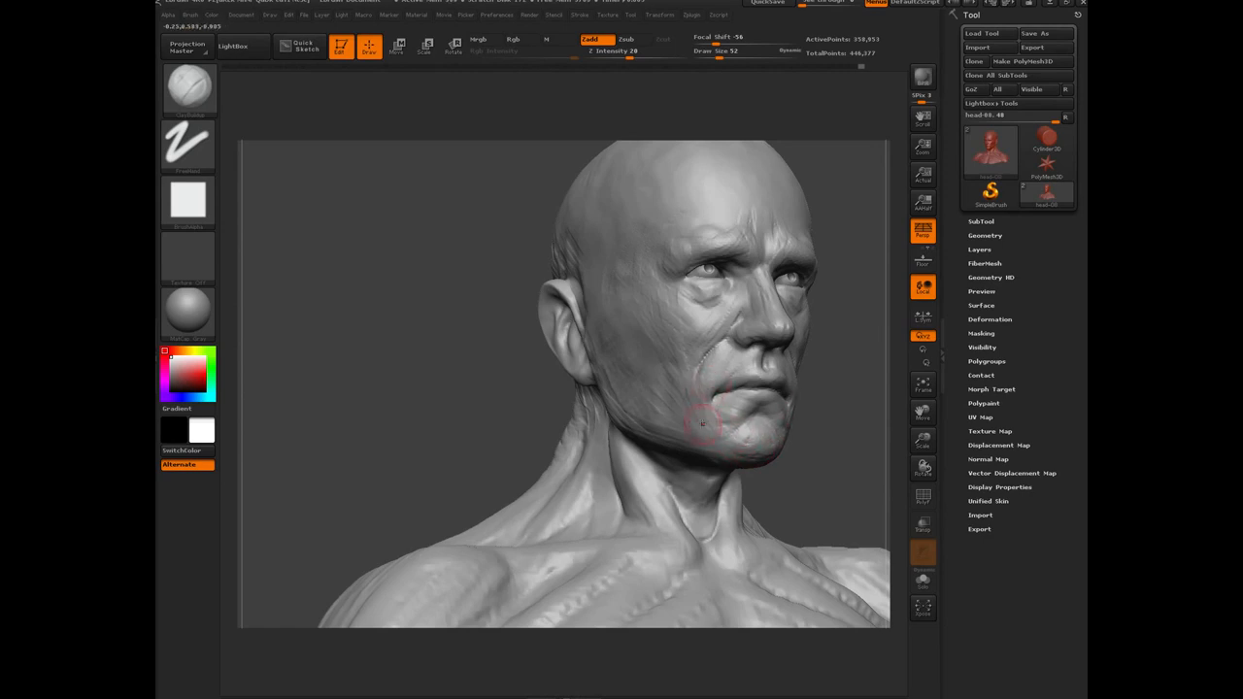
left_click_drag(467, 411, 419, 416)
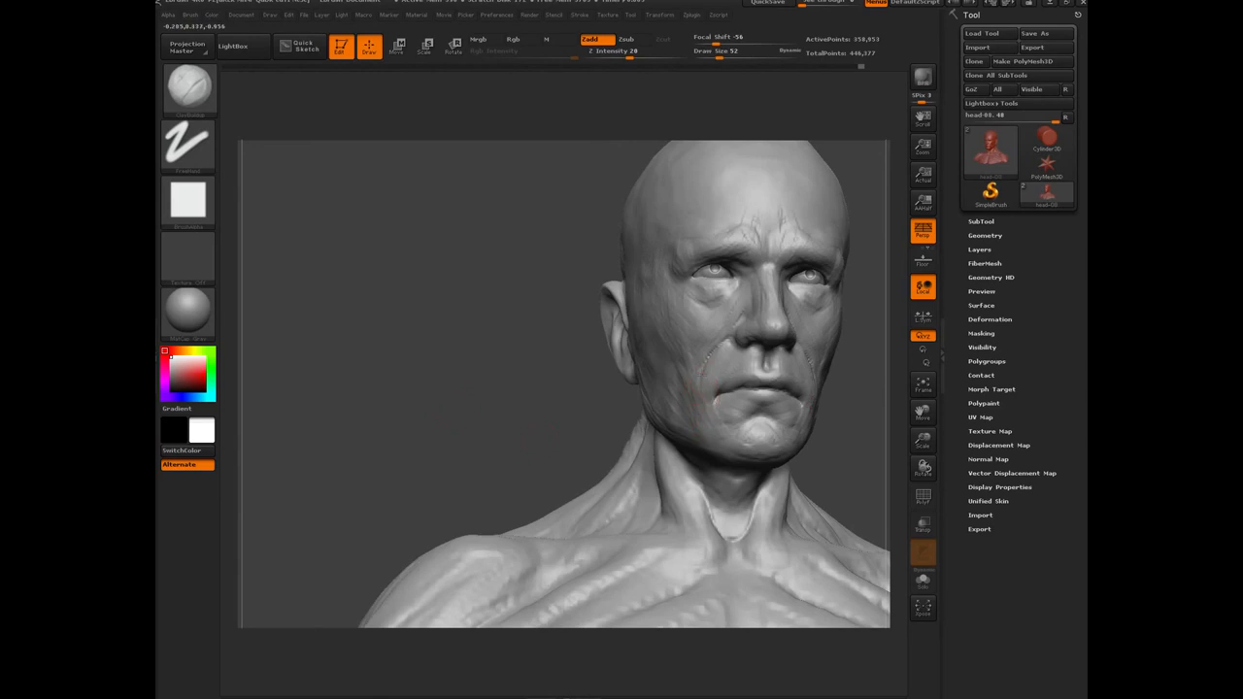
mouse_move(499, 395)
left_mouse_down()
mouse_move(412, 394)
mouse_move(429, 386)
mouse_move(380, 345)
mouse_move(412, 402)
mouse_move(611, 189)
left_mouse_up()
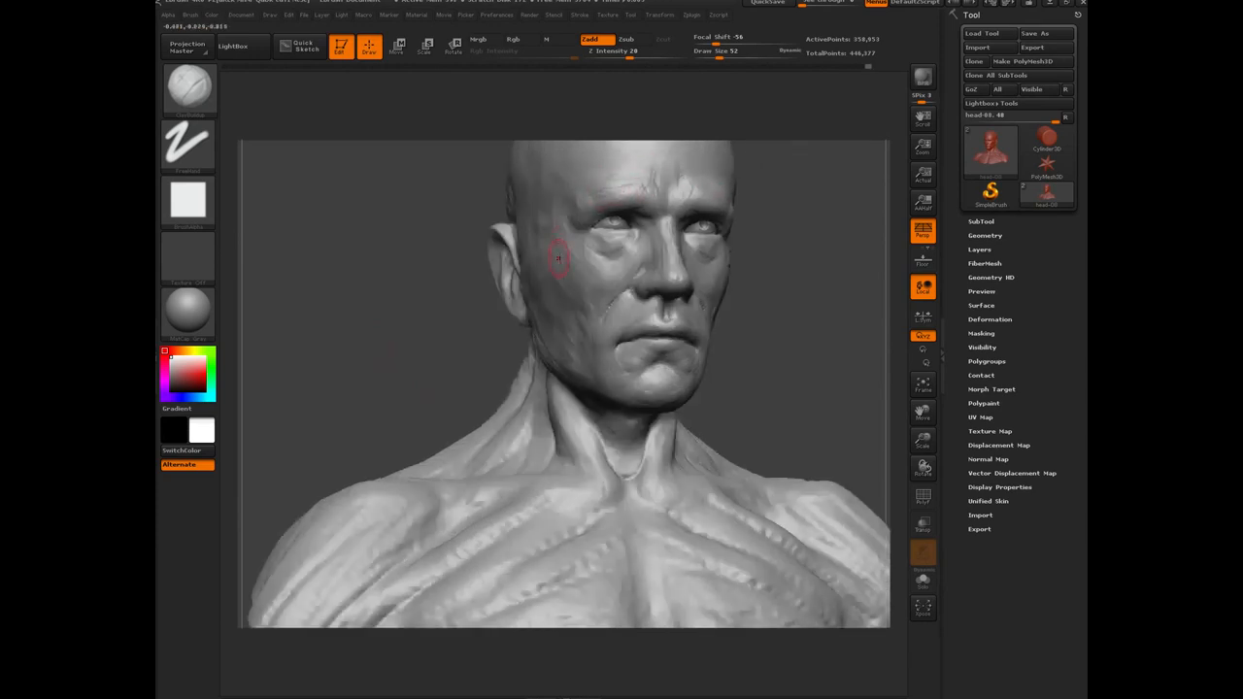
left_click_drag(364, 268, 383, 401)
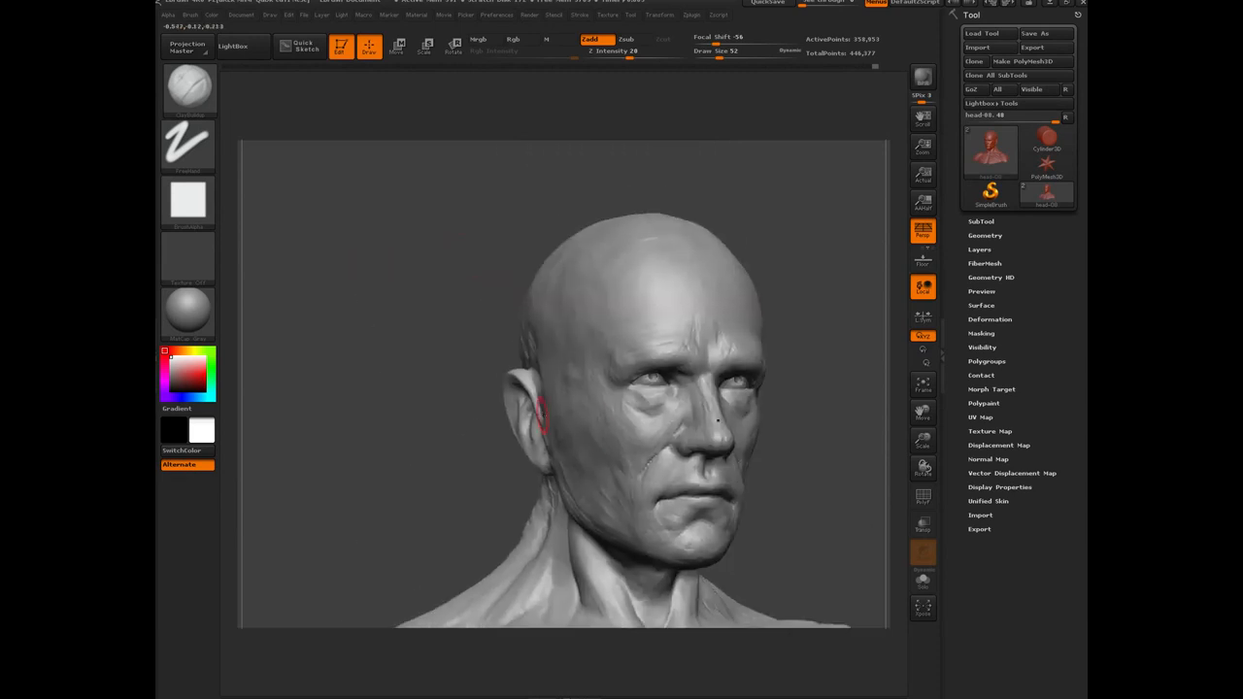
Refine the eye area with ClayBuildup, adding volume at the outer eye corner and along the lower lid and eye bag.
left_click_drag(385, 354, 582, 366, "alt")
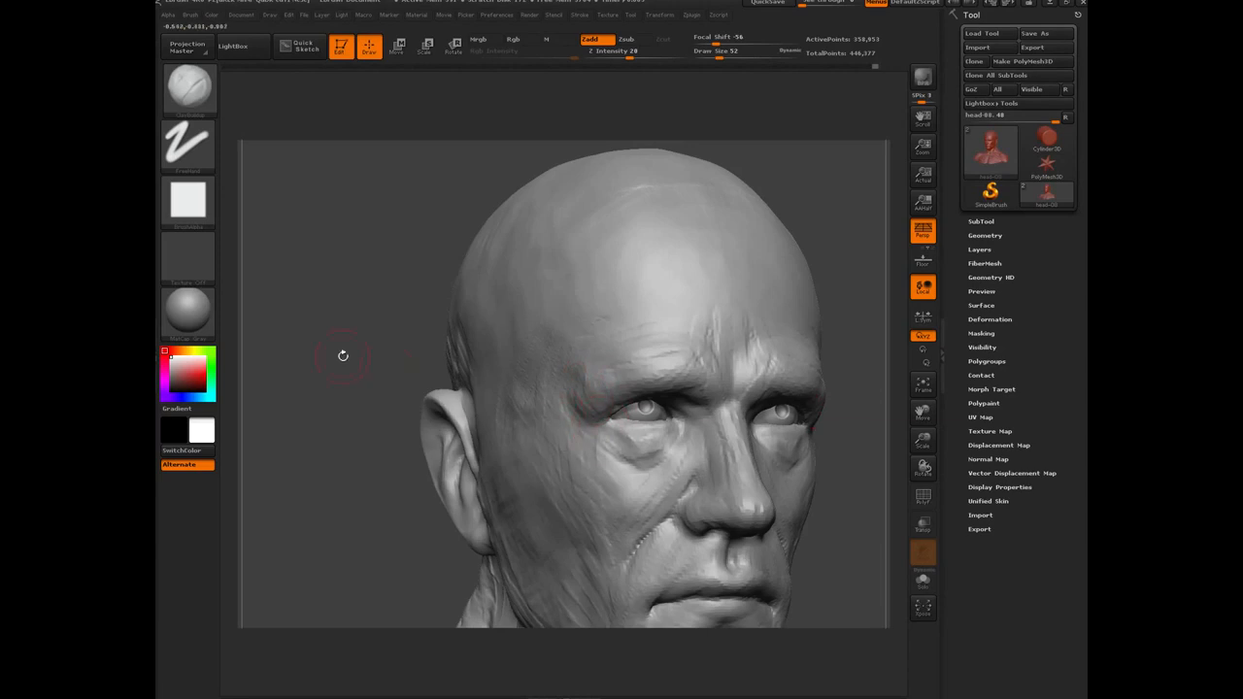
left_click_drag(313, 324, 591, 357)
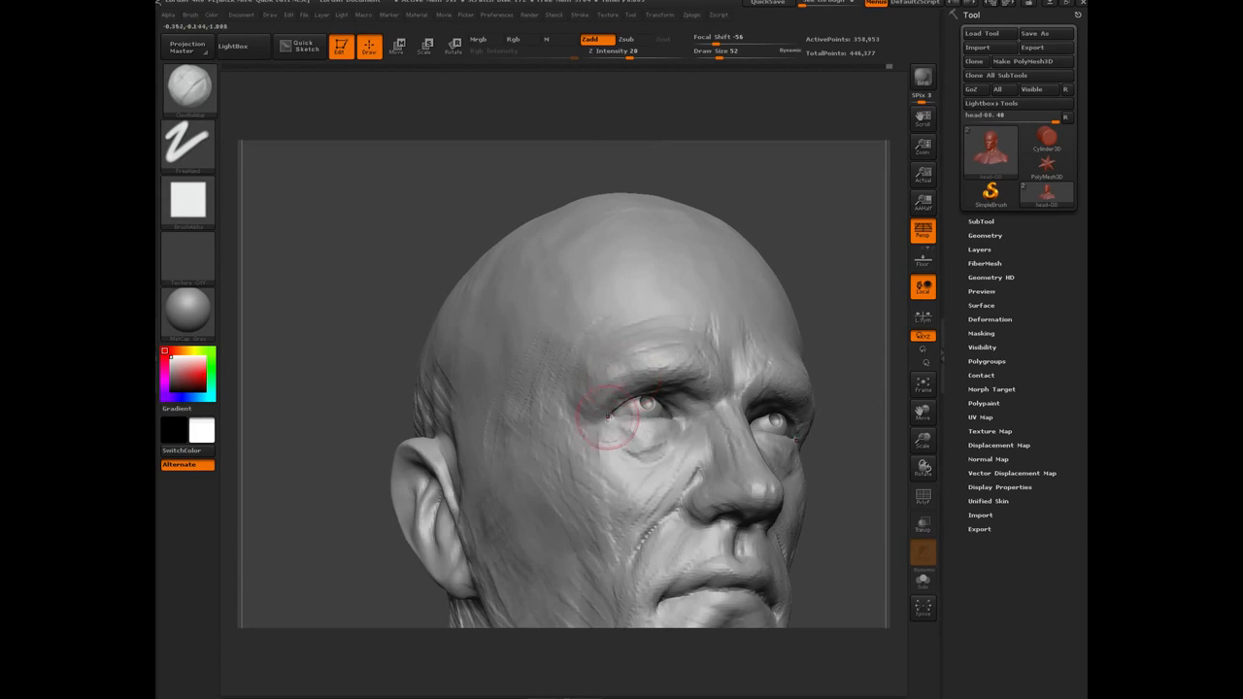
left_click_drag(341, 299, 573, 442)
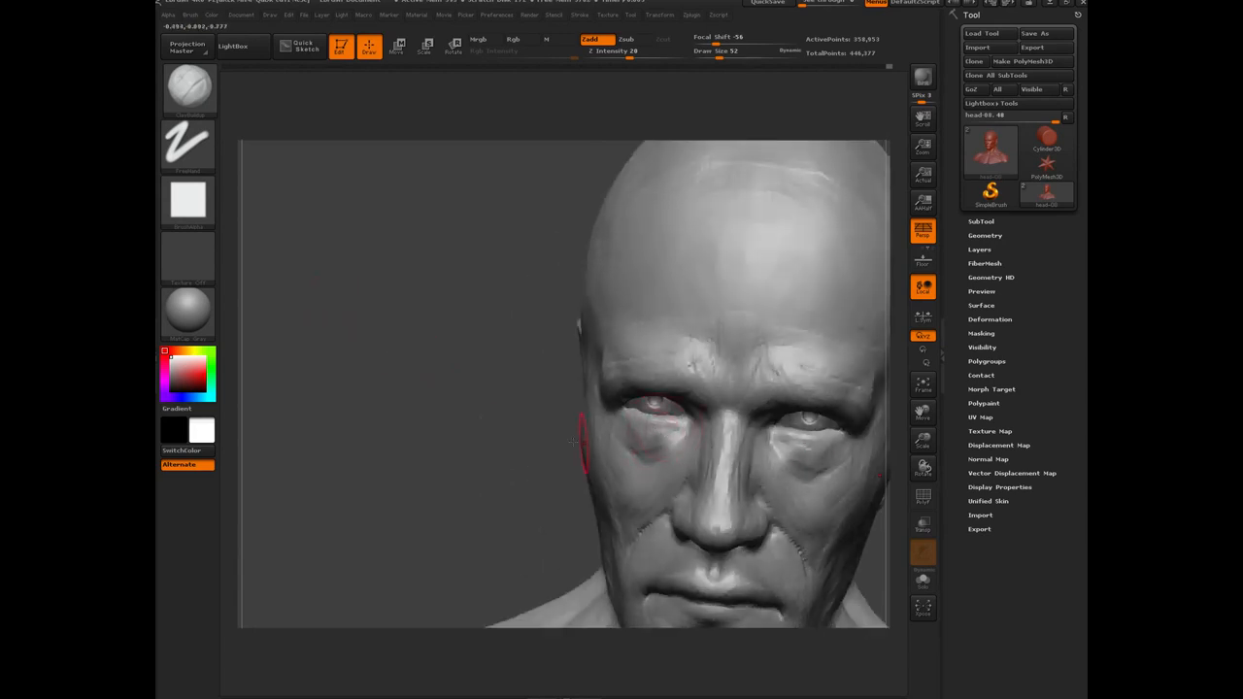
left_click_drag(446, 413, 490, 419)
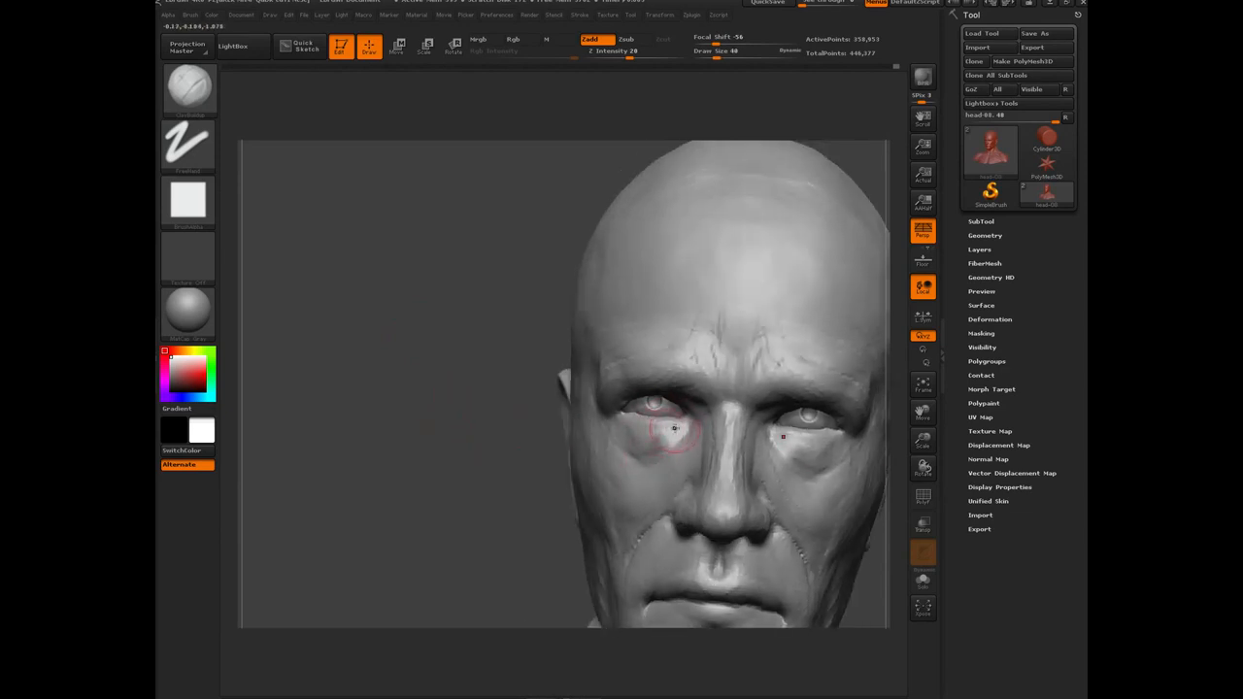
mouse_move(489, 395)
left_mouse_down()
mouse_move(661, 457)
mouse_move(635, 442)
mouse_move(664, 431)
mouse_move(633, 430)
mouse_move(665, 429)
mouse_move(618, 429)
left_mouse_up()
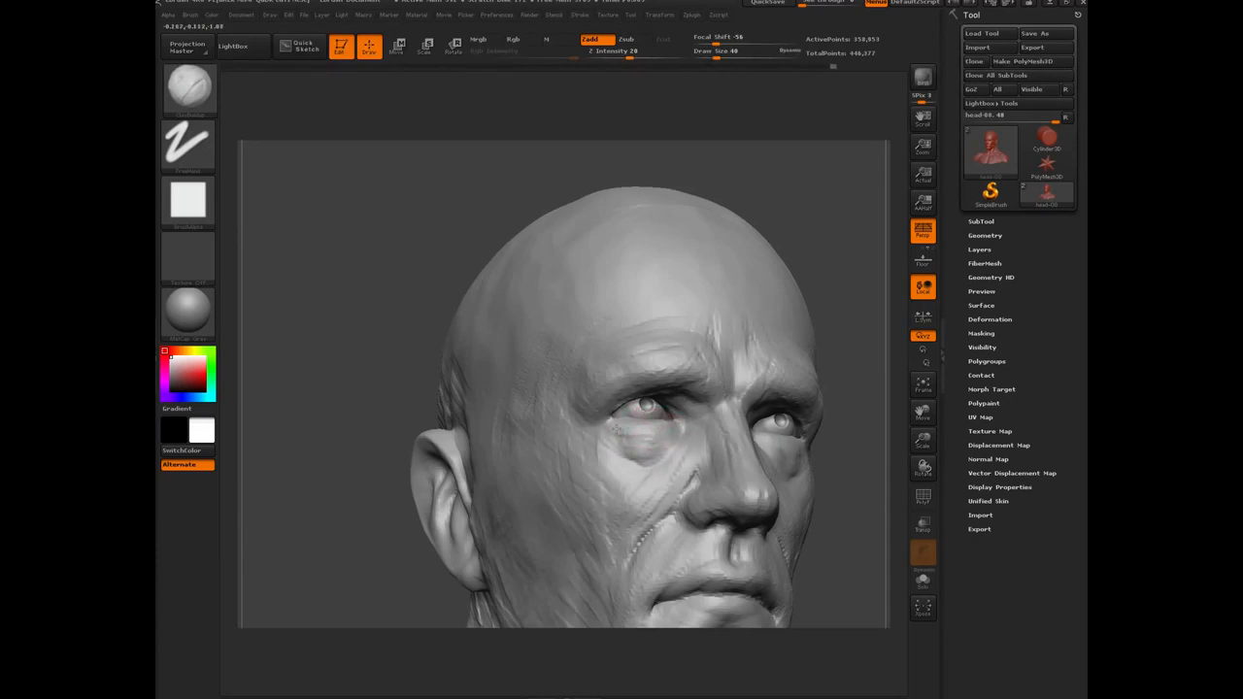
left_click_drag(366, 305, 583, 472)
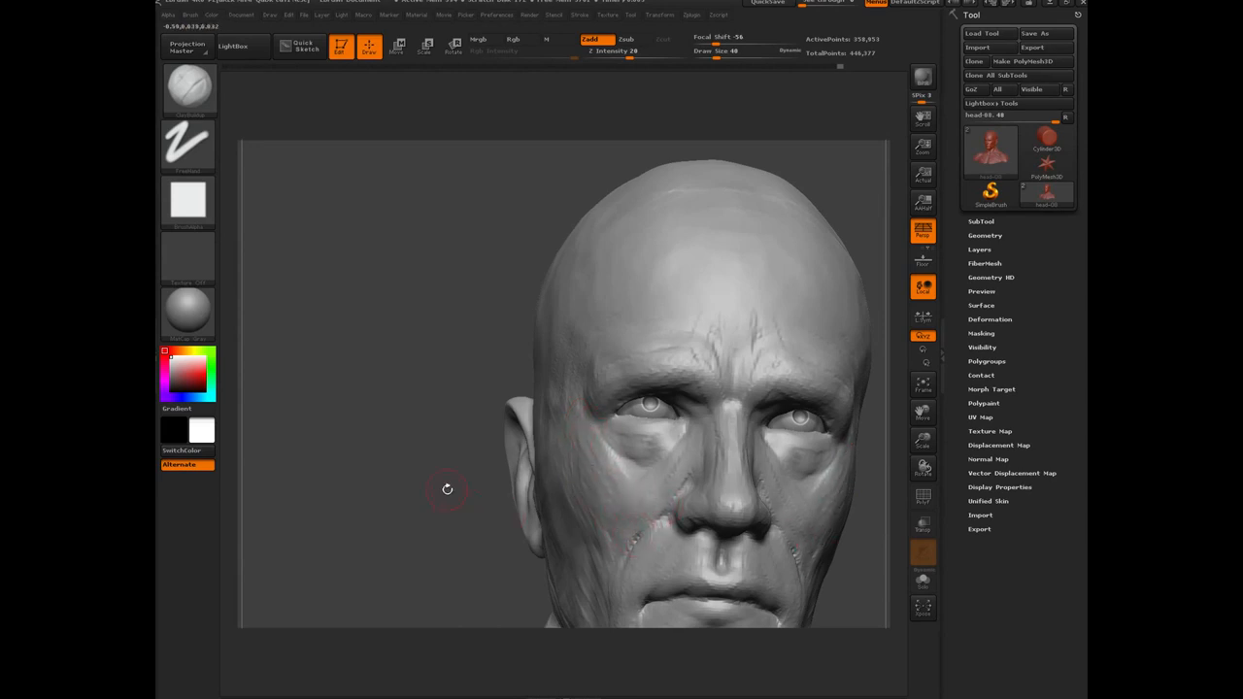
Add clay strokes over the temple and cheekbone, working from several angles around the head.
mouse_move(444, 489)
left_mouse_down()
mouse_move(449, 519)
mouse_move(458, 485)
mouse_move(385, 372)
mouse_move(406, 453)
left_mouse_up()
left_click_drag(373, 397, 449, 373)
mouse_move(551, 253)
left_mouse_down()
mouse_move(510, 276)
mouse_move(527, 262)
left_mouse_up()
mouse_move(355, 241)
left_mouse_down()
mouse_move(345, 257)
mouse_move(391, 353)
mouse_move(742, 491)
mouse_move(841, 458)
mouse_move(758, 449)
left_mouse_up()
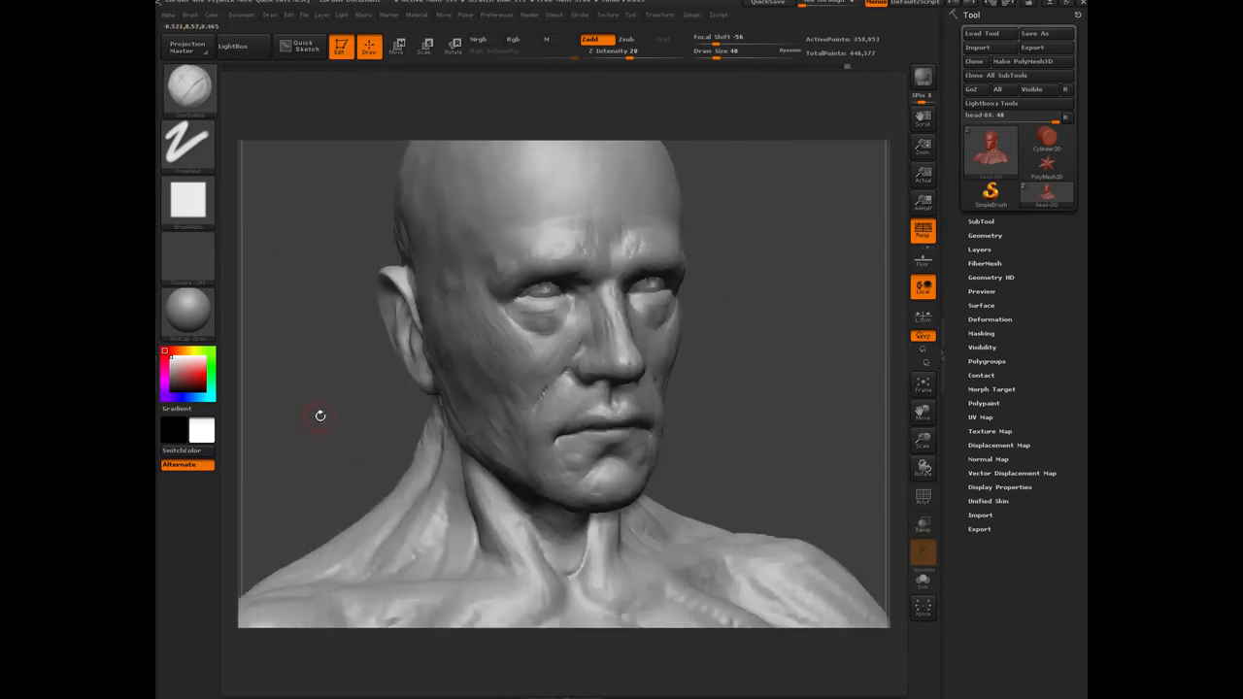
left_click_drag(321, 416, 410, 419, "alt")
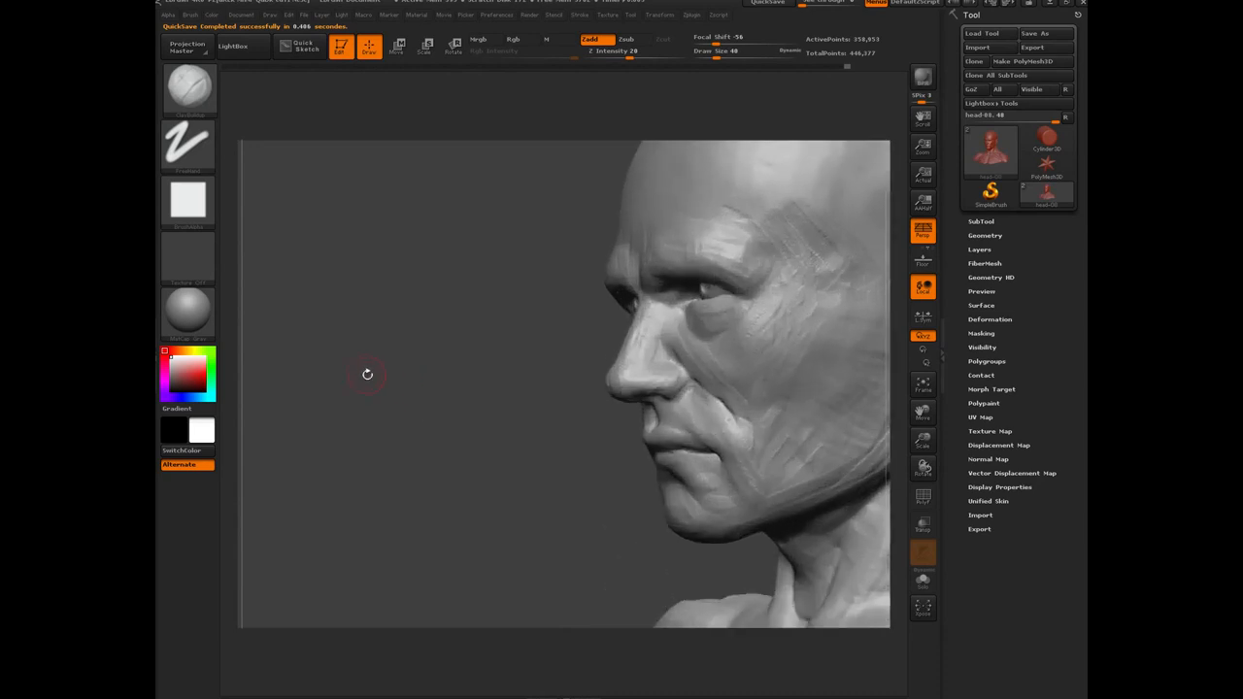
Add clay strokes along the nasolabial fold, below the mouth corners and across the area under the lower lip.
mouse_move(366, 374)
left_mouse_down()
mouse_move(387, 369)
mouse_move(375, 399)
left_mouse_up()
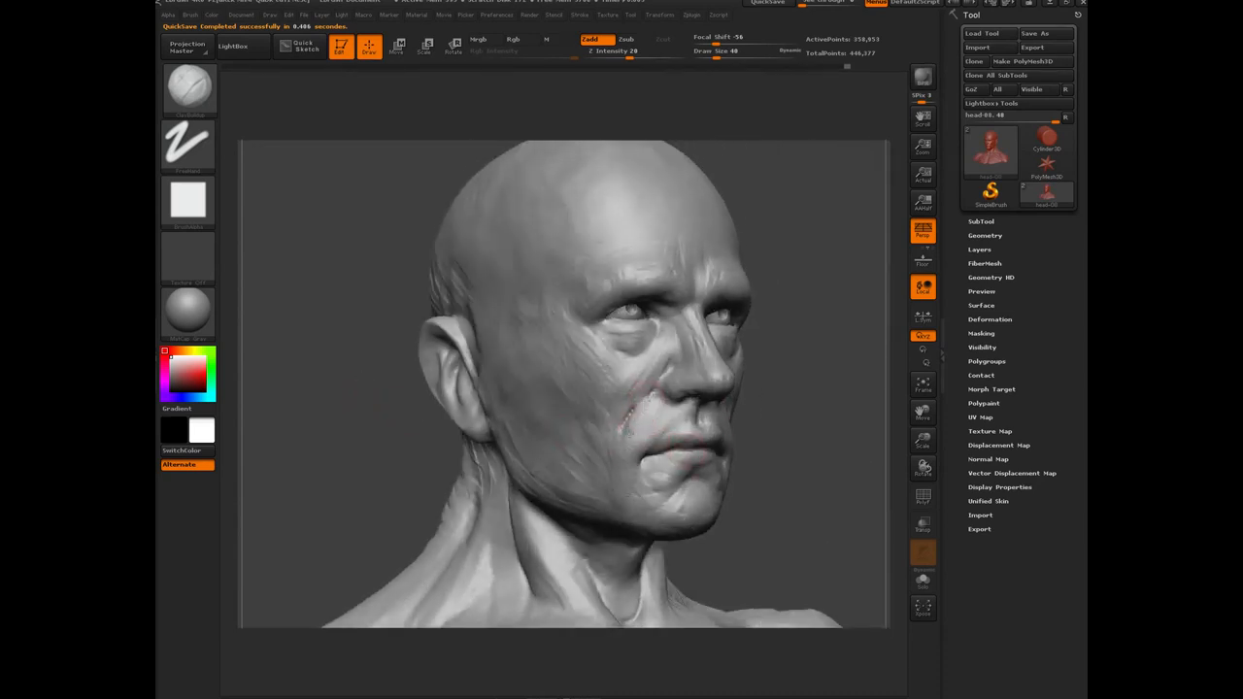
left_click_drag(623, 435, 651, 391)
left_click_drag(644, 444, 636, 451)
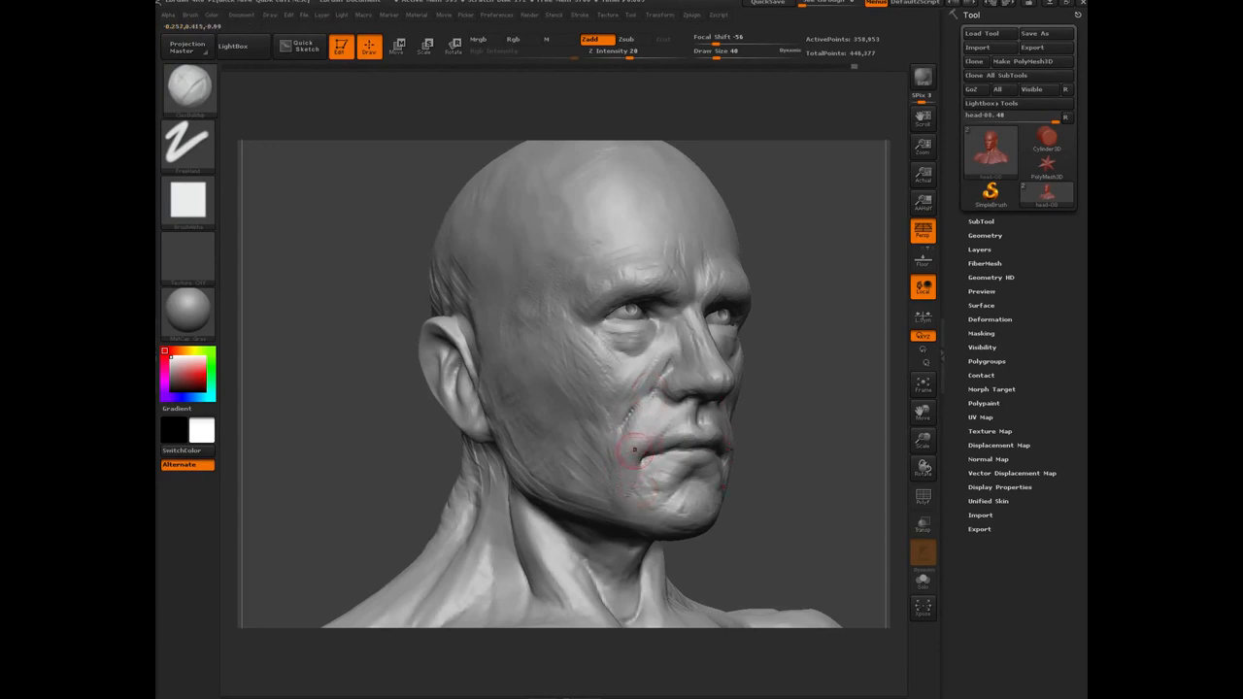
left_click_drag(334, 423, 635, 477)
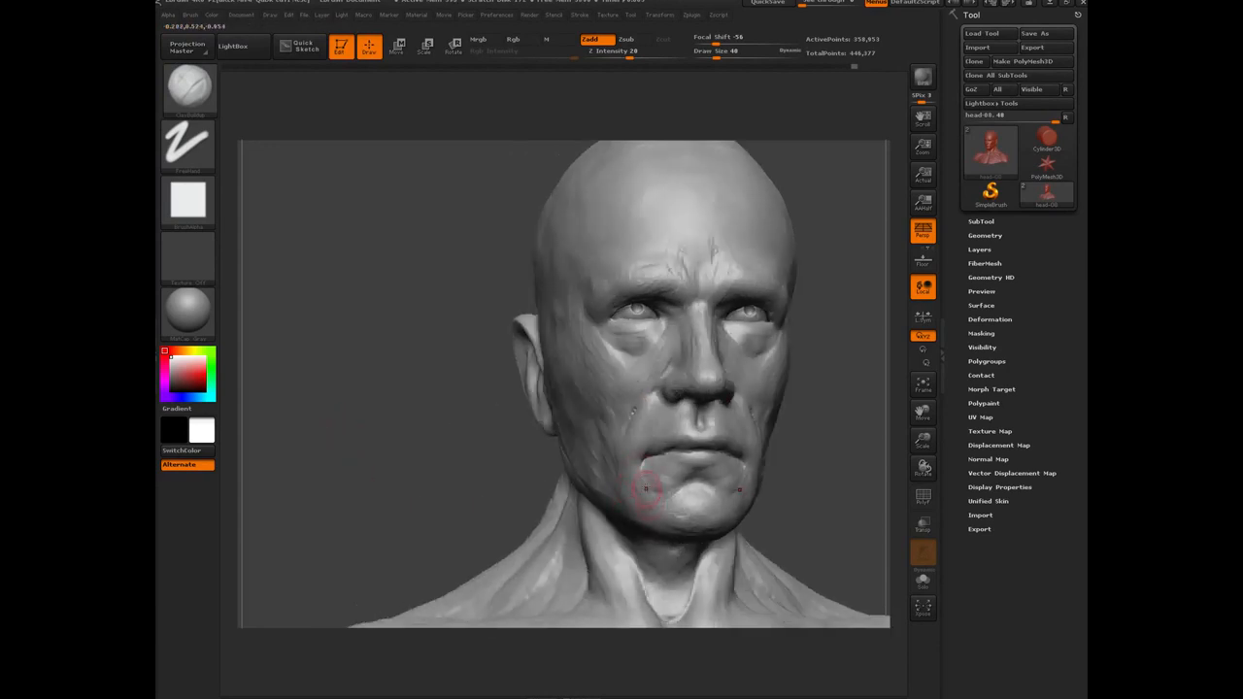
left_click_drag(450, 473, 361, 476)
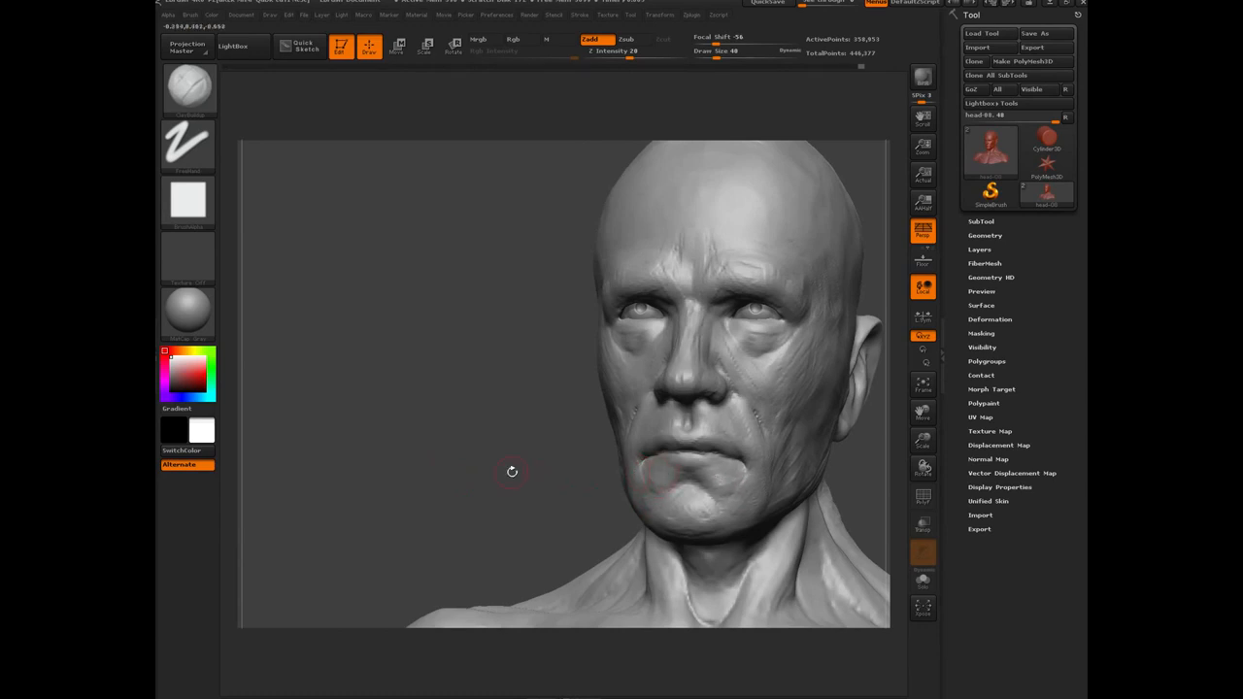
left_click_drag(512, 471, 709, 456)
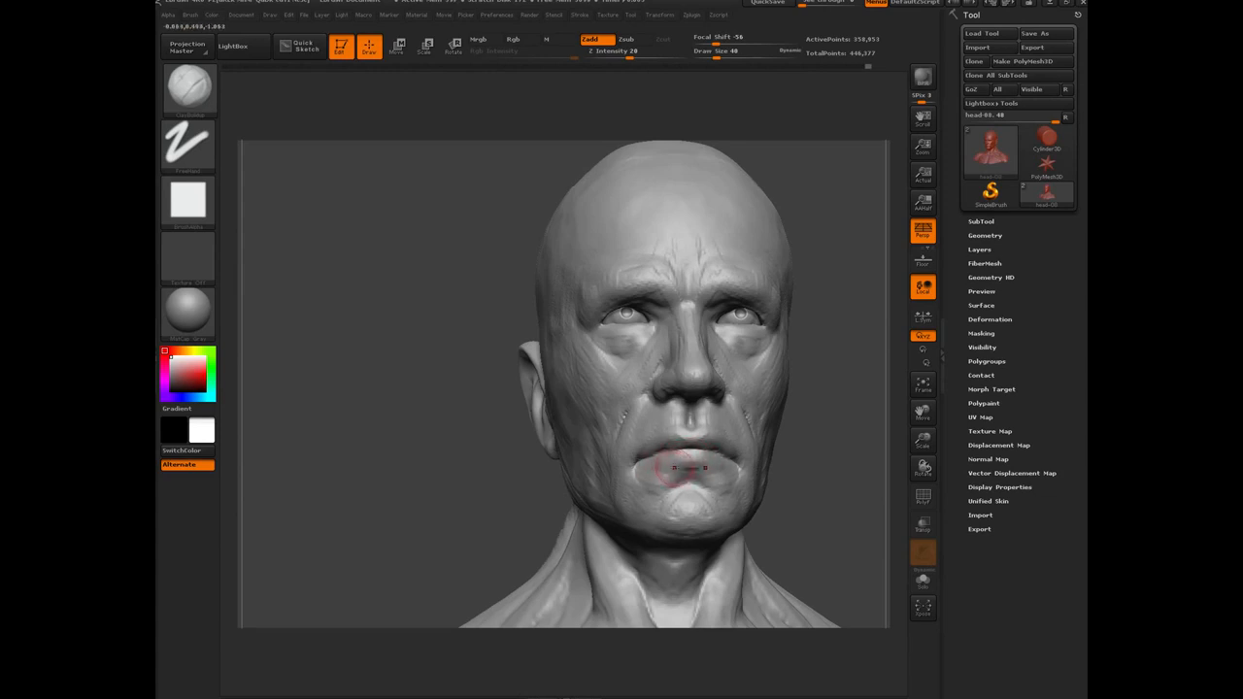
left_click_drag(446, 484, 395, 343)
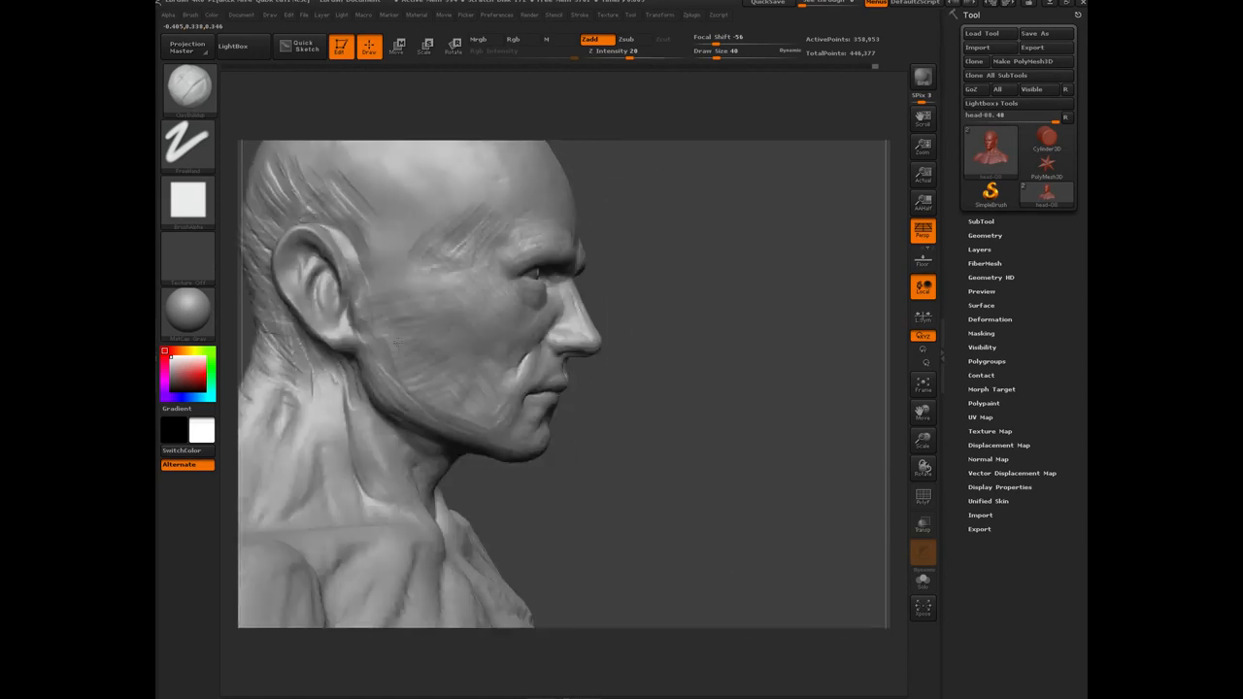
Reshape the mouth corners and lower cheeks from the front with the Move brush at draw size 112.
left_click_drag(399, 341, 372, 335)
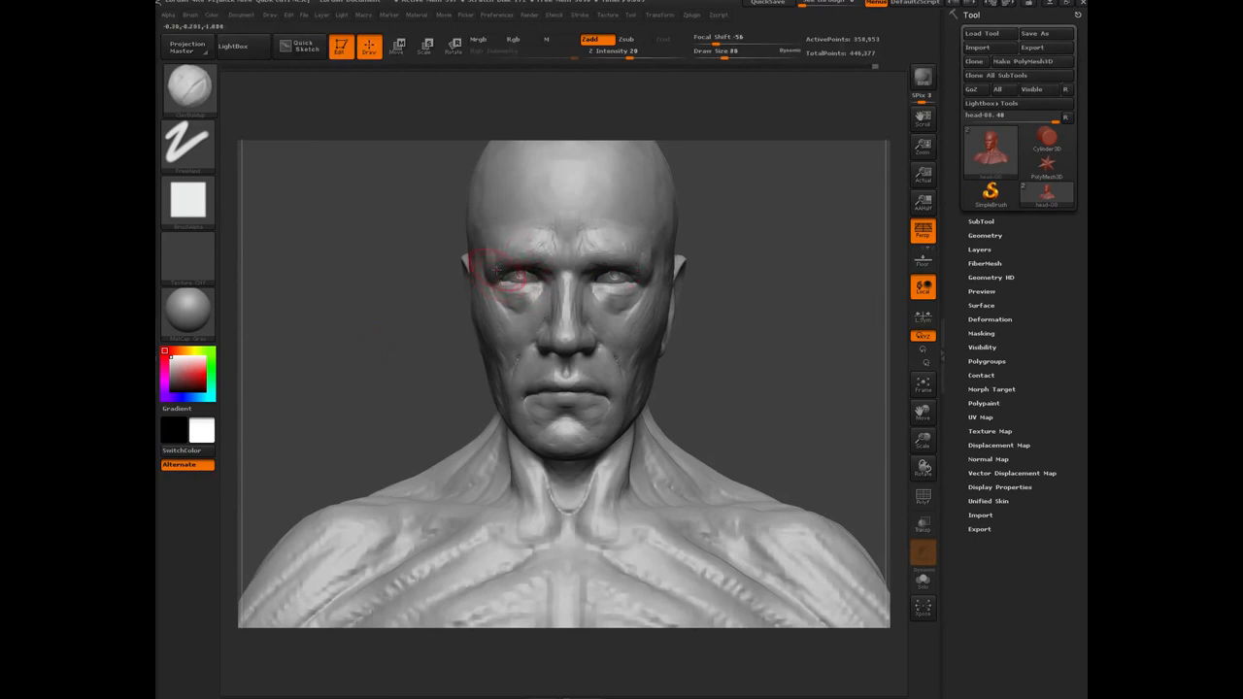
key("bracketright")
key("bracketright")
mouse_move(333, 331)
left_mouse_down()
mouse_move(466, 338)
mouse_move(626, 381)
left_mouse_up()
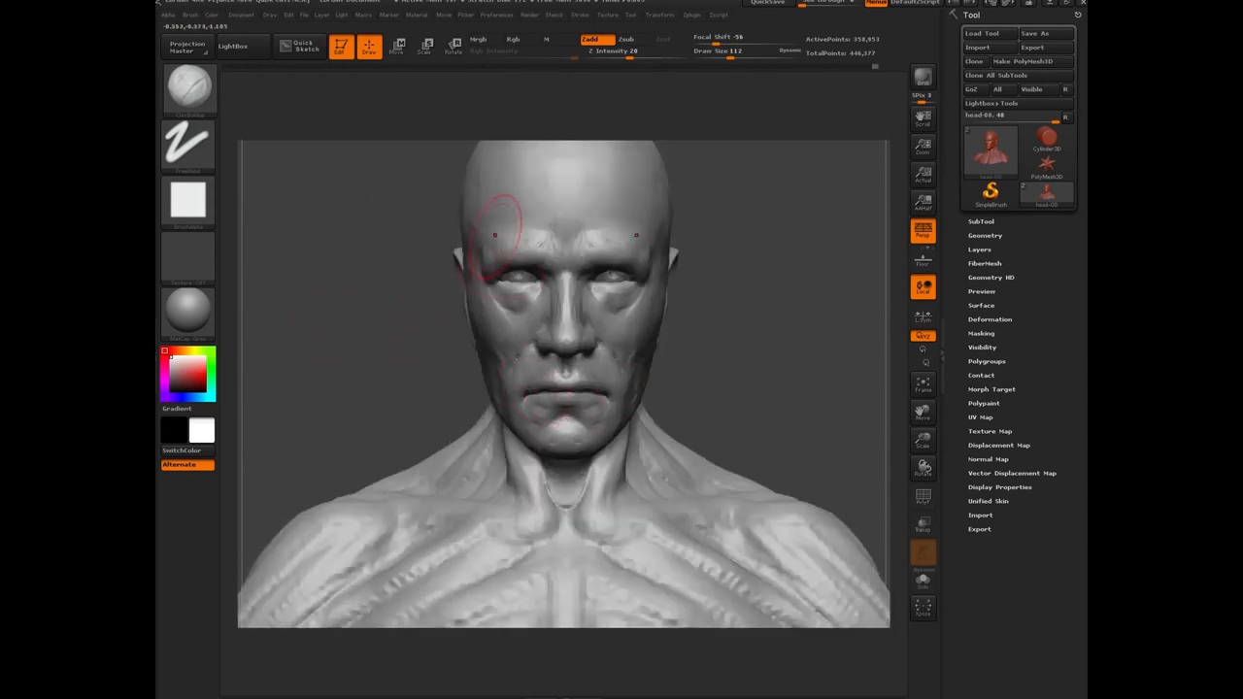
mouse_move(417, 397)
left_mouse_down()
mouse_move(632, 425)
mouse_move(491, 418)
left_mouse_up()
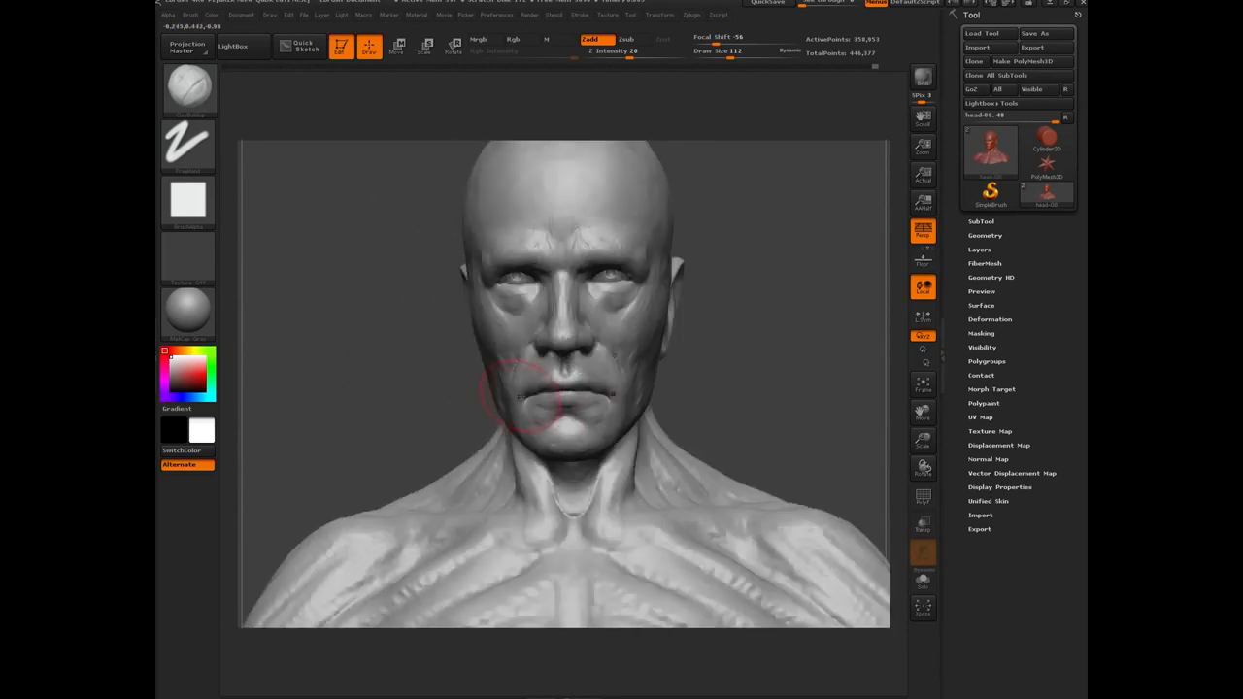
left_click_drag(414, 382, 411, 438)
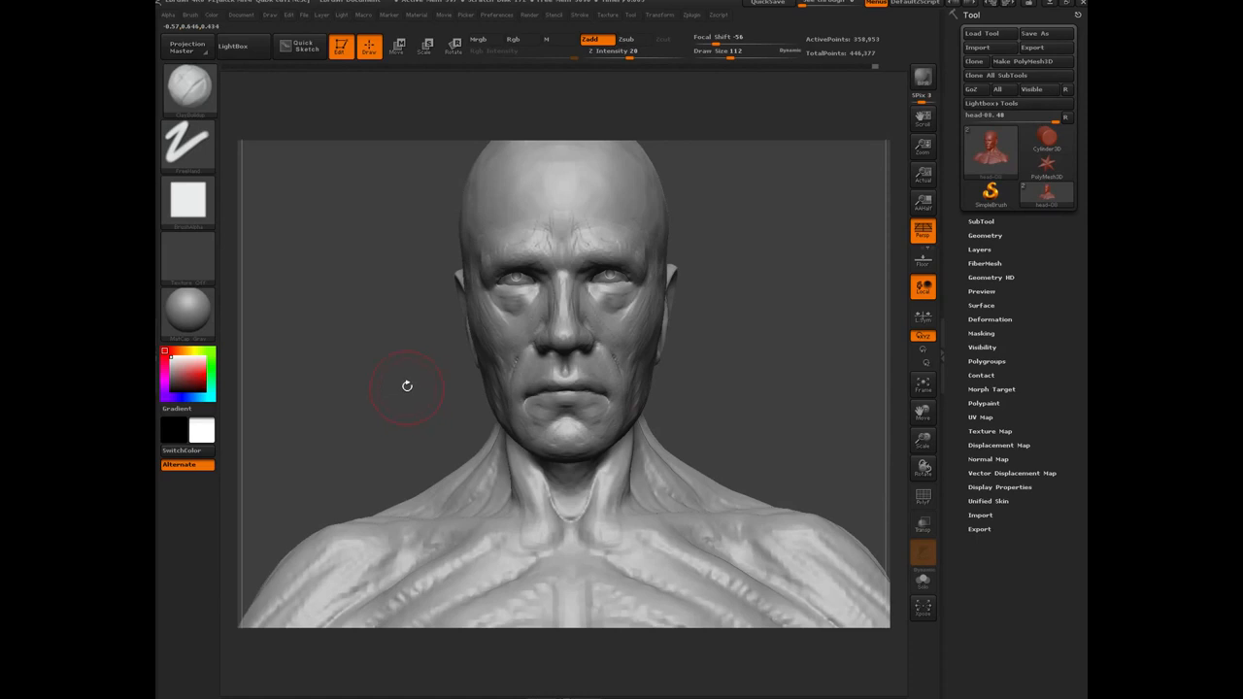
key("b")
key("m")
key("v")
left_click_drag(394, 363, 412, 371)
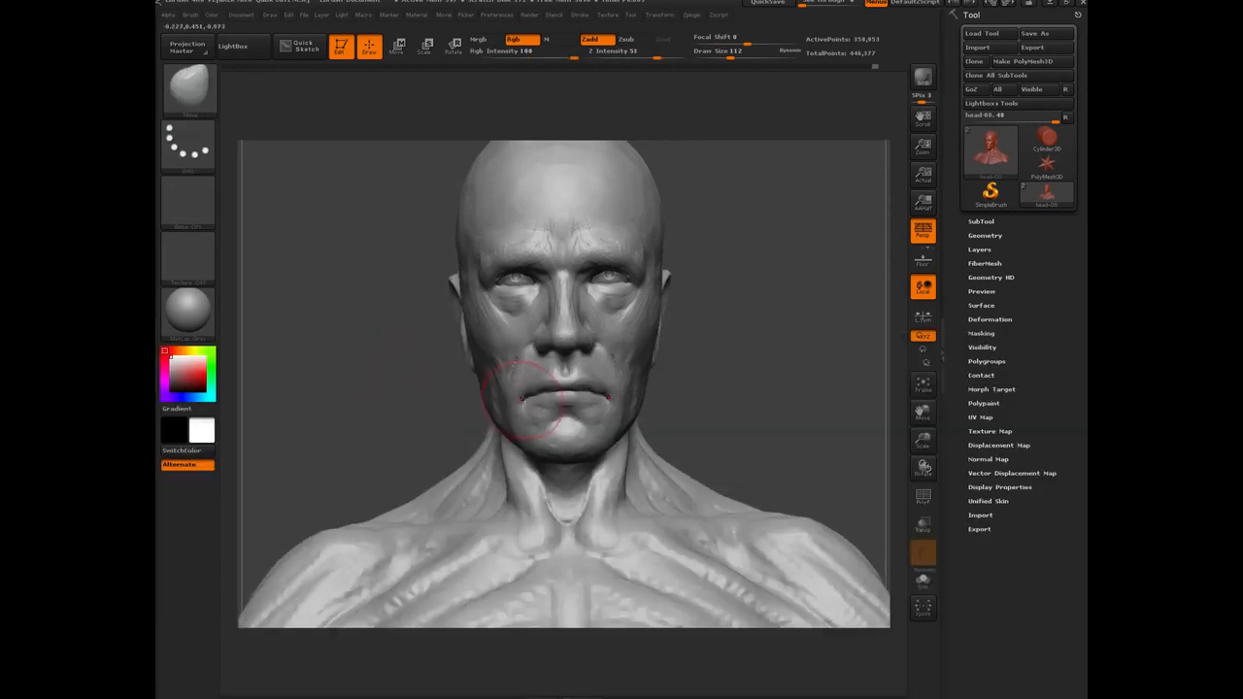
left_click_drag(521, 398, 518, 367)
Adjust the eye and brow shapes with the Move brush at draw size 96, checking from the front and below.
left_click_drag(368, 287, 351, 296)
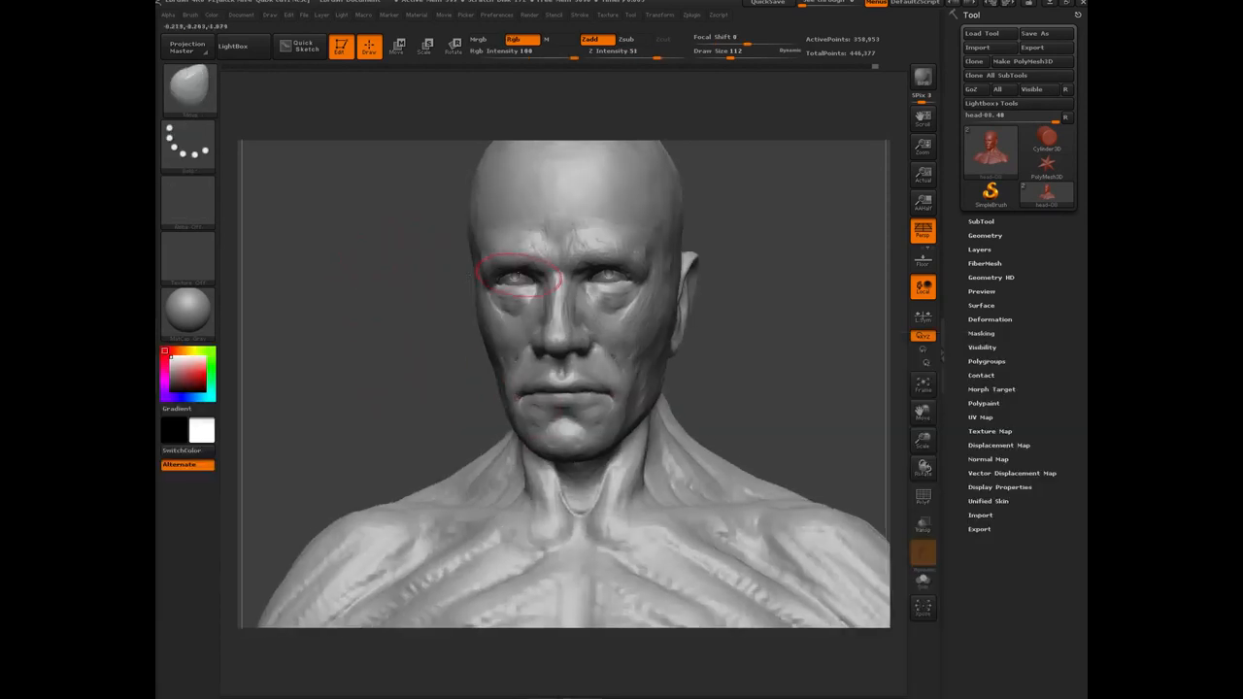
mouse_move(504, 281)
left_mouse_down()
mouse_move(454, 292)
mouse_move(423, 402)
left_mouse_up()
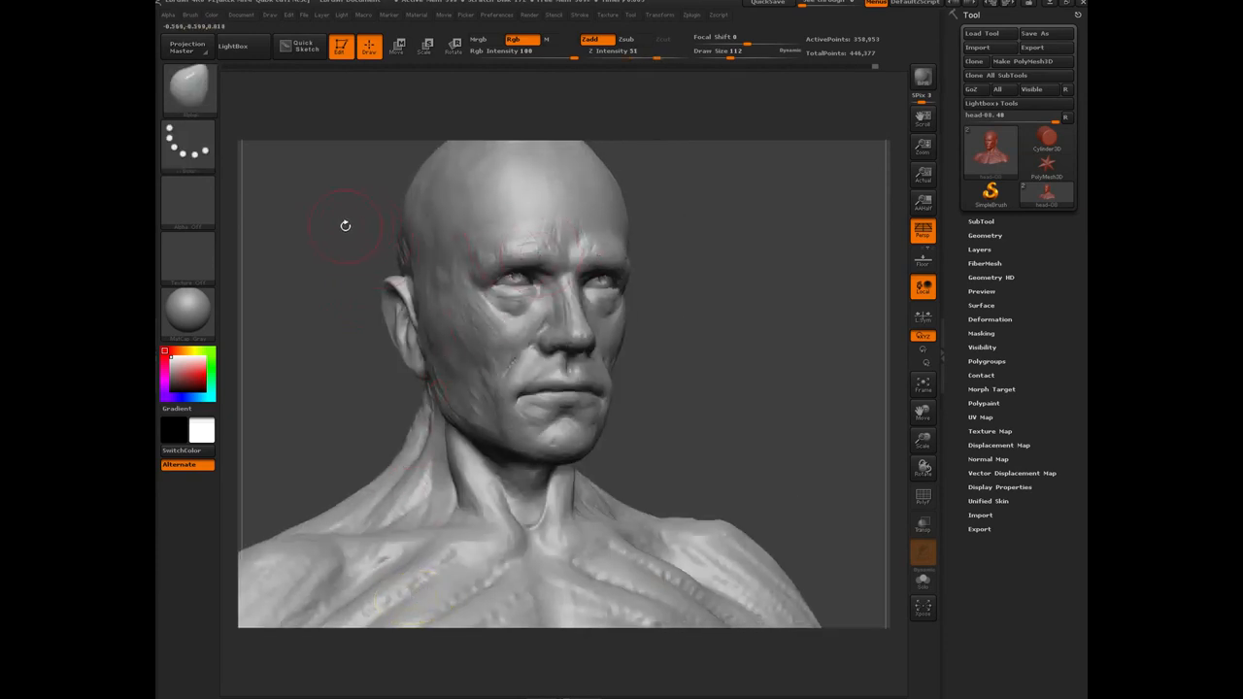
left_click_drag(345, 225, 369, 228)
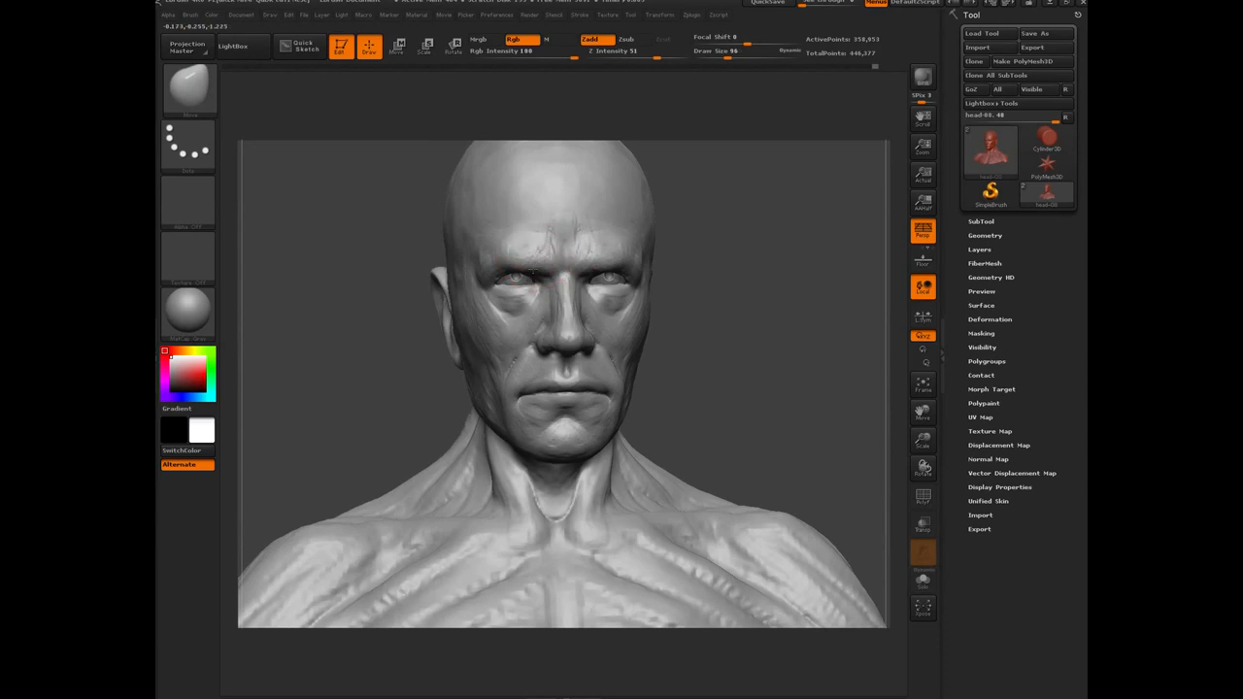
left_click_drag(379, 255, 505, 270)
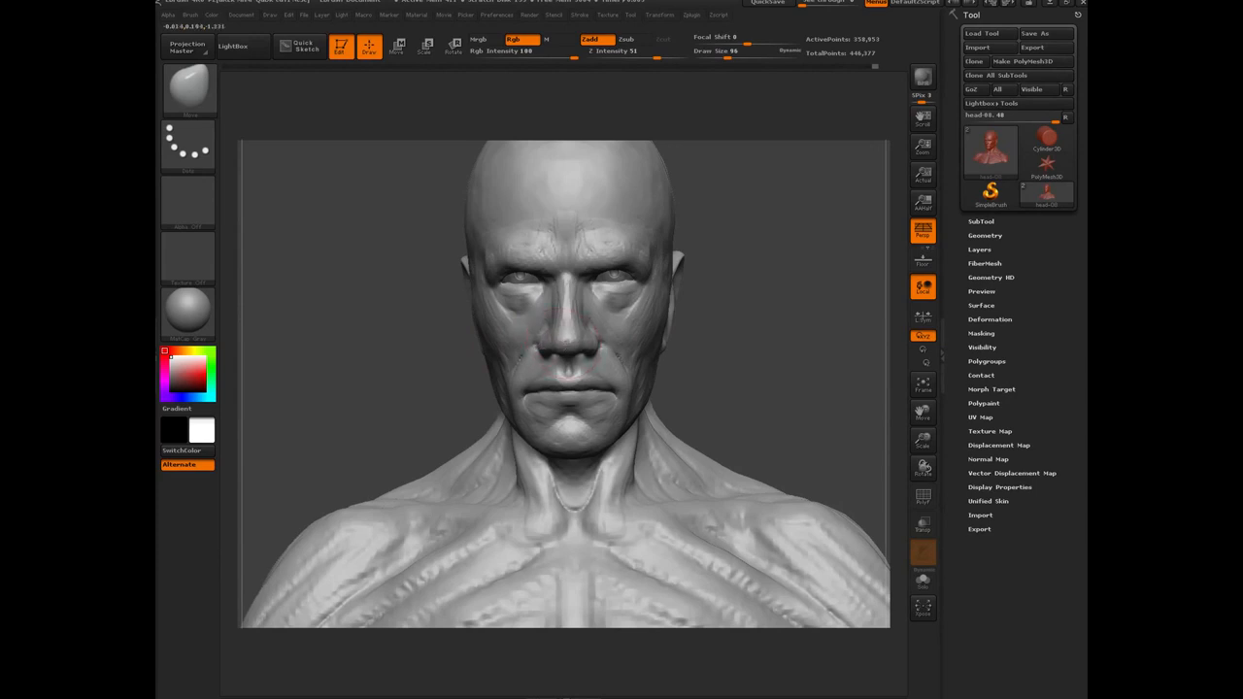
left_click_drag(423, 351, 505, 316)
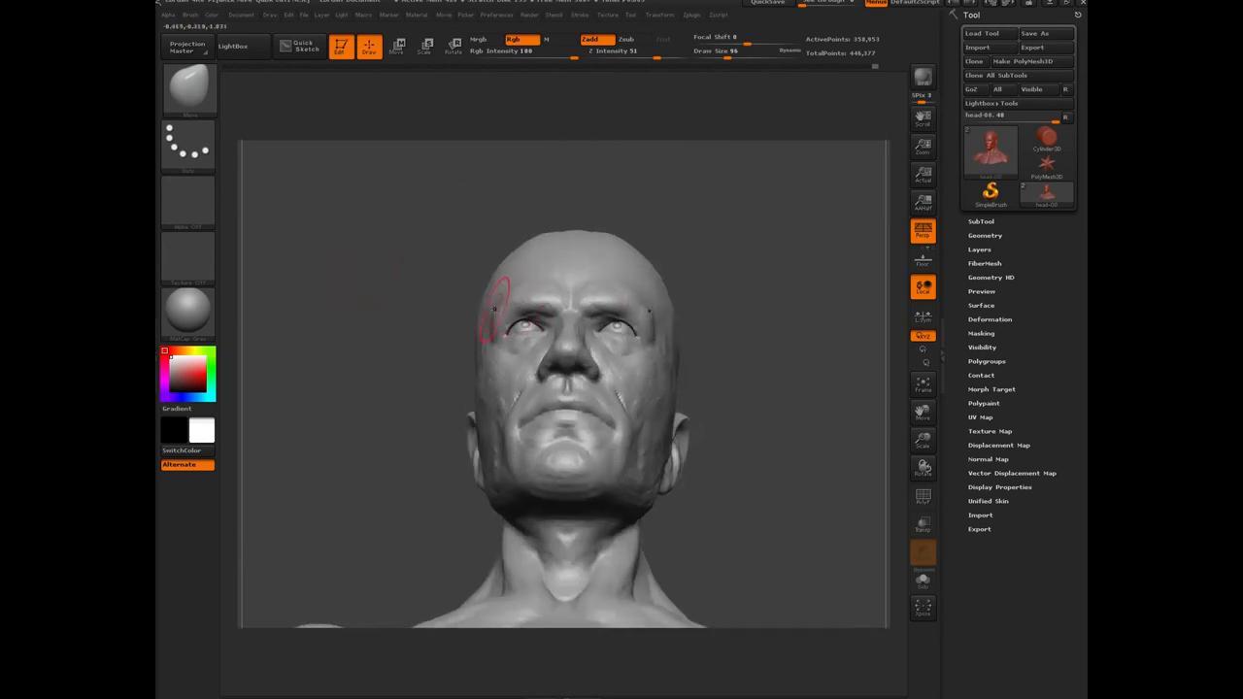
mouse_move(424, 288)
left_mouse_down()
mouse_move(432, 345)
mouse_move(533, 309)
left_mouse_up()
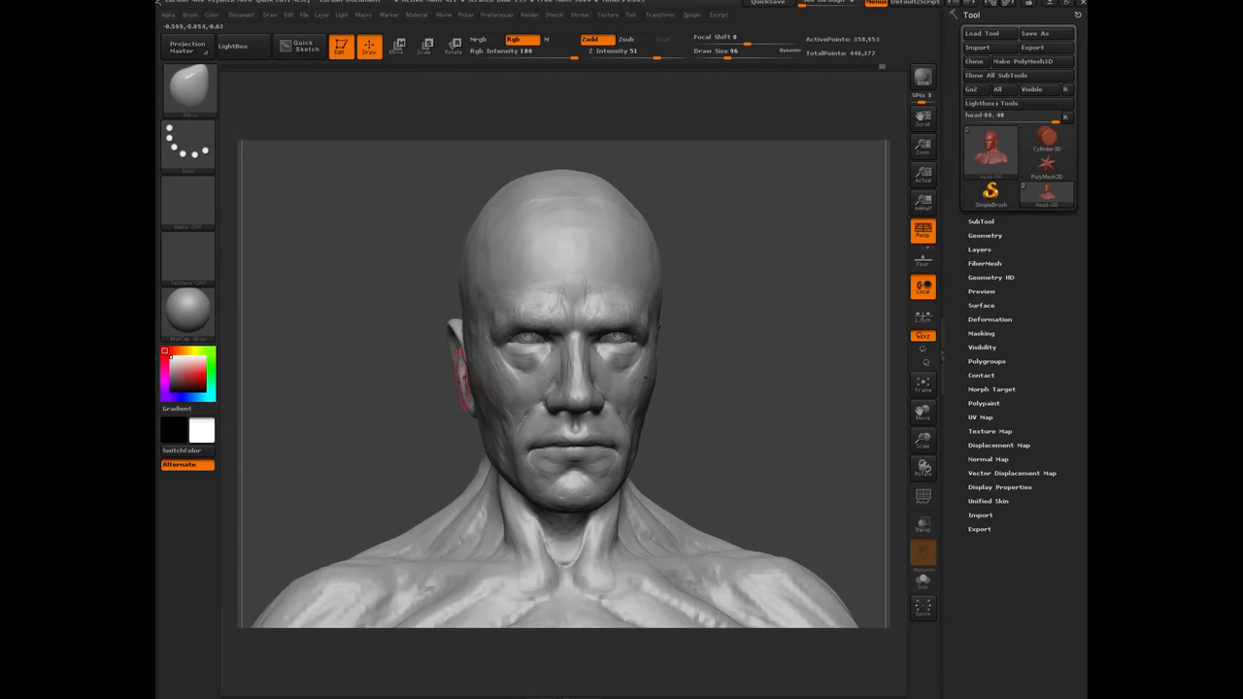
Refine the side of the face, the jawline and the underside of the chin with the Move brush.
left_click_drag(401, 412, 533, 450)
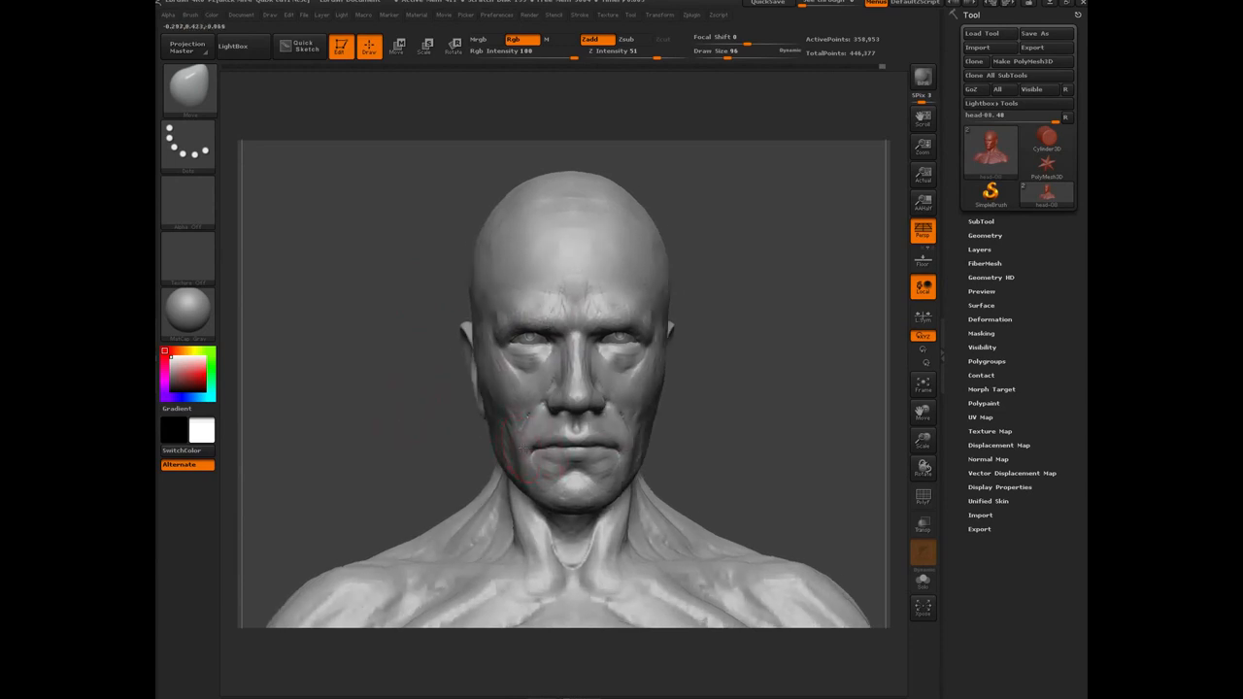
left_click_drag(453, 458, 555, 508)
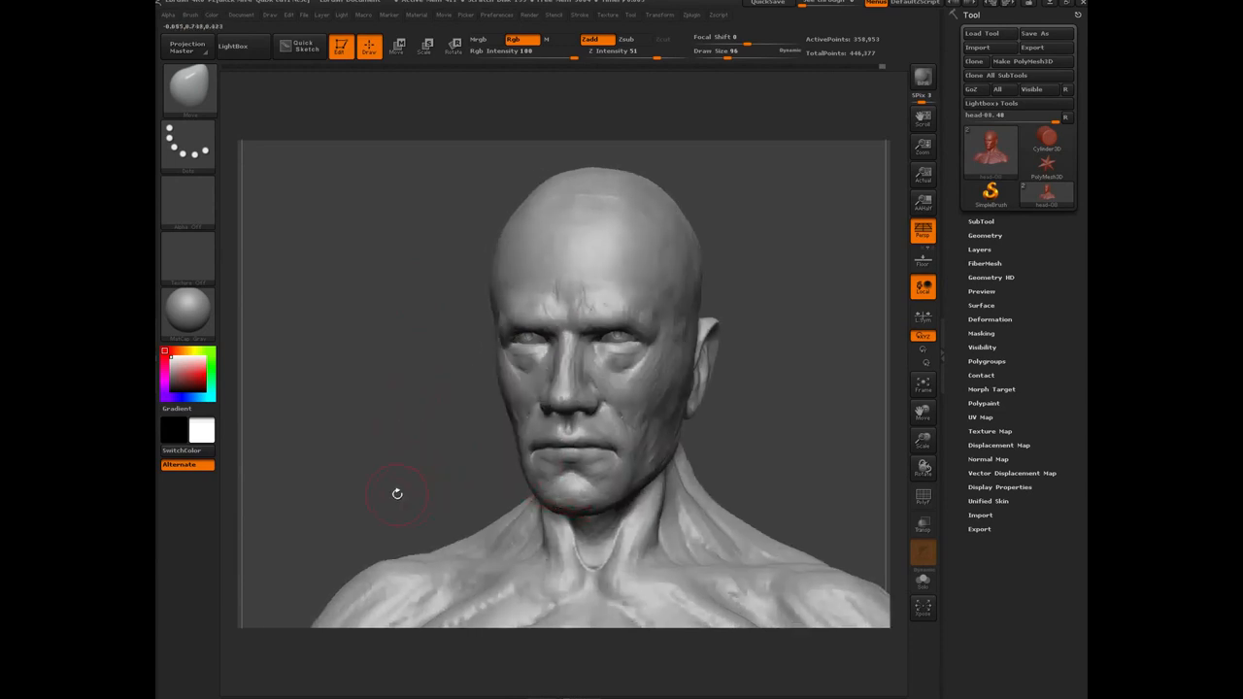
left_click_drag(396, 493, 577, 517)
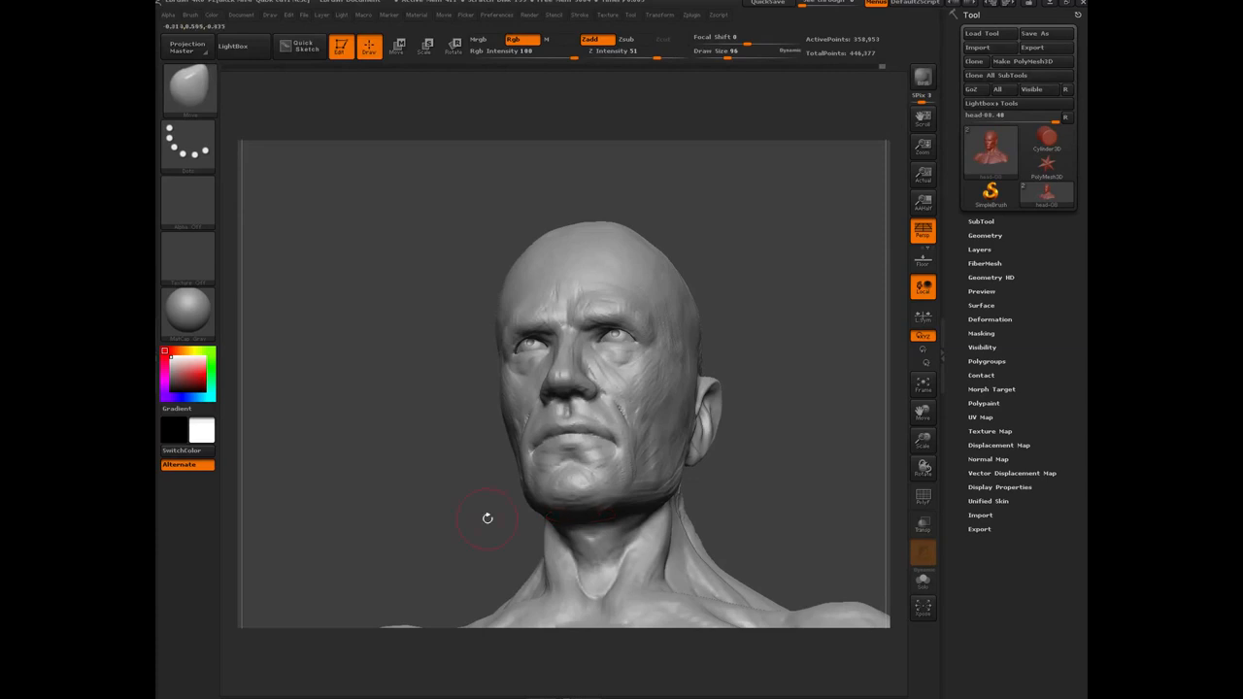
left_click_drag(464, 503, 590, 521)
mouse_move(447, 494)
left_mouse_down()
mouse_move(351, 448)
mouse_move(333, 394)
mouse_move(347, 354)
mouse_move(378, 387)
mouse_move(322, 290)
mouse_move(389, 284)
mouse_move(297, 279)
mouse_move(365, 291)
mouse_move(373, 351)
mouse_move(419, 349)
mouse_move(395, 353)
left_mouse_up()
left_click_drag(350, 394, 405, 417)
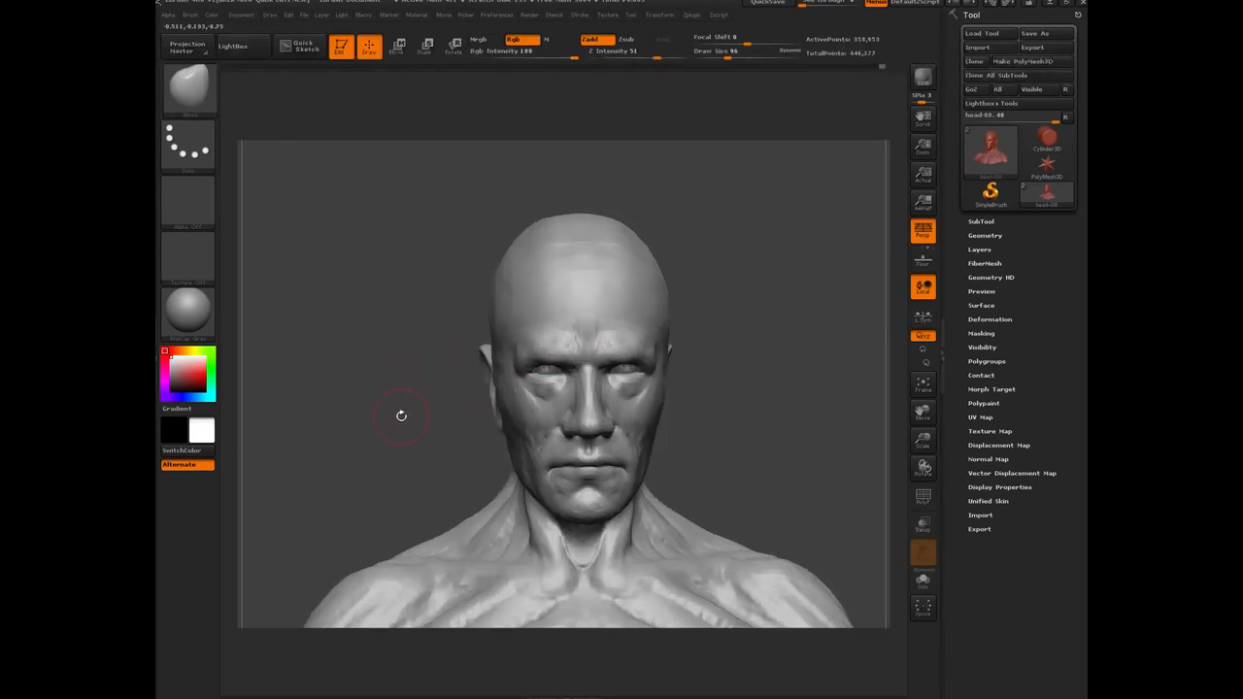
Try carving a scar from the forehead across one eye onto the cheek with Dam_Standard at draw size 72.
key("b")
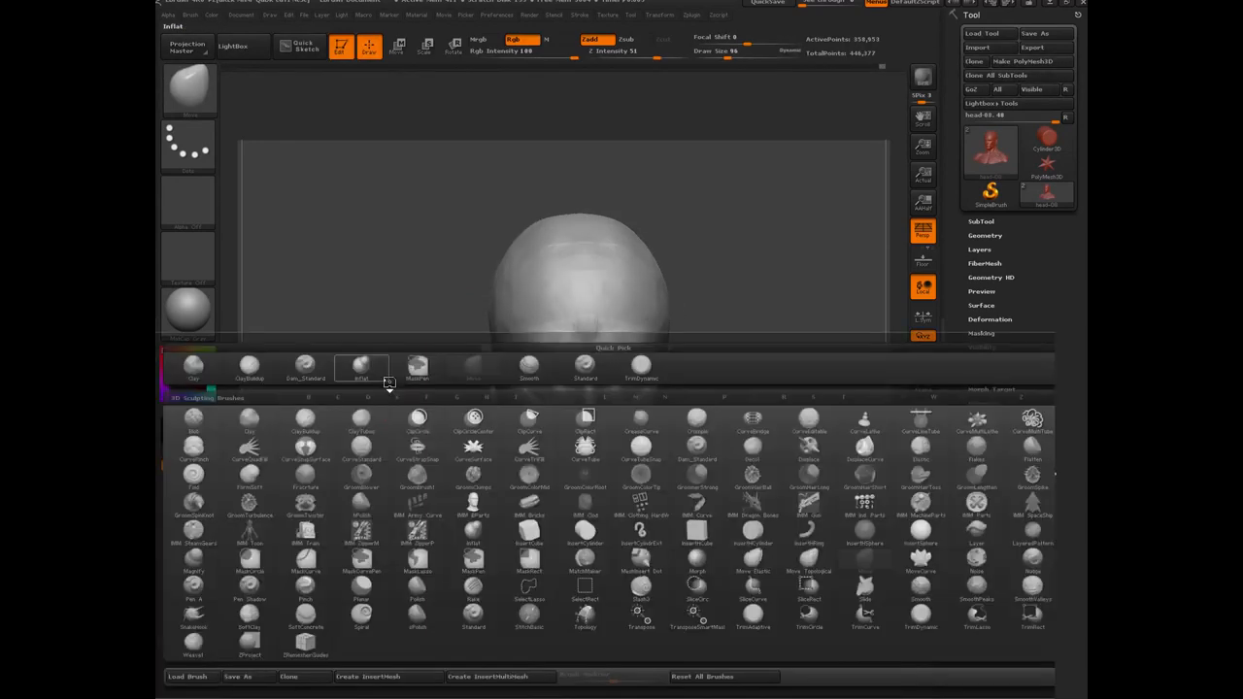
key("d")
key("s")
left_click_drag(380, 331, 412, 318)
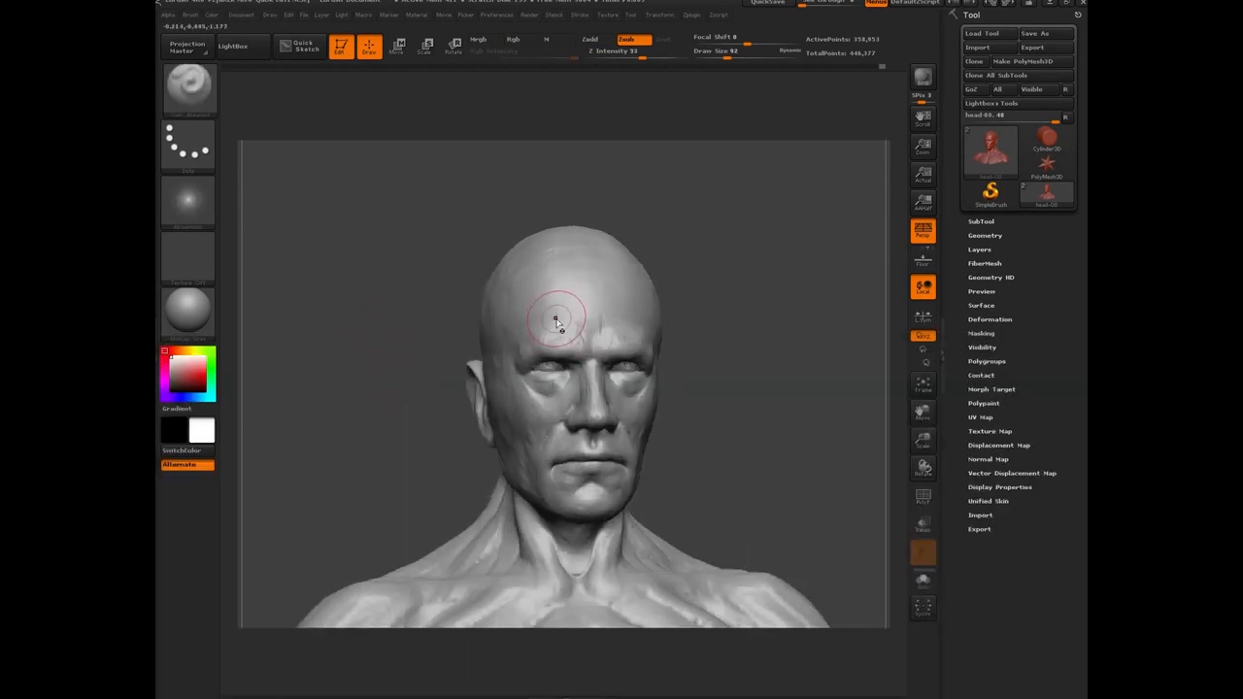
key("bracketleft")
key("bracketleft")
left_click_drag(569, 269, 538, 421)
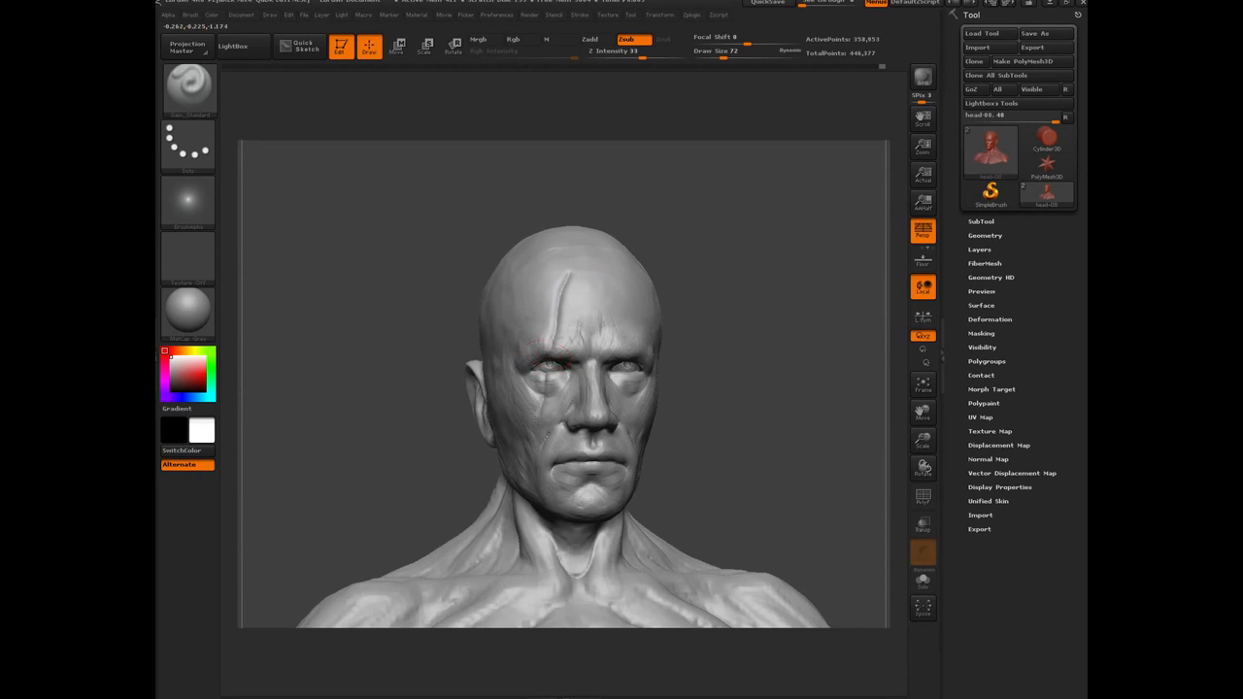
Try carving further scar lines down the cheek and around the mouth corner on the same side.
left_click_drag(431, 432, 558, 418)
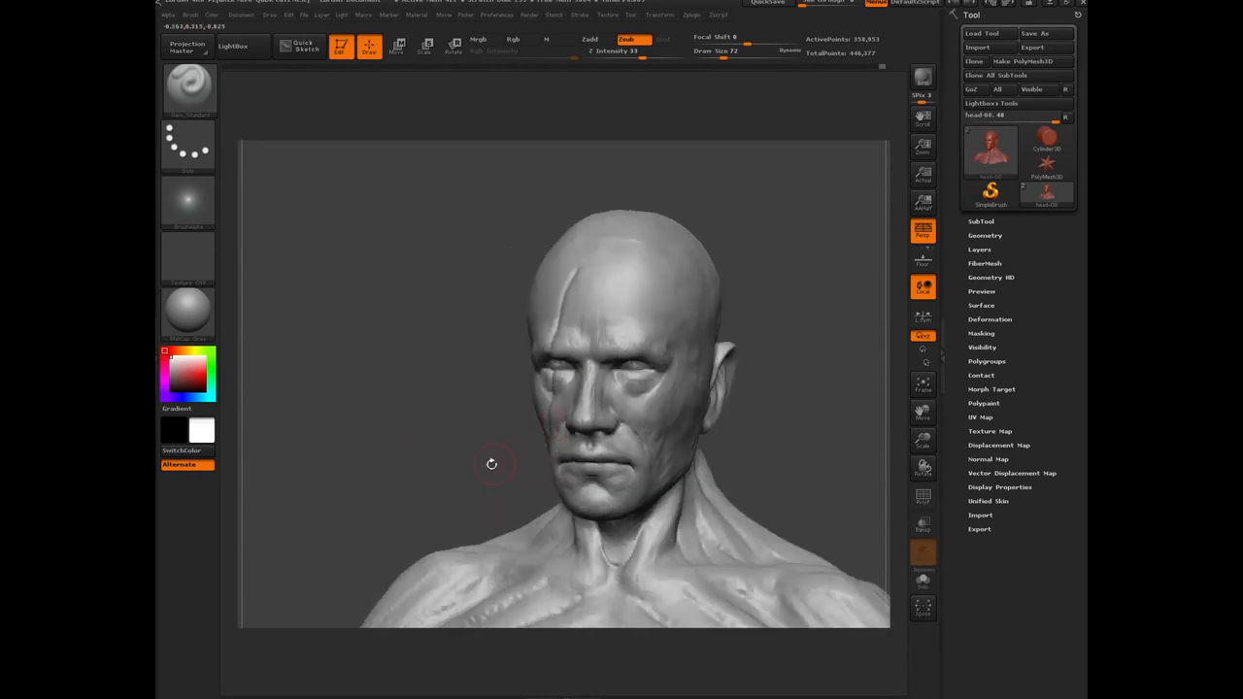
left_click_drag(492, 464, 556, 443)
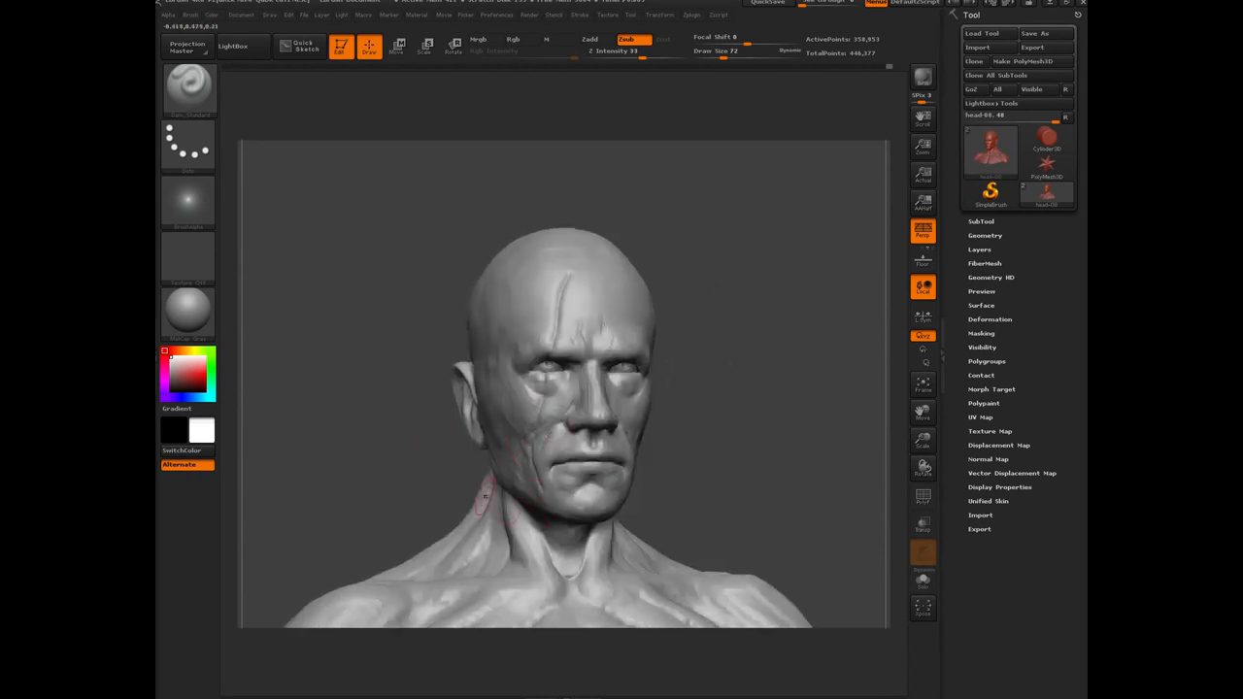
left_click_drag(414, 471, 582, 481)
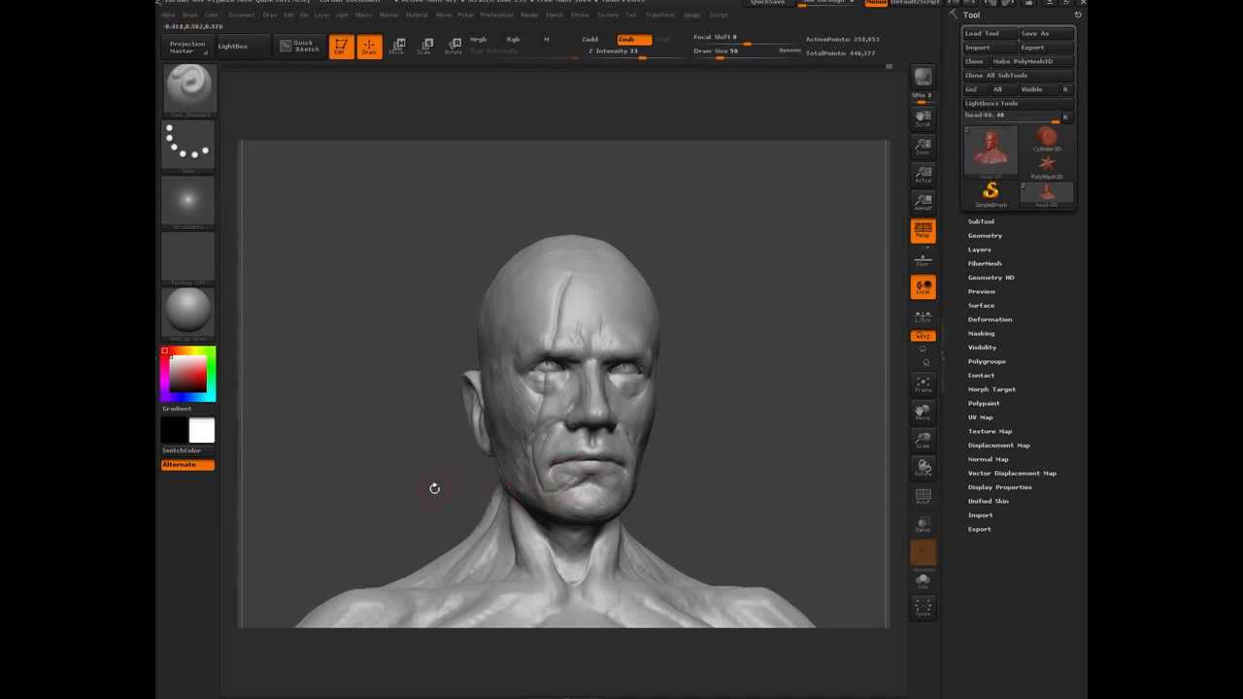
Try adding a second scar line on the forehead at draw size 56, judging the scars from several angles.
left_click_drag(433, 489, 495, 405)
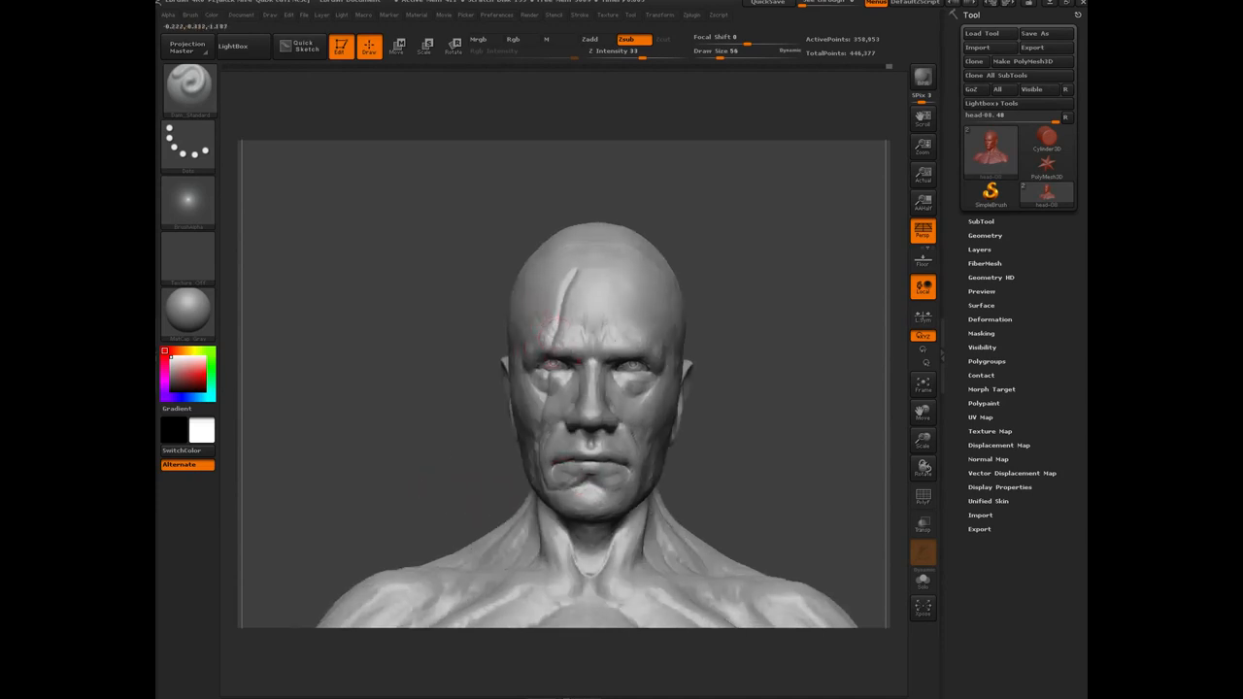
mouse_move(395, 409)
left_mouse_down()
mouse_move(404, 405)
mouse_move(301, 309)
mouse_move(339, 307)
mouse_move(346, 368)
mouse_move(379, 356)
left_mouse_up()
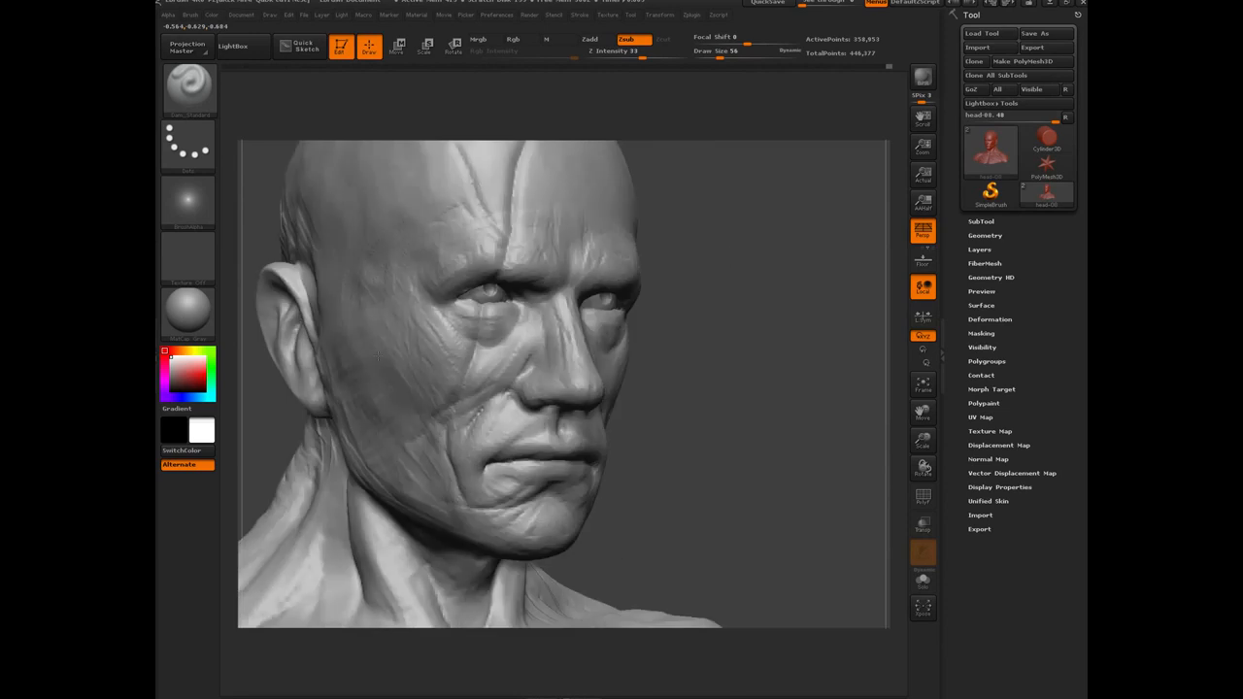
left_click_drag(379, 356, 370, 316)
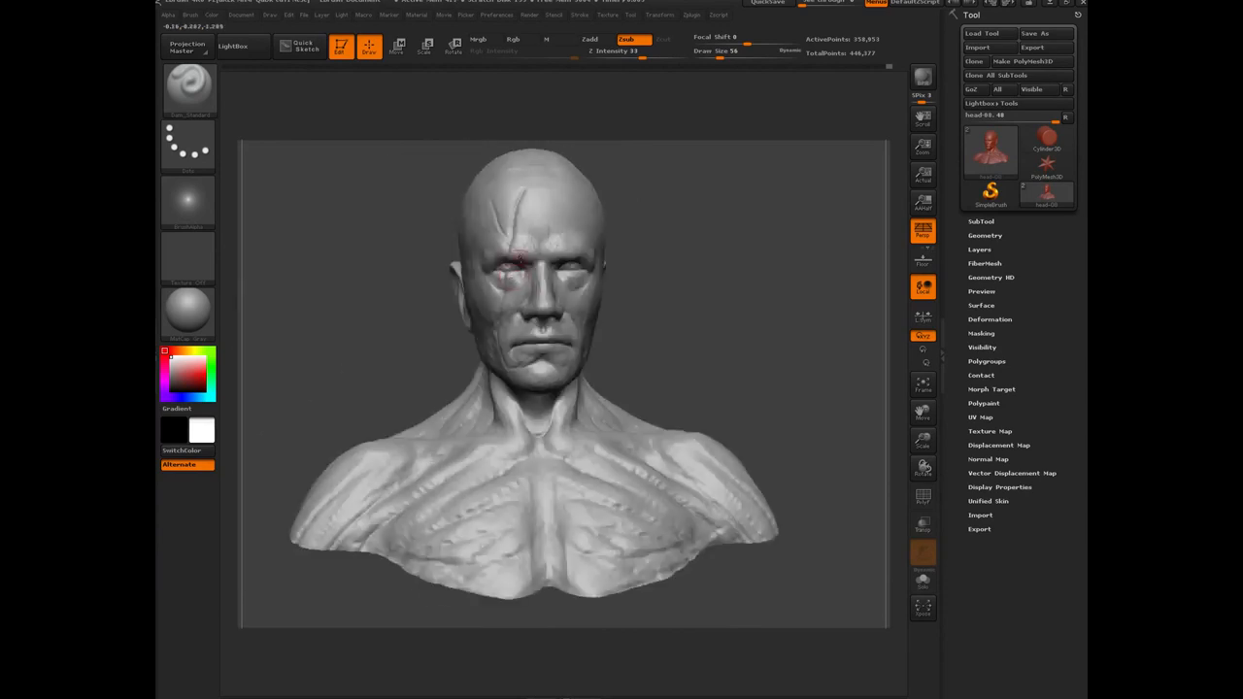
left_click_drag(392, 322, 372, 339)
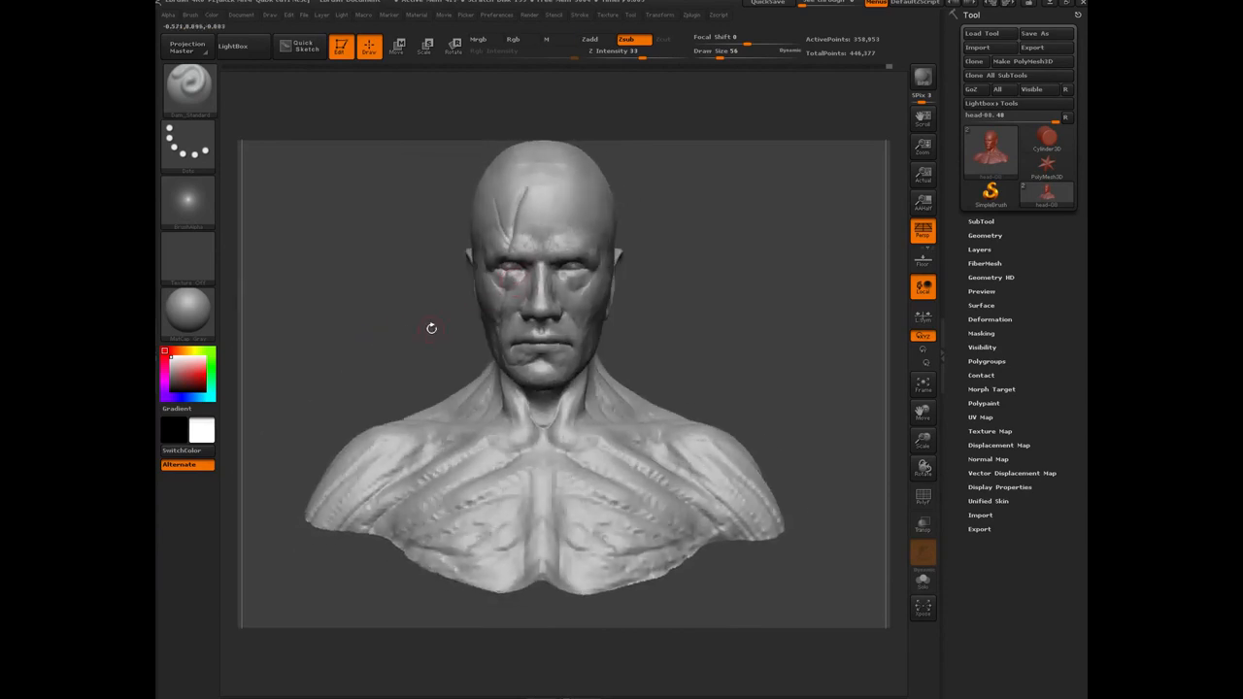
left_click_drag(363, 296, 376, 384, "alt")
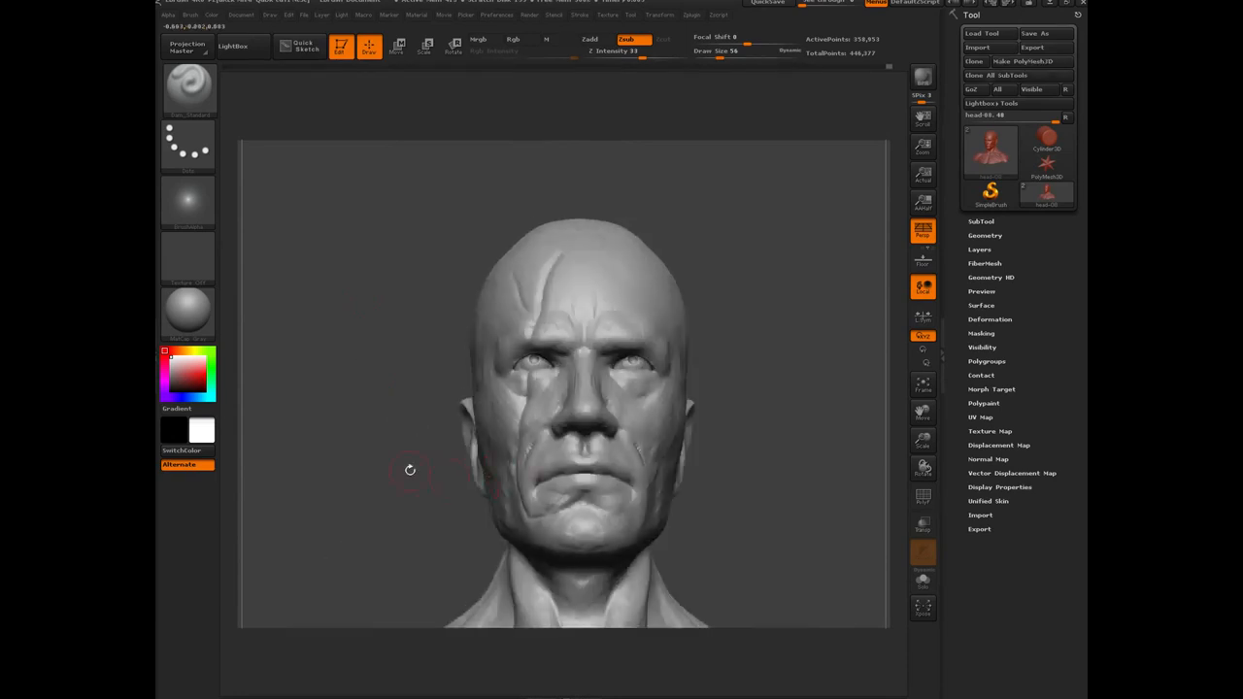
Undo all the carved scar strokes on the forehead, eye, cheek and mouth.
left_click_drag(408, 469, 361, 467)
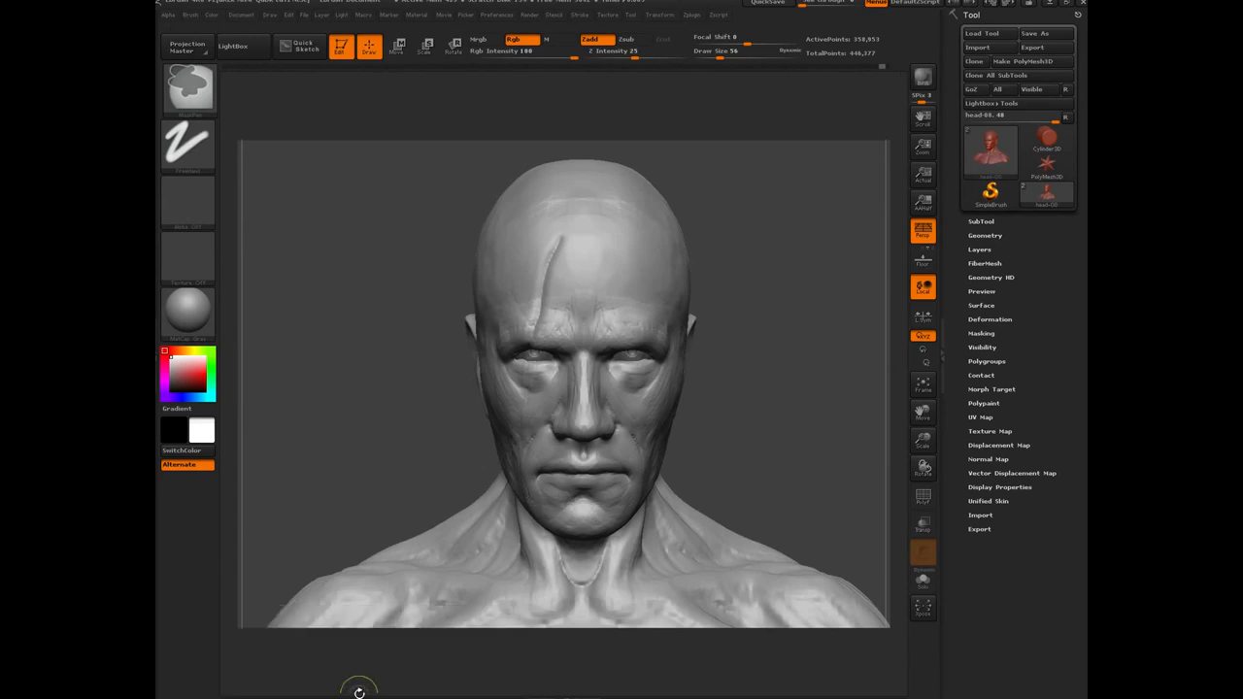
key("ctrl+z")
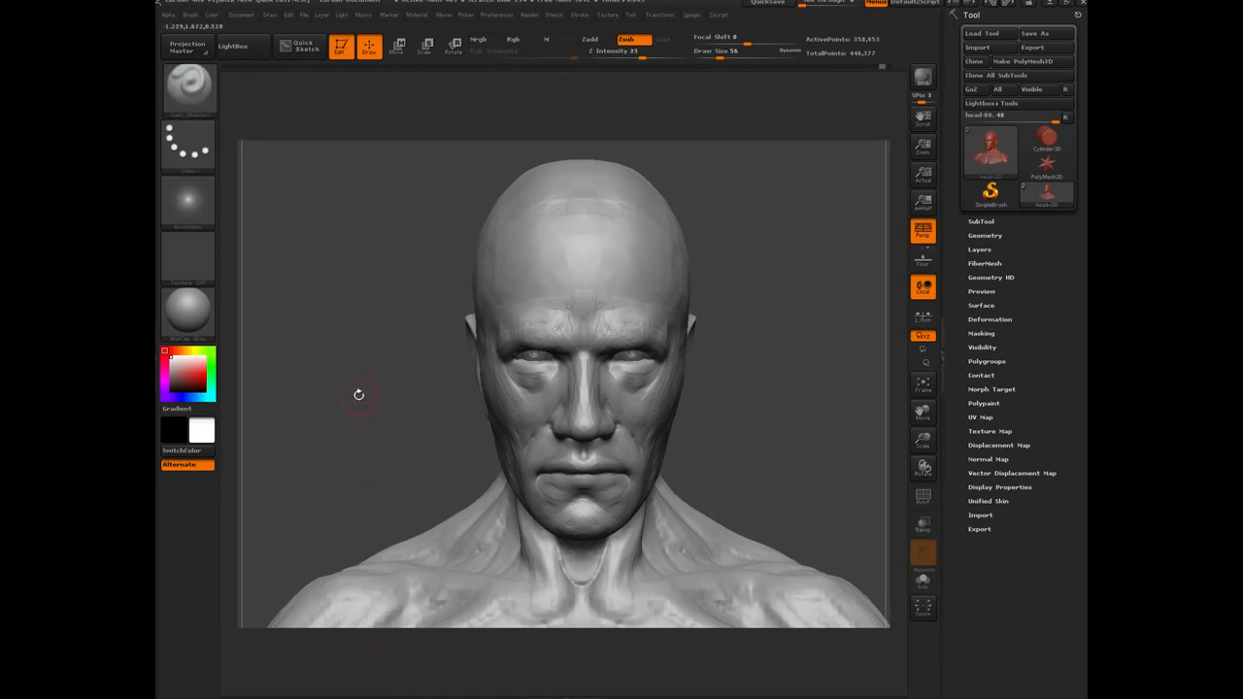
mouse_move(359, 394)
left_mouse_down()
mouse_move(423, 454)
mouse_move(341, 433)
mouse_move(383, 427)
left_mouse_up()
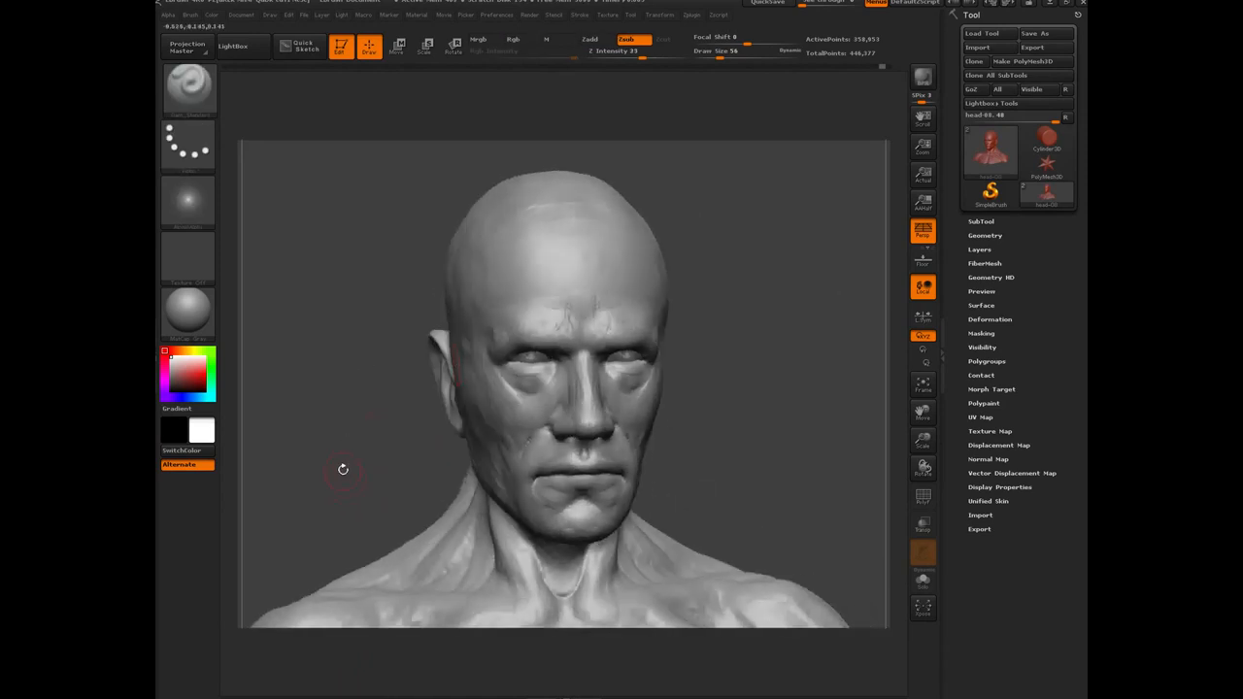
Set the draw size to 100 and review the bust from the front, three-quarter and side views.
mouse_move(343, 469)
left_mouse_down()
mouse_move(349, 445)
mouse_move(385, 454)
mouse_move(392, 495)
left_mouse_up()
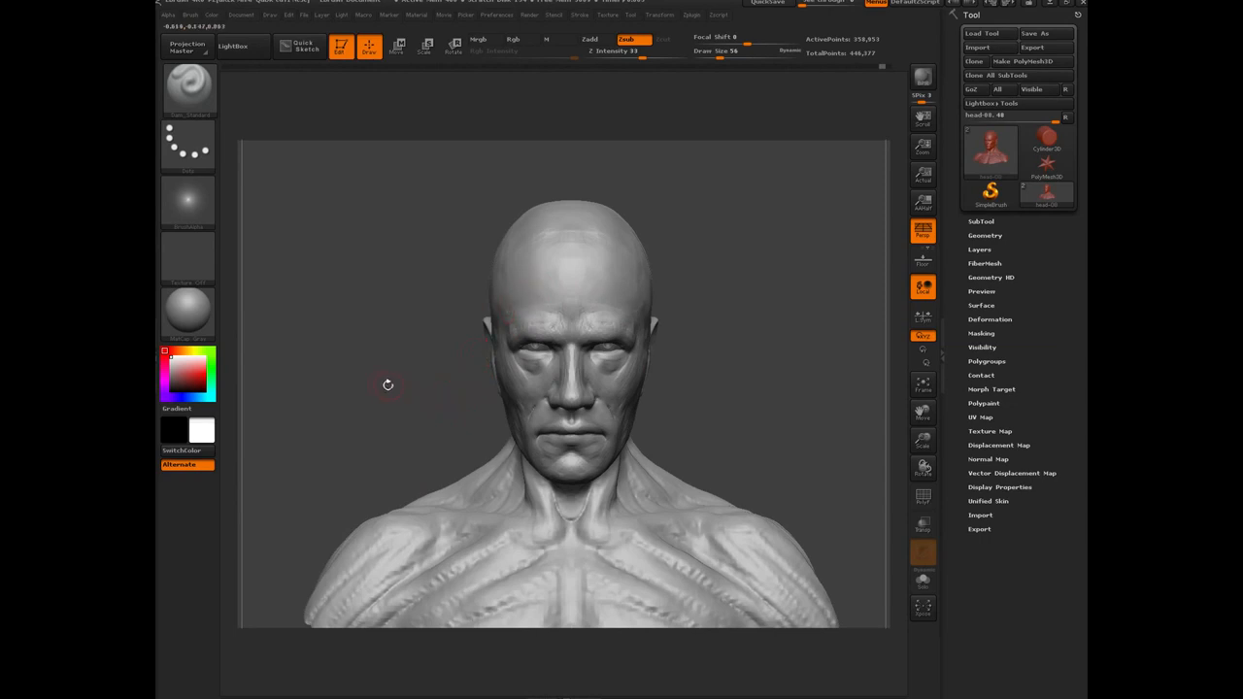
mouse_move(369, 385)
left_mouse_down()
mouse_move(515, 386)
mouse_move(471, 350)
mouse_move(291, 377)
mouse_move(376, 398)
left_mouse_up()
key("bracketright")
key("bracketright")
key("bracketright")
key("bracketright")
key("bracketright")
left_click_drag(360, 360, 386, 363)
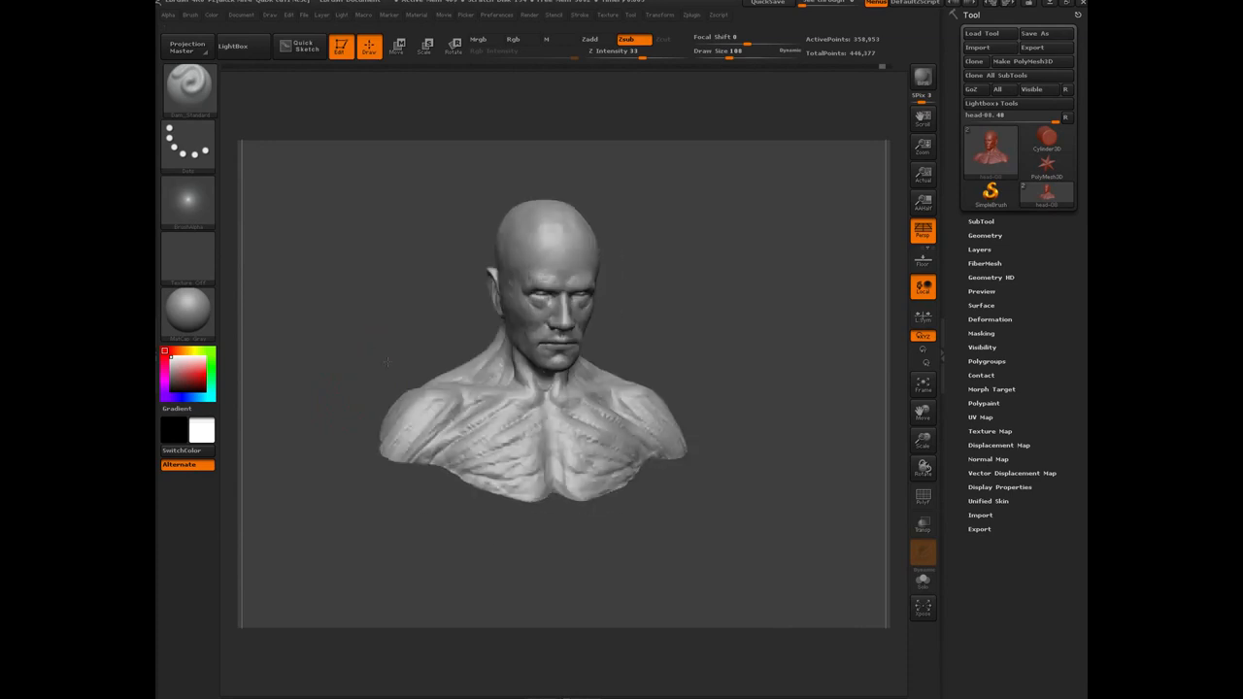
mouse_move(386, 362)
left_mouse_down()
mouse_move(380, 335)
mouse_move(361, 405)
mouse_move(382, 402)
mouse_move(385, 372)
mouse_move(410, 355)
mouse_move(459, 354)
mouse_move(381, 393)
left_mouse_up()
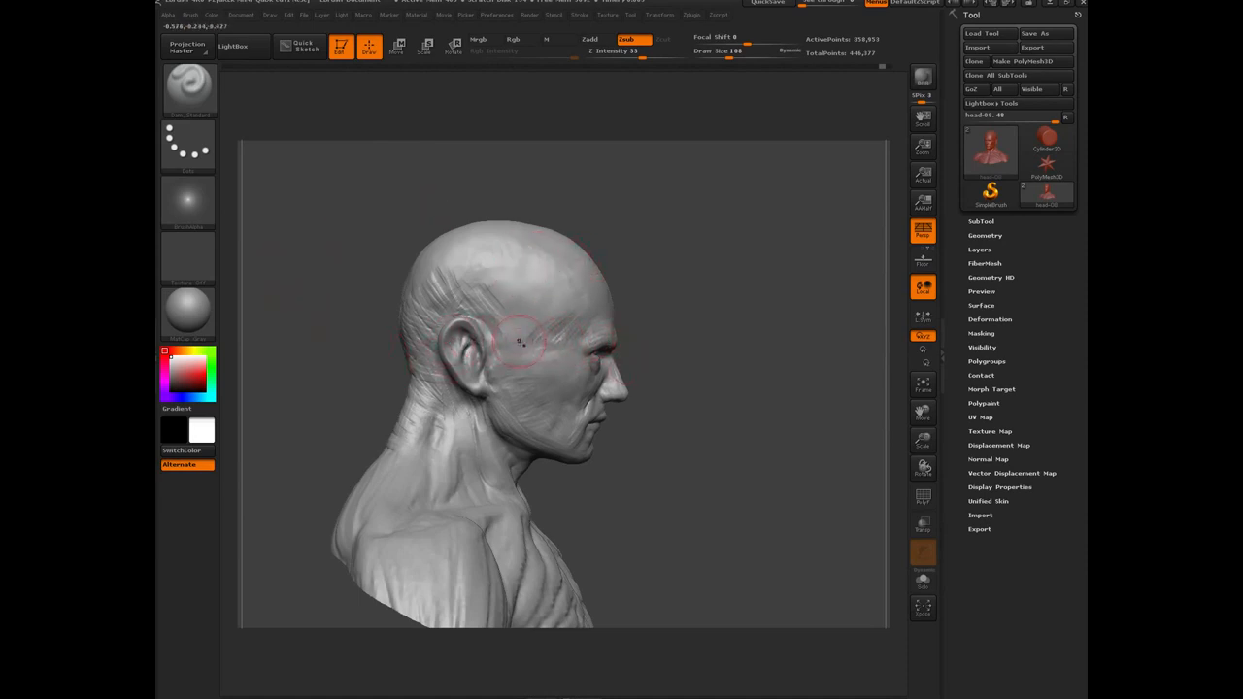
Turn off perspective and check the ear's placement in profile with a horizontal transpose line at brow level and at the nose base.
key("w")
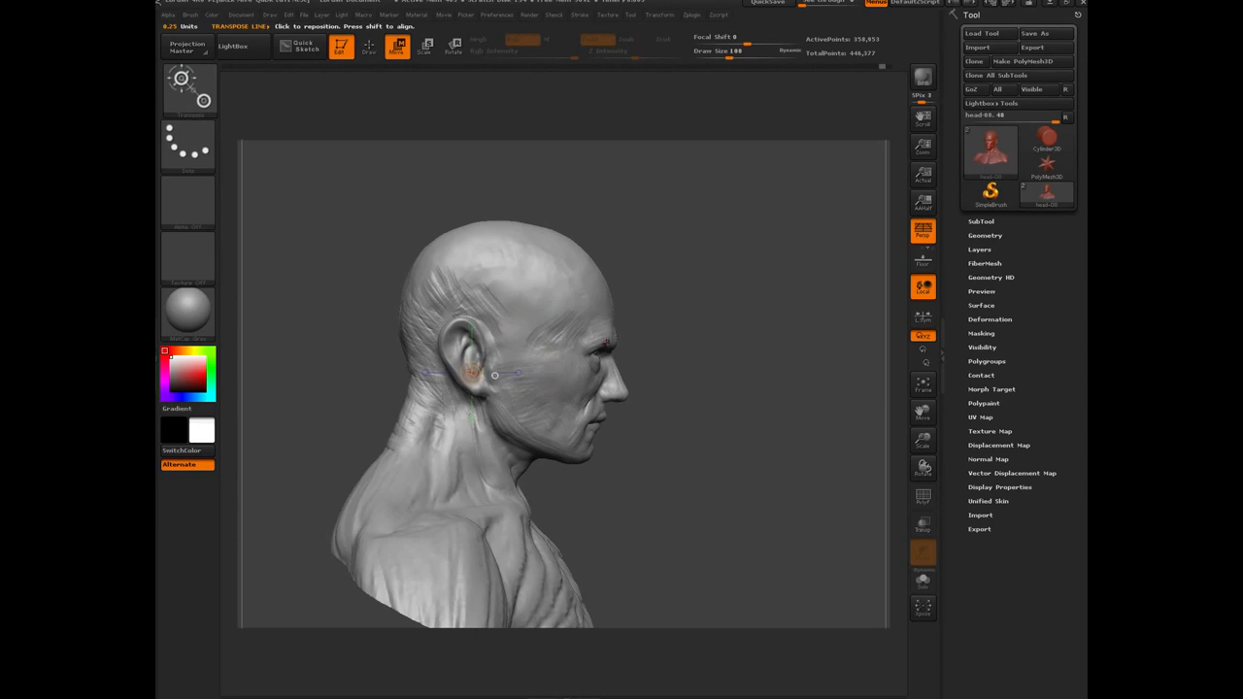
left_click_drag(605, 344, 407, 344)
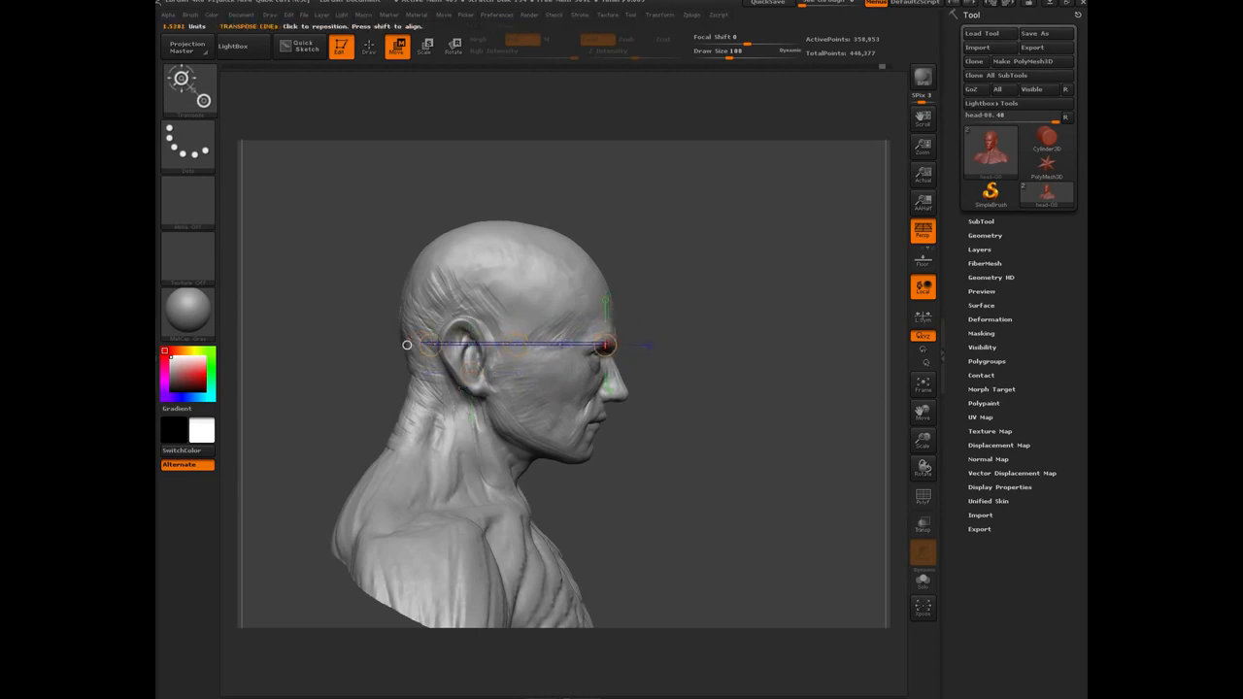
key("p")
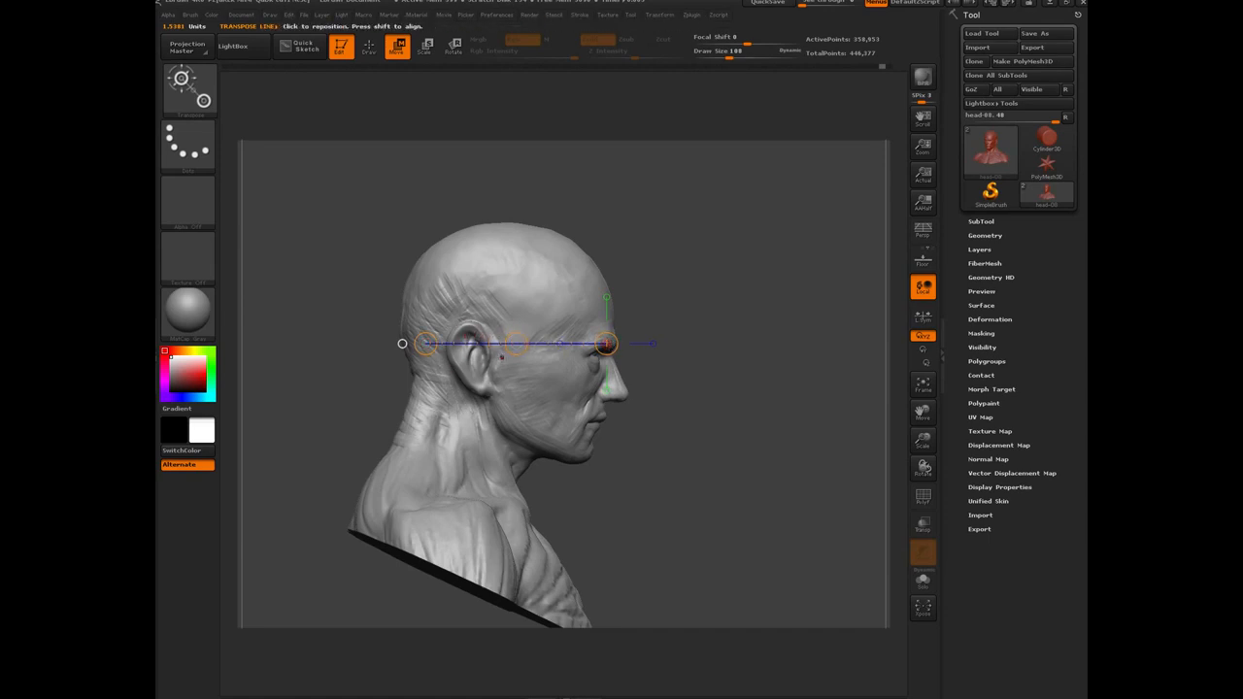
left_click_drag(502, 344, 507, 400)
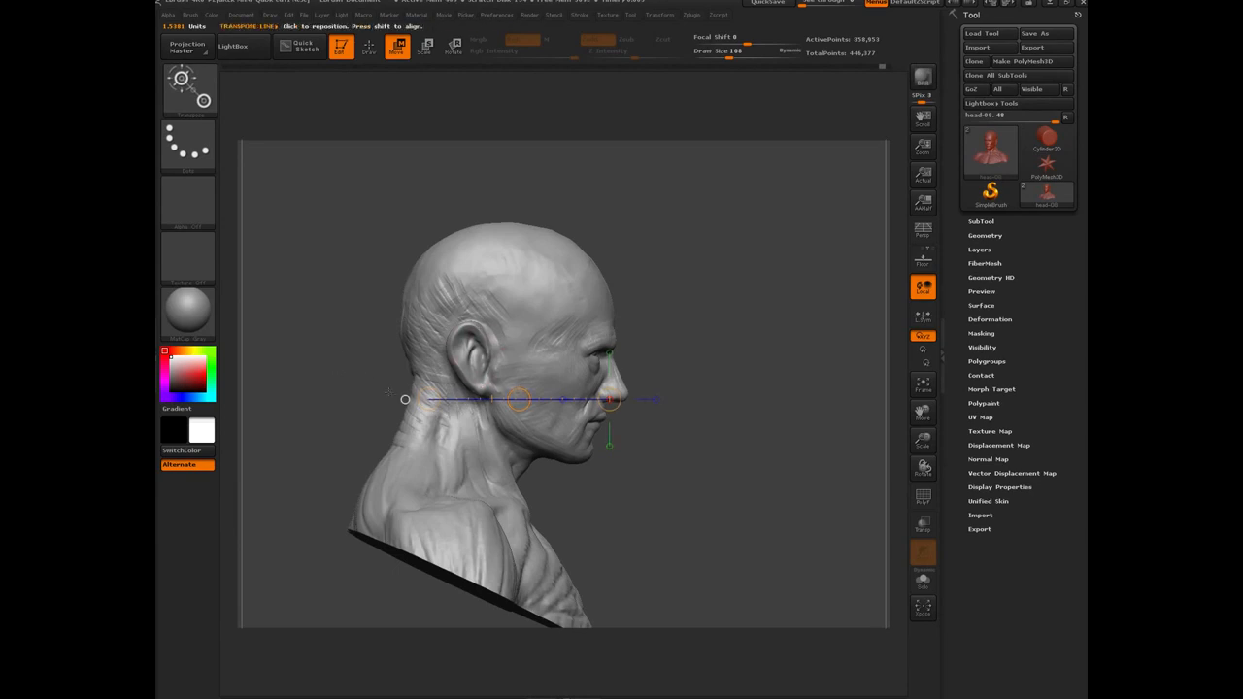
Mask the whole ear, including its back and lobe, and invert the mask so only the ear stays editable.
key("q")
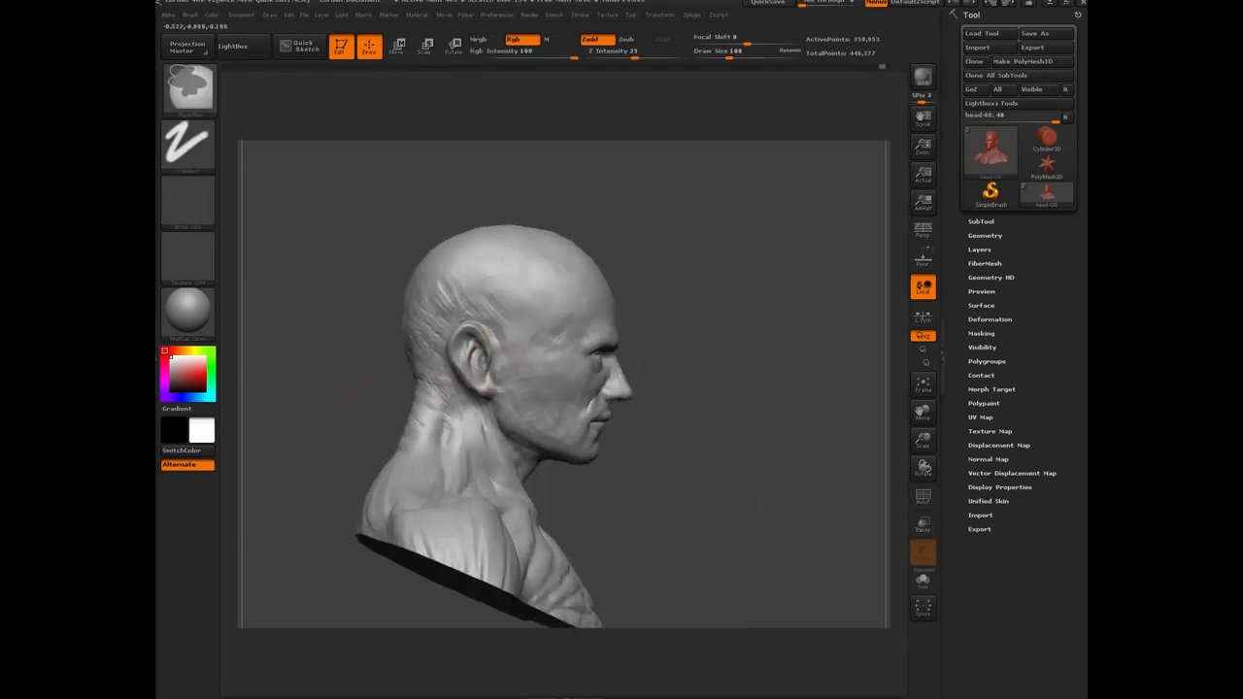
mouse_move(476, 344)
left_mouse_down("ctrl")
mouse_move(484, 356)
mouse_move(474, 337)
mouse_move(457, 349)
mouse_move(484, 379)
left_mouse_up("ctrl")
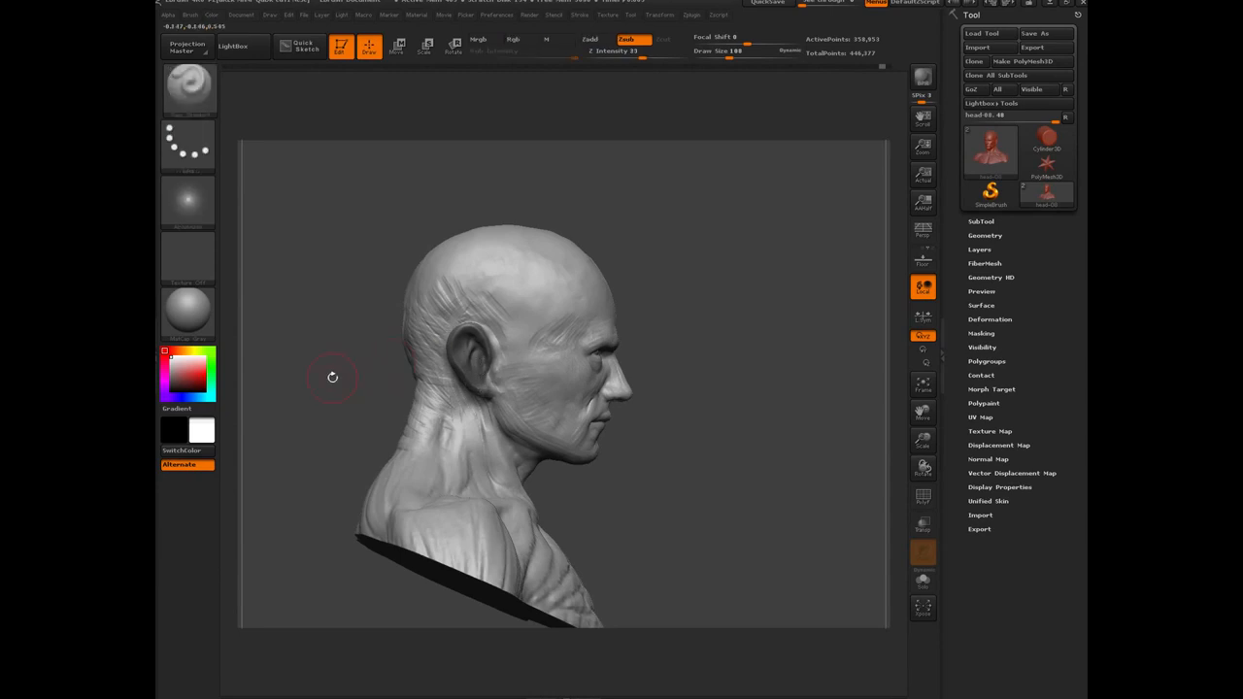
left_click_drag(331, 376, 456, 369)
left_click_drag(496, 333, 478, 374, "ctrl")
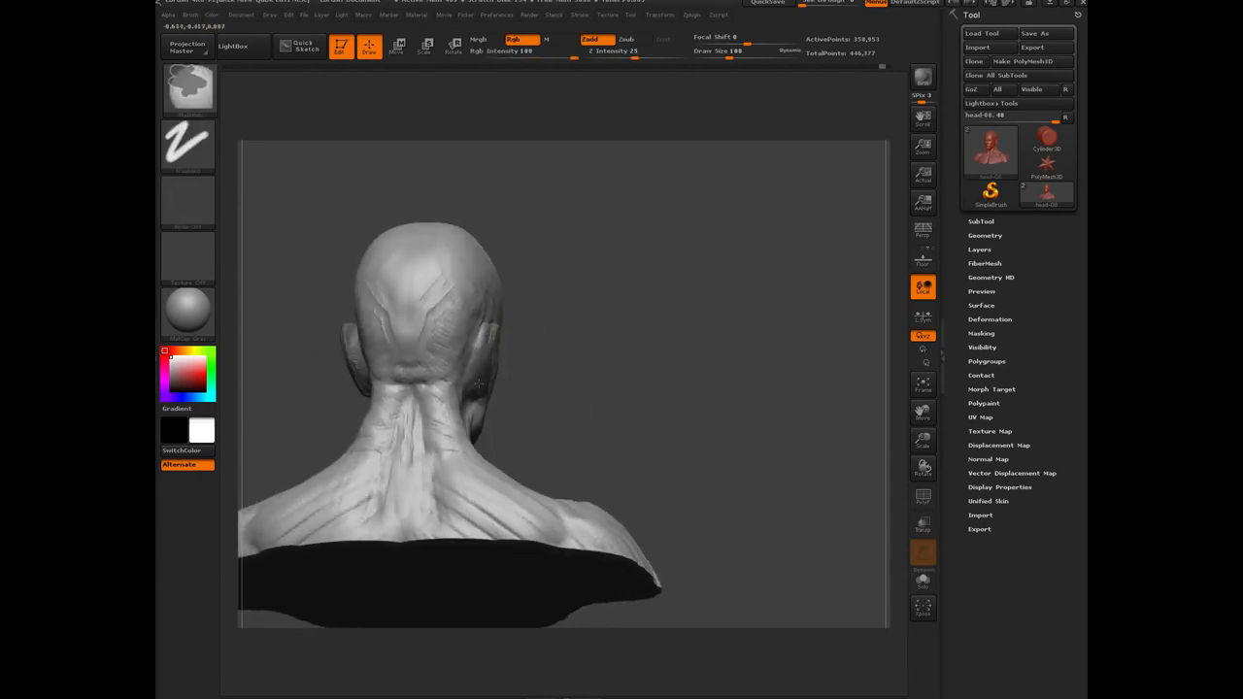
left_click_drag(589, 394, 383, 394)
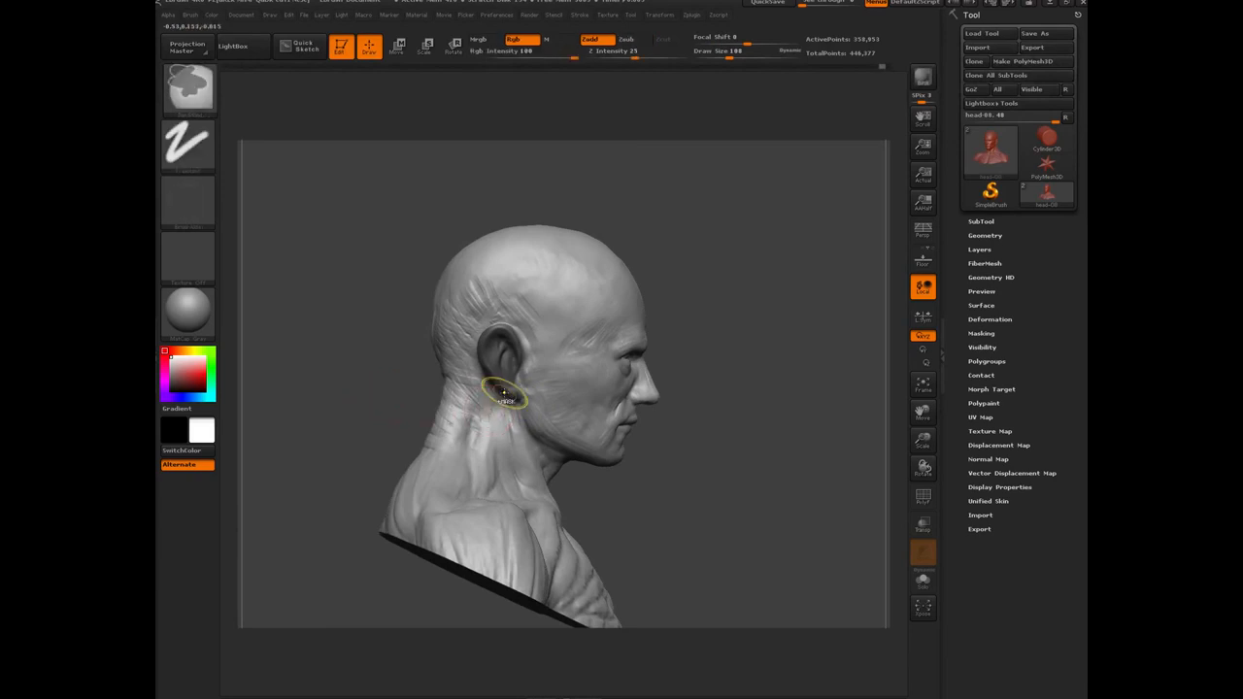
left_click_drag(505, 391, 514, 392, "ctrl")
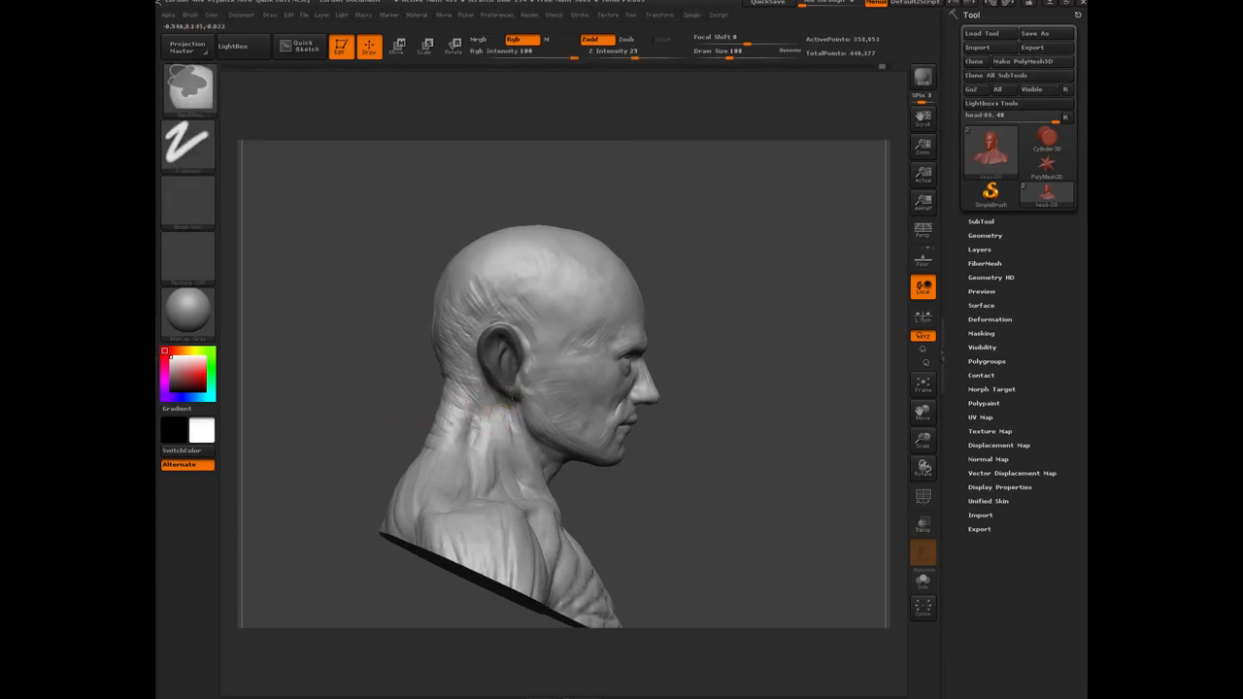
left_click(353, 350, "ctrl")
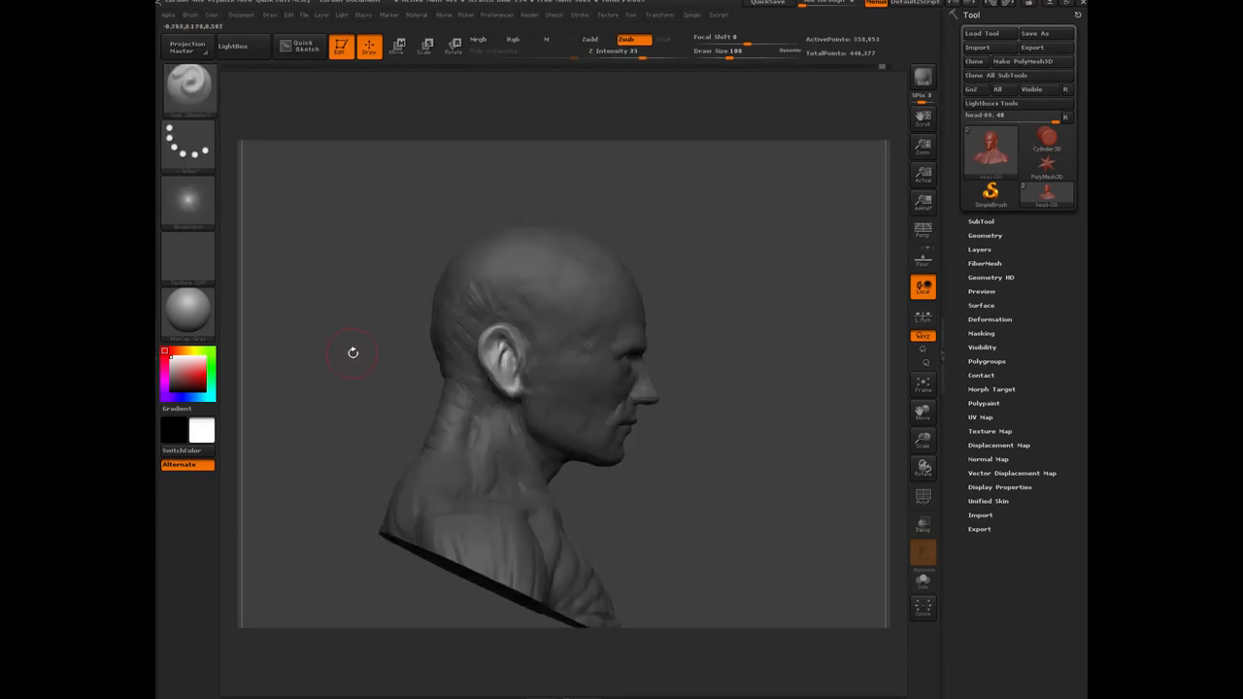
Adjust the ear's scale slightly with a vertical transpose line and compare it with the brow and nose-base levels.
mouse_move(375, 384)
left_mouse_down()
mouse_move(329, 385)
mouse_move(376, 387)
mouse_move(424, 367)
left_mouse_up()
key("e")
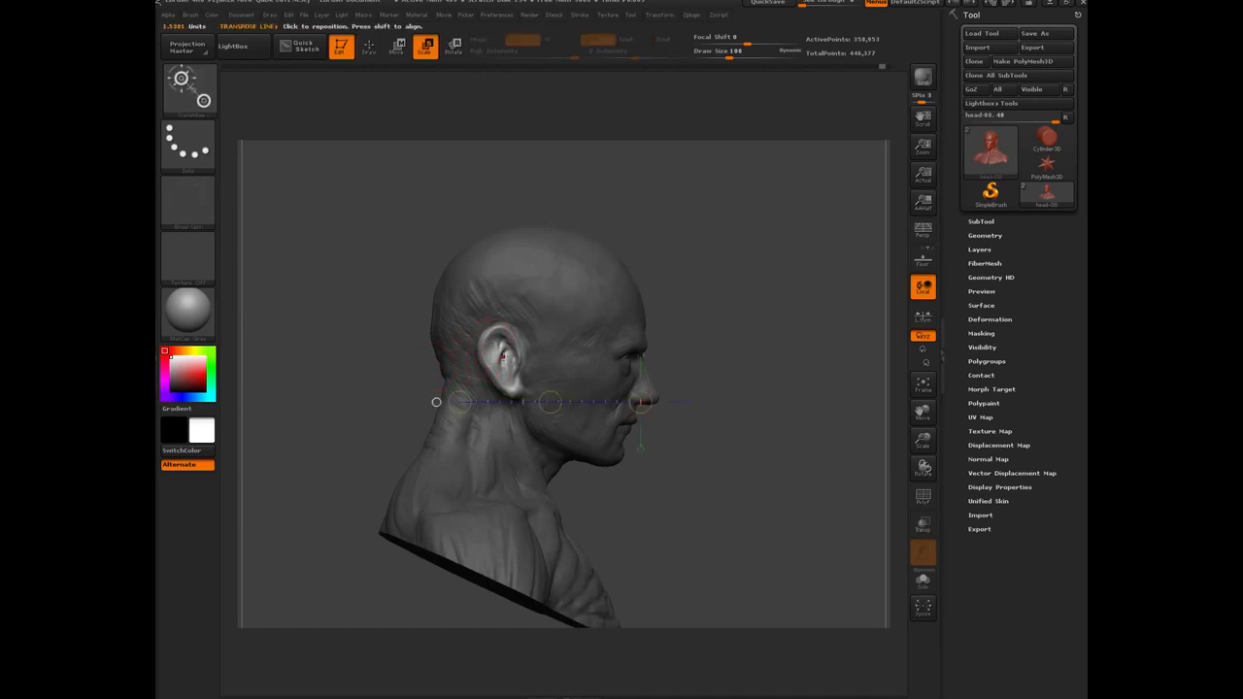
left_click_drag(502, 357, 499, 216)
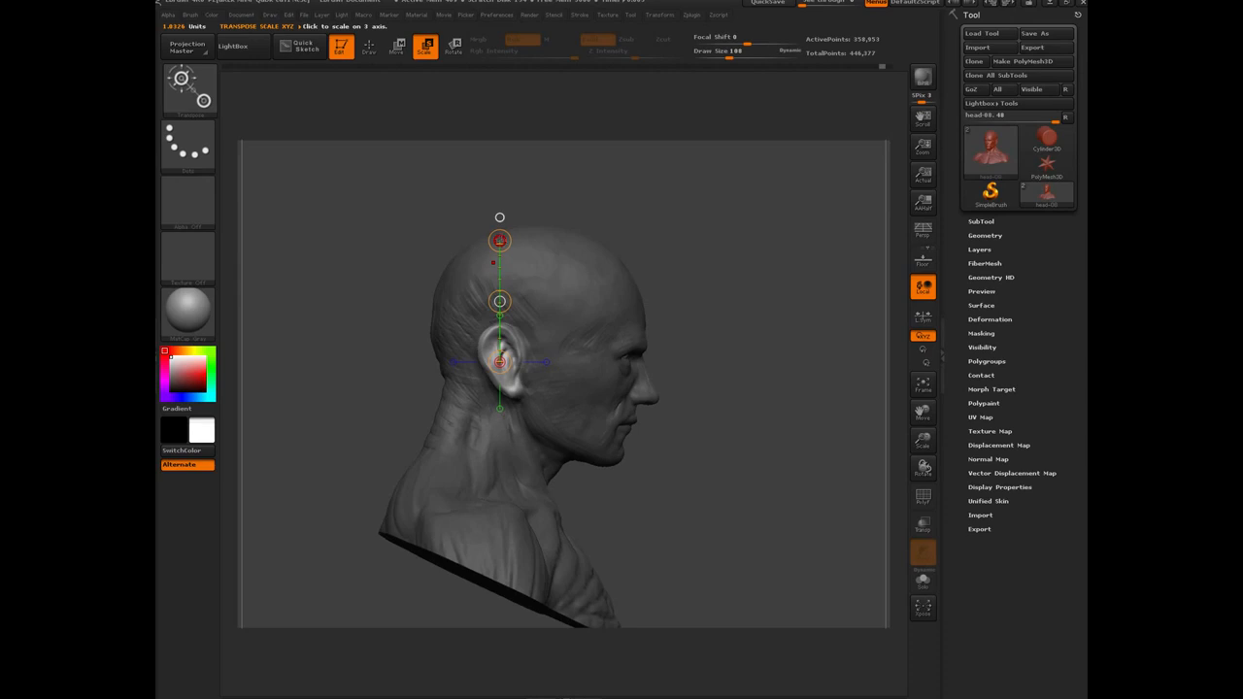
left_click_drag(499, 241, 498, 237)
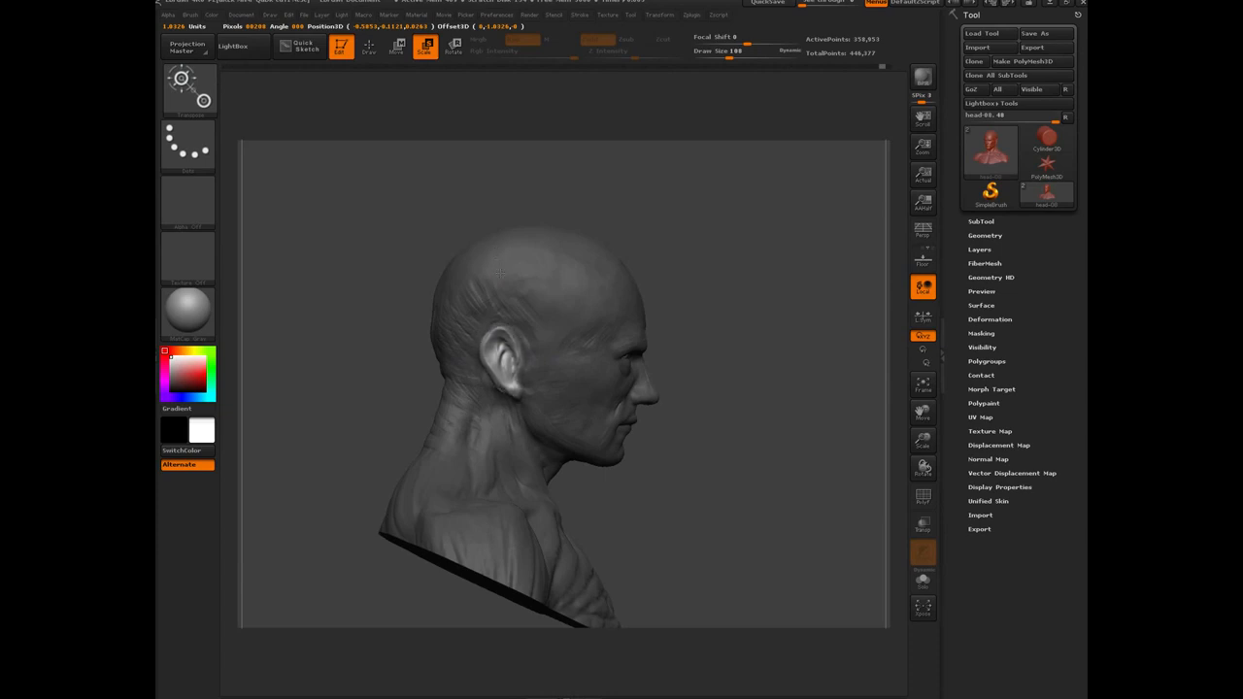
mouse_move(636, 346)
left_mouse_down()
mouse_move(461, 346)
mouse_move(471, 346)
left_mouse_up()
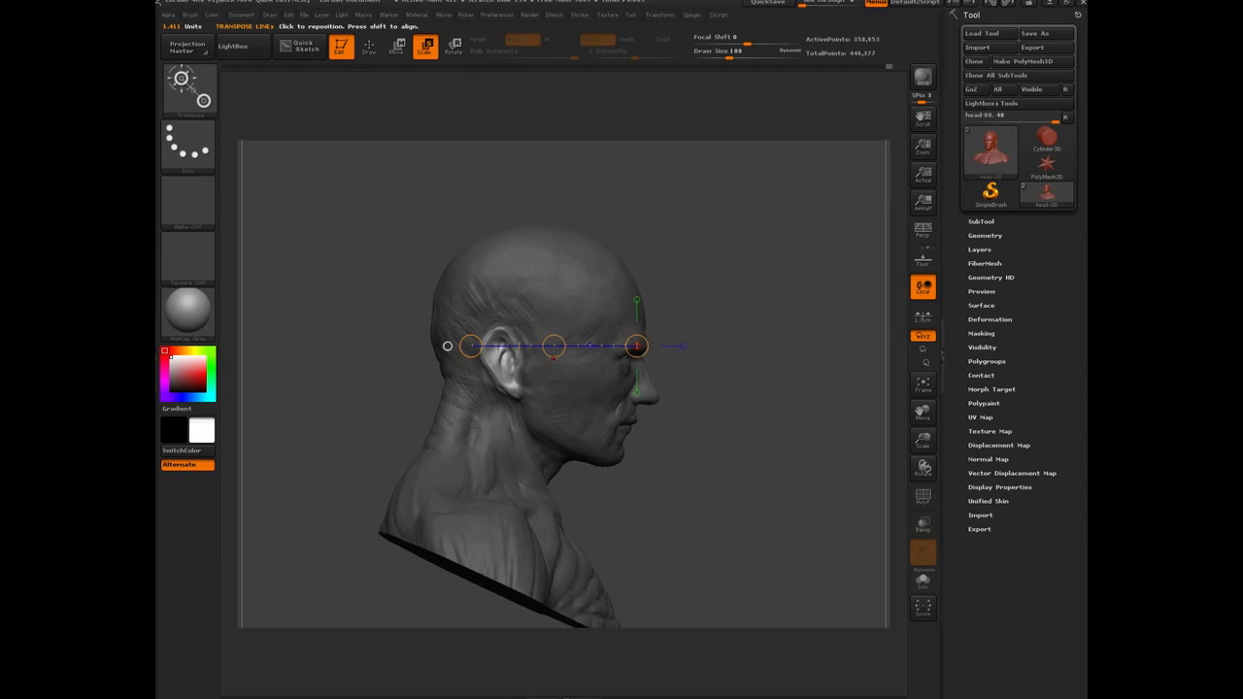
left_click_drag(553, 346, 550, 398)
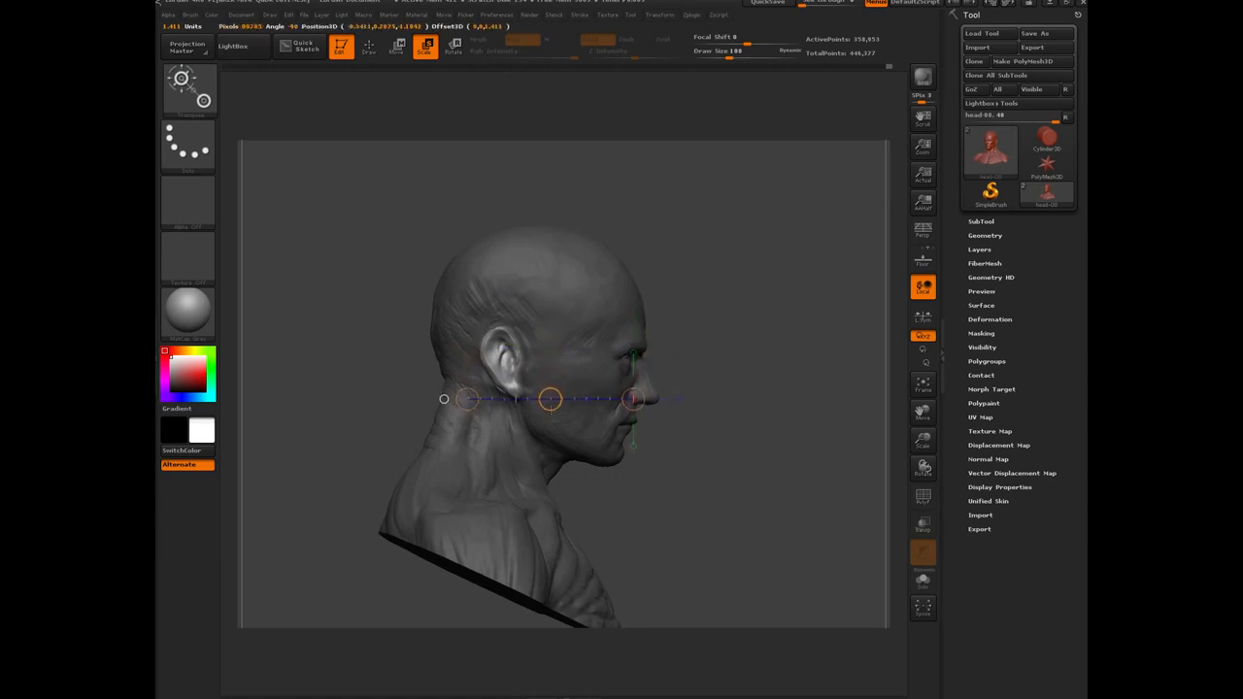
Scale the ear down slightly and move it a little lower, checking its top against the brow level.
left_click_drag(551, 410, 457, 271)
left_click_drag(506, 363, 507, 358)
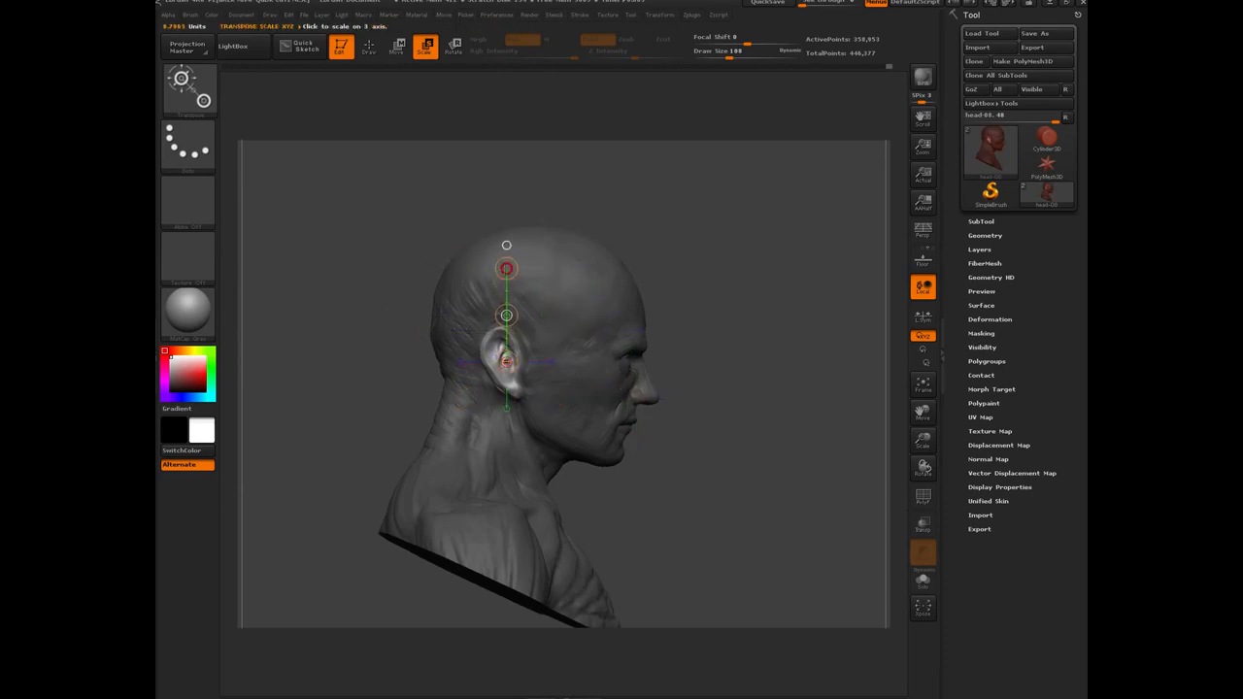
left_click_drag(506, 269, 507, 293)
key("w")
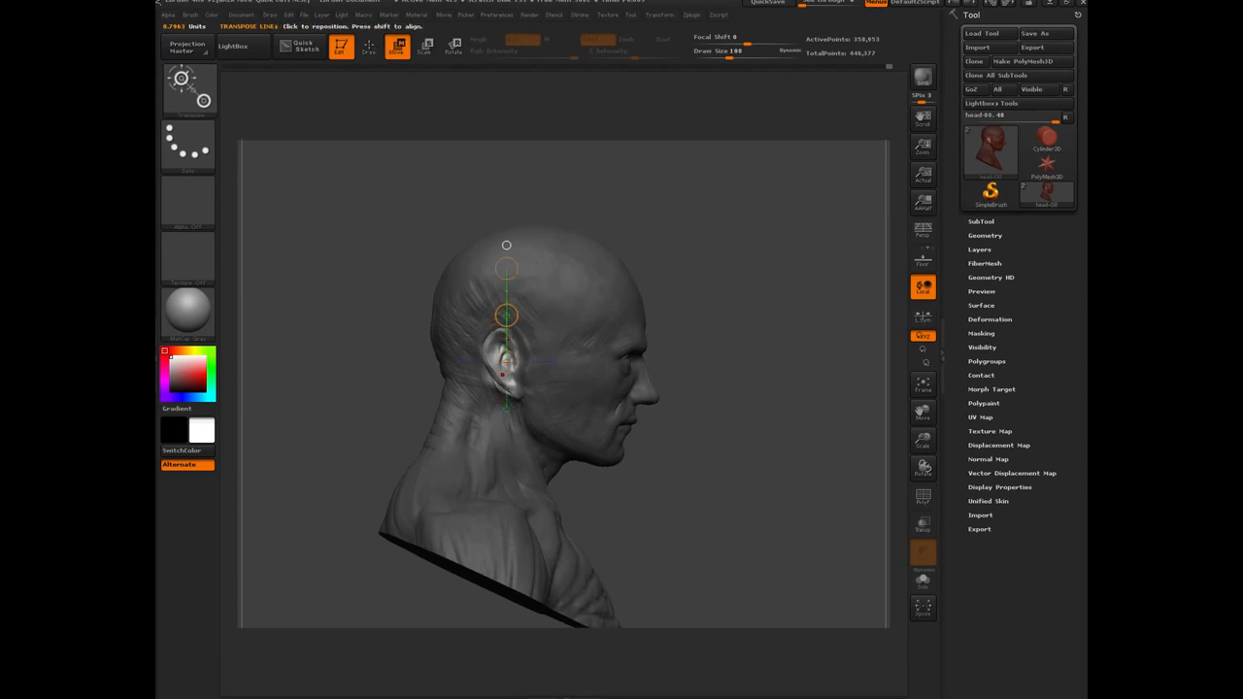
left_click_drag(506, 314, 504, 326)
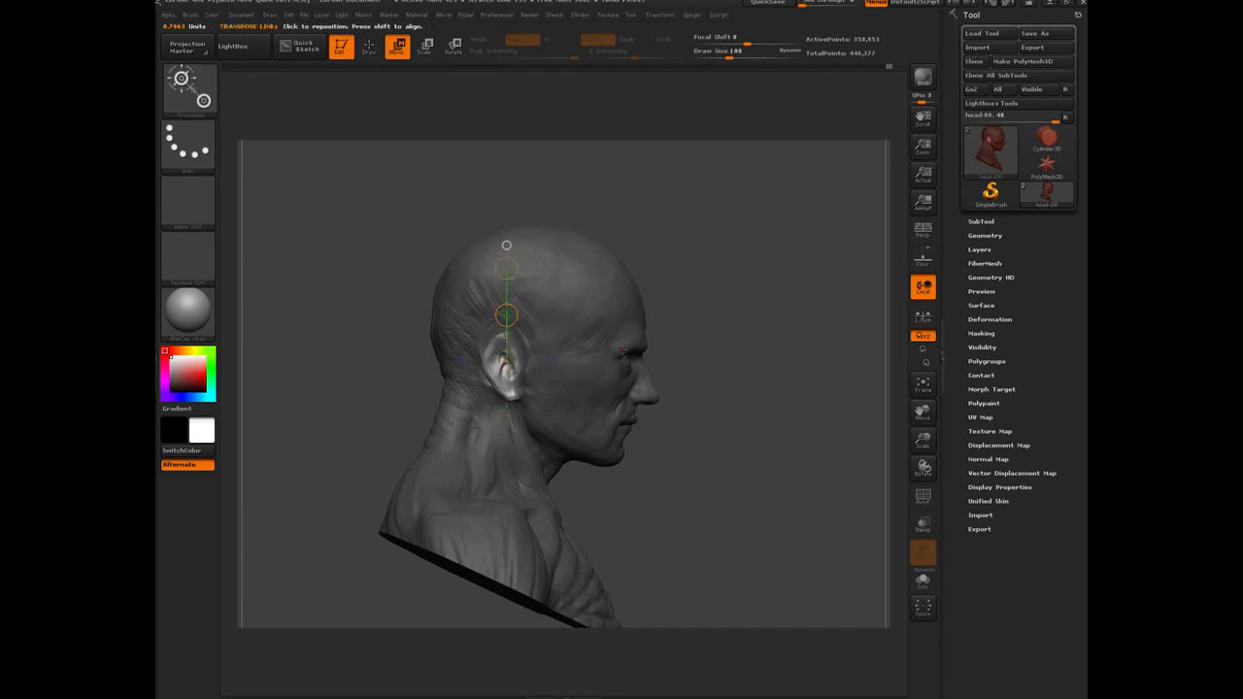
left_click_drag(626, 347, 437, 347)
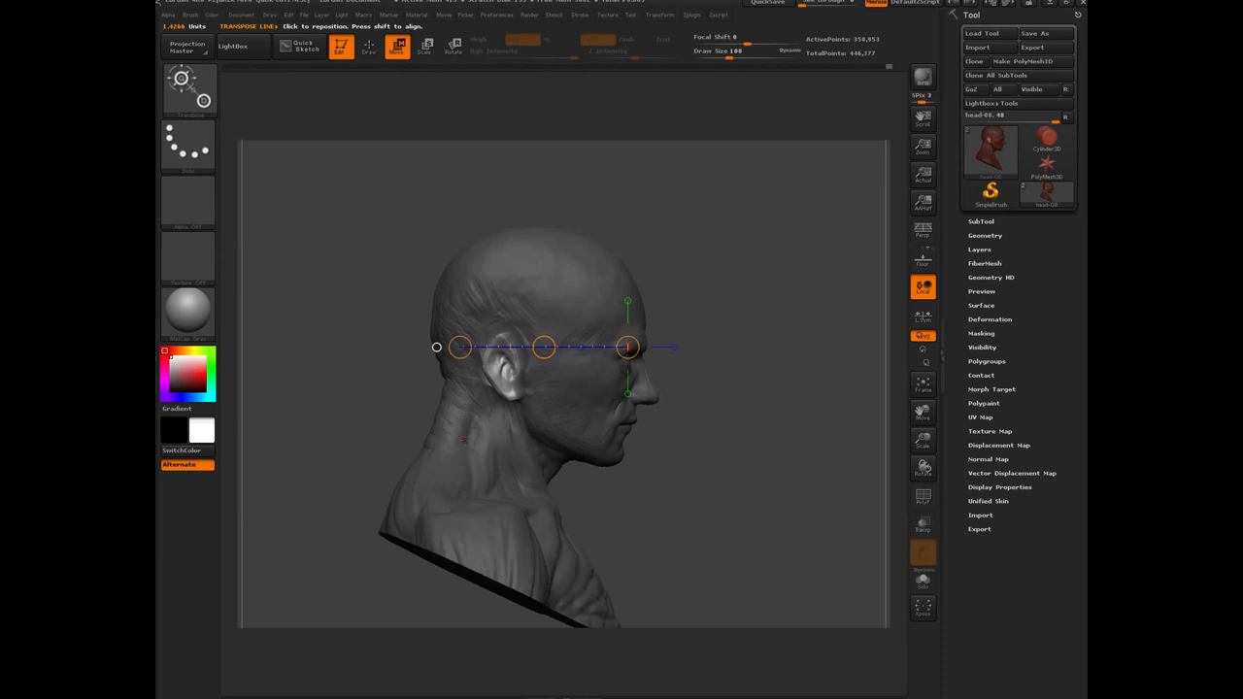
Switch to the Move brush and set its draw size to 96 for shaping the unmasked ear.
key("b")
key("m")
key("v")
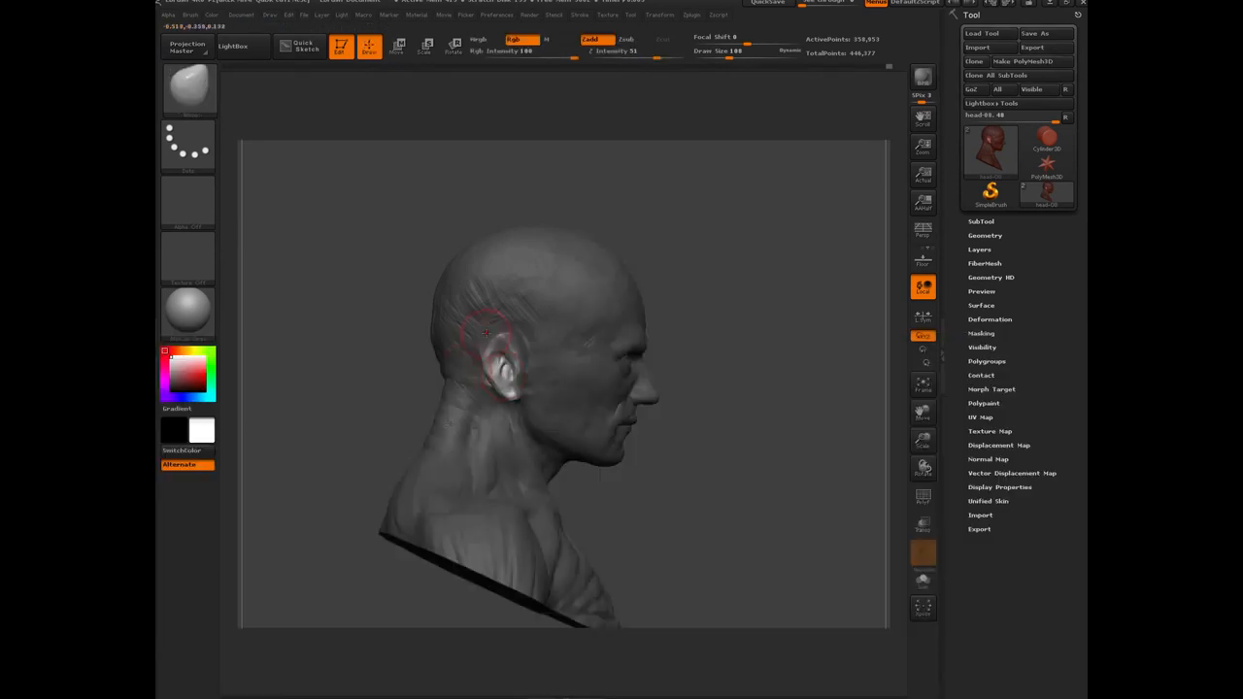
key("bracketright")
key("bracketright")
key("bracketleft")
key("bracketleft")
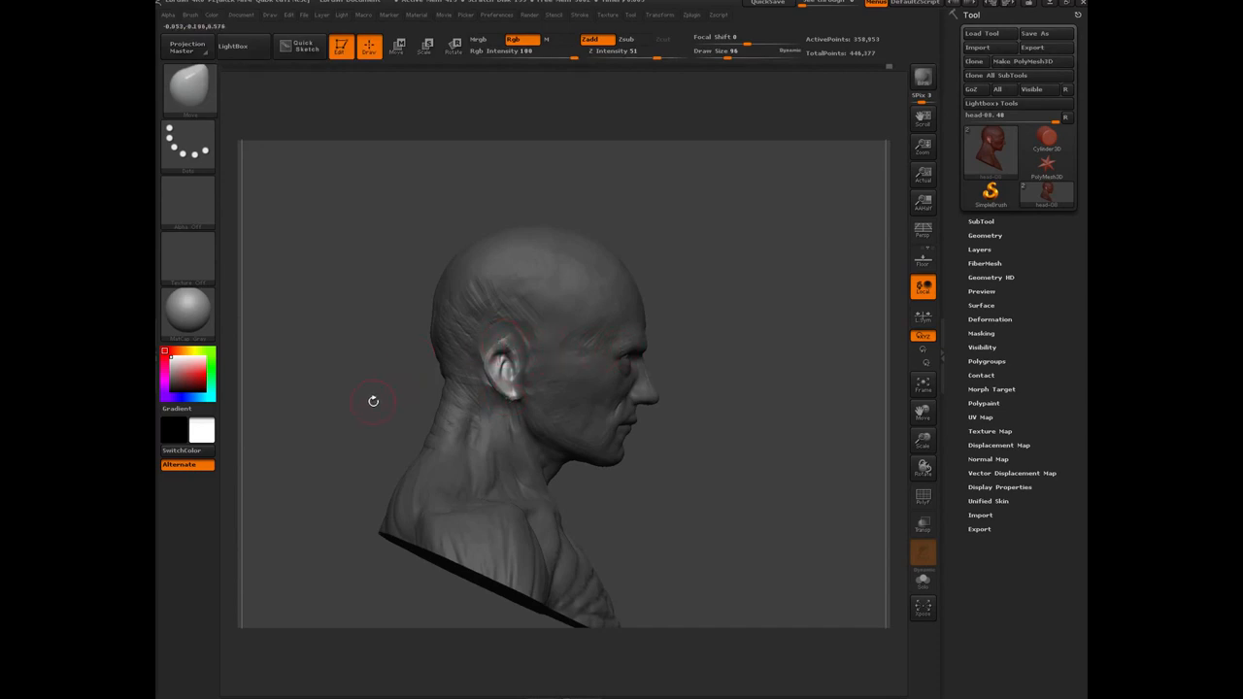
Check the ear's height up close in profile with transpose lines at brow level and at the nose base.
left_click_drag(331, 382, 352, 457)
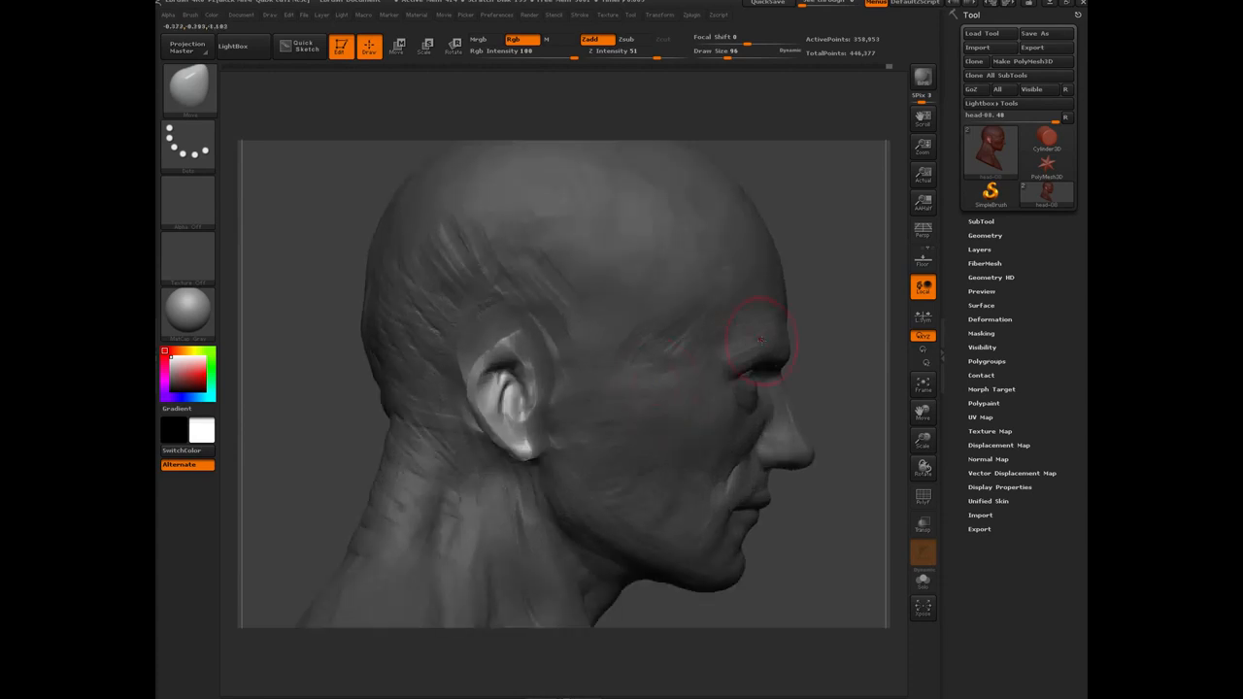
key("e")
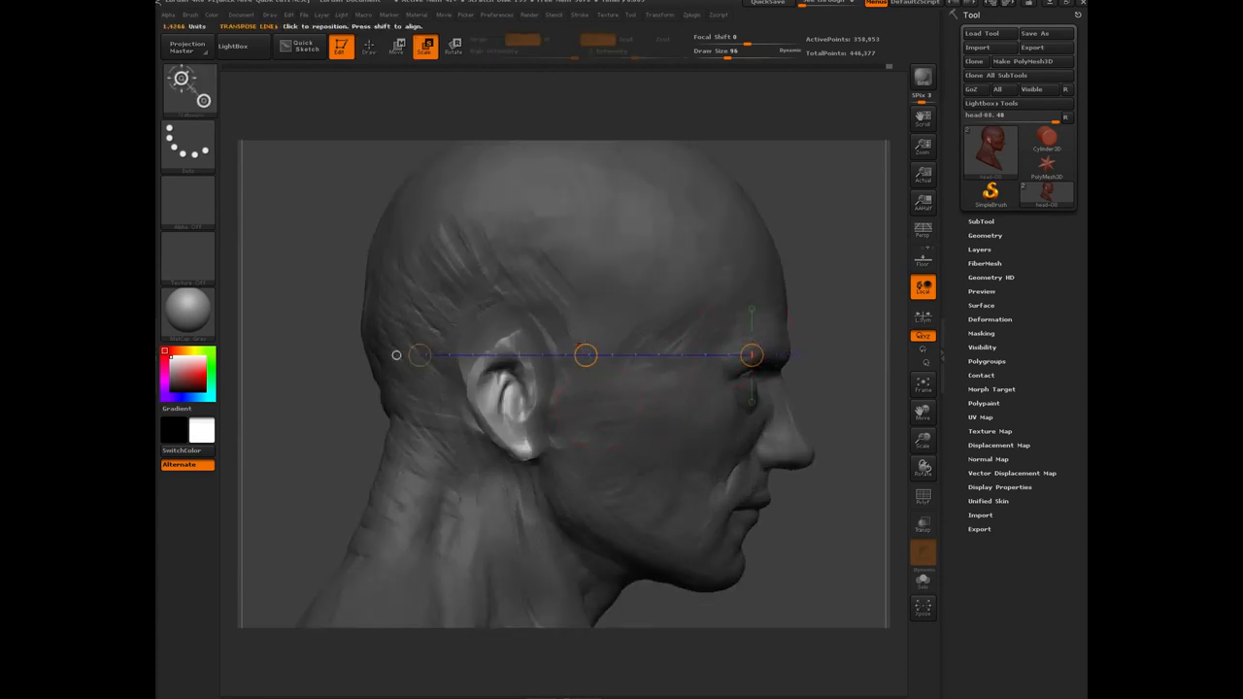
mouse_move(585, 354)
left_mouse_down()
mouse_move(624, 354)
mouse_move(614, 391)
left_mouse_up()
left_click_drag(767, 463, 468, 462)
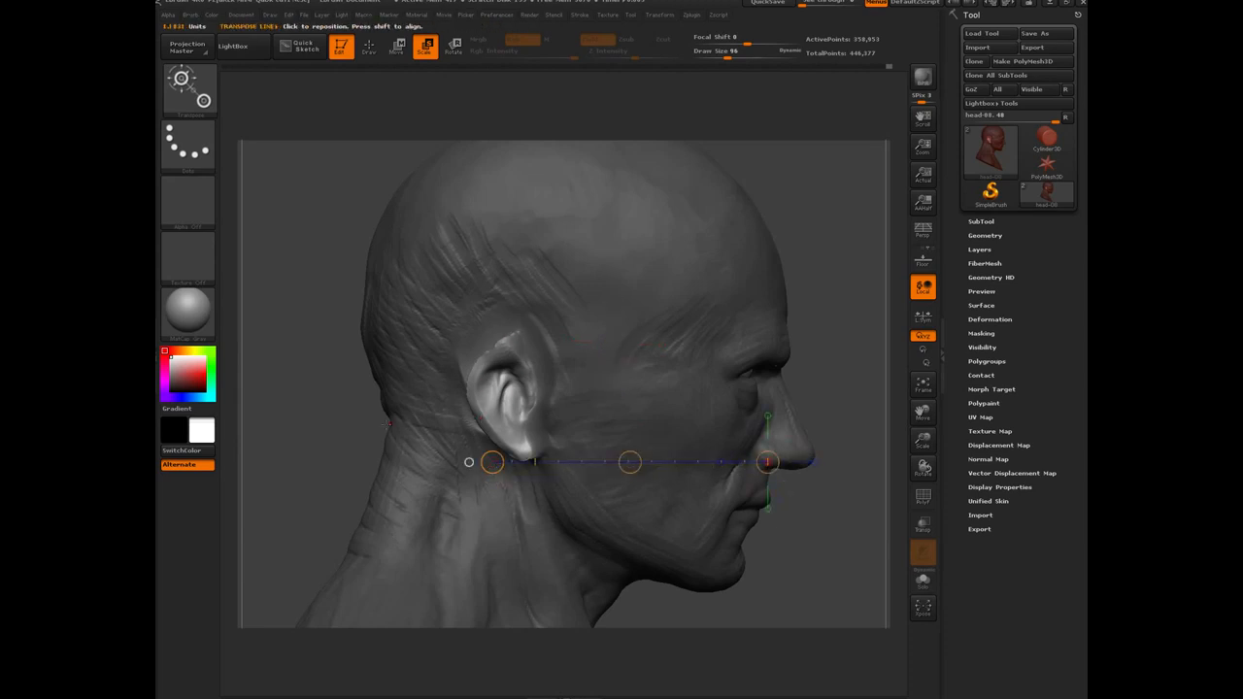
Move the unmasked ear slightly outward in the front view and check it from three-quarter and rear angles.
left_click_drag(299, 410, 620, 425)
left_click(715, 462)
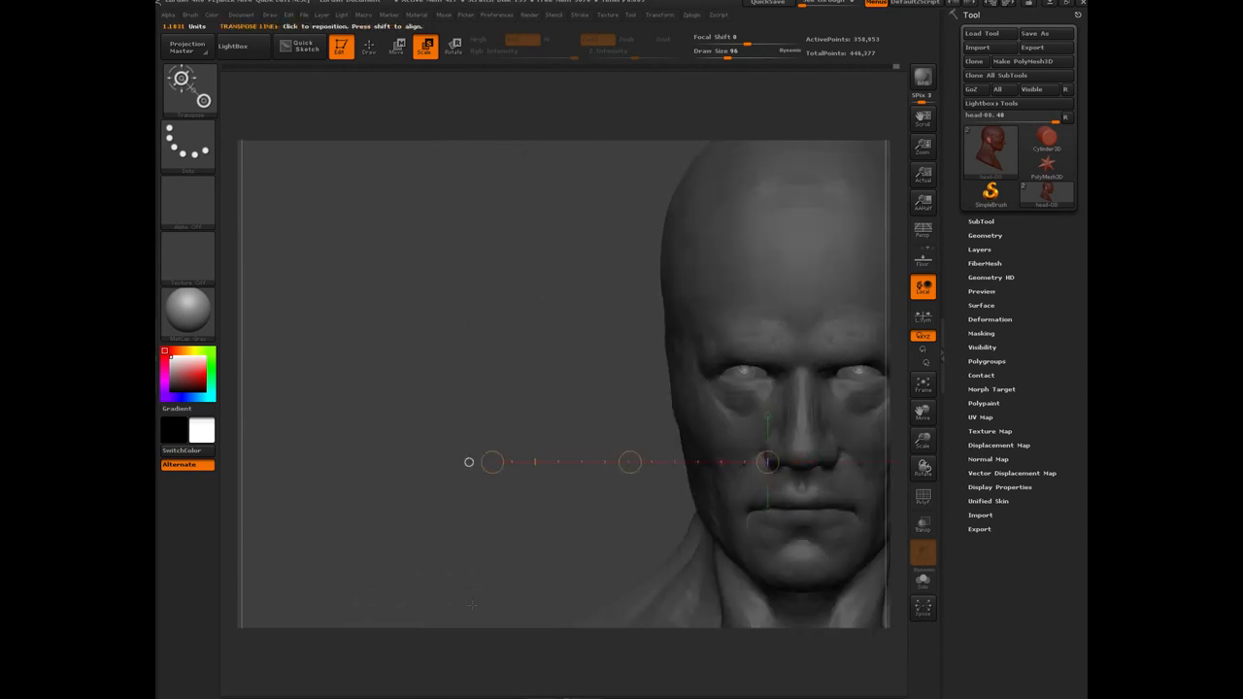
key("w")
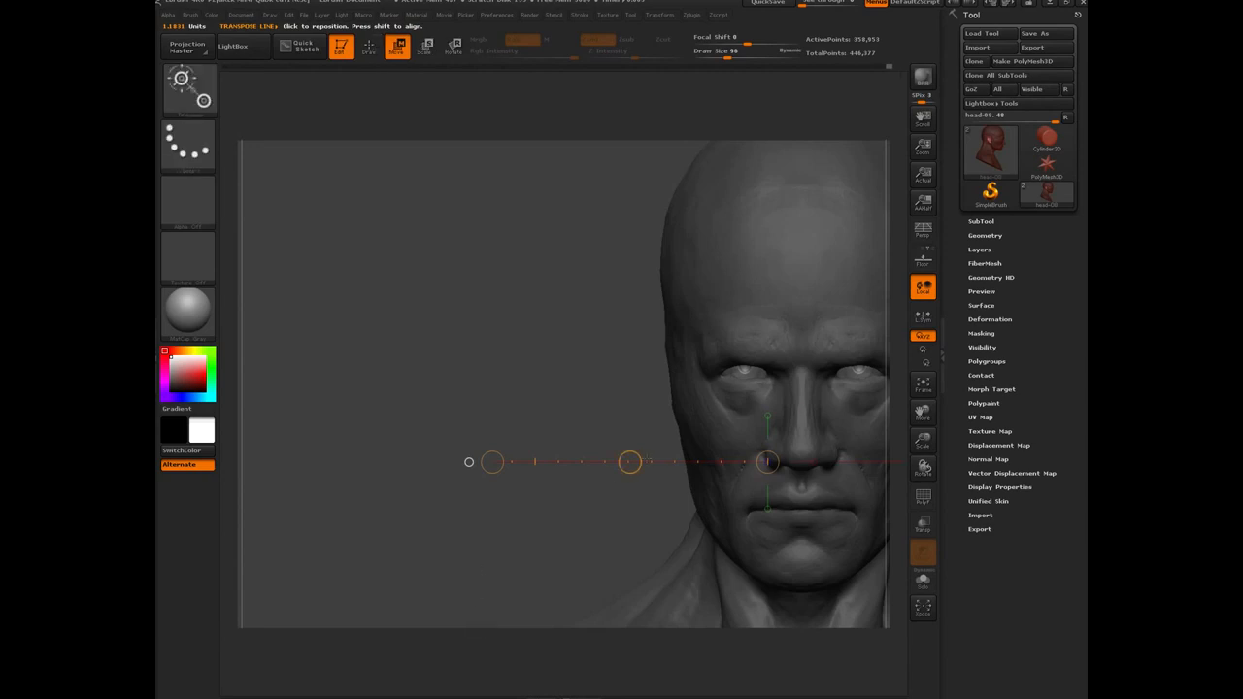
left_click_drag(629, 462, 604, 459)
left_click_drag(406, 319, 429, 321)
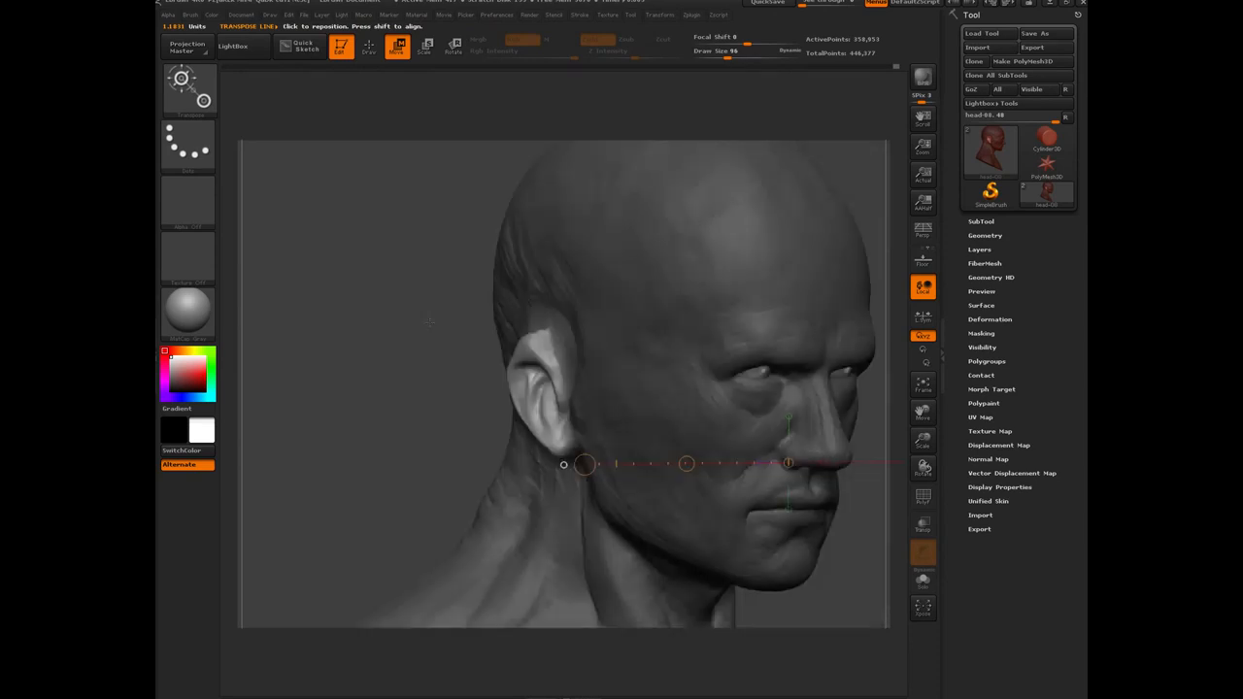
left_click_drag(429, 321, 493, 684)
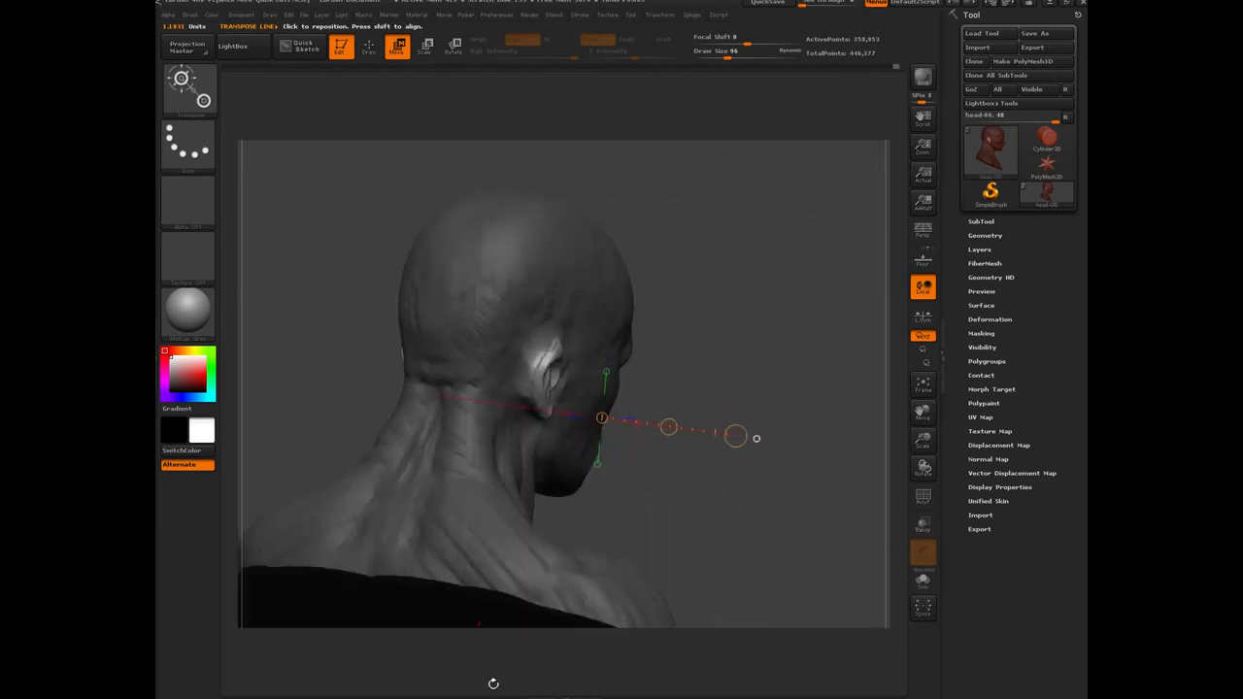
Inspect the mesh around the ear from behind and from the side with the polyframe shown, and hide it again for a profile check.
key("shift+f")
left_click_drag(294, 387, 358, 476)
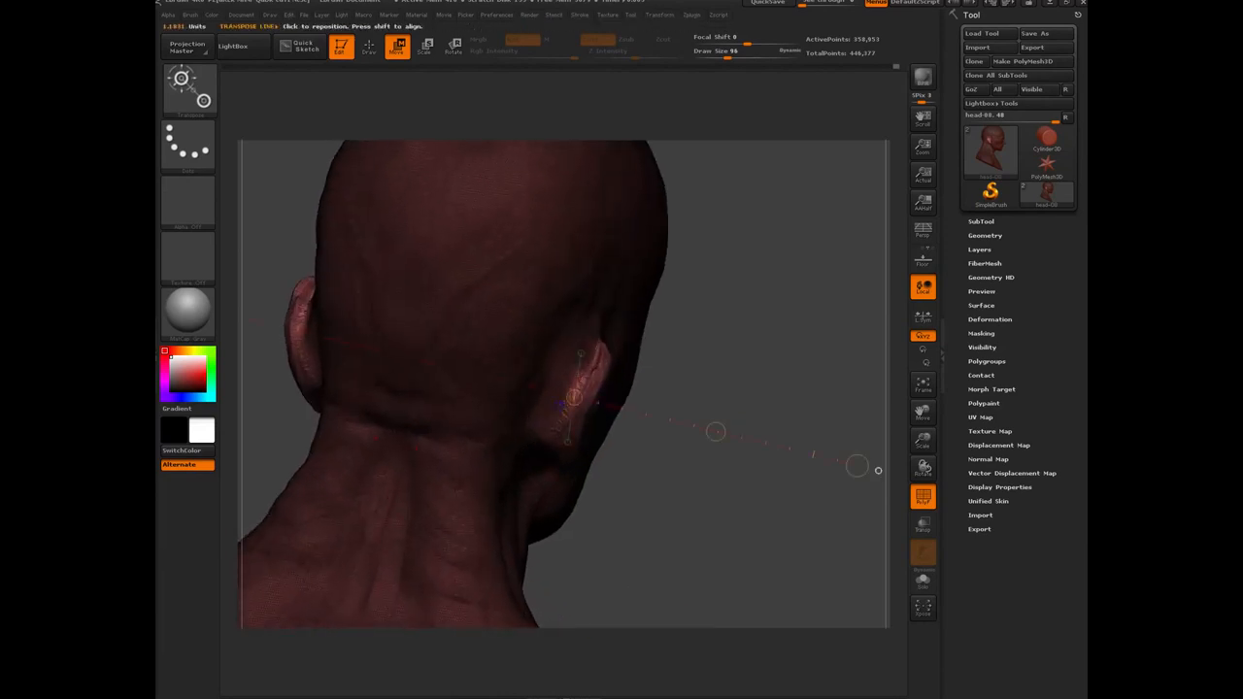
left_click_drag(665, 523, 477, 436)
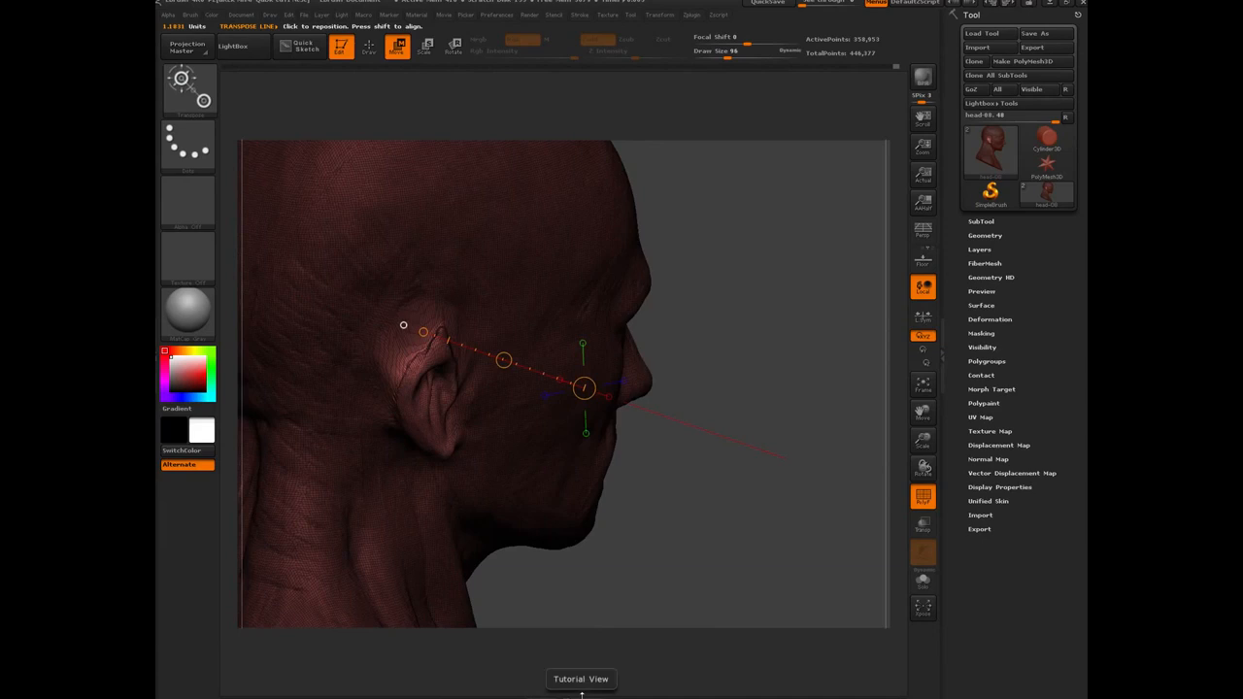
key("shift+f")
left_click_drag(799, 342, 698, 498)
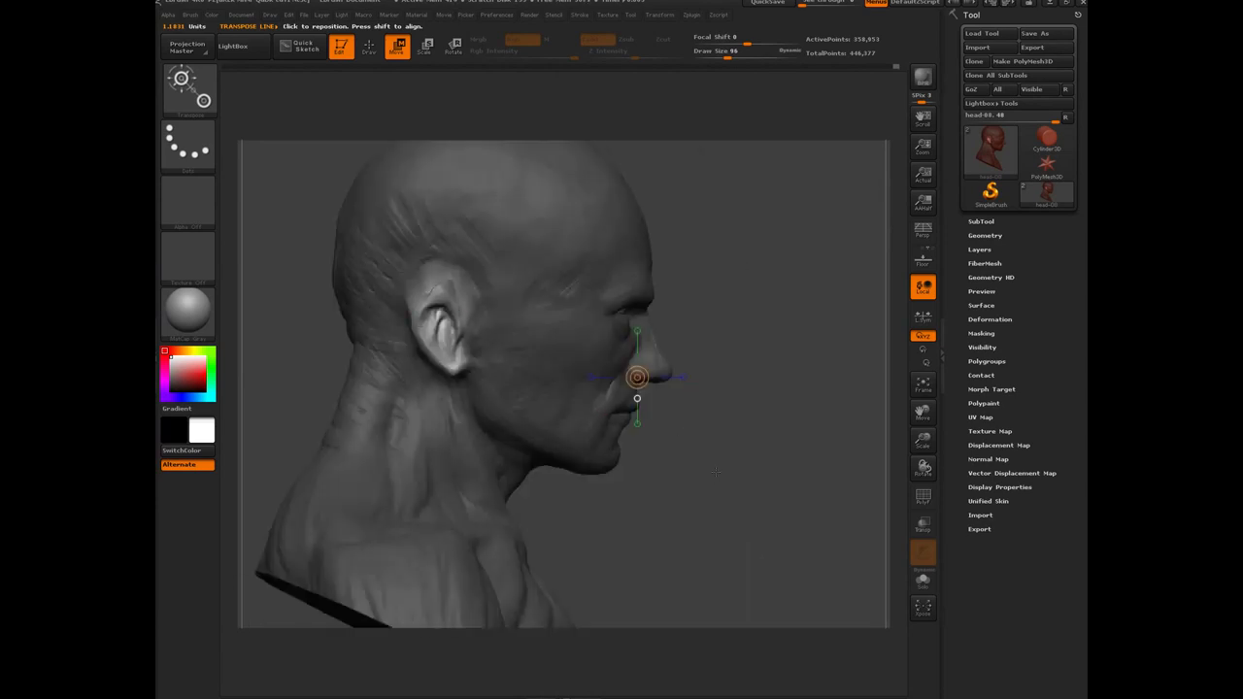
mouse_move(716, 472)
left_mouse_down()
mouse_move(574, 474)
mouse_move(714, 474)
left_mouse_up()
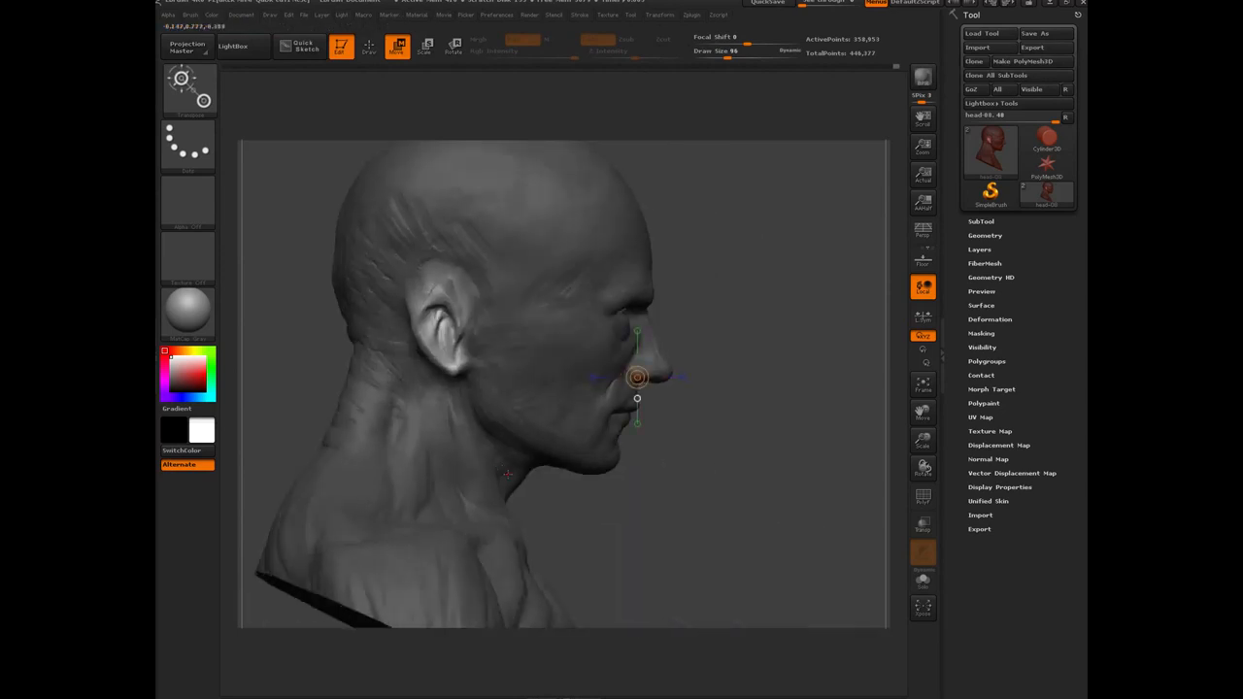
Reshape the upper rim and outer edge of the unmasked ear in profile with the Move brush, and clear the mask.
key("q")
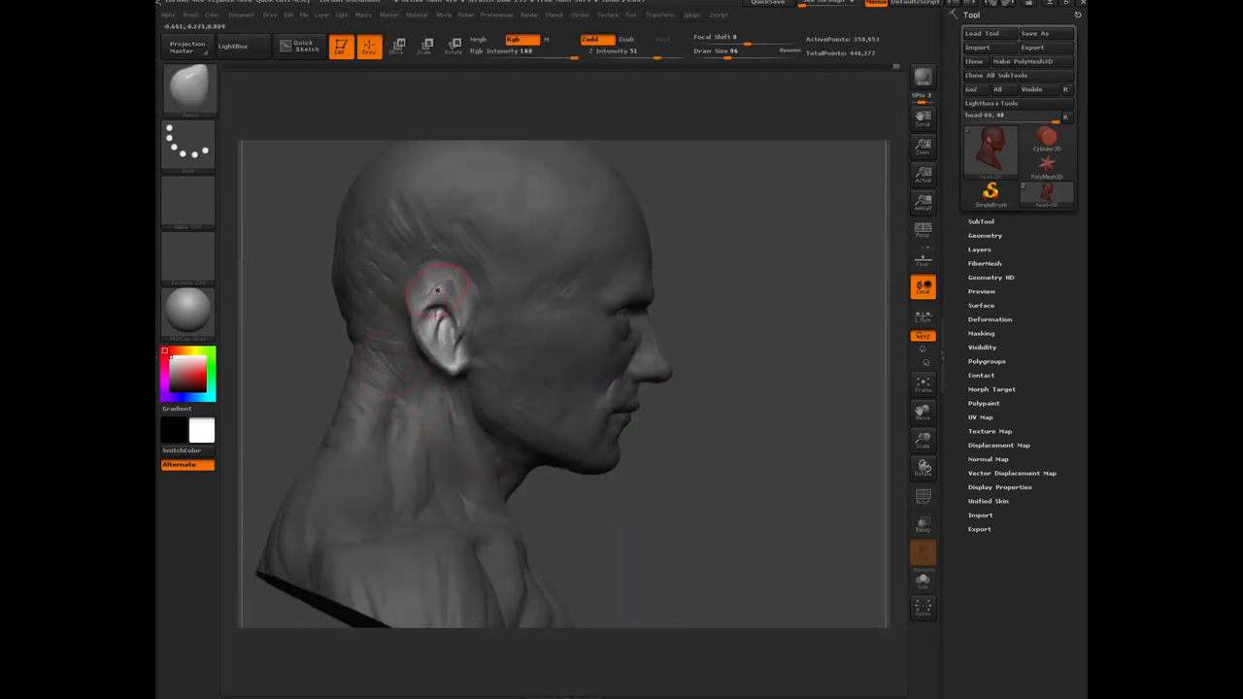
mouse_move(440, 298)
left_mouse_down()
mouse_move(421, 313)
mouse_move(431, 305)
left_mouse_up()
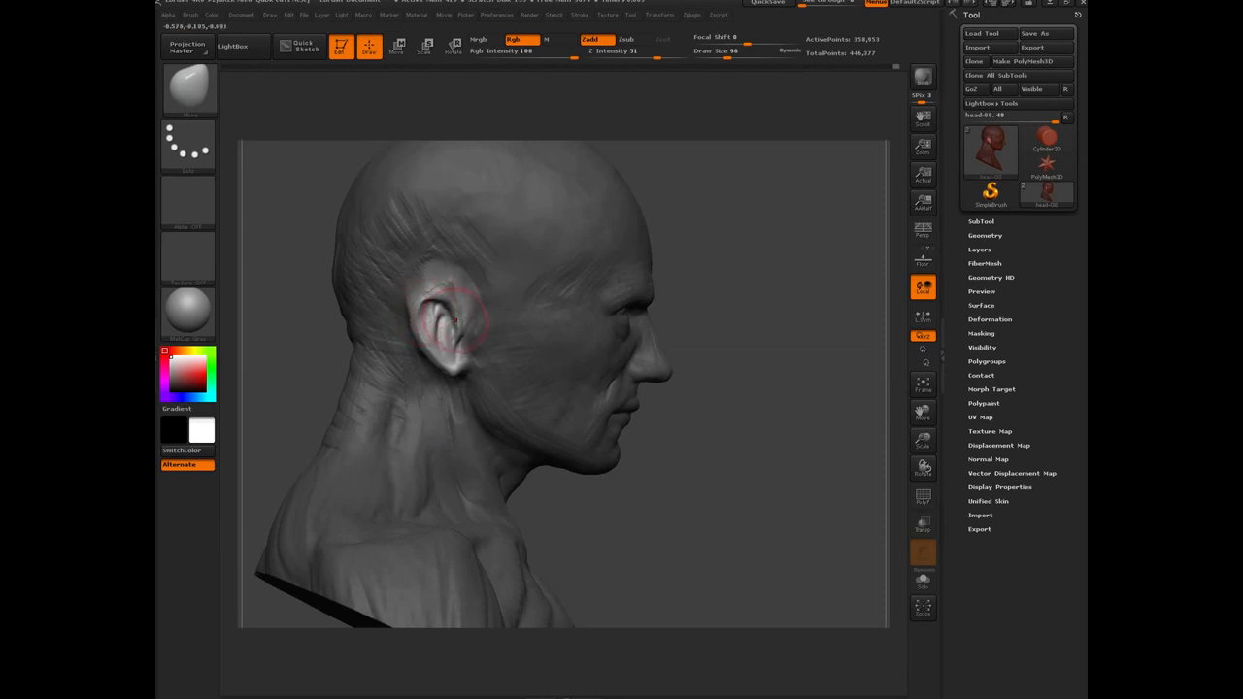
mouse_move(457, 367)
left_mouse_down()
mouse_move(460, 355)
mouse_move(458, 375)
mouse_move(440, 364)
mouse_move(421, 306)
mouse_move(443, 318)
mouse_move(431, 297)
mouse_move(443, 293)
left_mouse_up()
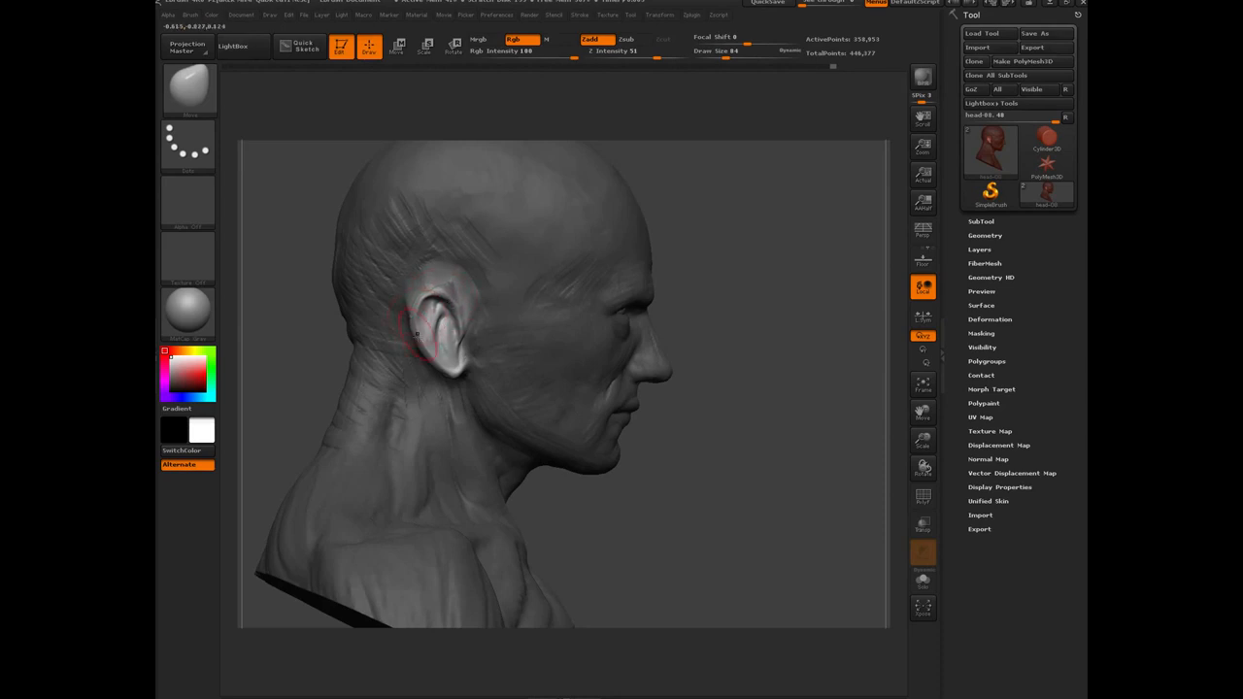
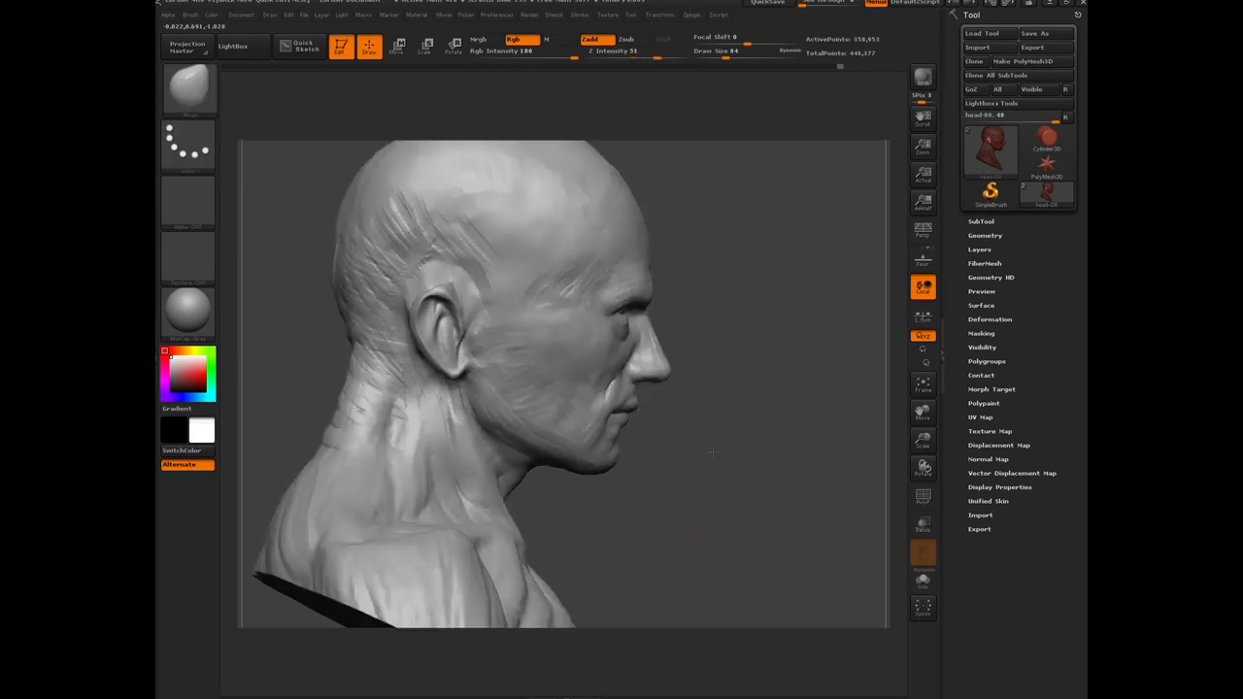
left_click_drag(713, 452, 843, 531)
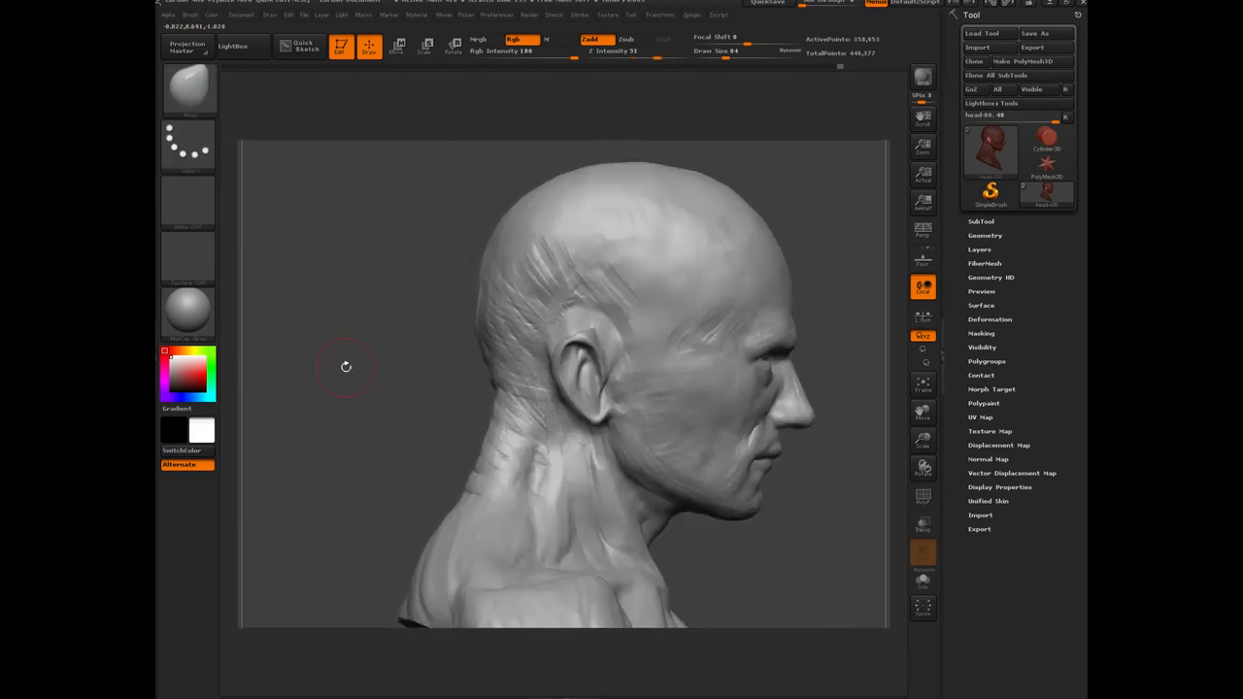
Show the polyframe on the ear, remesh the bust with DynaMesh, and hide the polyframe again after checking the topology.
left_click_drag(345, 366, 441, 603, "alt")
key("shift+f")
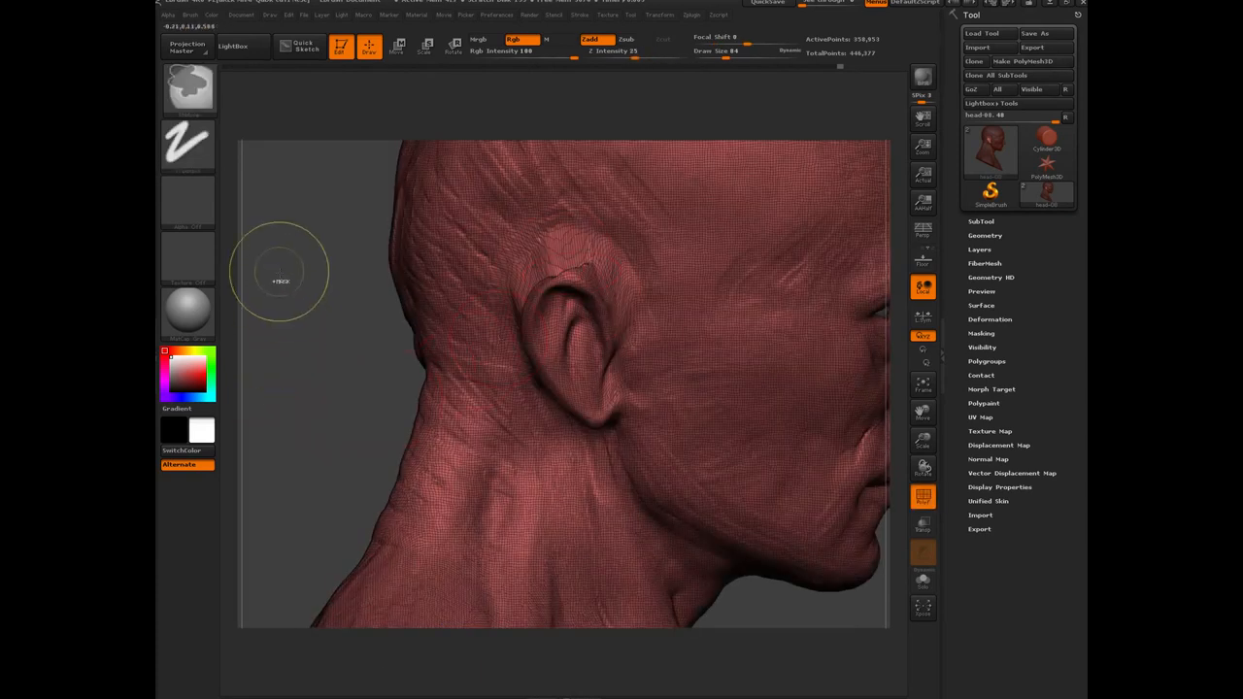
left_click_drag(280, 273, 338, 418, "ctrl")
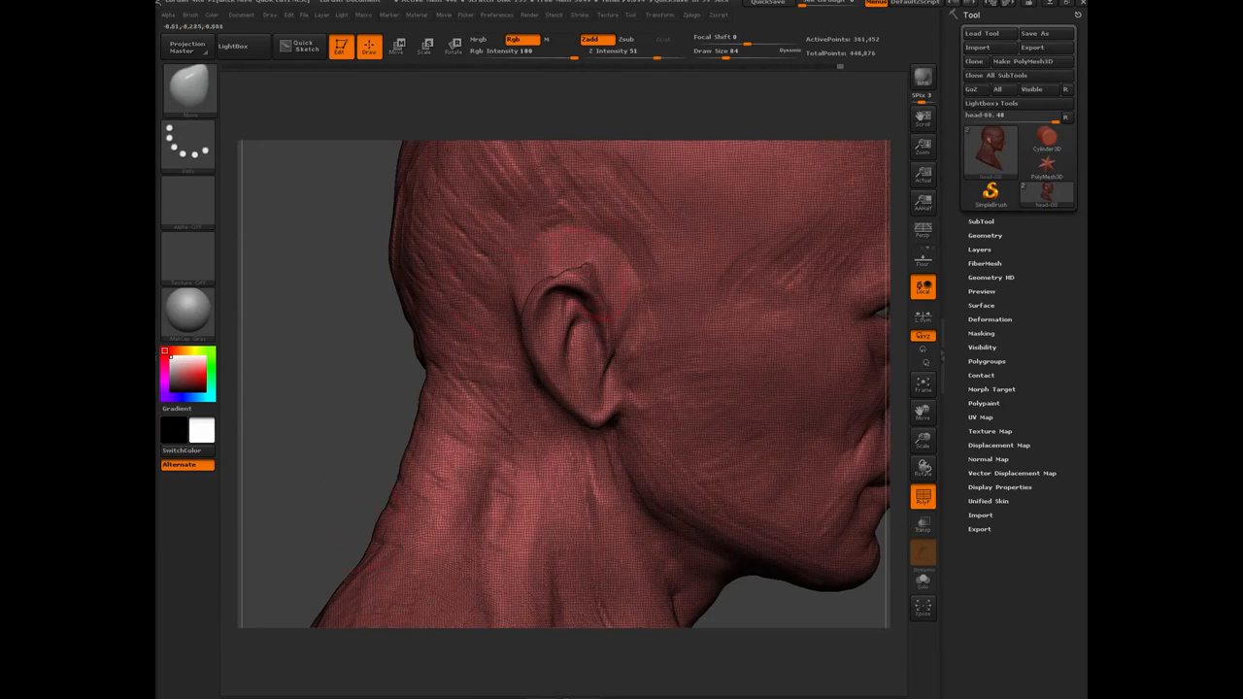
mouse_move(321, 395)
left_mouse_down()
mouse_move(330, 358)
mouse_move(451, 420)
left_mouse_up()
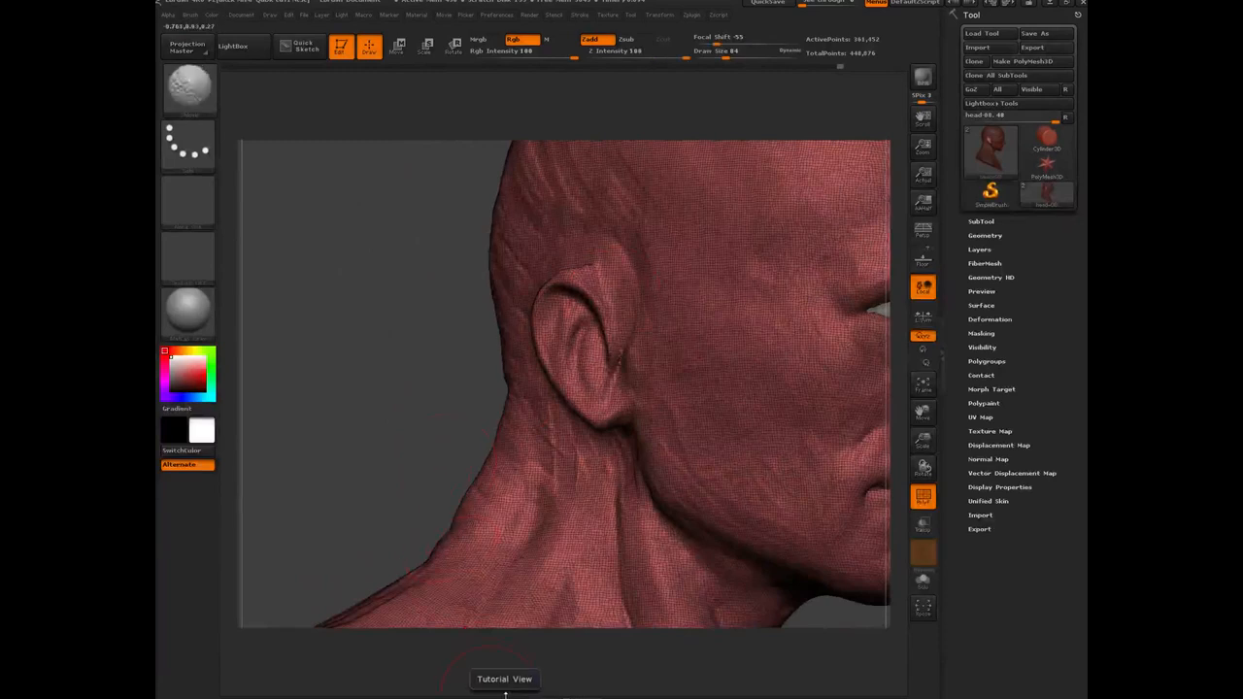
key("shift+f")
Refine the top of the ear with the Move brush at draw size 52 and smooth its transition into the scalp.
key("b")
key("m")
key("v")
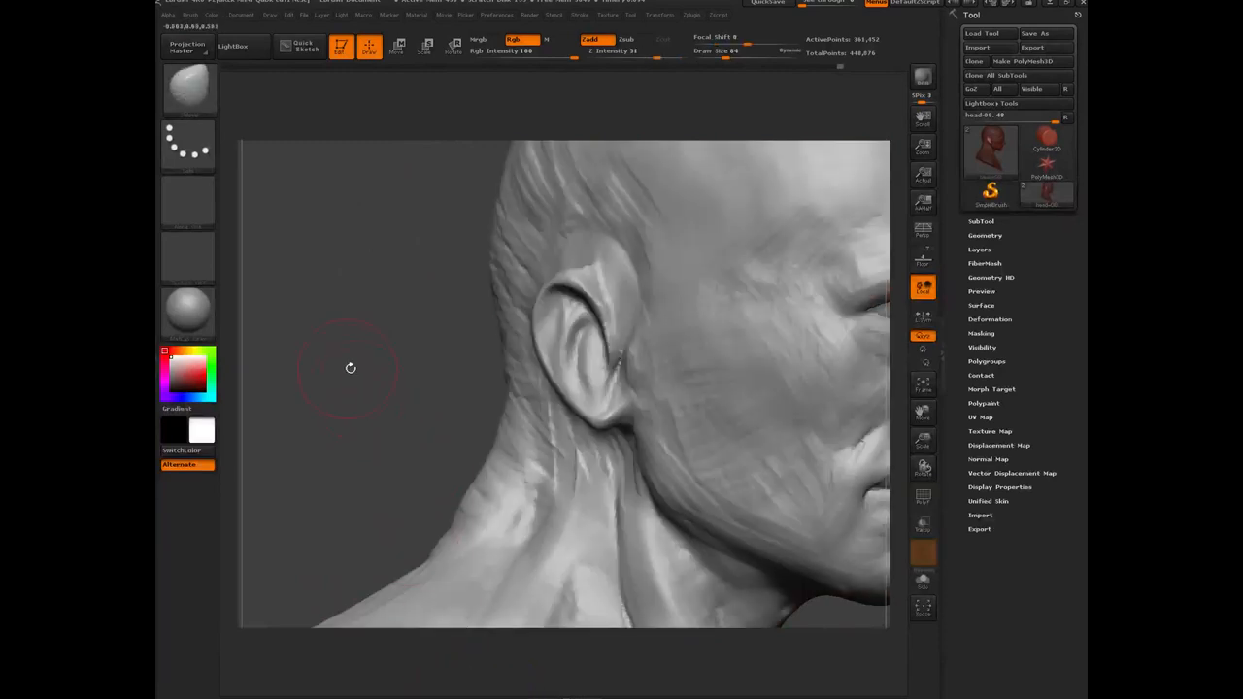
left_click_drag(350, 367, 332, 371)
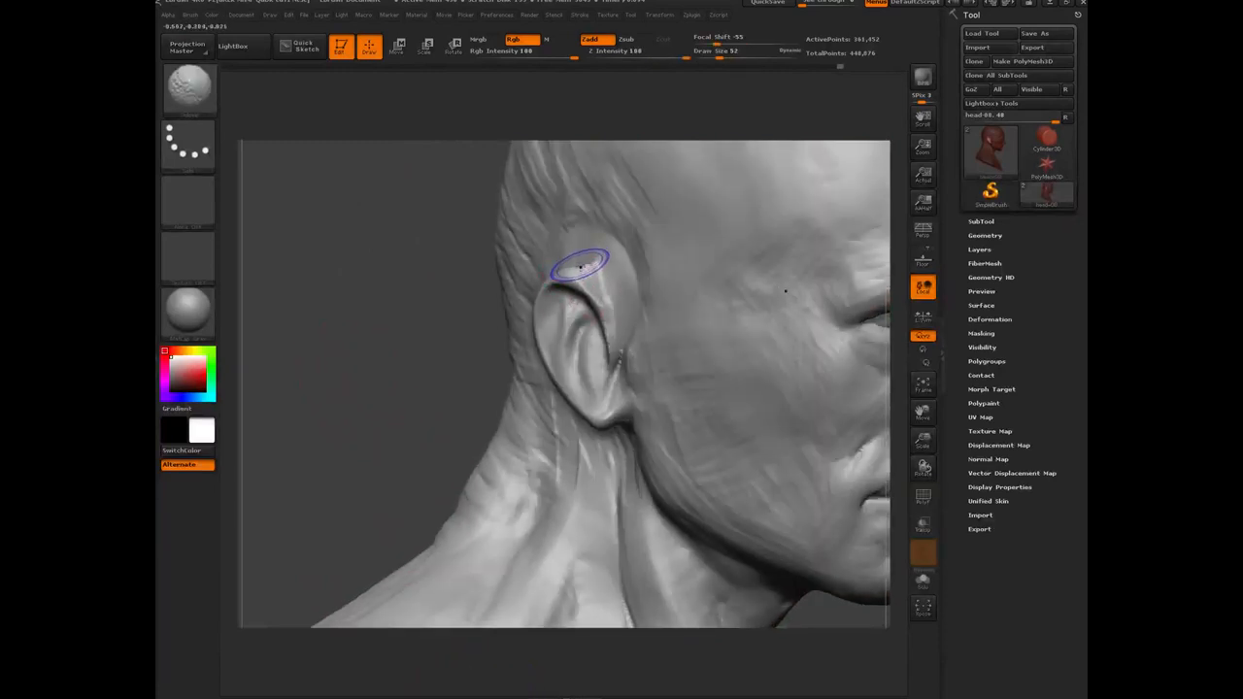
left_click_drag(581, 269, 585, 274, "shift")
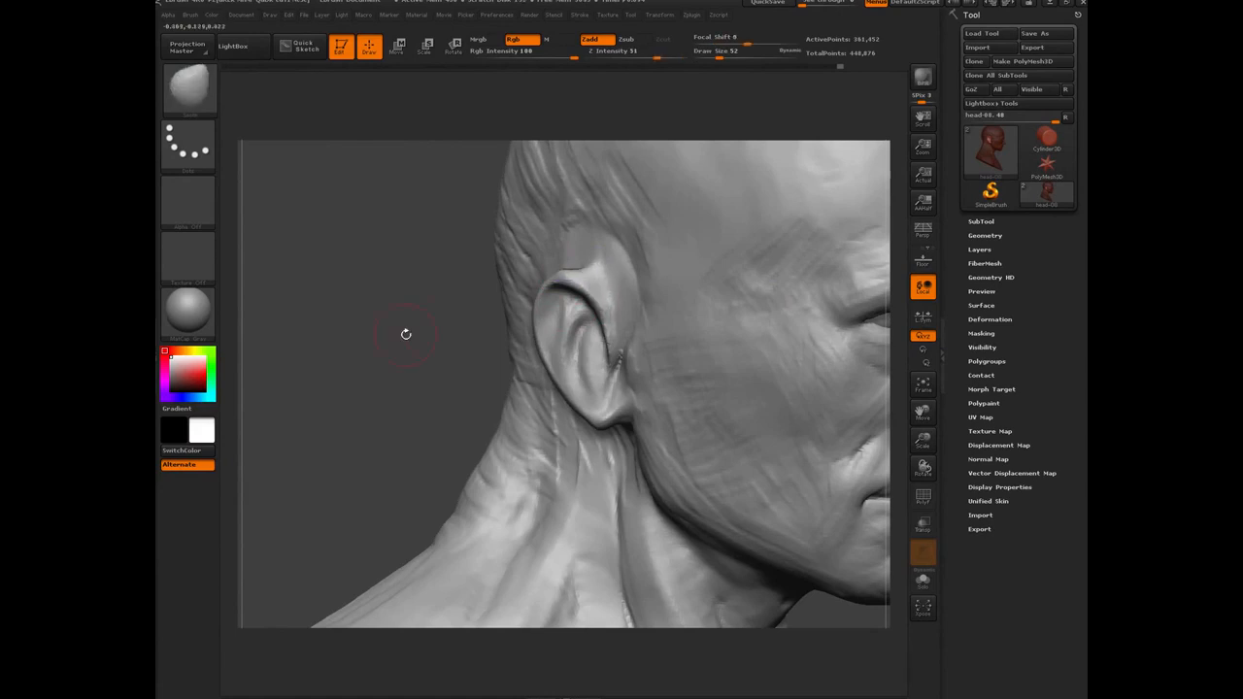
left_click_drag(405, 333, 635, 347)
left_click_drag(363, 335, 442, 325)
left_click_drag(563, 273, 573, 274, "shift")
key("shift")
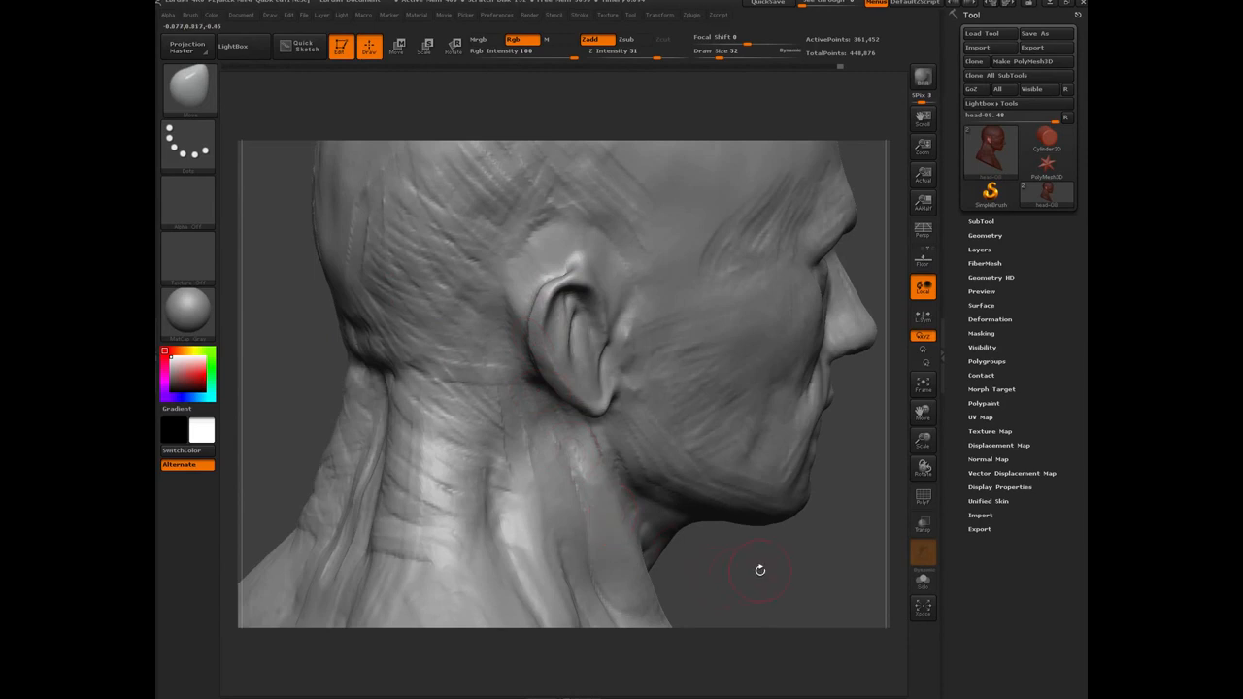
left_click_drag(760, 570, 358, 372)
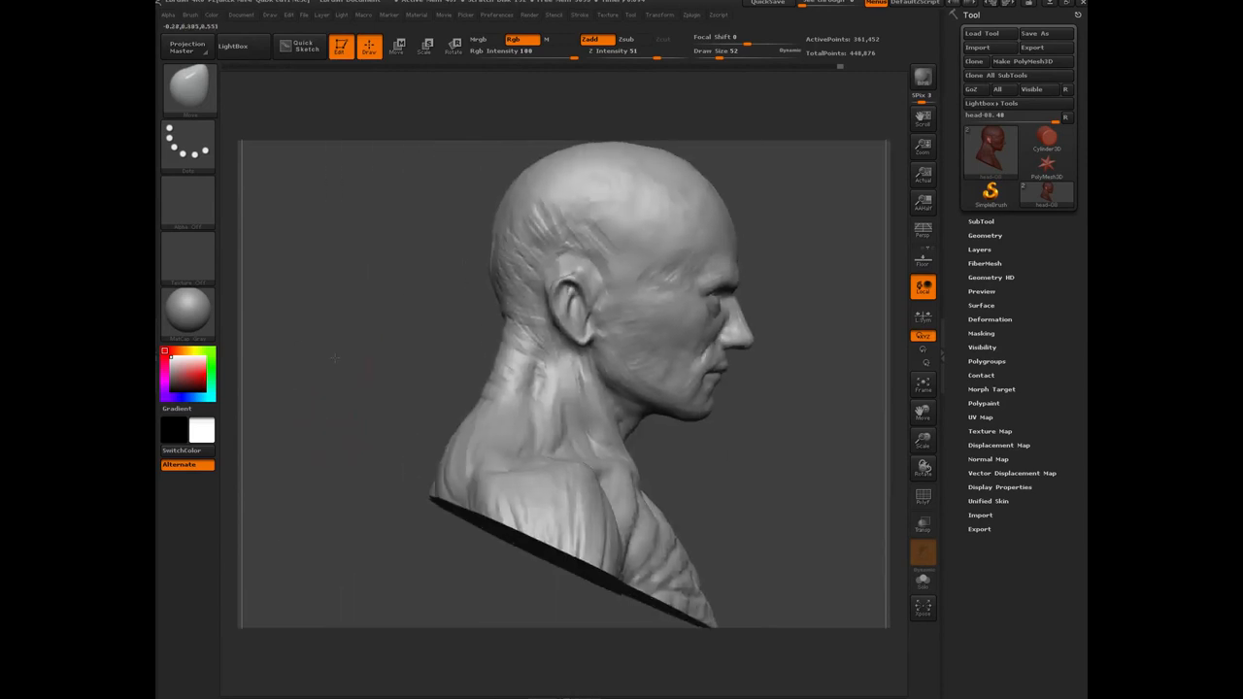
Build up clay along the upper ear rim and behind the ear with the ClayBuildup brush at draw size 52.
left_click_drag(353, 360, 354, 442, "alt")
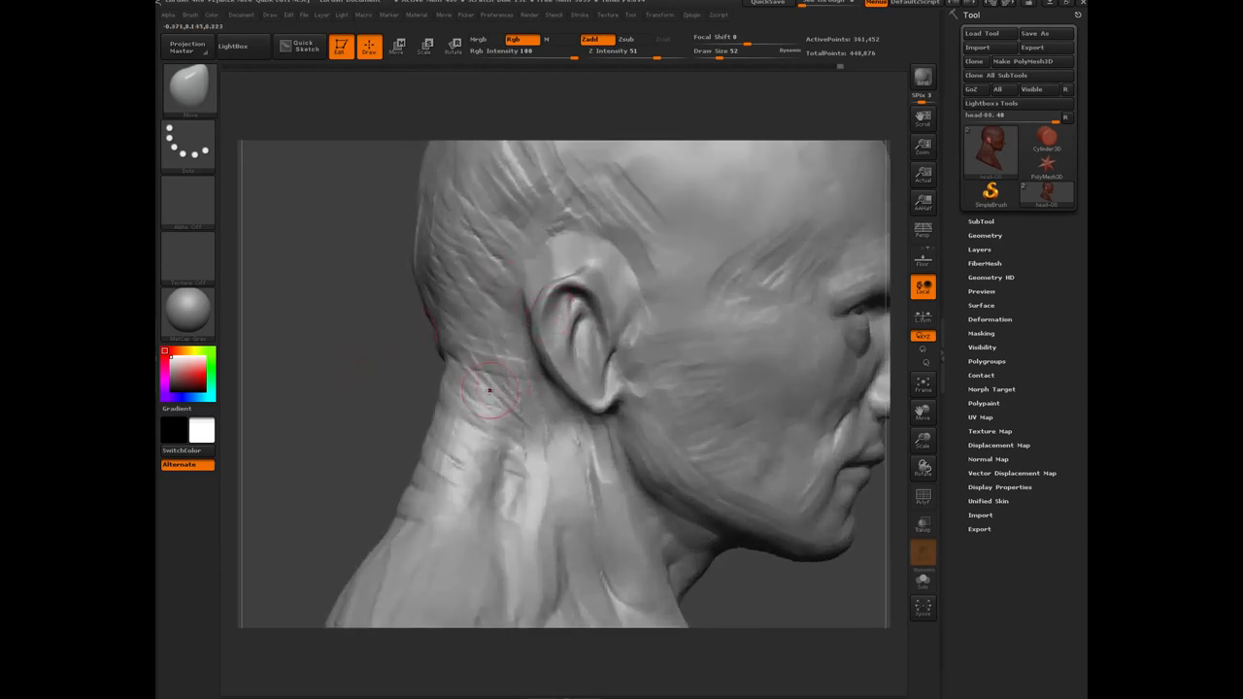
key("b")
key("c")
key("b")
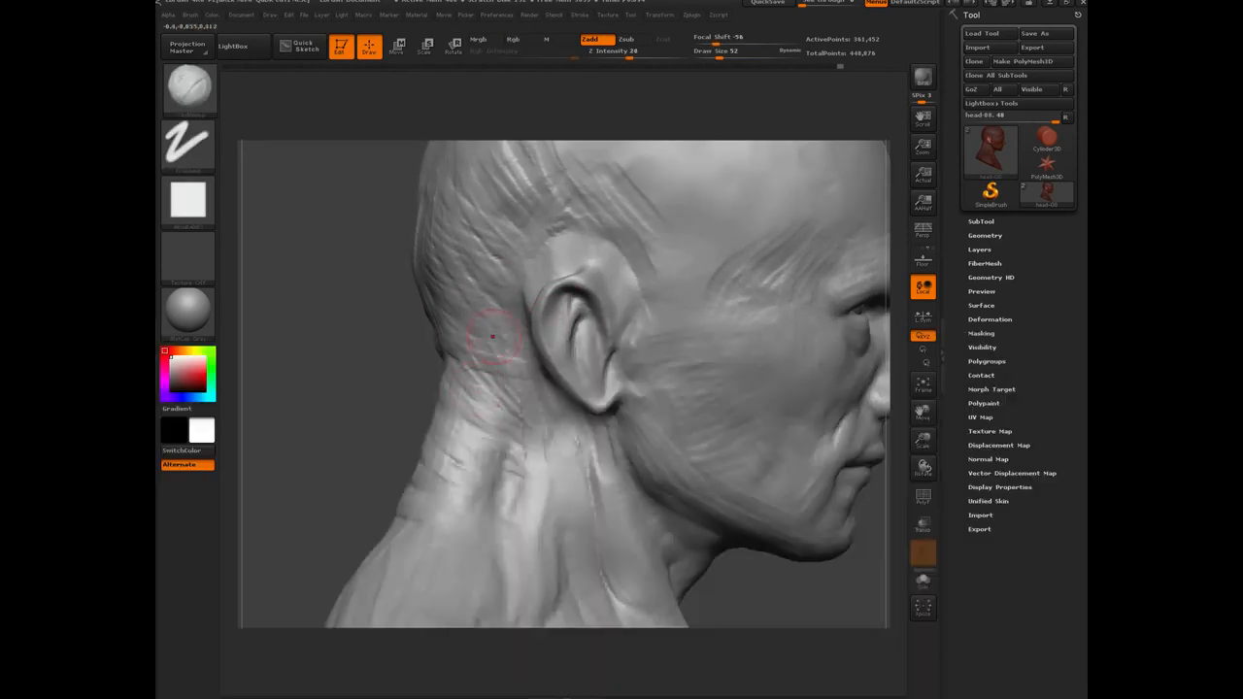
mouse_move(580, 253)
left_mouse_down()
mouse_move(634, 288)
mouse_move(633, 303)
mouse_move(588, 257)
mouse_move(540, 271)
left_mouse_up()
left_click_drag(367, 341, 437, 336)
left_click_drag(566, 272, 563, 355)
mouse_move(569, 293)
left_mouse_down()
mouse_move(566, 369)
mouse_move(548, 377)
mouse_move(564, 396)
left_mouse_up()
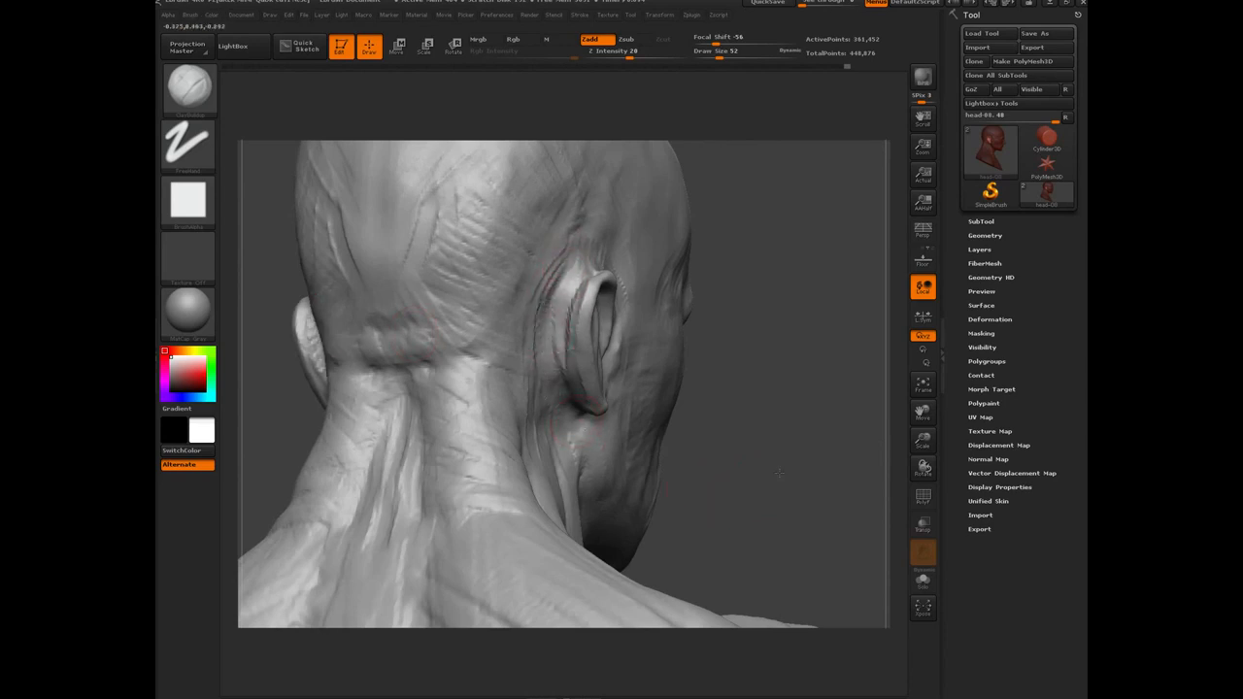
Build up the area where the ear meets the scalp and temple, and add clay to the backs of both ears.
left_click_drag(779, 473, 527, 269)
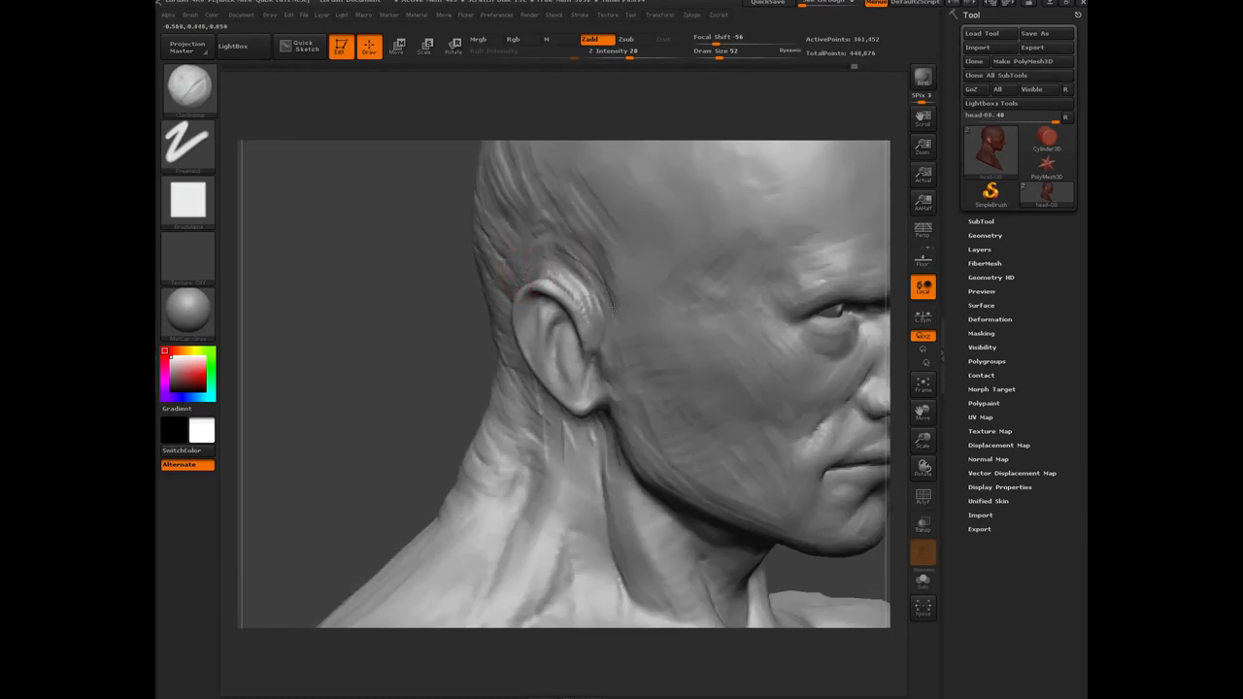
left_click_drag(340, 320, 534, 275)
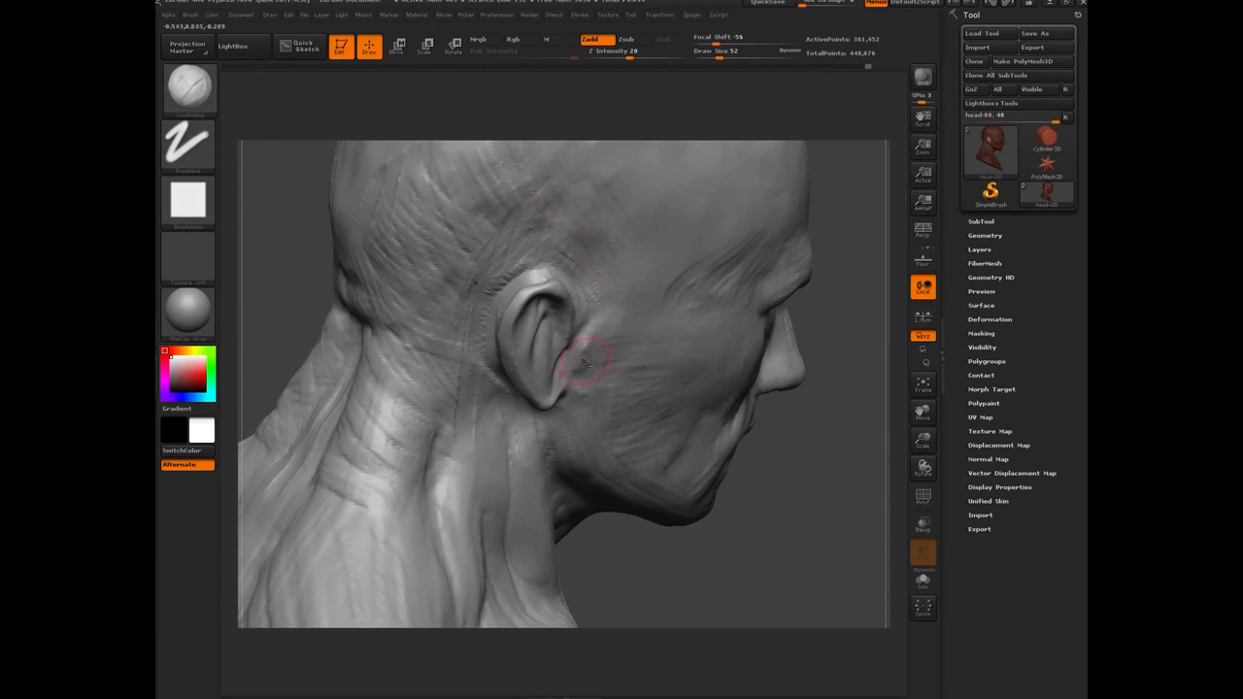
mouse_move(794, 538)
left_mouse_down()
mouse_move(418, 419)
mouse_move(596, 330)
left_mouse_up()
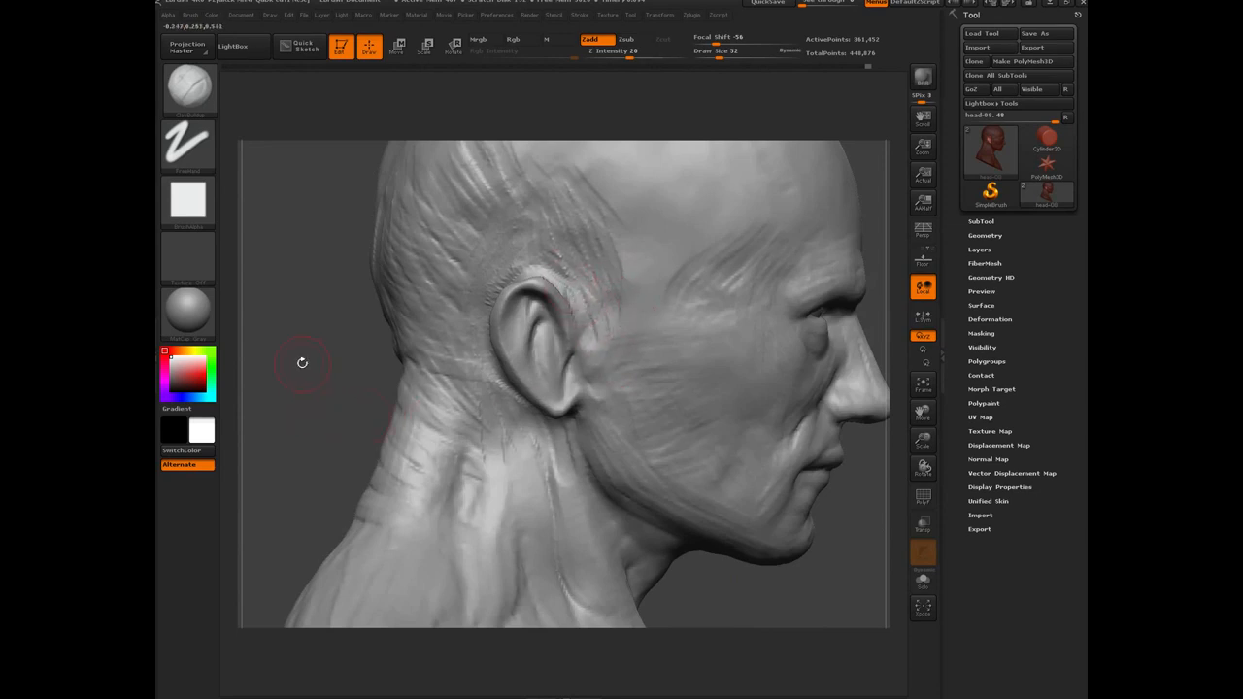
left_click_drag(302, 362, 369, 397)
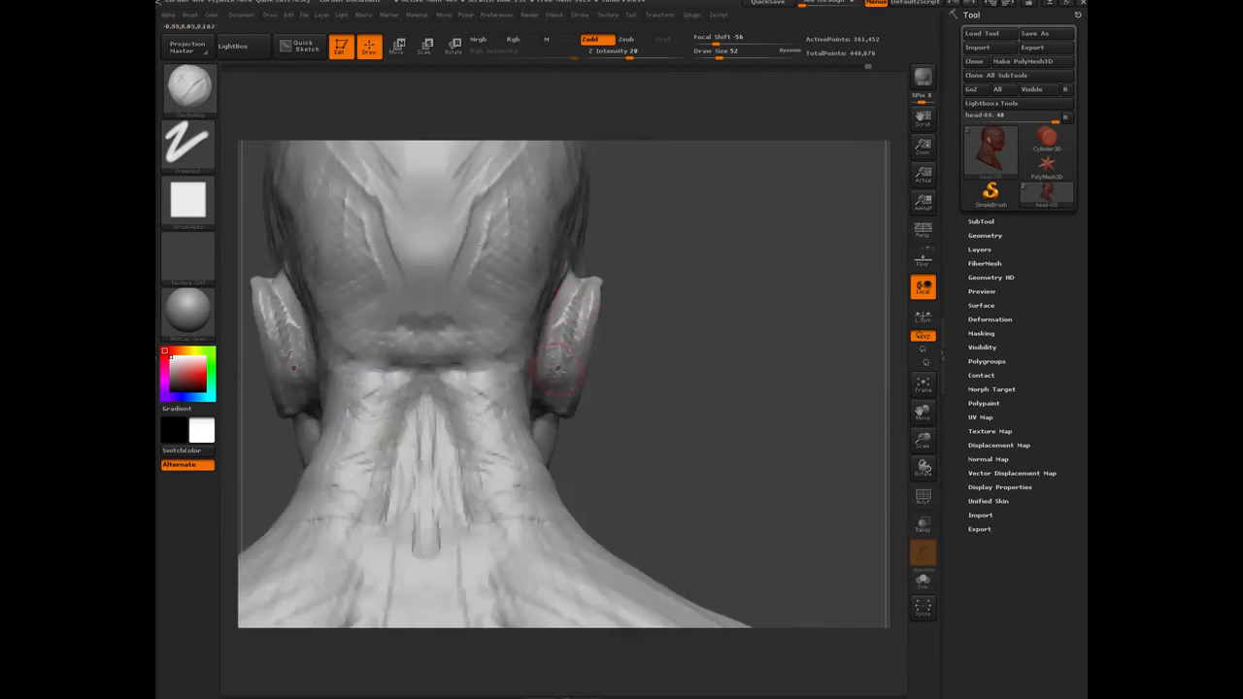
left_click_drag(575, 306, 567, 329)
mouse_move(677, 421)
left_mouse_down()
mouse_move(464, 431)
mouse_move(377, 362)
mouse_move(404, 351)
left_mouse_up()
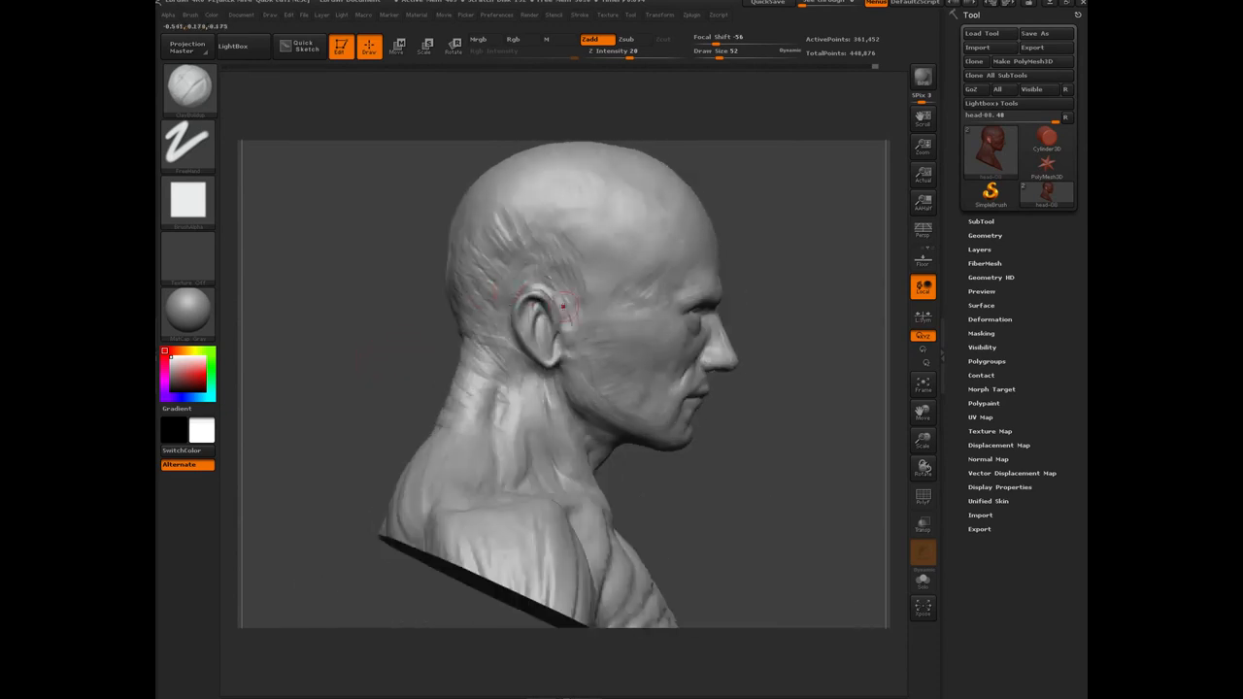
Turn on perspective and check the head and ear placement in the front and profile views.
key("ctrl")
left_click_drag(352, 353, 354, 408, "shift")
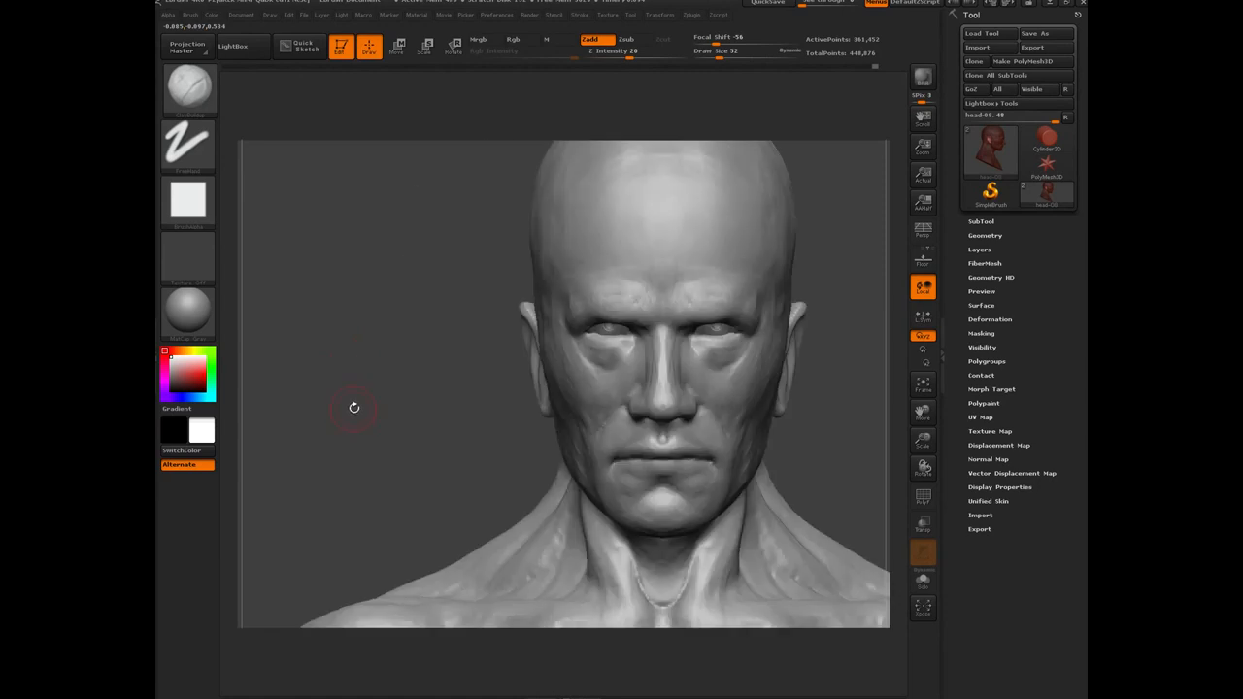
key("p")
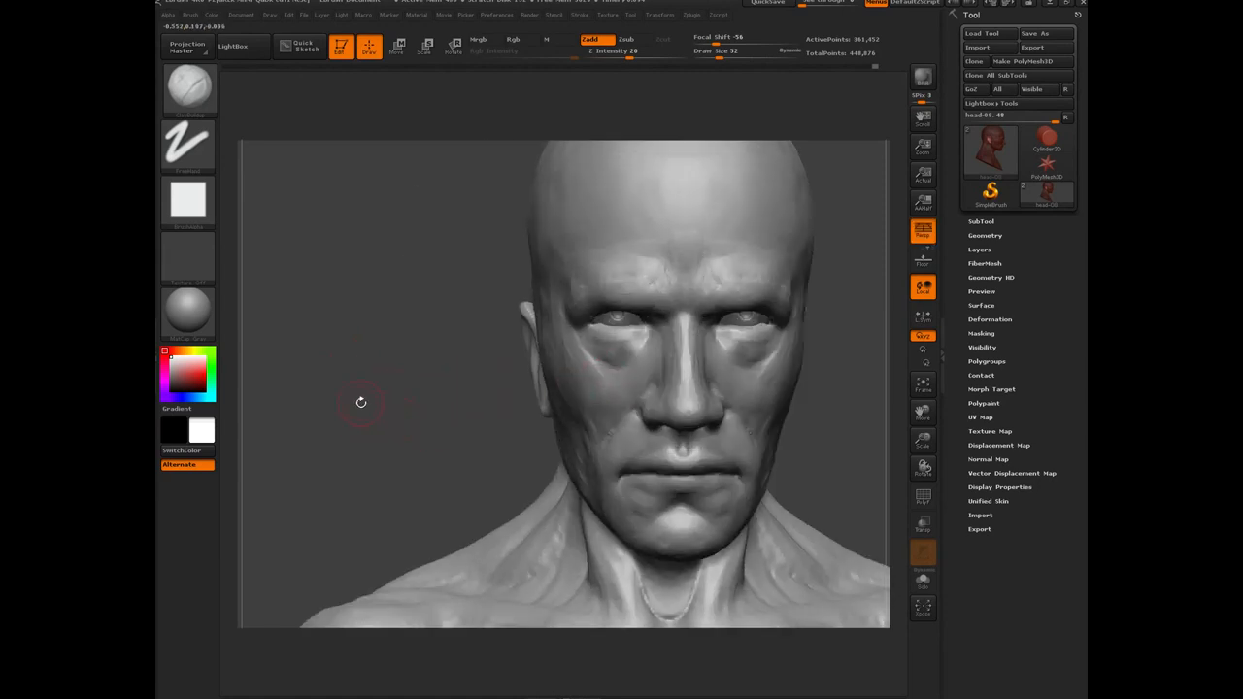
left_click_drag(347, 392, 326, 429)
left_click_drag(391, 403, 408, 367)
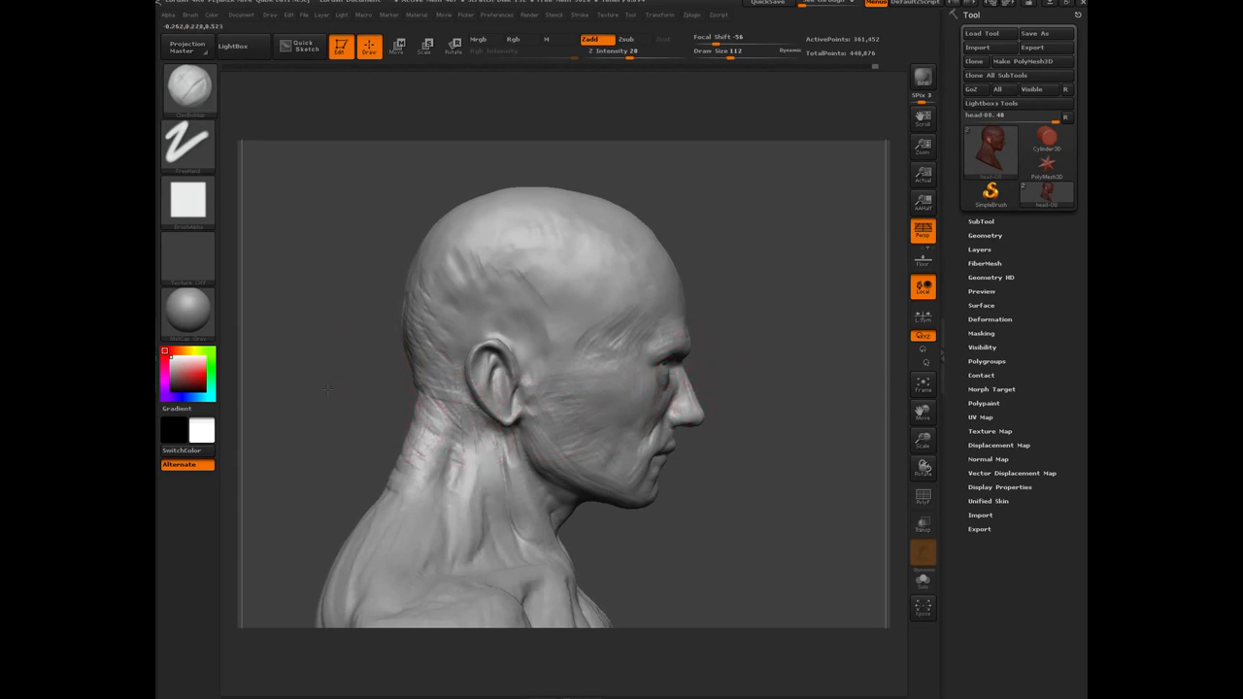
mouse_move(341, 395)
left_mouse_down()
mouse_move(316, 400)
mouse_move(365, 425)
left_mouse_up()
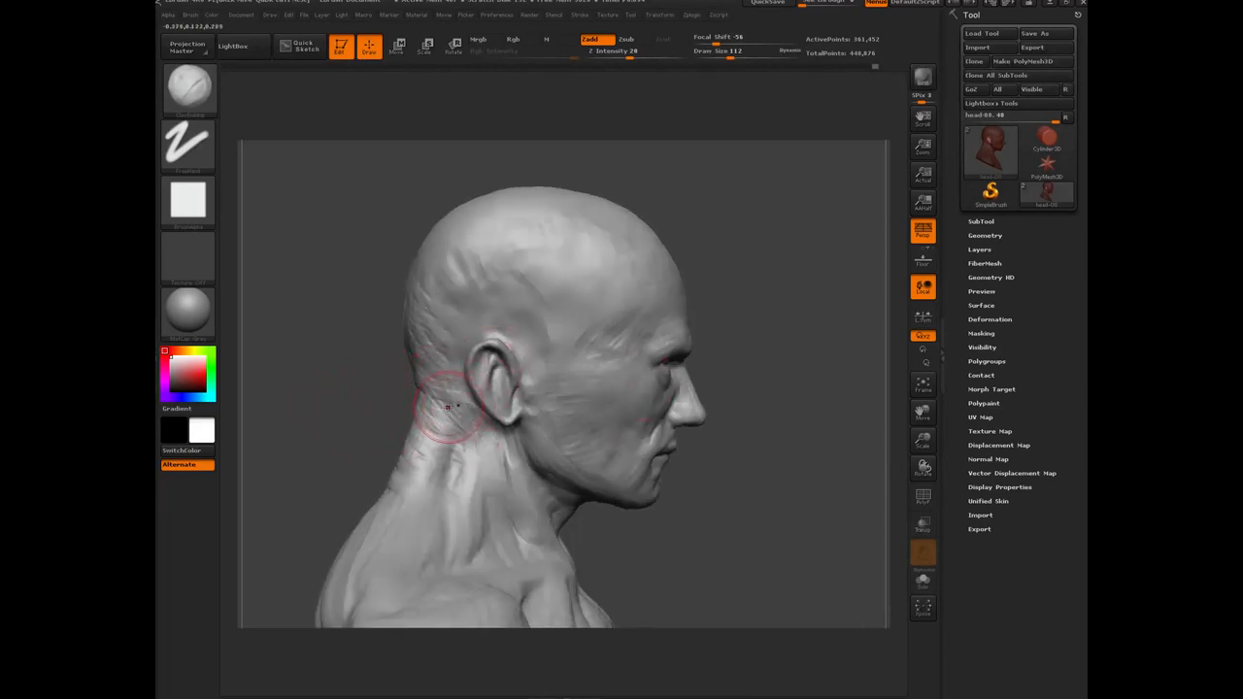
Adjust the cheek beside the nose in profile with the Move brush at draw size 88, and enlarge the brush.
key("b")
key("m")
key("v")
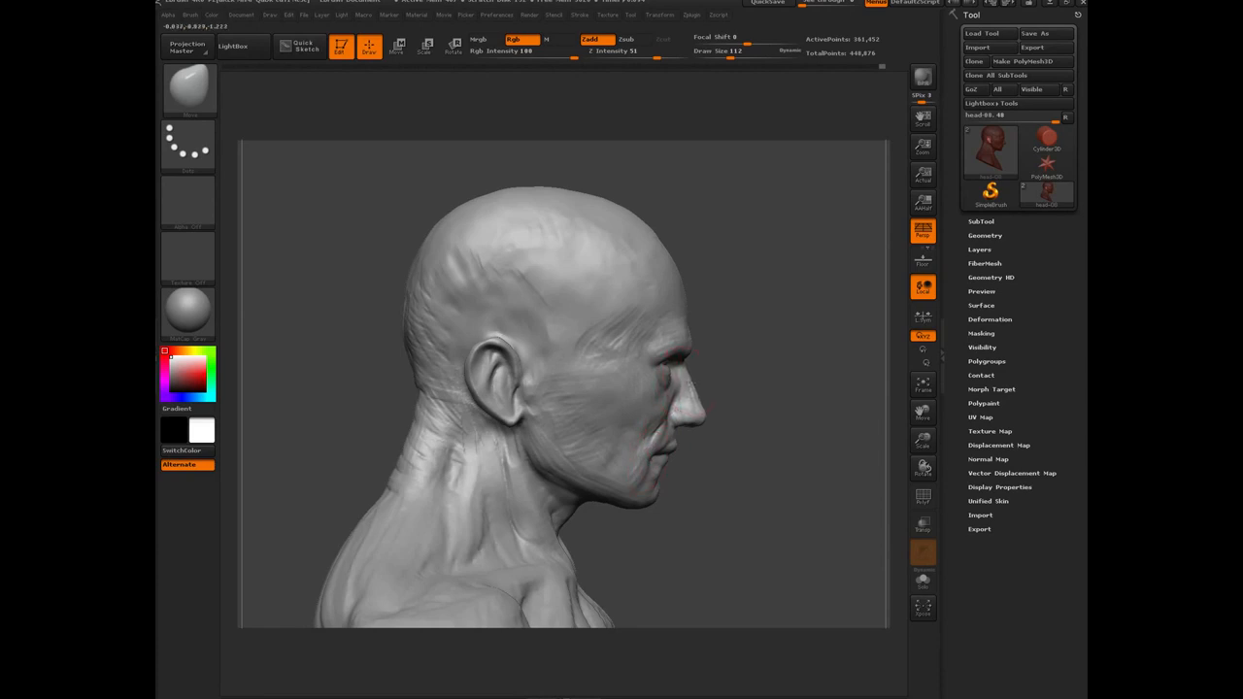
key("bracketleft")
key("bracketleft")
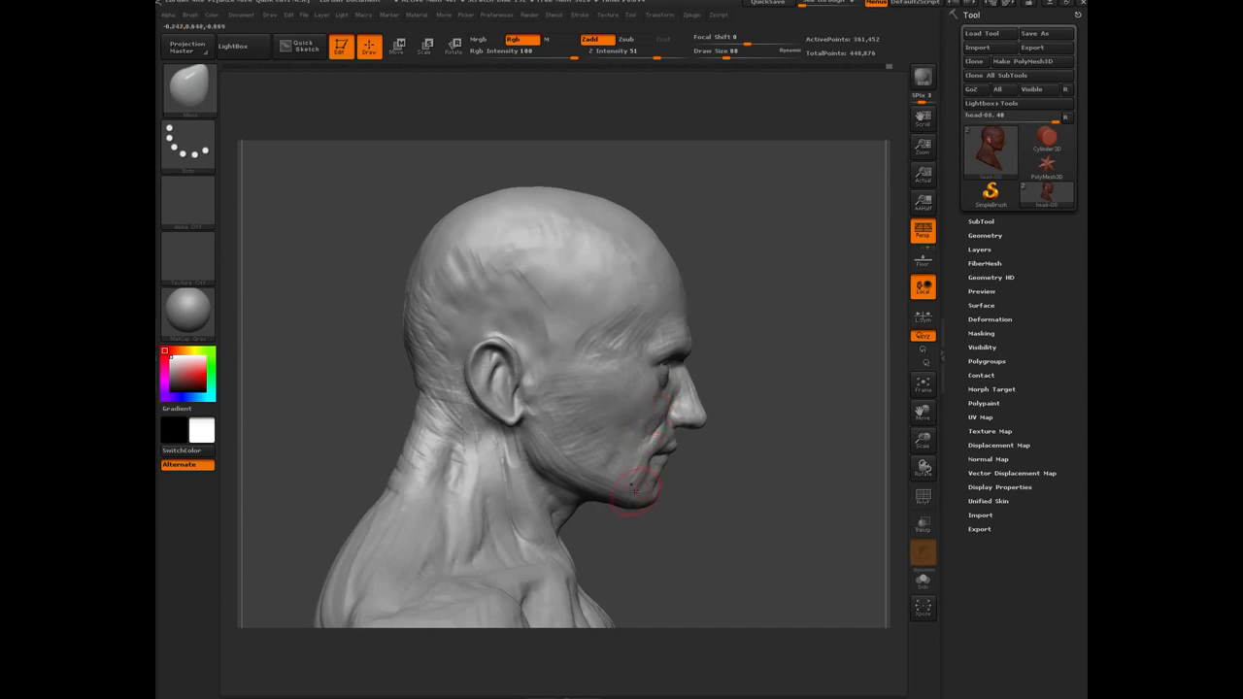
left_click_drag(305, 372, 324, 408, "alt")
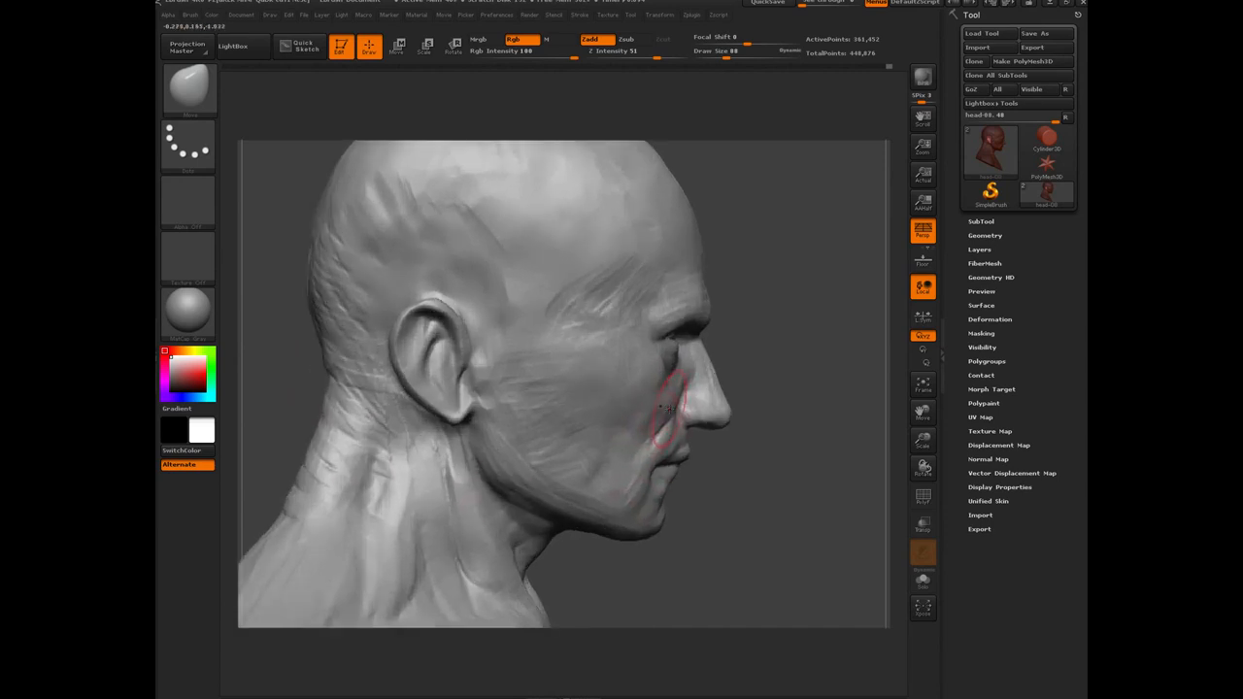
left_click_drag(670, 409, 662, 418)
key("bracketright")
key("bracketright")
key("bracketright")
key("bracketright")
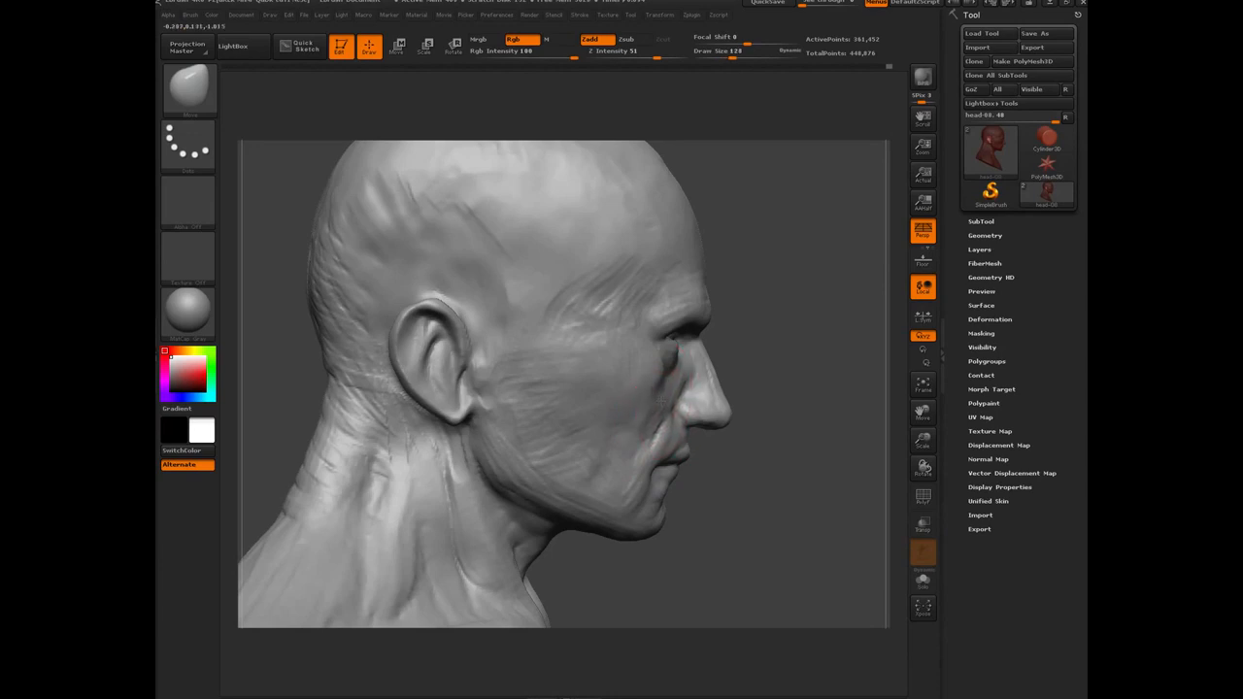
Inspect the face in perspective from below, from the front and in three-quarter view, and reduce the draw size to 88.
mouse_move(719, 457)
left_mouse_down()
mouse_move(379, 386)
mouse_move(380, 362)
left_mouse_up()
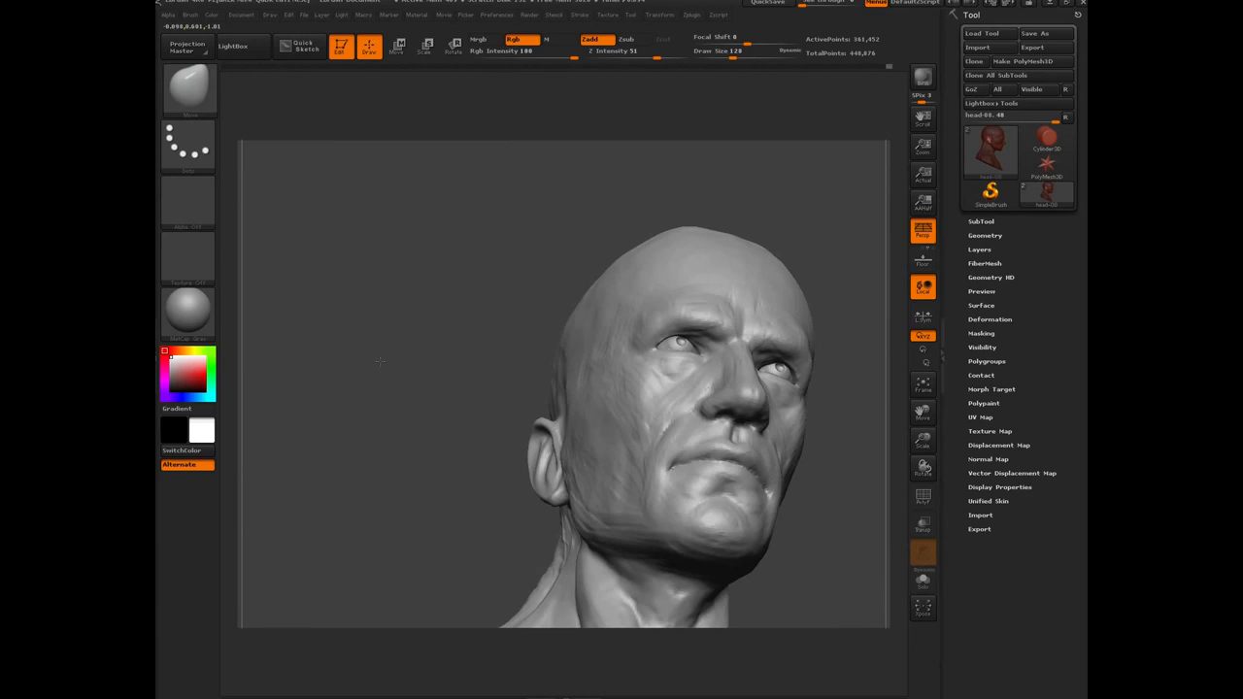
mouse_move(379, 361)
left_mouse_down()
mouse_move(372, 419)
mouse_move(421, 450)
left_mouse_up()
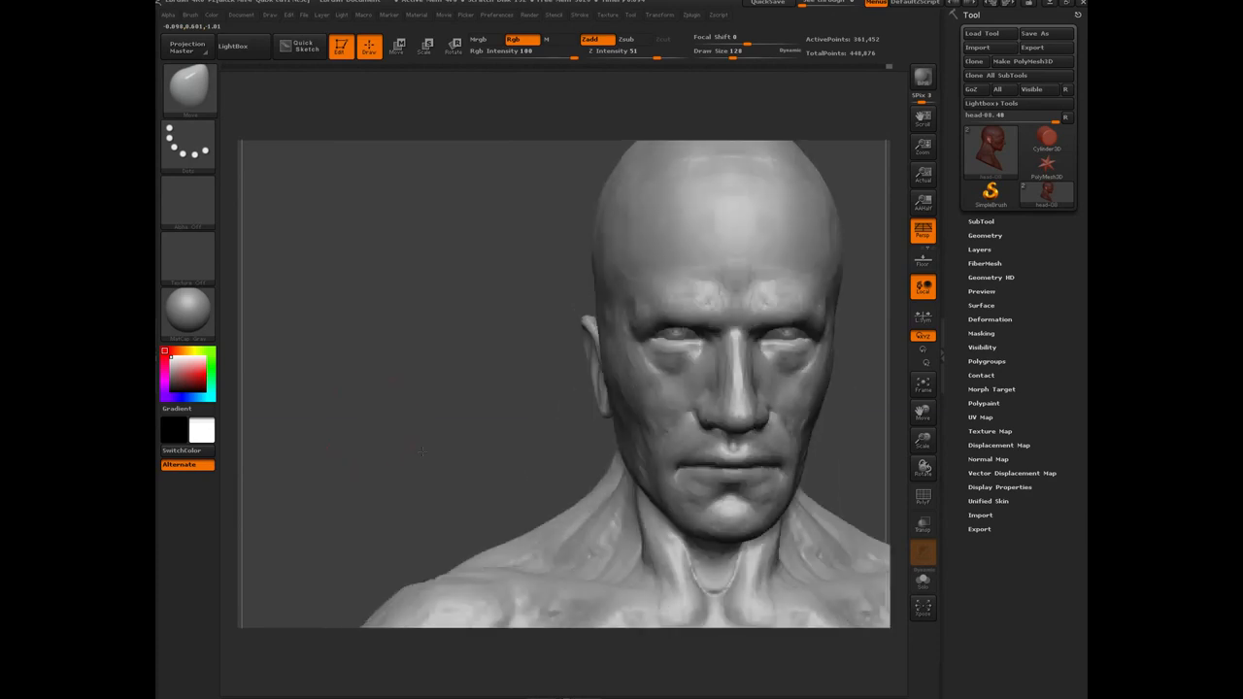
key("f")
mouse_move(511, 399)
left_mouse_down()
mouse_move(385, 363)
mouse_move(377, 413)
left_mouse_up()
mouse_move(377, 413)
left_mouse_down()
mouse_move(397, 382)
mouse_move(327, 372)
mouse_move(342, 418)
left_mouse_up()
key("bracketleft")
mouse_move(788, 430)
left_mouse_down()
mouse_move(347, 413)
mouse_move(358, 427)
mouse_move(371, 406)
mouse_move(400, 432)
left_mouse_up()
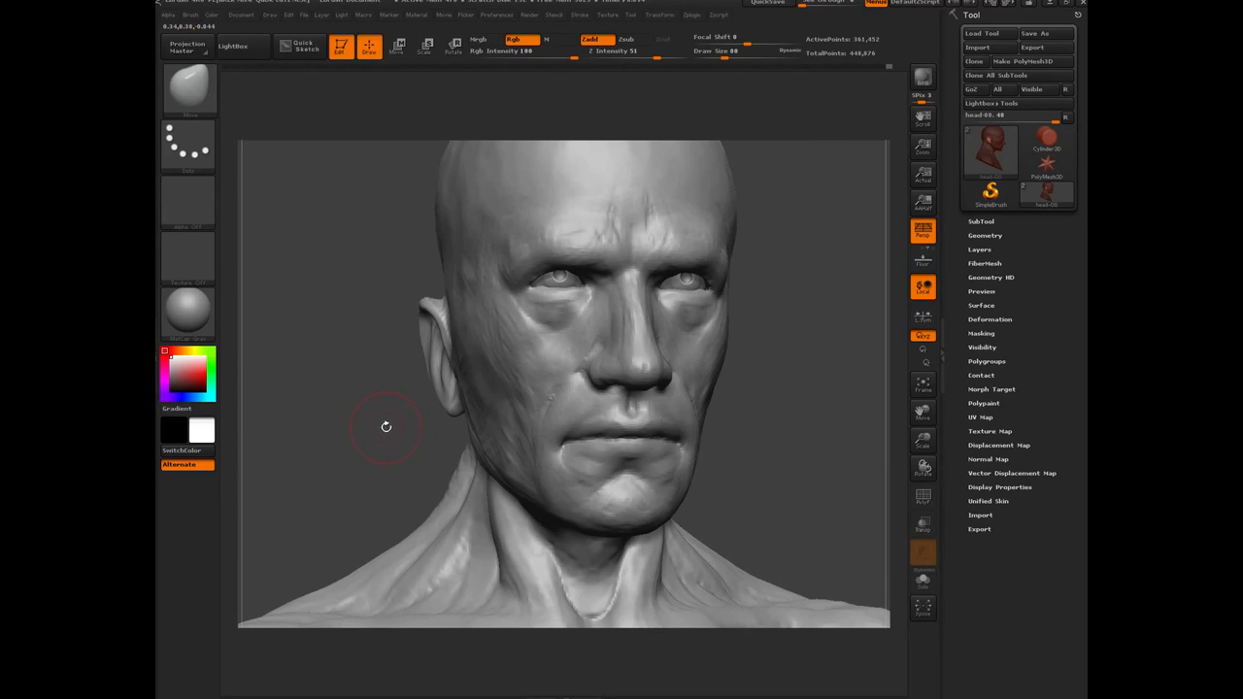
Build up the cheek from beside the nose along the nasolabial fold with ClayBuildup strokes, and check the opposite side.
key("b")
key("c")
key("b")
left_click_drag(344, 373, 389, 354)
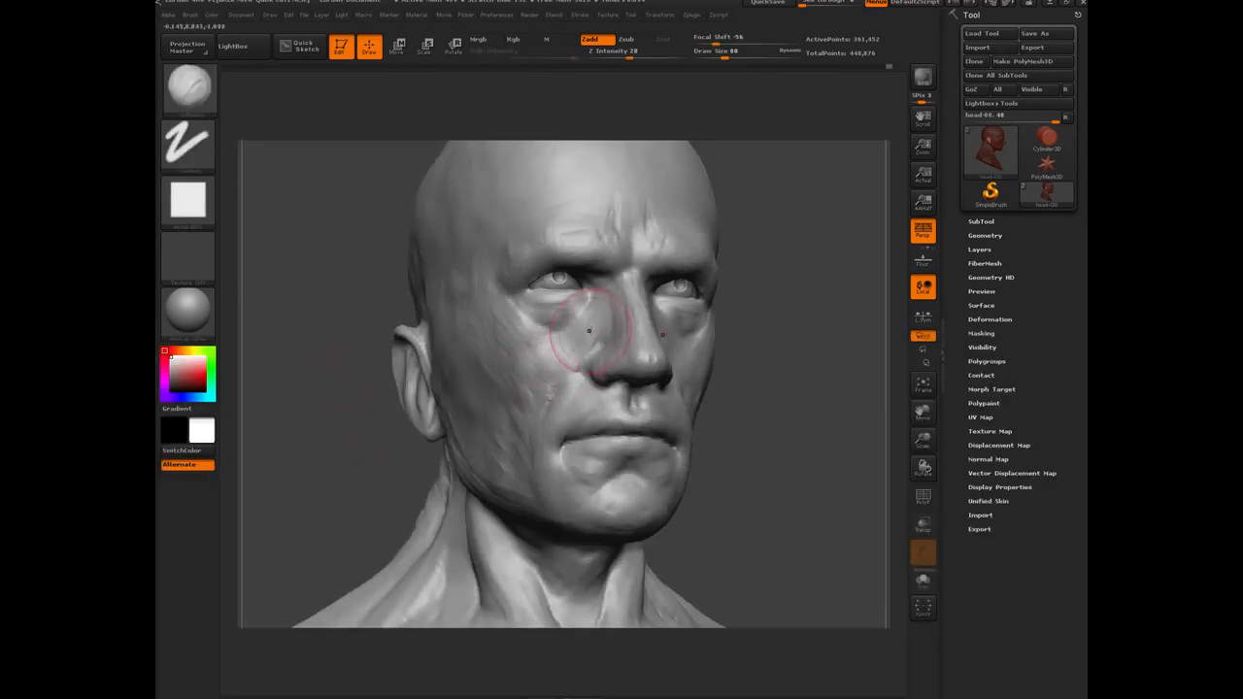
mouse_move(589, 331)
left_mouse_down()
mouse_move(558, 354)
mouse_move(578, 325)
mouse_move(564, 359)
mouse_move(583, 326)
mouse_move(515, 330)
mouse_move(520, 340)
mouse_move(524, 321)
mouse_move(569, 408)
left_mouse_up()
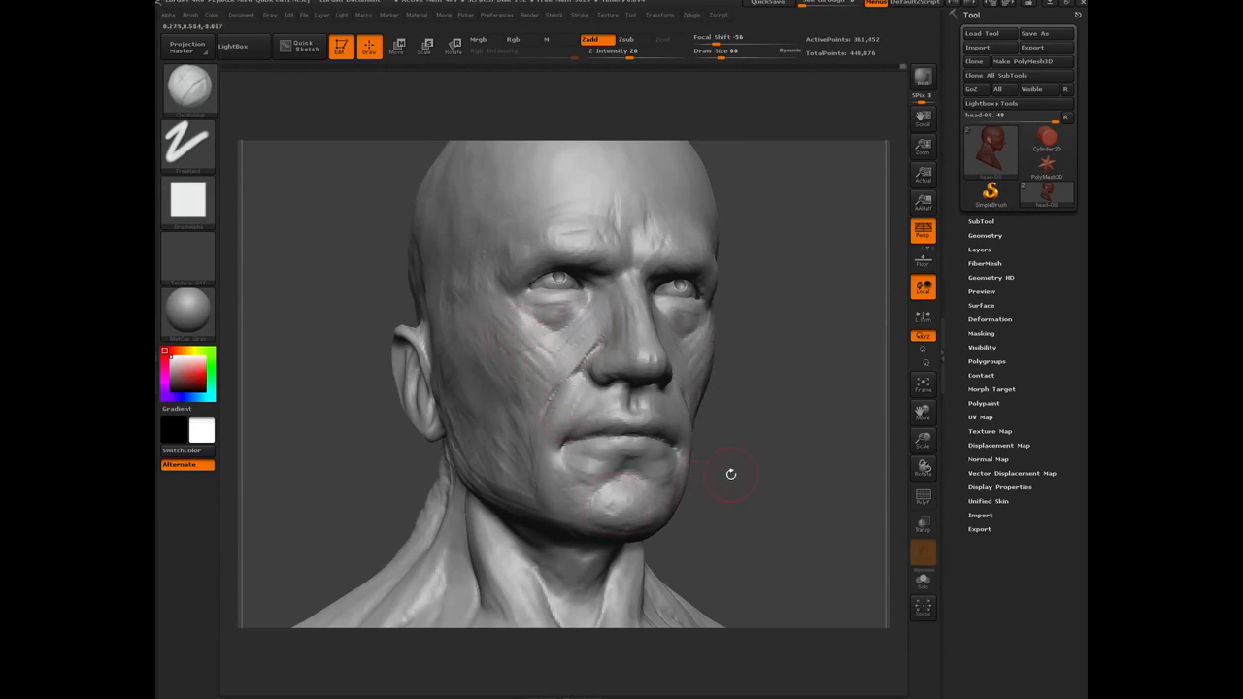
mouse_move(779, 455)
left_mouse_down()
mouse_move(396, 420)
mouse_move(798, 357)
mouse_move(735, 369)
left_mouse_up()
left_click_drag(749, 319, 723, 353)
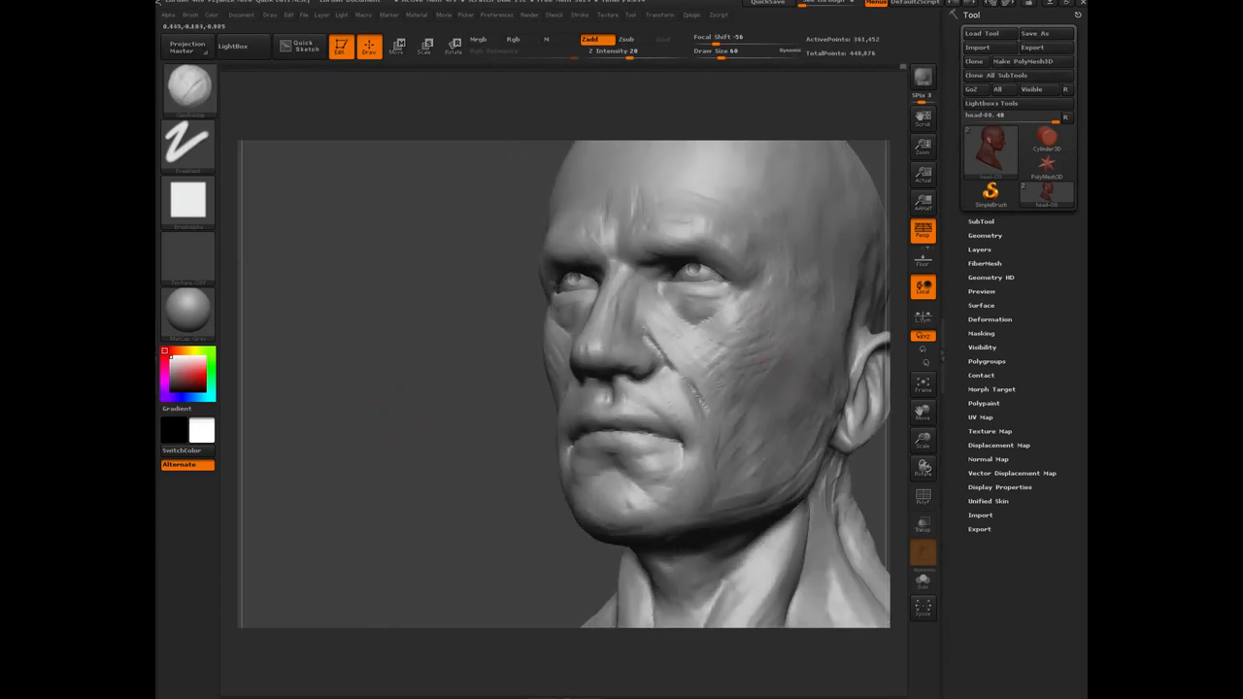
Build up the form under the eyes with a ClayBuildup stroke at draw size 48, and check it in three-quarter view.
left_click_drag(480, 411, 389, 412)
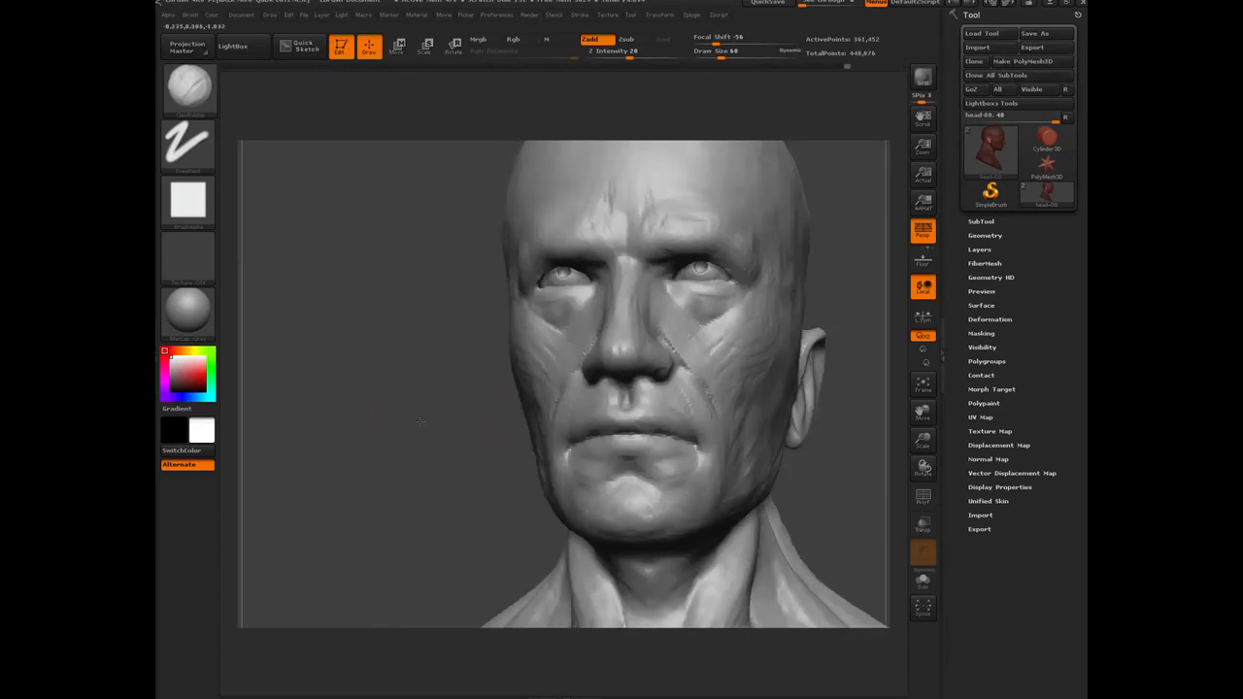
key("bracketleft")
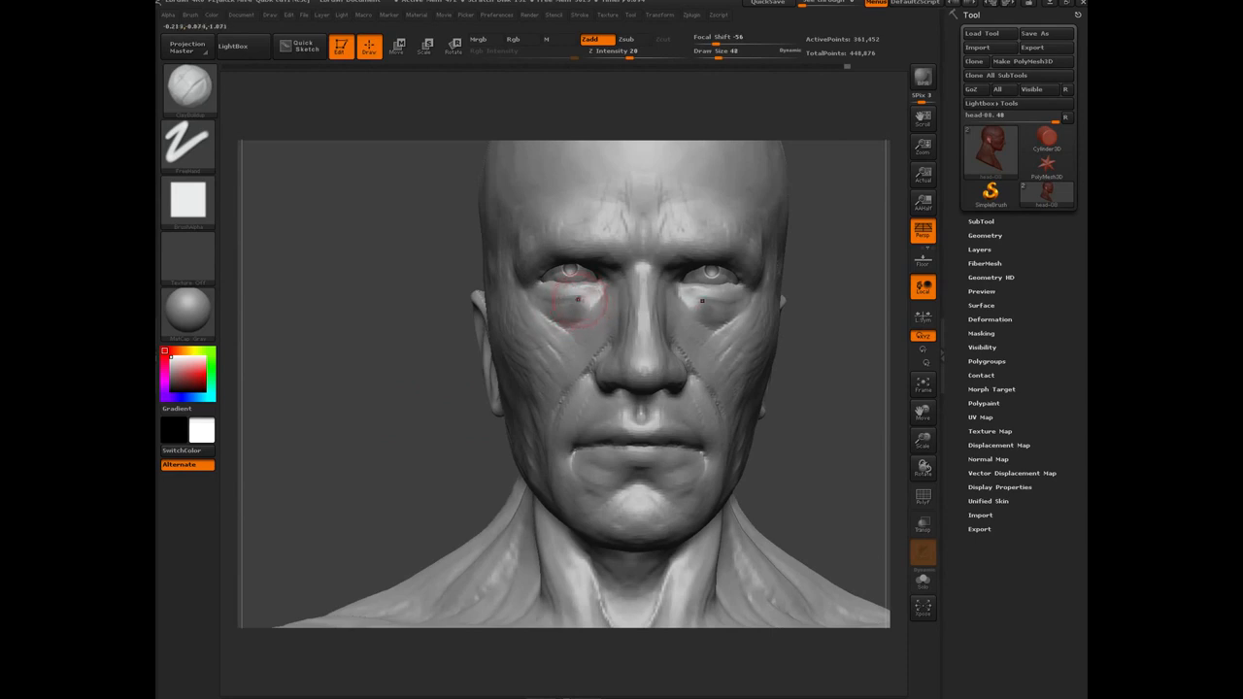
left_click_drag(588, 293, 542, 289)
left_click_drag(370, 308, 400, 274)
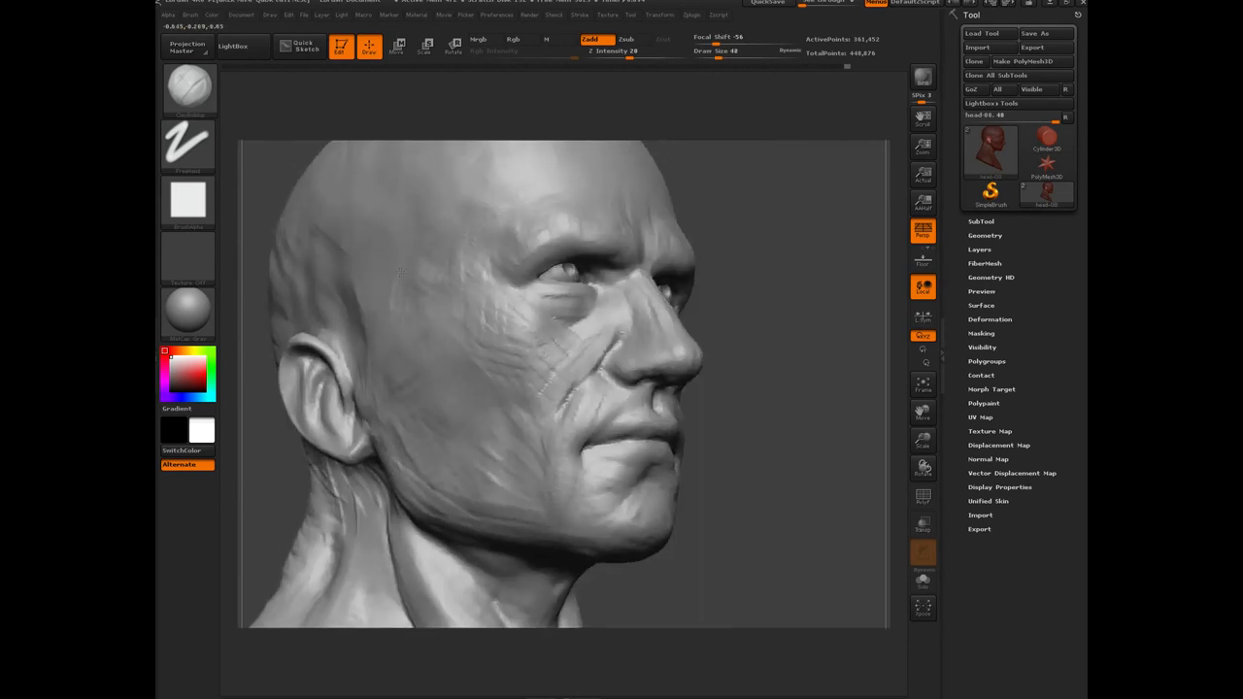
left_click_drag(401, 273, 395, 429)
Select the eyeball subtool PM3D_Sphere3D, turn off perspective, and adjust the eyes' depth in profile with a horizontal transpose line.
key("n")
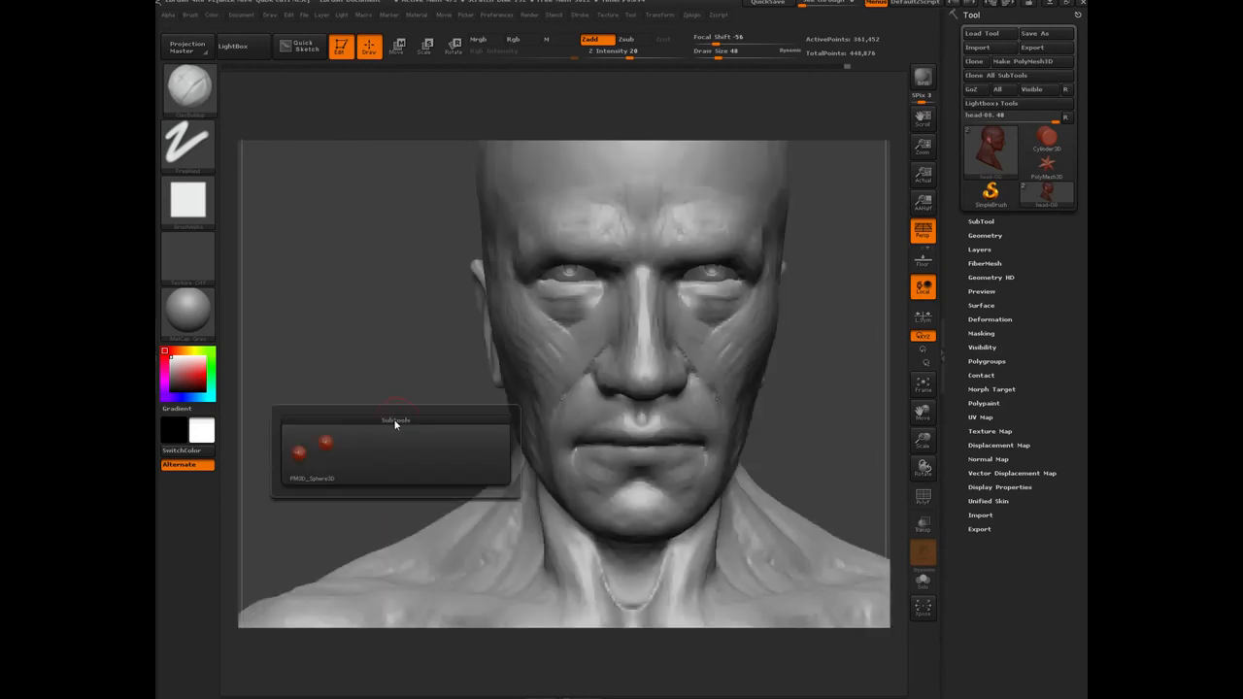
left_click(325, 445)
left_click_drag(311, 339, 653, 445)
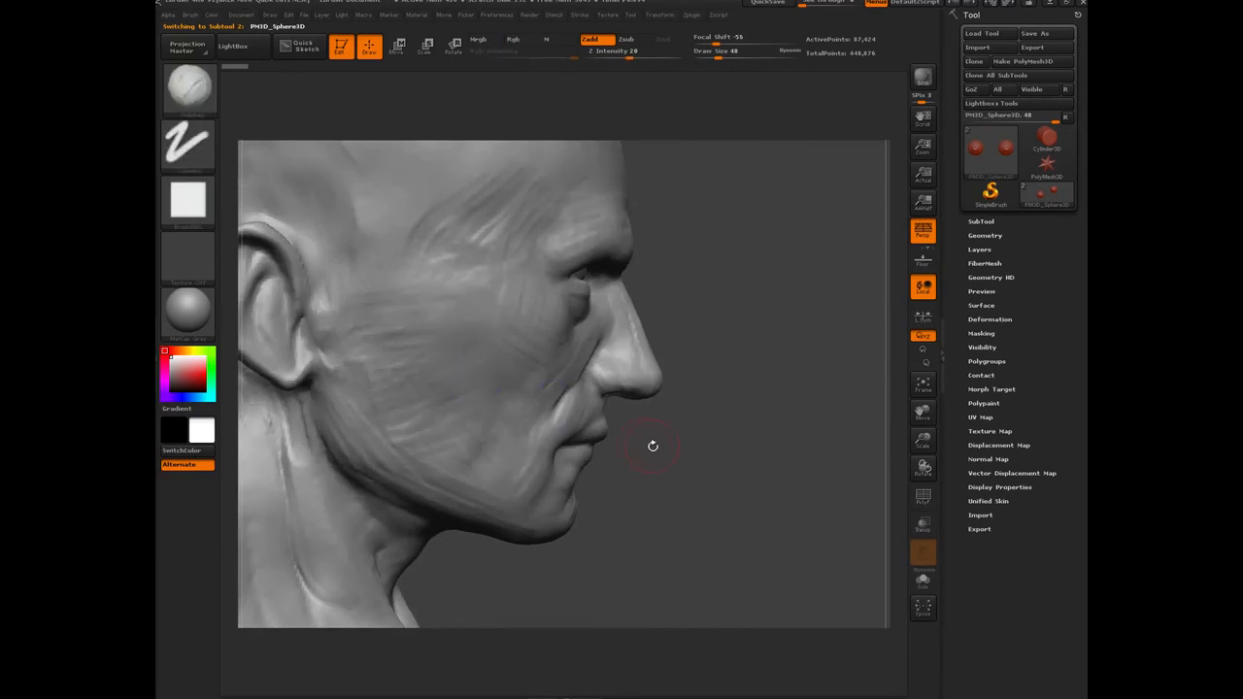
key("p")
key("w")
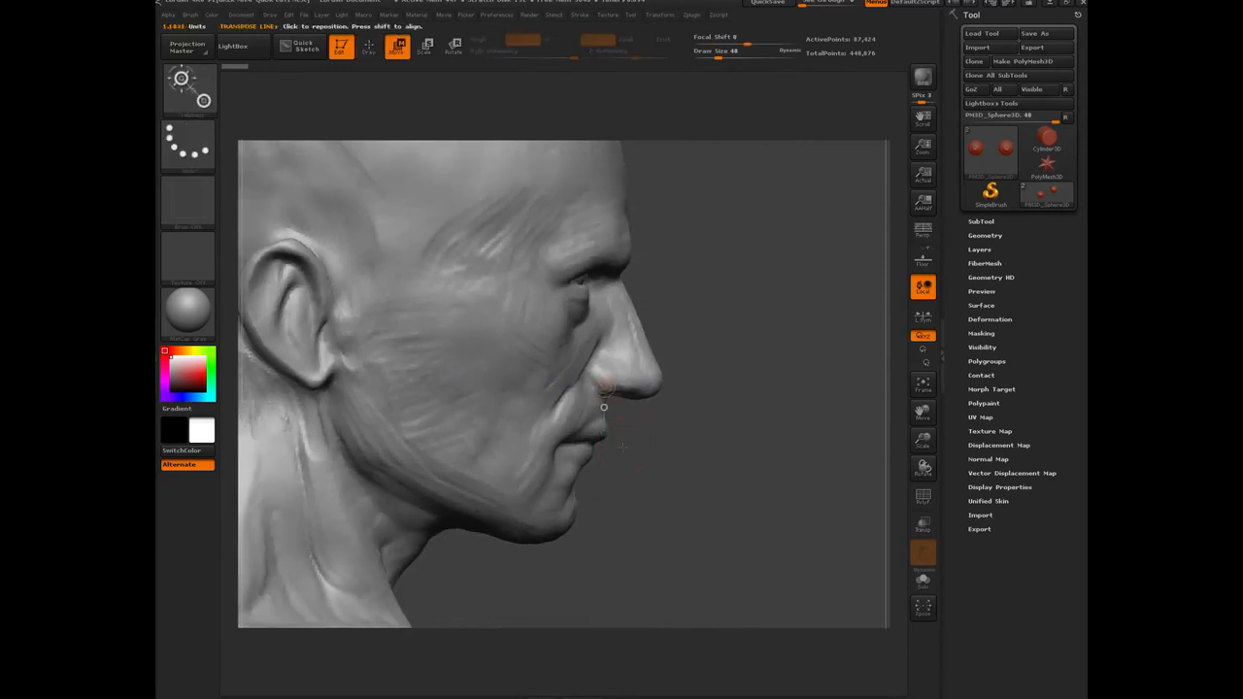
left_click_drag(577, 279, 754, 279)
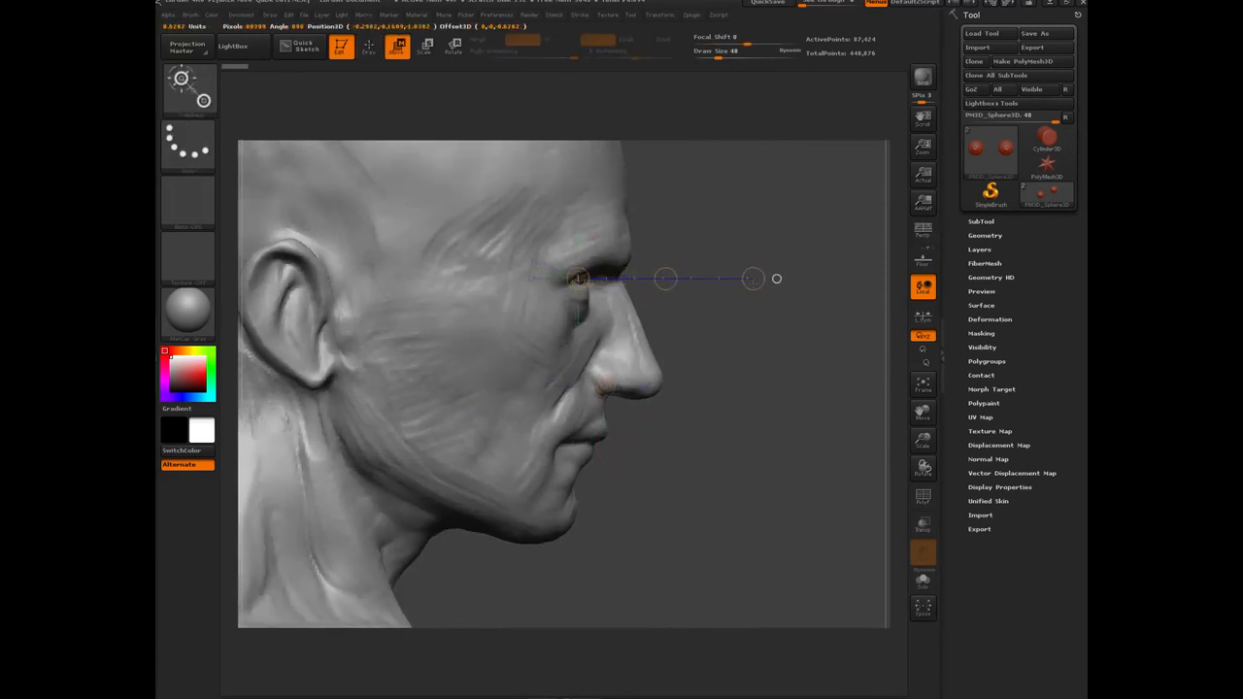
left_click_drag(665, 279, 677, 291)
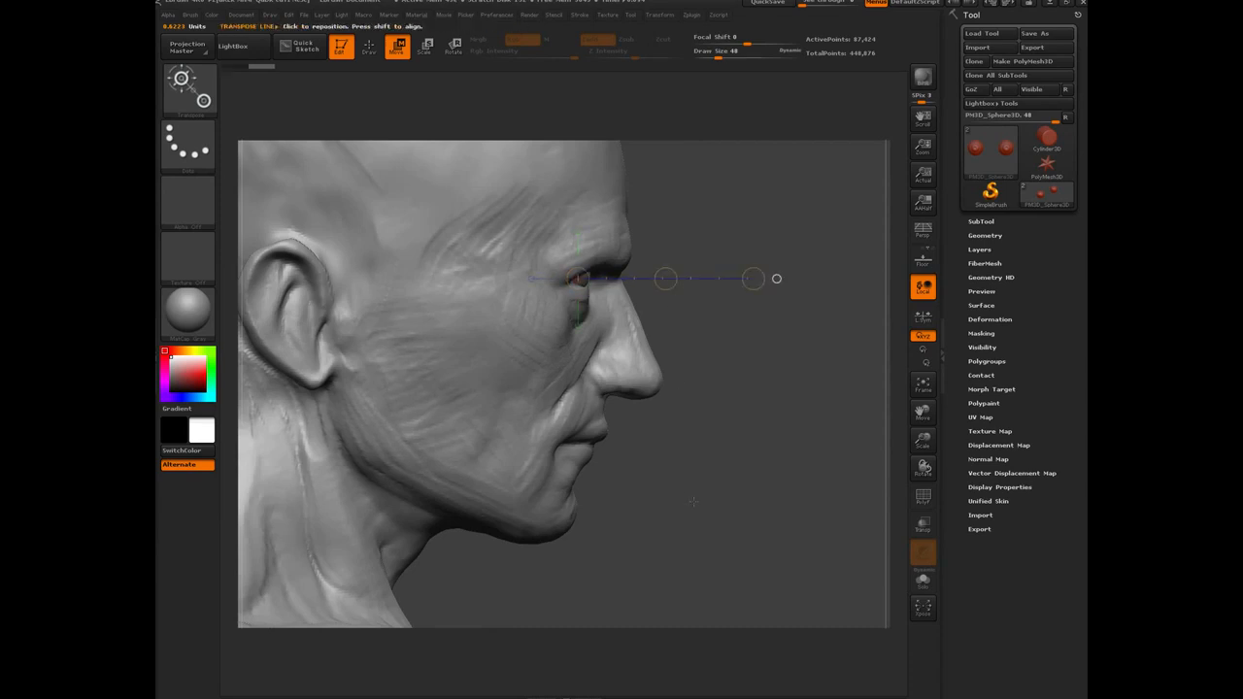
Adjust the eyeballs' sideways and vertical position within the sockets in front view with the Move transpose line.
left_click_drag(692, 501, 636, 498)
left_click_drag(451, 323, 468, 322, "shift")
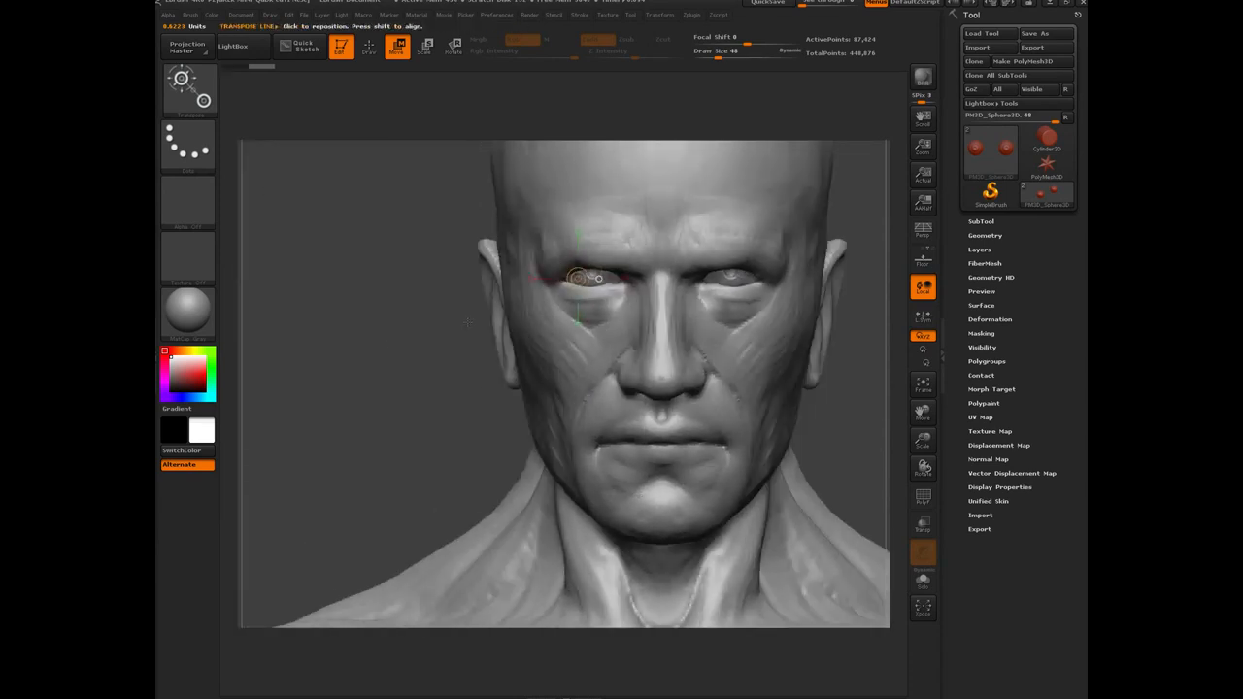
left_click_drag(599, 279, 378, 278)
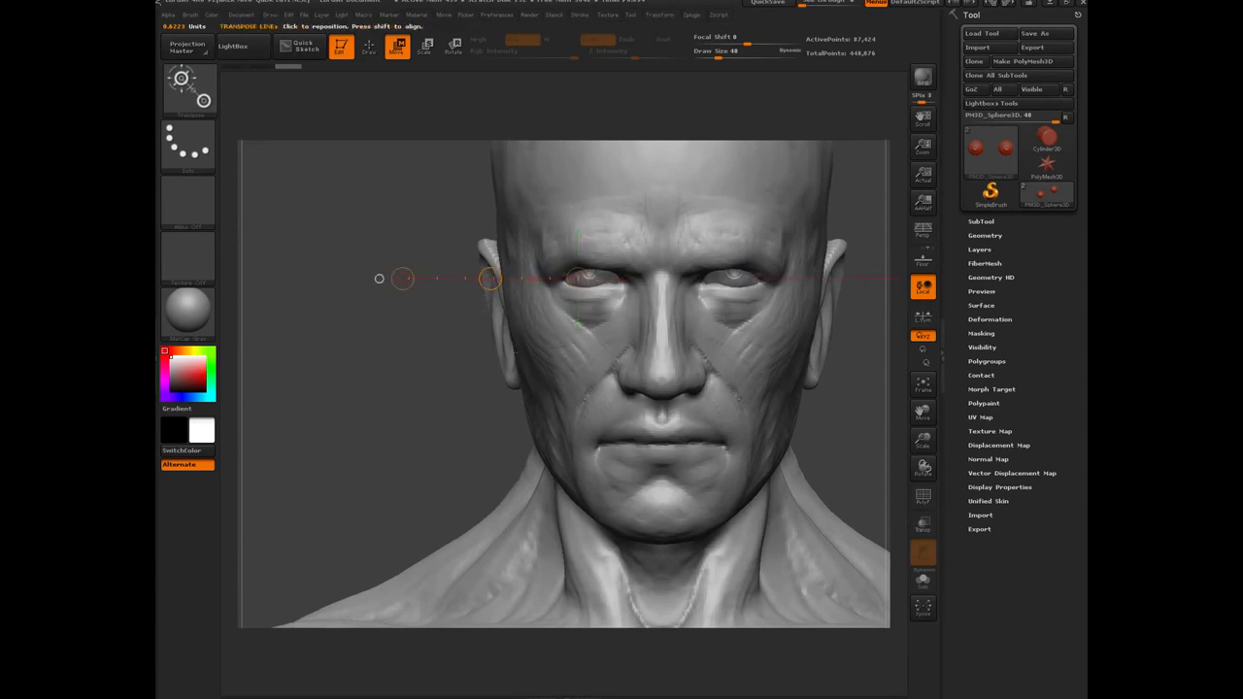
left_click(580, 300)
left_click_drag(578, 364, 580, 367)
left_click_drag(580, 477, 598, 473)
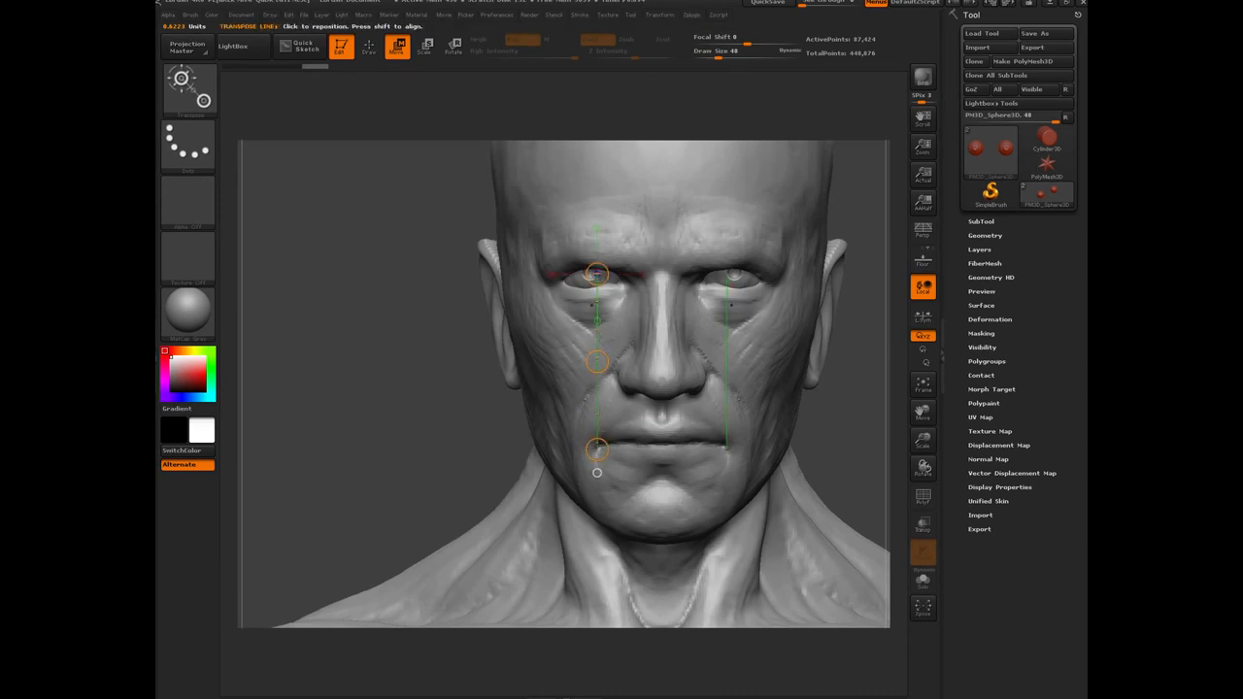
Return to Draw mode with the Dam_Standard brush and view the face slightly from below.
key("q")
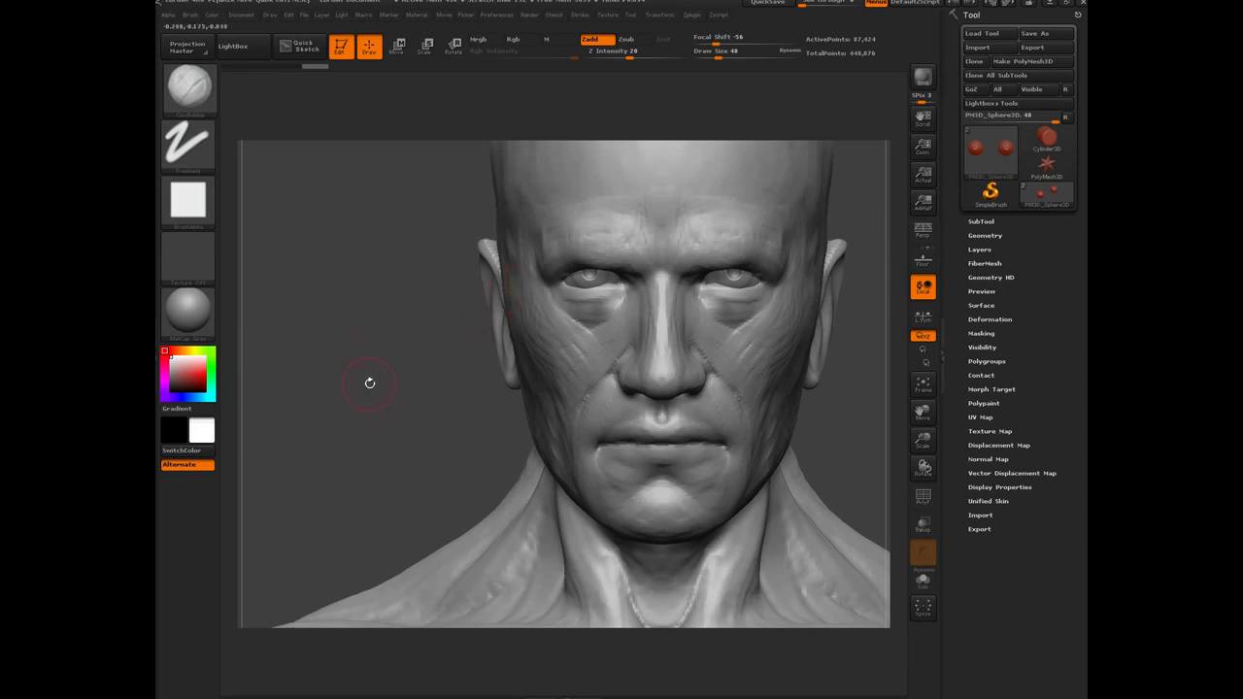
key("b")
key("c")
key("b")
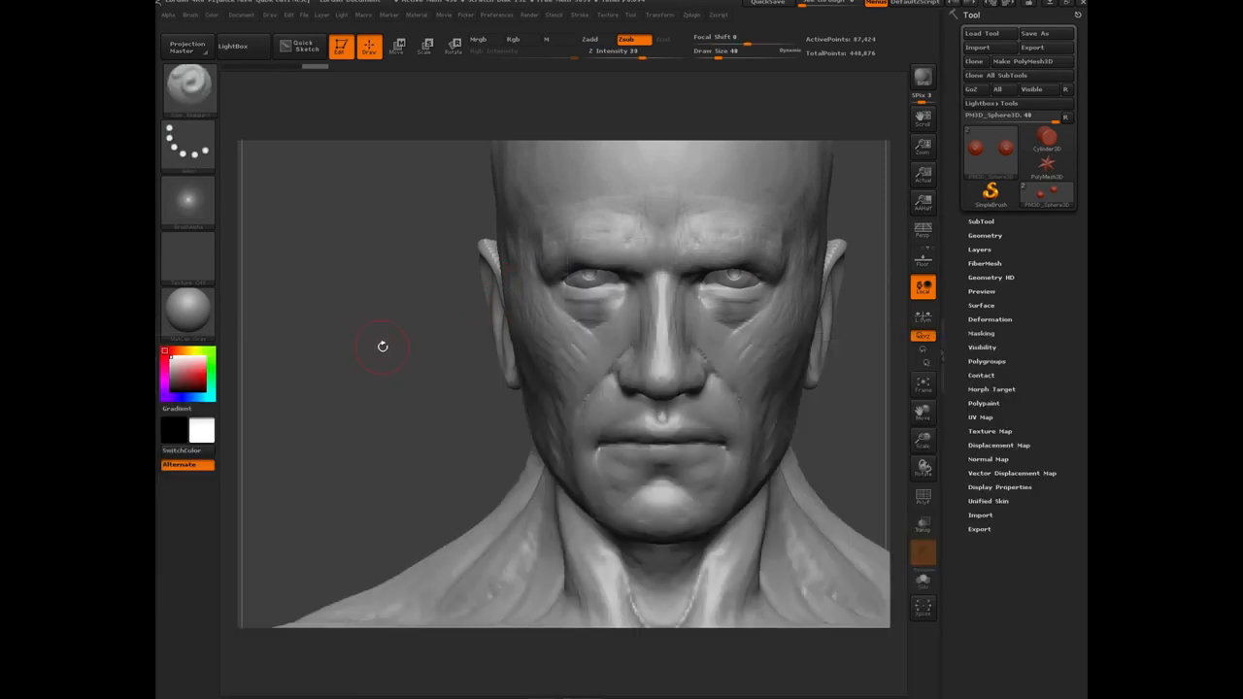
left_click_drag(380, 344, 397, 323)
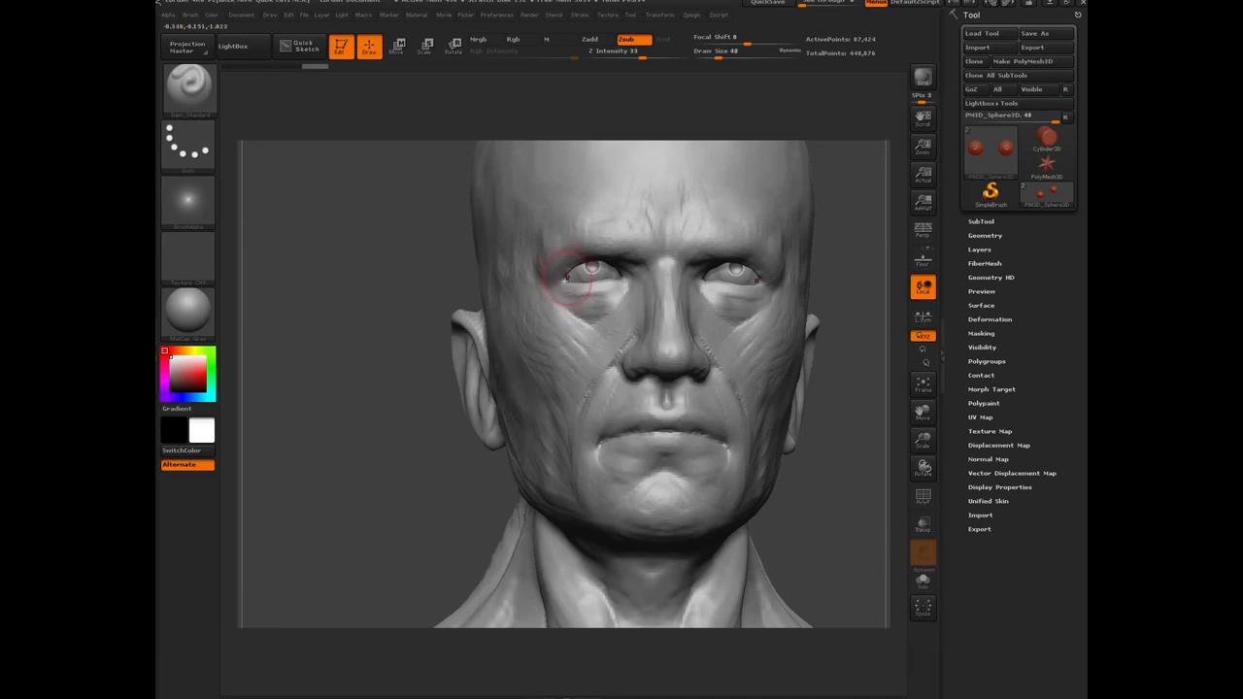
Try a Dam_Standard stroke at the outer eye corner and undo it, keeping the repositioned eyeballs.
left_click_drag(565, 279, 574, 281)
key("ctrl+z")
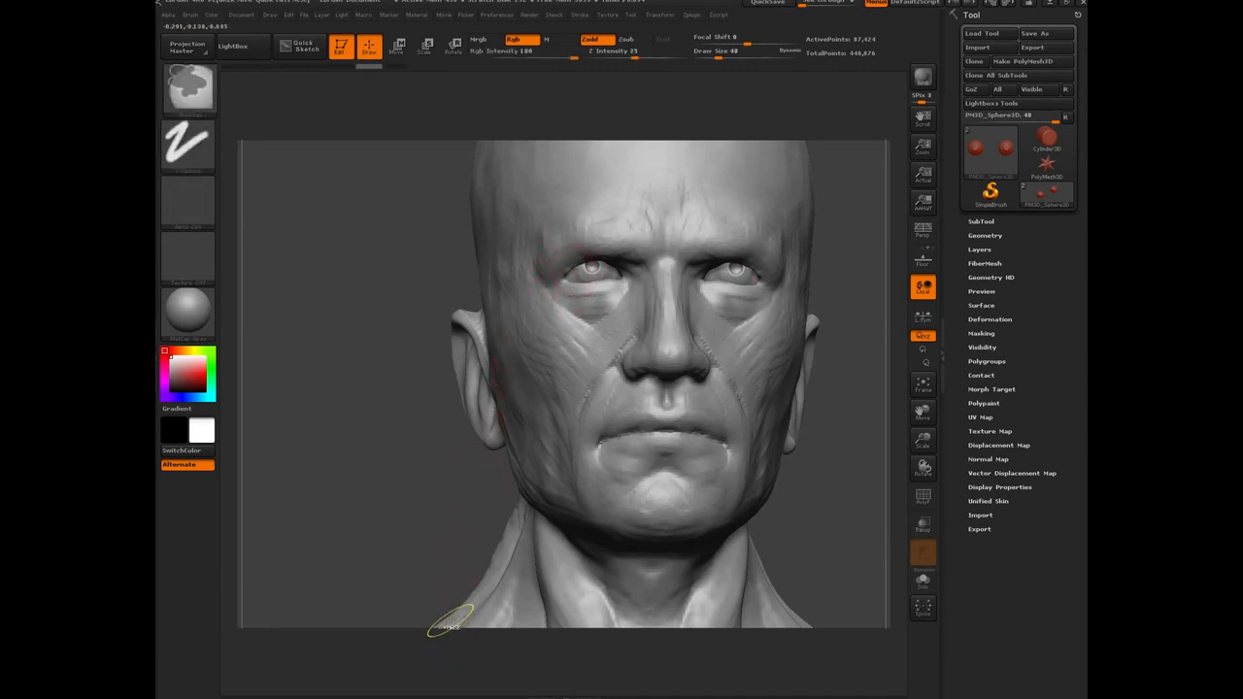
key("ctrl+z")
key("ctrl+z")
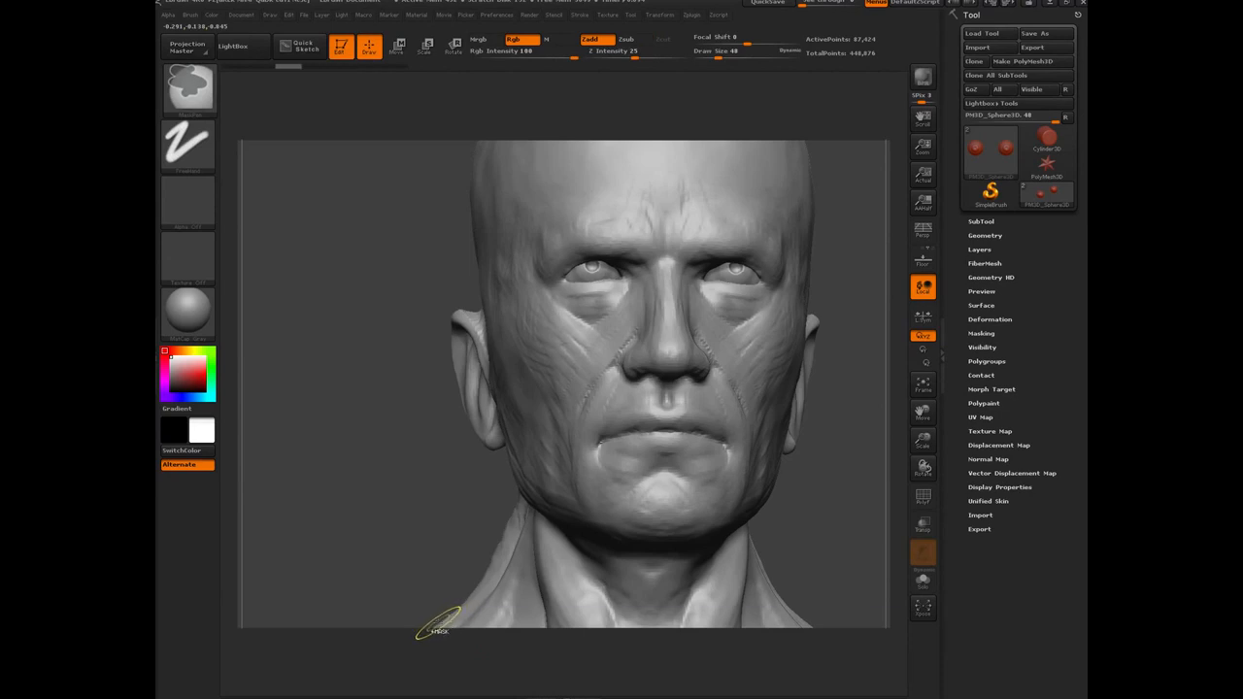
key("ctrl+shift")
key("ctrl+shift+z")
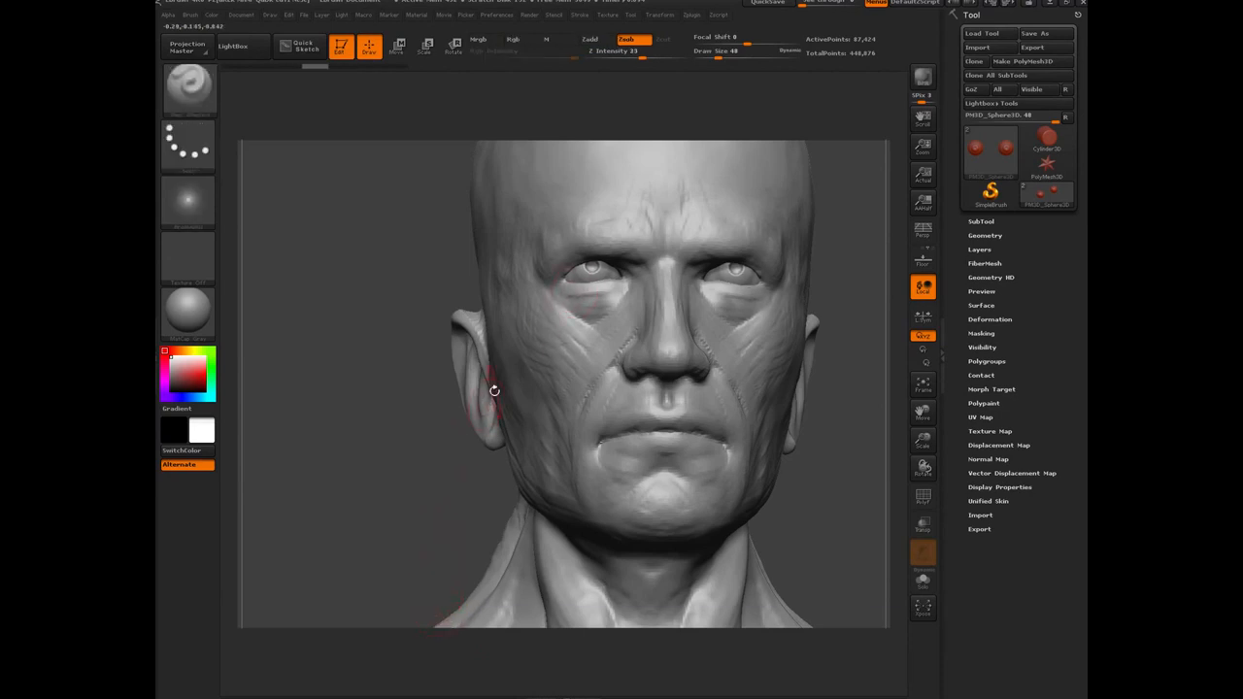
Make the head-08 subtool active and turn the face slightly to view the cheek and eye corner.
key("n")
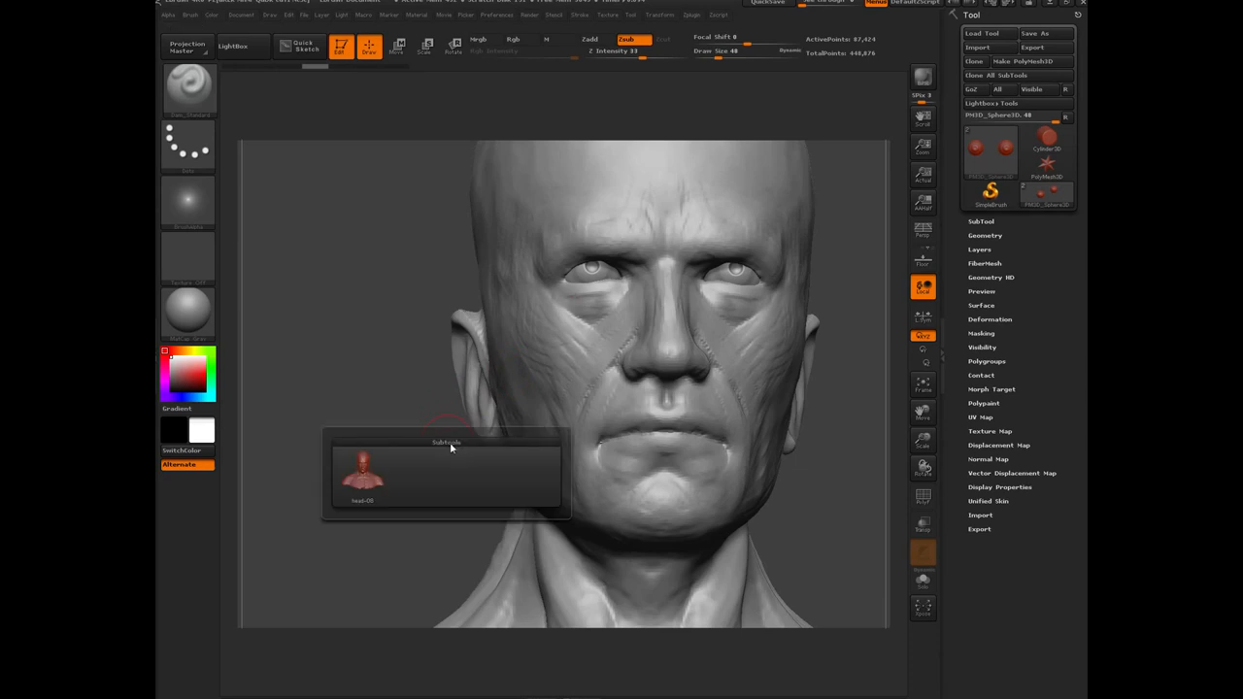
left_click(371, 476)
left_click_drag(347, 435, 556, 372)
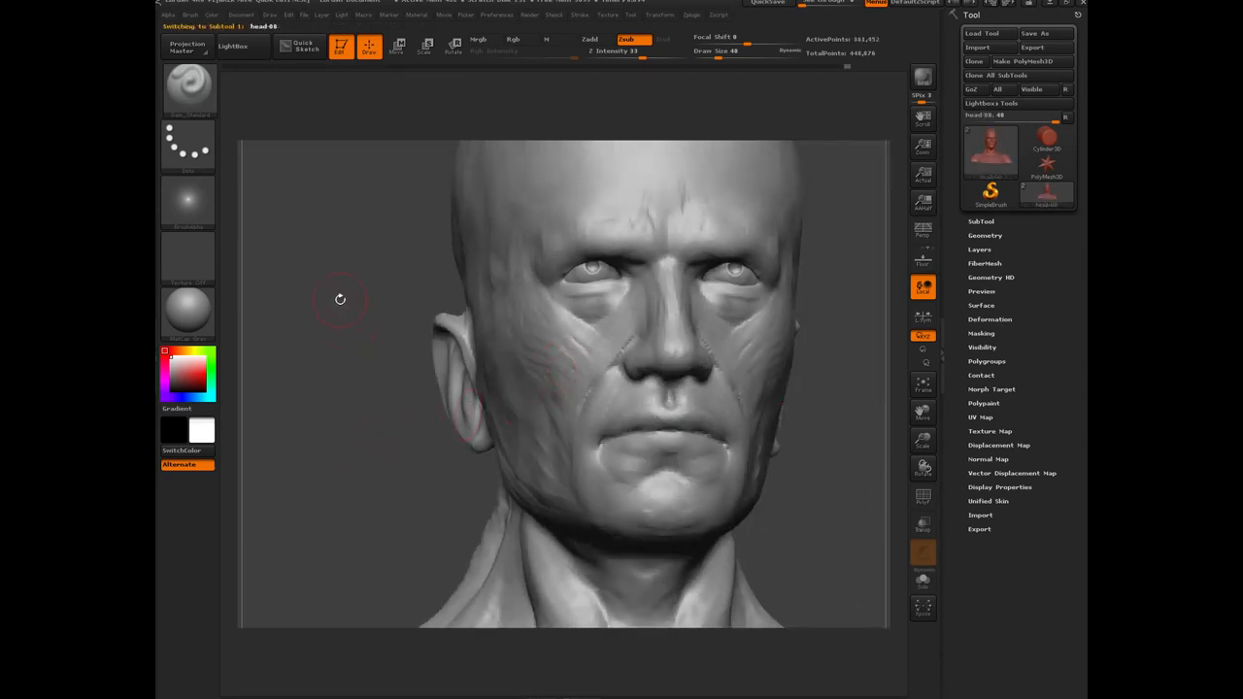
Refine the upper eyelid creases with the Dam_Standard brush at draw size 20.
left_click_drag(330, 298, 581, 270)
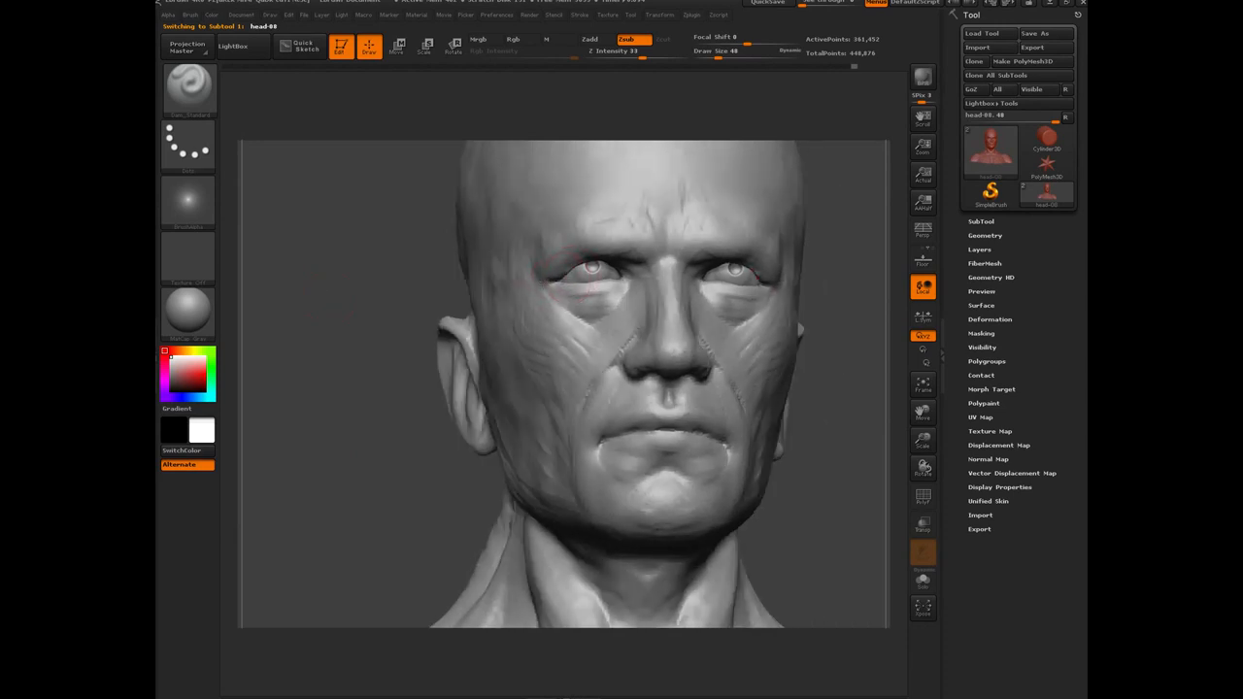
left_click_drag(418, 265, 449, 304)
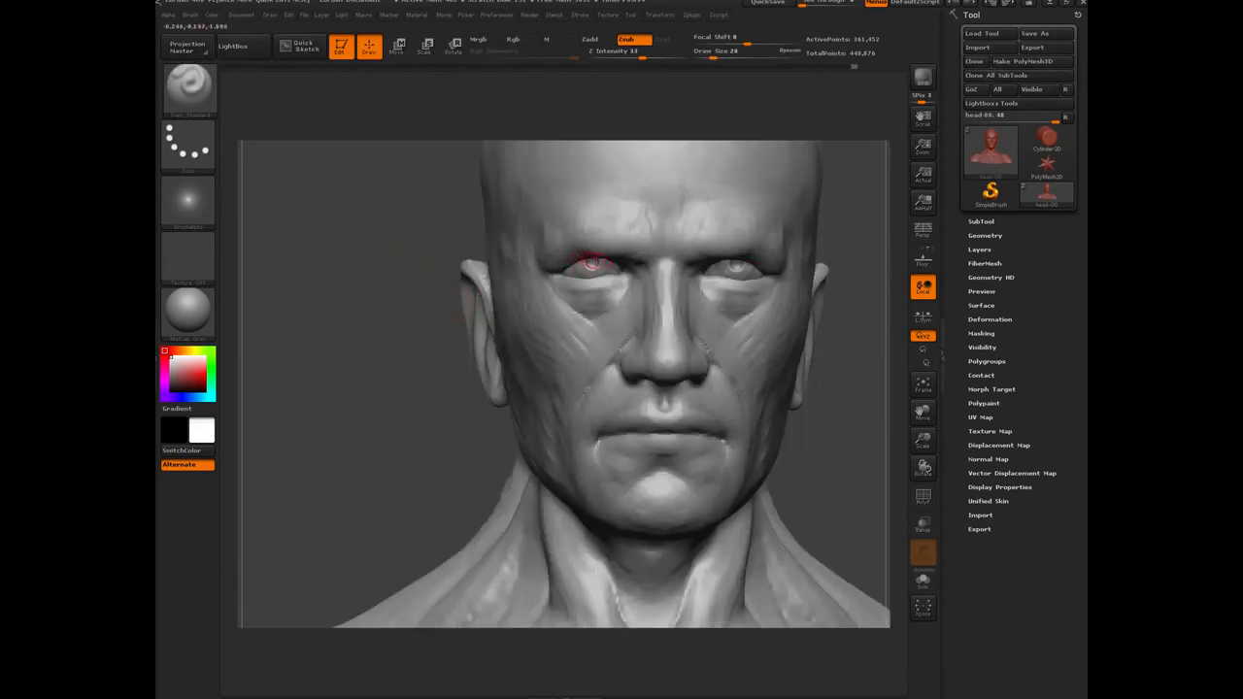
left_click_drag(404, 262, 445, 245)
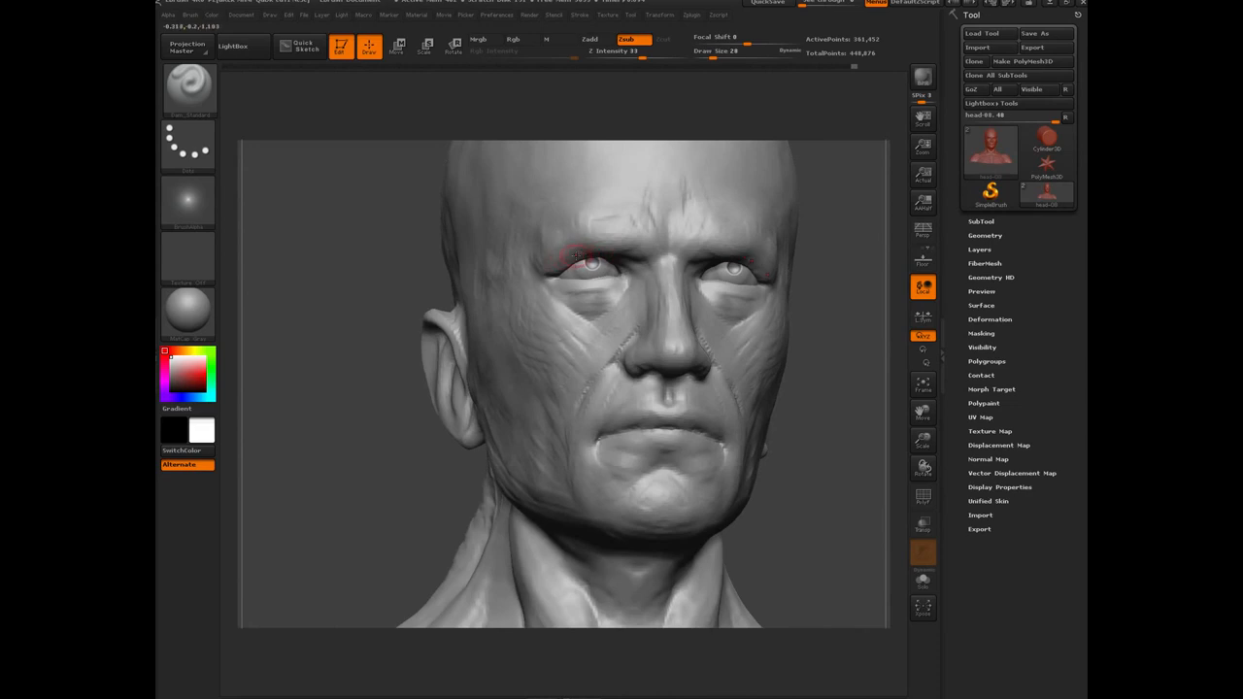
Build up the outer upper lids and brow bone using the ClayBuildup brush at draw size 20.
key("b")
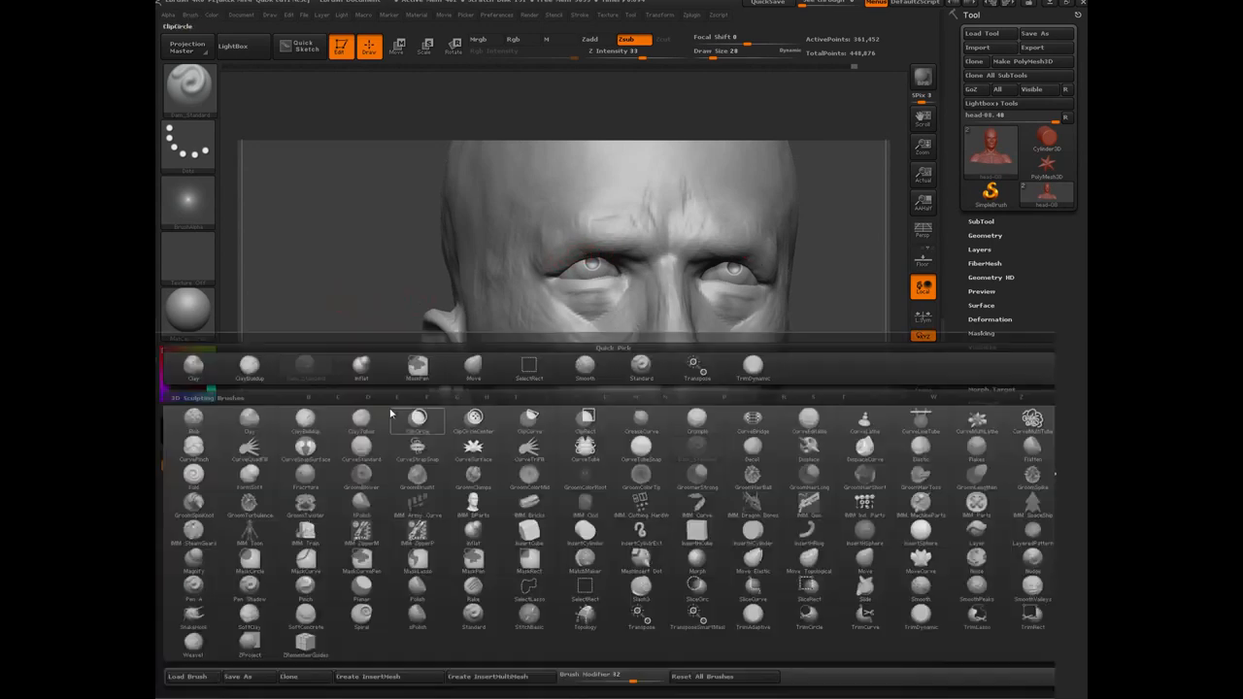
key("c")
key("b")
mouse_move(375, 322)
left_mouse_down()
mouse_move(354, 254)
mouse_move(361, 190)
left_mouse_up()
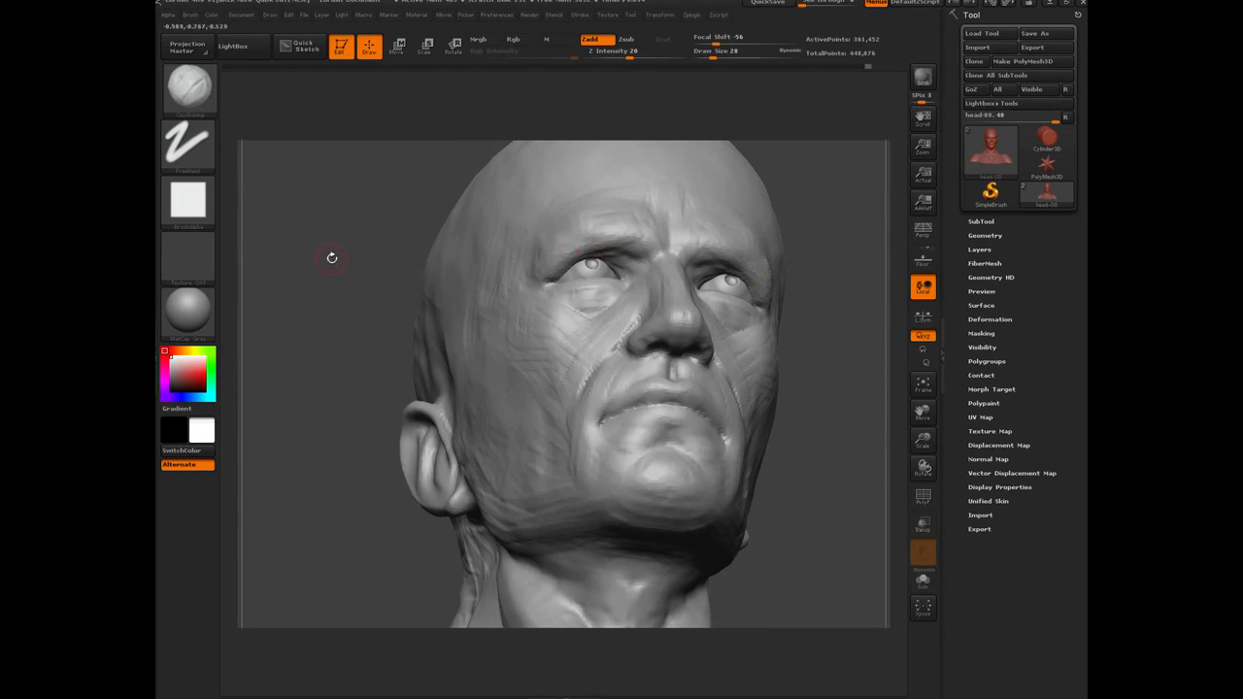
left_click_drag(331, 257, 463, 304)
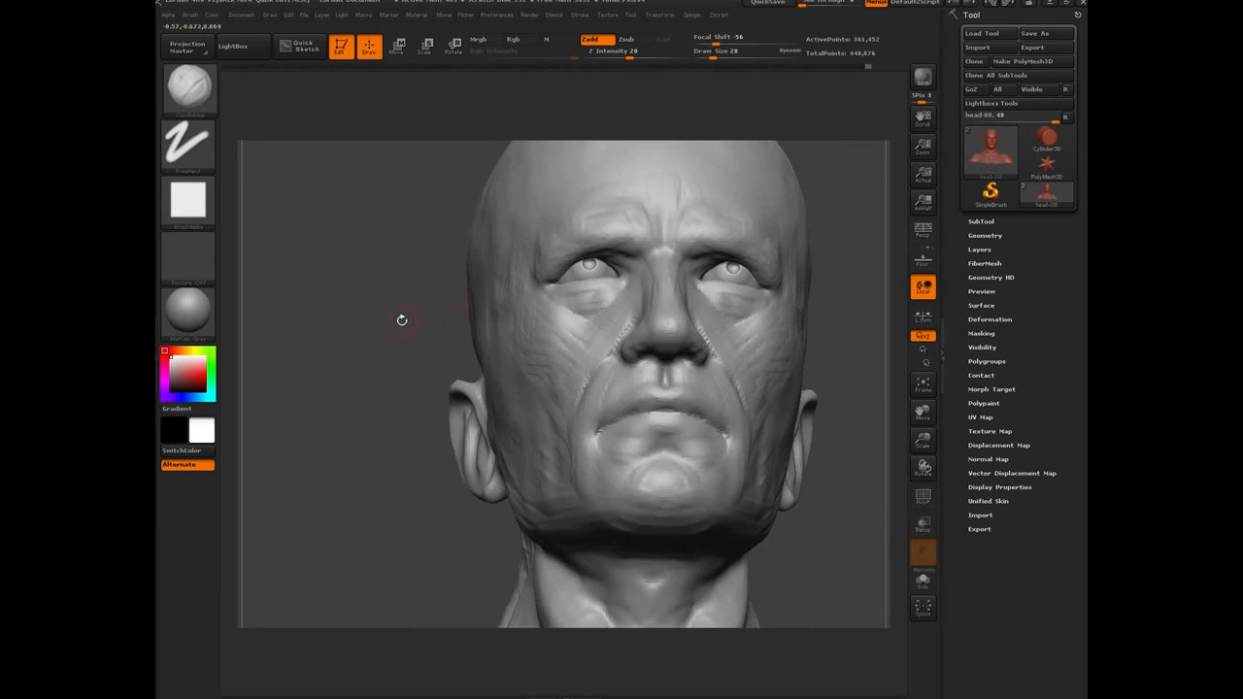
Sculpt vertical wrinkle folds on the forehead above both eyebrows and add volume along the brow ridge.
left_click_drag(383, 265, 377, 427, "alt")
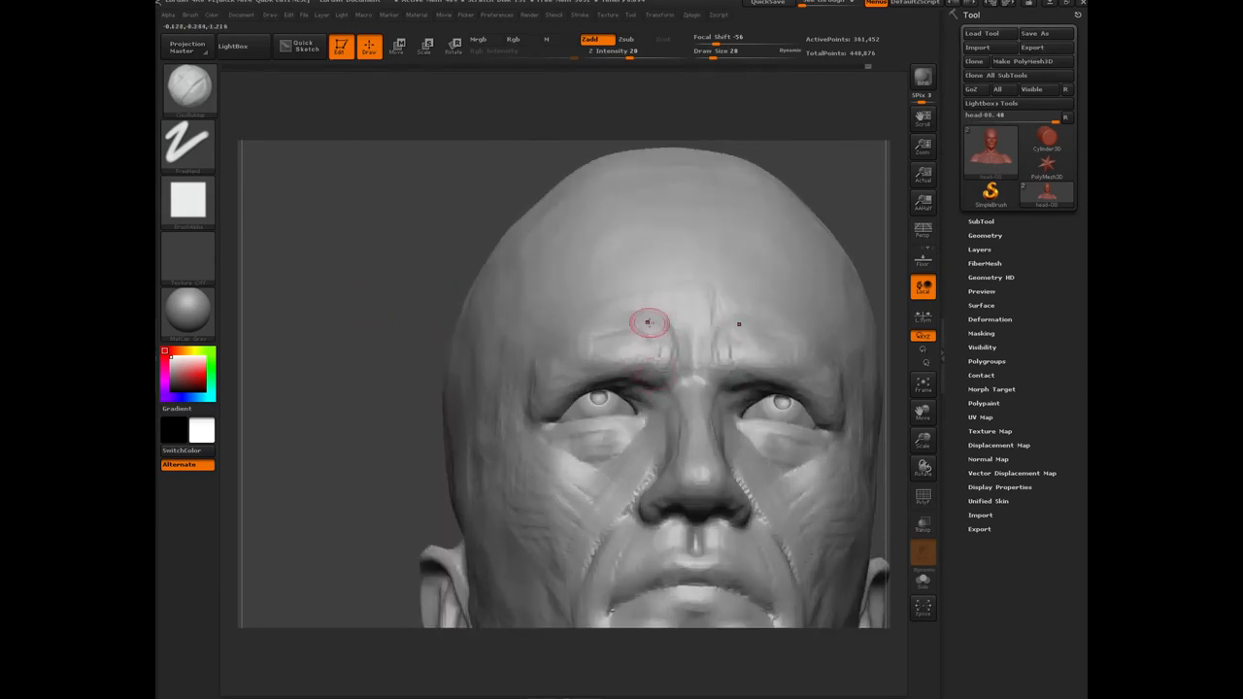
left_click_drag(365, 321, 574, 371)
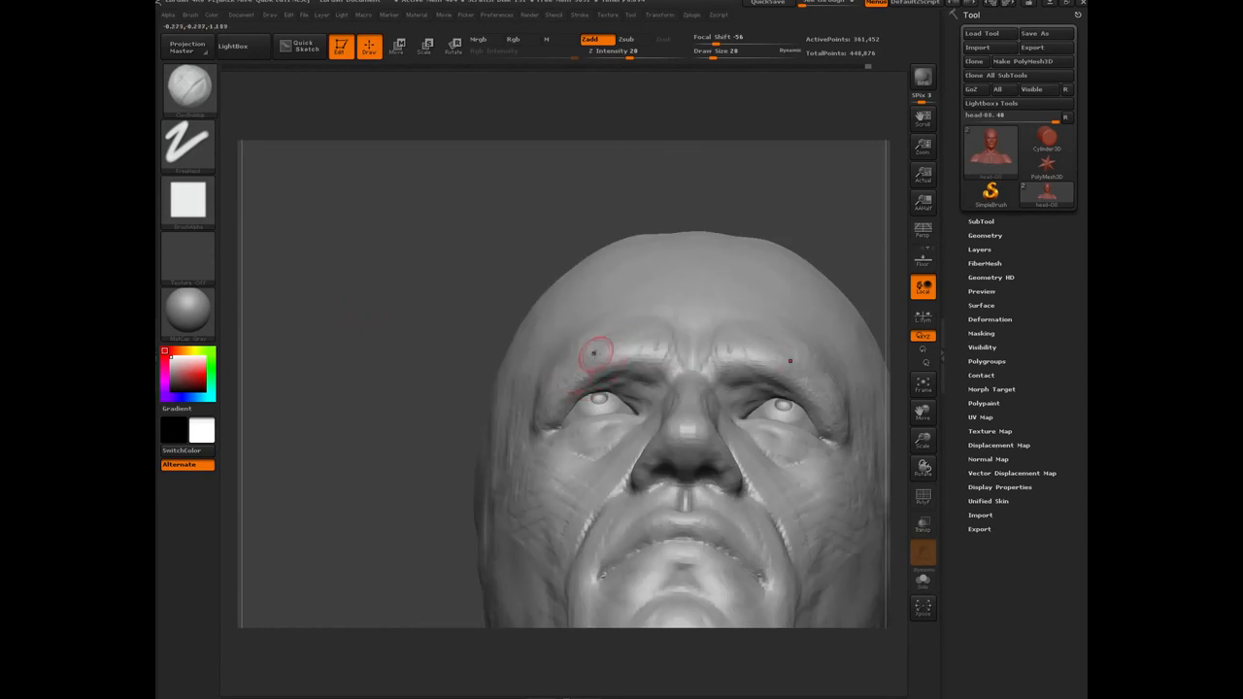
mouse_move(412, 363)
left_mouse_down()
mouse_move(638, 300)
mouse_move(575, 316)
mouse_move(585, 332)
left_mouse_up()
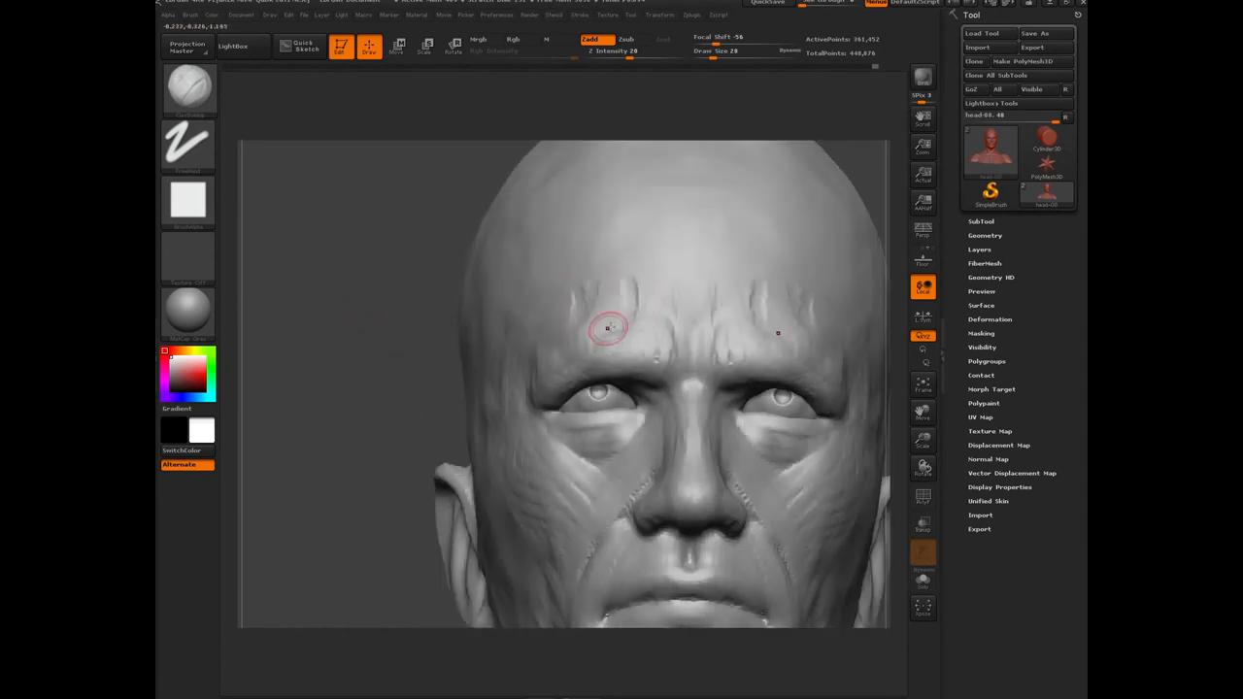
left_click_drag(614, 267, 639, 313)
left_click_drag(345, 363, 552, 285)
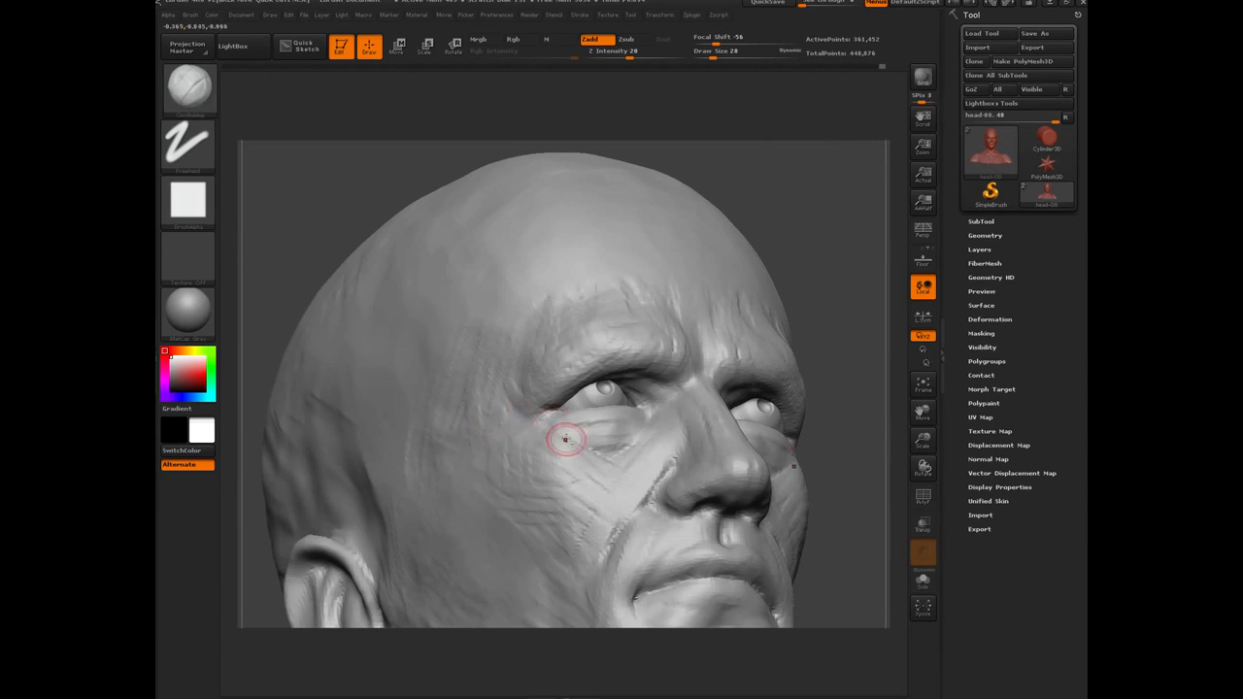
Add short clay strokes to the cheeks below the eye bags and check the face from several angles.
mouse_move(609, 453)
left_mouse_down()
mouse_move(589, 493)
mouse_move(617, 483)
left_mouse_up()
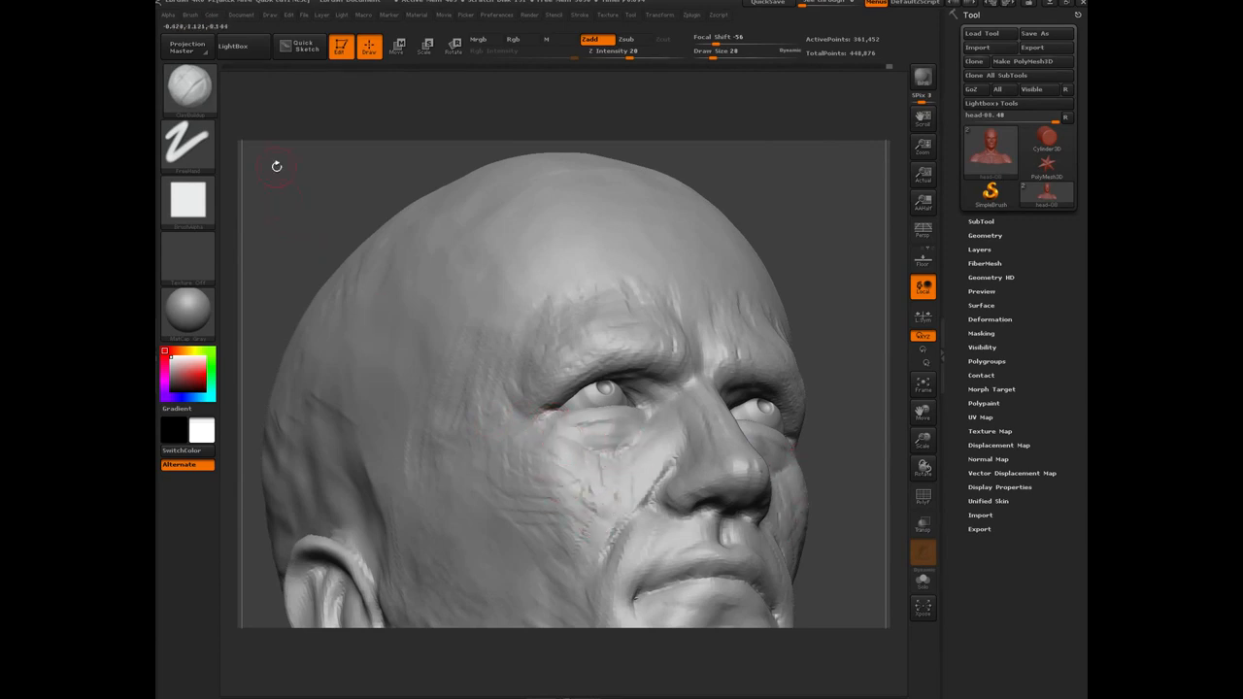
left_click_drag(276, 166, 394, 471)
left_click_drag(410, 521, 324, 357, "alt")
left_click_drag(317, 362, 332, 347, "alt")
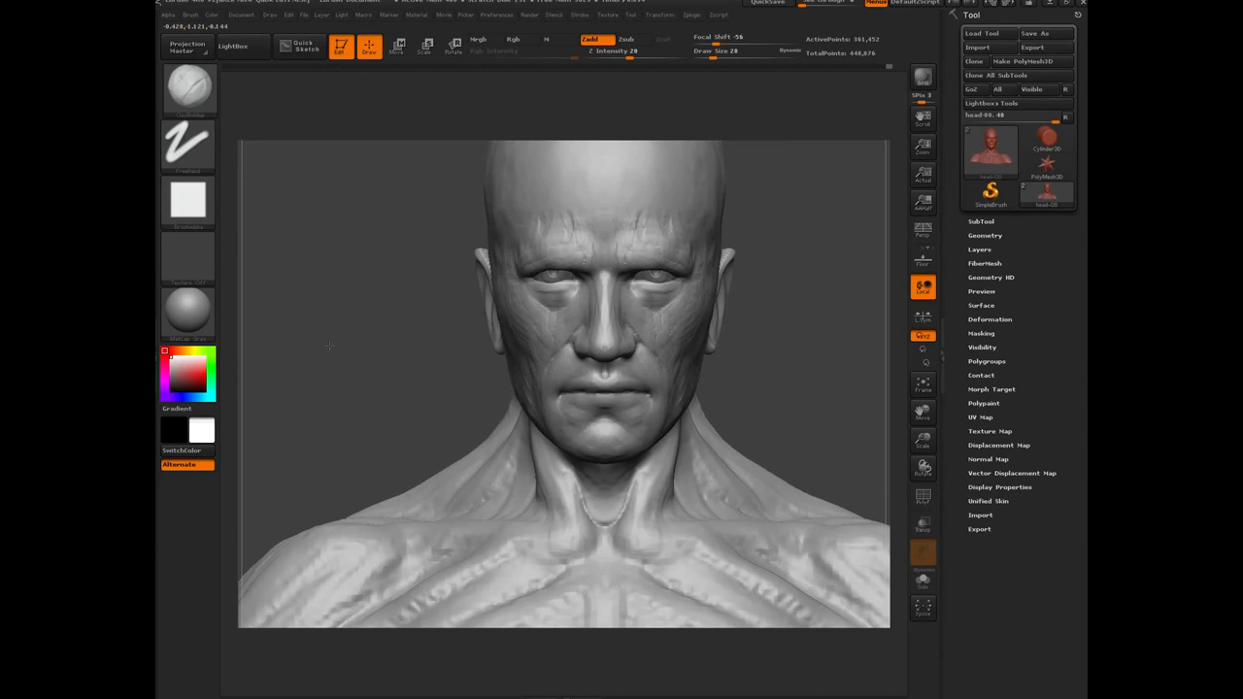
left_click_drag(329, 344, 310, 339)
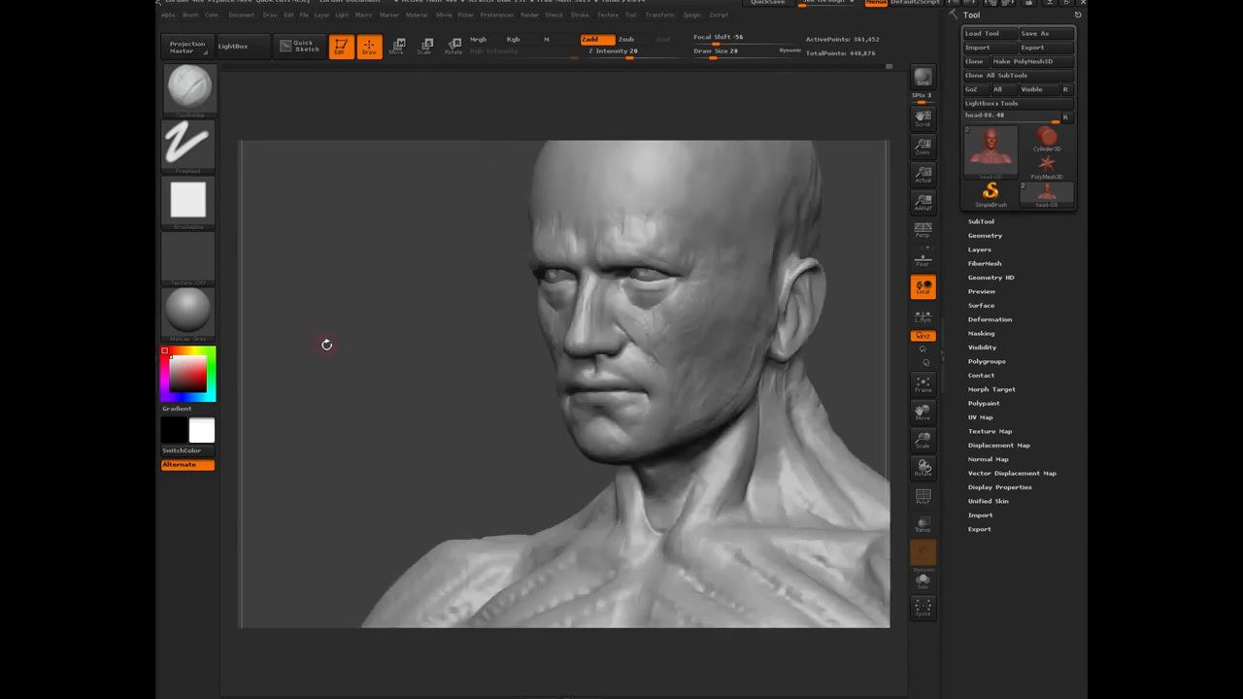
Build up the temples and the sides of the head above the ears with ClayBuildup at draw size 64.
left_click_drag(362, 338, 402, 321)
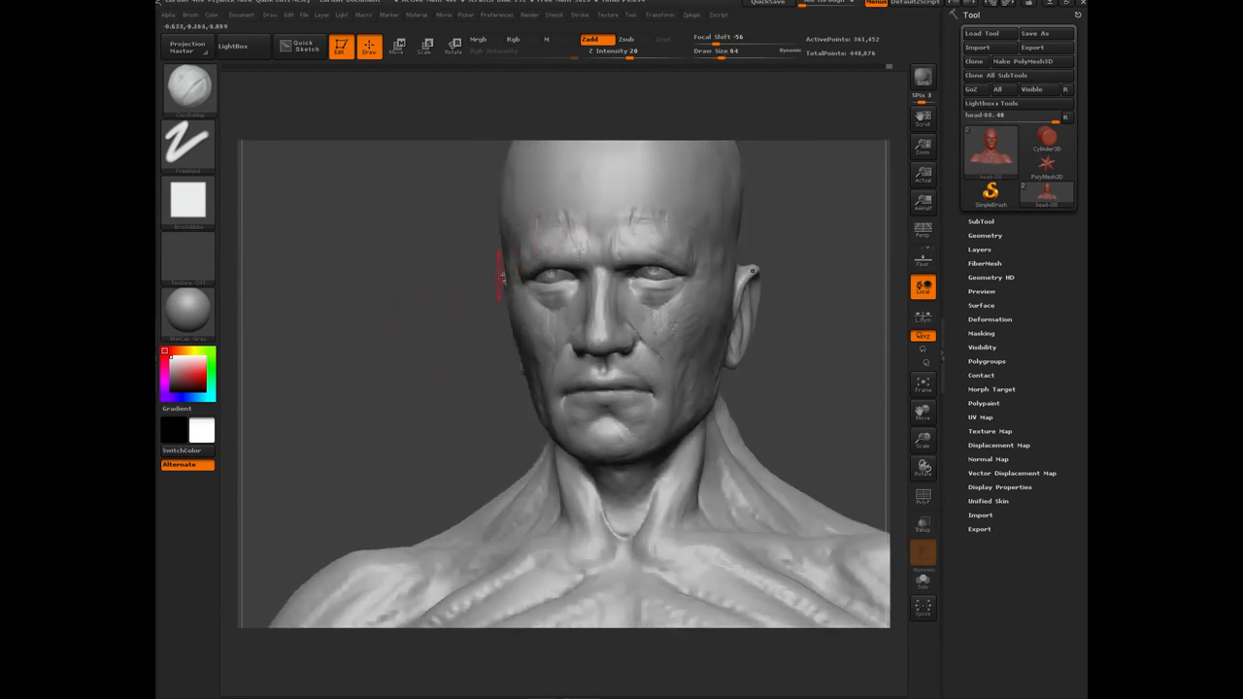
left_click_drag(405, 323, 521, 238)
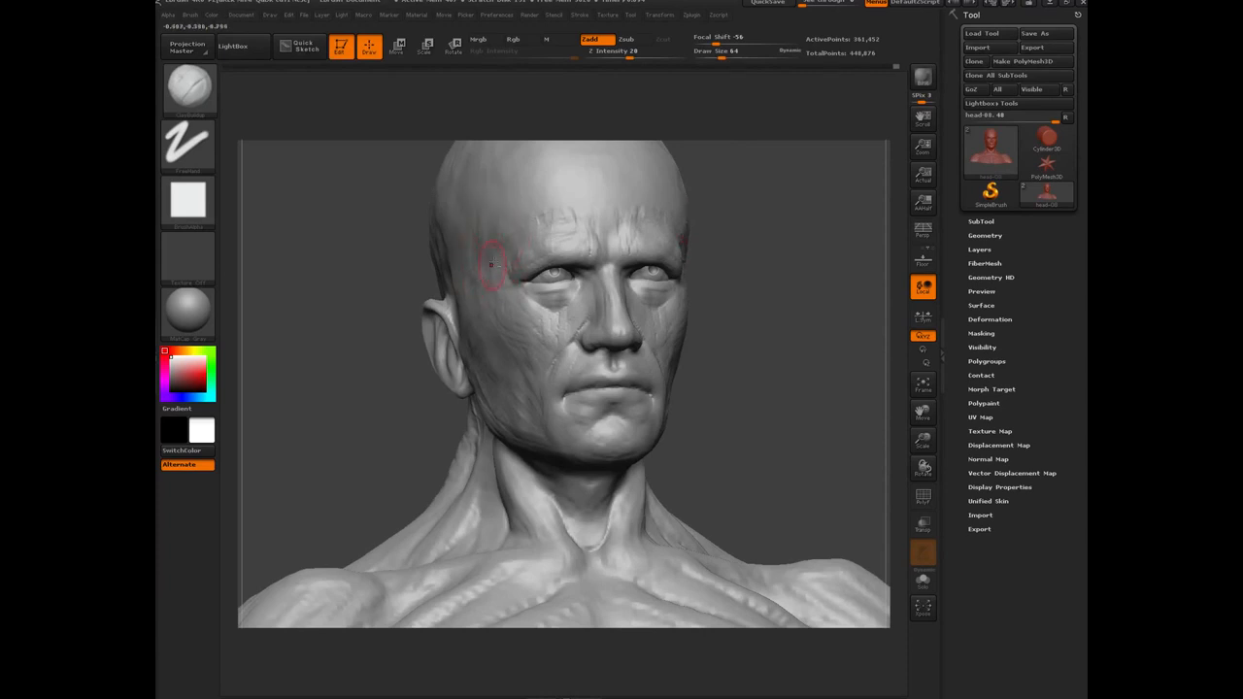
left_click_drag(364, 298, 491, 273)
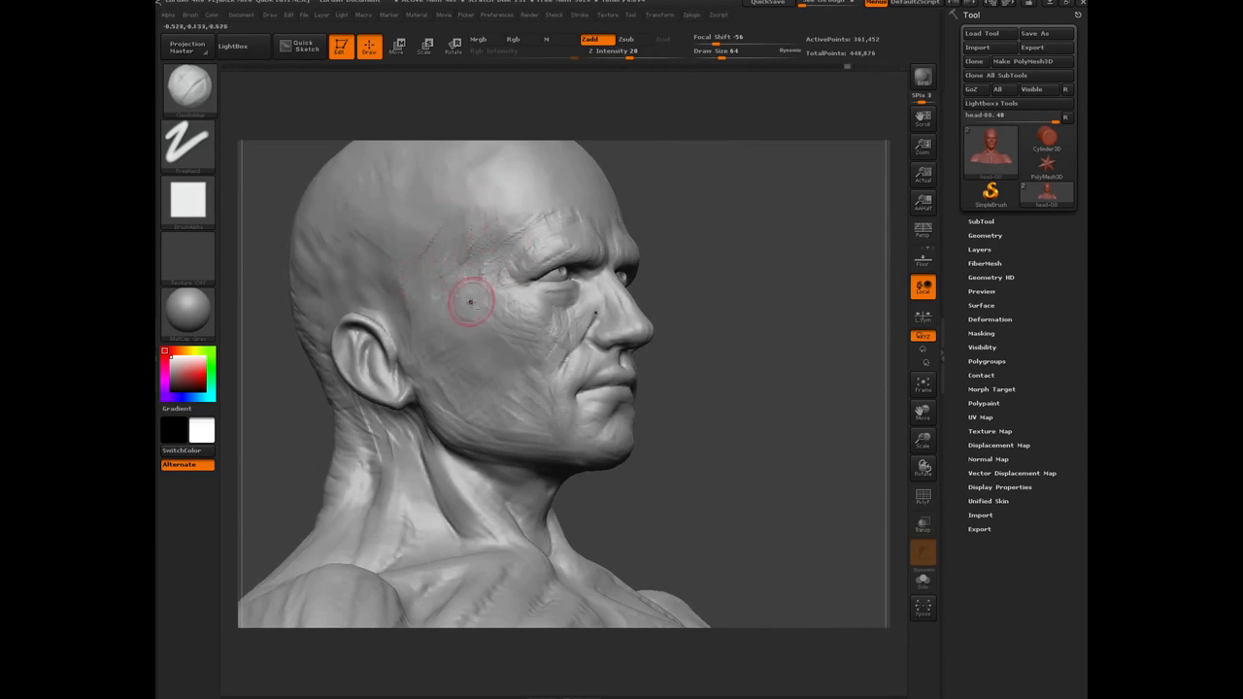
left_click_drag(783, 392, 612, 432)
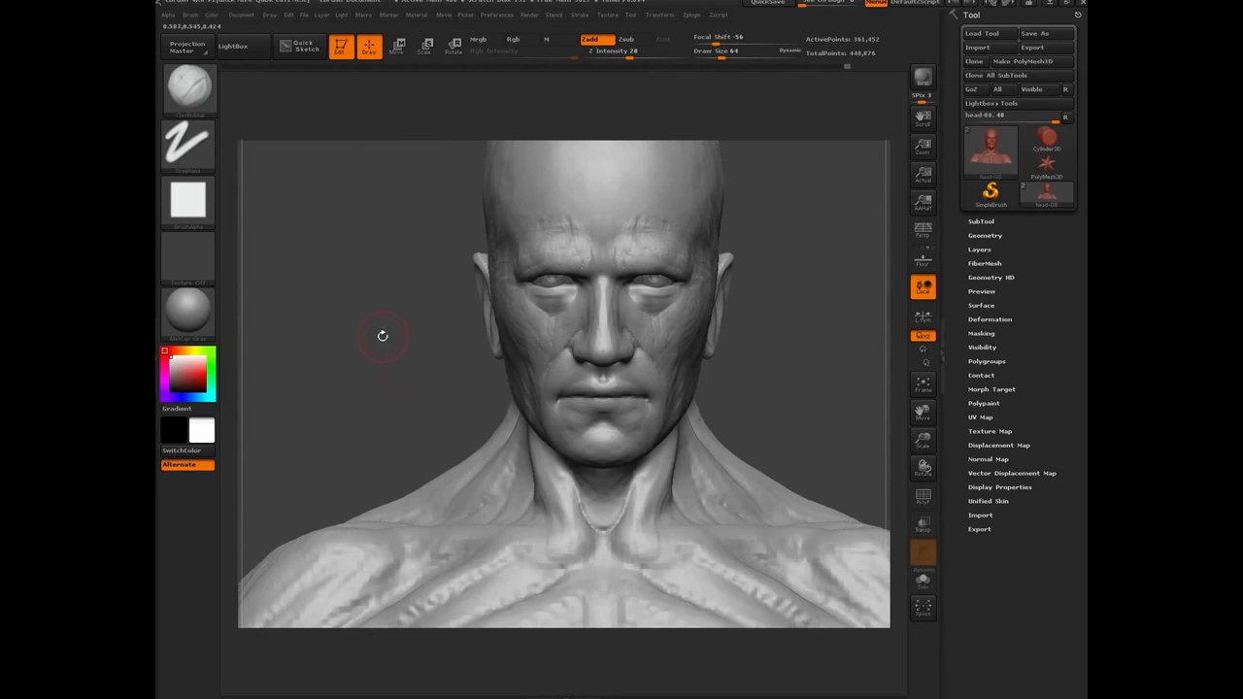
left_click_drag(383, 335, 485, 263)
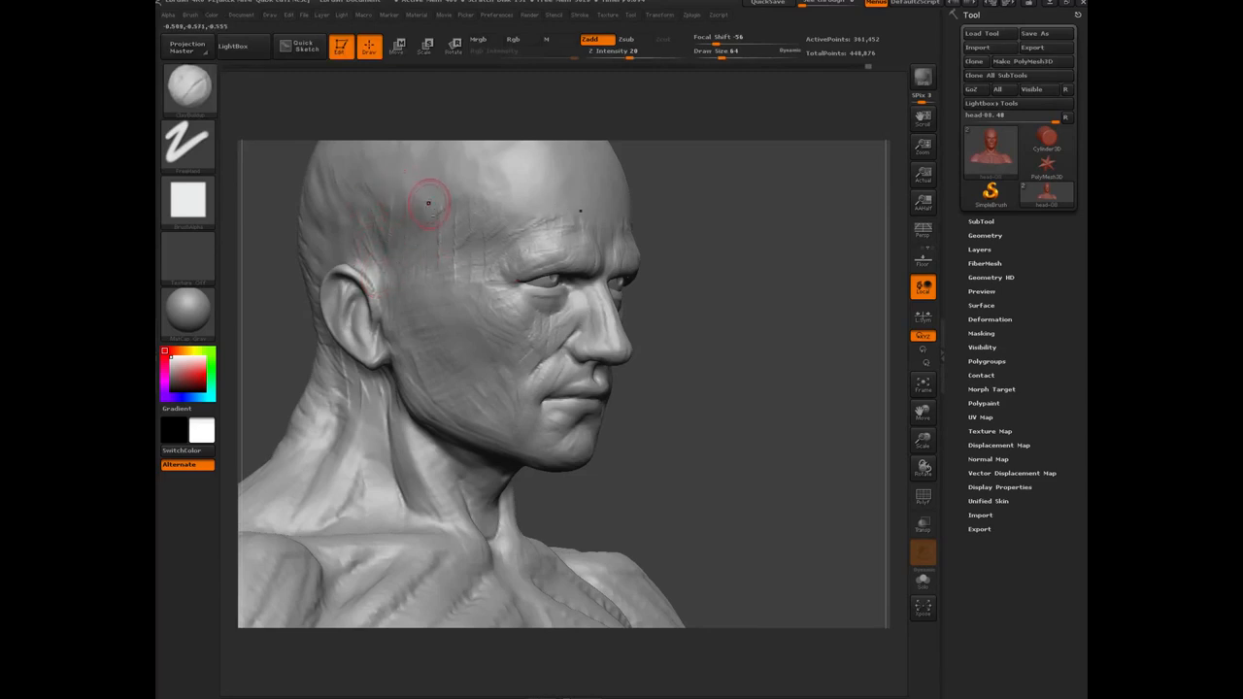
left_click_drag(722, 427, 340, 371)
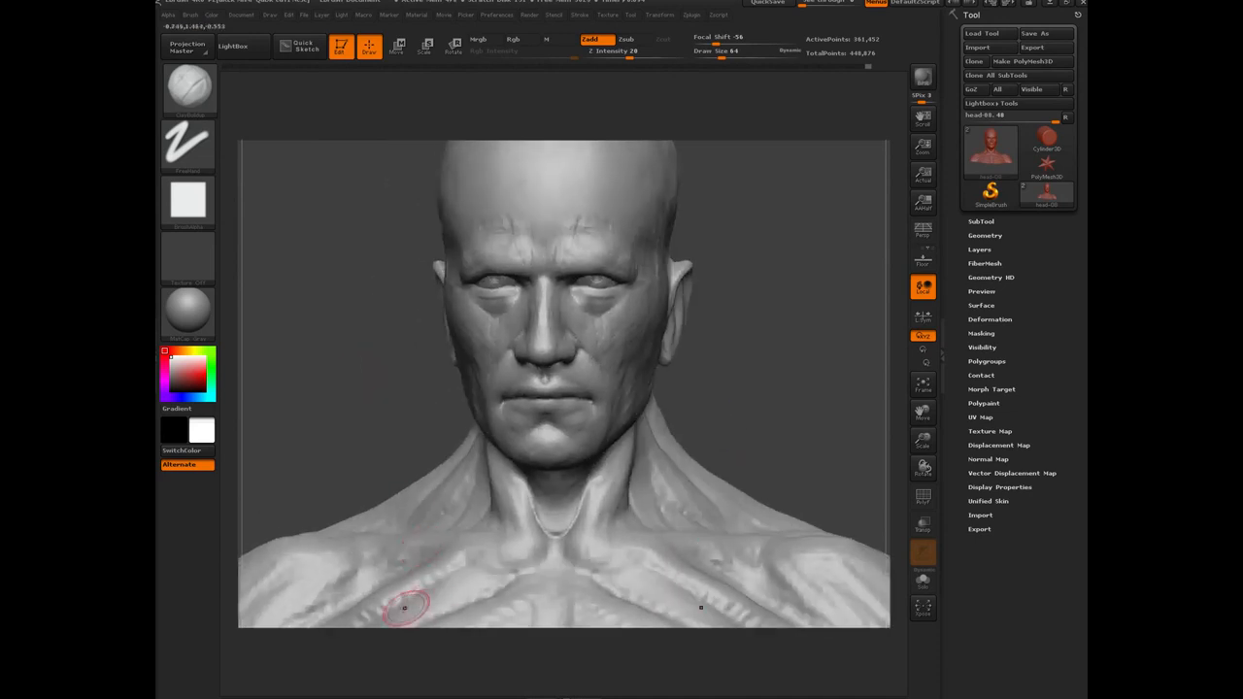
Try smoothing the upper chest, and undo the stroke.
mouse_move(400, 603)
left_mouse_down("shift")
mouse_move(386, 614)
mouse_move(400, 602)
left_mouse_up("shift")
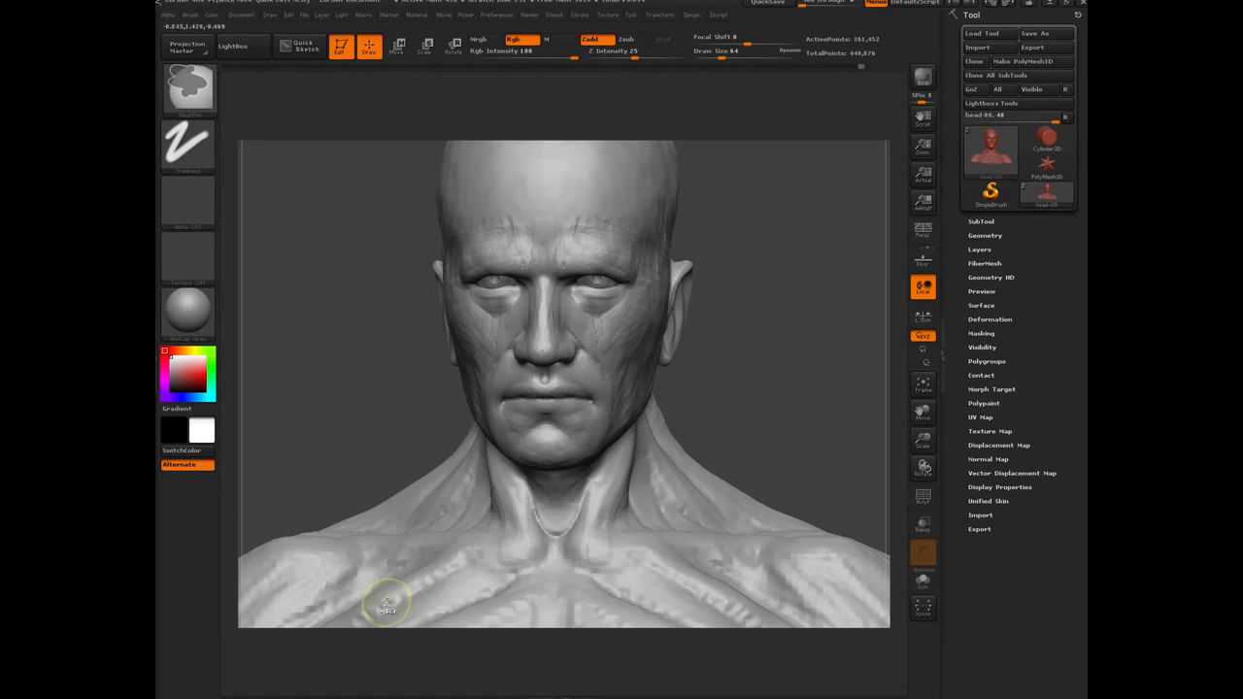
key("ctrl+z")
left_click_drag(320, 288, 328, 279)
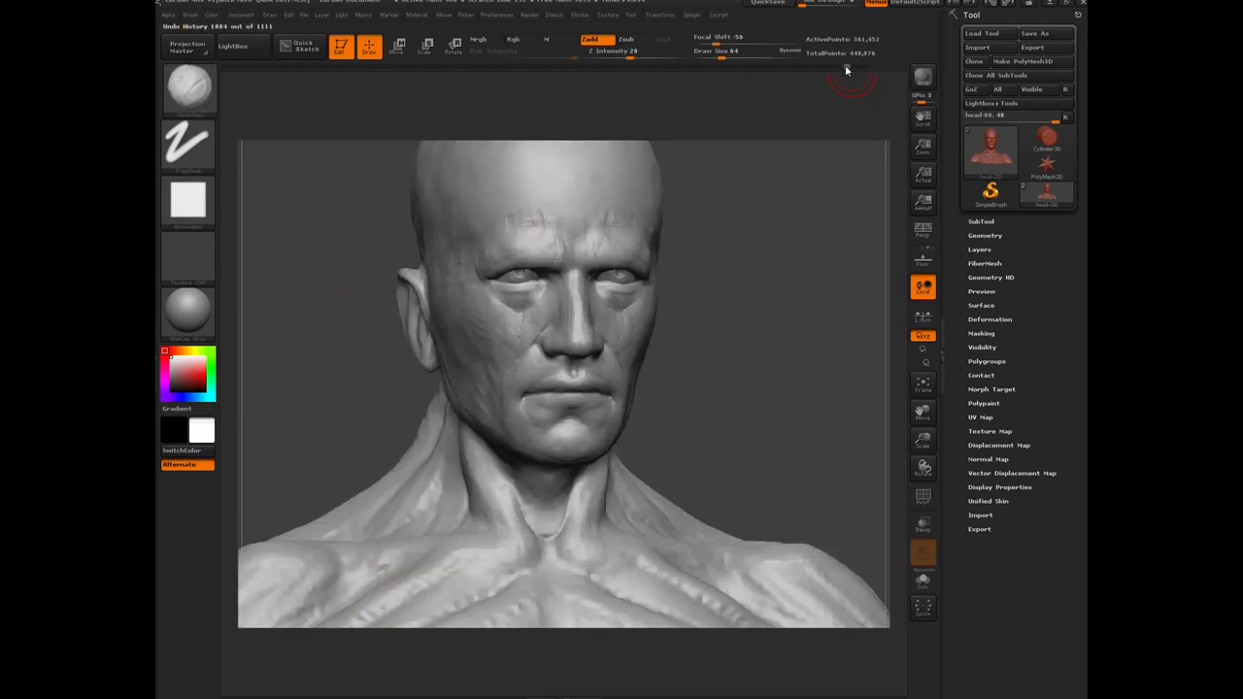
Shape the sides and crown of the skull with the ClayBuildup brush at draw size 64.
mouse_move(802, 270)
left_mouse_down()
mouse_move(237, 374)
mouse_move(292, 378)
mouse_move(335, 335)
mouse_move(302, 266)
mouse_move(357, 391)
mouse_move(344, 352)
left_mouse_up()
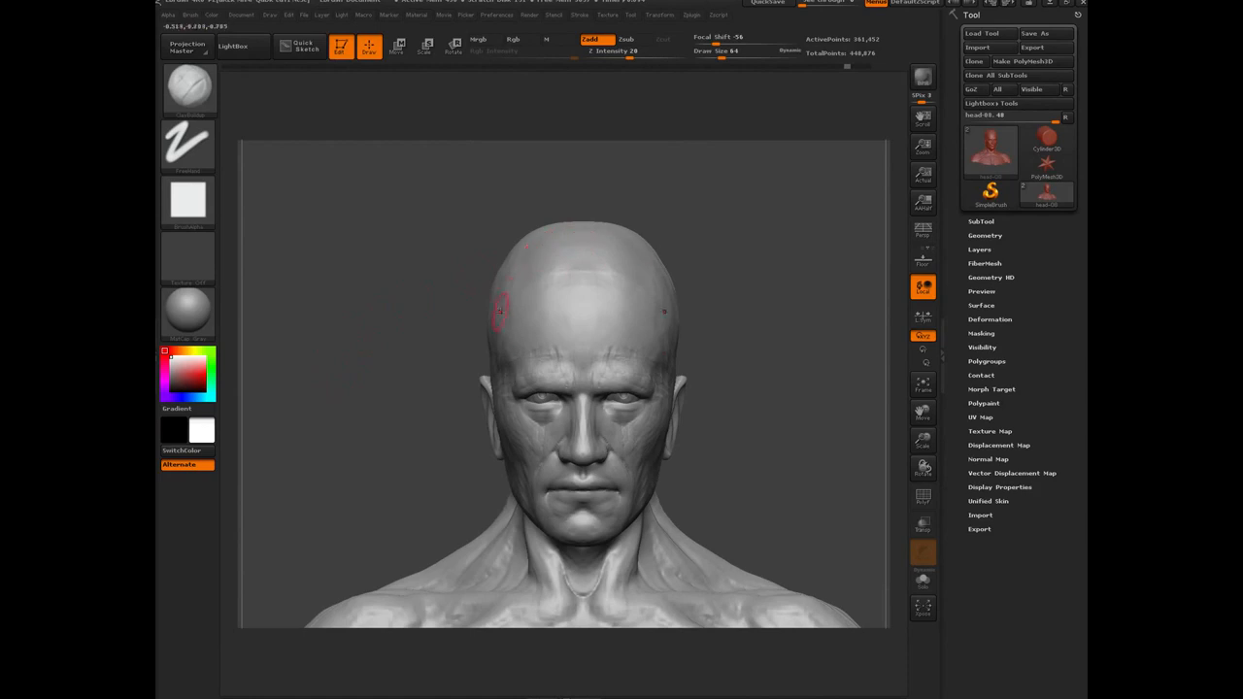
left_click_drag(380, 243, 430, 222)
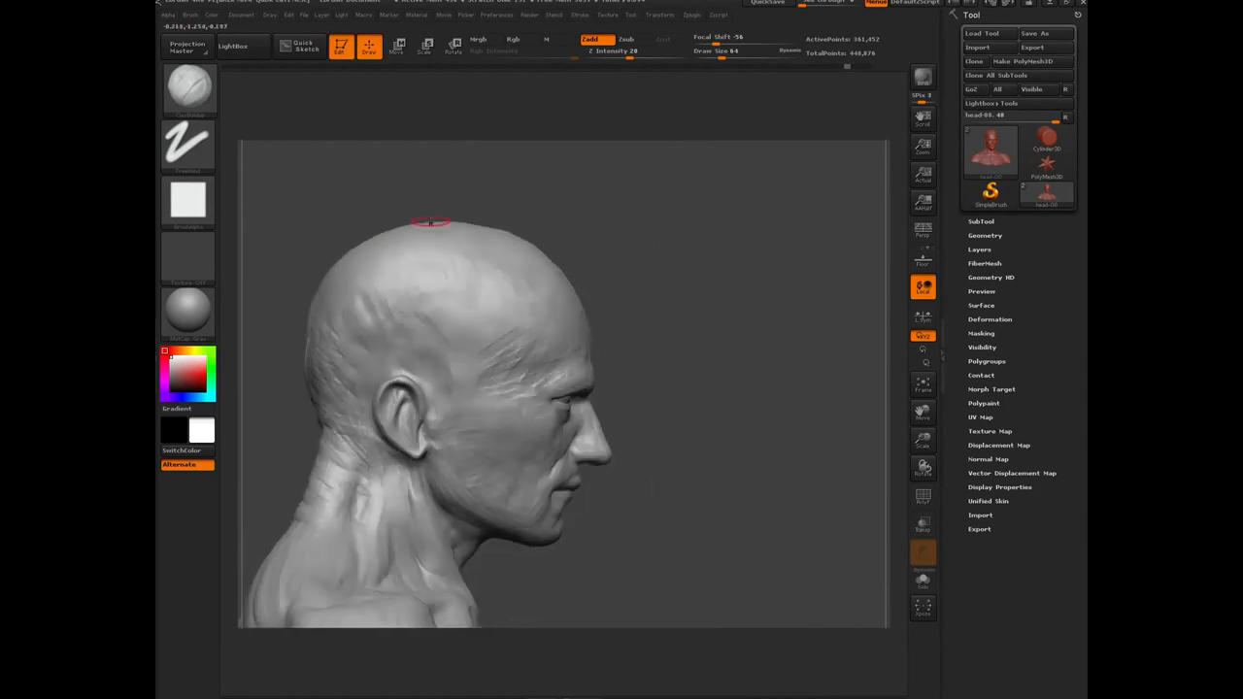
left_click_drag(668, 322, 395, 373)
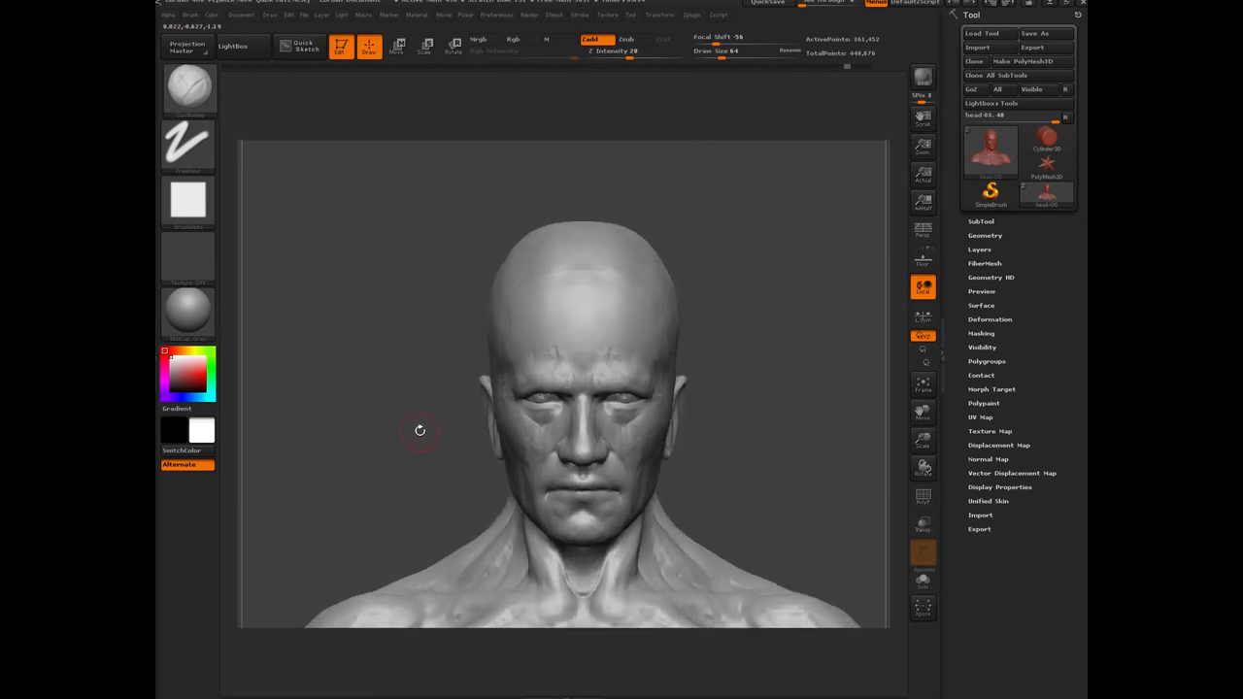
Inflate the temples and outer eye area with the Inflat brush at draw size 112.
left_click_drag(419, 430, 399, 474)
key("b")
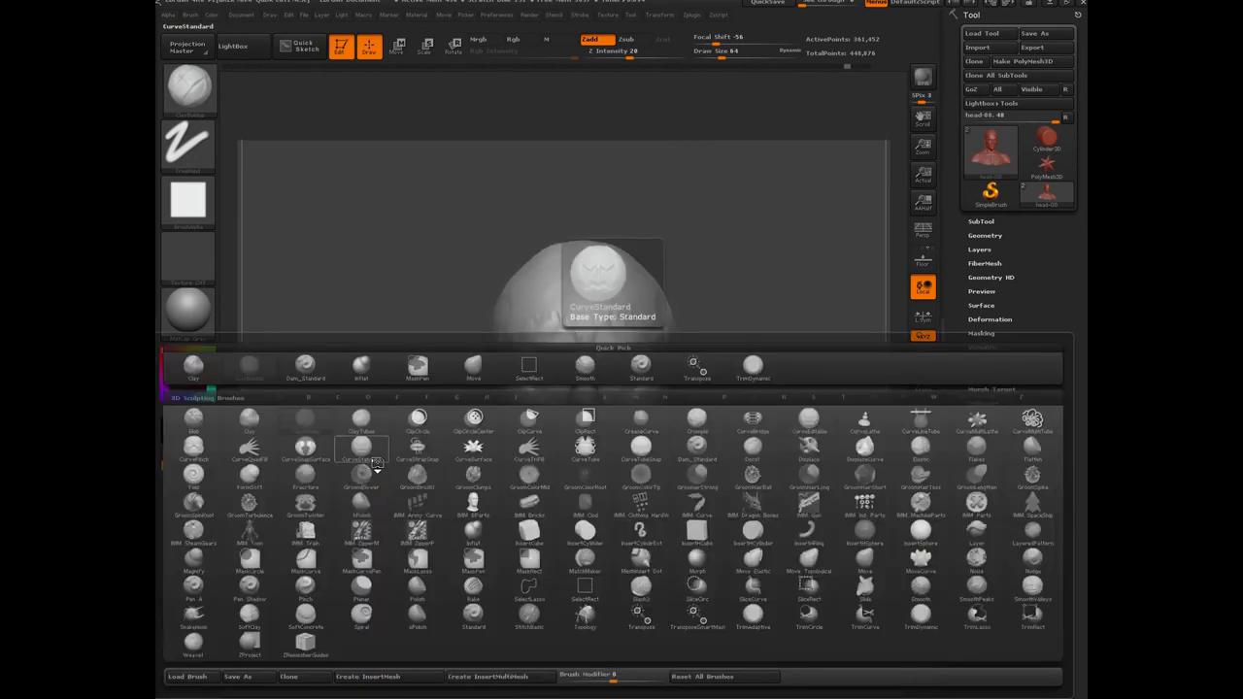
key("s")
key("t")
left_click_drag(409, 374, 415, 374)
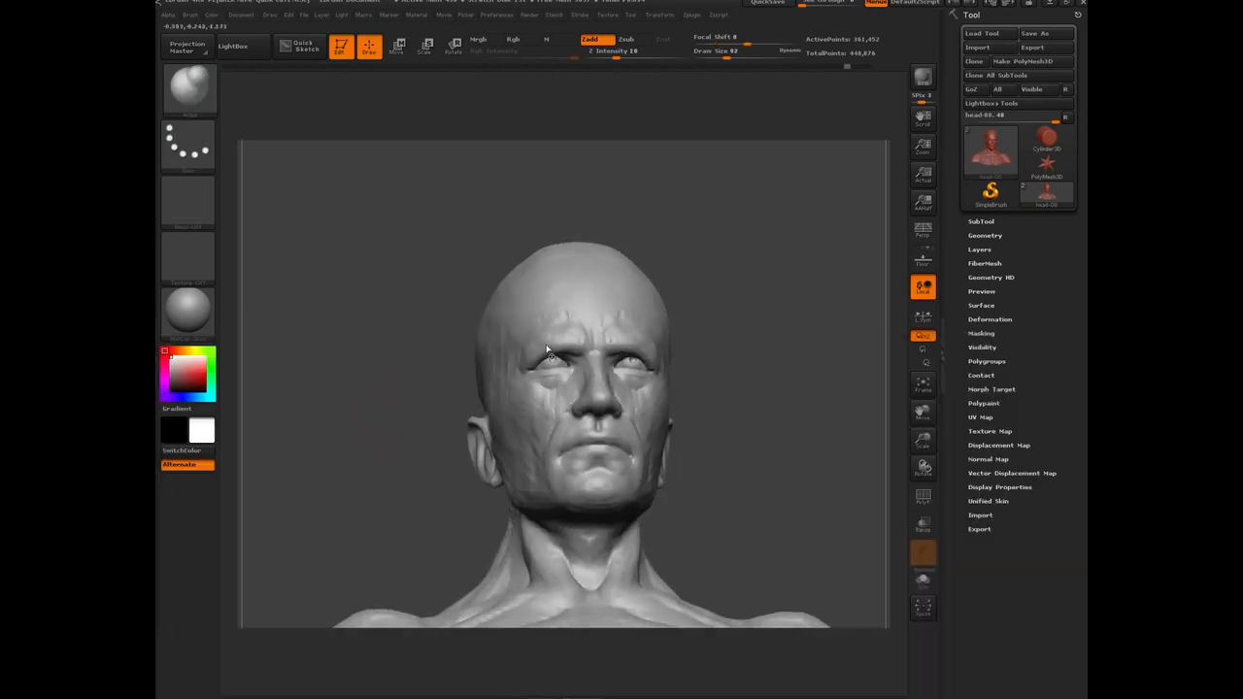
key("bracketright")
left_click(543, 343)
left_click(532, 378)
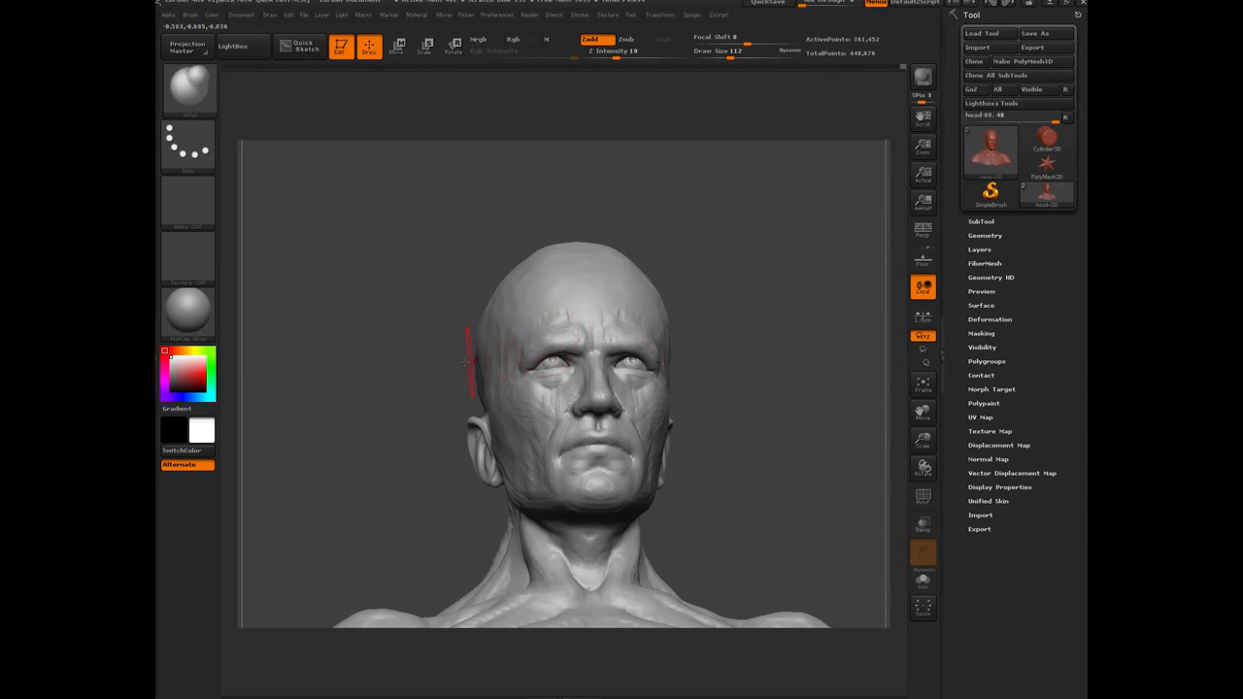
Add volume to the cheeks and outer brow with the Inflat brush at draw size 96.
mouse_move(405, 356)
left_mouse_down()
mouse_move(403, 321)
mouse_move(408, 461)
mouse_move(543, 418)
left_mouse_up()
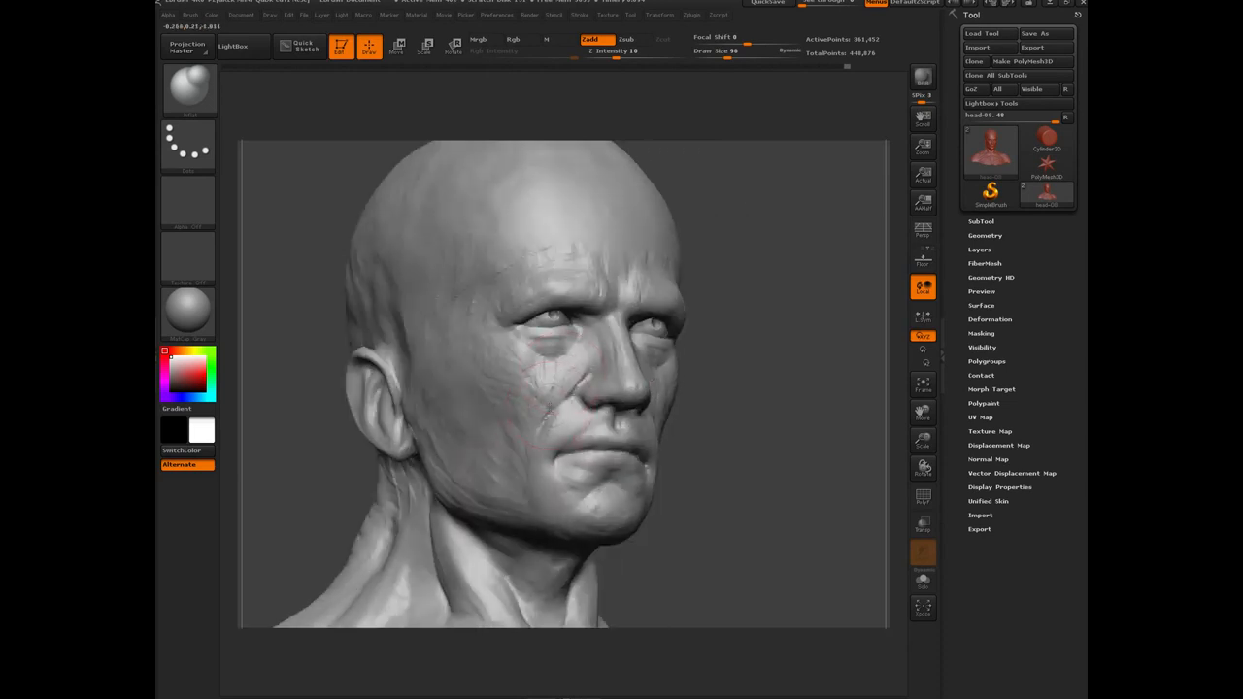
left_click_drag(708, 533, 497, 505)
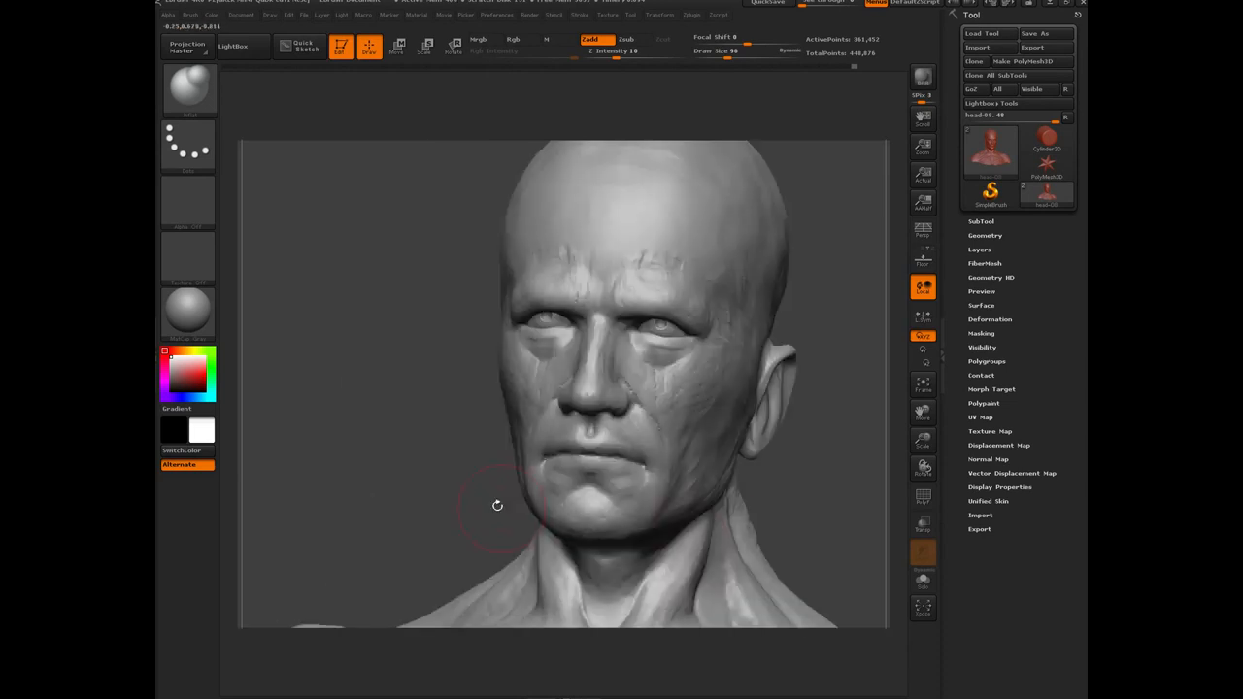
left_click_drag(425, 483, 527, 250)
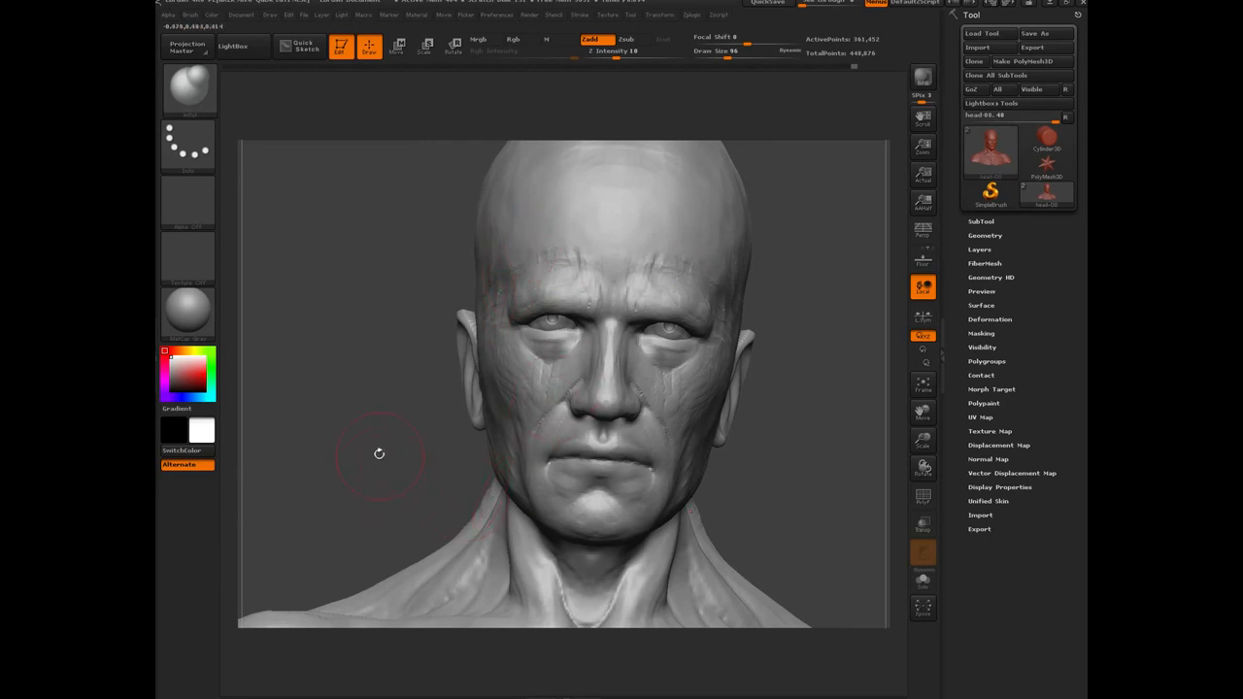
mouse_move(381, 443)
left_mouse_down()
mouse_move(369, 412)
mouse_move(375, 307)
mouse_move(300, 303)
mouse_move(372, 269)
mouse_move(370, 258)
mouse_move(522, 278)
left_mouse_up()
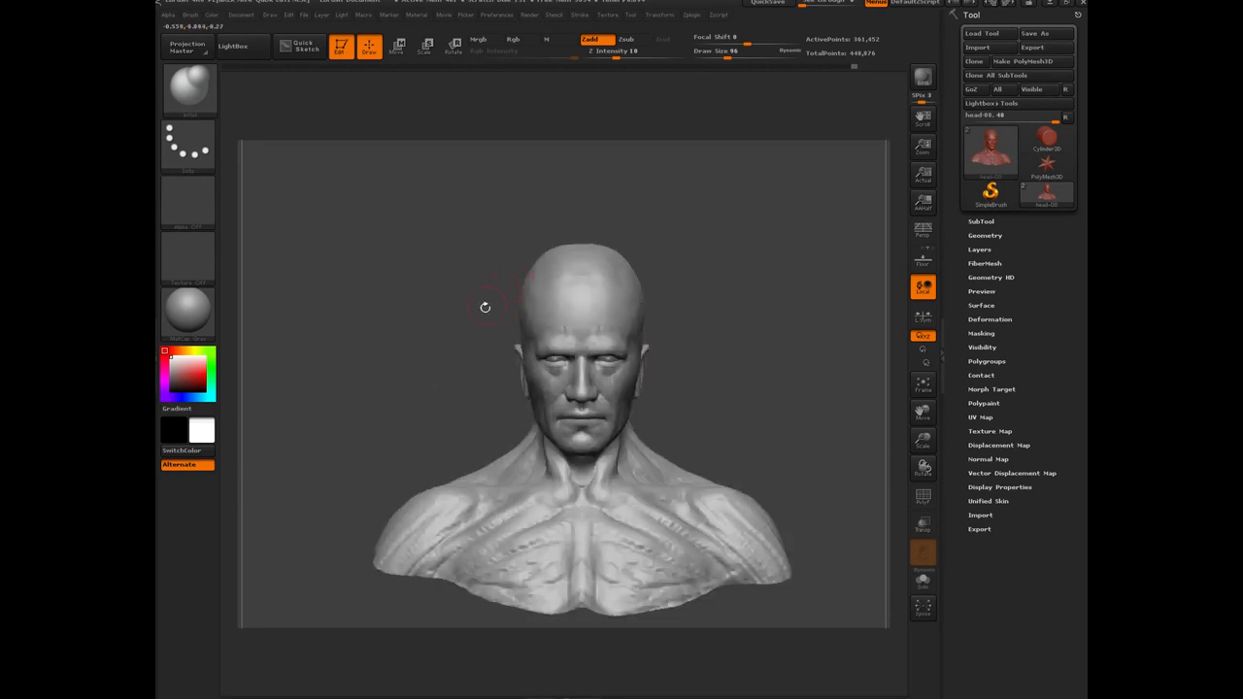
Flatten and even out the top and upper sides of the skull using the TrimDynamic brush at draw size 220.
key("b")
key("t")
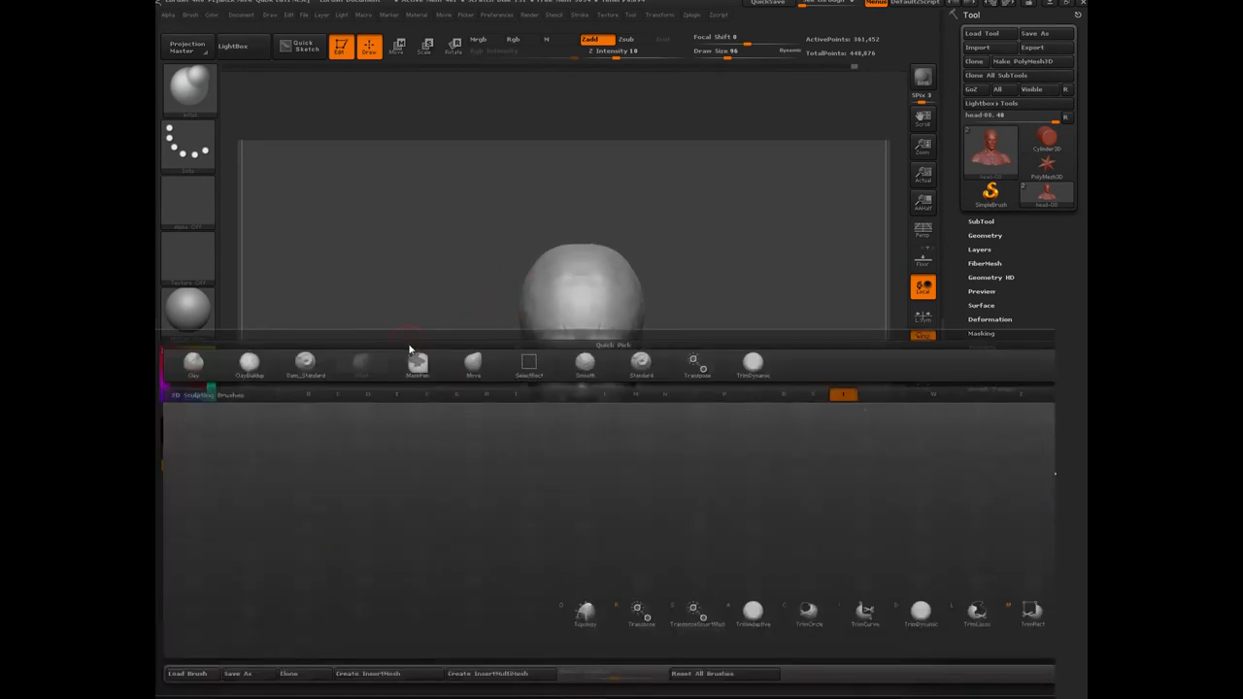
key("d")
left_click_drag(405, 284, 544, 284)
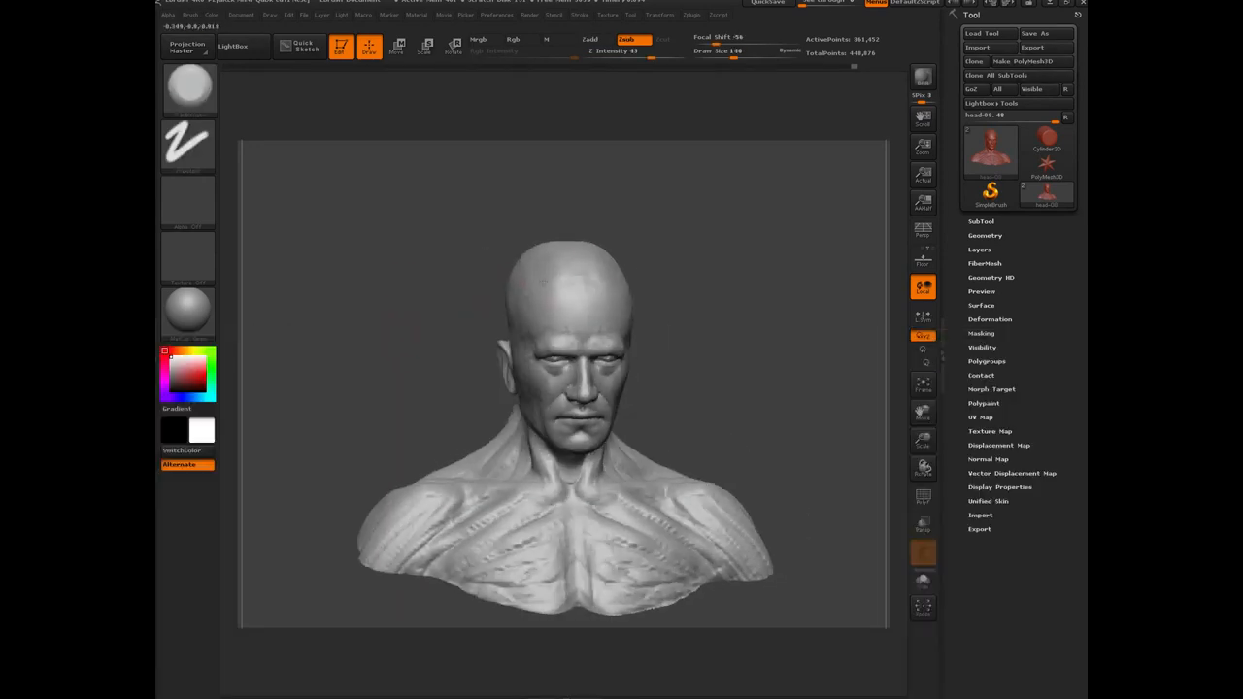
left_click_drag(455, 261, 468, 309)
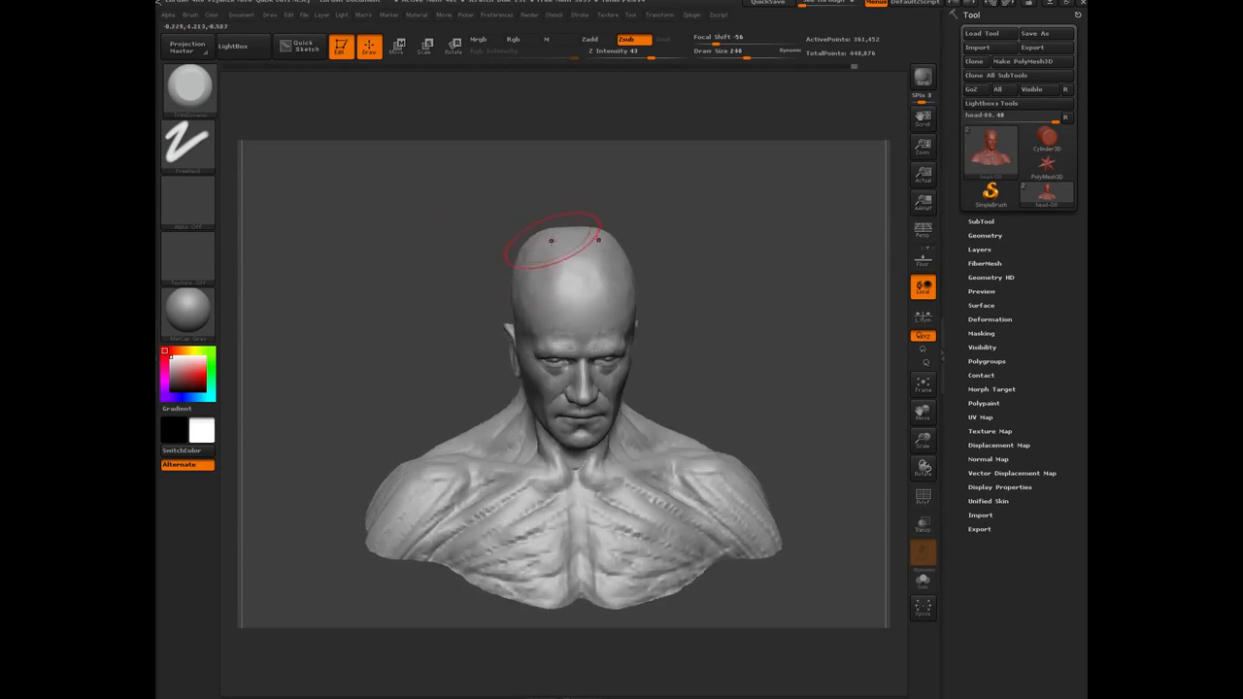
mouse_move(558, 236)
left_mouse_down()
mouse_move(574, 239)
mouse_move(553, 251)
left_mouse_up()
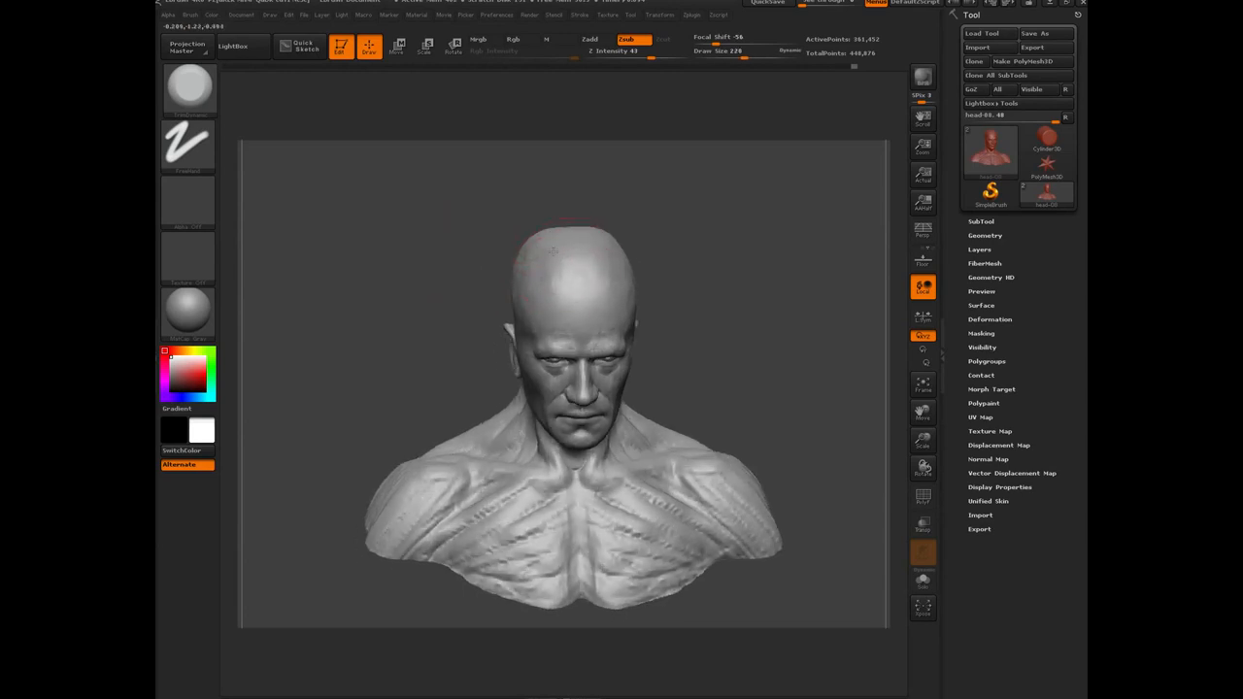
Flatten and even out the forehead and front of the crown with the TrimDynamic brush at draw size 220.
left_click_drag(550, 298, 564, 303)
left_click_drag(452, 272, 520, 257)
mouse_move(438, 222)
left_mouse_down()
mouse_move(583, 233)
mouse_move(564, 259)
left_mouse_up()
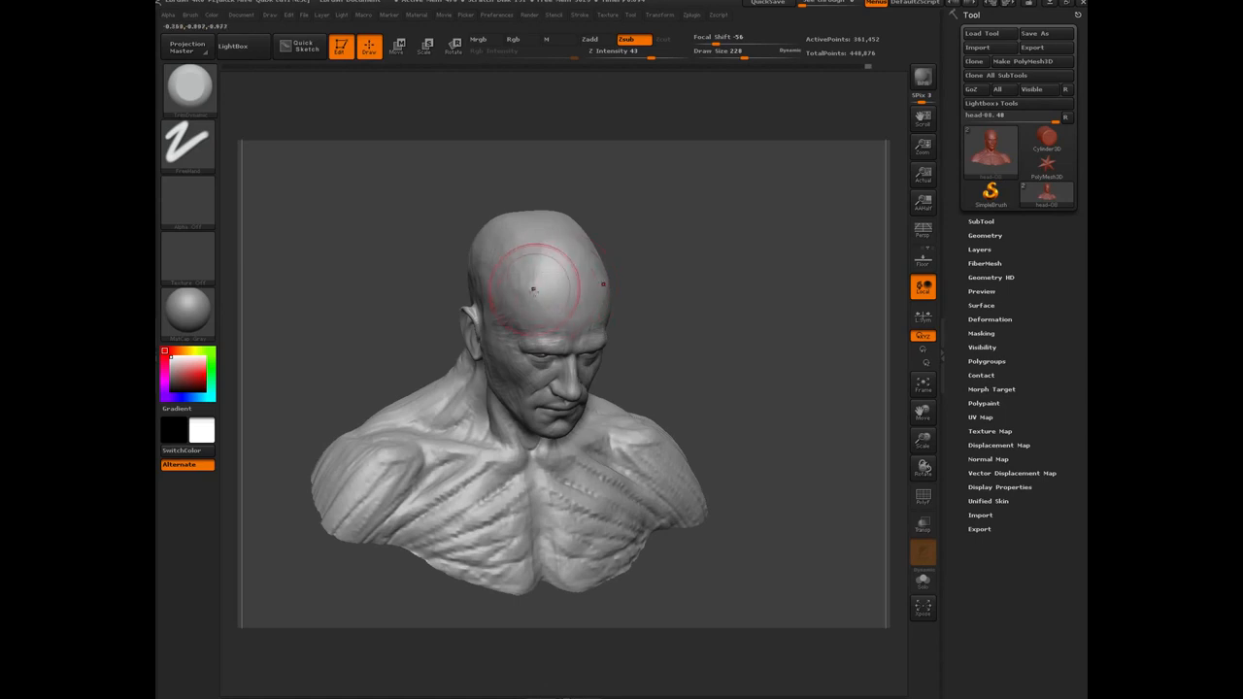
left_click_drag(437, 280, 385, 215)
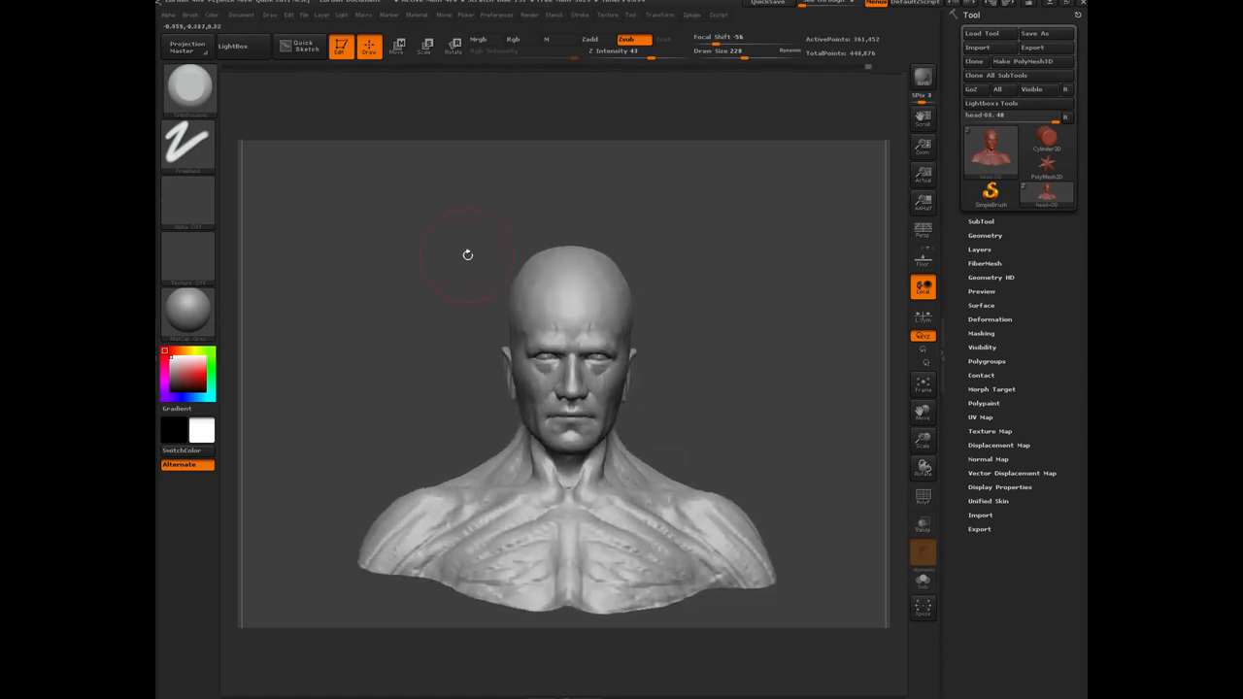
left_click_drag(467, 252, 526, 243)
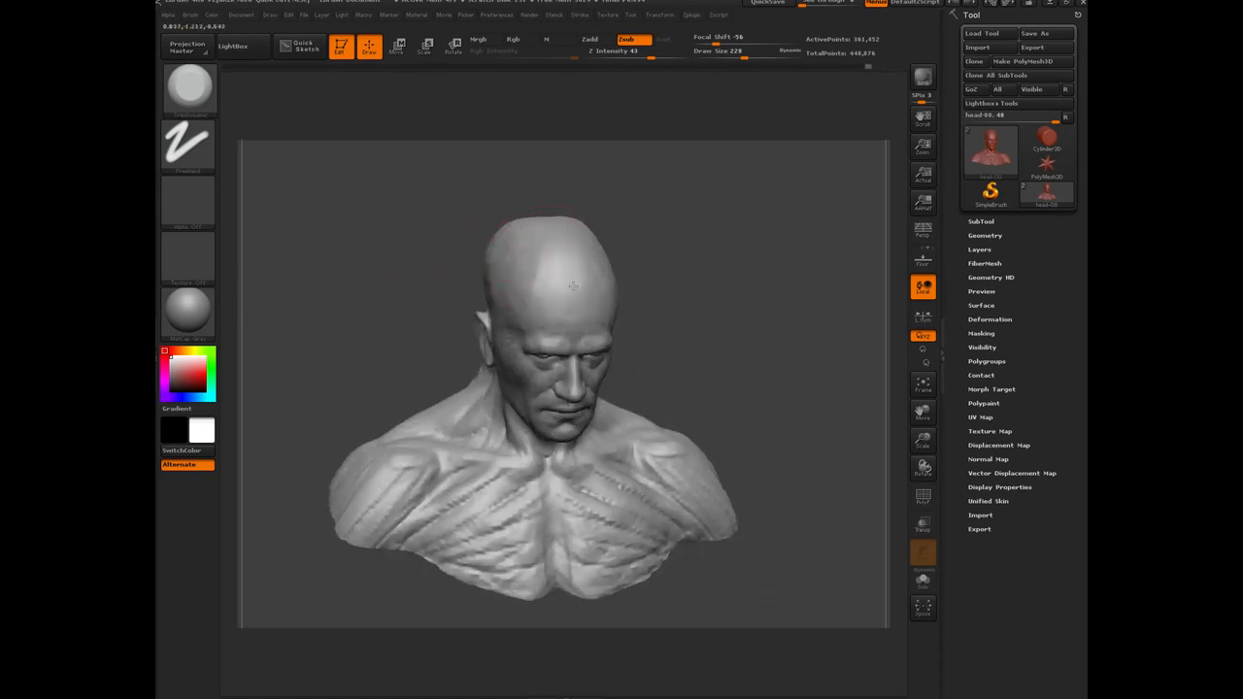
left_click_drag(486, 278, 581, 286)
left_click_drag(480, 280, 574, 277)
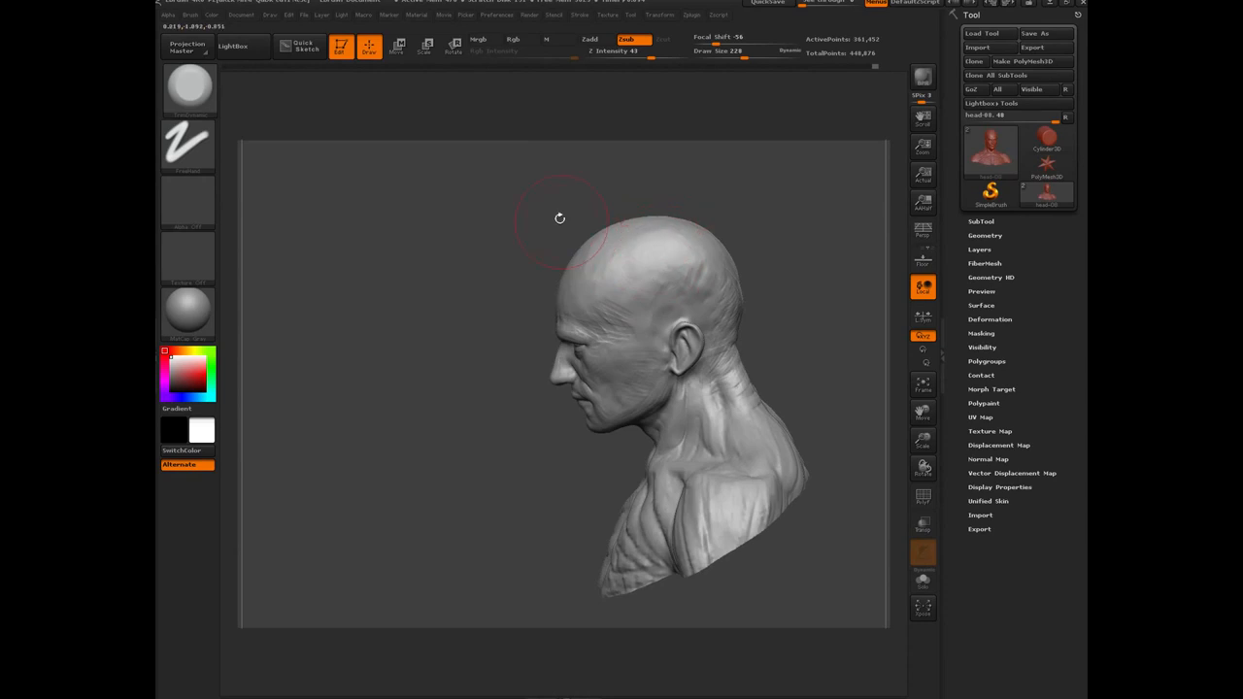
Trim the side and back of the skull behind the ear into smoother planes with TrimDynamic.
left_click_drag(557, 217, 672, 235)
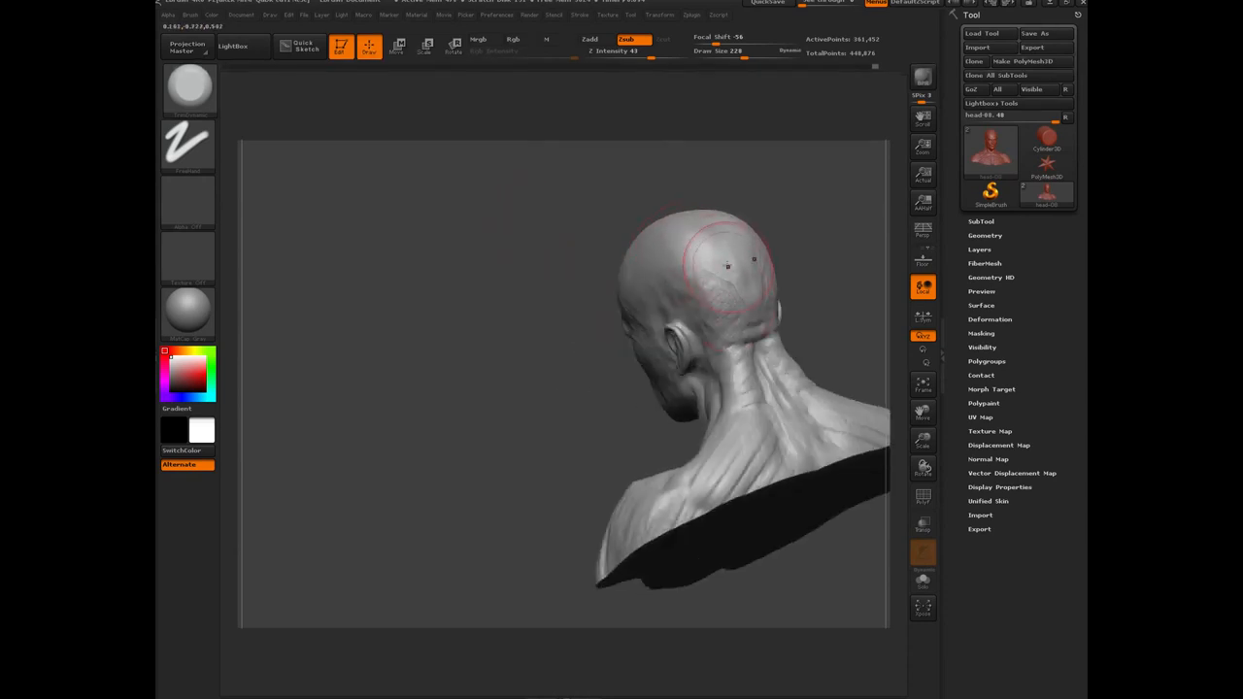
left_click_drag(587, 247, 702, 265)
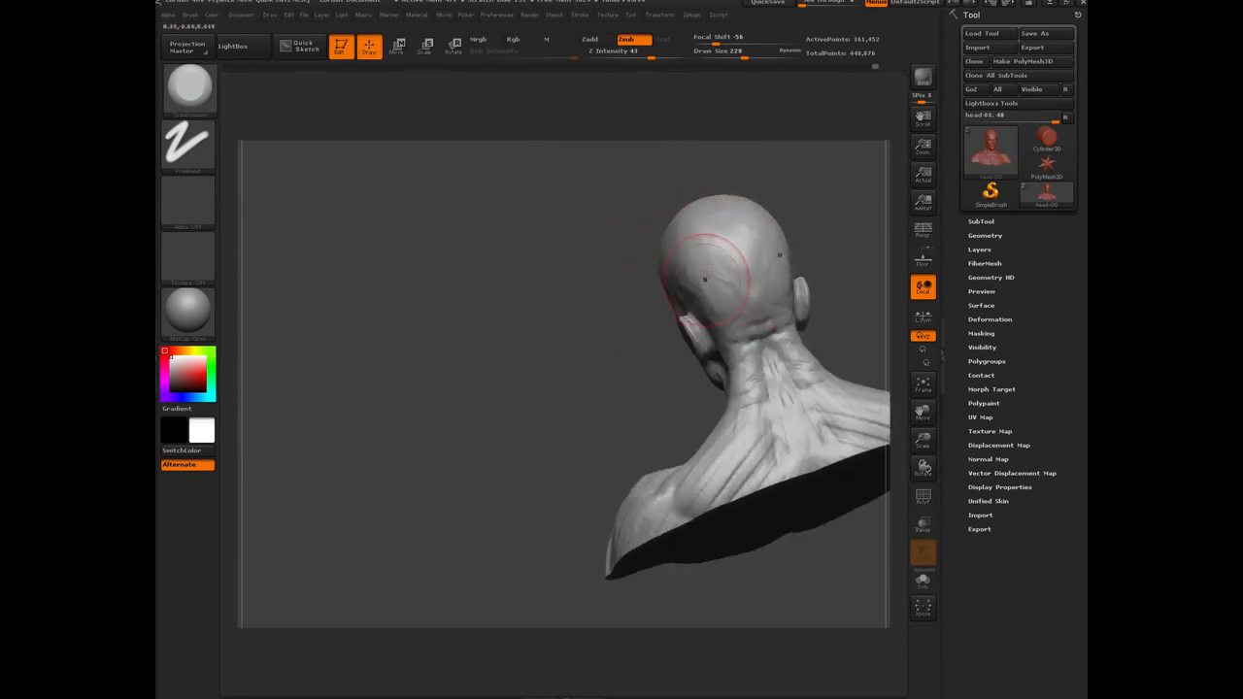
mouse_move(507, 290)
left_mouse_down()
mouse_move(534, 308)
mouse_move(670, 206)
left_mouse_up()
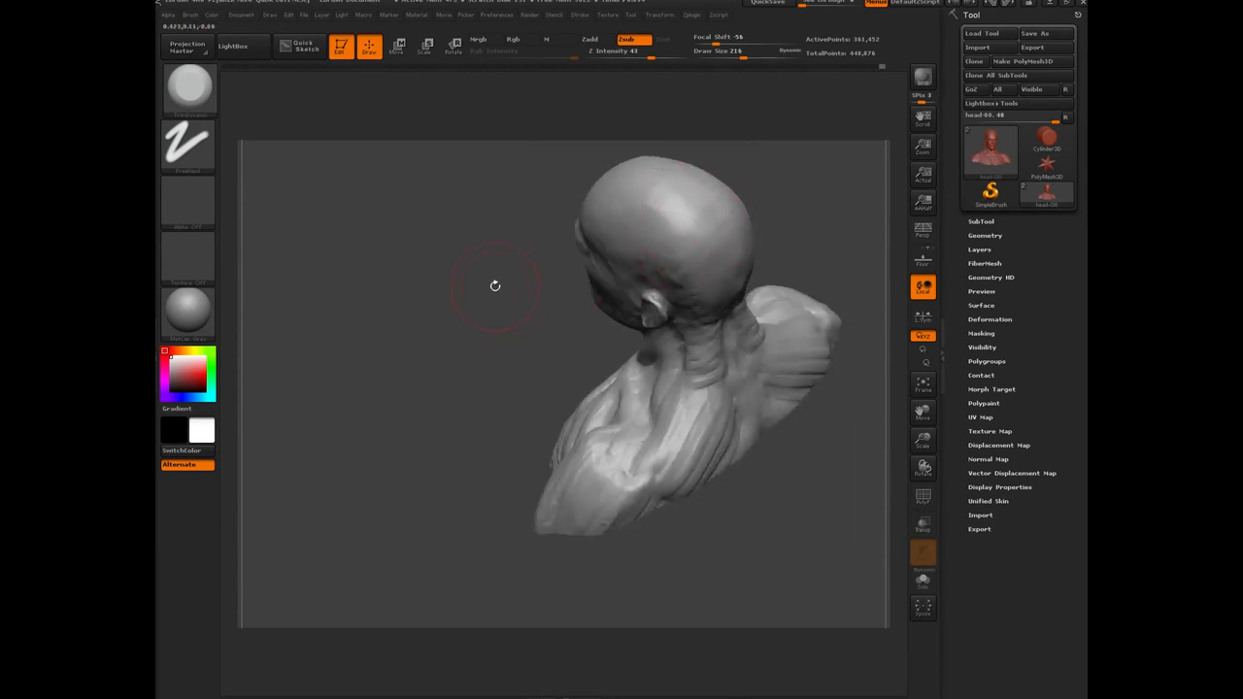
mouse_move(494, 285)
left_mouse_down()
mouse_move(476, 276)
mouse_move(399, 303)
mouse_move(402, 271)
mouse_move(634, 200)
left_mouse_up()
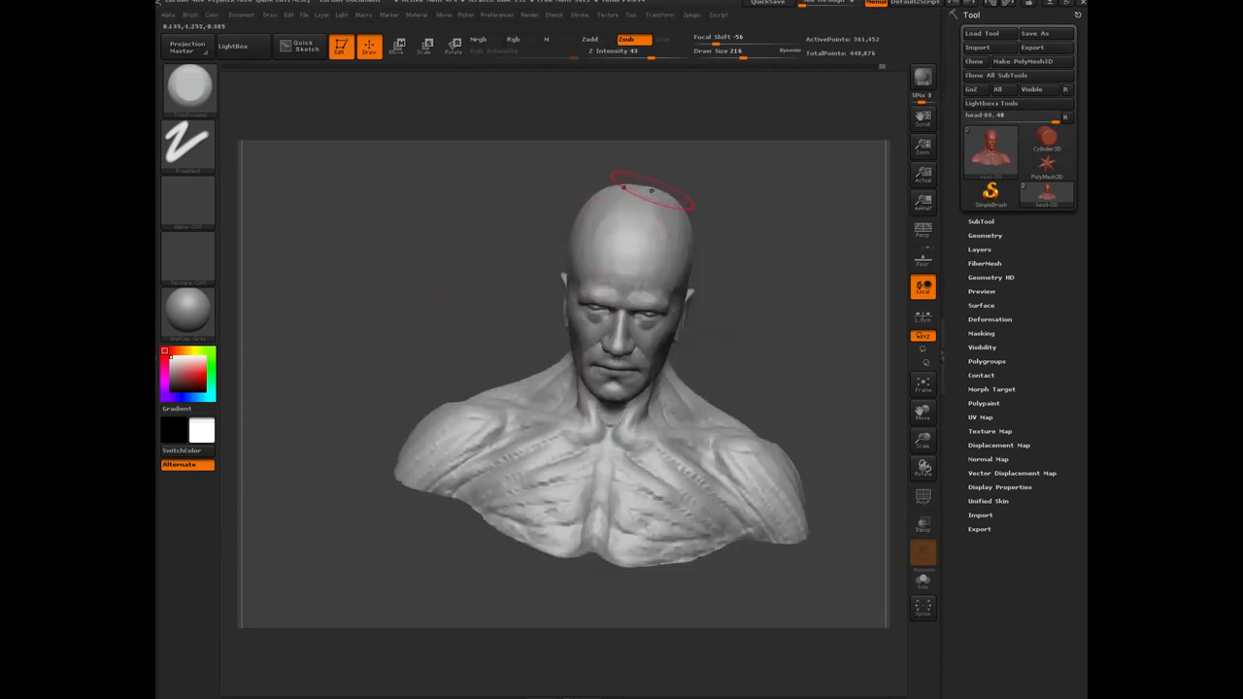
Even out the crown and upper side of the skull using TrimDynamic at draw size 216.
left_click_drag(501, 233, 605, 208)
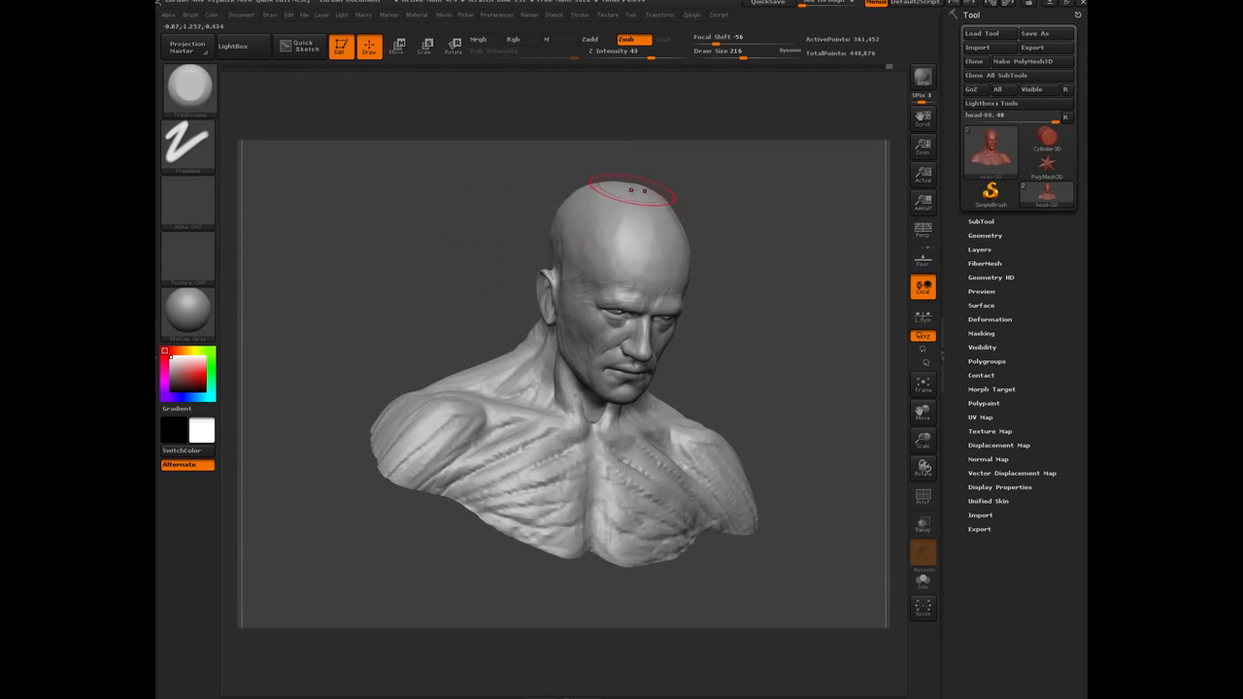
left_click_drag(476, 238, 635, 213)
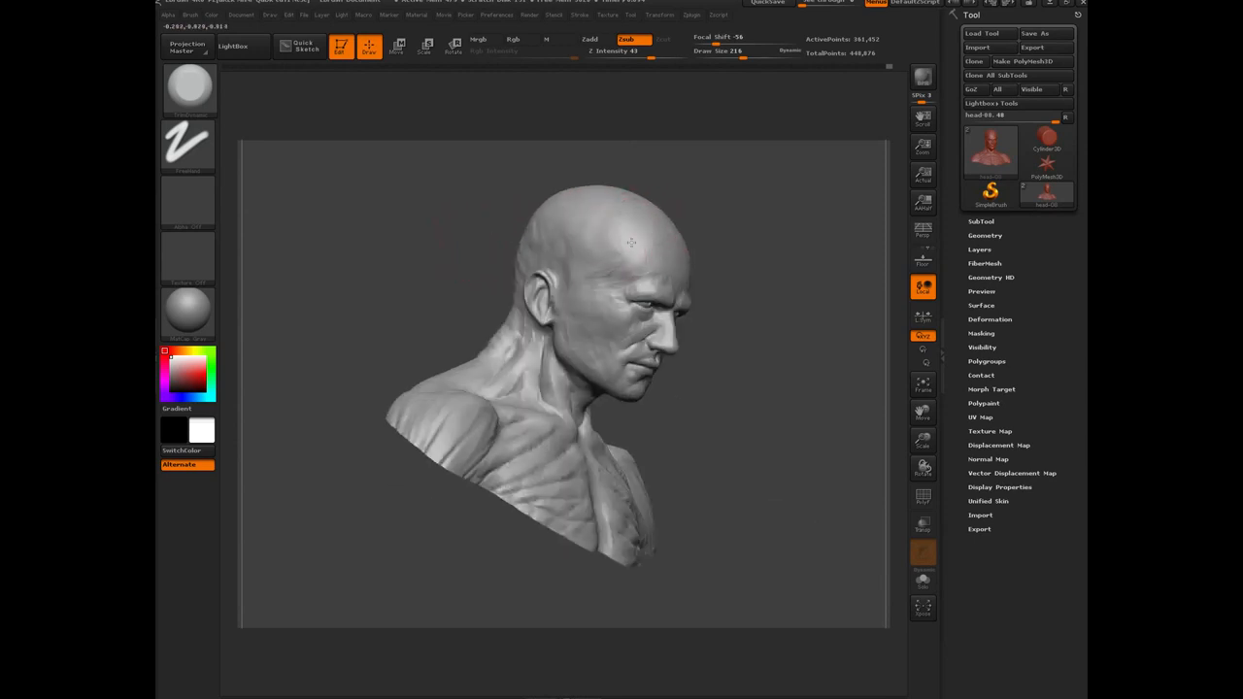
left_click_drag(474, 234, 453, 197)
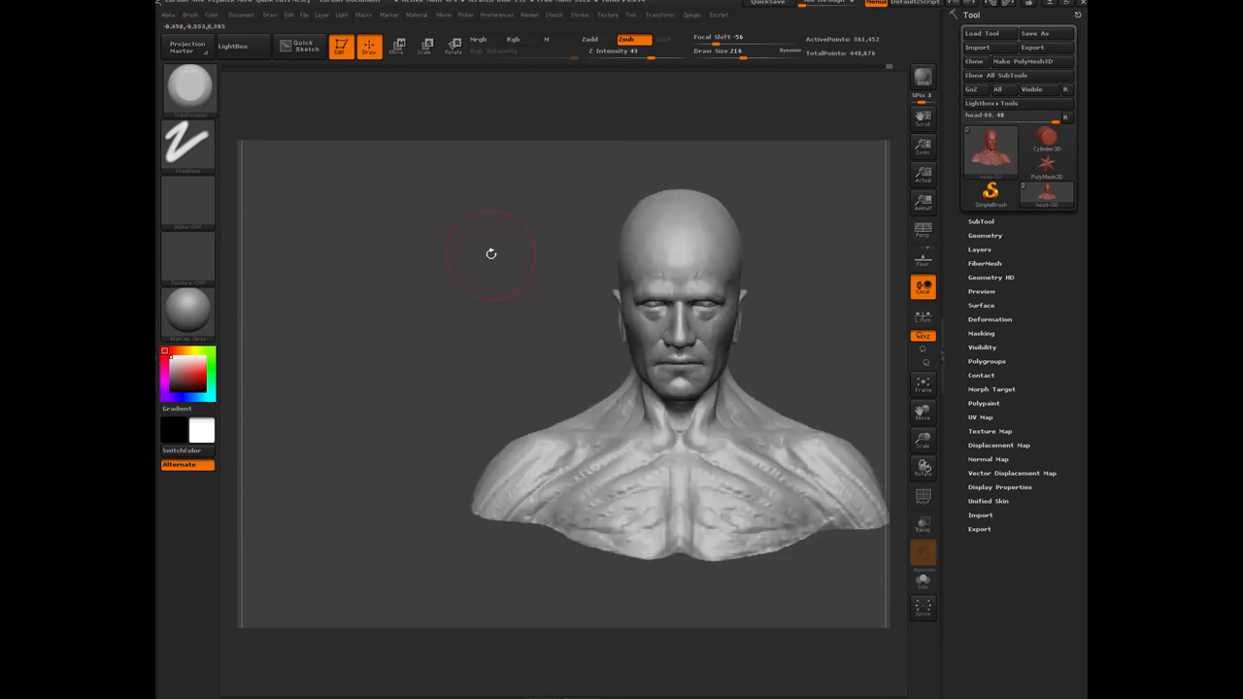
left_click_drag(491, 254, 629, 263)
Flatten the upper side of the skull and the forehead corners with a slightly smaller TrimDynamic brush.
left_click_drag(507, 268, 593, 258)
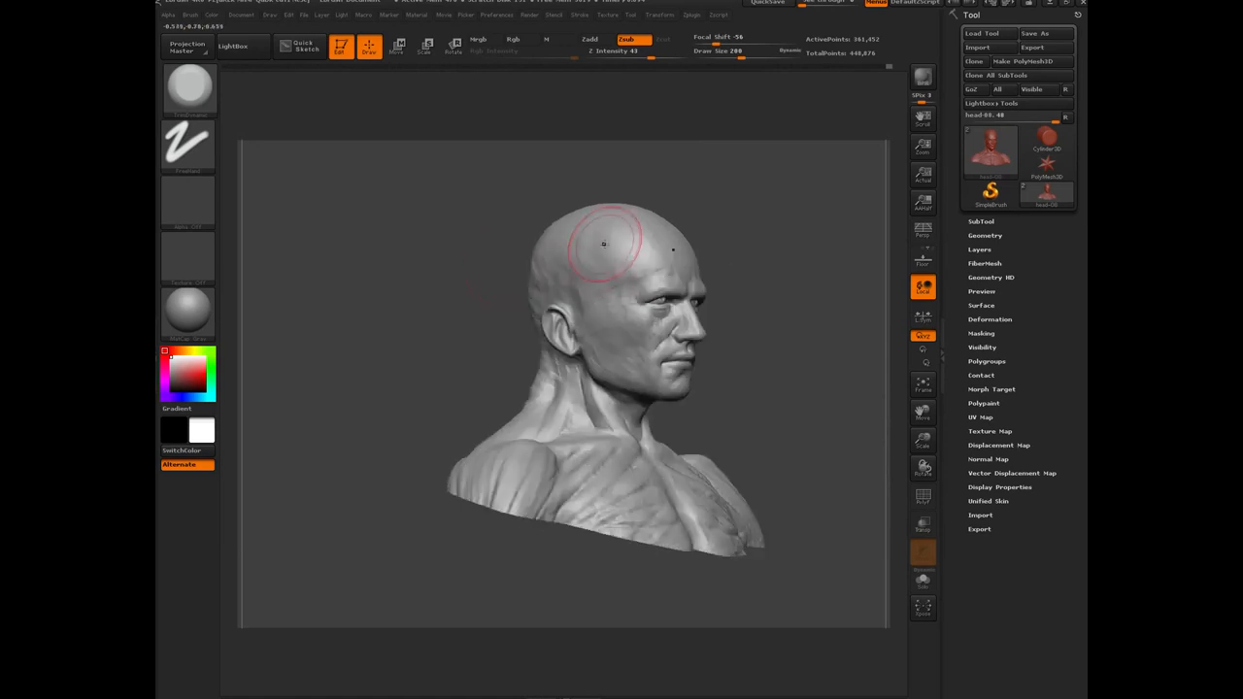
left_click_drag(494, 217, 655, 223)
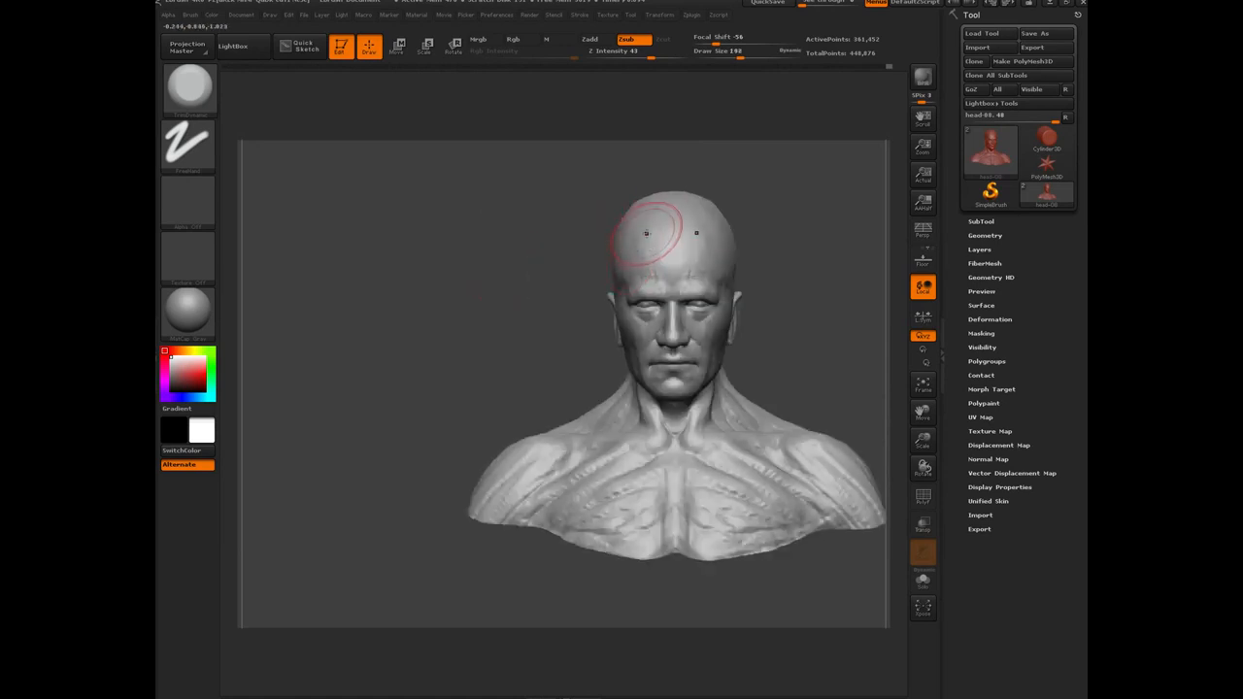
left_click_drag(569, 189, 636, 199)
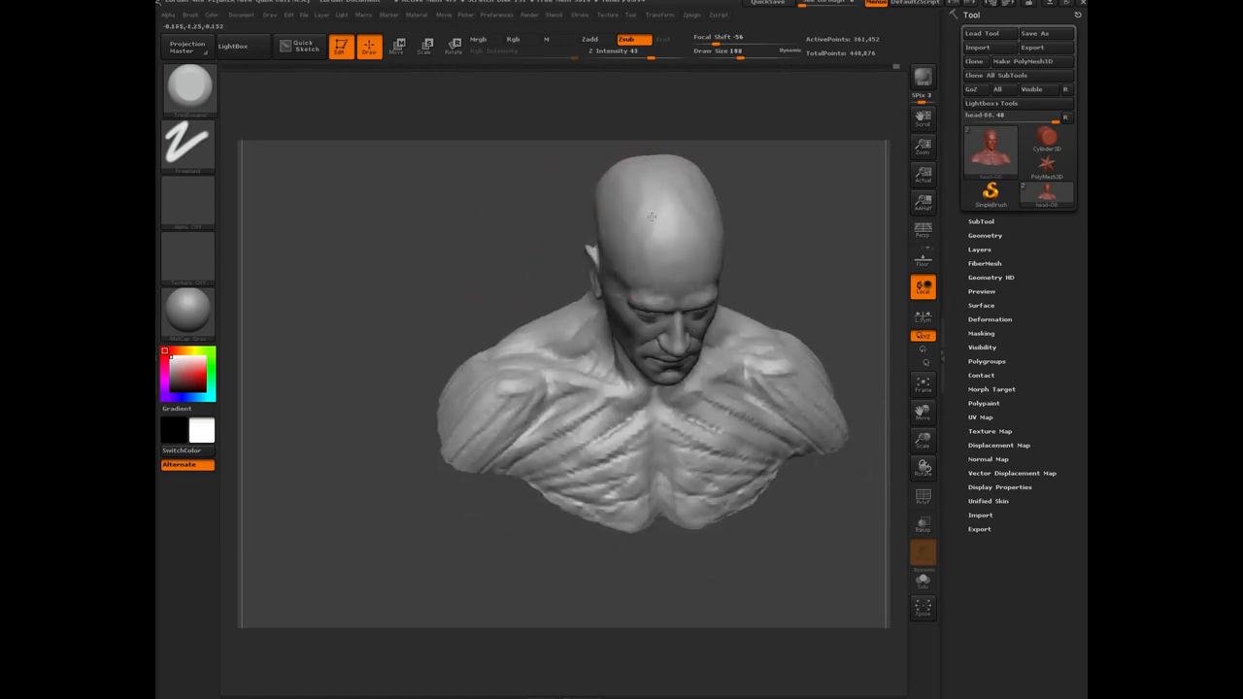
left_click_drag(401, 231, 622, 293)
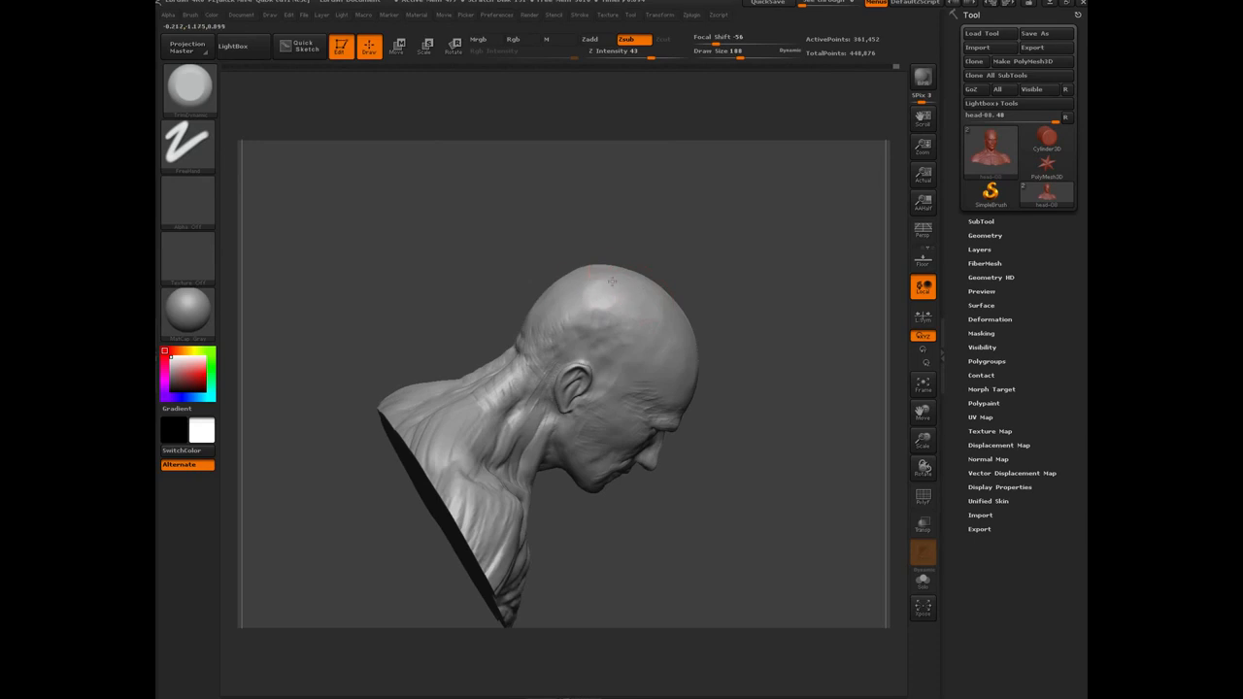
Trim the bumps on the top and rear upper side of the skull with TrimDynamic.
mouse_move(608, 299)
left_mouse_down()
mouse_move(582, 294)
mouse_move(607, 306)
left_mouse_up()
left_click_drag(488, 265, 418, 277)
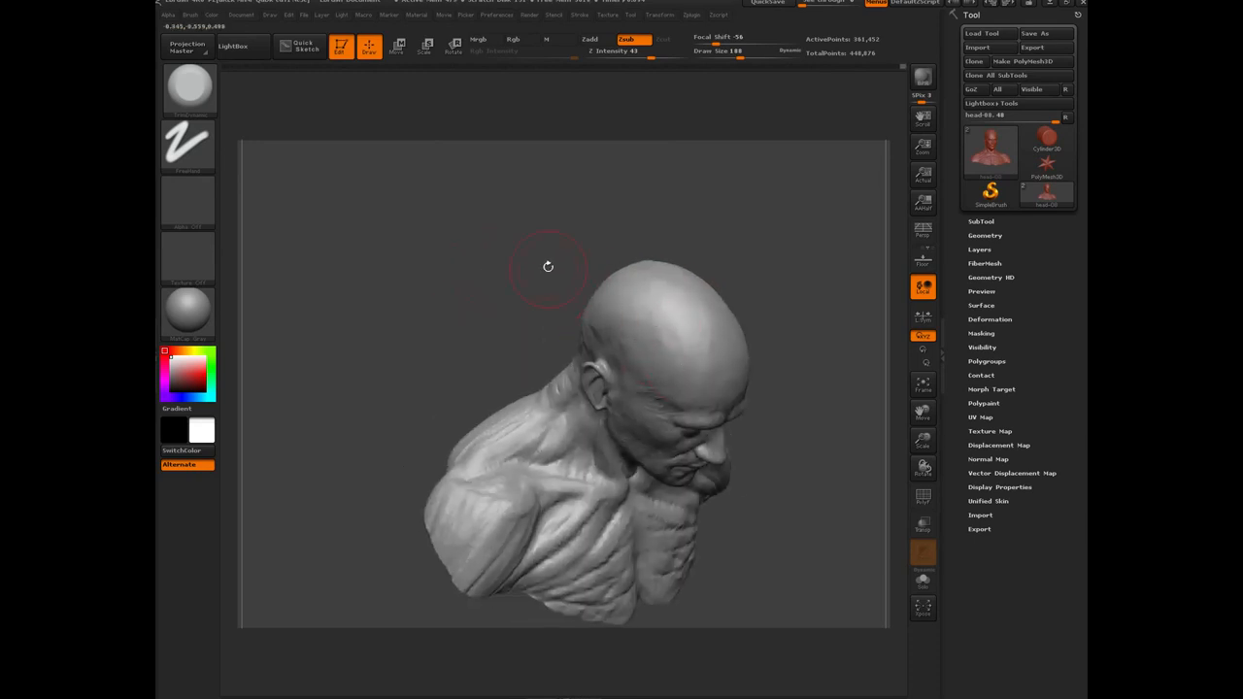
left_click_drag(547, 266, 497, 331, "shift")
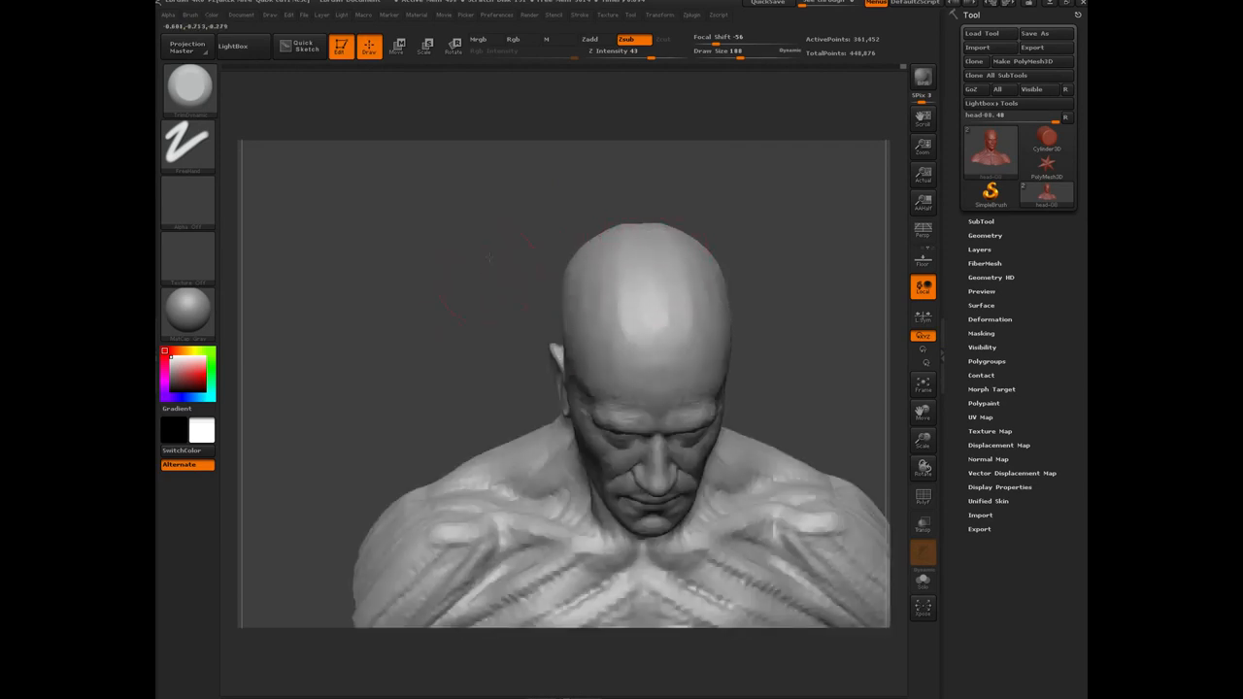
mouse_move(489, 258)
left_mouse_down("shift")
mouse_move(450, 331)
mouse_move(505, 331)
left_mouse_up("shift")
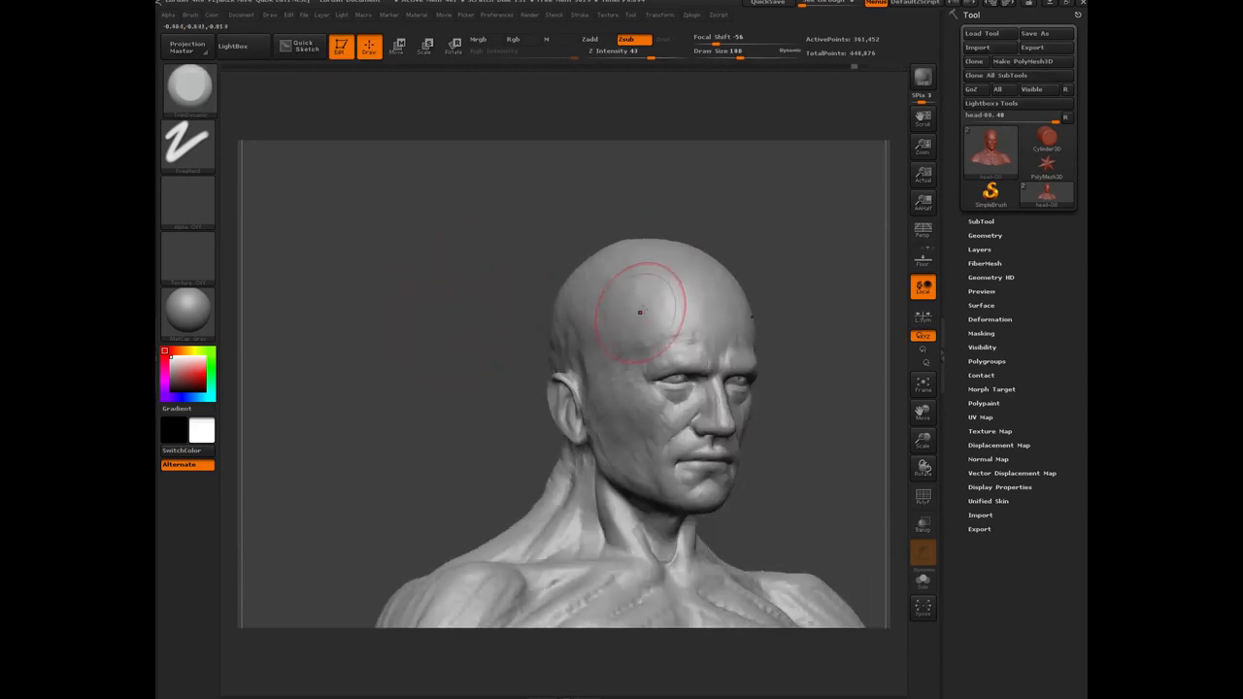
Refine the planes of the forehead, temple and skull above the ear with TrimDynamic at draw size 156.
left_click_drag(657, 313, 659, 322)
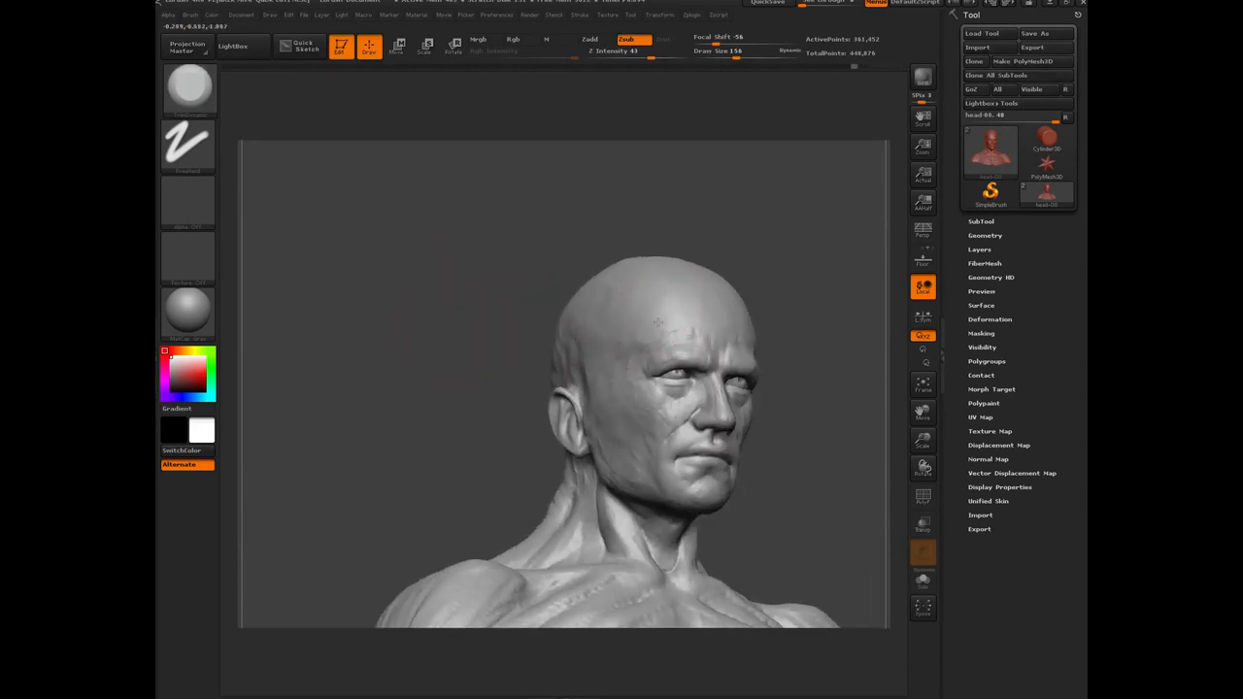
left_click_drag(526, 303, 569, 310)
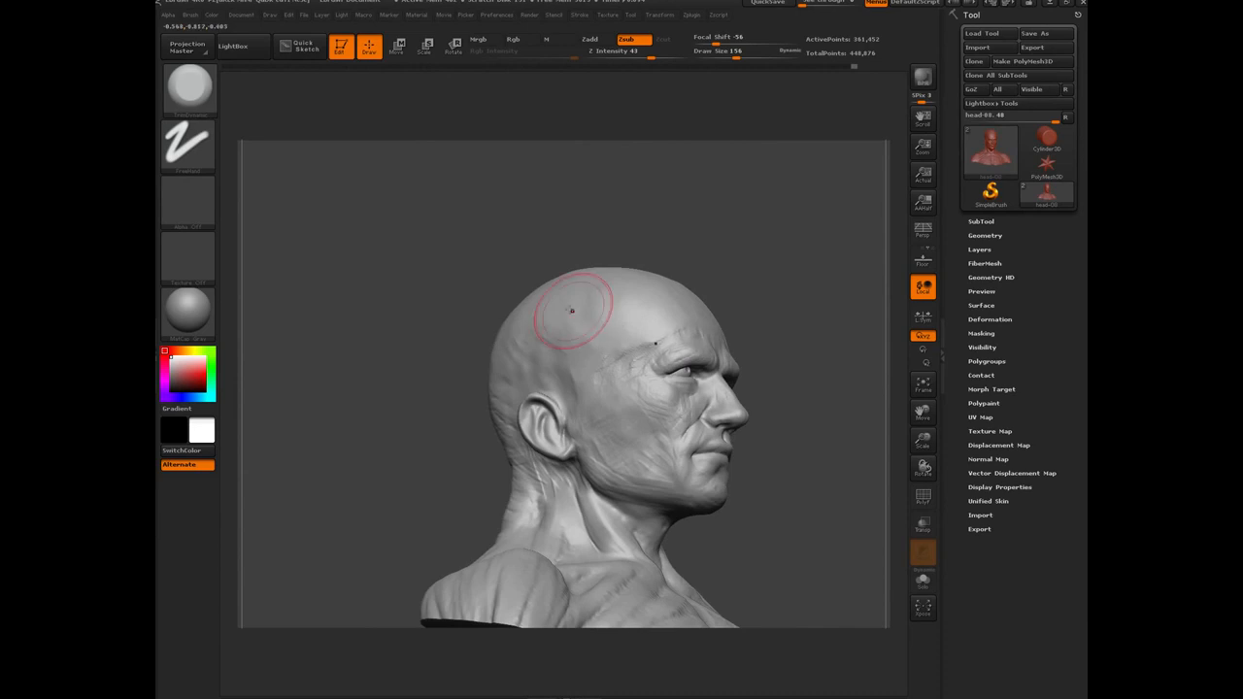
left_click_drag(529, 247, 638, 278)
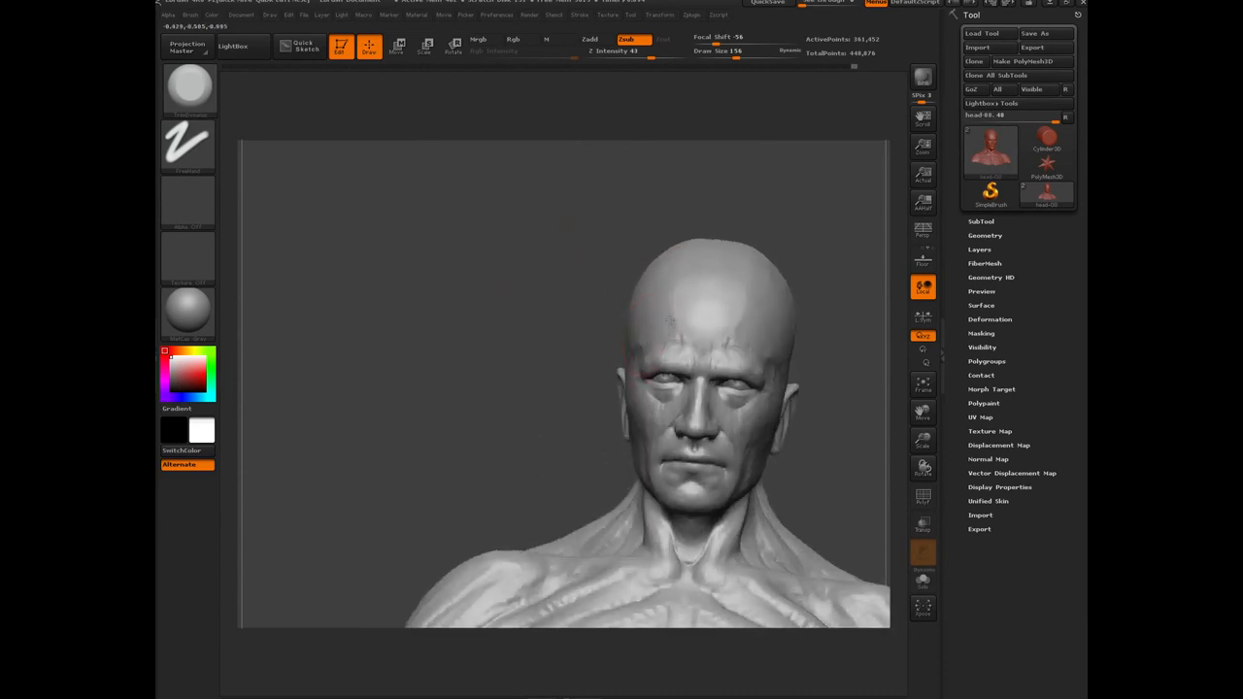
mouse_move(622, 250)
left_mouse_down()
mouse_move(686, 266)
mouse_move(658, 255)
left_mouse_up()
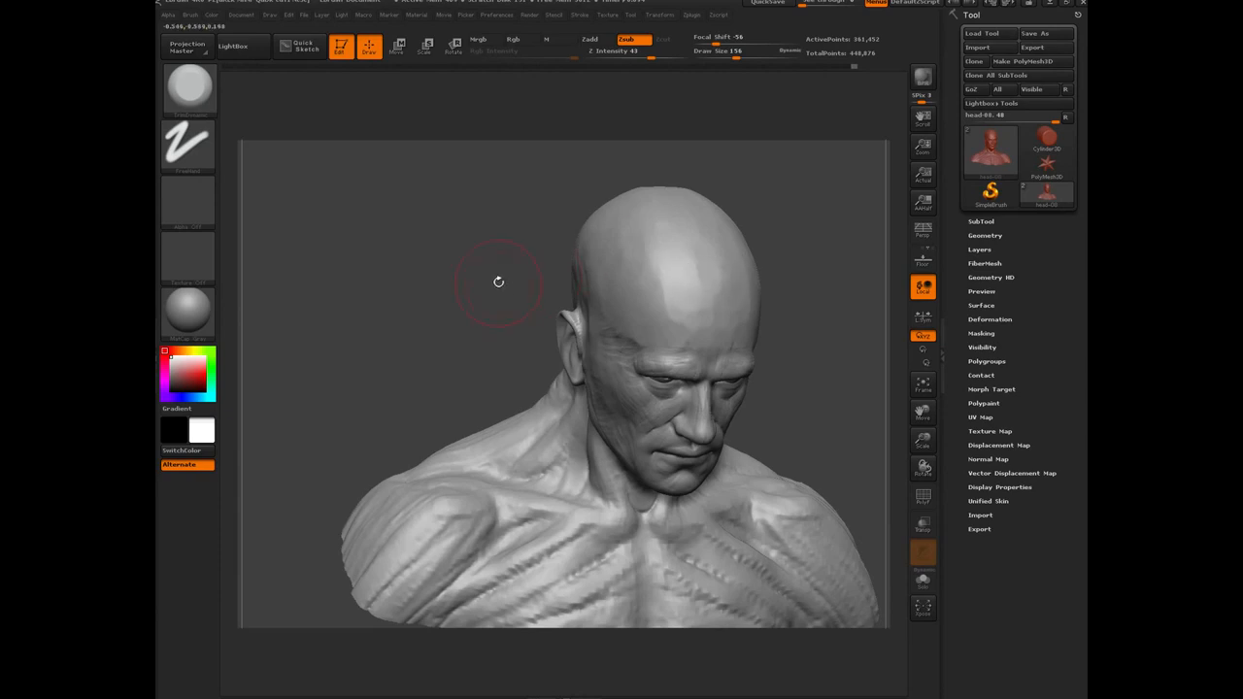
left_click_drag(498, 282, 547, 314)
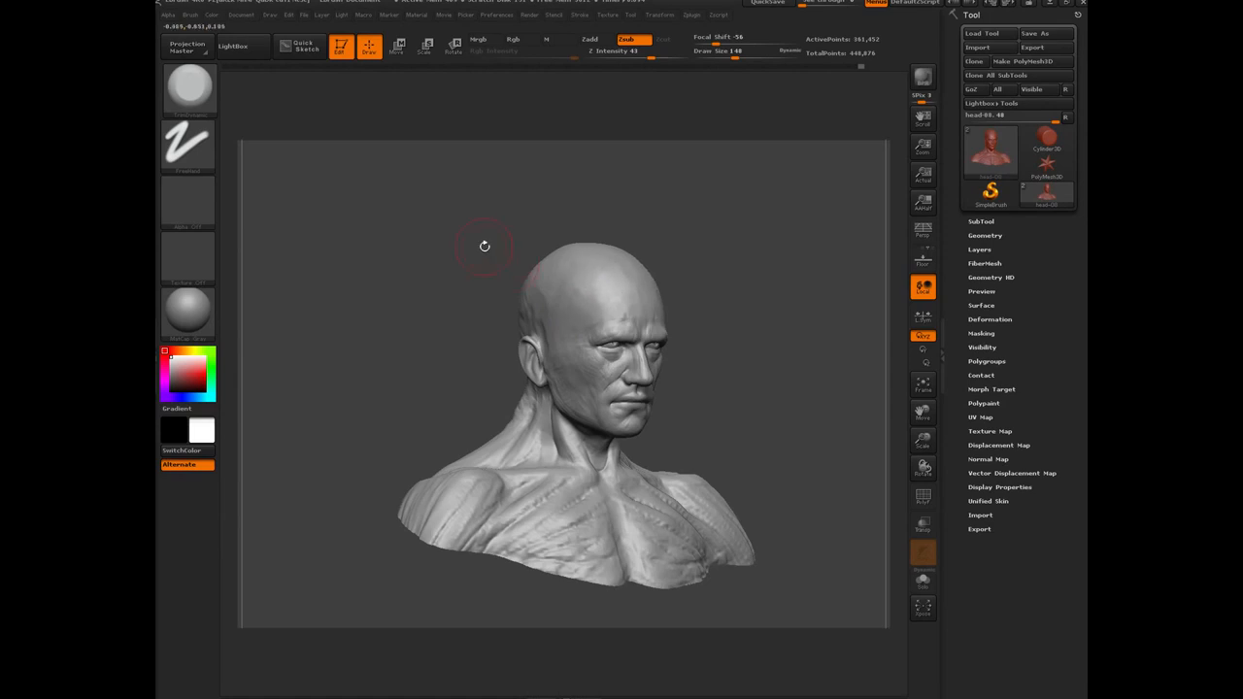
Flatten the crown and the back of the head around the ears with a smaller TrimDynamic brush.
left_click_drag(485, 246, 590, 233)
left_click_drag(519, 255, 644, 227)
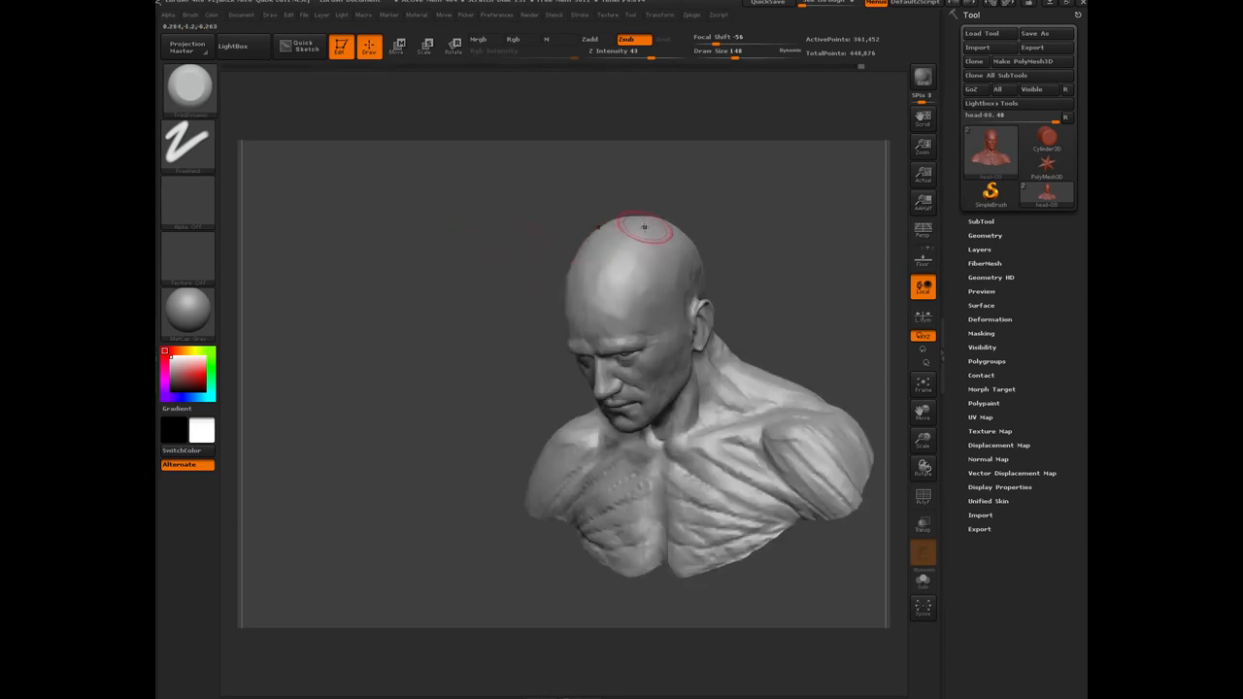
left_click_drag(576, 196, 658, 243)
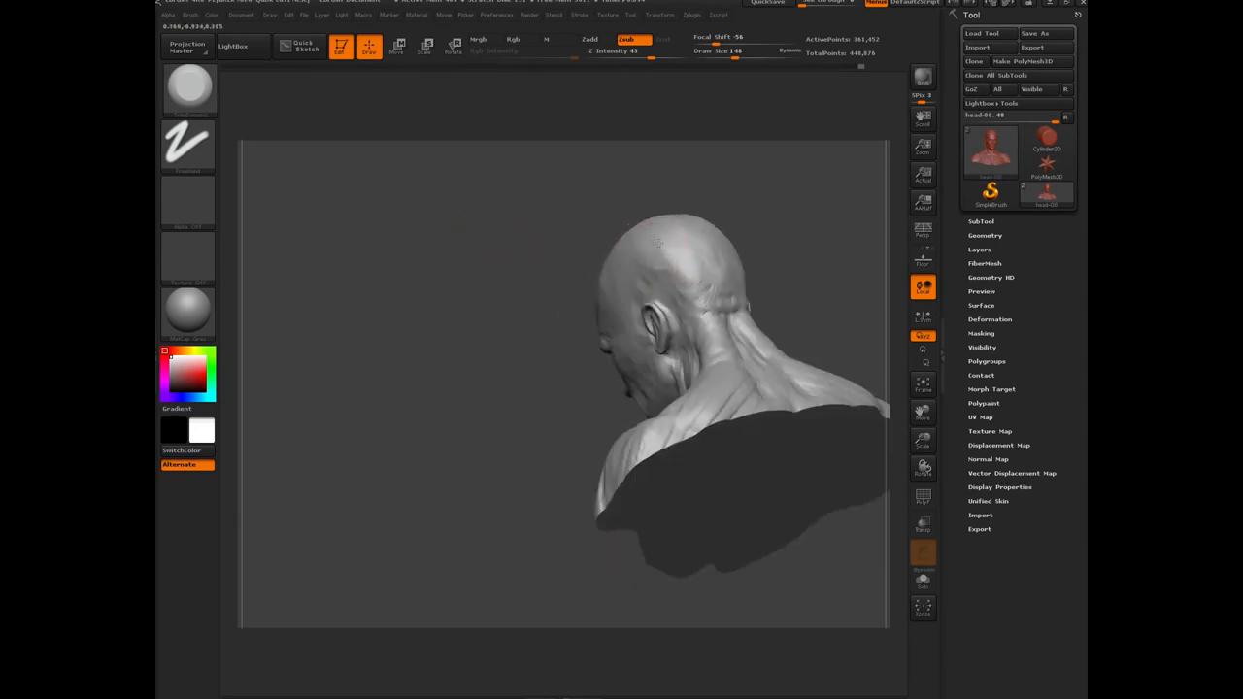
left_click_drag(522, 256, 680, 347)
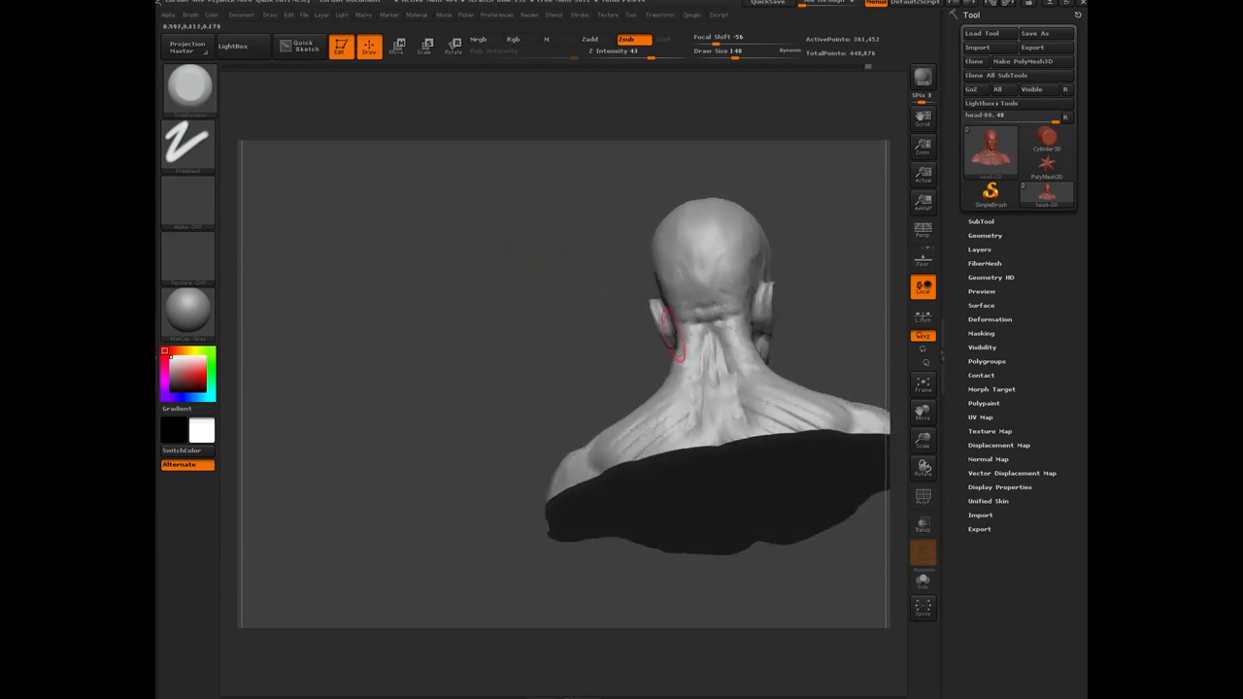
left_click_drag(533, 329, 666, 222)
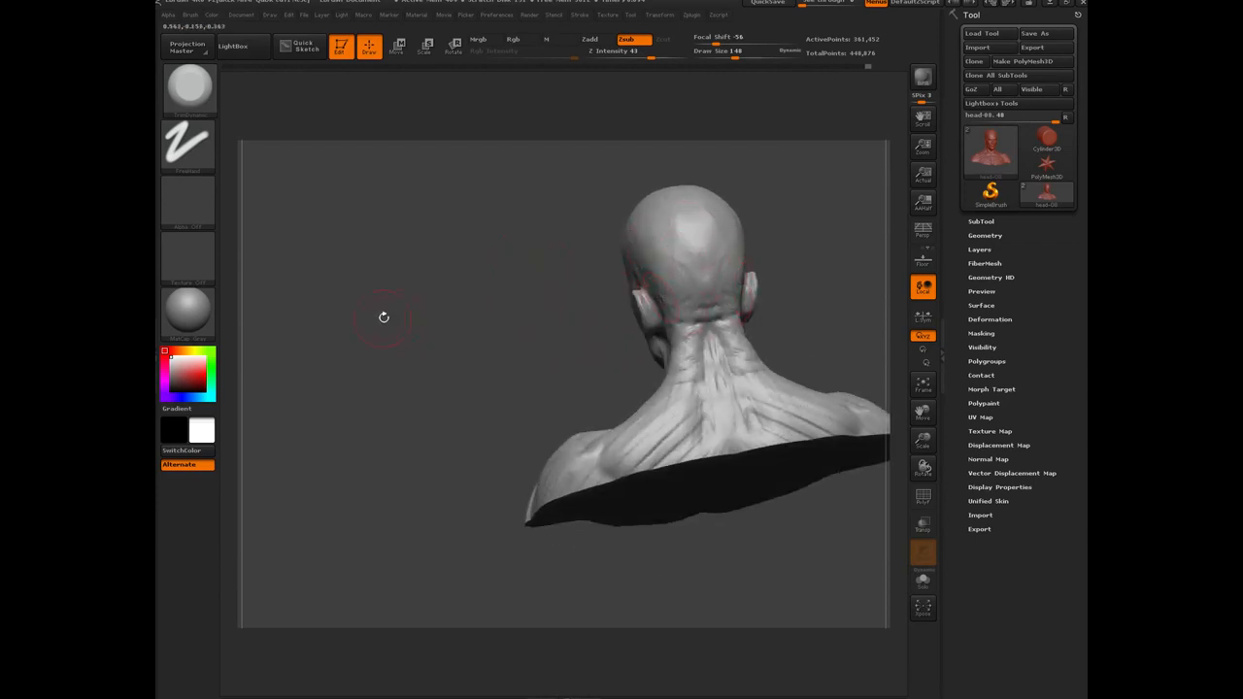
Switch to the Inflat brush and add volume to the side of the skull around and behind the ear.
left_click_drag(384, 316, 421, 399)
key("b")
left_click(442, 364)
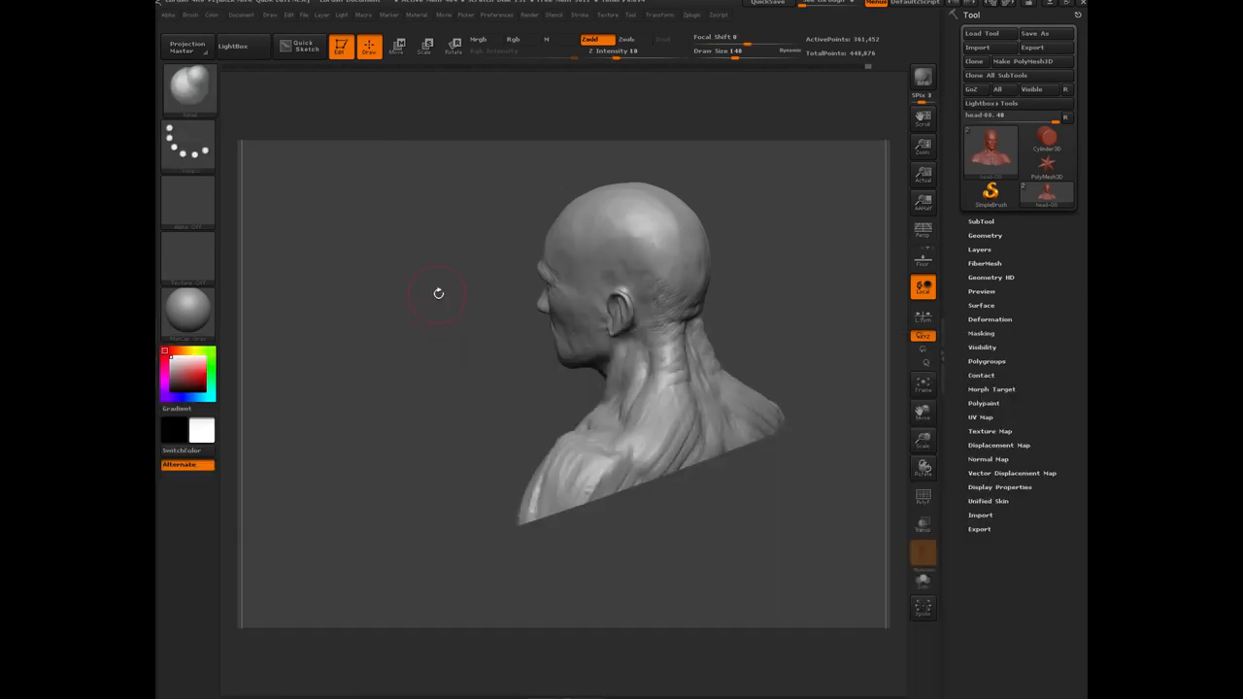
left_click_drag(424, 302, 652, 289)
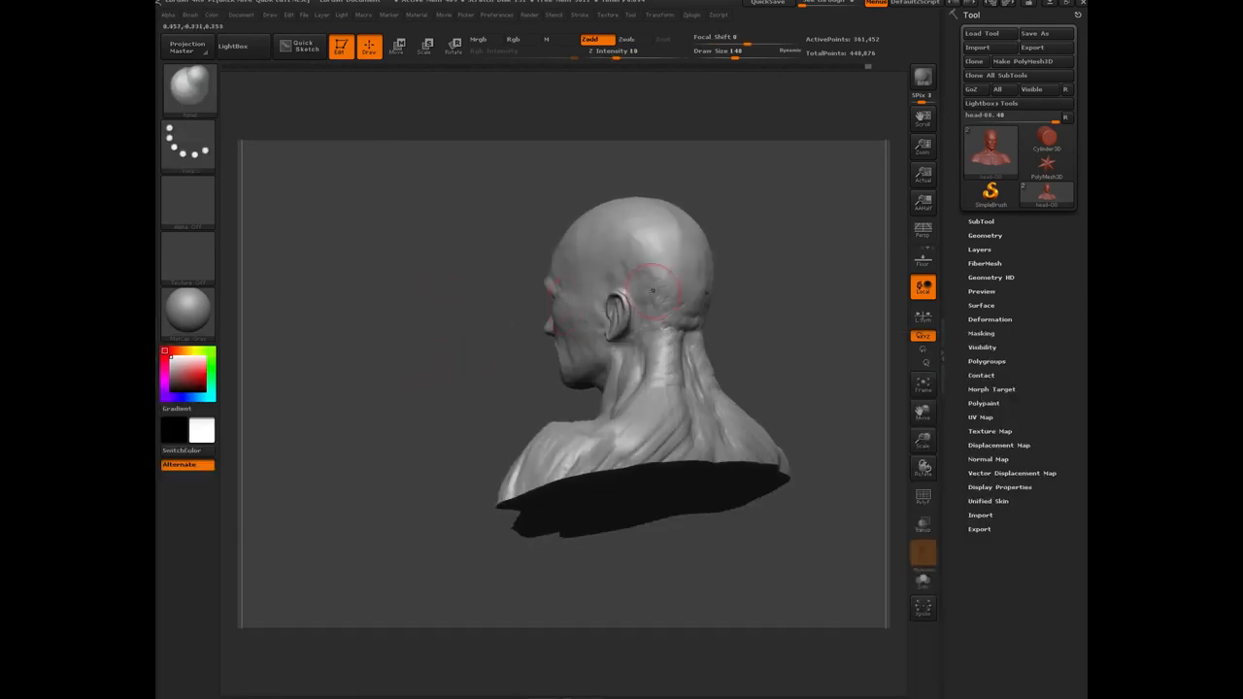
left_click_drag(424, 369, 605, 311)
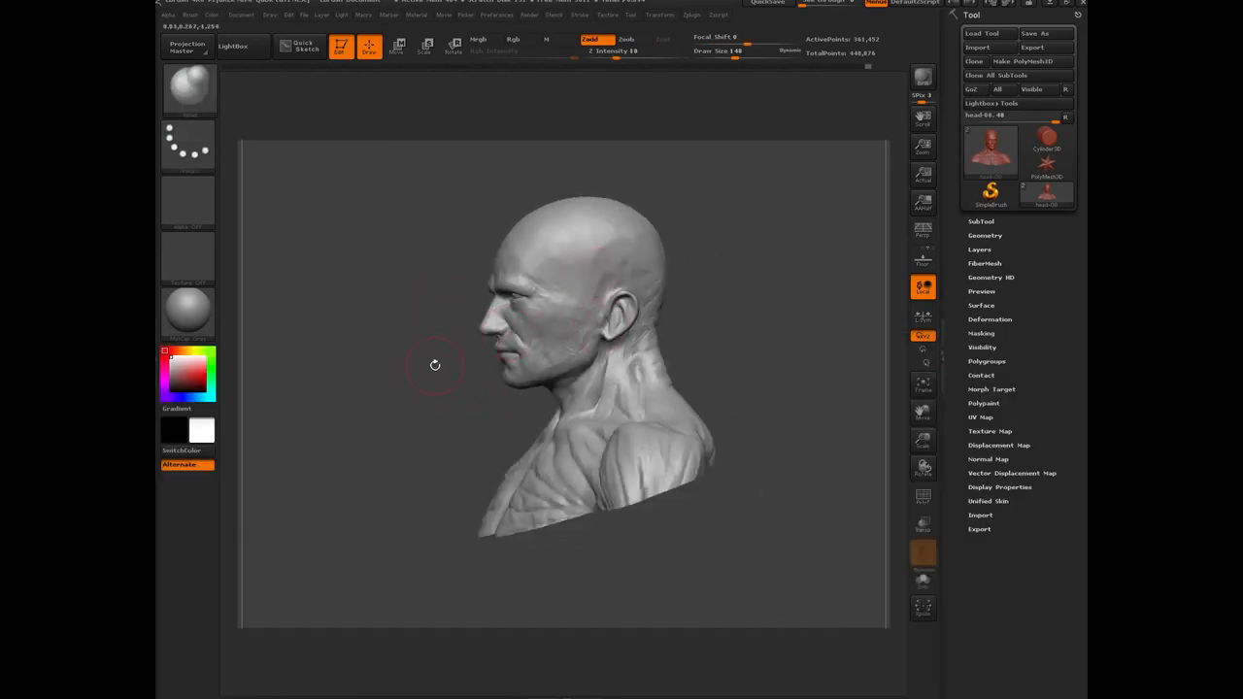
mouse_move(435, 364)
left_mouse_down()
mouse_move(422, 361)
mouse_move(496, 360)
mouse_move(612, 297)
mouse_move(630, 271)
mouse_move(646, 274)
mouse_move(620, 261)
mouse_move(648, 269)
mouse_move(618, 254)
mouse_move(623, 240)
left_mouse_up()
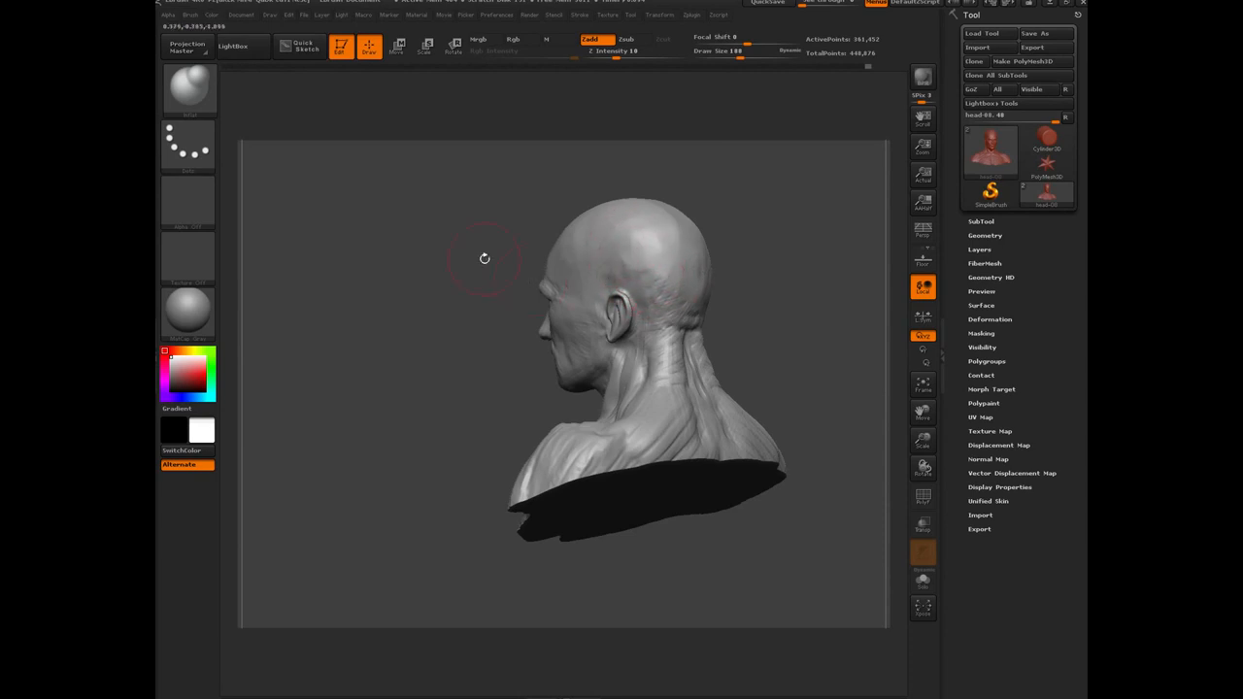
Inflate the back and upper side of the skull behind the ears using a larger Inflat brush.
left_click_drag(461, 248, 394, 251)
left_click_drag(641, 319, 655, 297)
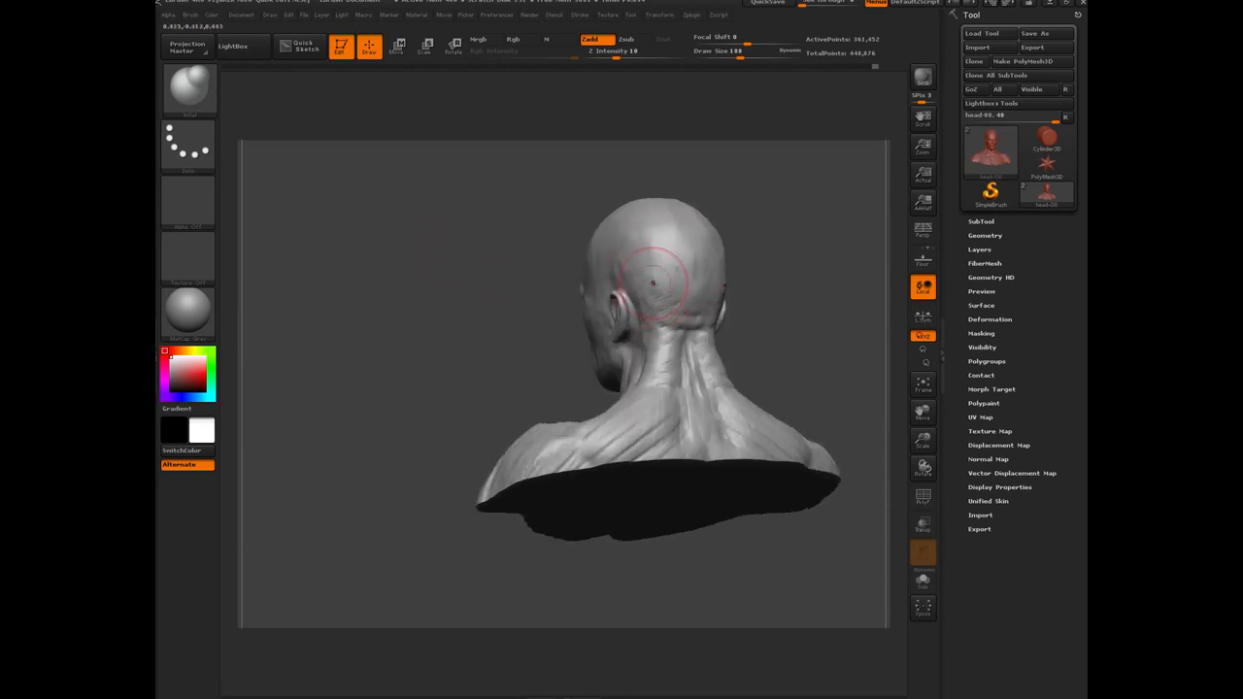
left_click_drag(532, 260, 690, 264)
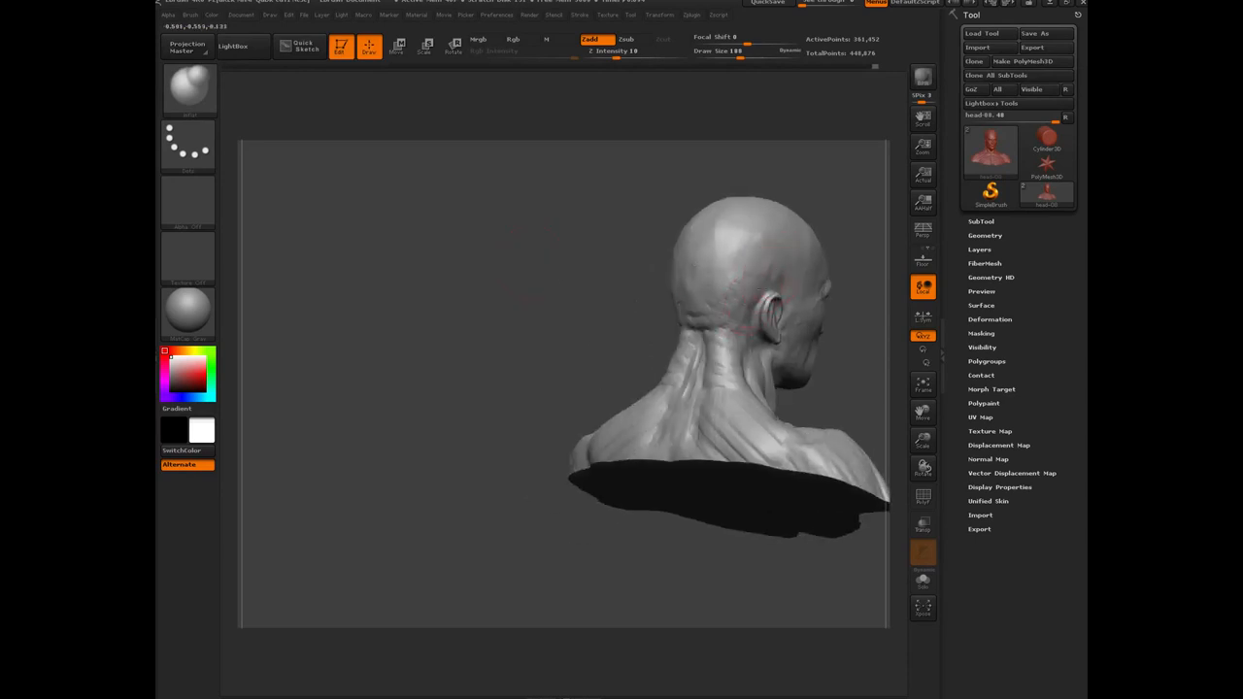
left_click_drag(580, 299, 804, 245)
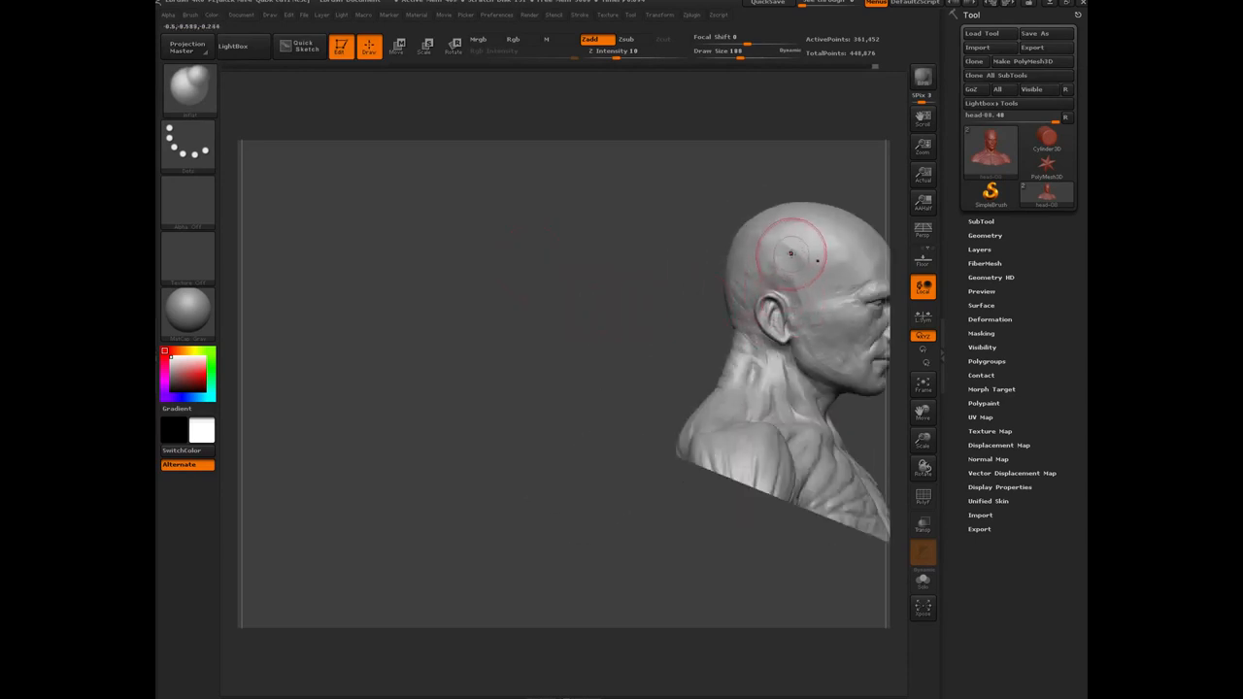
mouse_move(664, 310)
left_mouse_down()
mouse_move(624, 272)
mouse_move(643, 316)
left_mouse_up()
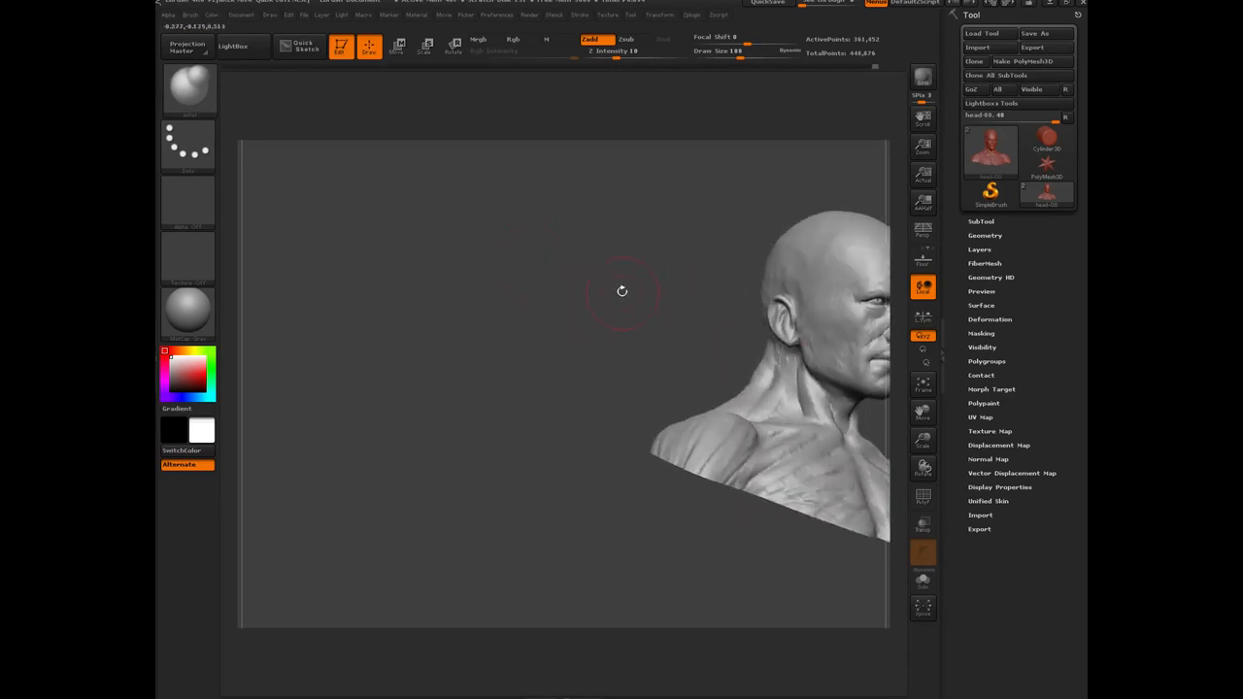
Examine the skull around the ear up close and the whole bust from the side, back and front.
mouse_move(635, 275)
left_mouse_down("alt")
mouse_move(411, 328)
mouse_move(417, 369)
mouse_move(554, 333)
left_mouse_up("alt")
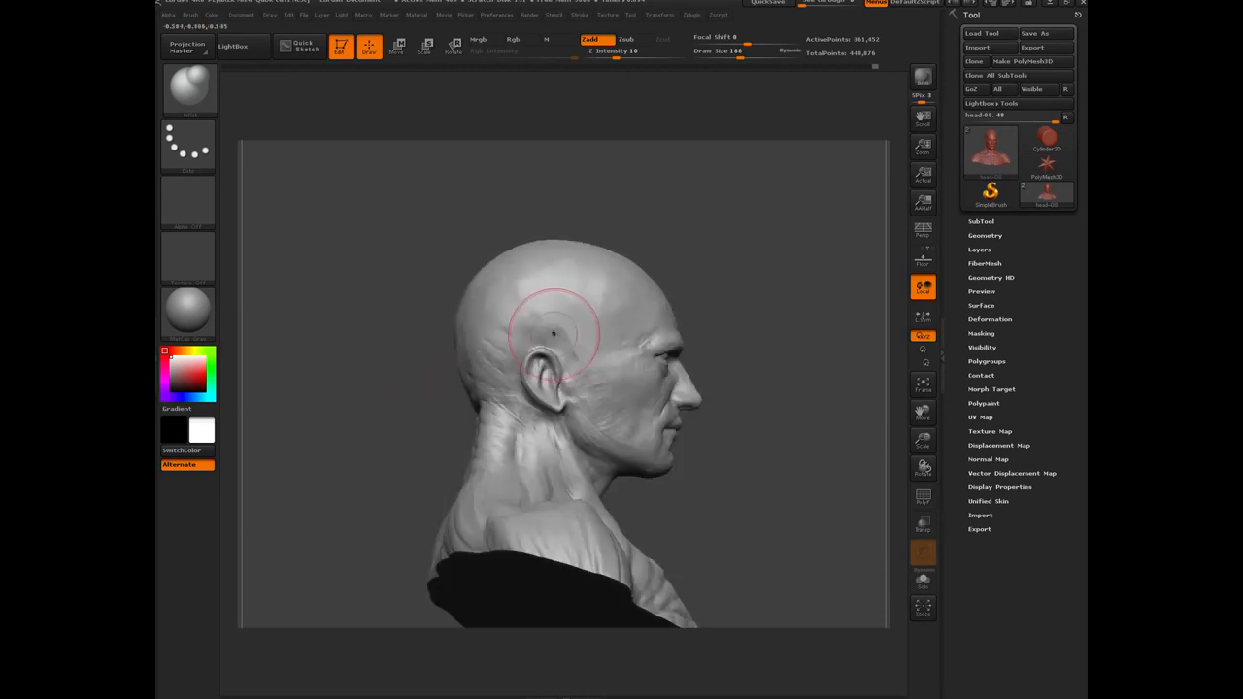
left_click_drag(405, 324, 520, 281)
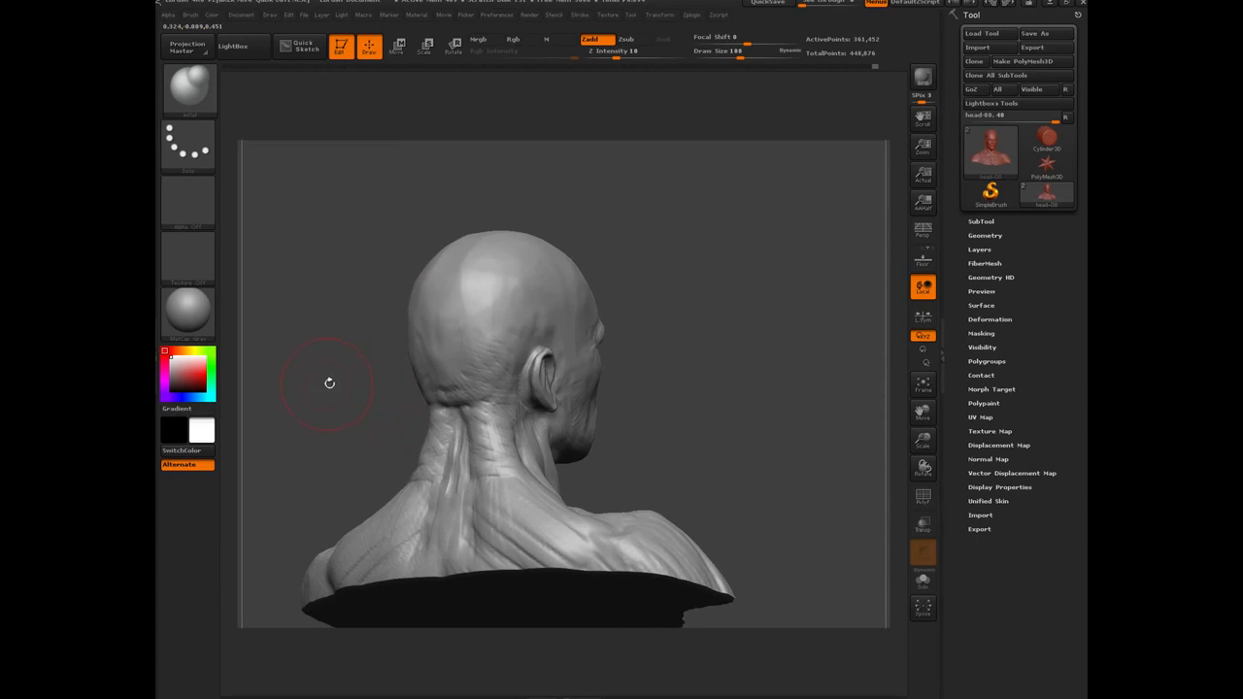
mouse_move(330, 383)
left_mouse_down("alt")
mouse_move(646, 340)
mouse_move(588, 378)
mouse_move(576, 311)
mouse_move(649, 333)
left_mouse_up("alt")
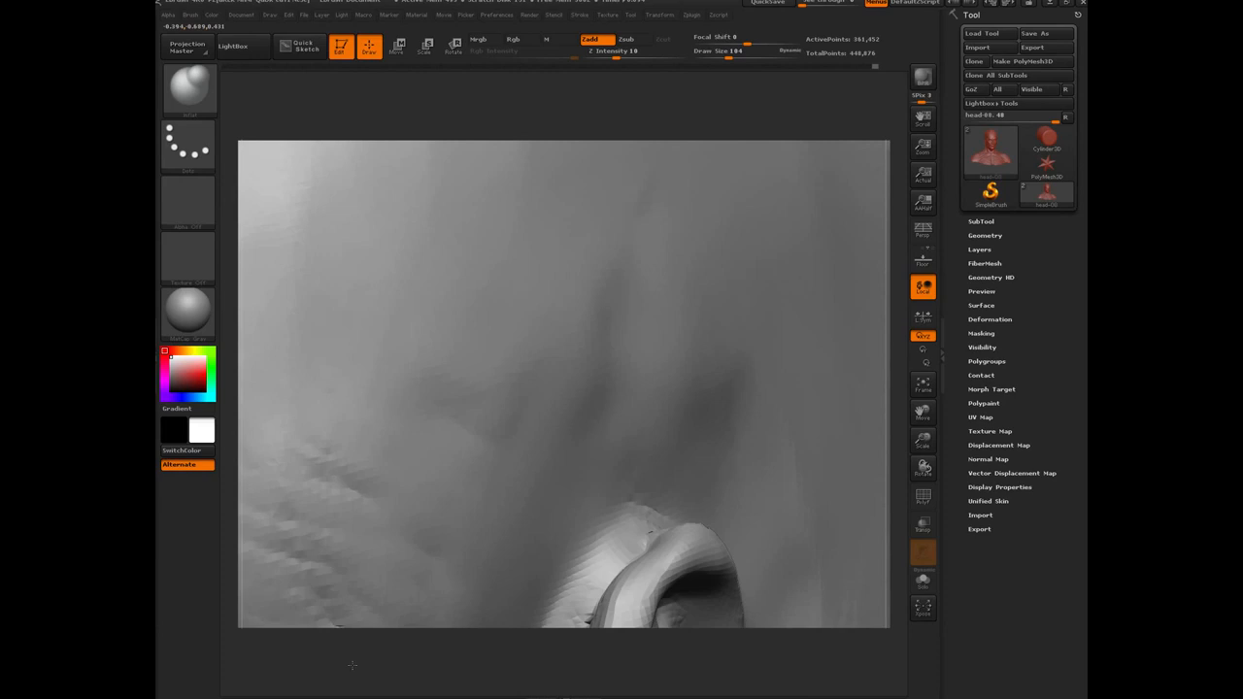
left_click_drag(353, 665, 285, 660)
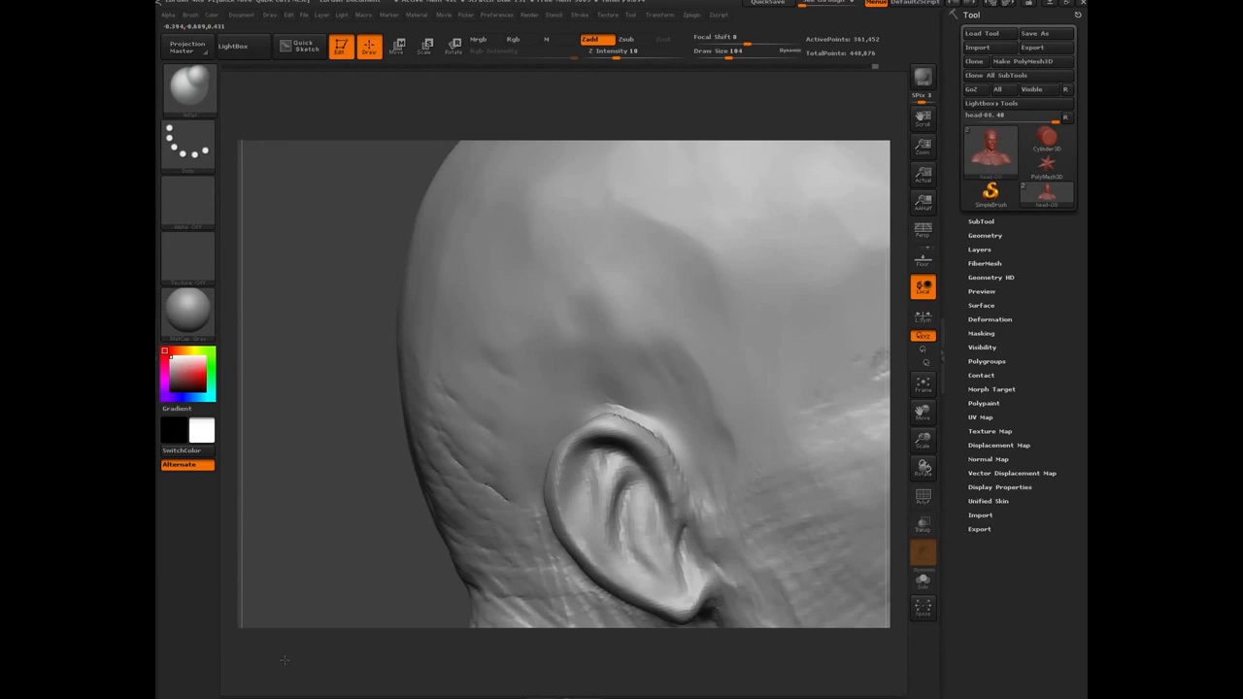
left_click_drag(284, 660, 319, 651)
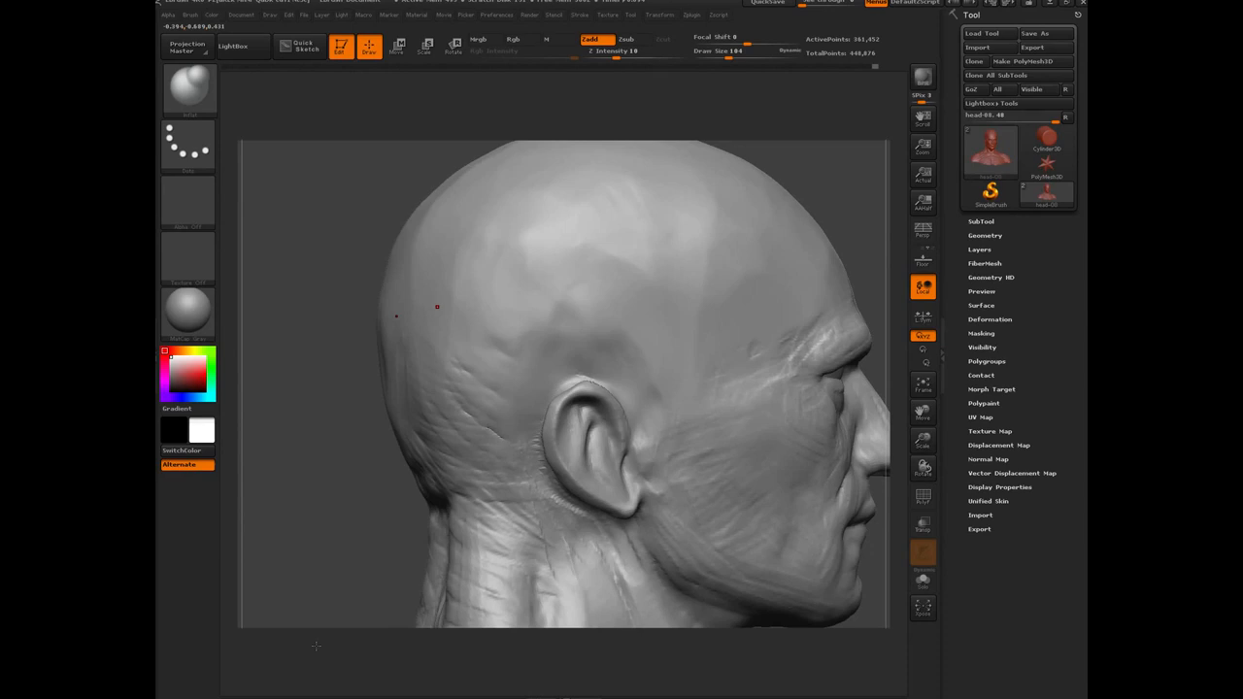
left_click_drag(316, 646, 386, 629)
key("f")
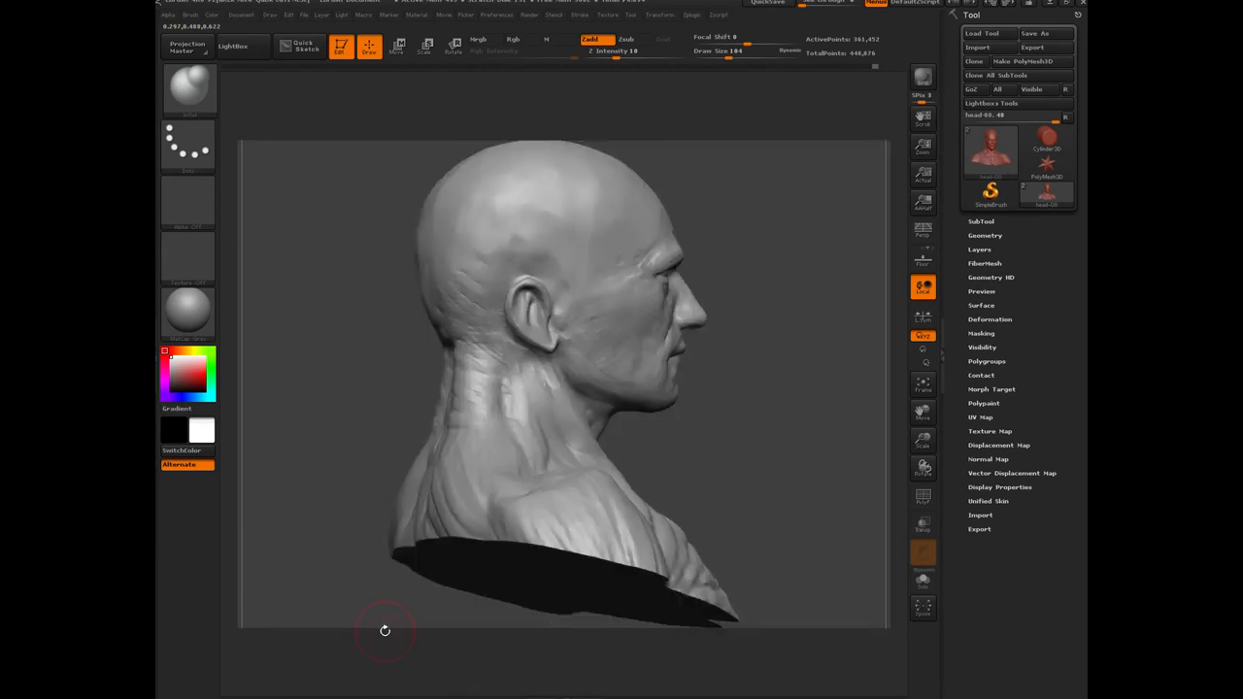
left_click_drag(352, 389, 675, 377)
key("f")
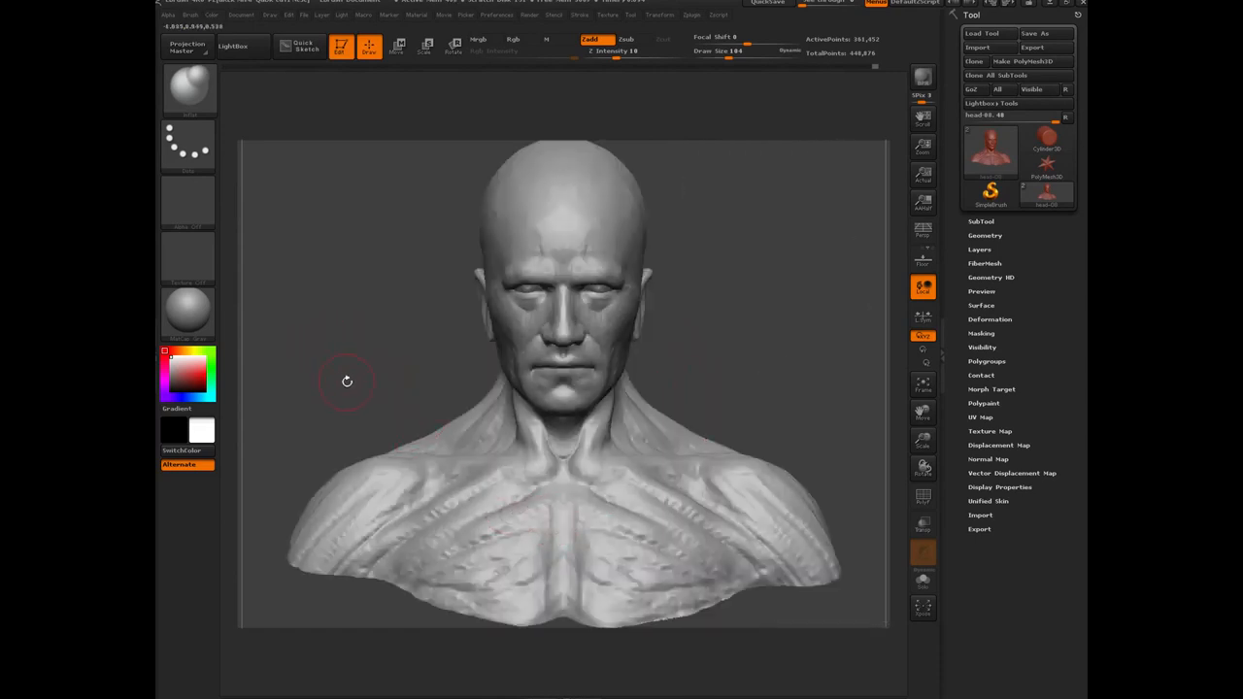
left_click_drag(333, 332, 359, 372)
mouse_move(347, 320)
left_mouse_down()
mouse_move(358, 340)
mouse_move(270, 214)
mouse_move(304, 288)
mouse_move(390, 344)
mouse_move(408, 381)
mouse_move(329, 329)
mouse_move(402, 436)
left_mouse_up()
Inspect the eyes up close by activating the PM3D_Sphere3D subtool, and return to the head subtool in side view.
key("n")
left_click(317, 471)
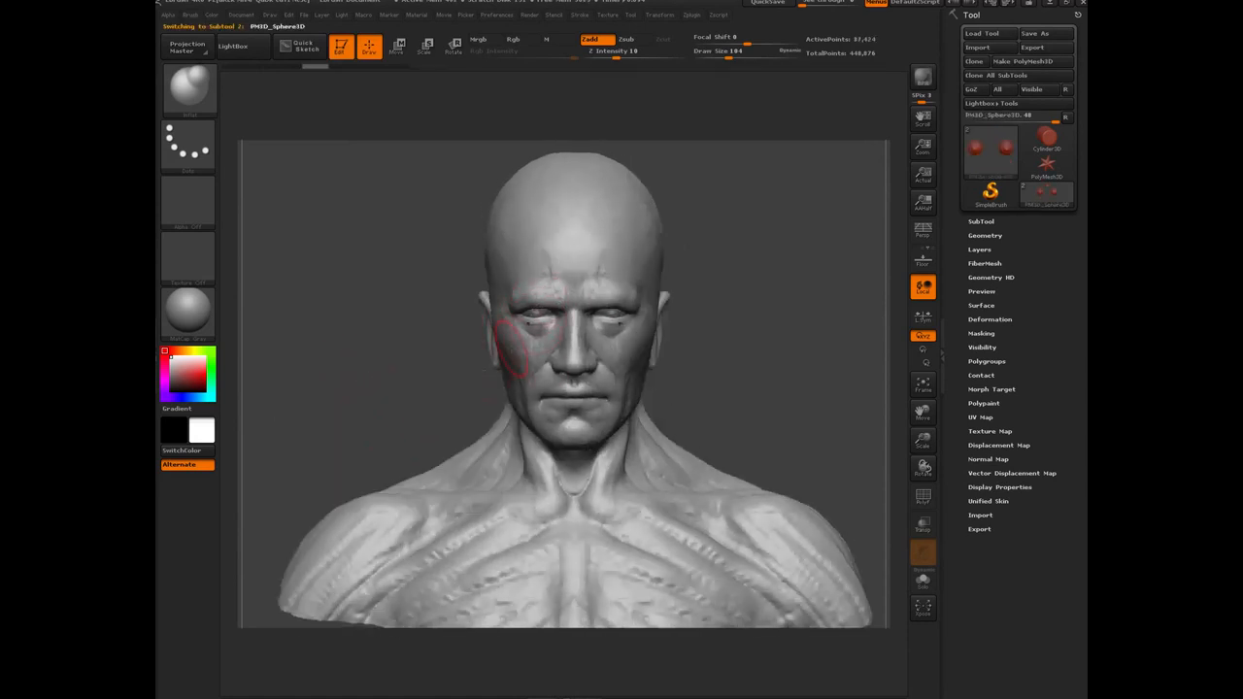
key("f")
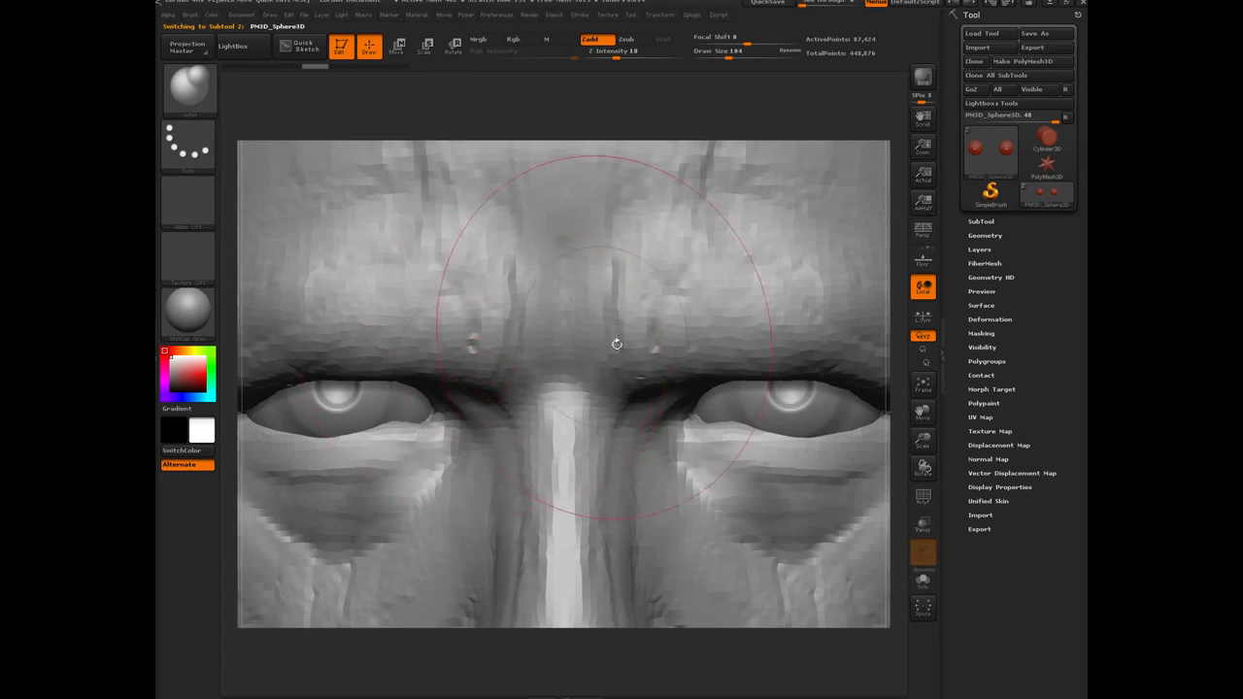
key("f")
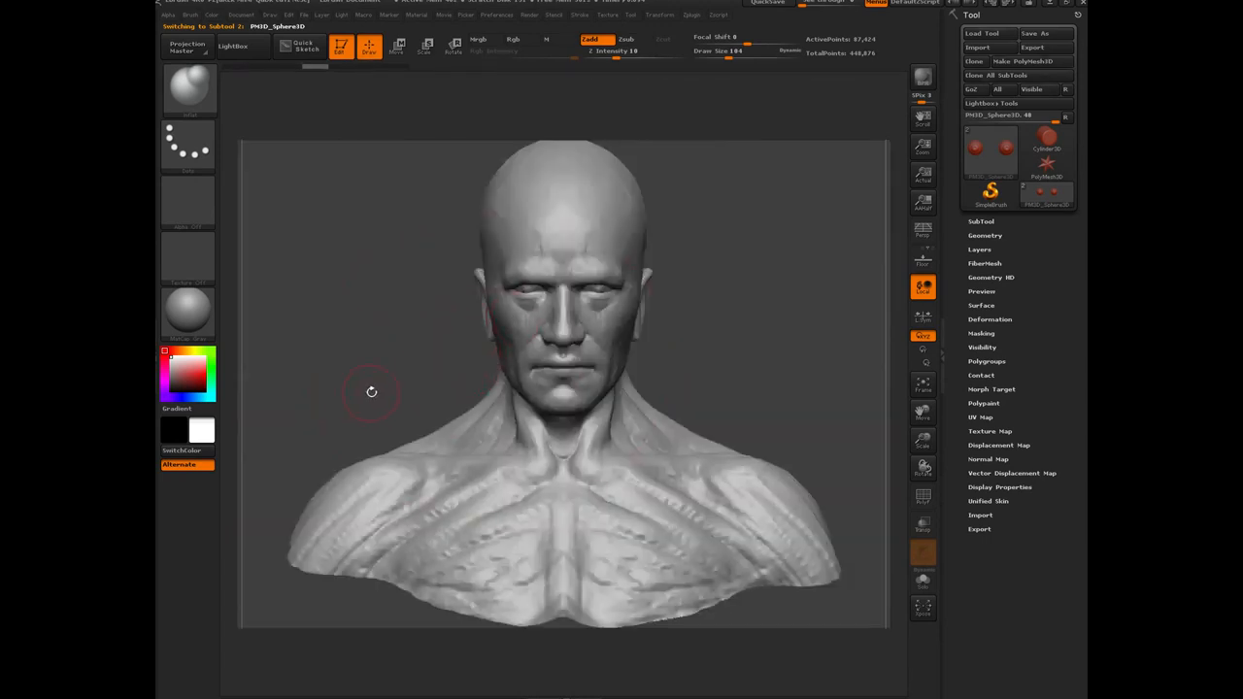
key("n")
left_click(303, 440)
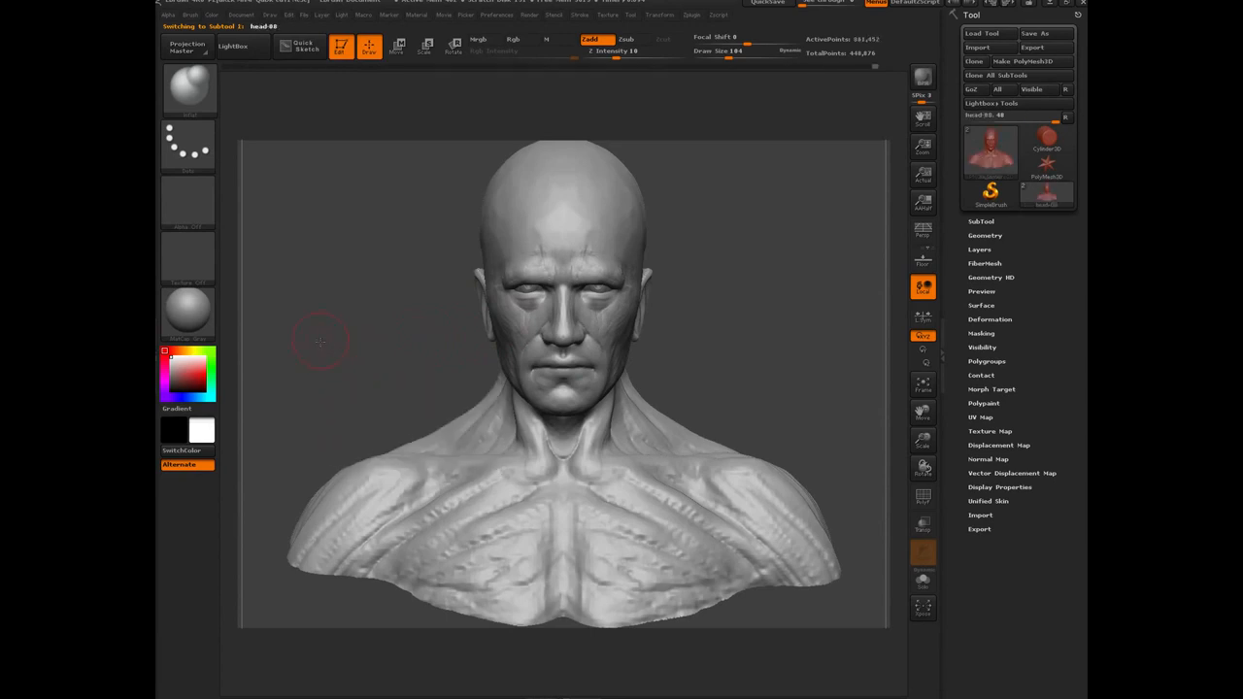
key("n")
mouse_move(316, 374)
left_mouse_down()
mouse_move(370, 363)
mouse_move(351, 349)
mouse_move(341, 226)
left_mouse_up()
left_click(292, 428)
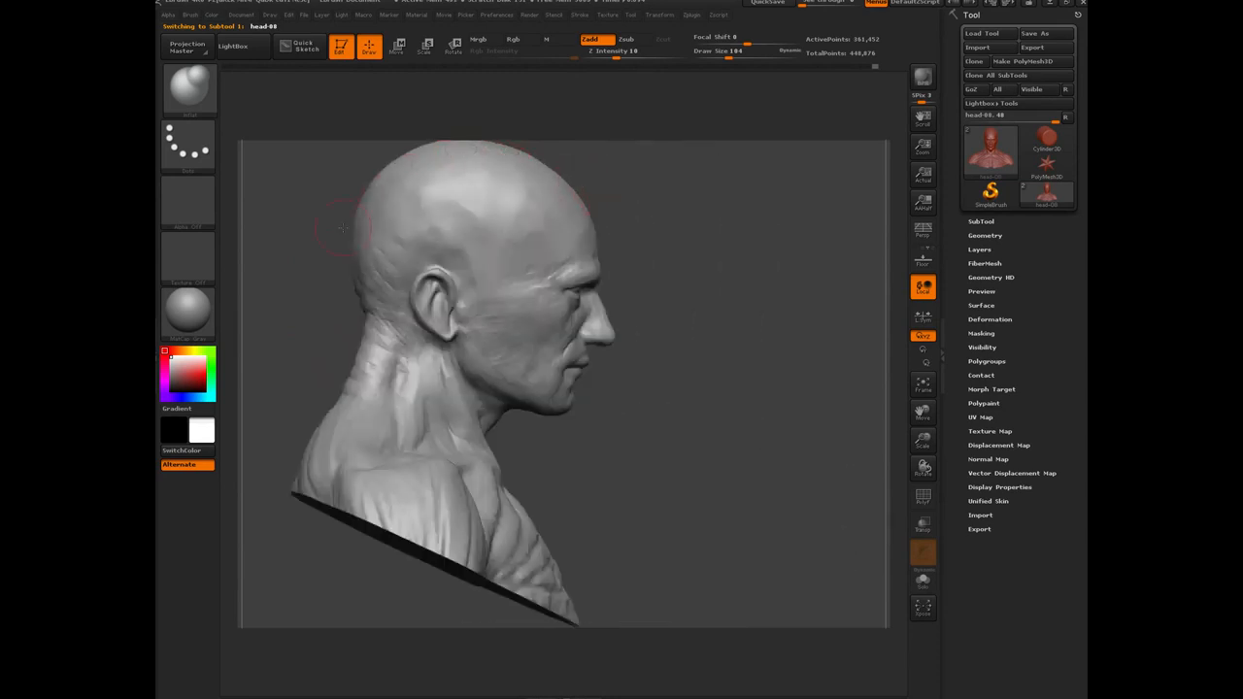
Switch to the Move brush and push in the crown and back of the skull in profile with a draw size near 392.
left_click_drag(299, 287, 372, 345, "alt")
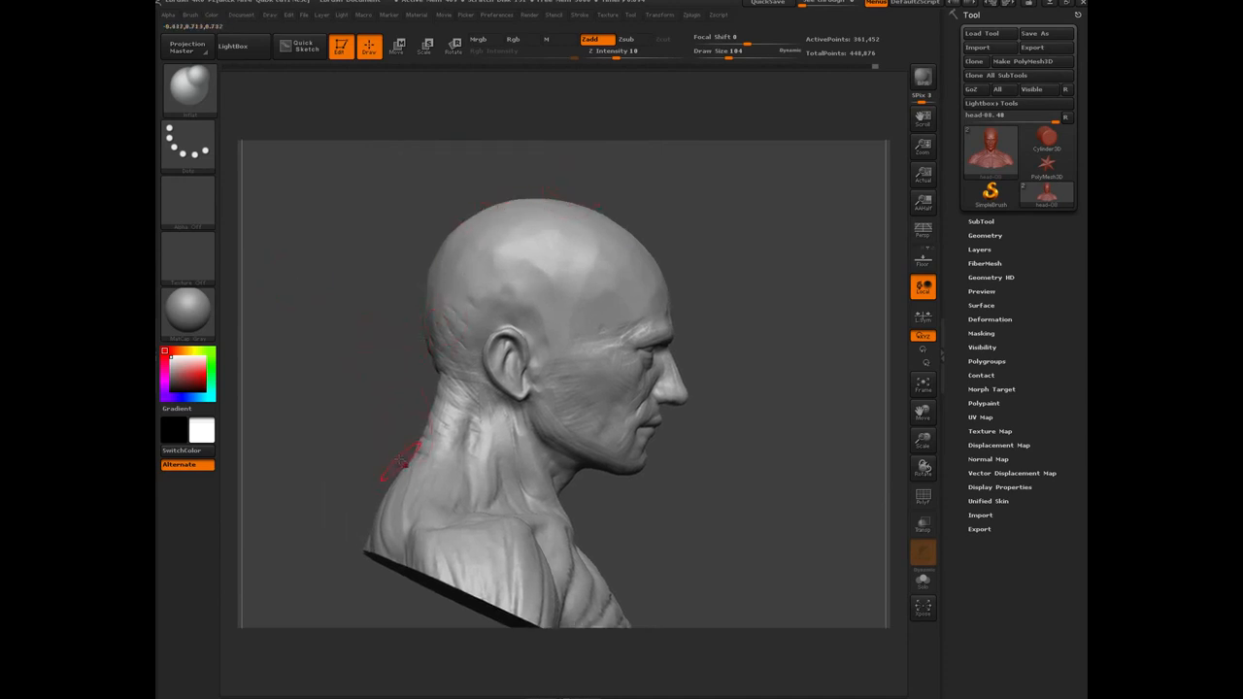
key("b")
key("m")
key("v")
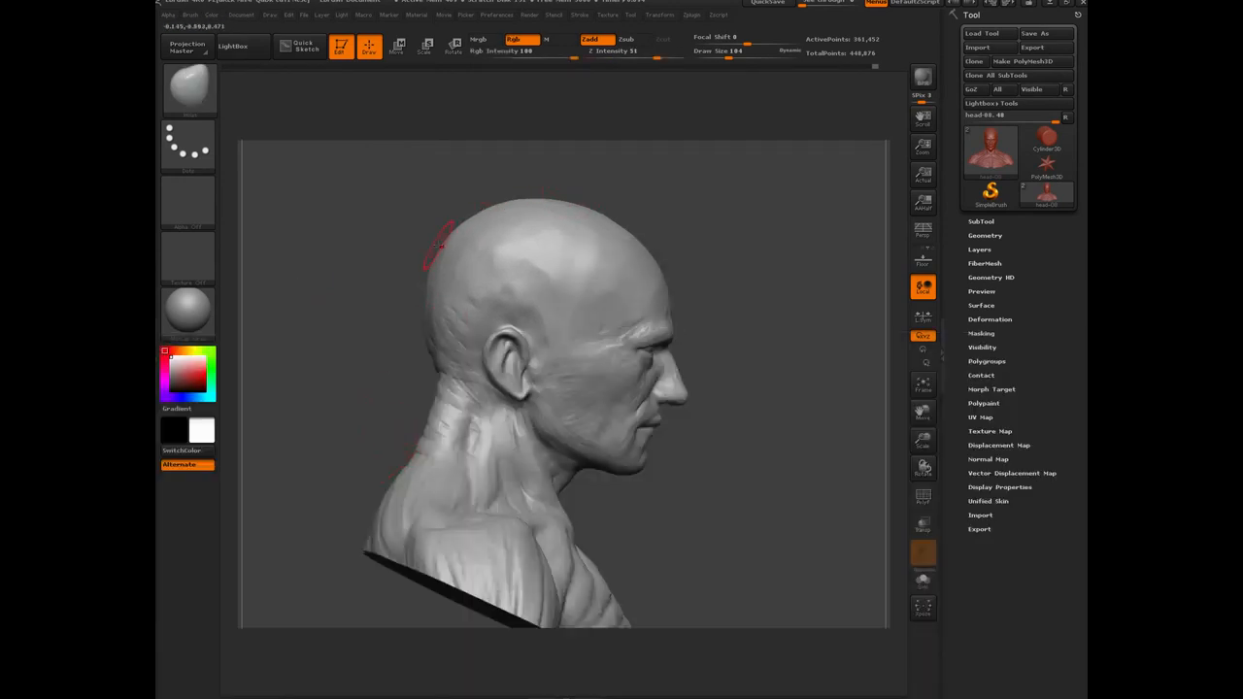
left_click_drag(342, 406, 525, 313)
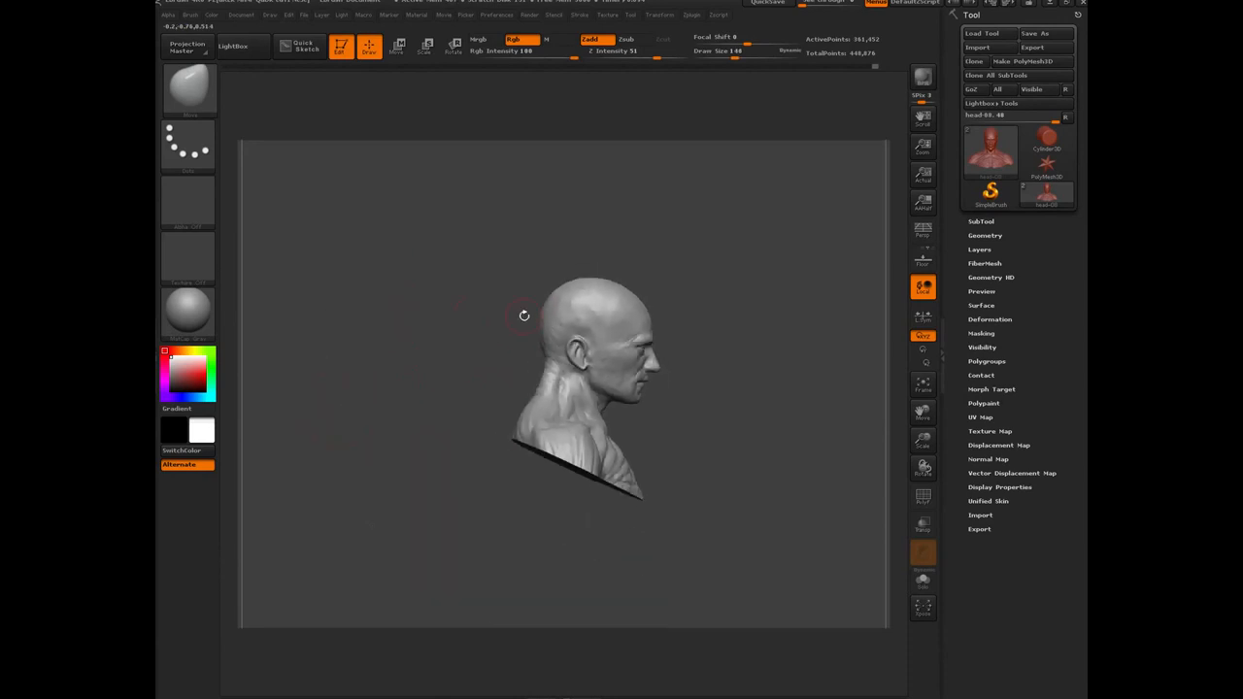
key("bracketright")
key("bracketright")
key("bracketleft")
key("bracketright")
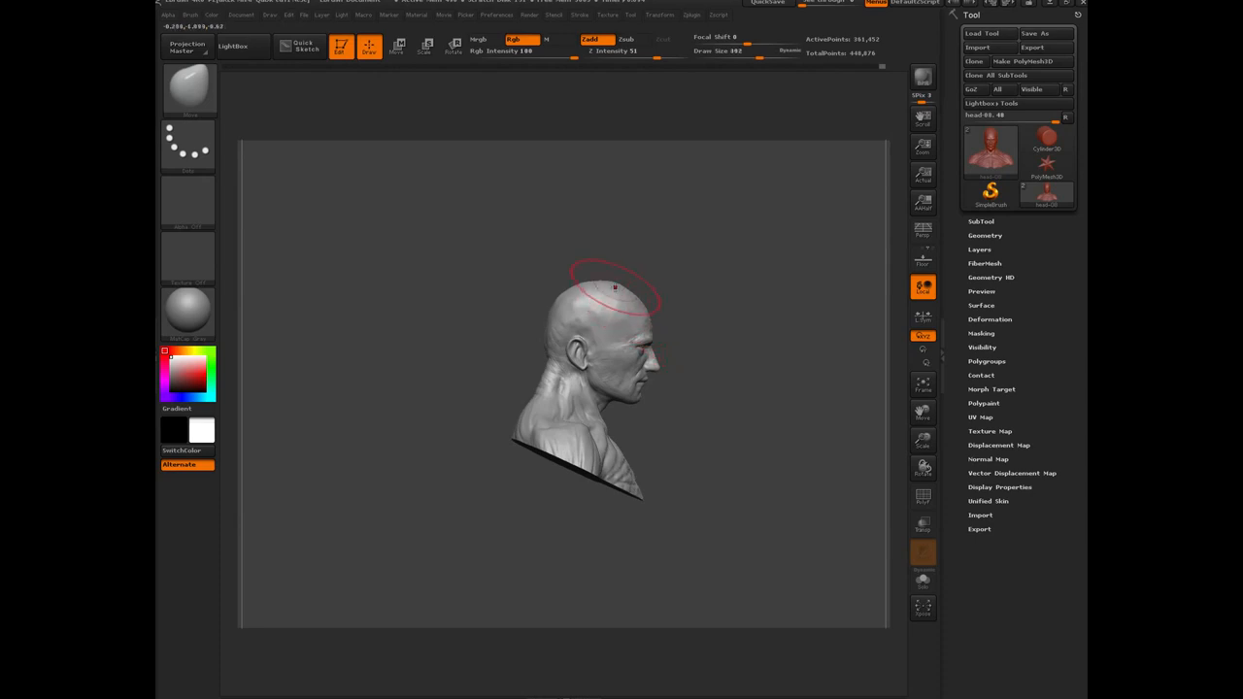
Reshape the back of the head and the nape with the Move brush at draw size 412.
key("s")
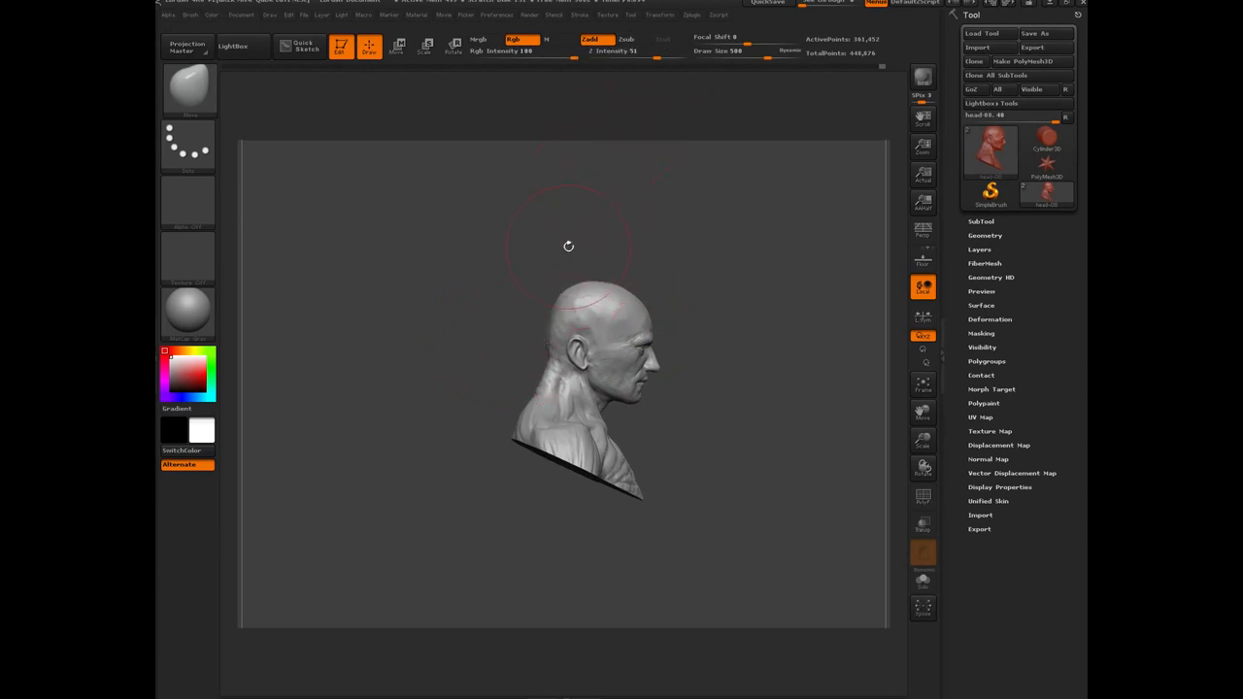
left_click(740, 49)
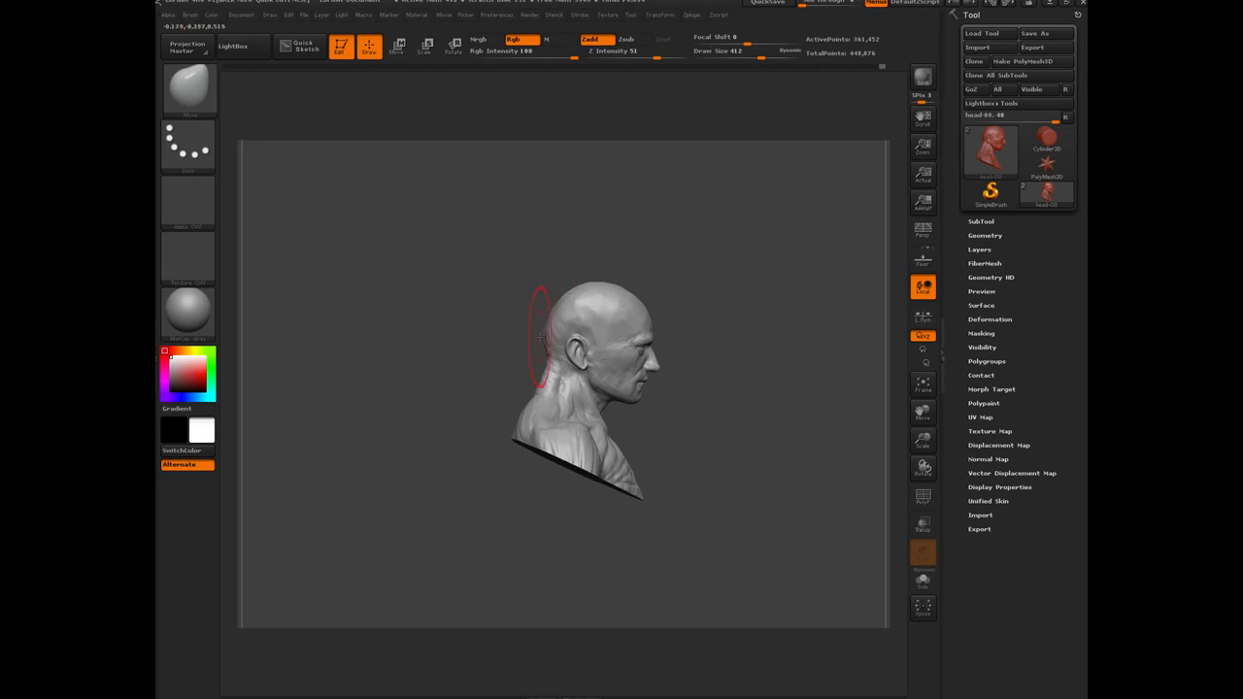
left_click_drag(540, 383, 552, 385)
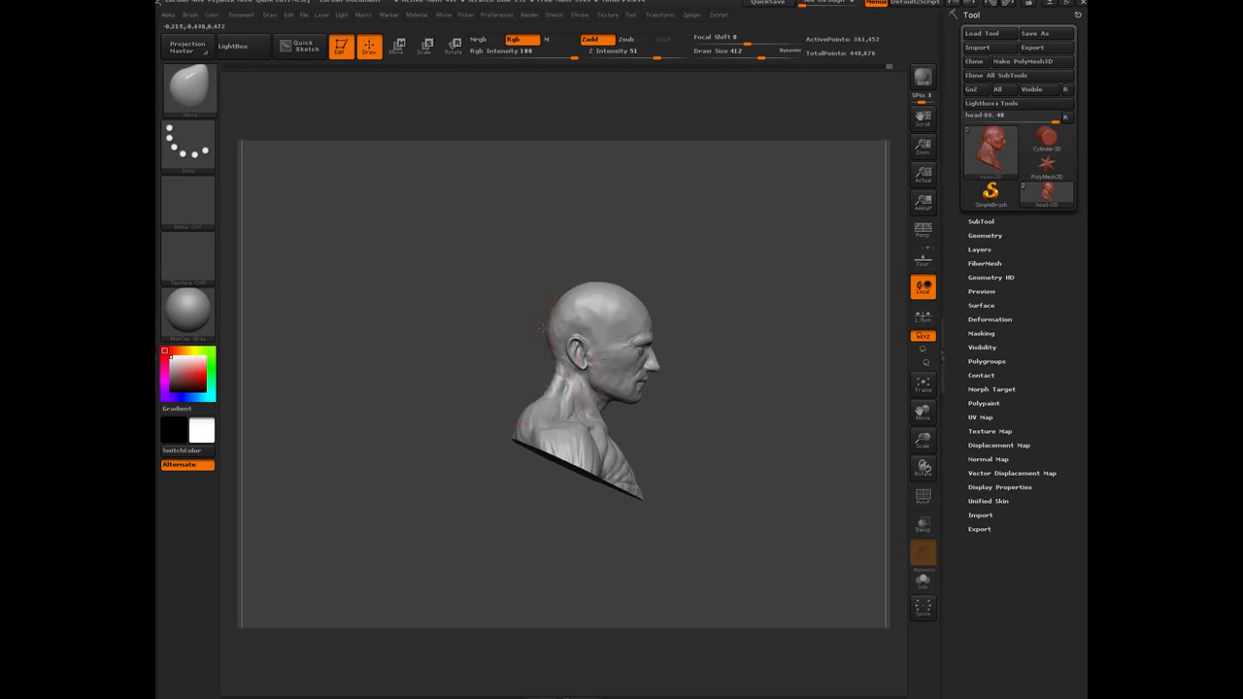
mouse_move(558, 306)
left_mouse_down()
mouse_move(575, 292)
mouse_move(555, 326)
left_mouse_up()
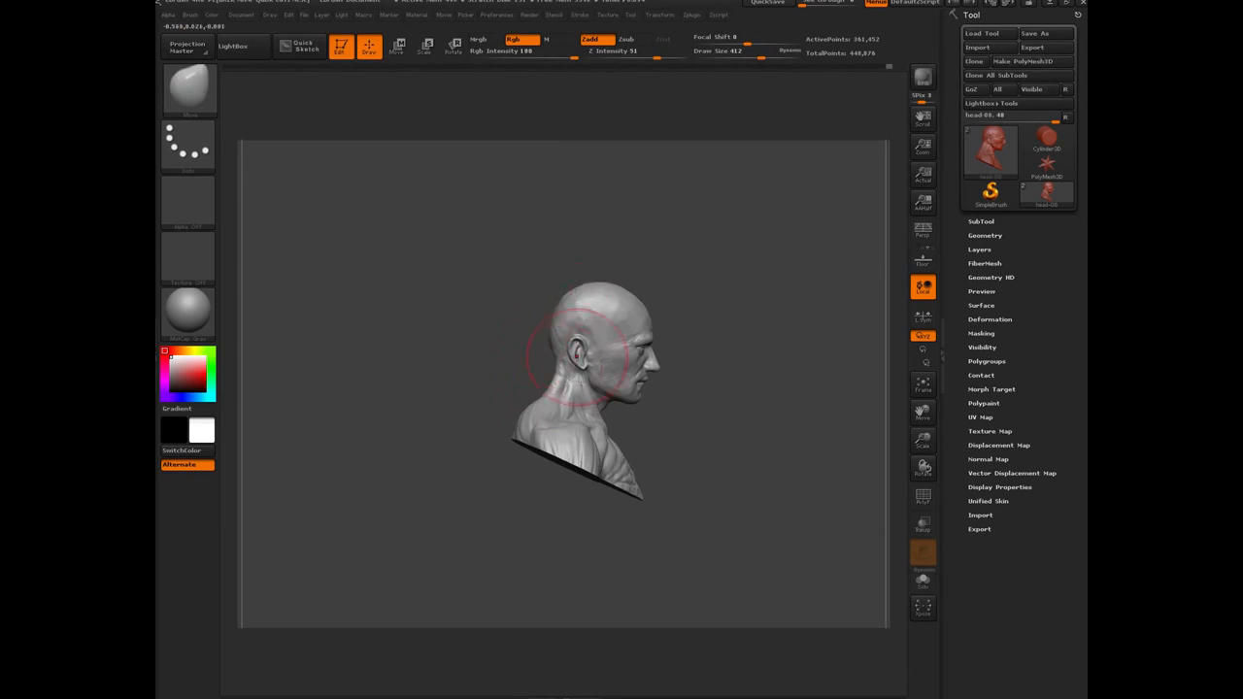
Shift the ear forward and adjust the neck with the Move brush reduced to draw size 320, and quick-save the project.
left_click_drag(583, 364, 586, 368)
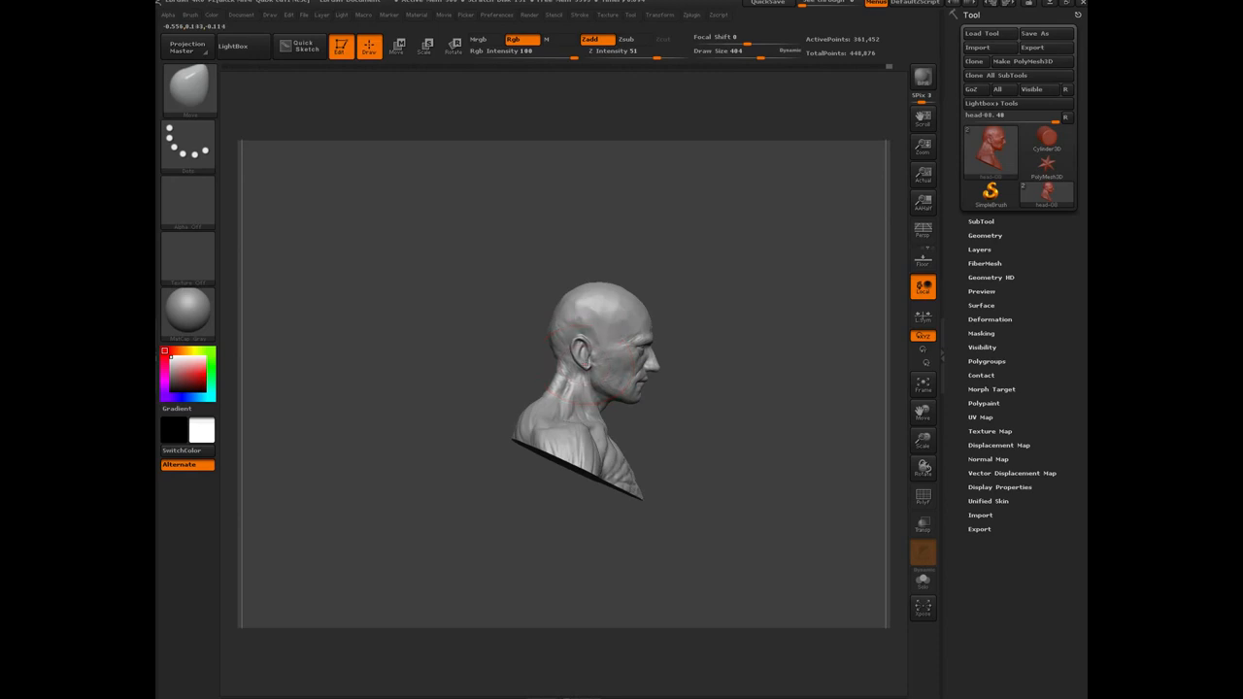
key("bracketleft")
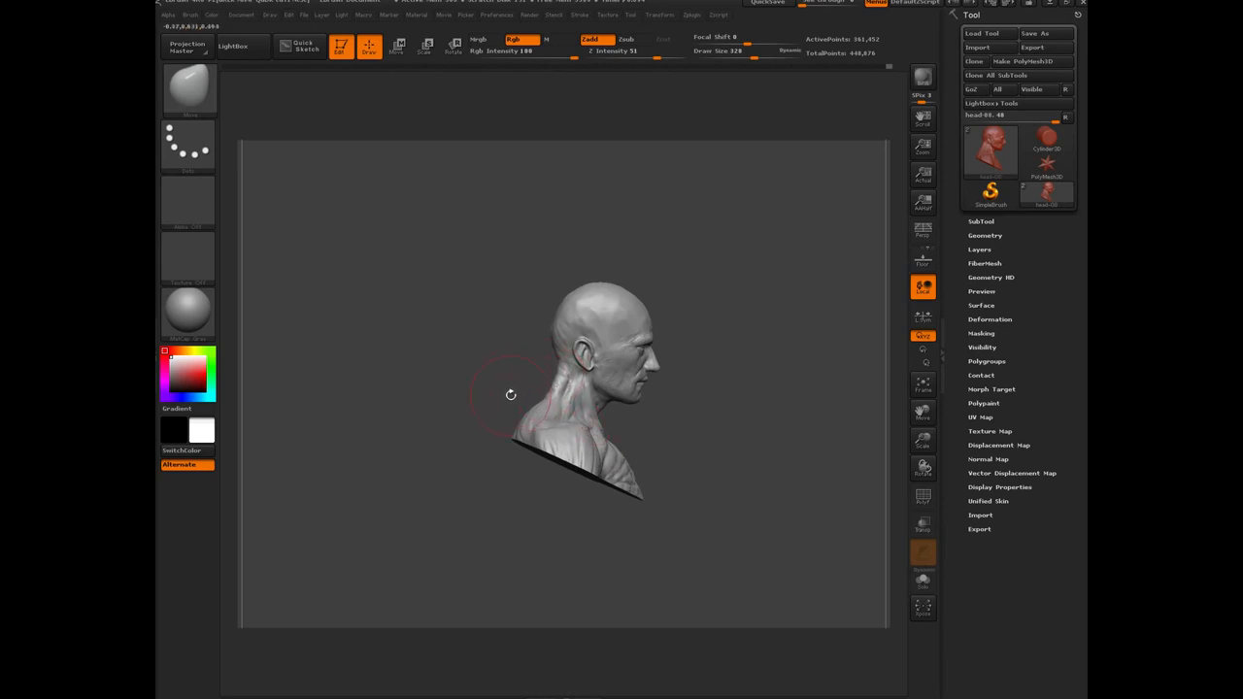
mouse_move(456, 387)
left_mouse_down()
mouse_move(502, 387)
mouse_move(458, 382)
left_mouse_up()
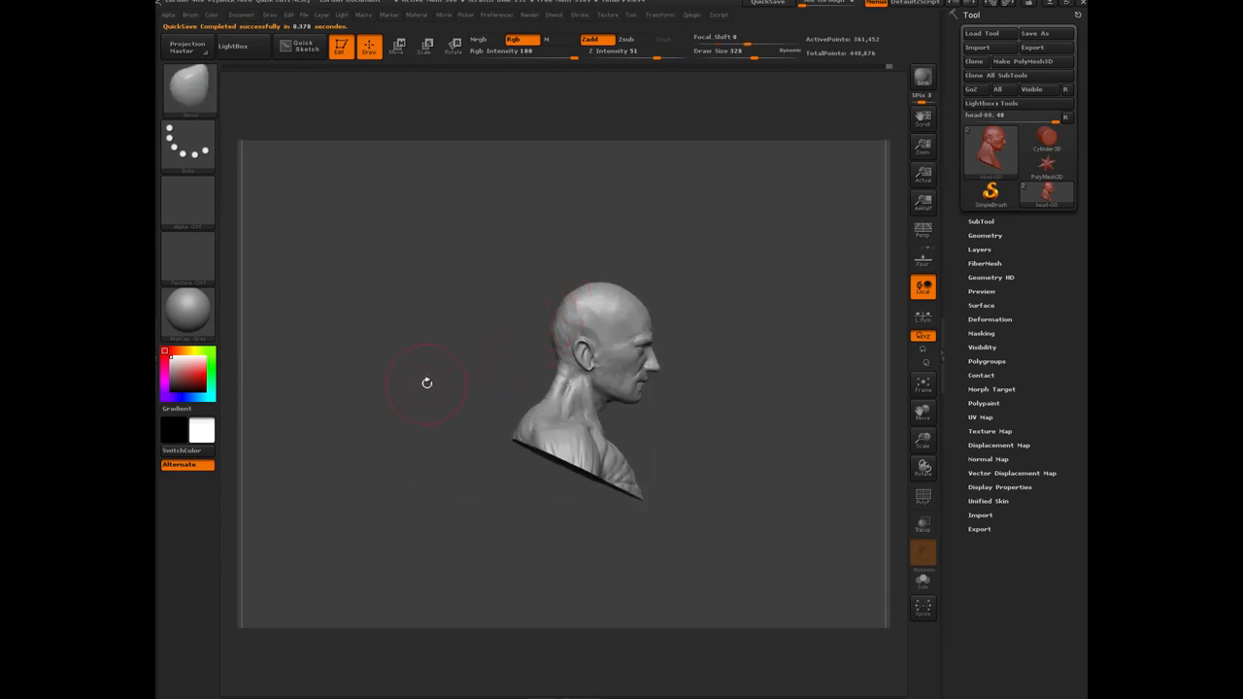
Compare the framed profile with perspective on and off, and nudge the nape inward with the Move brush.
key("f")
key("p")
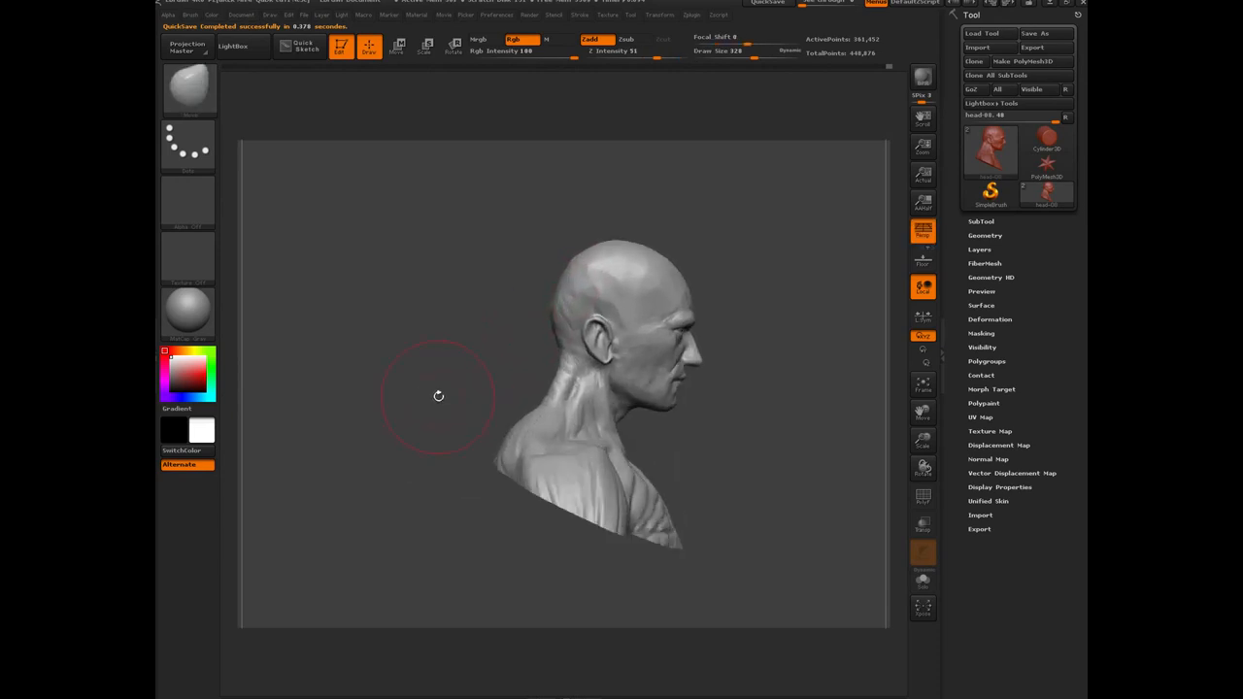
key("p")
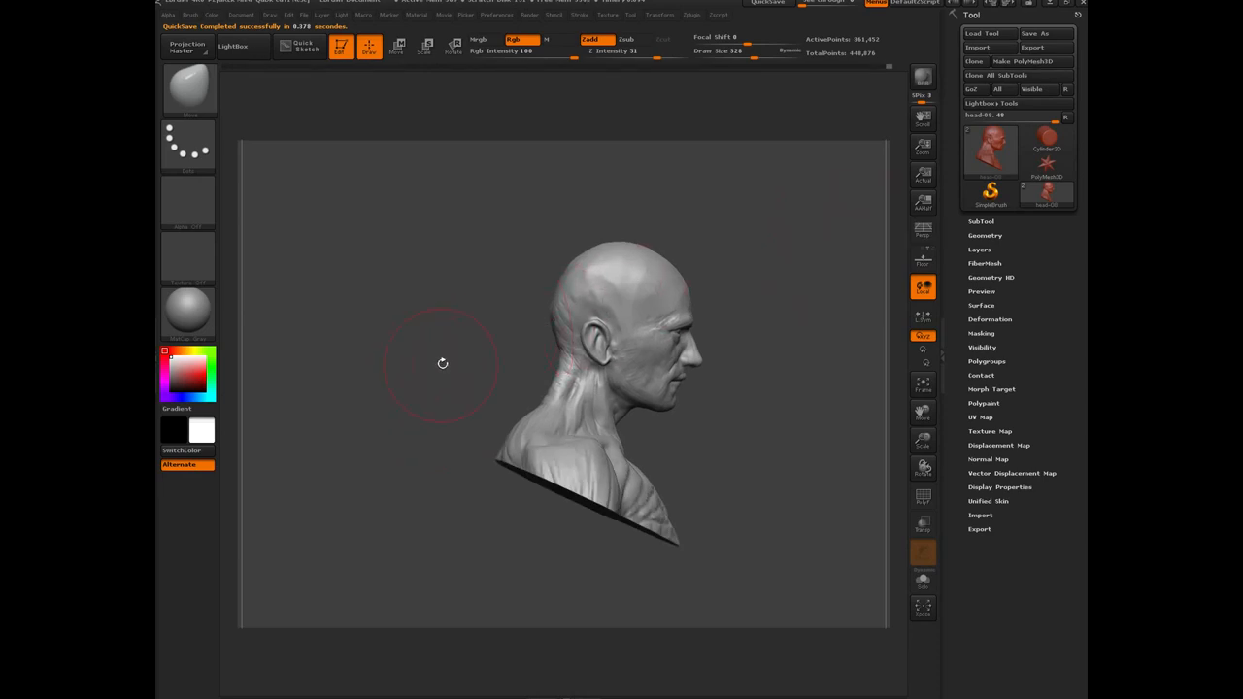
mouse_move(442, 363)
left_mouse_down("alt")
mouse_move(377, 373)
mouse_move(379, 387)
left_mouse_up("alt")
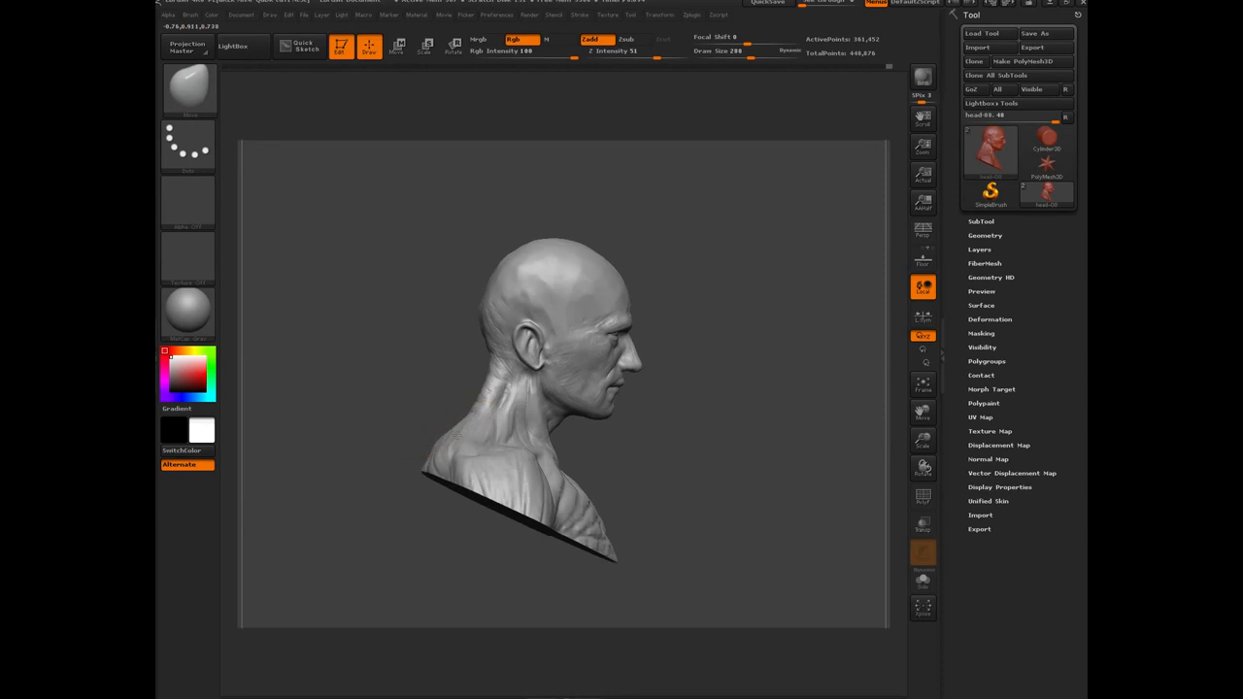
left_click_drag(480, 393, 490, 390)
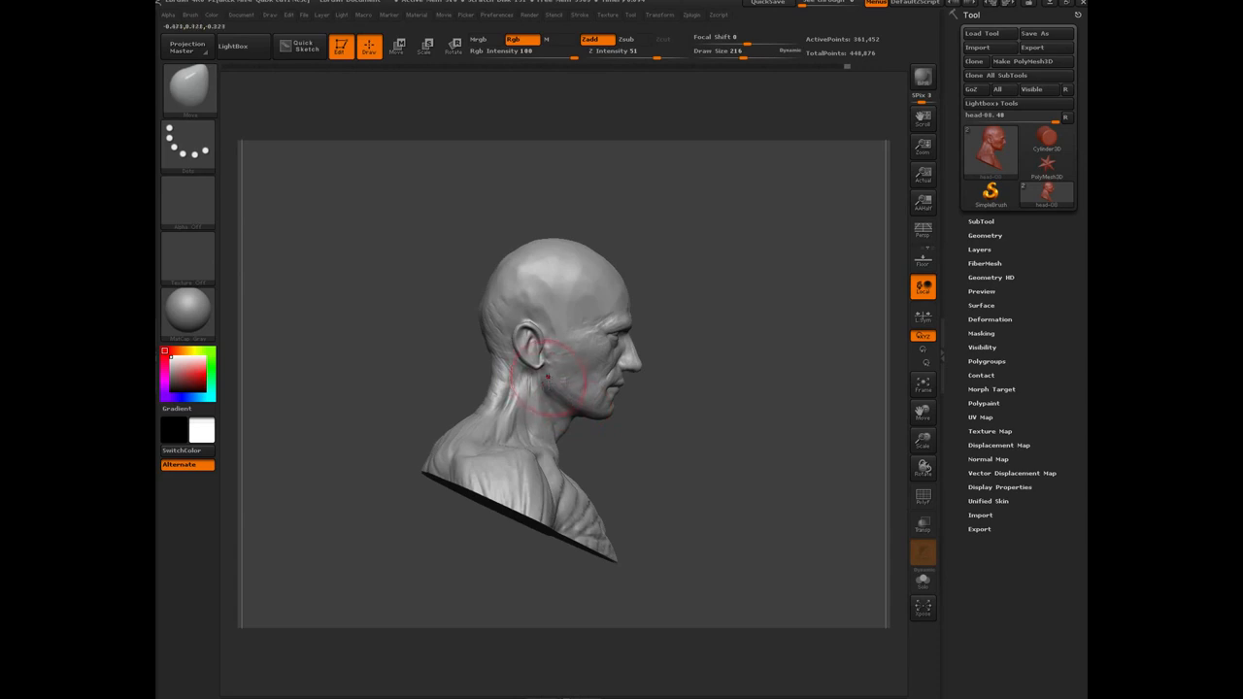
Refine the brow and forehead profile with the Move brush at draw size 112, and even the crown with a larger one.
key("bracketleft")
key("bracketleft")
key("bracketleft")
key("bracketleft")
key("bracketleft")
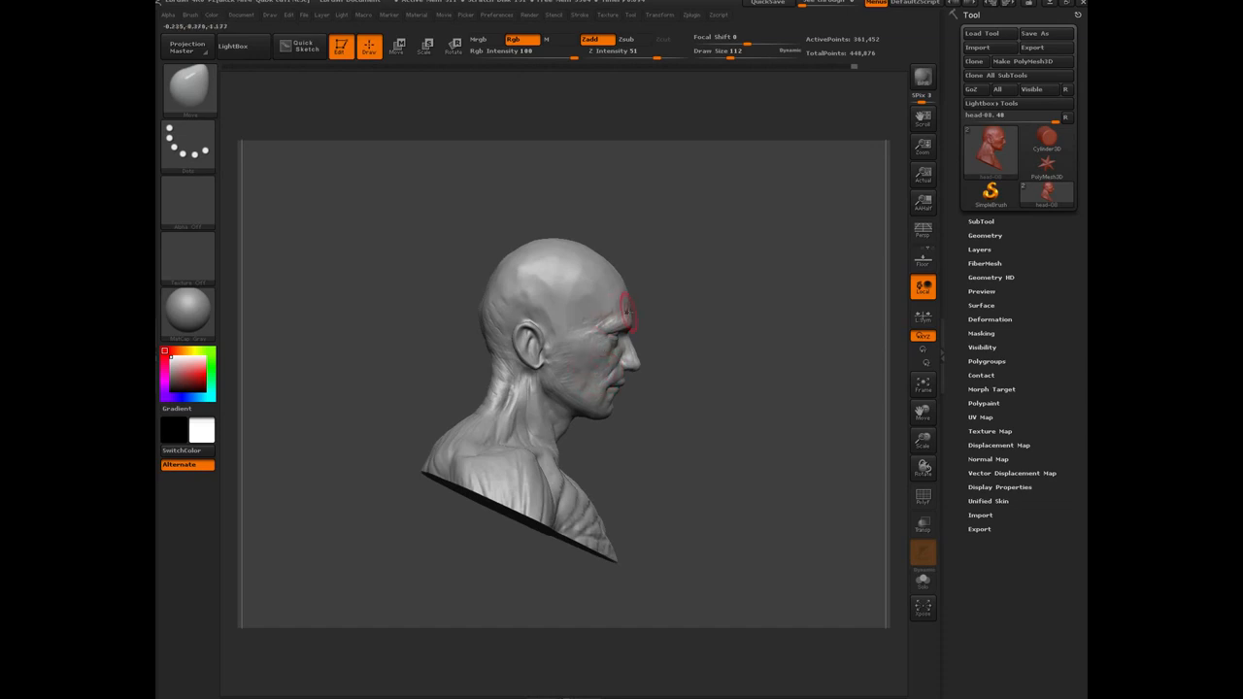
key("bracketright")
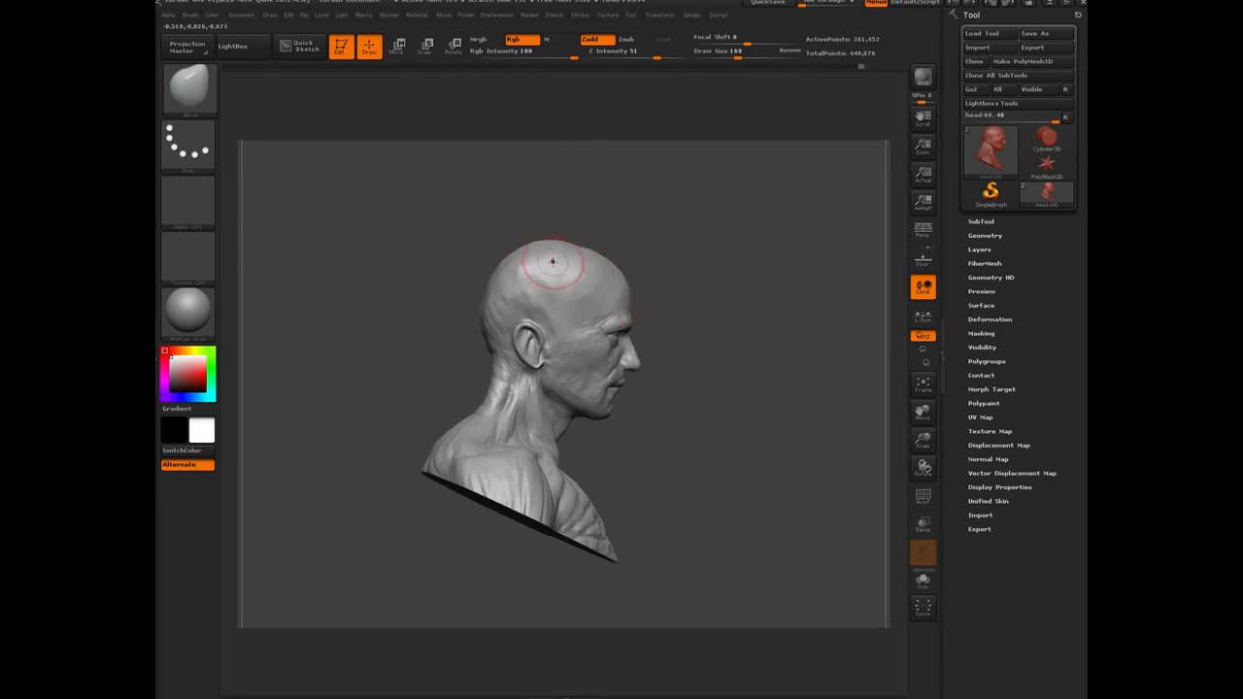
key("ctrl")
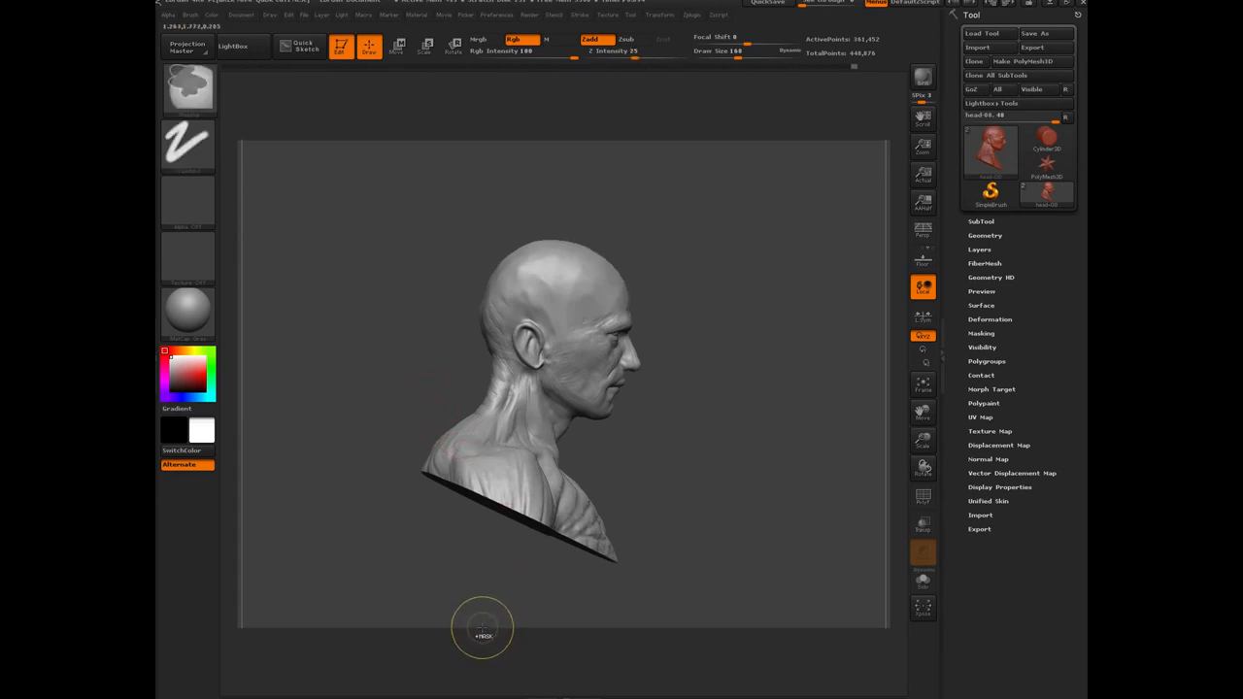
key("ctrl+shift")
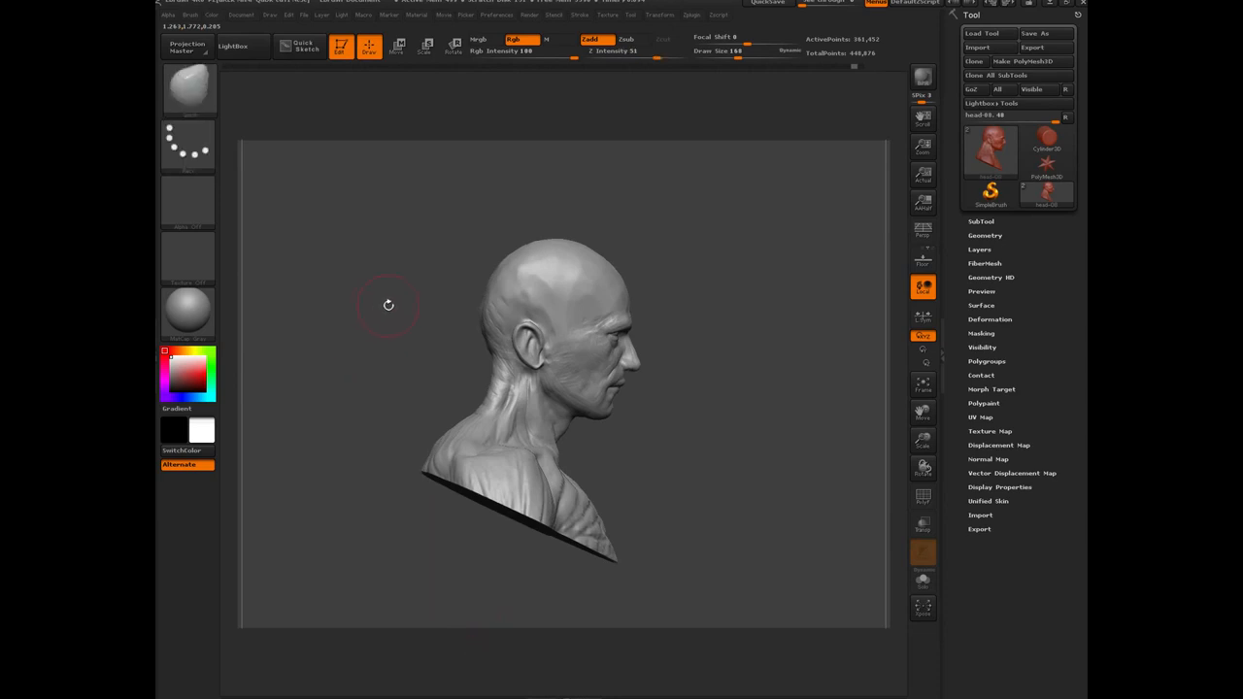
Adjust the front outline of the head with the Move brush at draw sizes 204 and 168.
left_click_drag(391, 308, 325, 297)
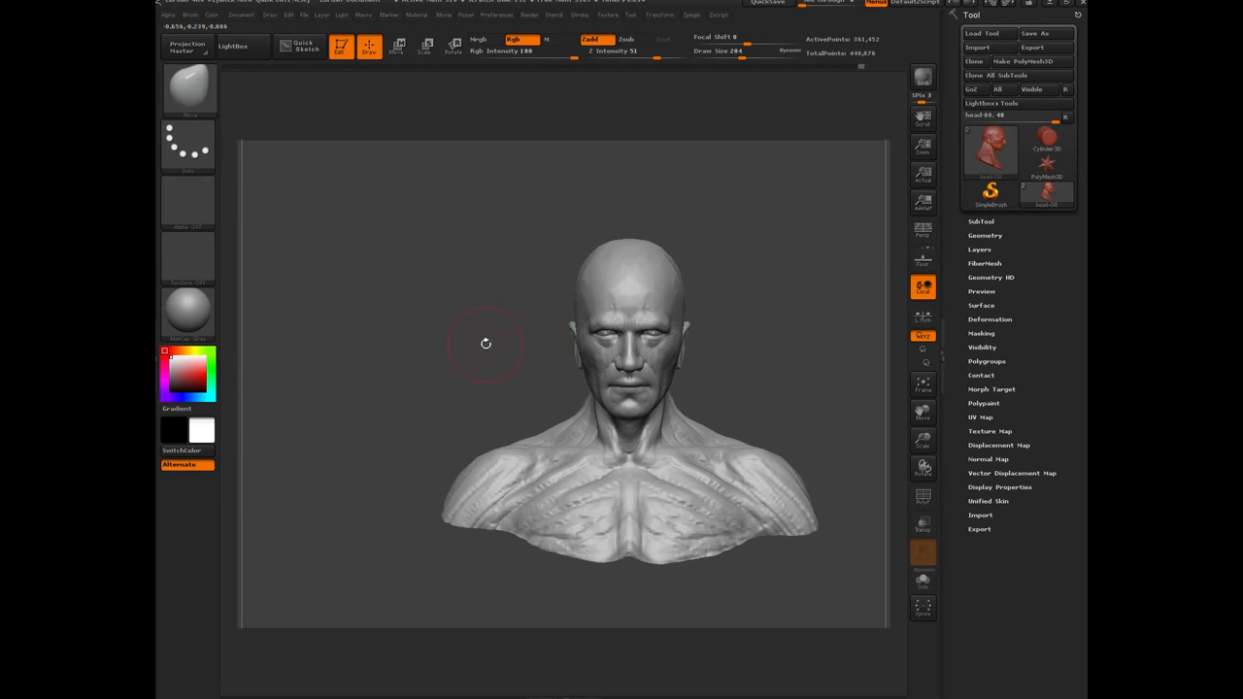
mouse_move(450, 327)
left_mouse_down("alt")
mouse_move(390, 351)
mouse_move(386, 375)
left_mouse_up("alt")
key("[")
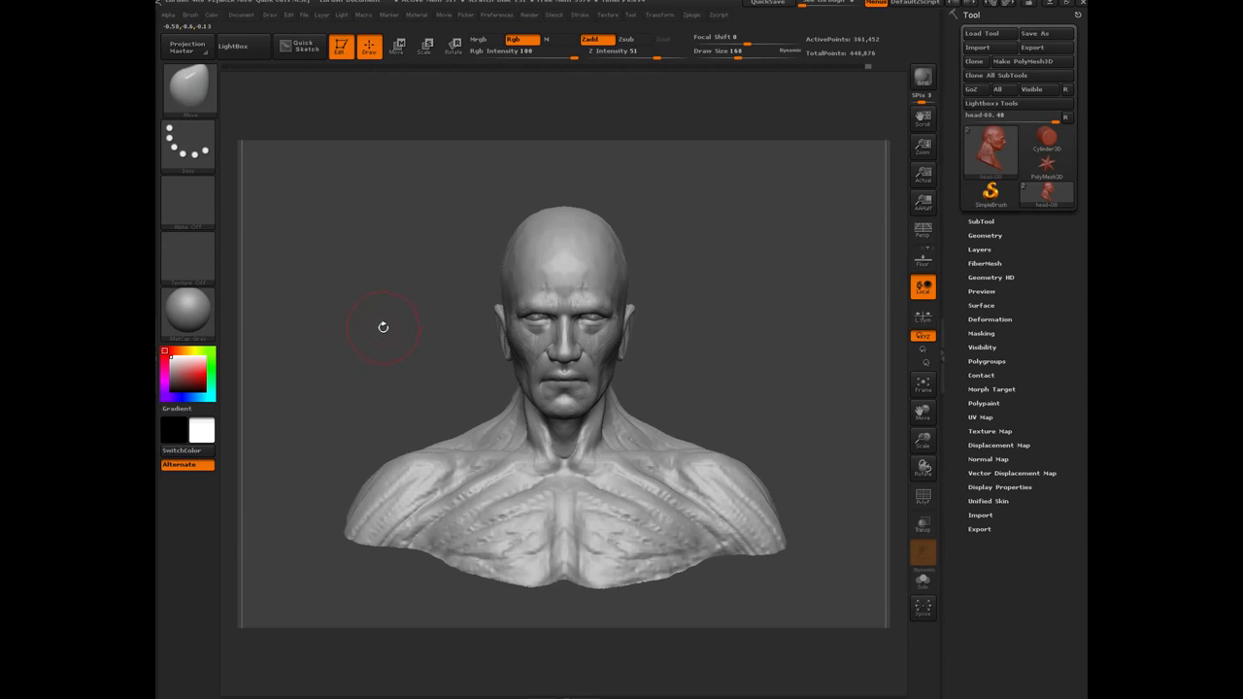
Refine the far-side brow and cheek contour in three-quarter view with the Move brush at draw sizes 126 and 92.
mouse_move(382, 327)
left_mouse_down()
mouse_move(358, 329)
mouse_move(444, 356)
mouse_move(383, 360)
mouse_move(398, 338)
mouse_move(361, 351)
mouse_move(382, 344)
mouse_move(393, 378)
left_mouse_up()
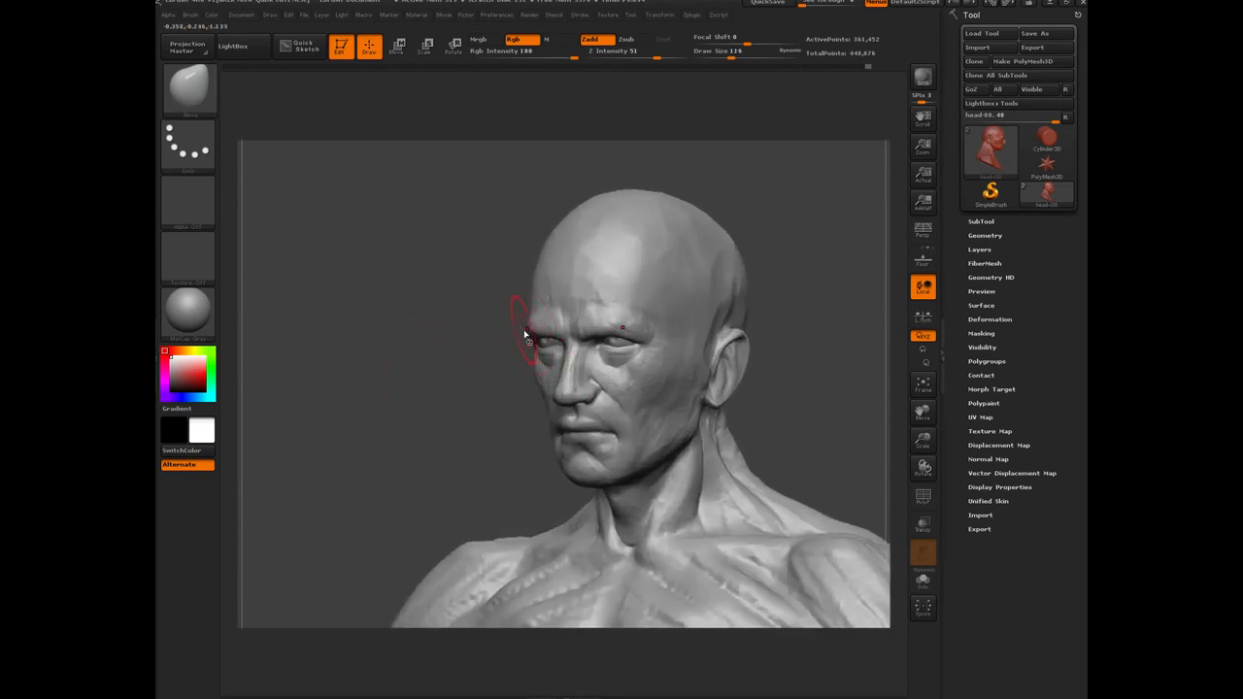
key("bracketleft")
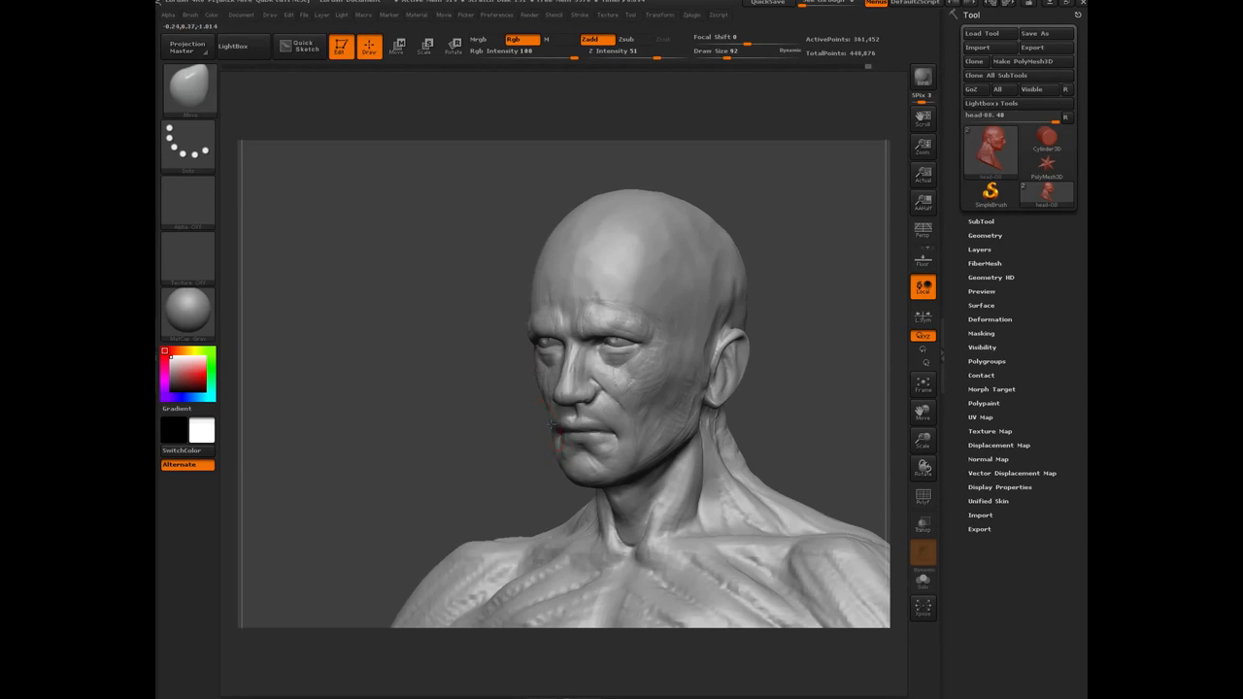
mouse_move(425, 424)
left_mouse_down()
mouse_move(403, 403)
mouse_move(403, 466)
left_mouse_up()
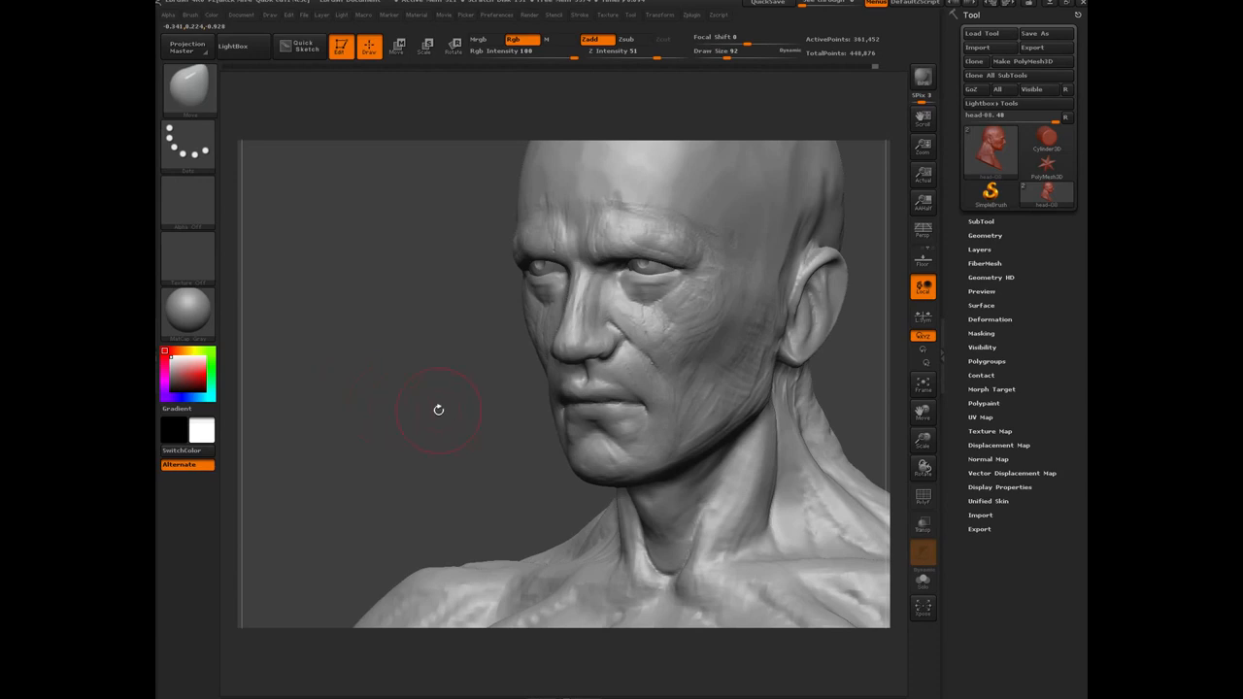
key("f")
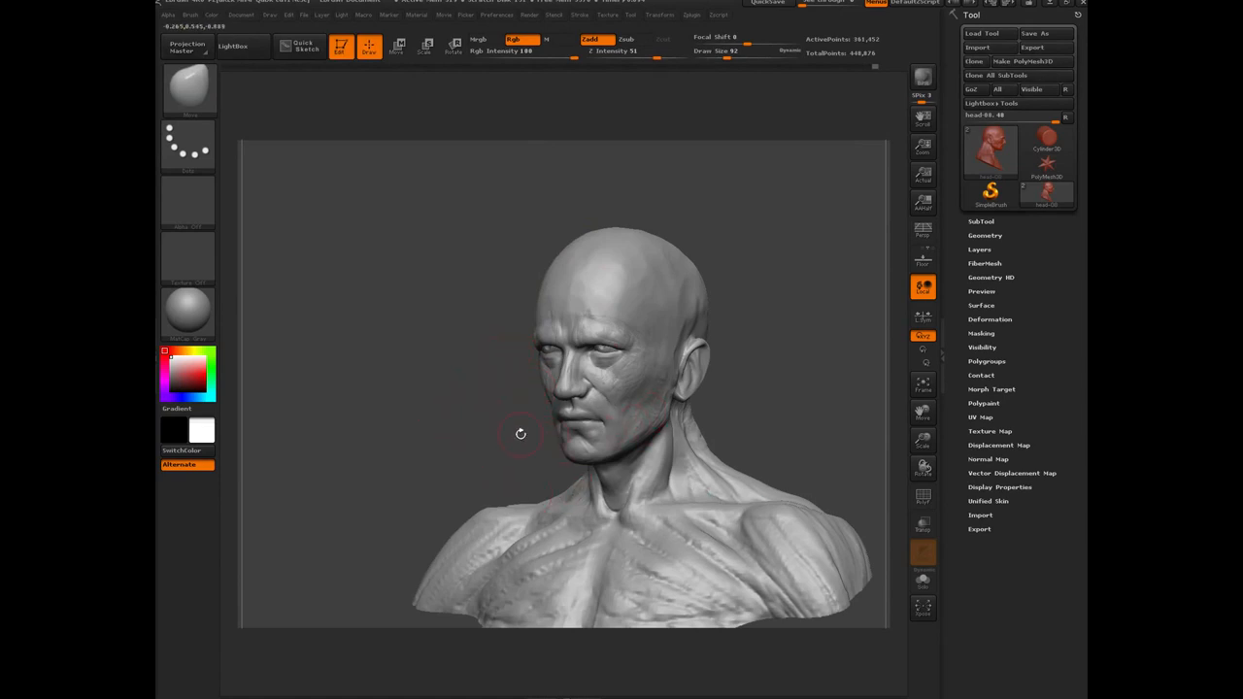
Refine the far cheek, mouth corner and chin contours up close with the Move brush at draw sizes 64 and 76.
left_click_drag(401, 386, 427, 486, "alt")
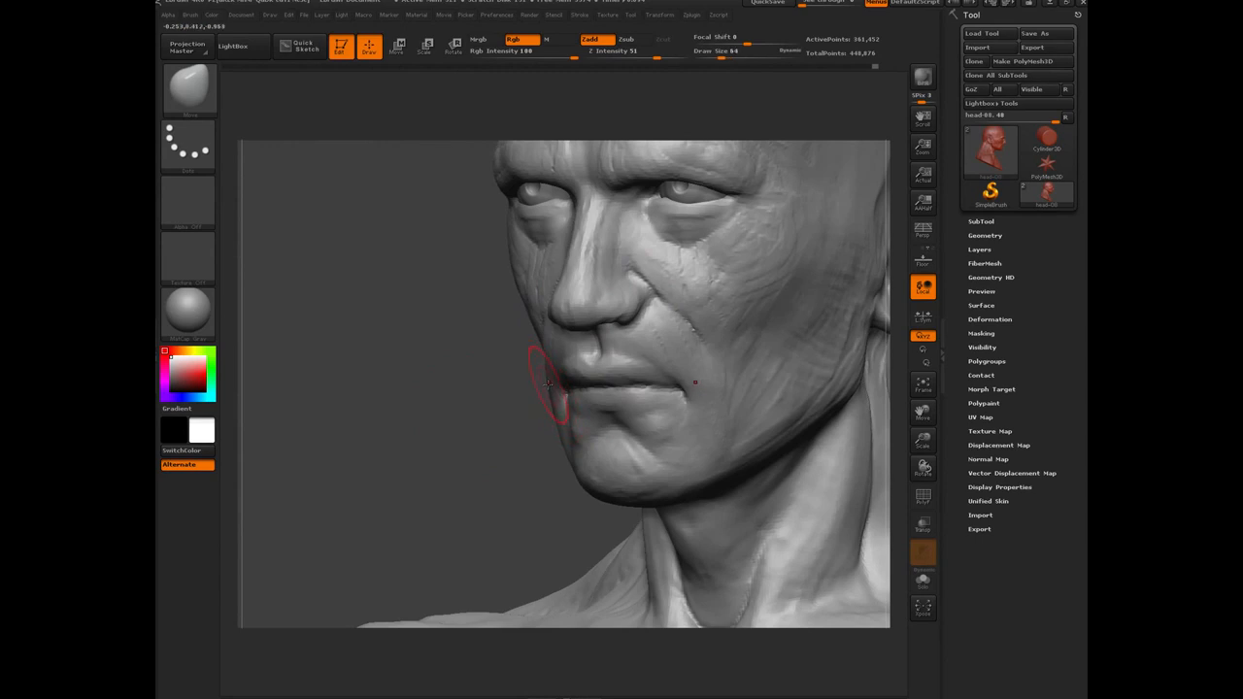
left_click_drag(545, 345, 551, 345)
left_click_drag(446, 430, 466, 335, "alt")
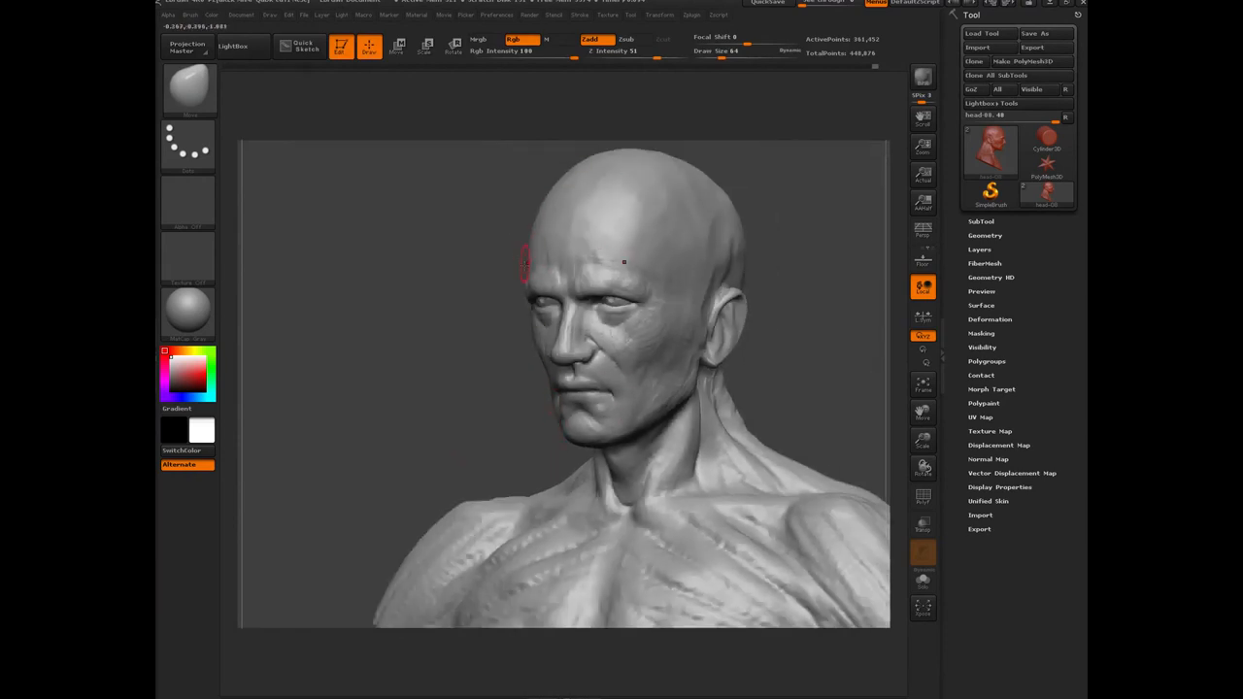
left_click_drag(430, 379, 437, 461, "alt")
left_click_drag(635, 313, 642, 324)
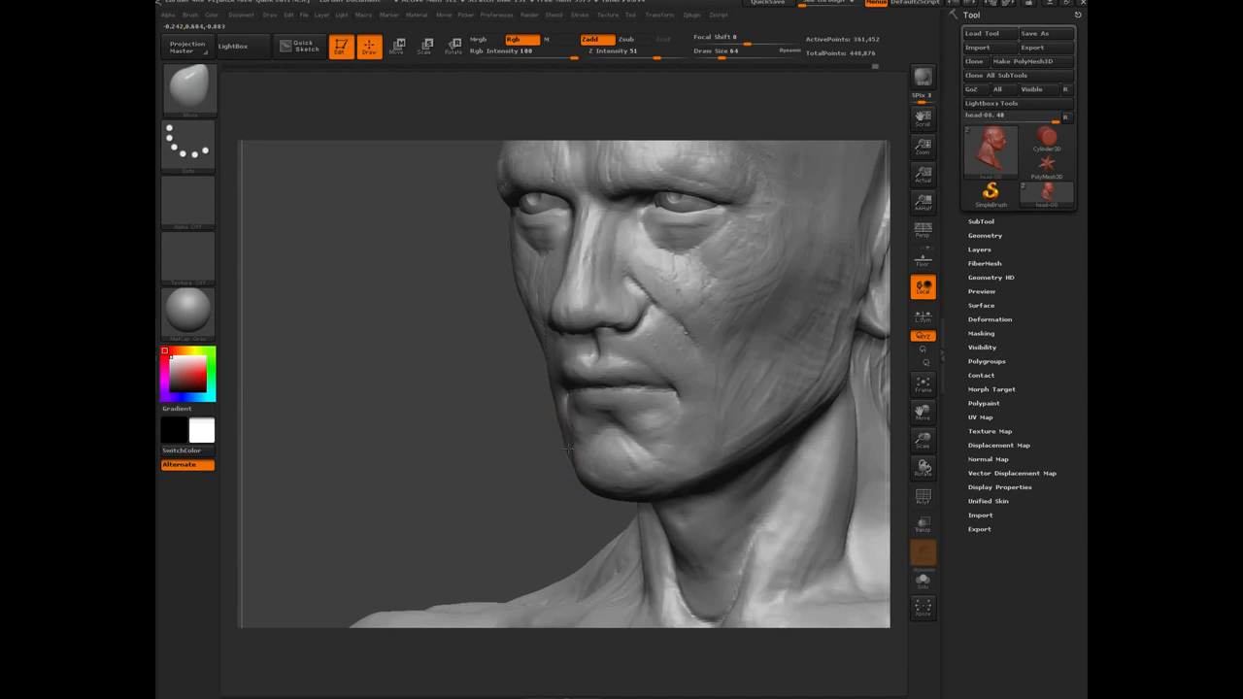
key("bracketright")
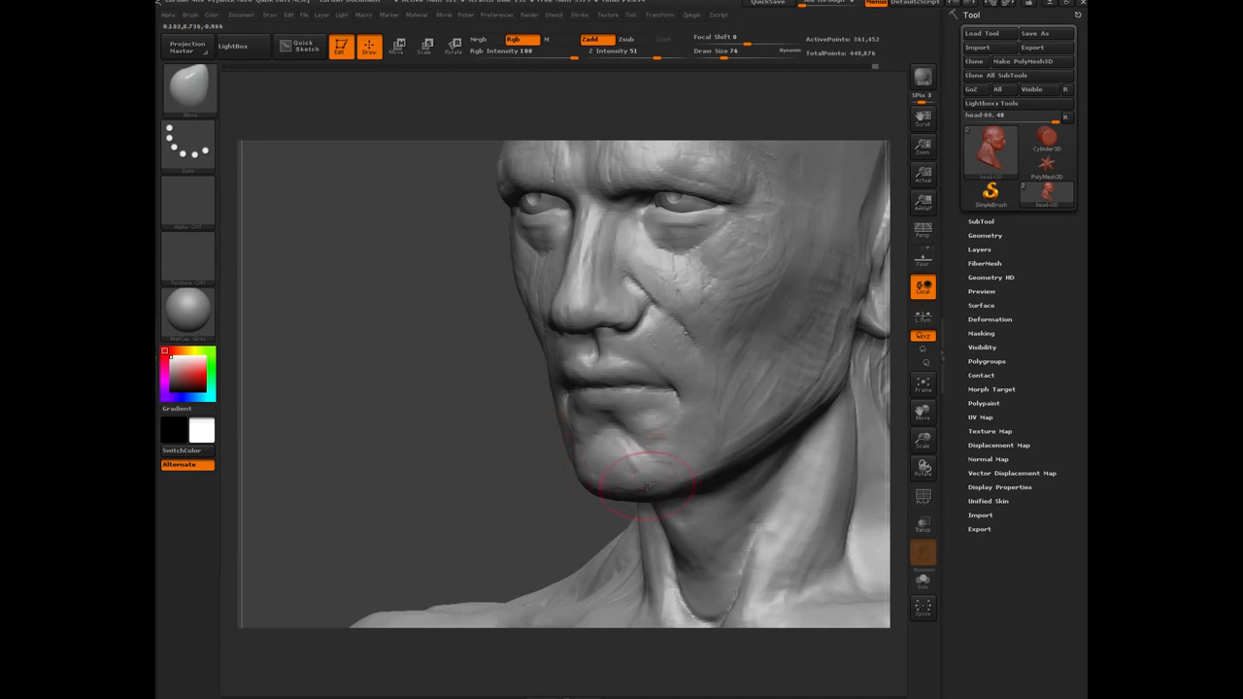
left_click_drag(628, 482, 616, 472)
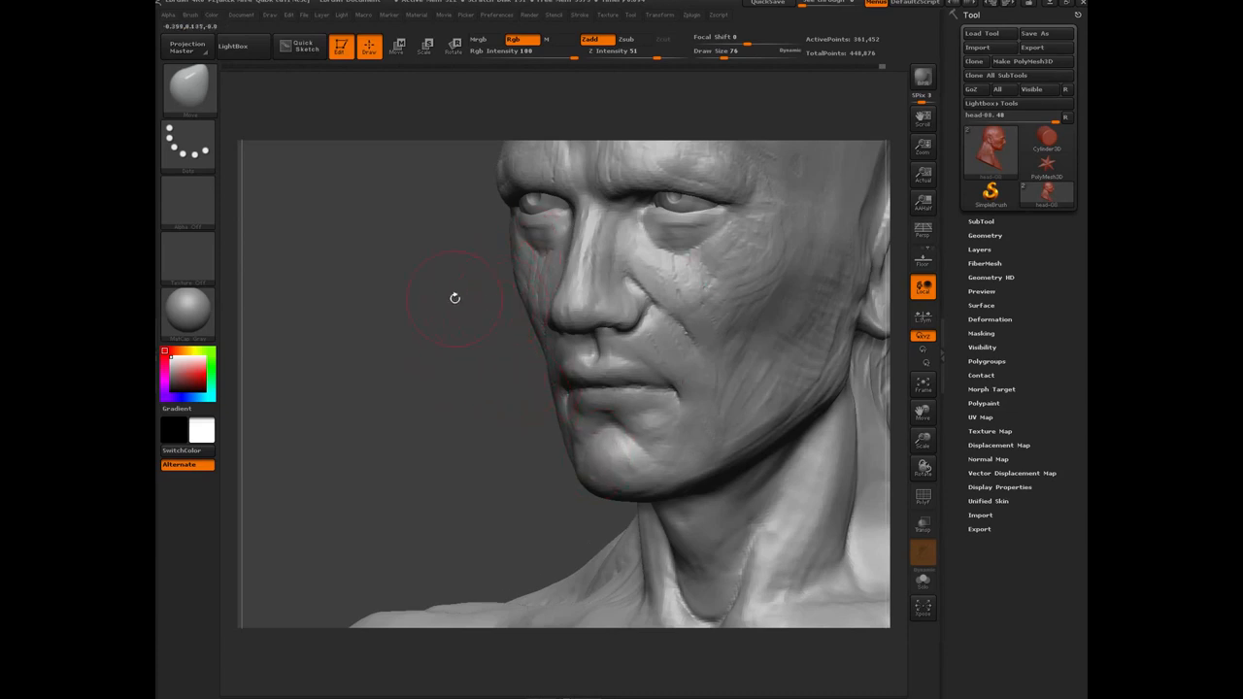
left_click_drag(363, 300, 373, 415)
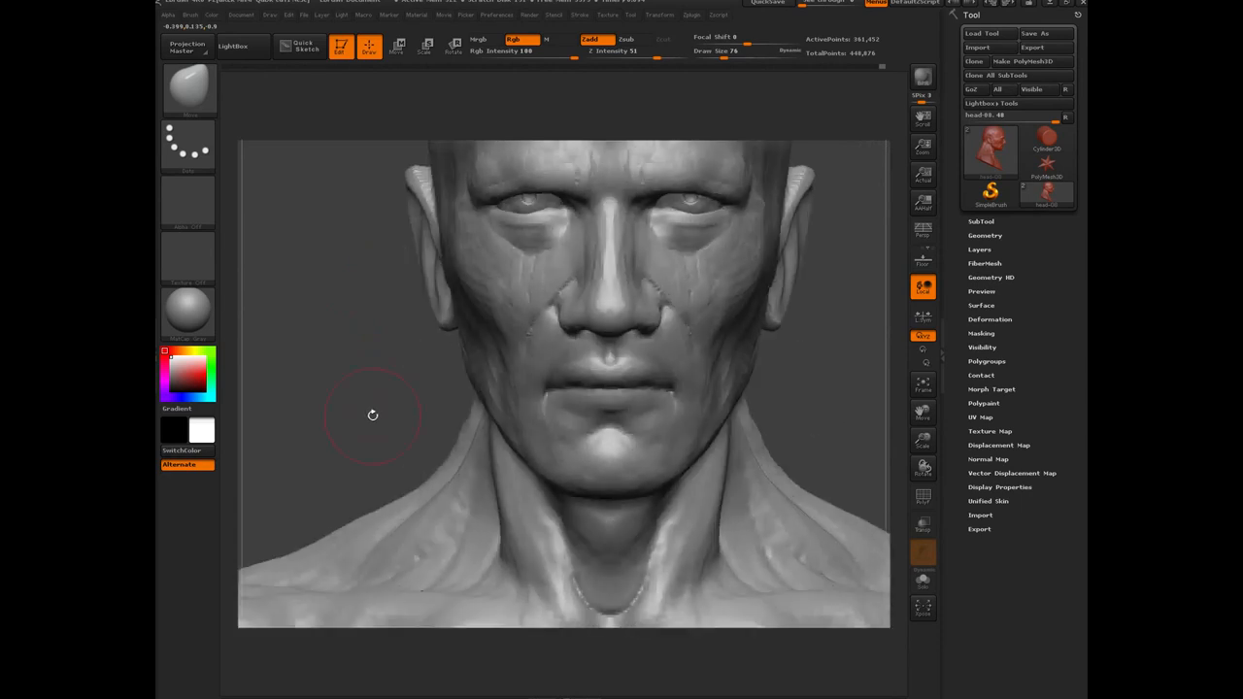
Adjust the cheeks and jaw from the front and both three-quarter sides with the Move brush at draw size 96.
key("f")
left_click_drag(343, 360, 345, 391, "alt")
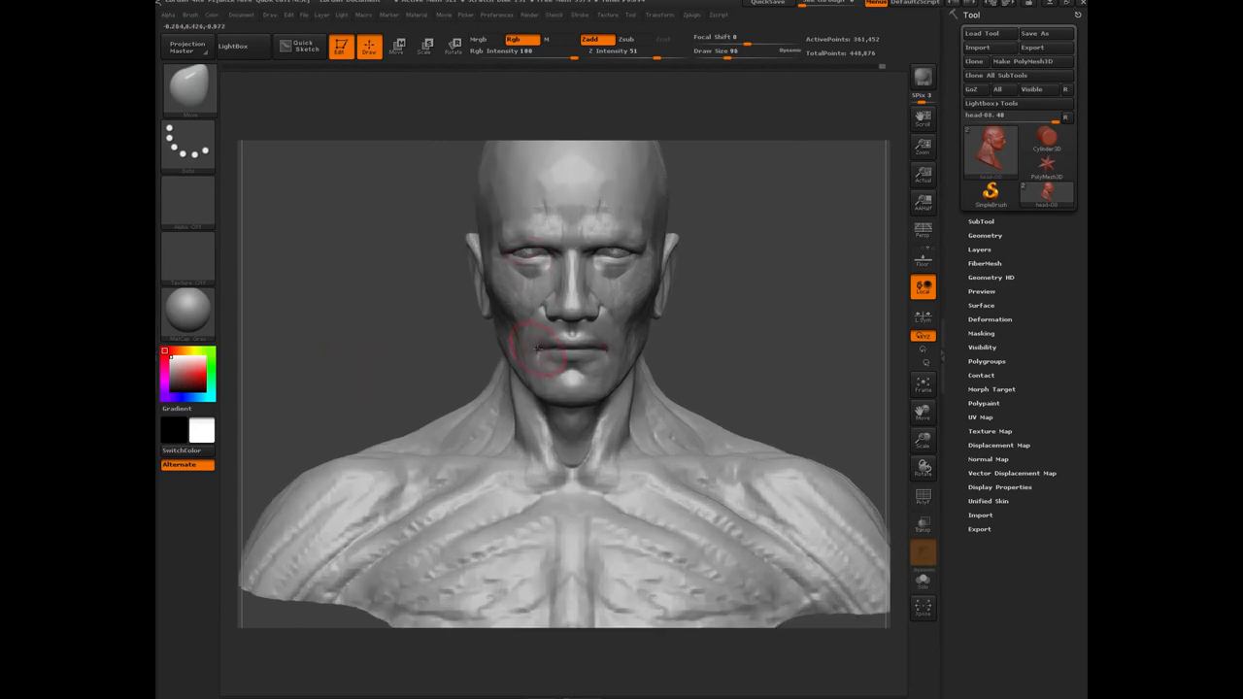
left_click_drag(448, 361, 520, 325)
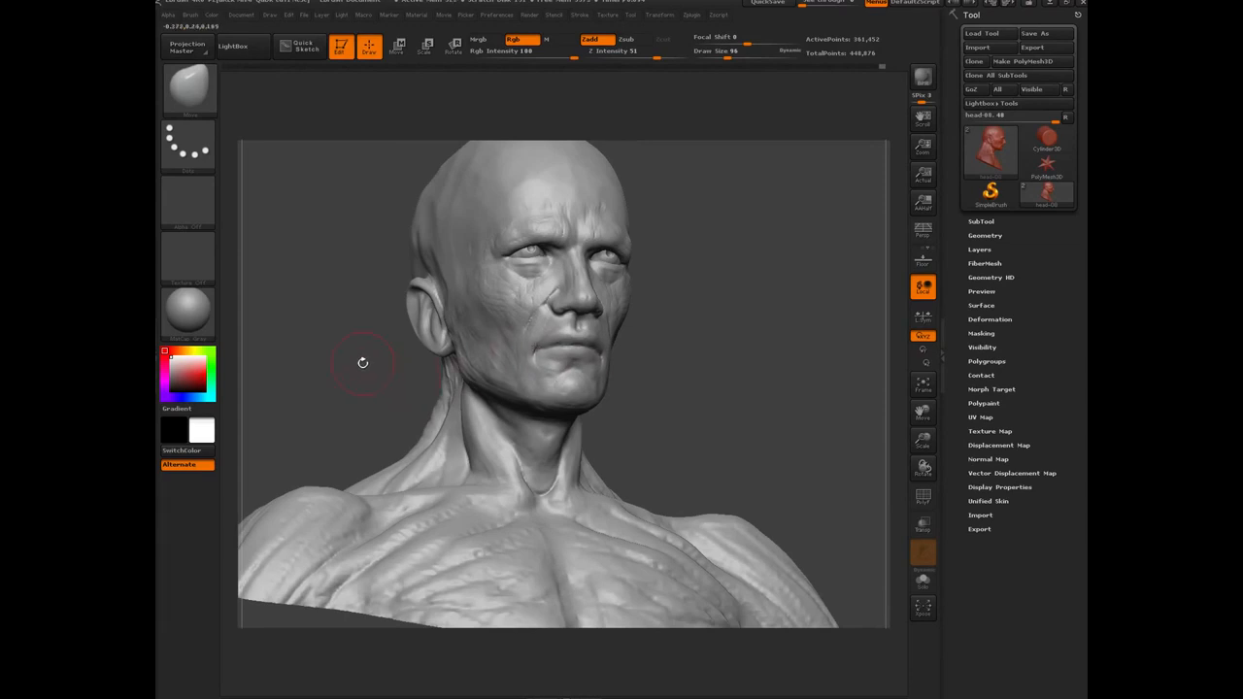
left_click_drag(360, 360, 448, 349)
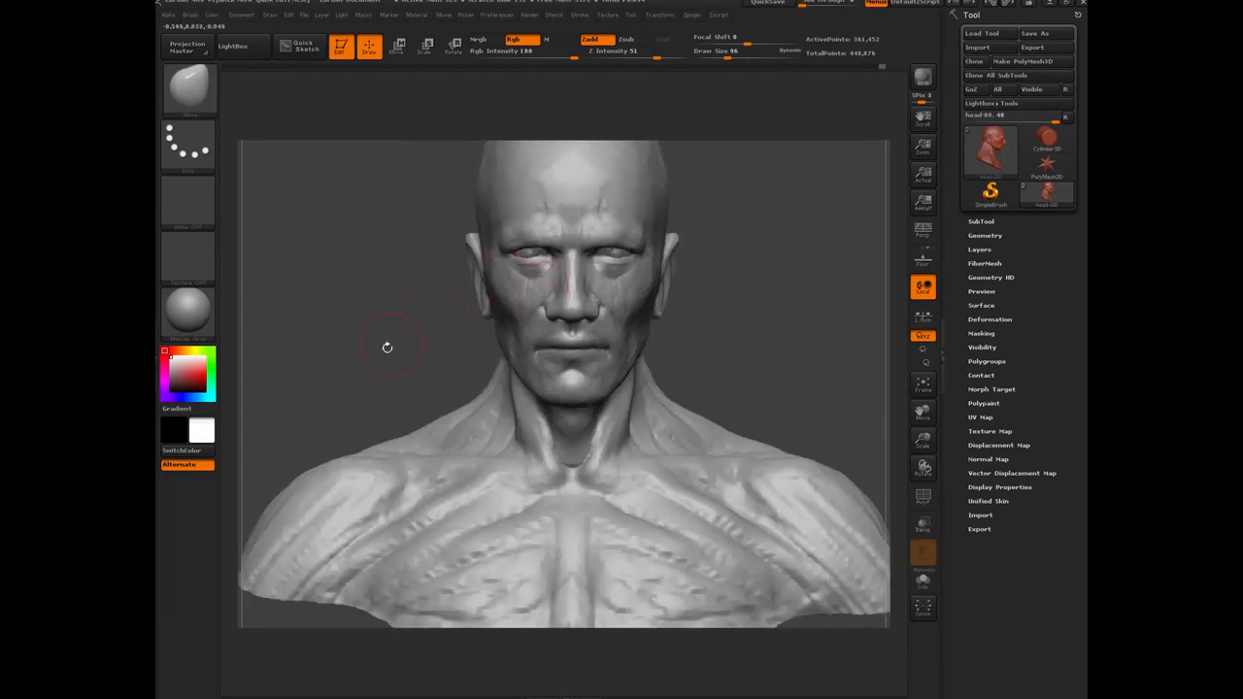
left_click_drag(342, 342, 502, 372)
Hide the torso below the neck and reshape the cheekbones and underside of the jaw from below with the Move brush at draw size 104.
mouse_move(366, 350)
left_mouse_down()
mouse_move(367, 284)
mouse_move(337, 344)
mouse_move(356, 421)
mouse_move(516, 535)
mouse_move(787, 565)
left_mouse_up()
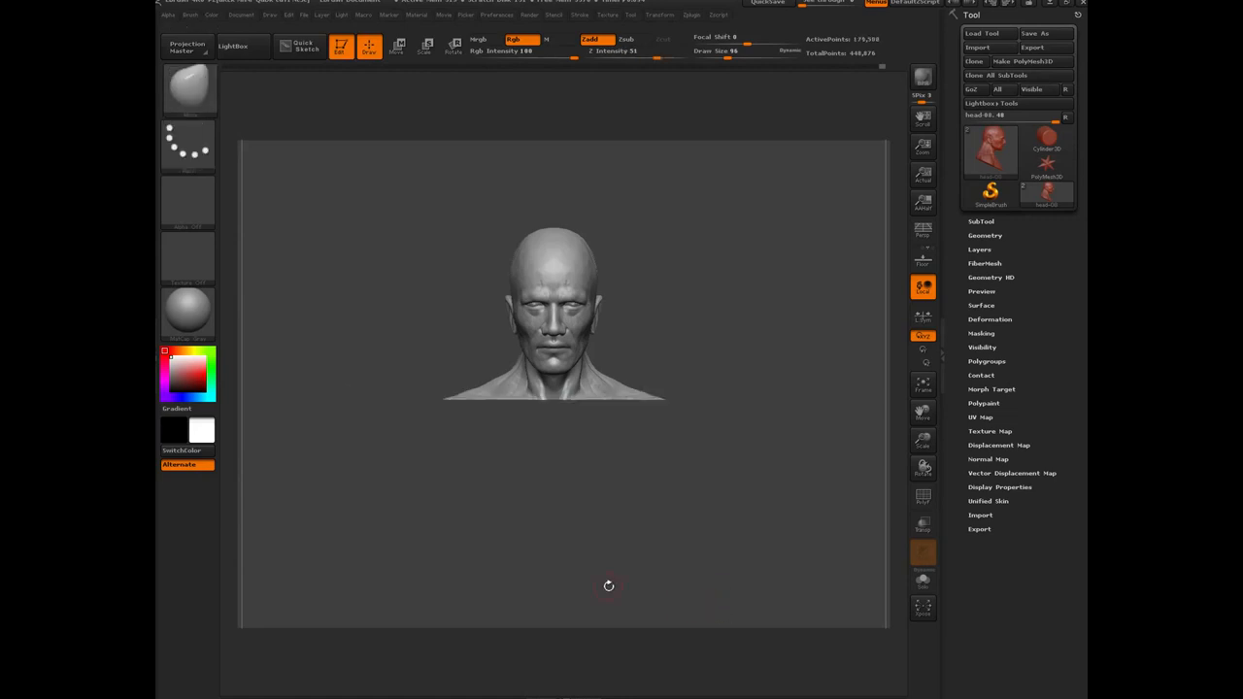
left_click_drag(406, 483, 356, 295)
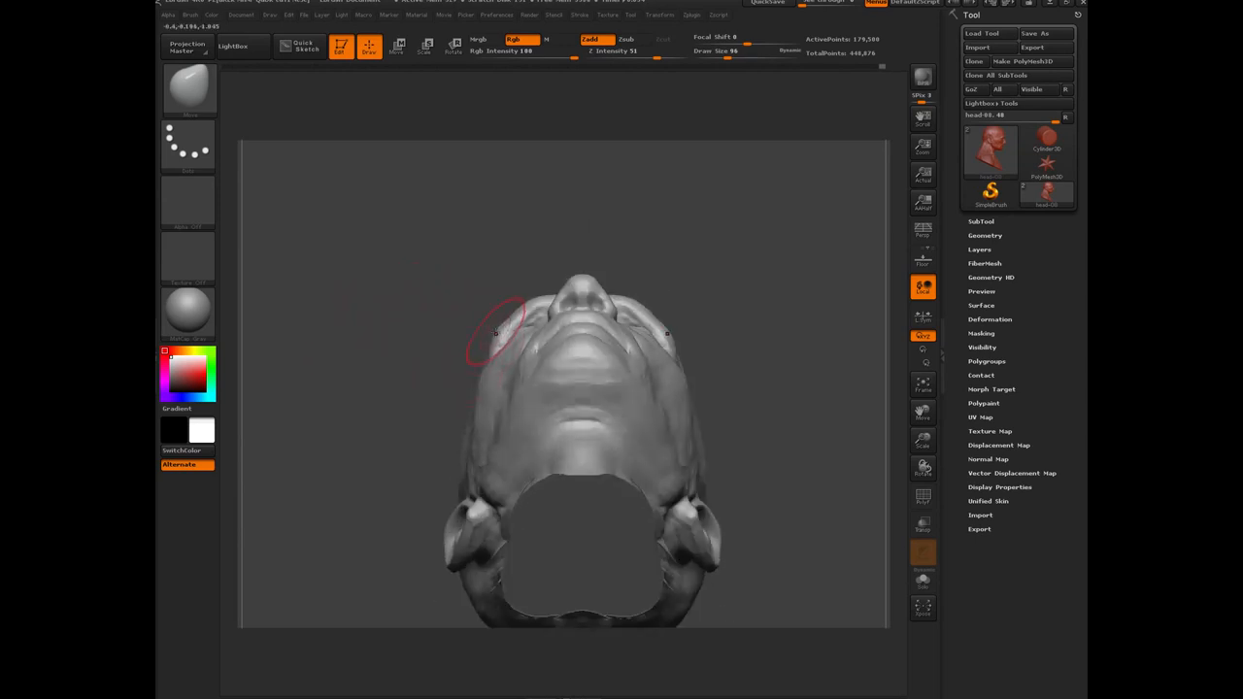
key("[")
key("]")
left_click_drag(393, 323, 573, 301)
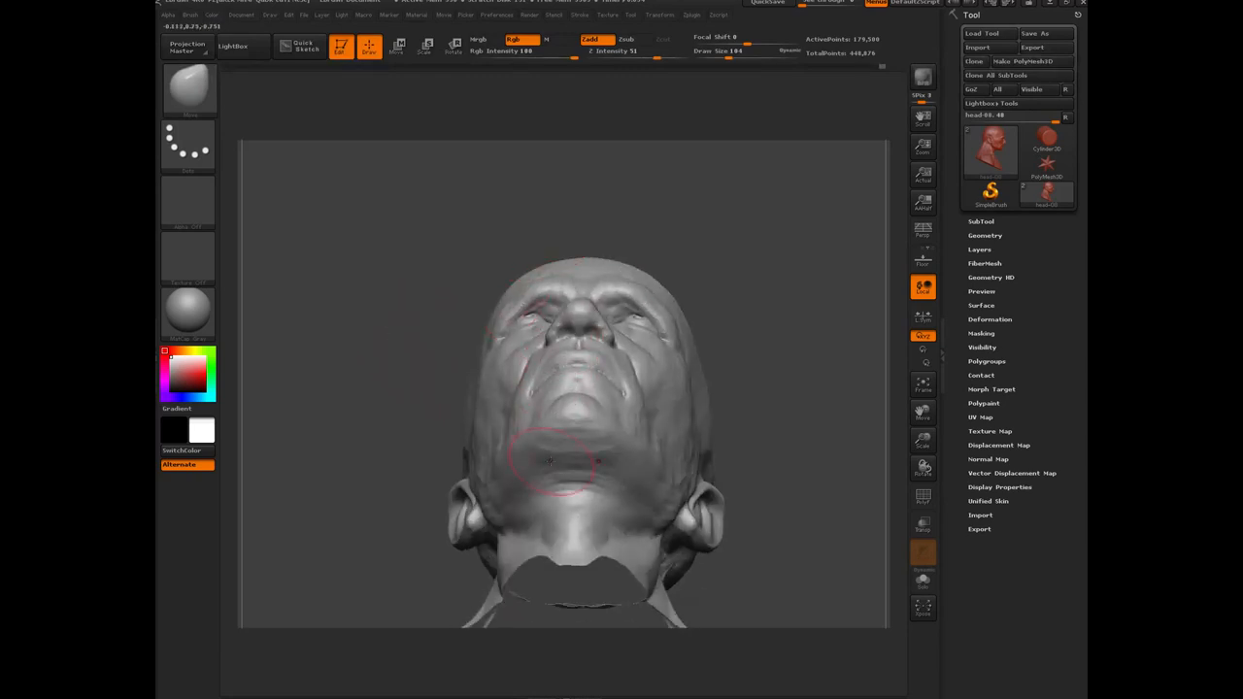
mouse_move(383, 319)
left_mouse_down()
mouse_move(398, 339)
mouse_move(602, 389)
left_mouse_up()
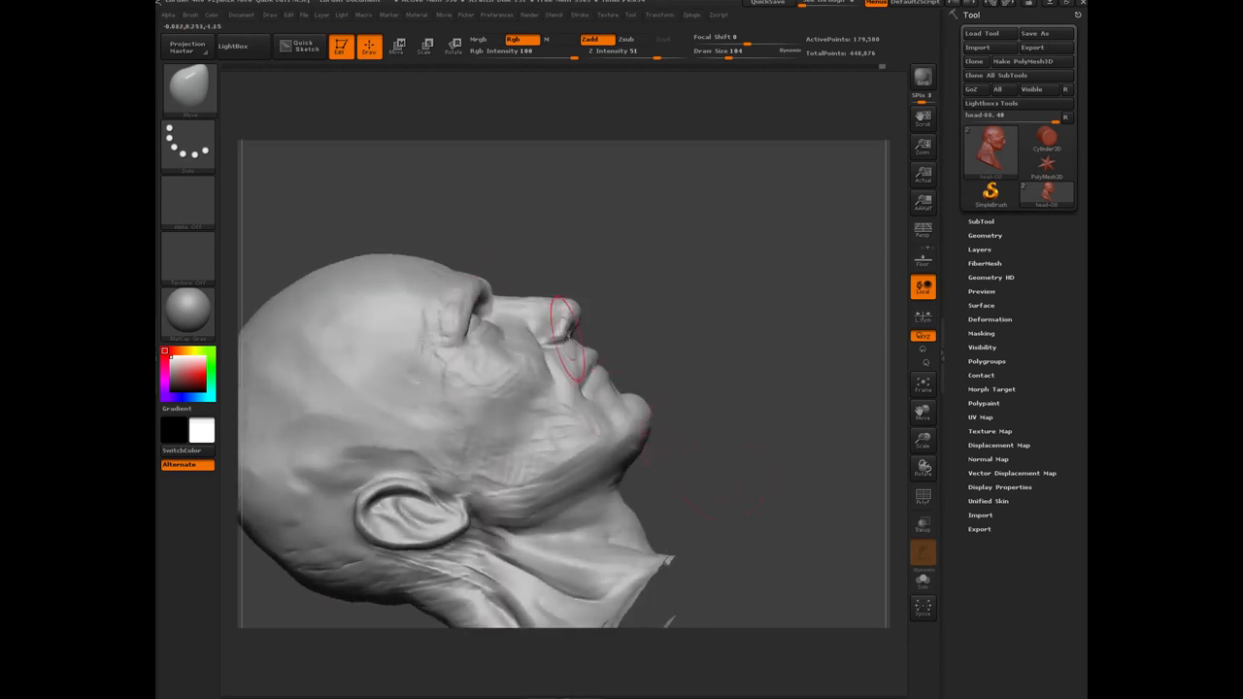
Shape the lower face around the mouth and cheeks from below and in front with the Move brush at draw size 148.
left_click_drag(689, 314, 620, 305, "shift")
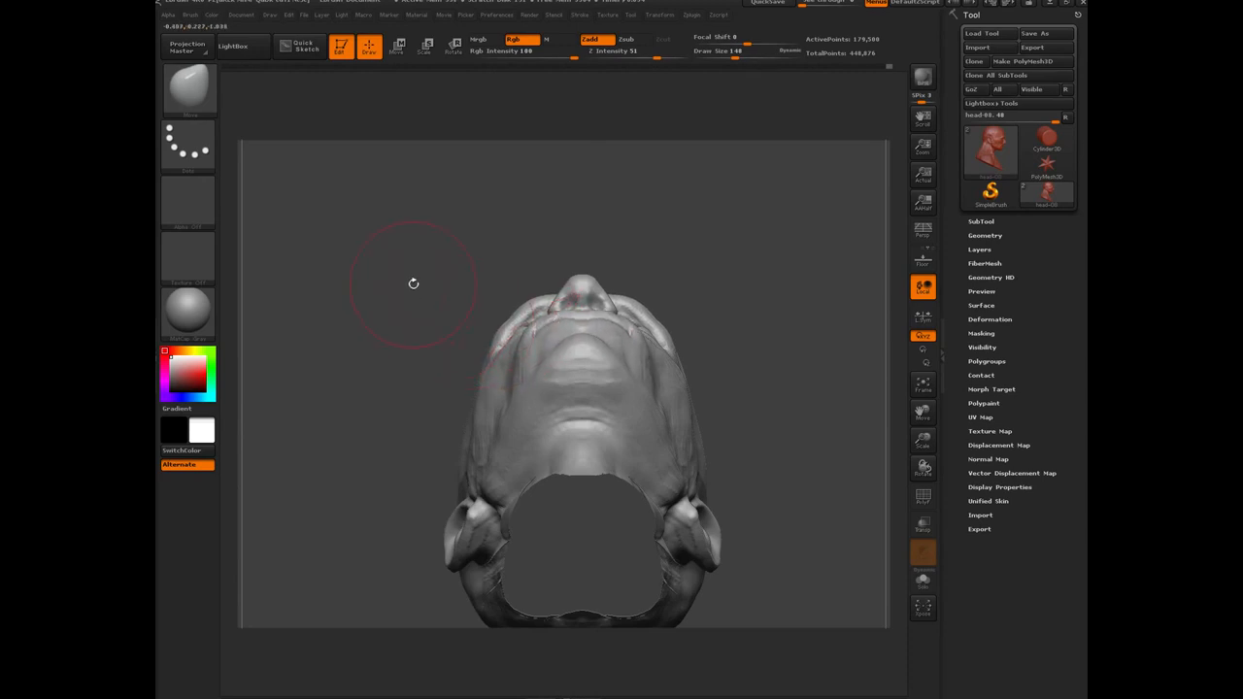
left_click_drag(369, 289, 379, 352)
key("bracketleft")
key("bracketleft")
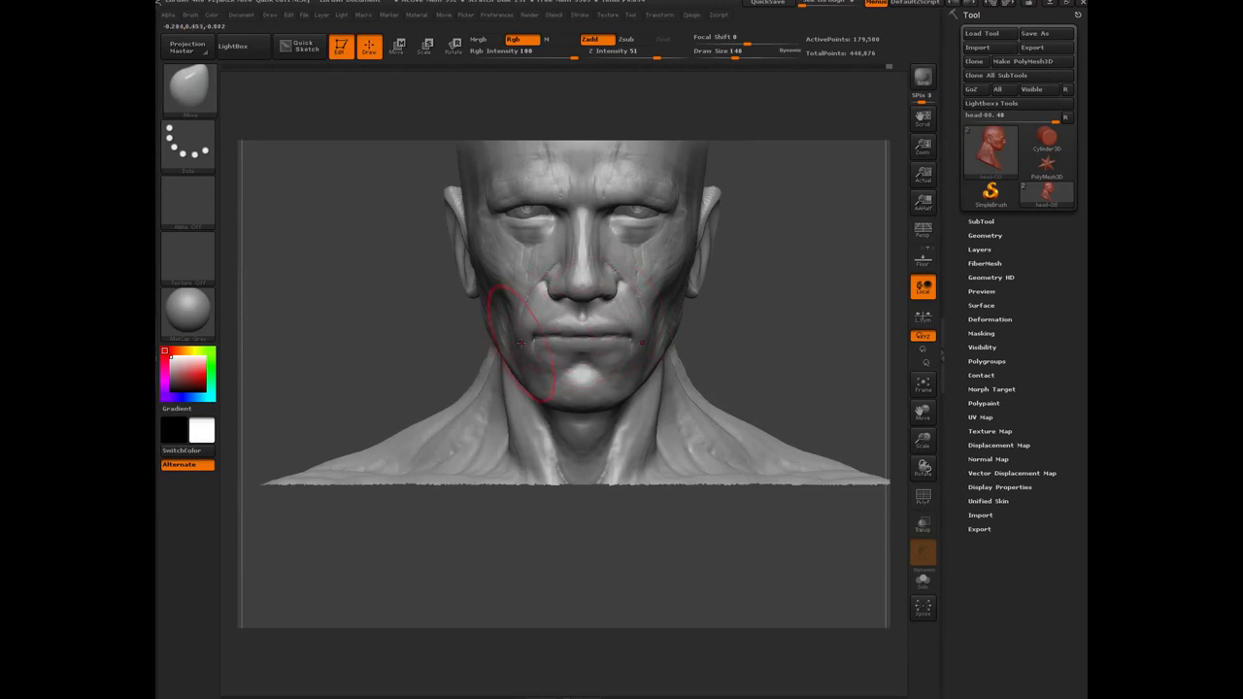
key("bracketleft")
key("bracketleft")
Adjust the mouth area in profile and front view with the Move brush reduced to draw size 108.
mouse_move(344, 321)
left_mouse_down()
mouse_move(403, 346)
mouse_move(377, 351)
mouse_move(378, 363)
mouse_move(466, 363)
mouse_move(427, 355)
left_mouse_up()
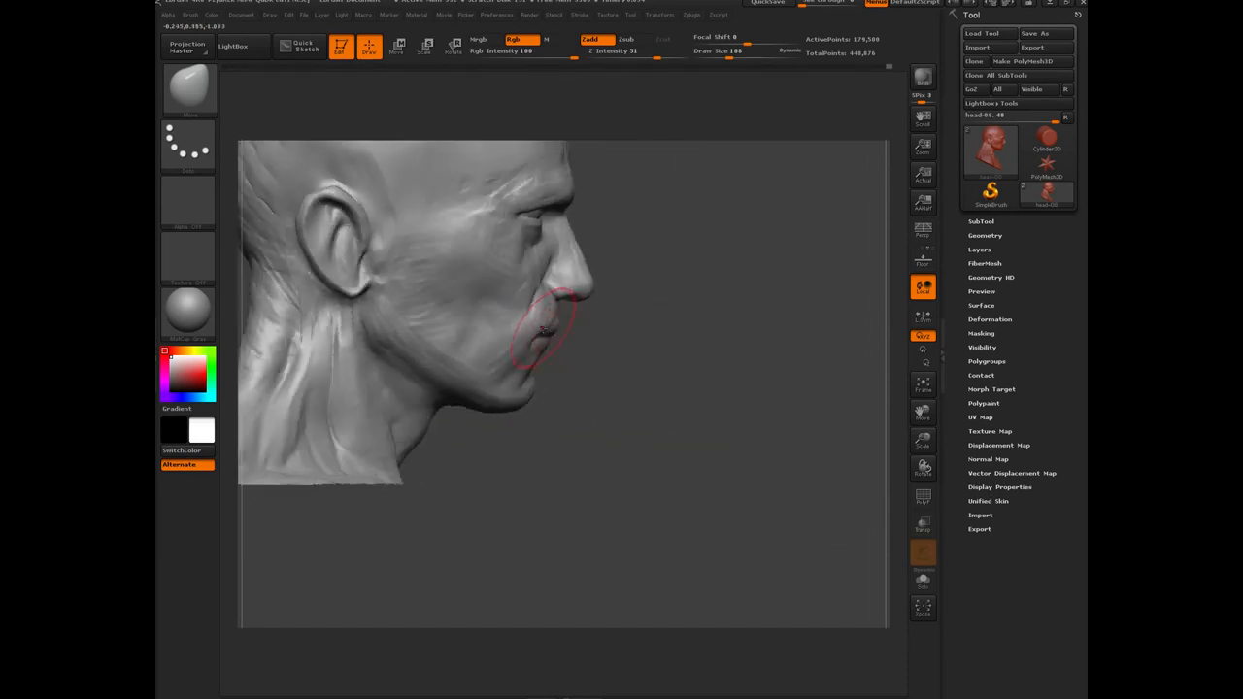
mouse_move(595, 460)
left_mouse_down()
mouse_move(442, 456)
mouse_move(418, 426)
left_mouse_up()
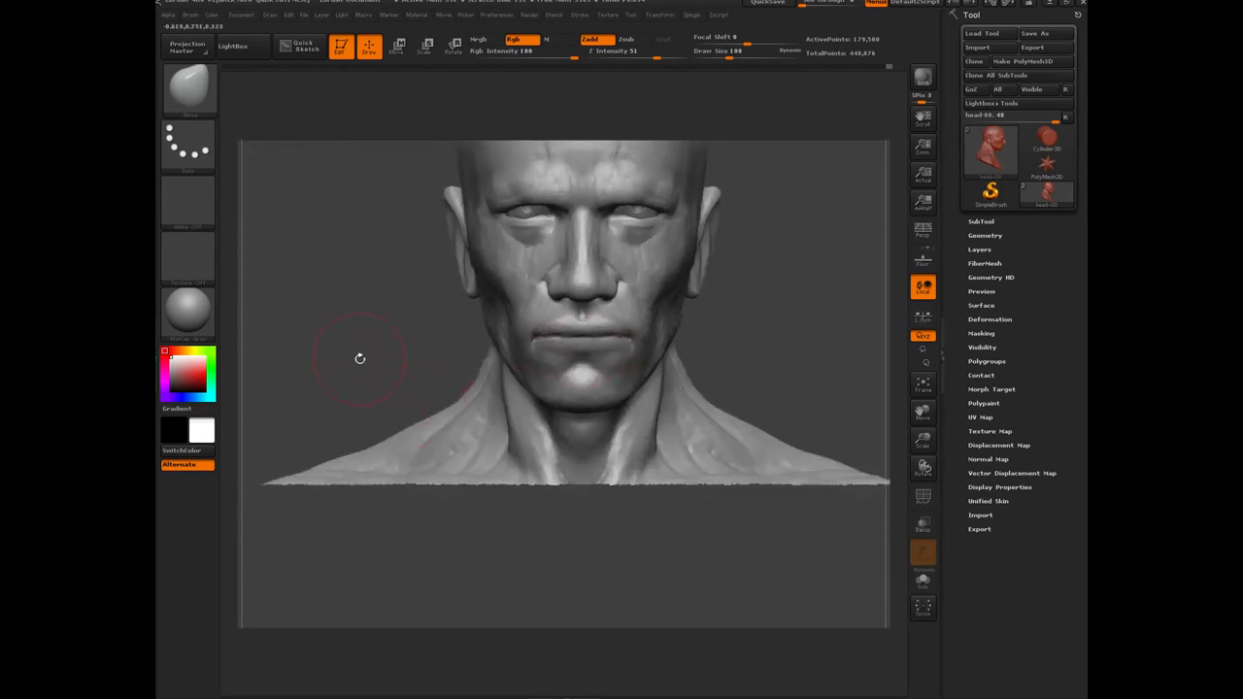
mouse_move(350, 352)
left_mouse_down()
mouse_move(456, 358)
mouse_move(424, 376)
left_mouse_up()
mouse_move(705, 409)
left_mouse_down()
mouse_move(416, 350)
mouse_move(421, 266)
mouse_move(529, 301)
left_mouse_up()
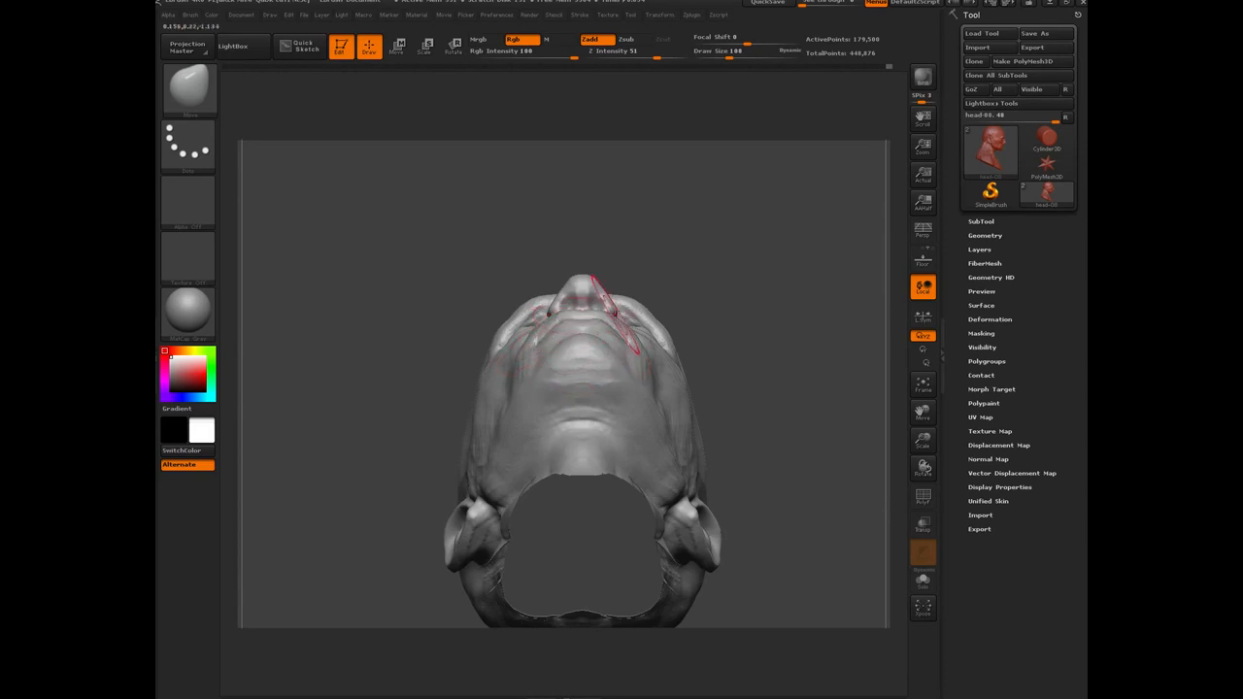
Even the curvature of the cheeks and muzzle from underneath the head with the Move brush.
key("ctrl")
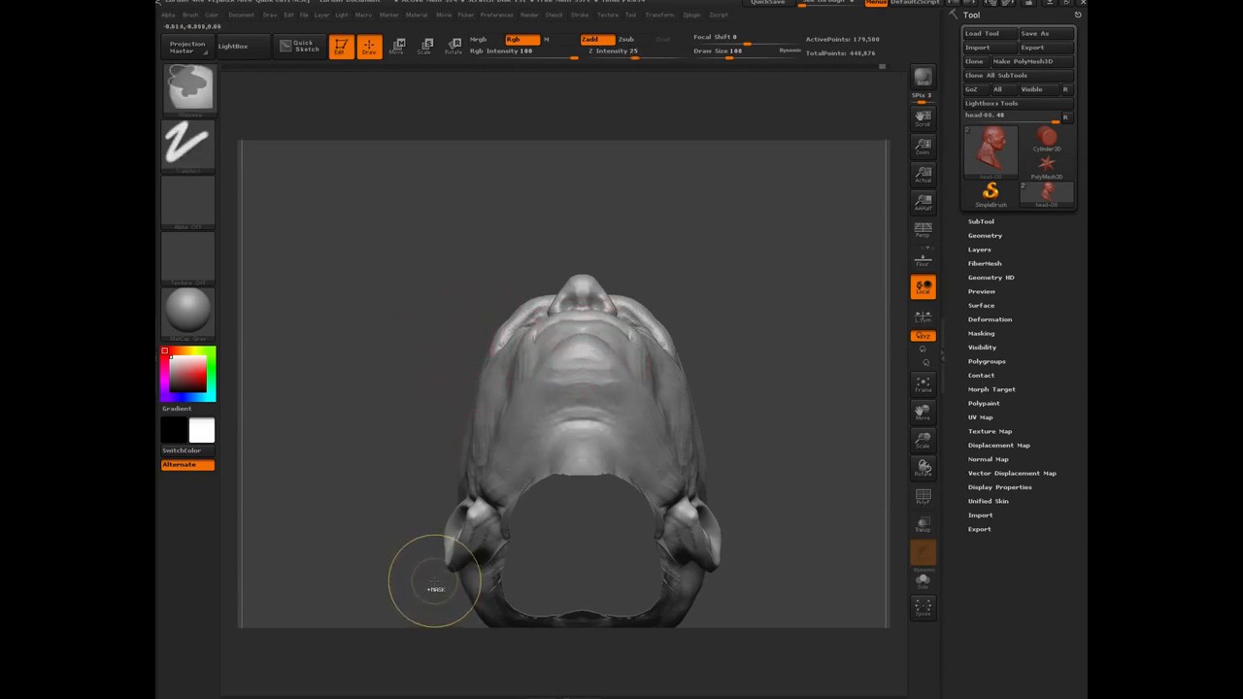
key("ctrl+shift")
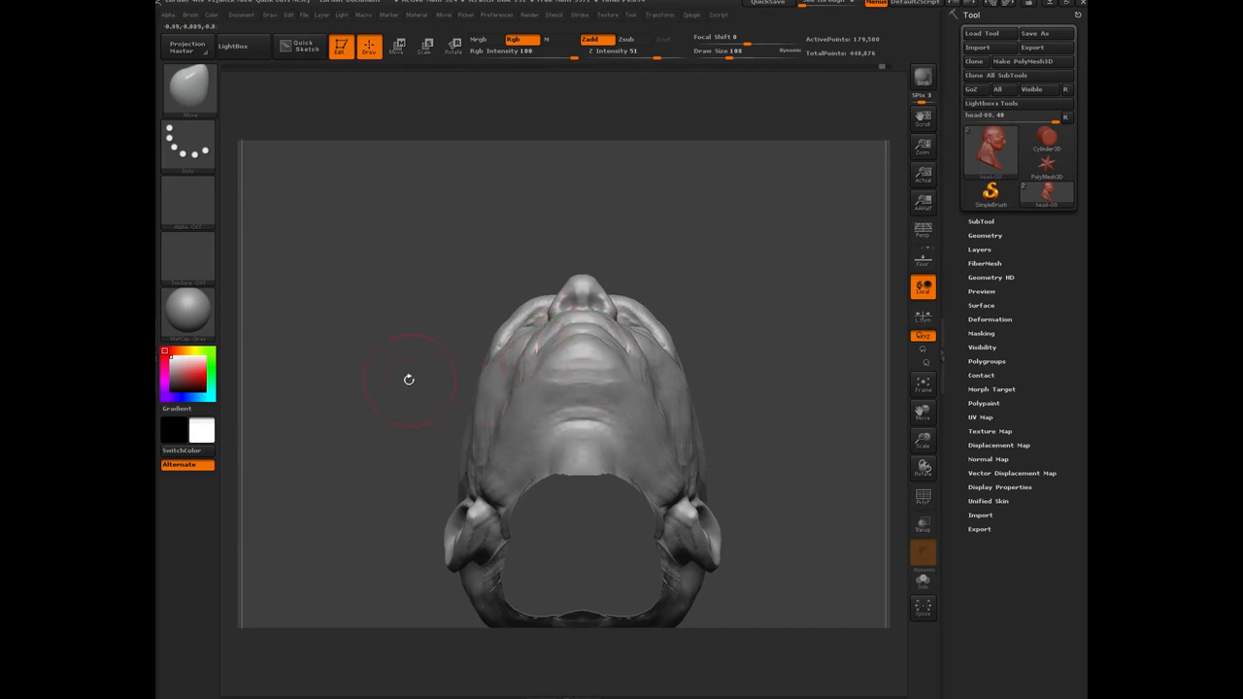
left_click_drag(409, 380, 527, 347)
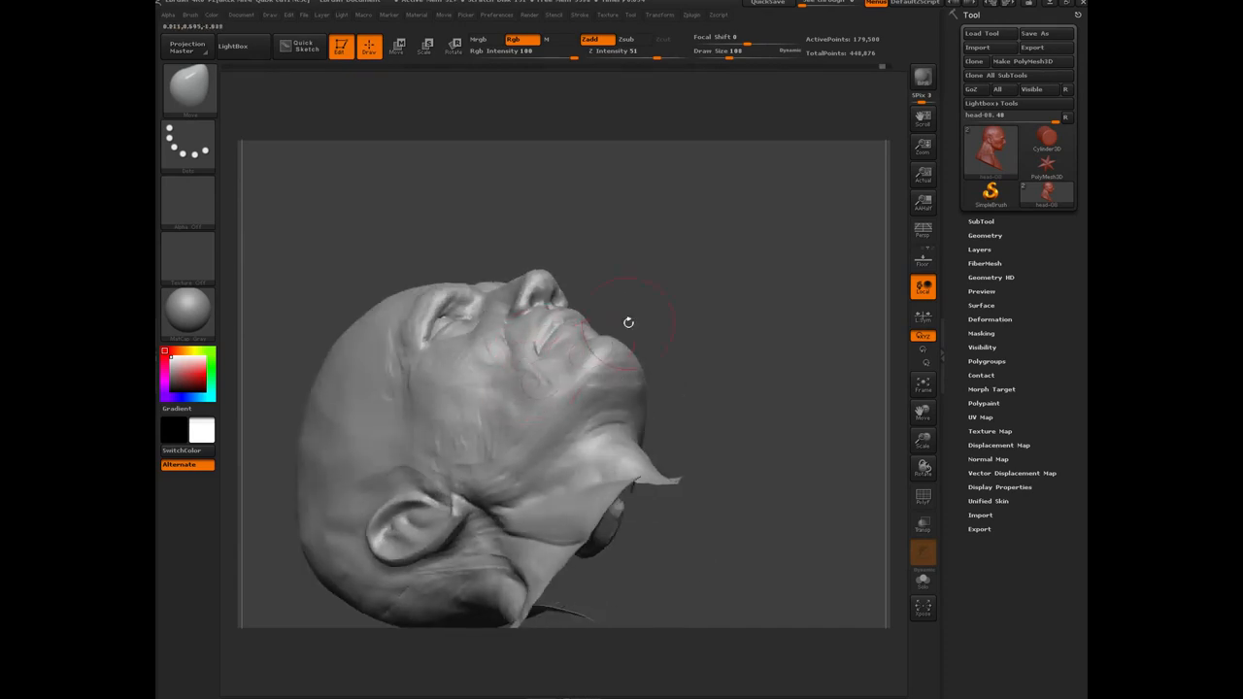
left_click_drag(680, 286, 505, 335)
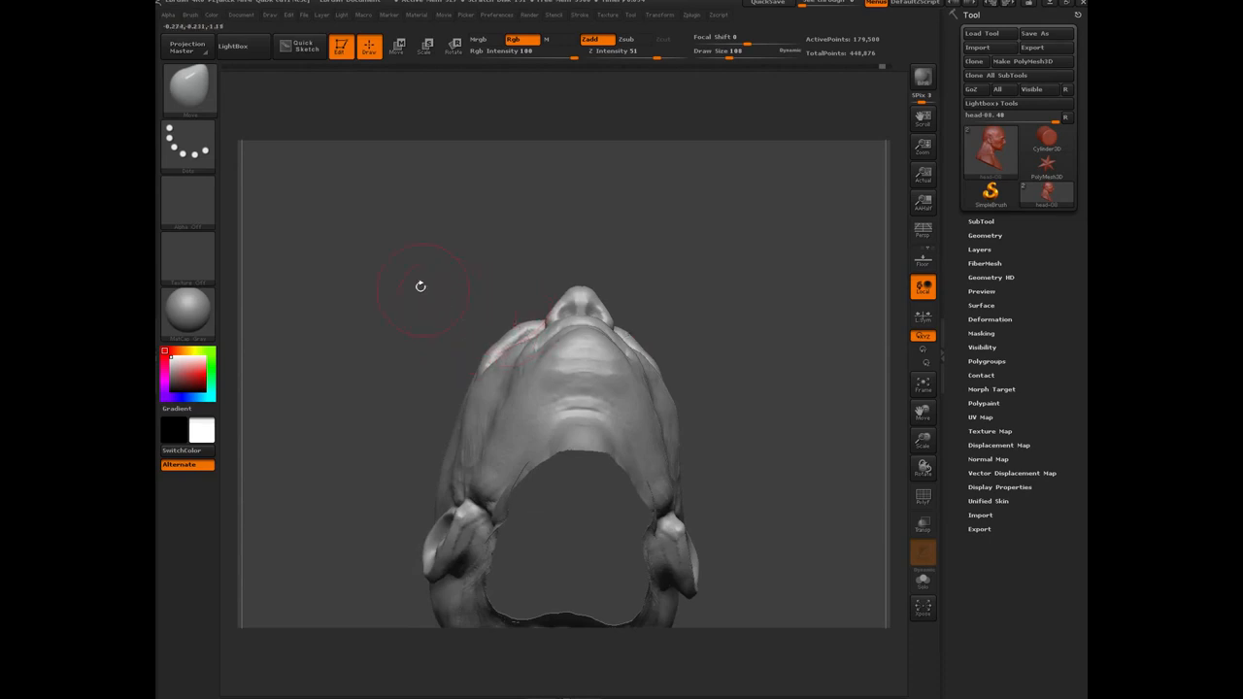
left_click_drag(421, 286, 396, 299)
Turn on perspective, reselect the Move brush and adjust the lower face from below.
key("p")
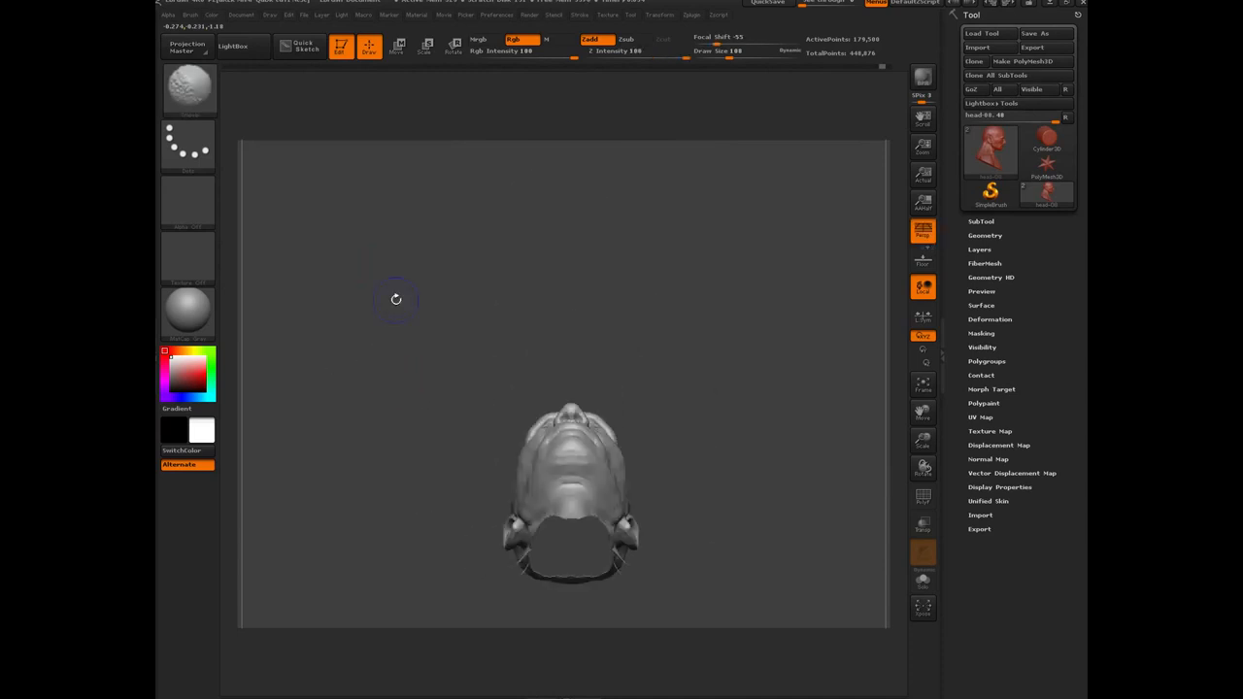
key("b")
key("m")
key("v")
mouse_move(401, 386)
left_mouse_down("alt")
mouse_move(394, 363)
mouse_move(385, 398)
left_mouse_up("alt")
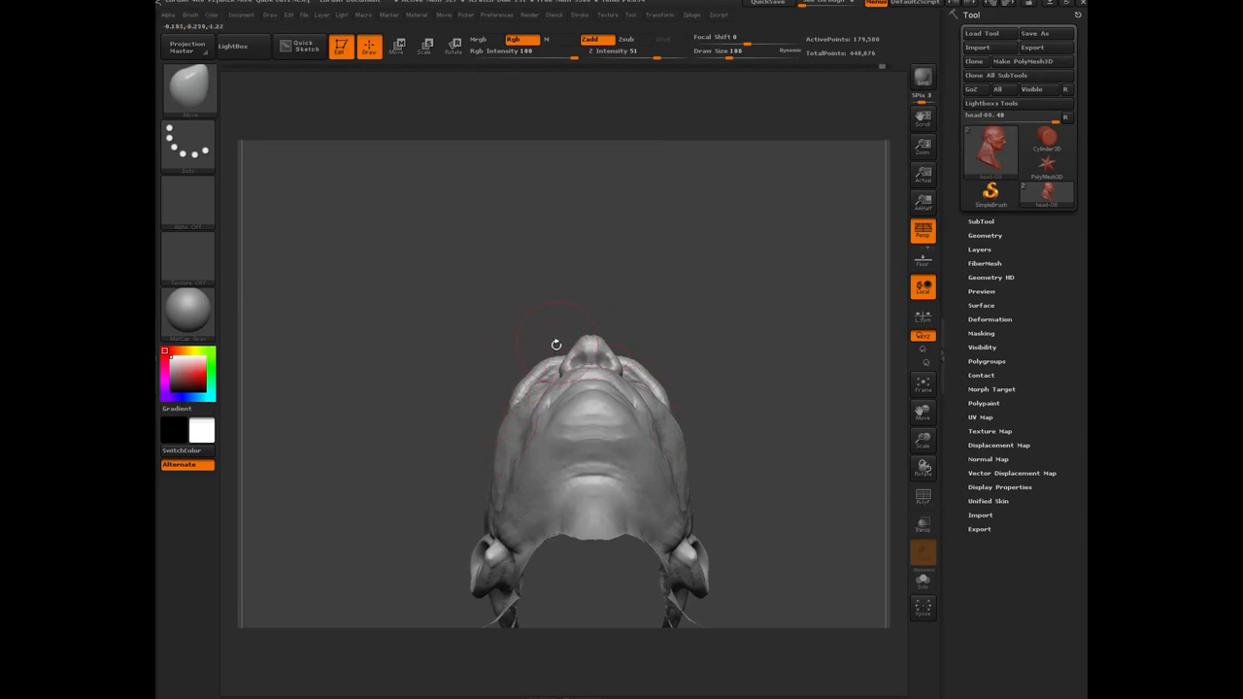
left_click_drag(417, 343, 438, 404)
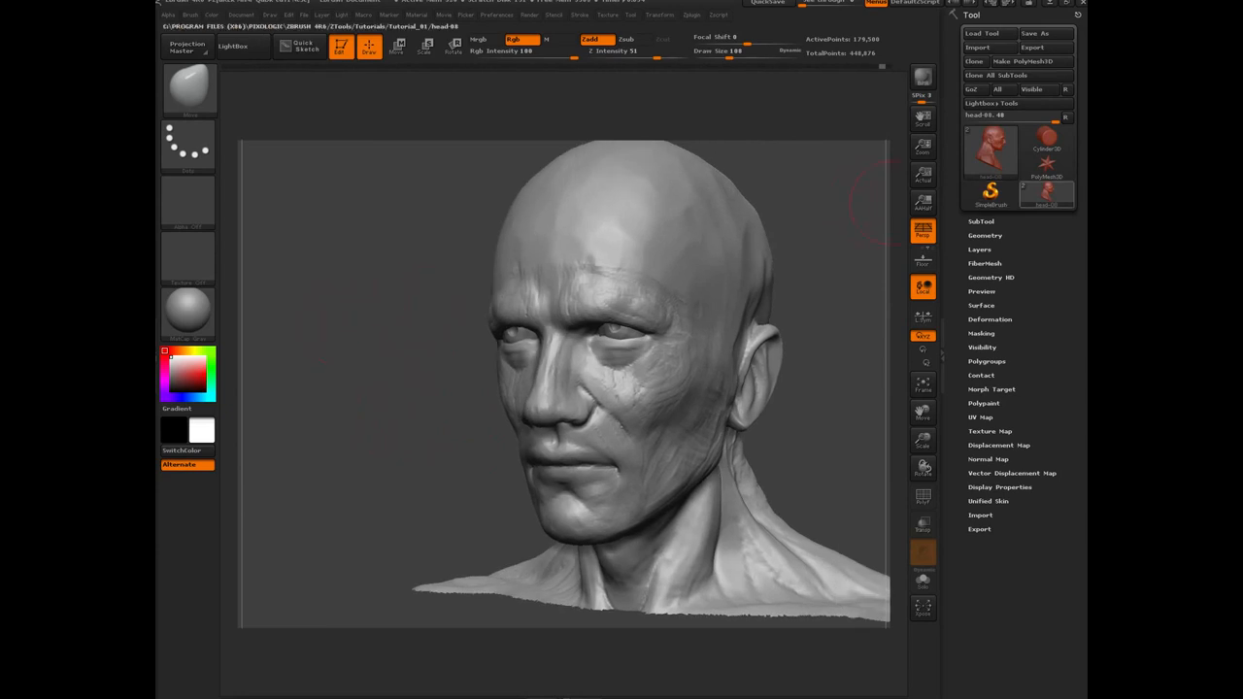
Switch to the dynamesh_head_ref_download image in Windows Photo Viewer and compare its three-quarter face contour with the matching view of the sculpt.
key("alt+Tab")
left_click_drag(1080, 46, 880, 19)
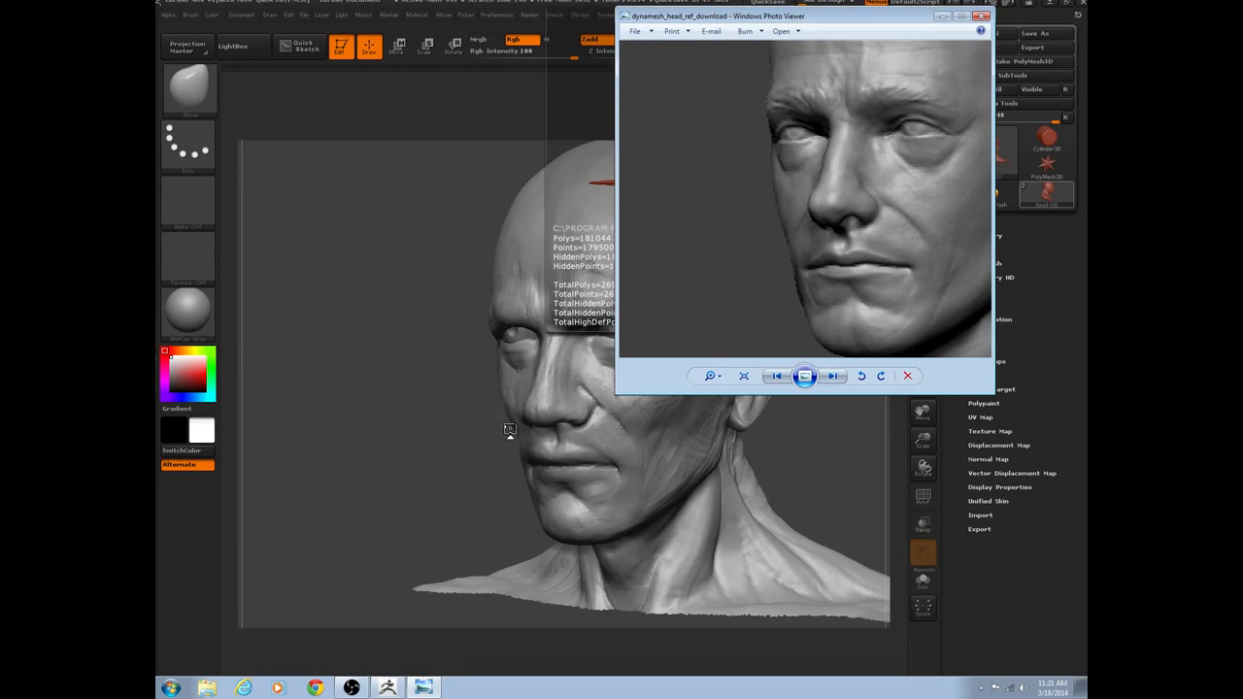
left_click(452, 448)
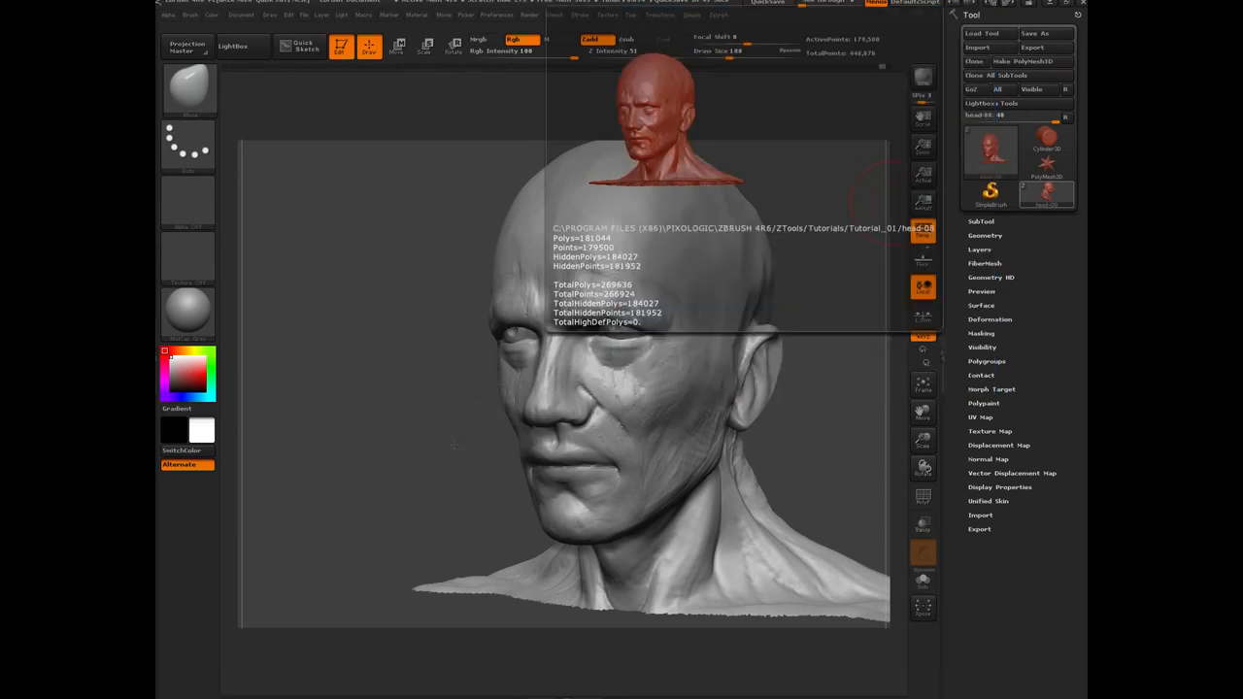
left_click_drag(453, 445, 456, 445)
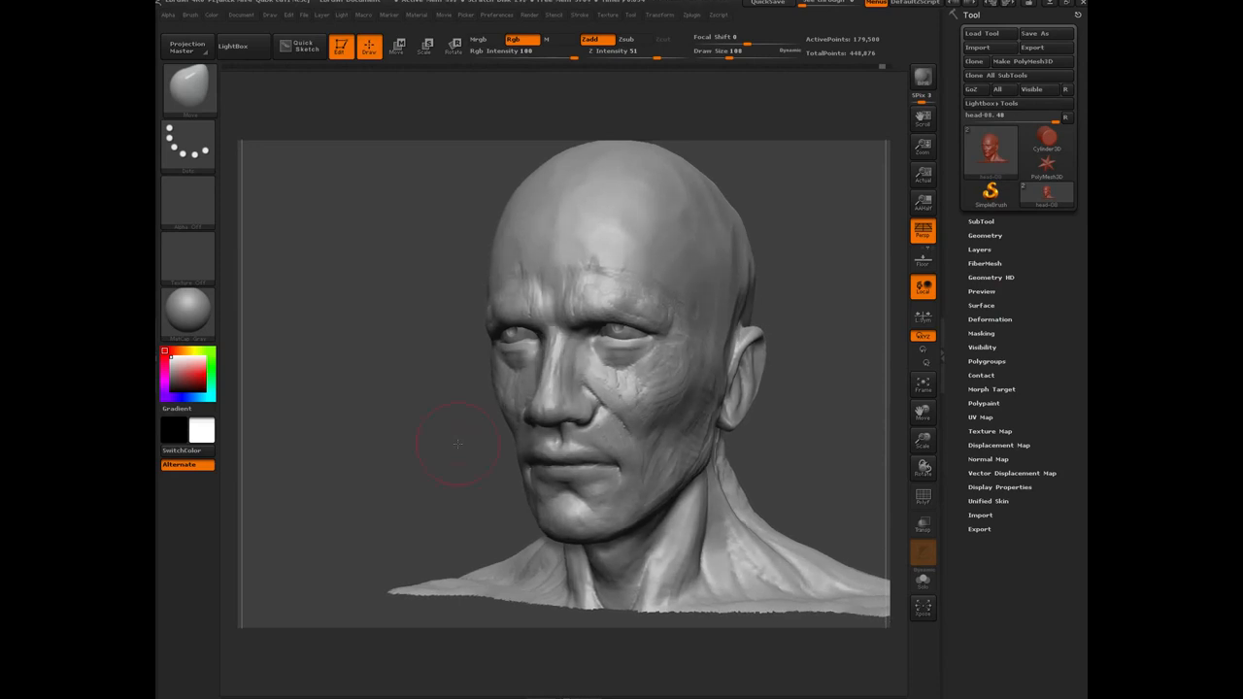
key("alt+Tab")
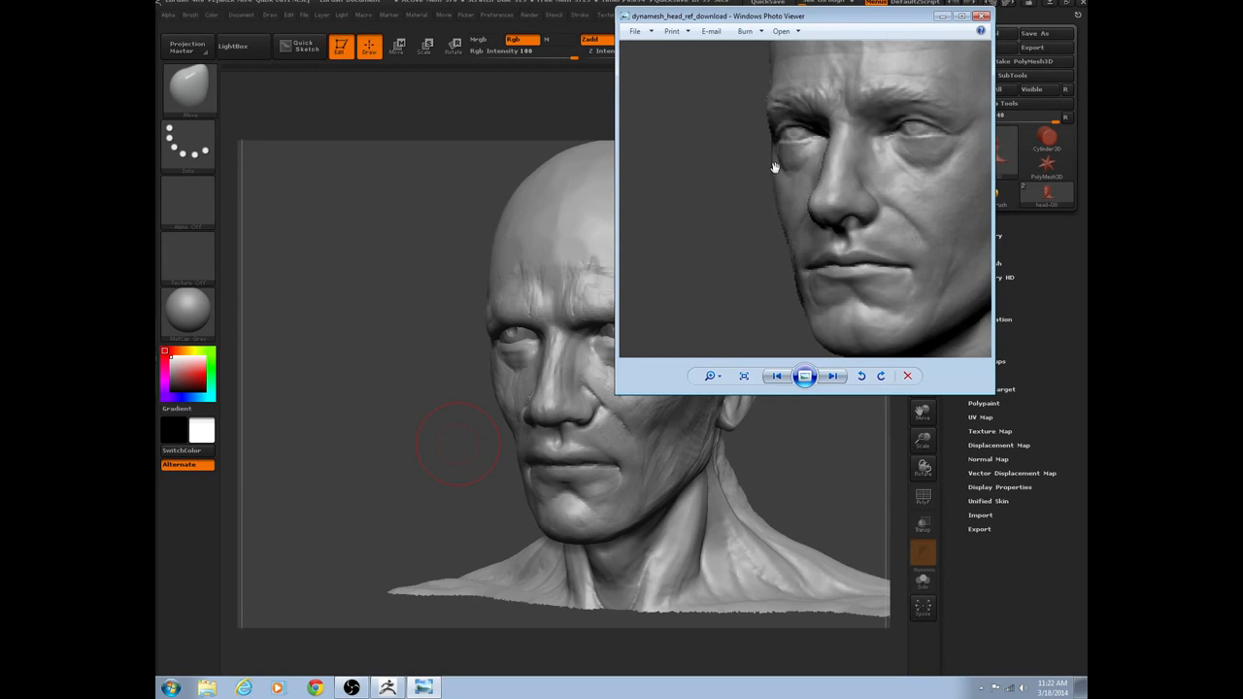
Compare the reference's lower face and jaw contour with the sculpt, and move the photo viewer off the bust.
mouse_move(775, 188)
left_mouse_down()
mouse_move(779, 216)
mouse_move(774, 194)
left_mouse_up()
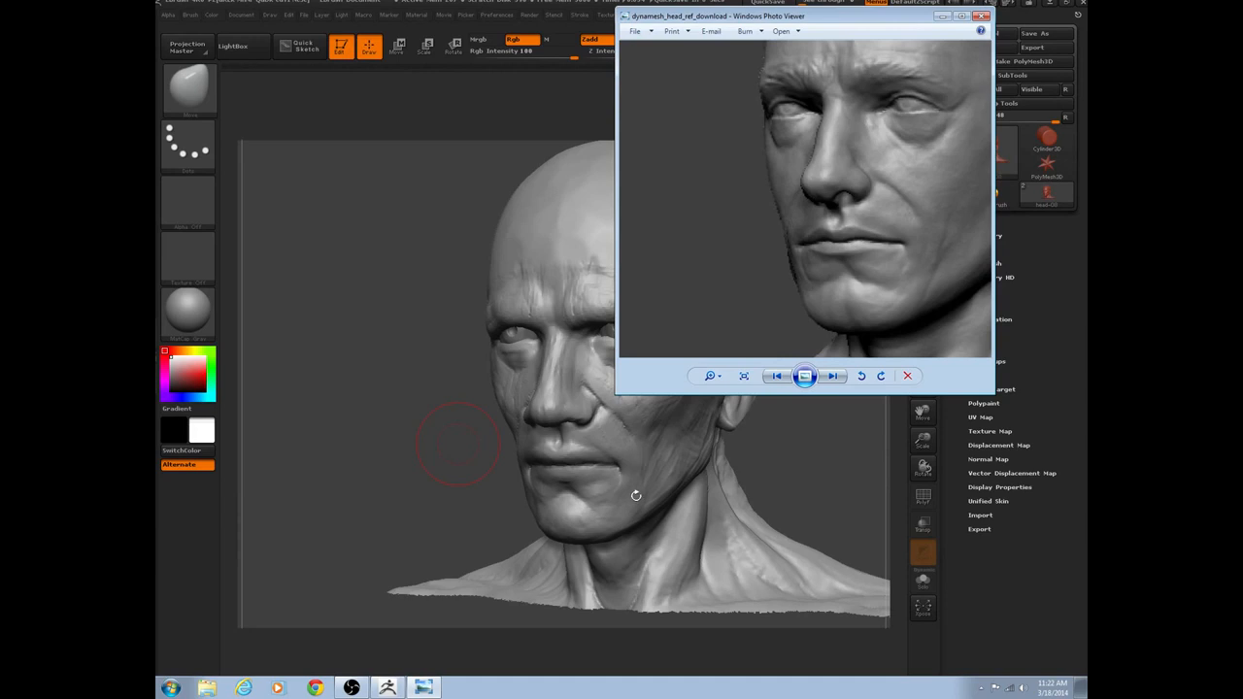
left_click_drag(807, 22, 1242, 72)
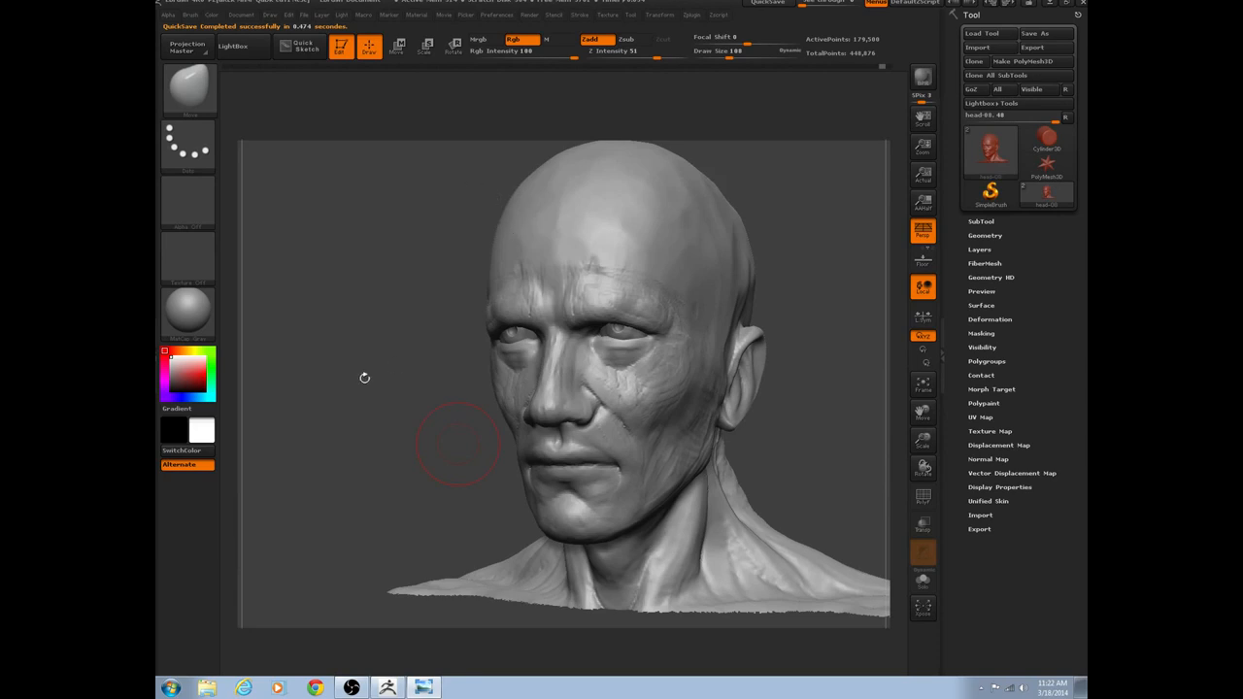
left_click(394, 371)
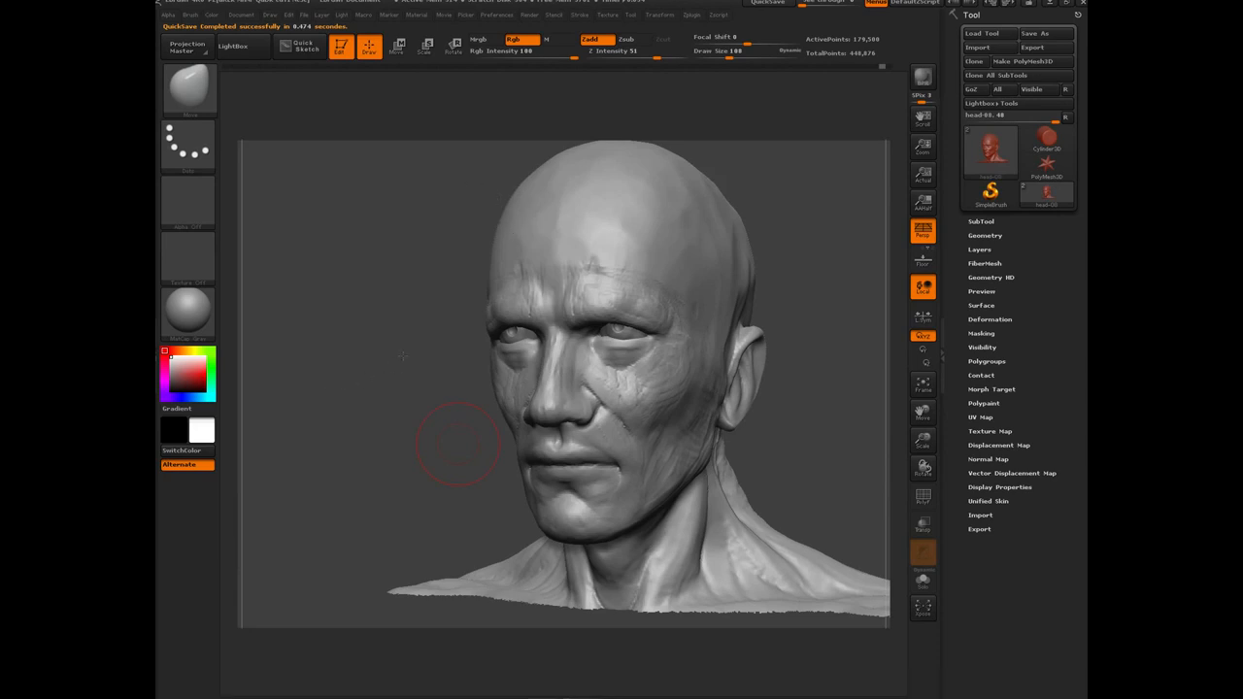
Flatten the area around the eyes from below using the TrimDynamic brush at draw size 38.
left_click_drag(458, 443, 439, 399)
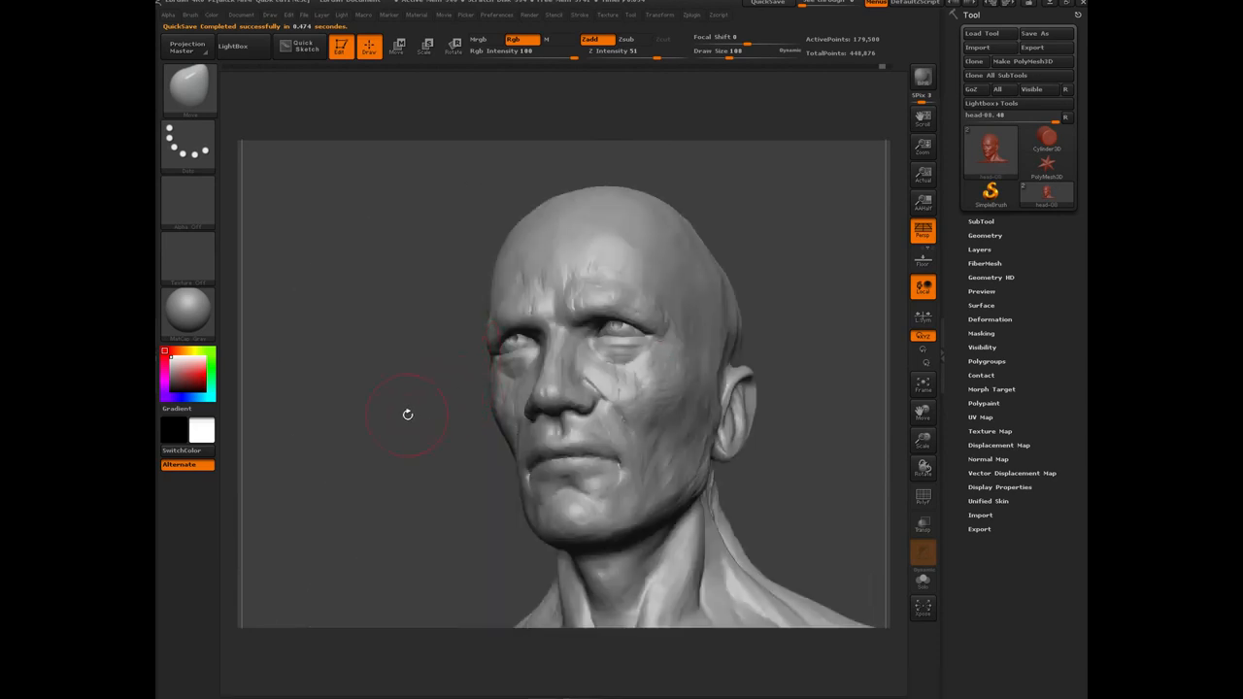
key("b")
key("t")
key("d")
mouse_move(355, 370)
left_mouse_down()
mouse_move(366, 368)
mouse_move(333, 358)
mouse_move(458, 325)
left_mouse_up()
key("[")
key("[")
key("[")
key("[")
key("[")
key("[")
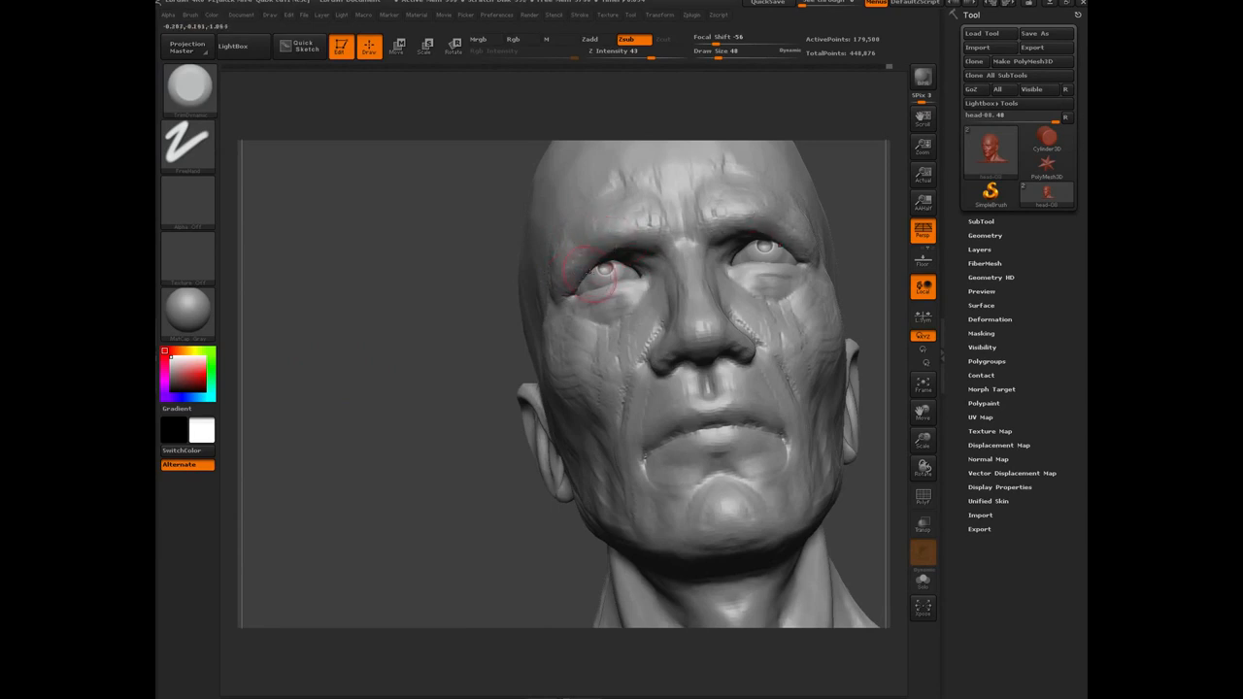
left_click_drag(450, 346, 536, 277)
key("bracketleft")
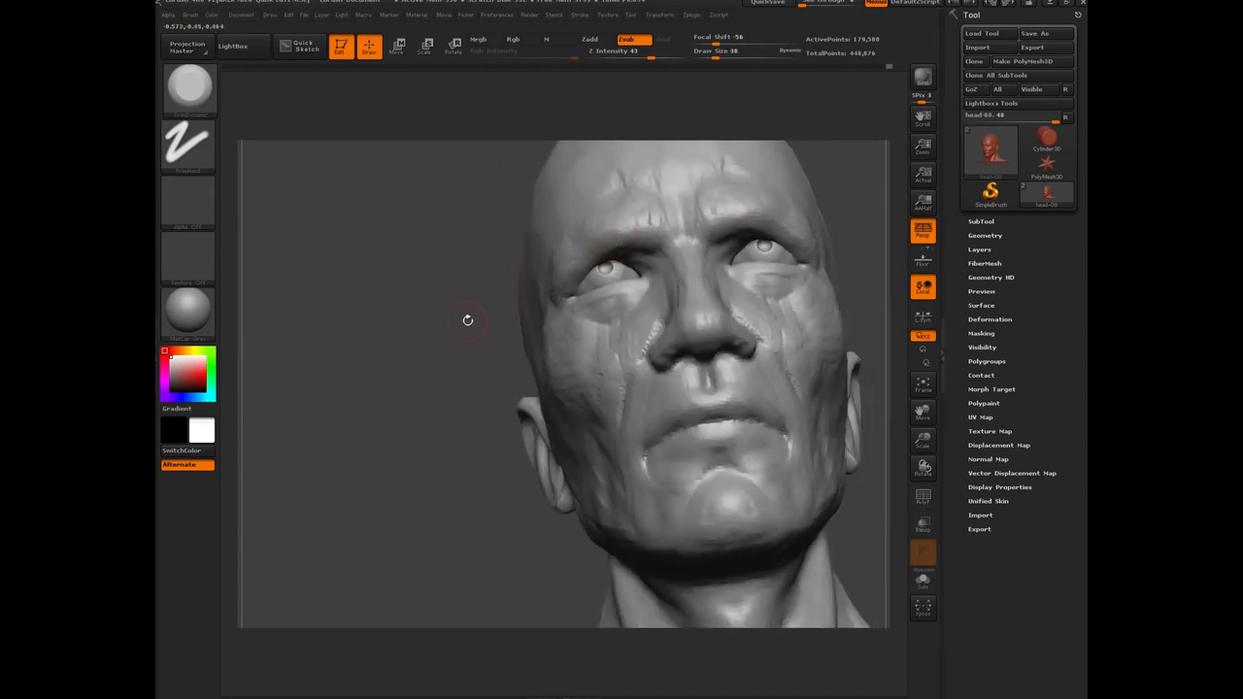
left_click_drag(448, 326, 522, 323)
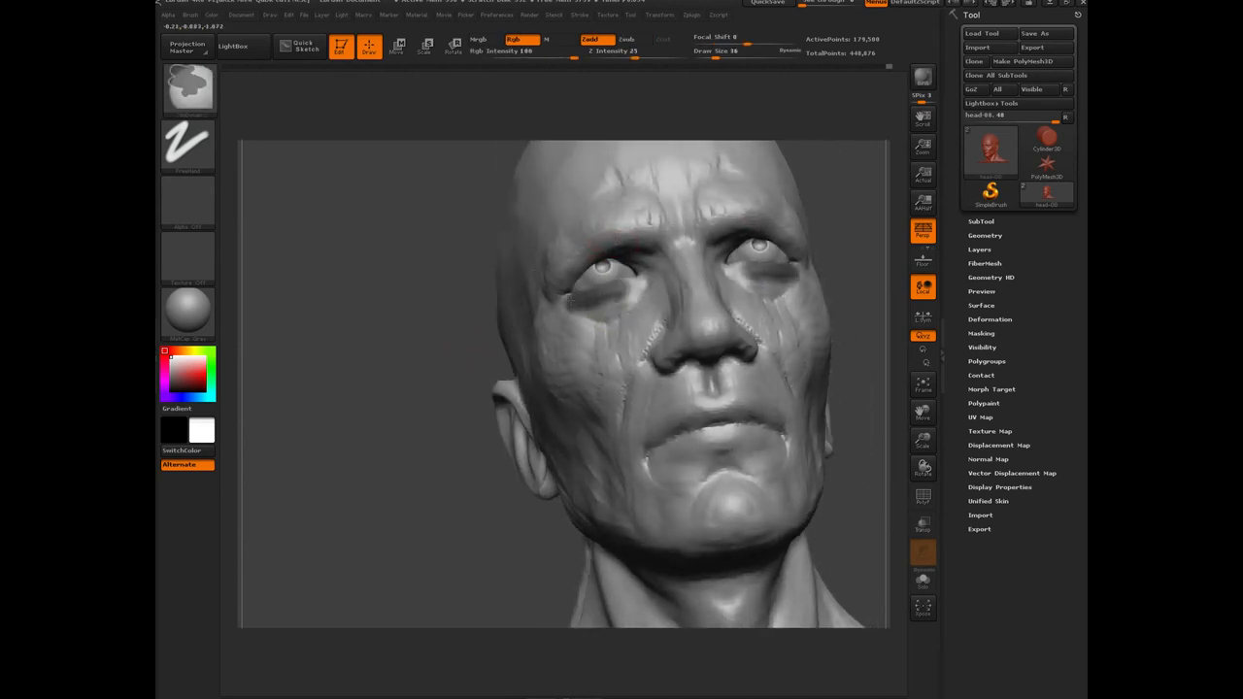
Smooth the under-eye area and refine the outer brow and eye-socket planes from low and three-quarter angles.
key("b")
key("s")
key("t")
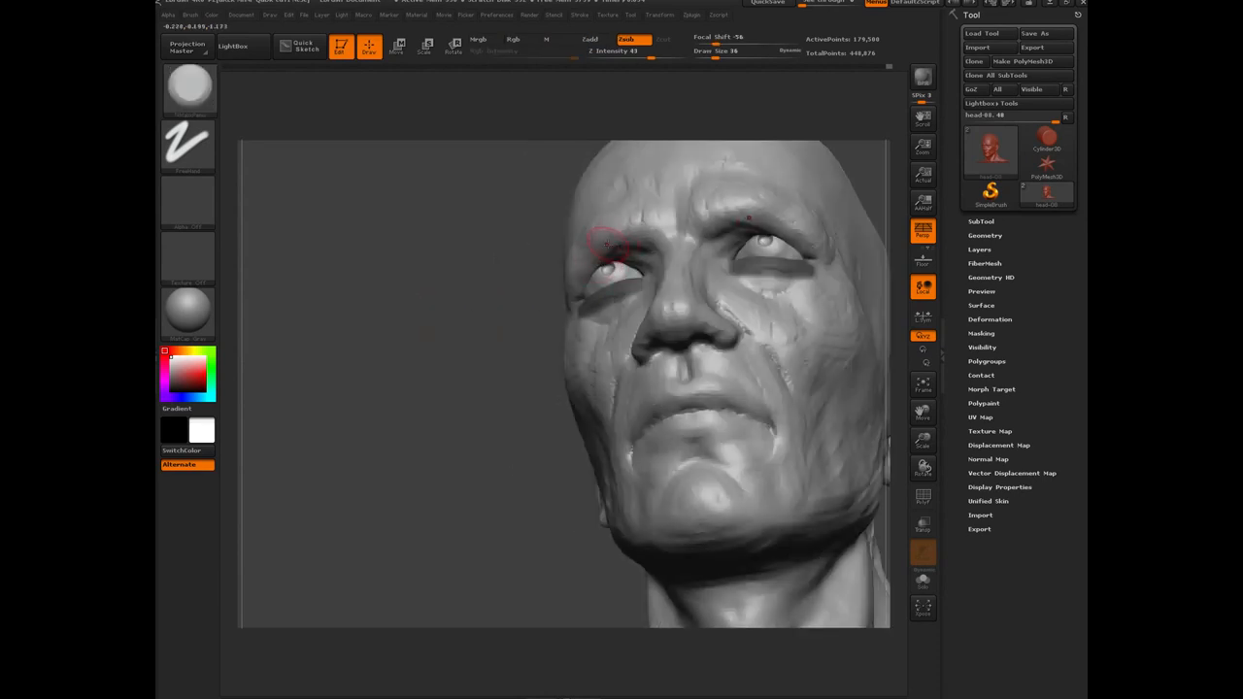
left_click_drag(532, 295, 555, 263)
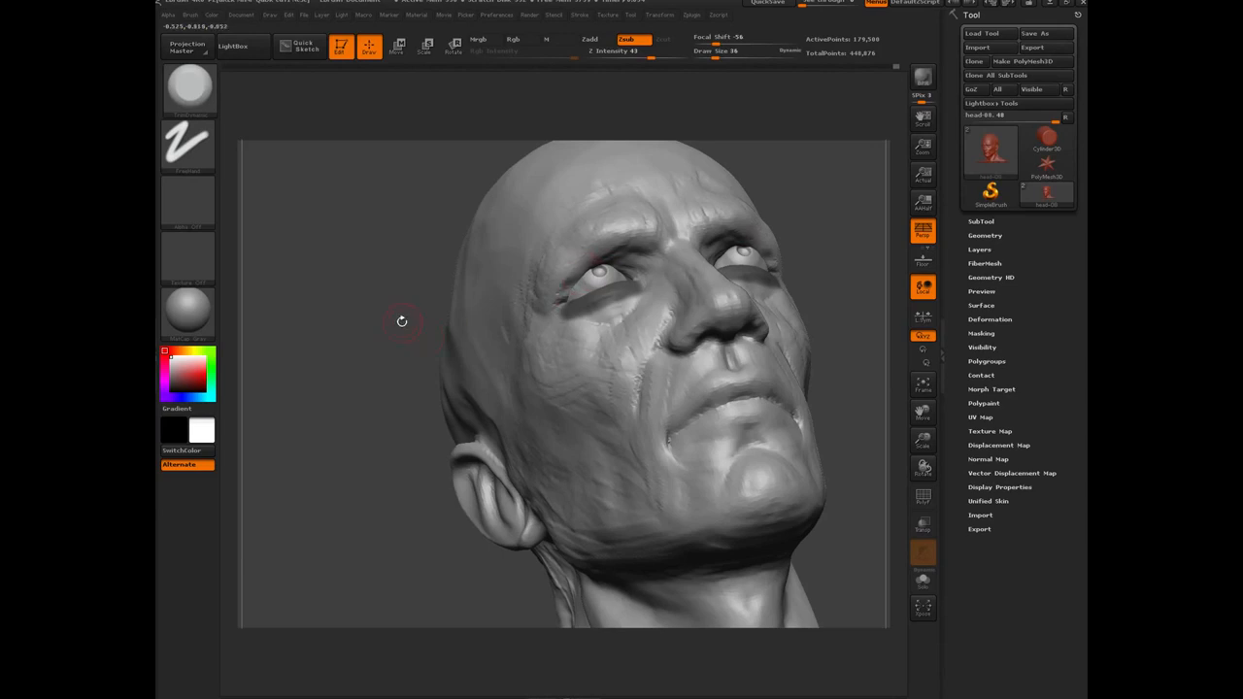
left_click_drag(401, 320, 574, 248)
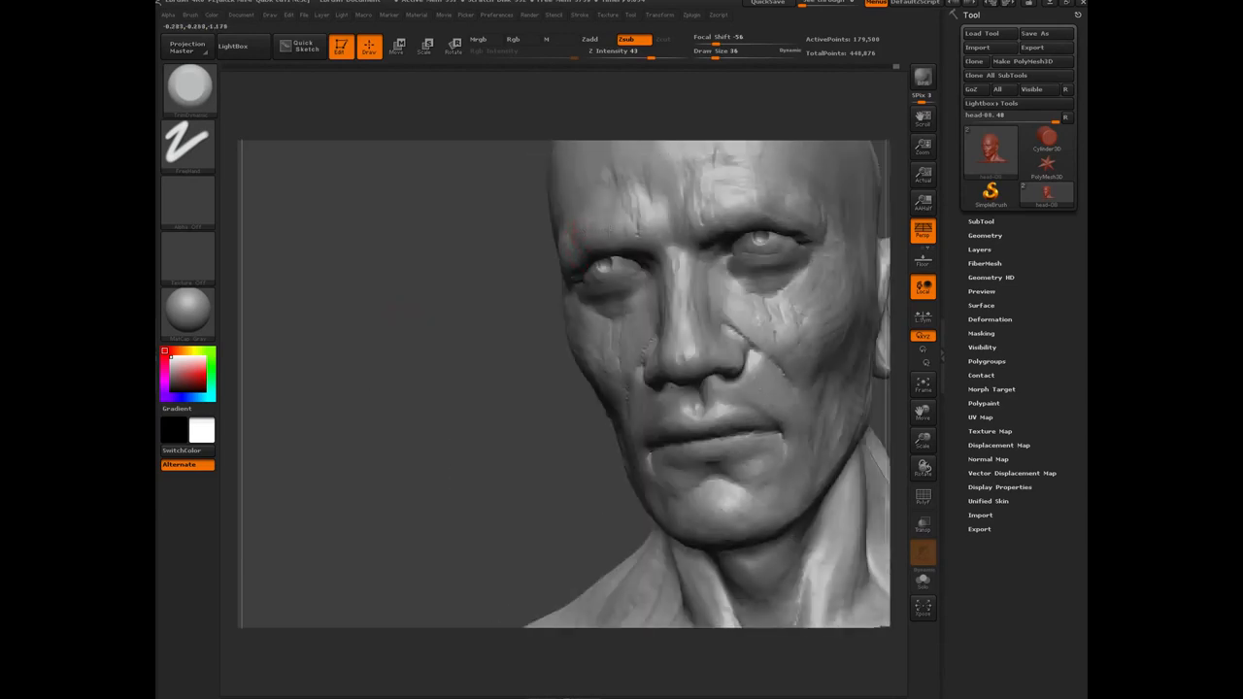
left_click_drag(472, 275, 574, 236)
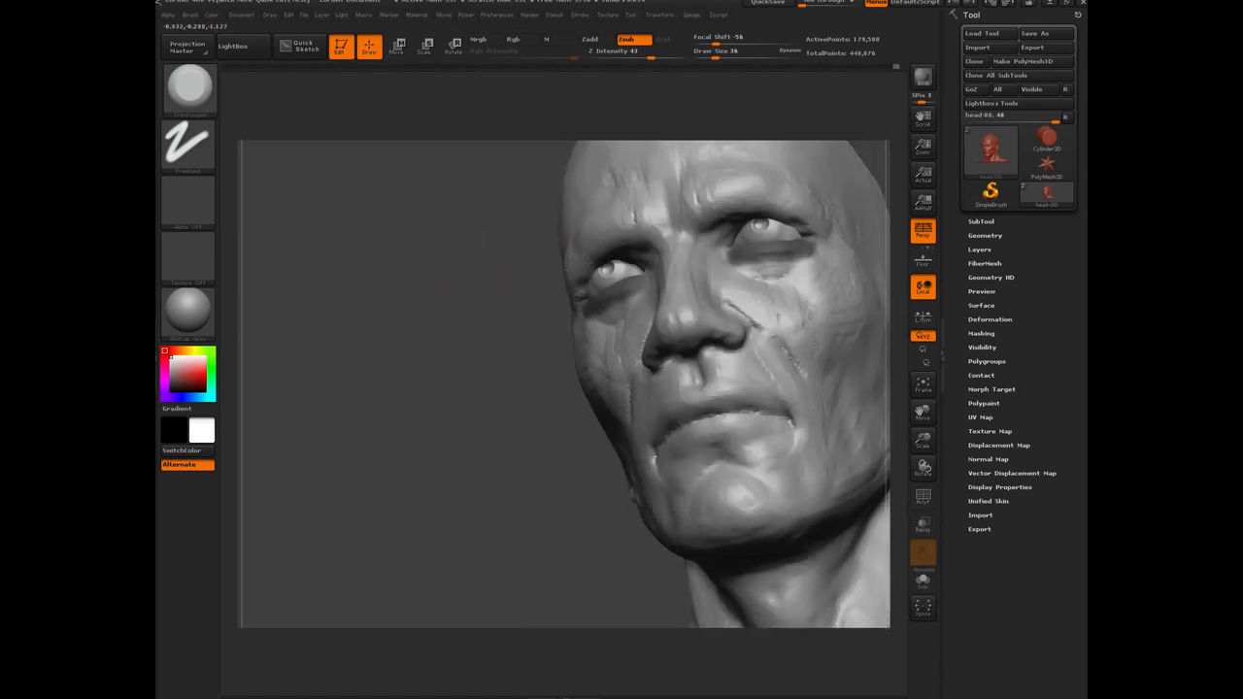
left_click_drag(496, 292, 465, 332)
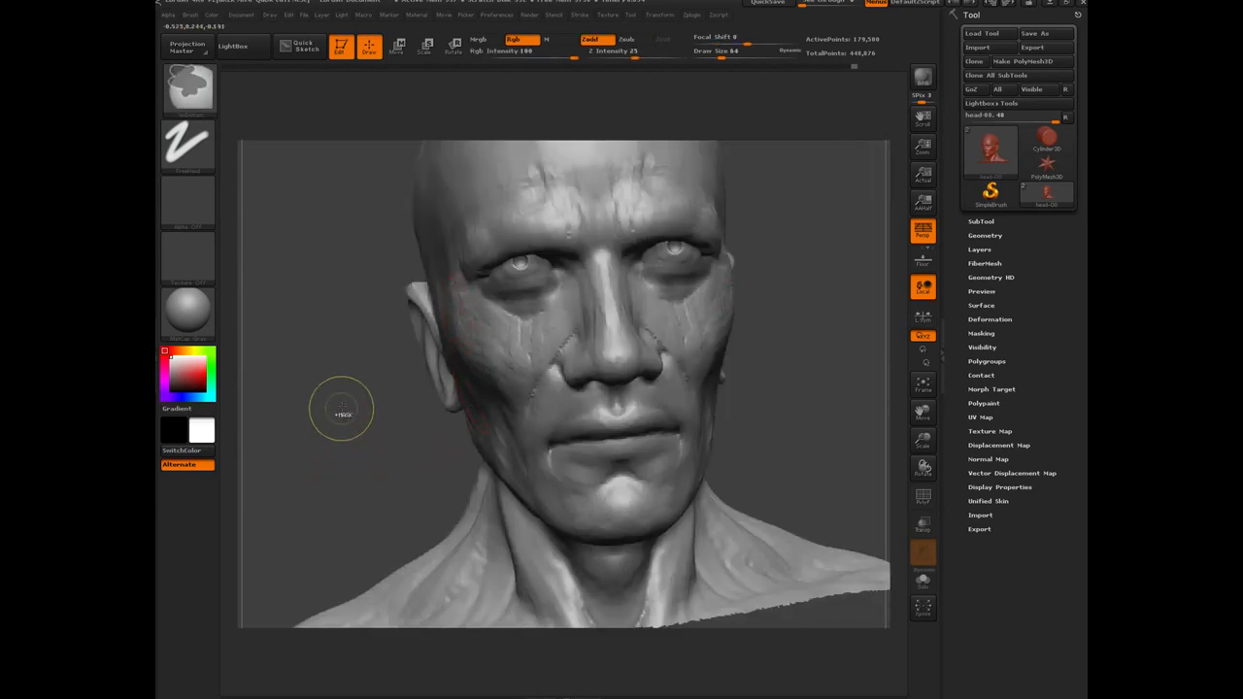
Trim the cheekbone, temple and outer brow planes from several angles with TrimDynamic at draw size 60.
left_click_drag(360, 436, 464, 321)
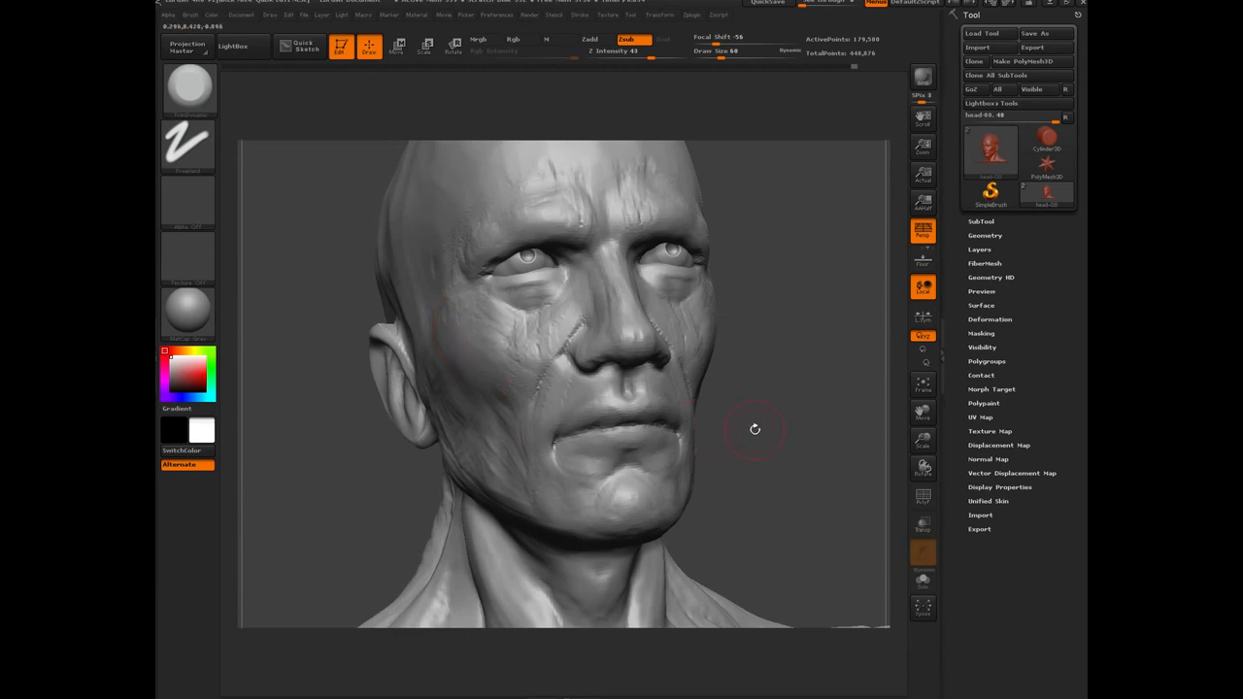
mouse_move(752, 427)
left_mouse_down()
mouse_move(341, 399)
mouse_move(350, 406)
mouse_move(495, 215)
left_mouse_up()
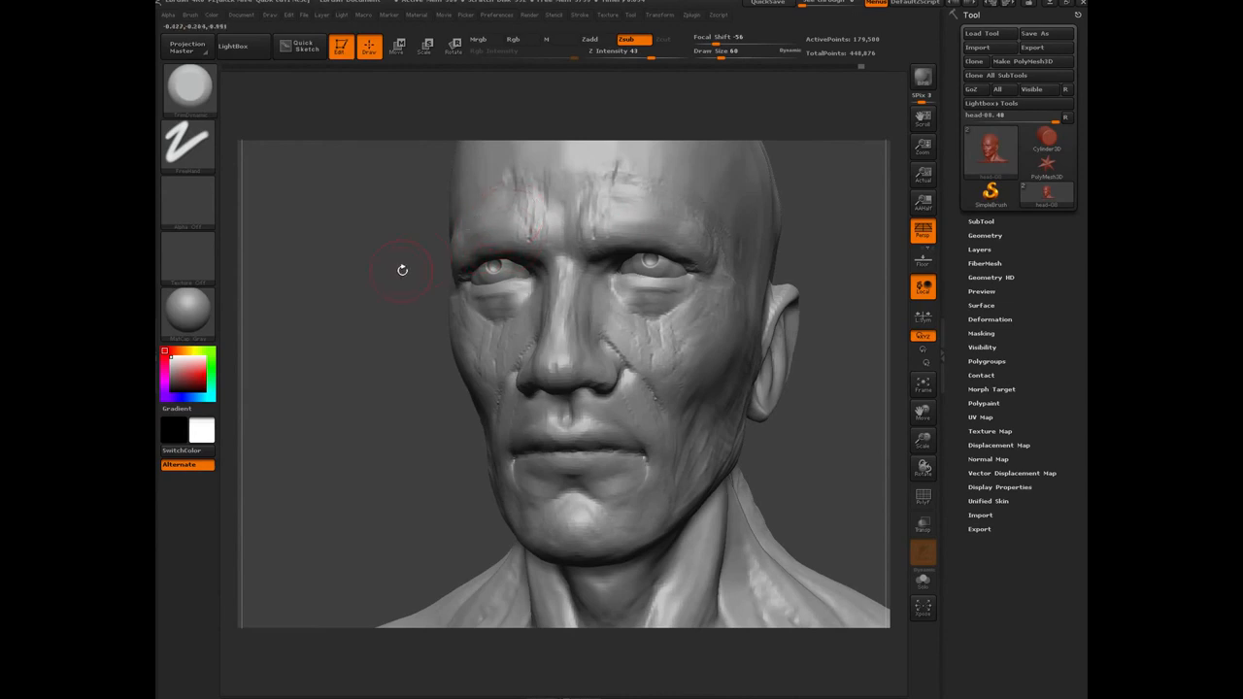
left_click_drag(402, 269, 417, 263)
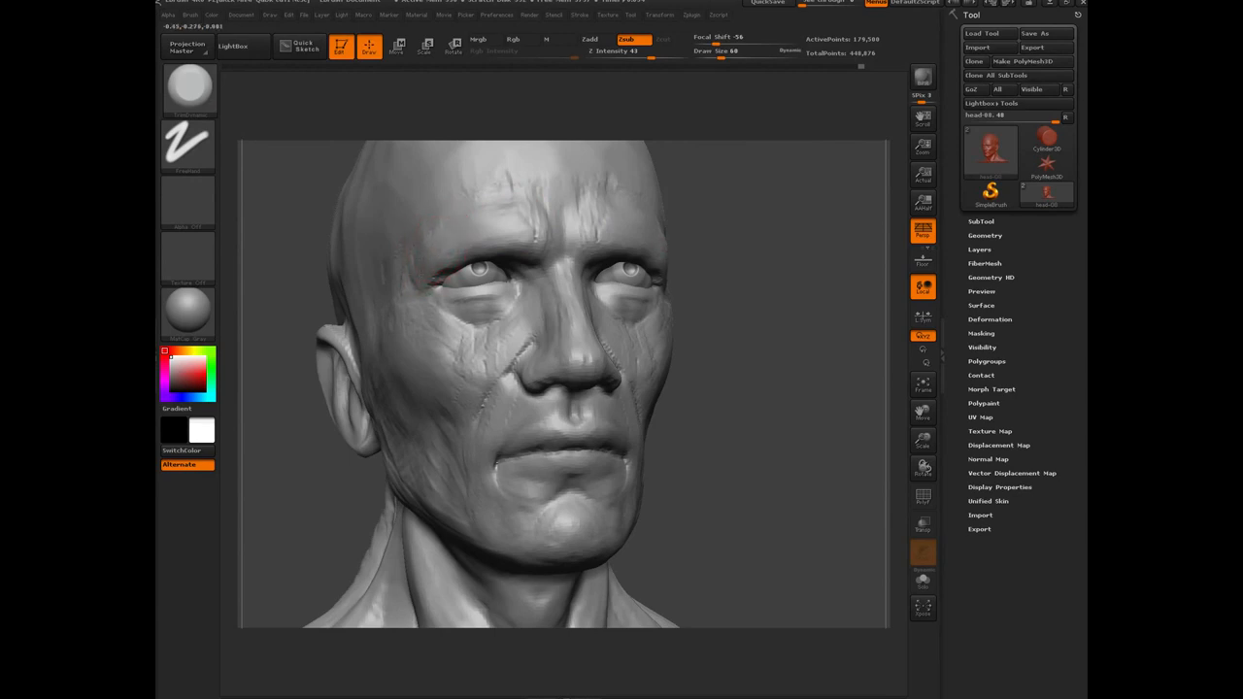
left_click_drag(780, 426, 408, 402)
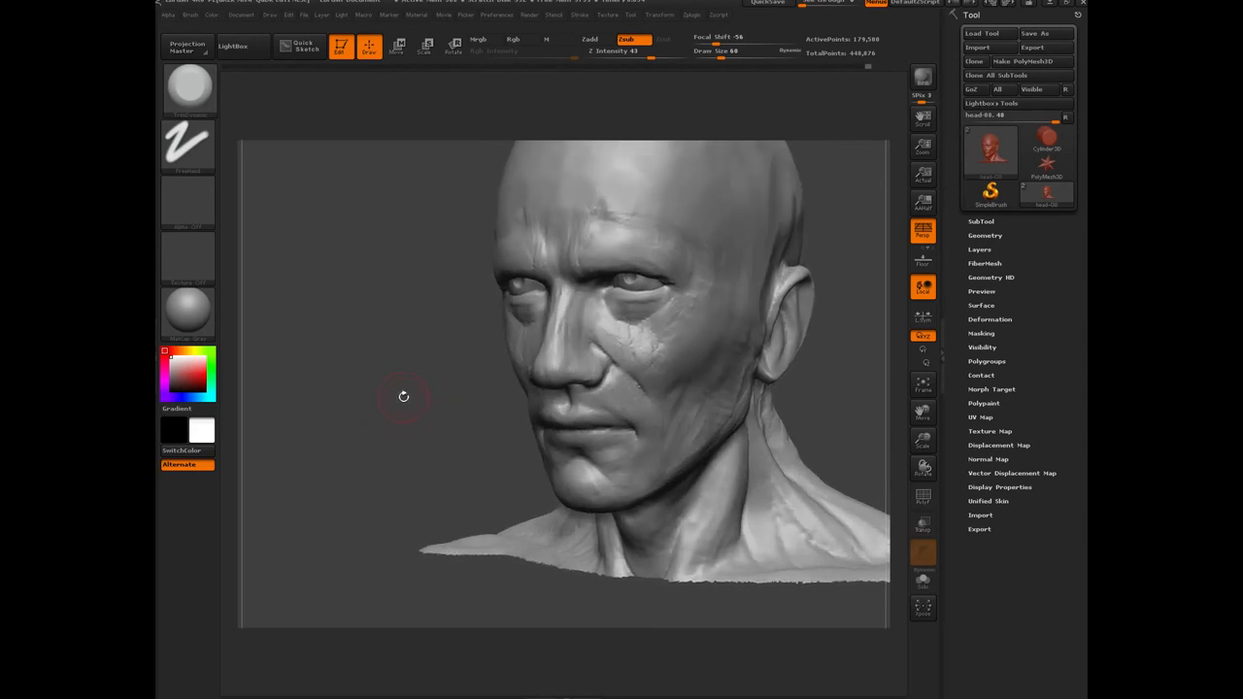
left_click_drag(390, 387, 516, 330)
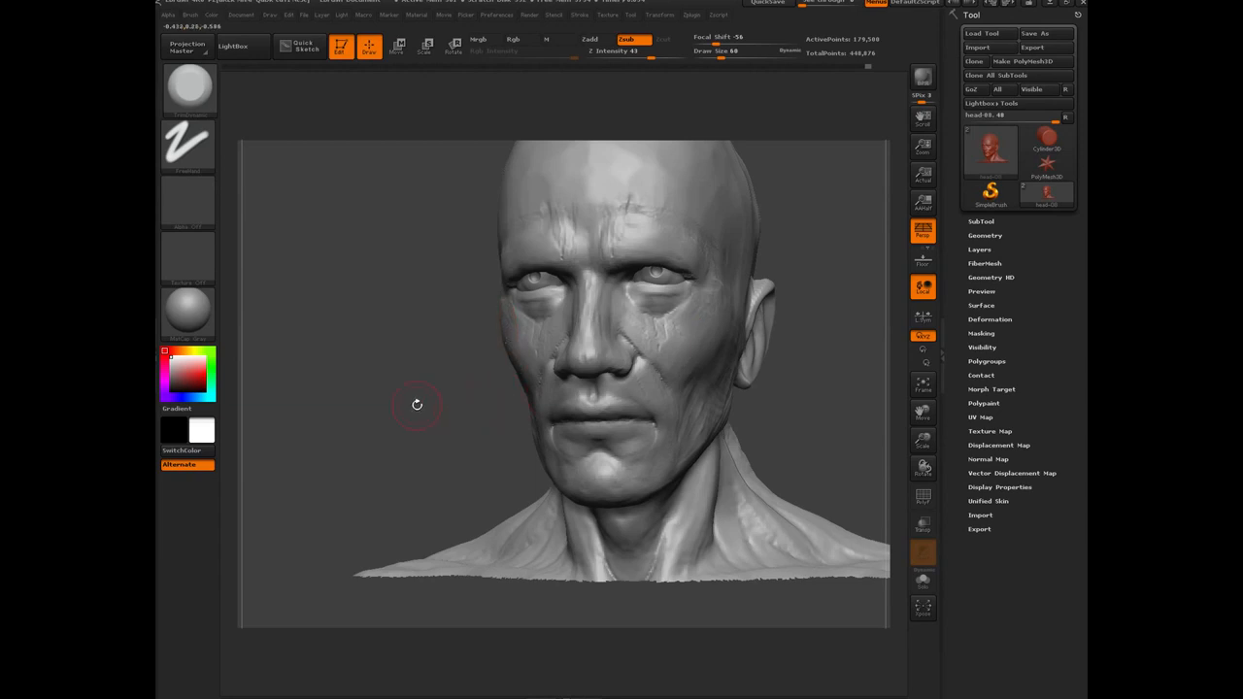
left_click_drag(416, 404, 480, 291)
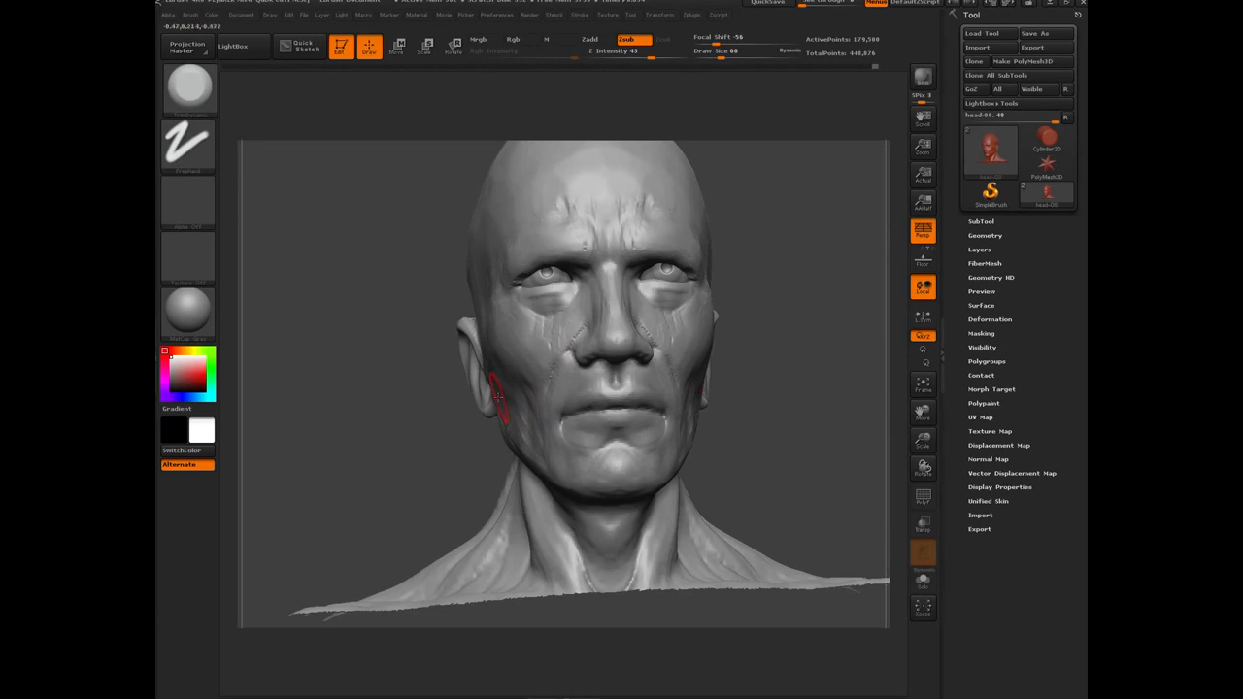
Switch to the ClayTubes brush with Z Intensity 17 and draw size 48, and build up the lower cheek and jaw.
key("b")
key("c")
key("b")
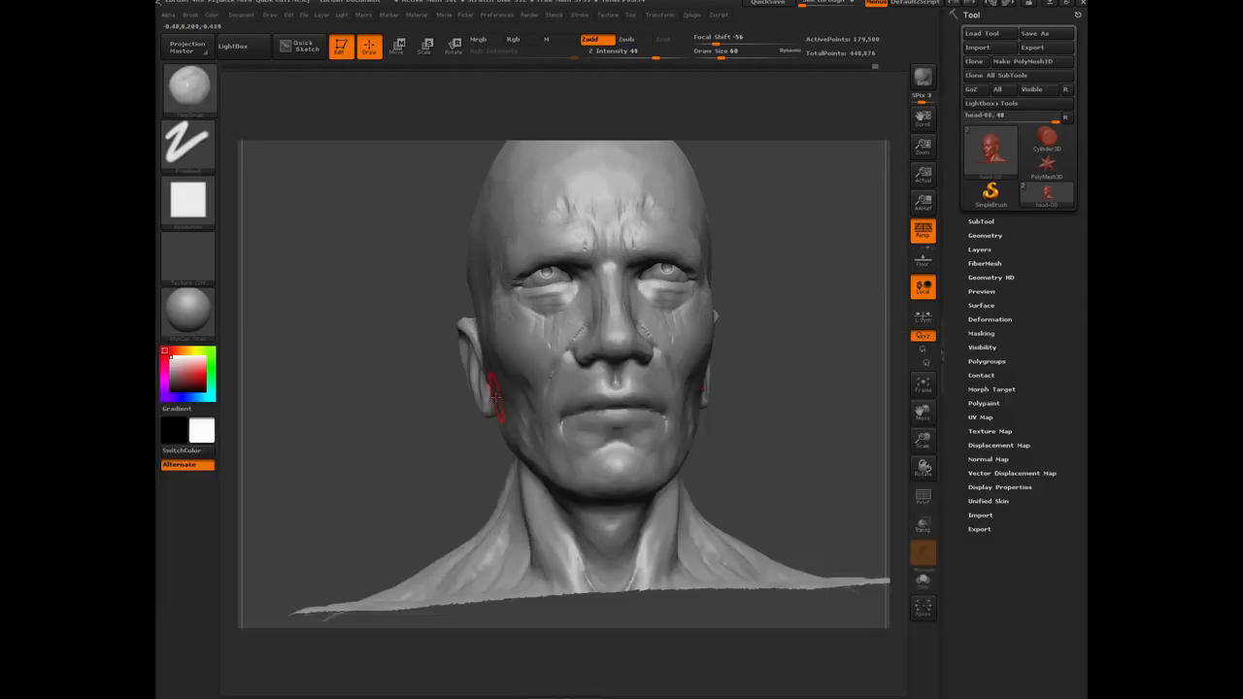
left_click(630, 55)
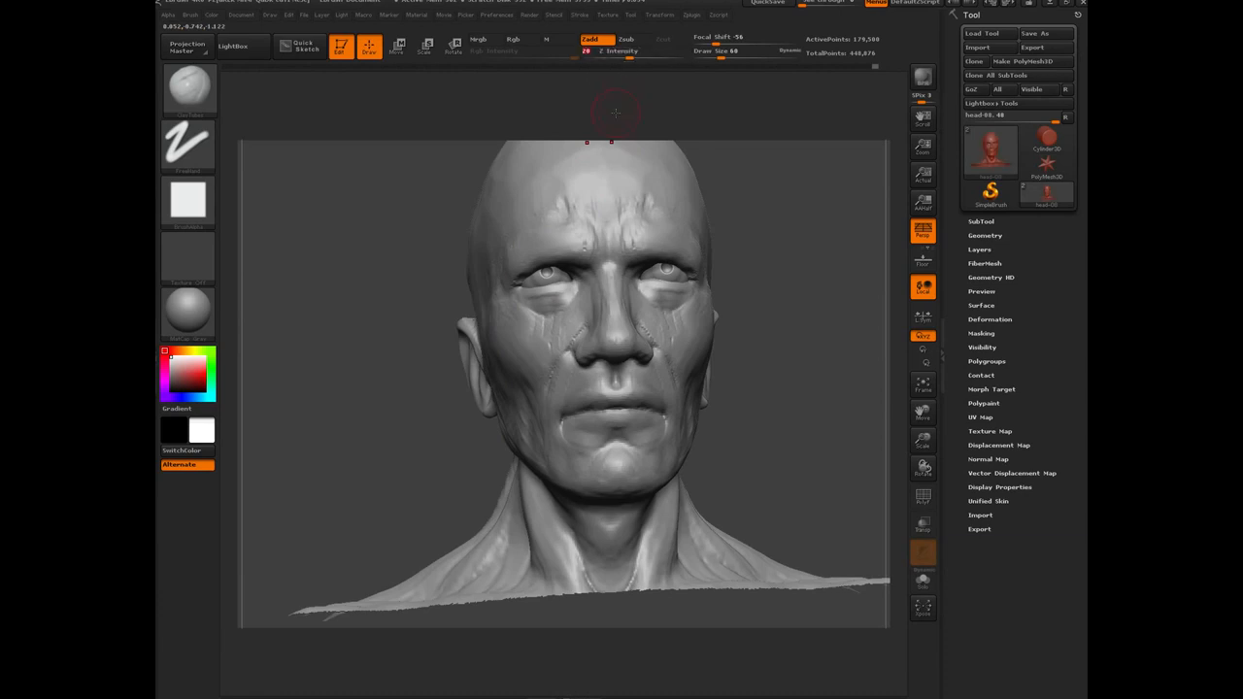
type("17")
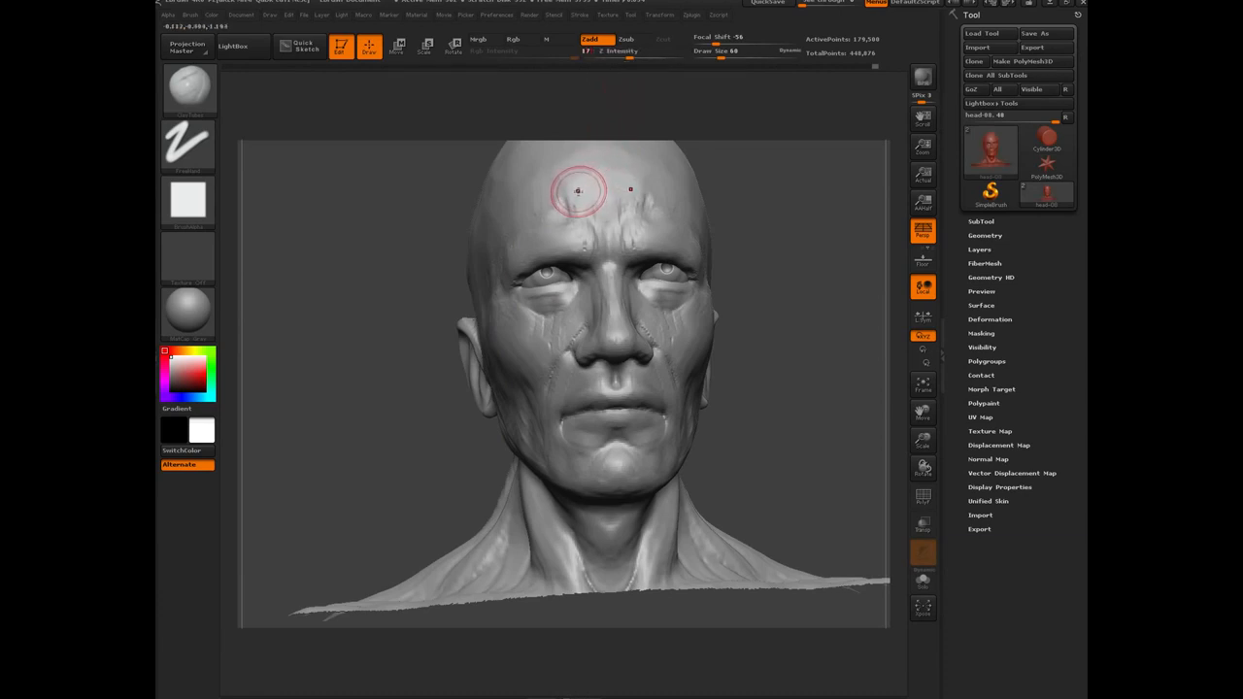
key("Return")
mouse_move(351, 388)
left_mouse_down()
mouse_move(363, 379)
mouse_move(365, 398)
left_mouse_up()
key("bracketleft")
key("bracketleft")
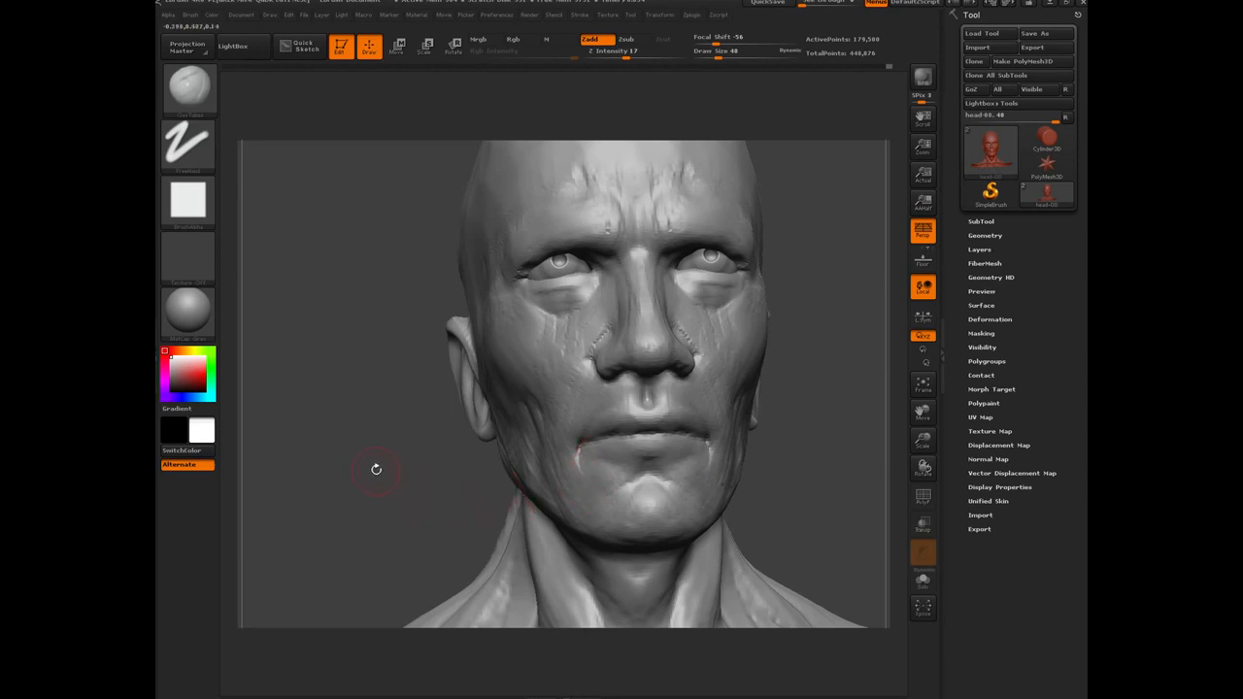
Fill the stippled groove beside the nose and build up the front of the cheek with ClayTubes.
mouse_move(389, 461)
left_mouse_down()
mouse_move(407, 402)
mouse_move(569, 316)
left_mouse_up()
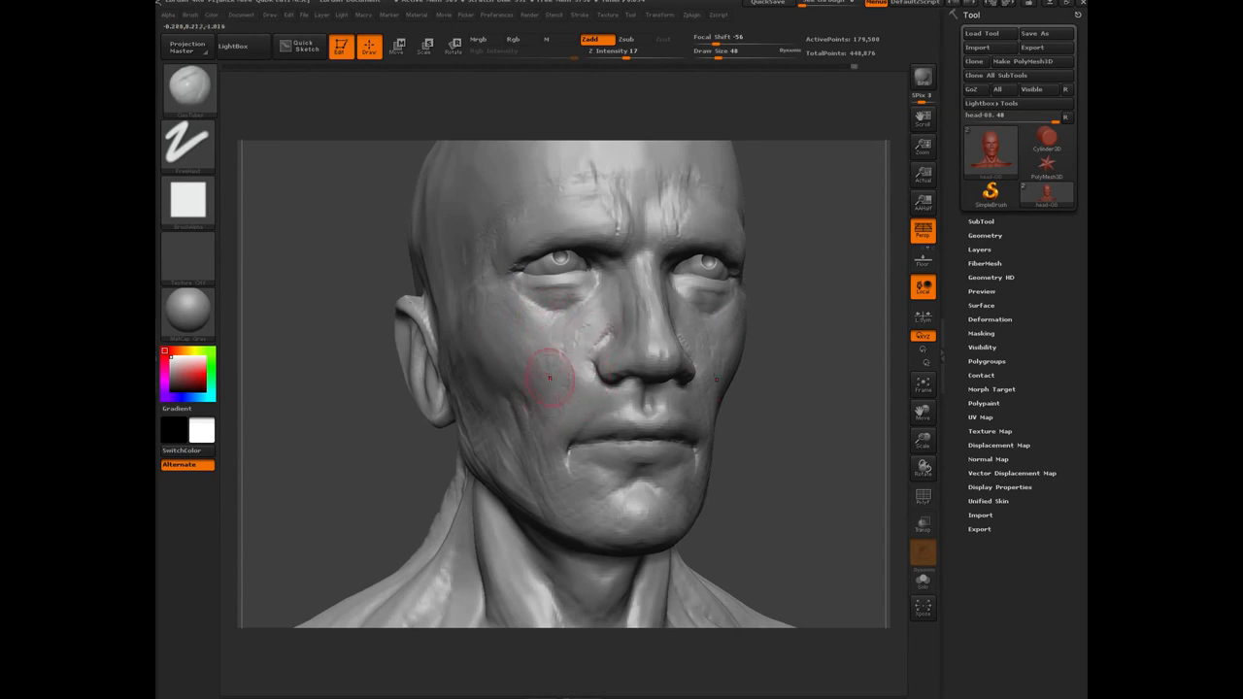
left_click_drag(343, 442, 514, 388)
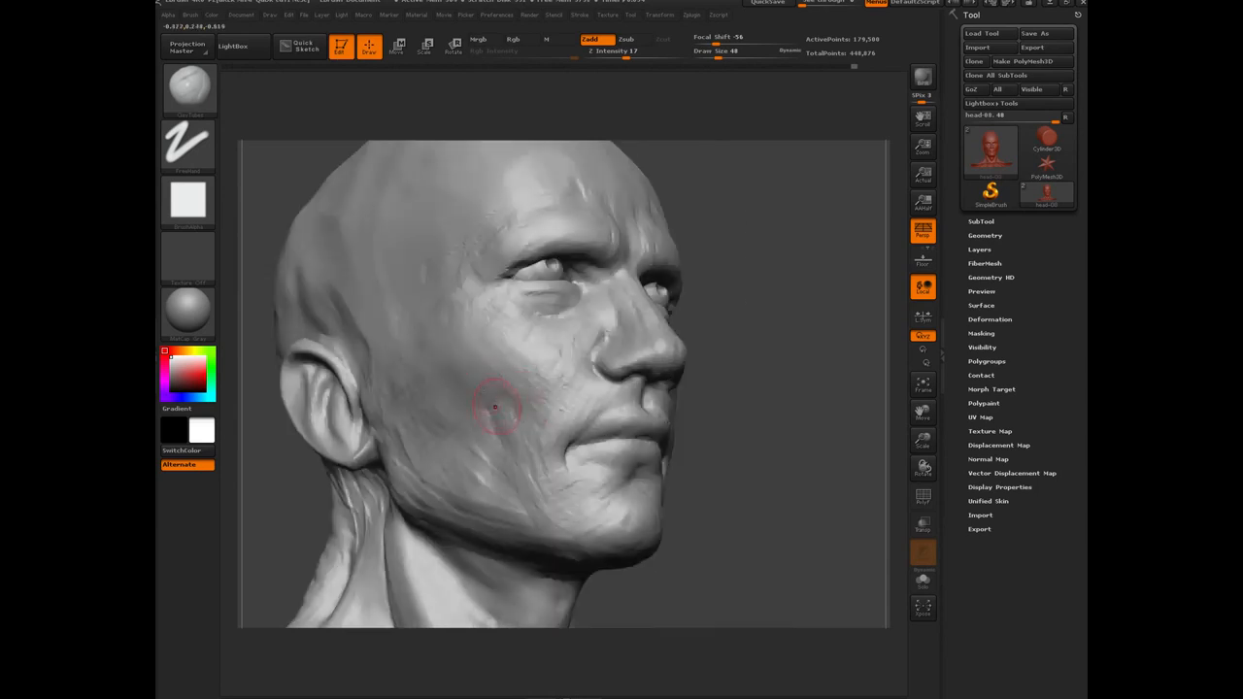
mouse_move(754, 519)
left_mouse_down("alt")
mouse_move(705, 490)
mouse_move(641, 532)
left_mouse_up("alt")
mouse_move(267, 423)
left_mouse_down()
mouse_move(311, 430)
mouse_move(360, 481)
left_mouse_up()
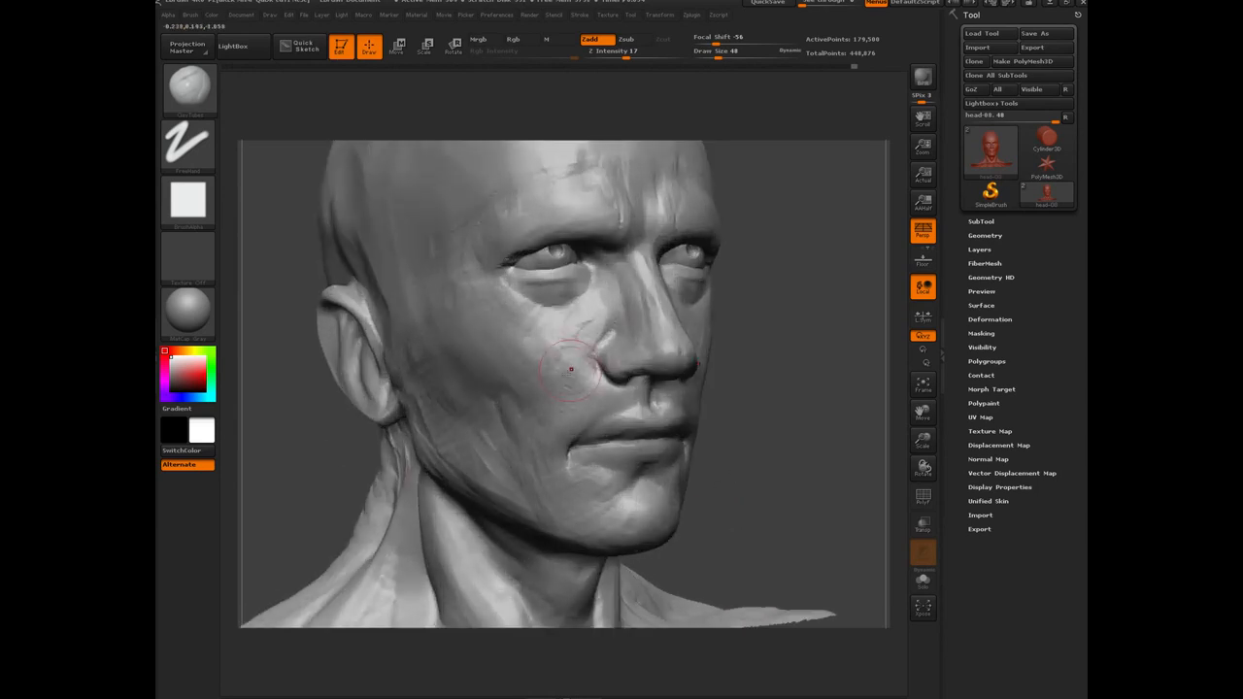
Layer ClayTubes strokes over the cheek hollow and around the mouth, working from both three-quarter sides and from below.
left_click_drag(826, 446, 516, 340)
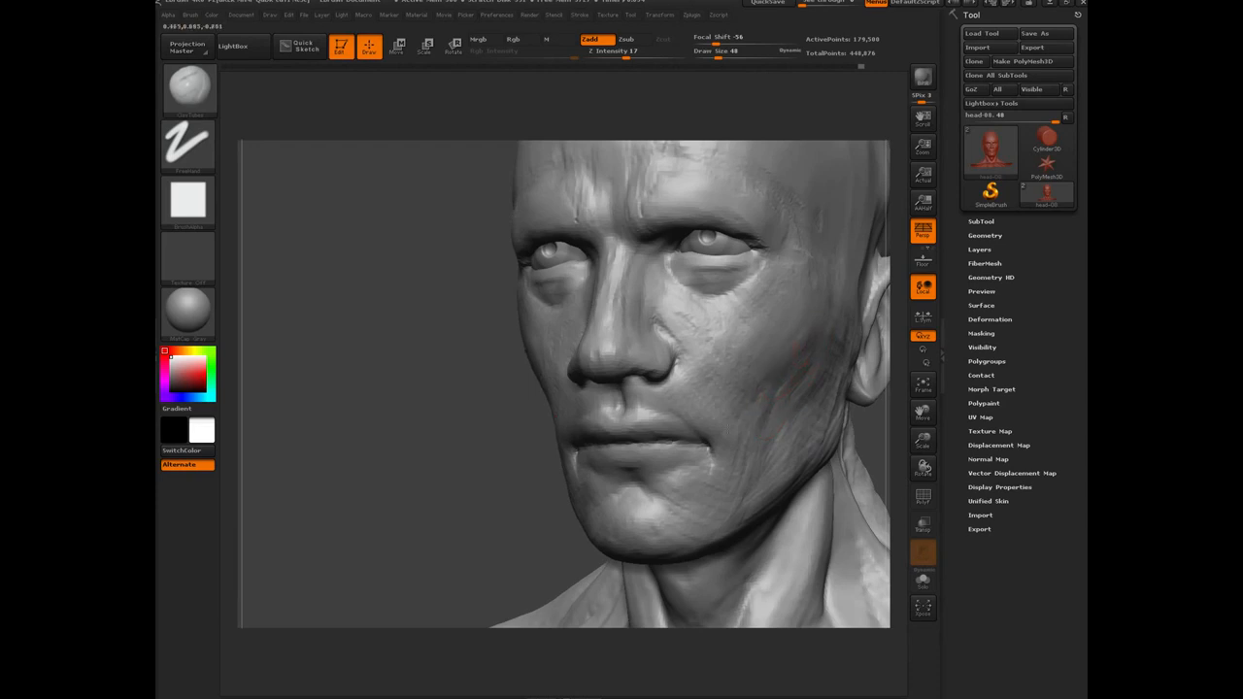
left_click_drag(418, 456, 806, 366)
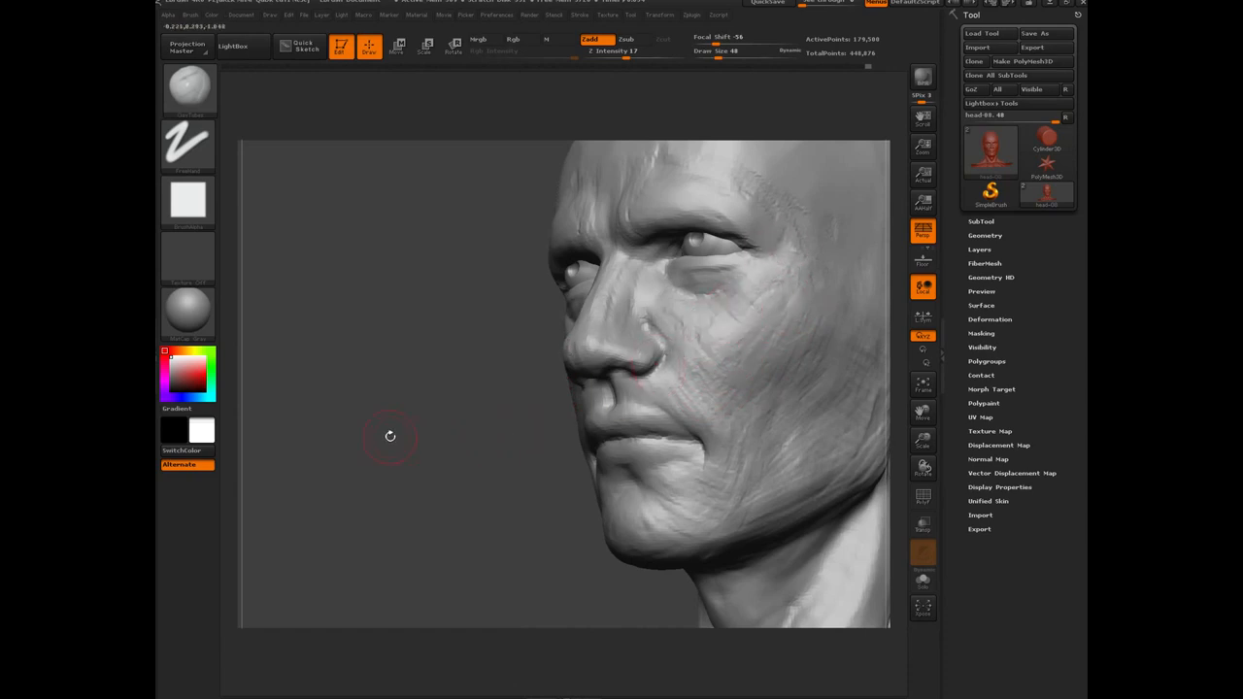
left_click_drag(390, 436, 575, 340)
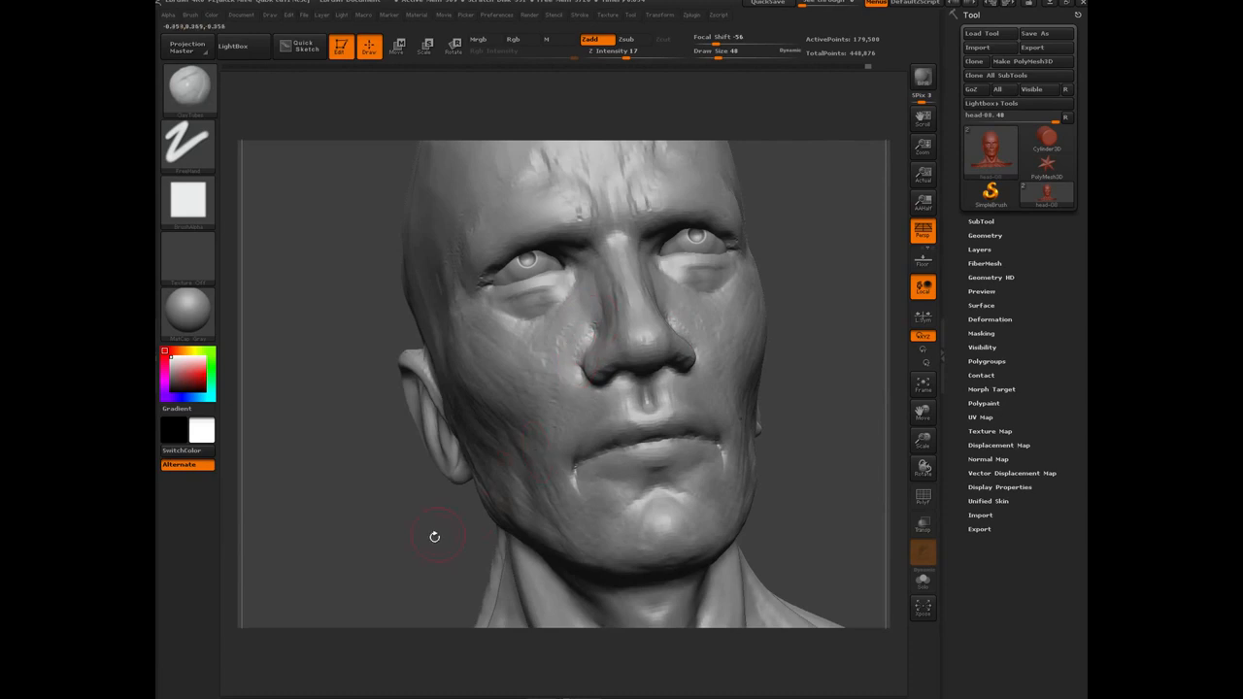
left_click_drag(421, 543, 505, 530)
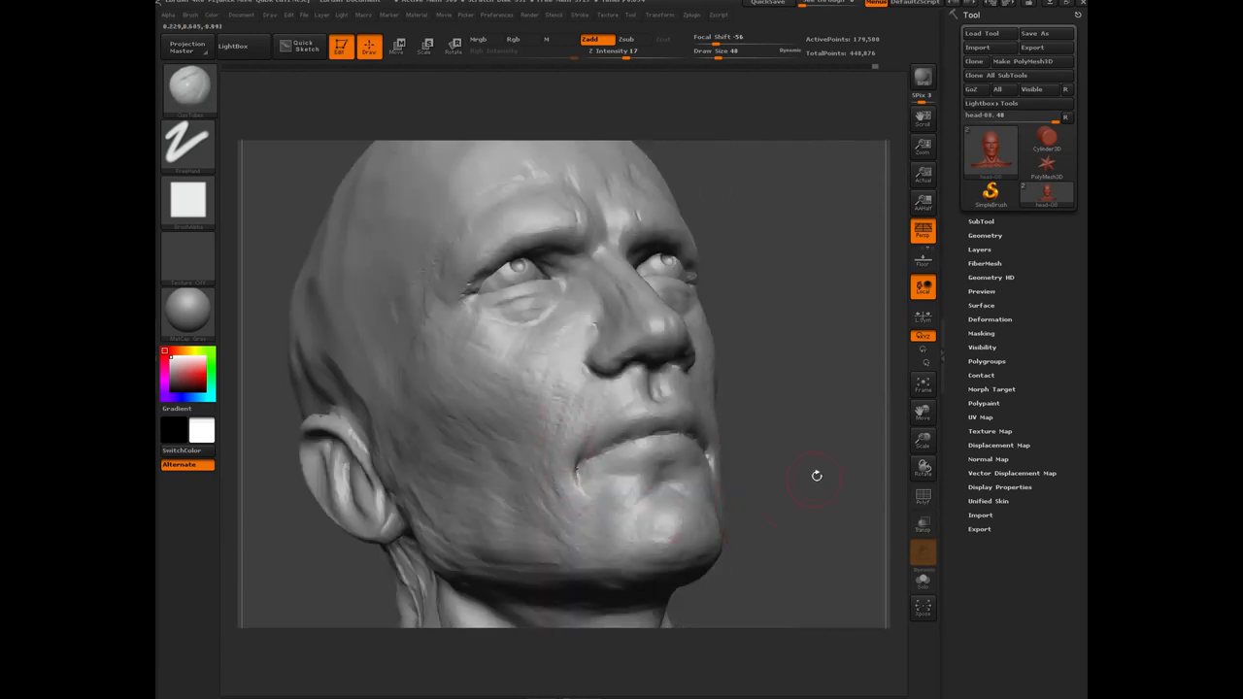
Refine the forehead, nose bridge and outer cheek forms with light ClayTubes strokes in front and three-quarter views.
mouse_move(822, 454)
left_mouse_down()
mouse_move(384, 478)
mouse_move(402, 424)
mouse_move(396, 480)
left_mouse_up()
left_click_drag(396, 479, 433, 462)
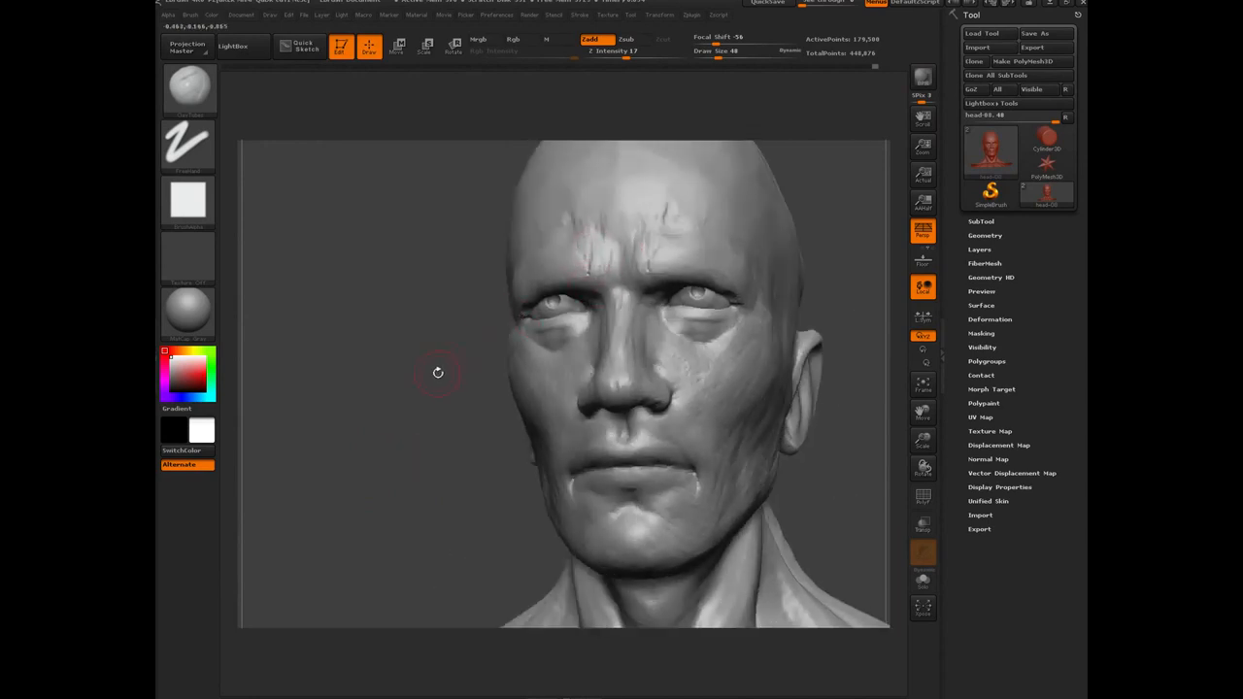
left_click_drag(418, 349, 588, 287)
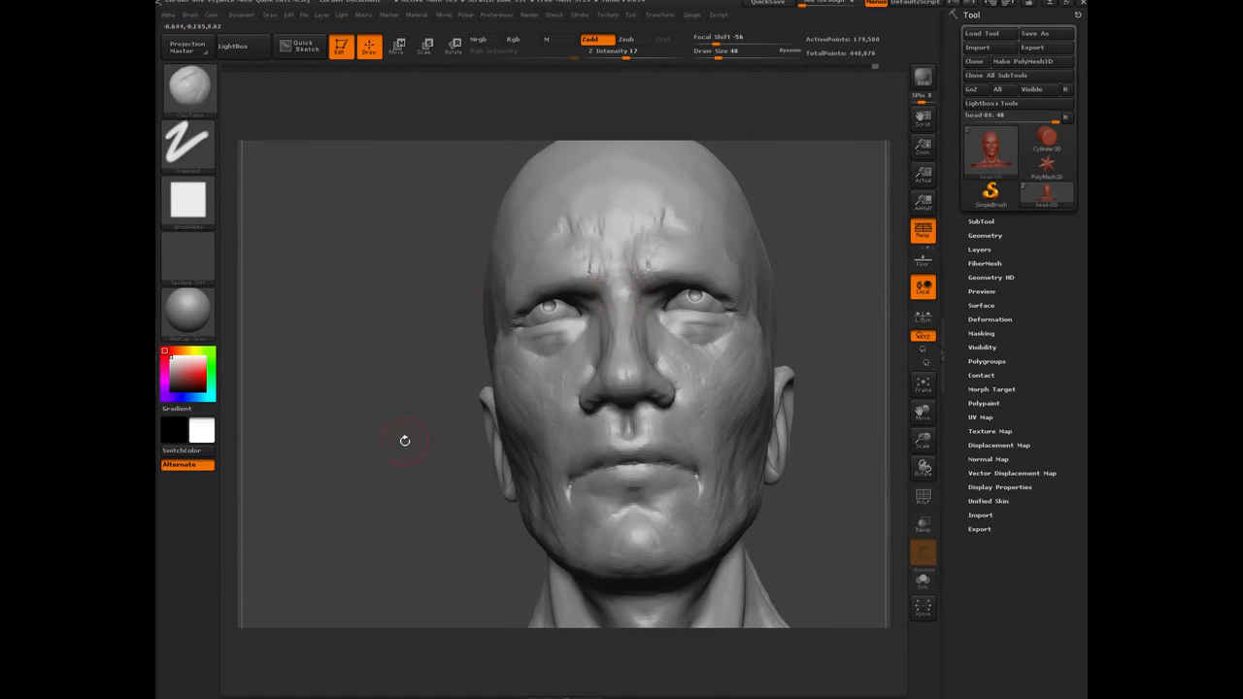
left_click_drag(405, 440, 569, 333)
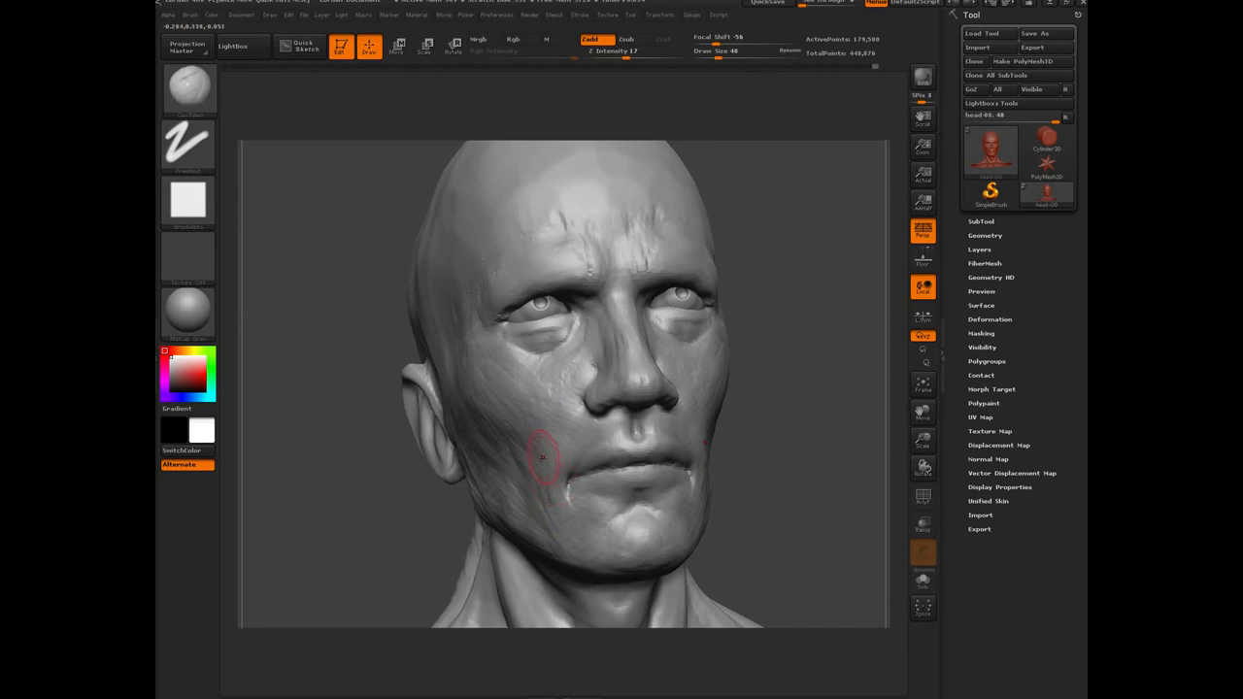
mouse_move(417, 547)
left_mouse_down()
mouse_move(441, 502)
mouse_move(522, 447)
left_mouse_up()
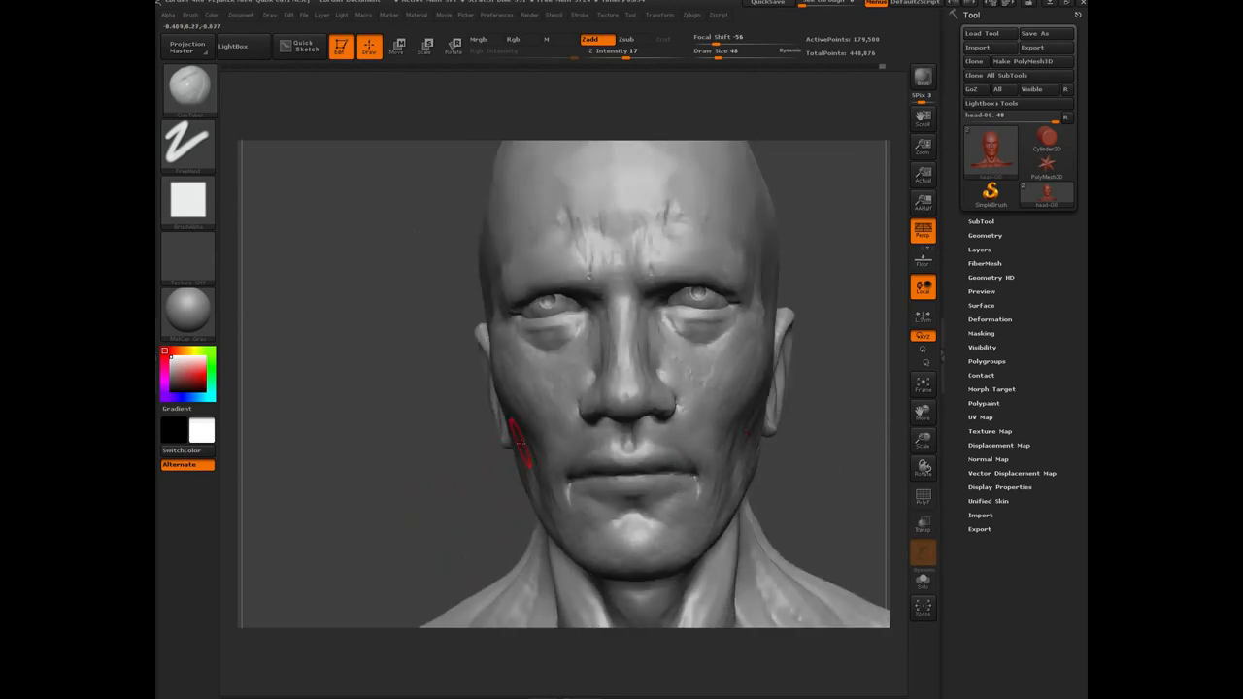
Carve the nasolabial fold from the nostril wing toward the mouth corner using Dam_Standard at draw size 28.
key("b")
key("d")
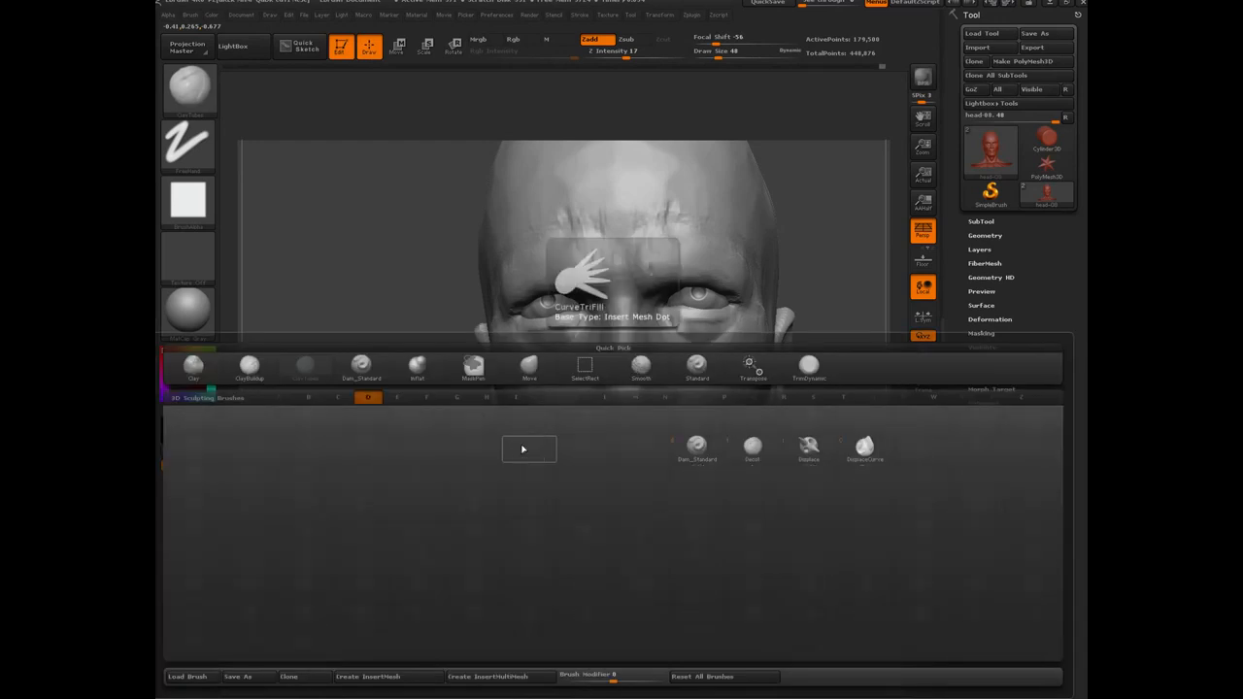
key("s")
left_click_drag(423, 470, 486, 491)
key("bracketleft")
key("bracketleft")
left_click_drag(580, 399, 549, 449)
left_click_drag(416, 507, 490, 509)
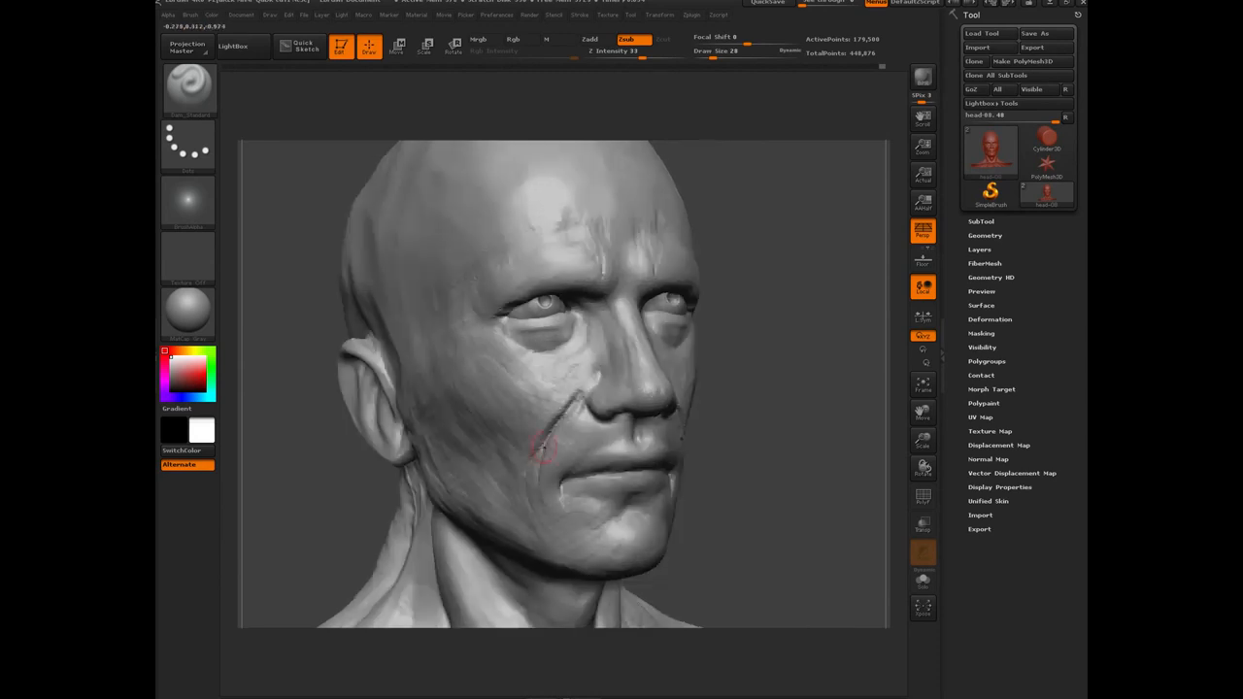
Smooth the carved nasolabial fold beside the mouth and quick-save the project.
mouse_move(566, 418)
left_mouse_down("shift")
mouse_move(577, 397)
mouse_move(540, 472)
mouse_move(566, 417)
left_mouse_up("shift")
left_click_drag(333, 508, 319, 502, "shift")
key("f")
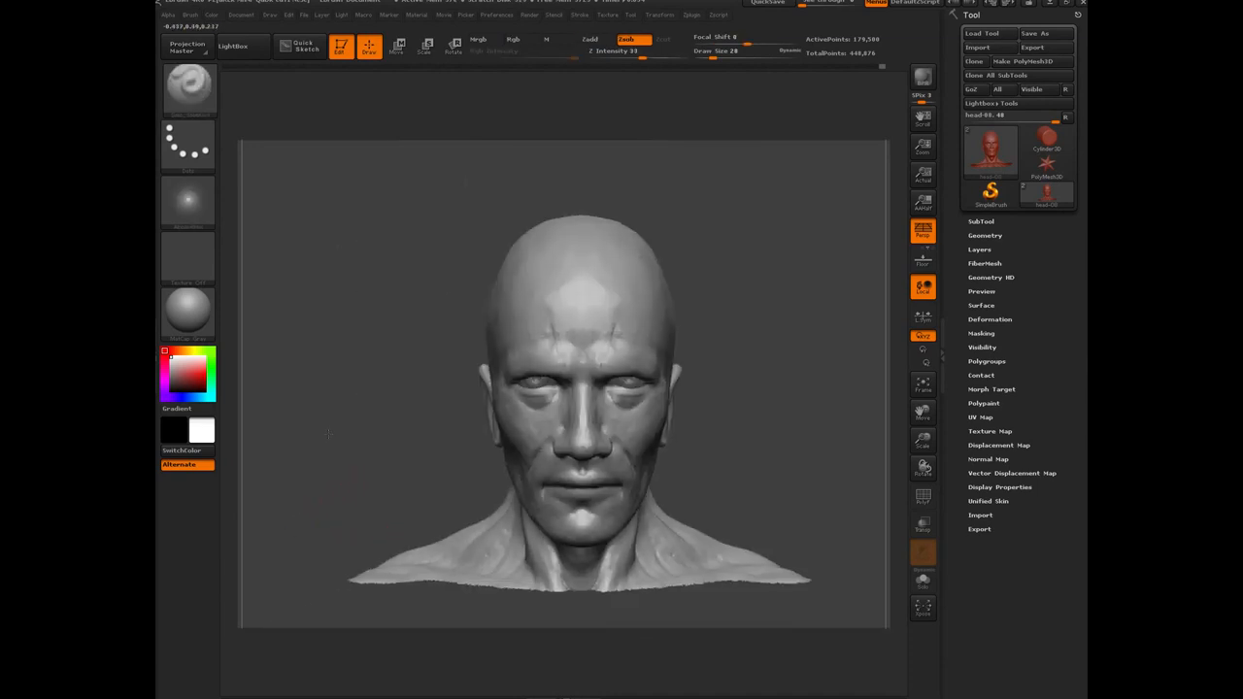
left_click_drag(413, 457, 371, 408)
key("9")
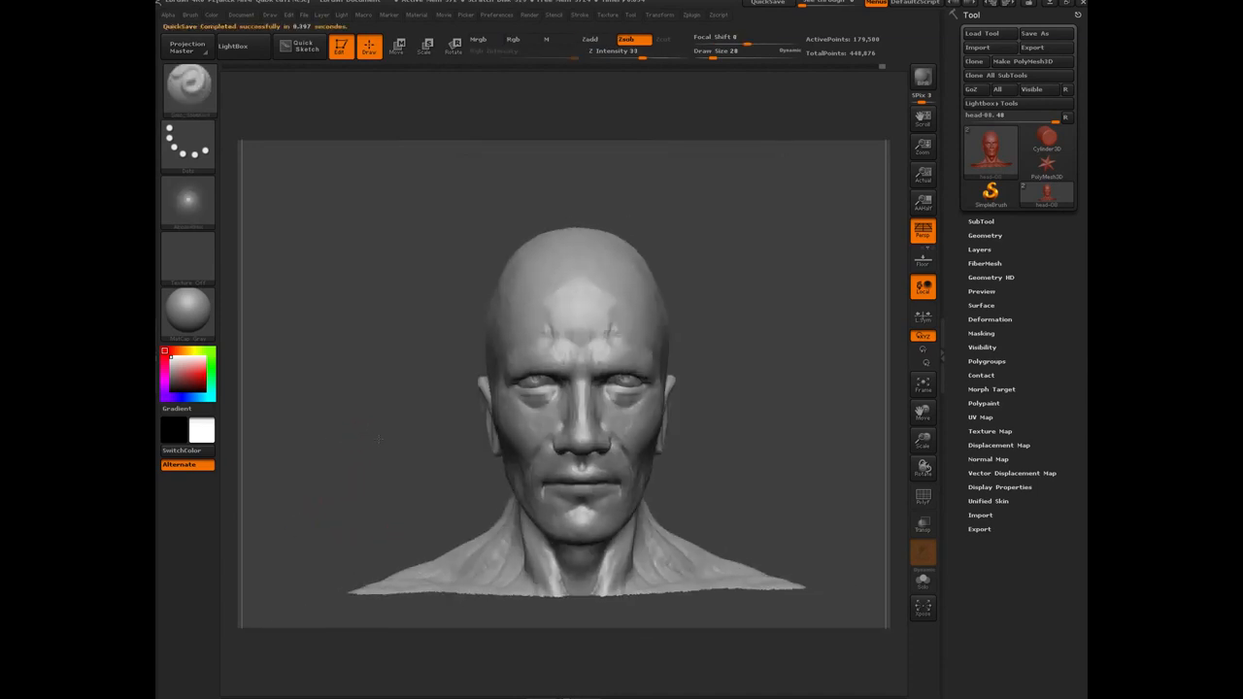
Unhide the shoulders and chest and remesh the complete bust with DynaMesh.
left_click_drag(361, 289, 374, 379, "ctrl")
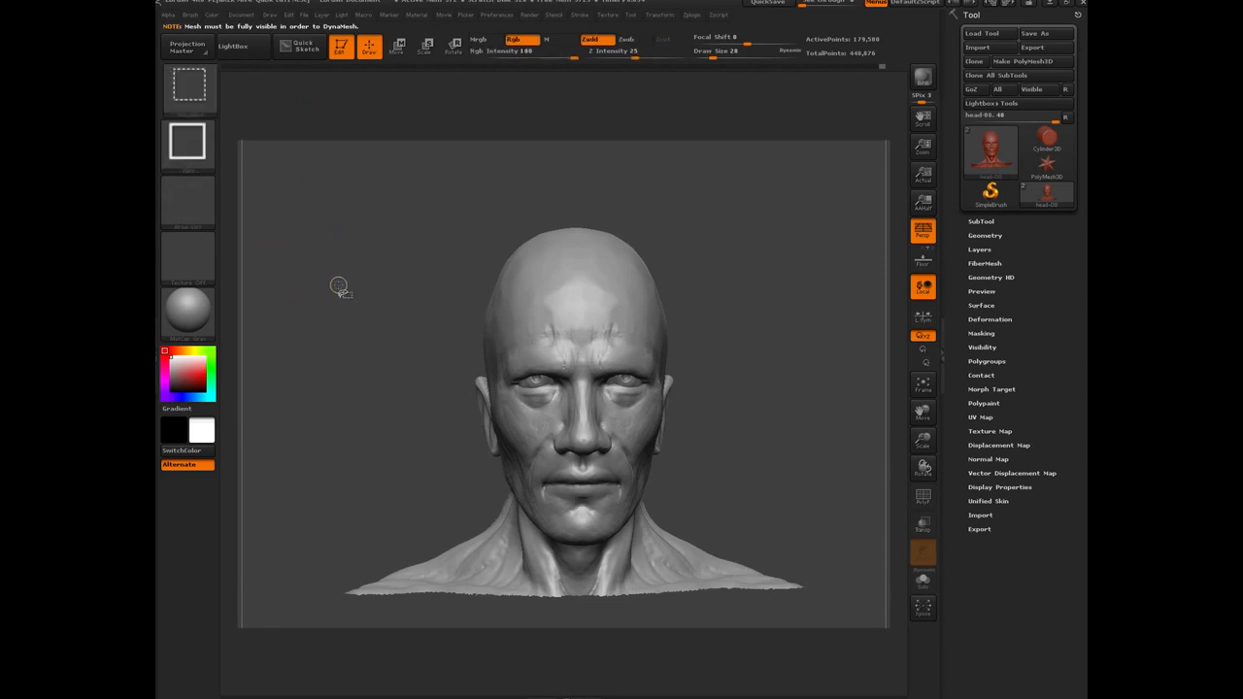
left_click(334, 332, "ctrl+shift")
mouse_move(364, 400)
left_mouse_down()
mouse_move(393, 316)
mouse_move(380, 410)
left_mouse_up()
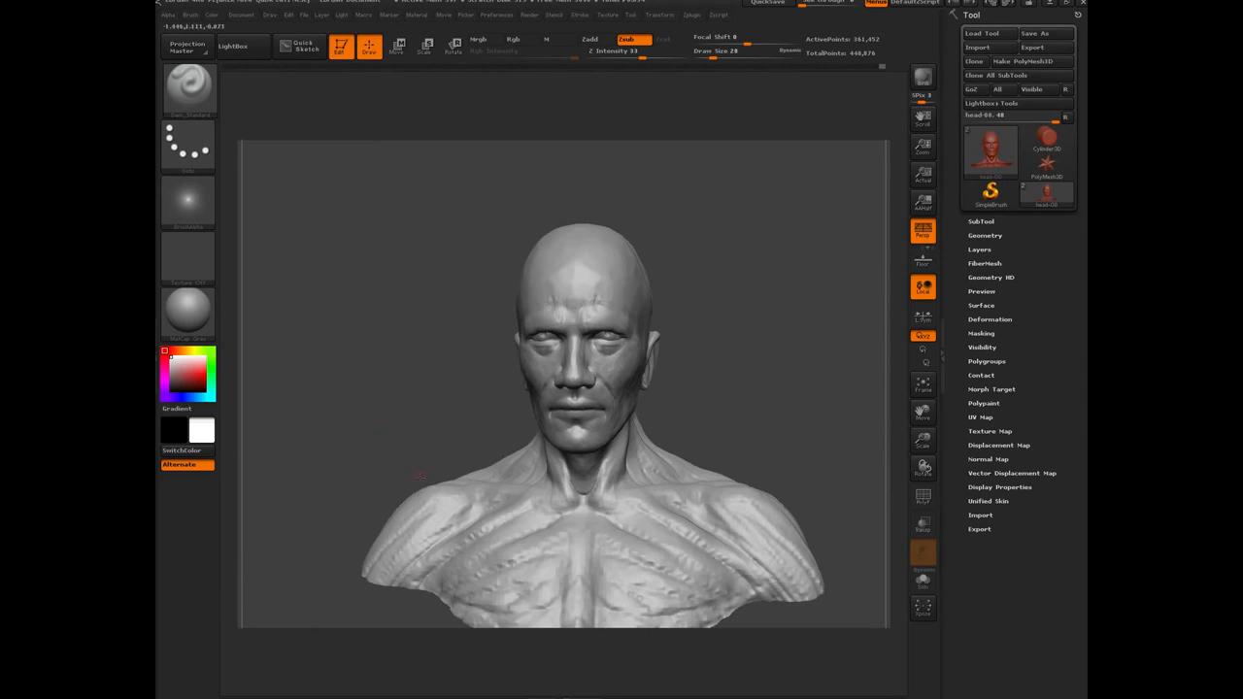
mouse_move(347, 254)
left_mouse_down("ctrl")
mouse_move(403, 376)
mouse_move(476, 388)
mouse_move(457, 359)
mouse_move(371, 399)
left_mouse_up("ctrl")
key("shift")
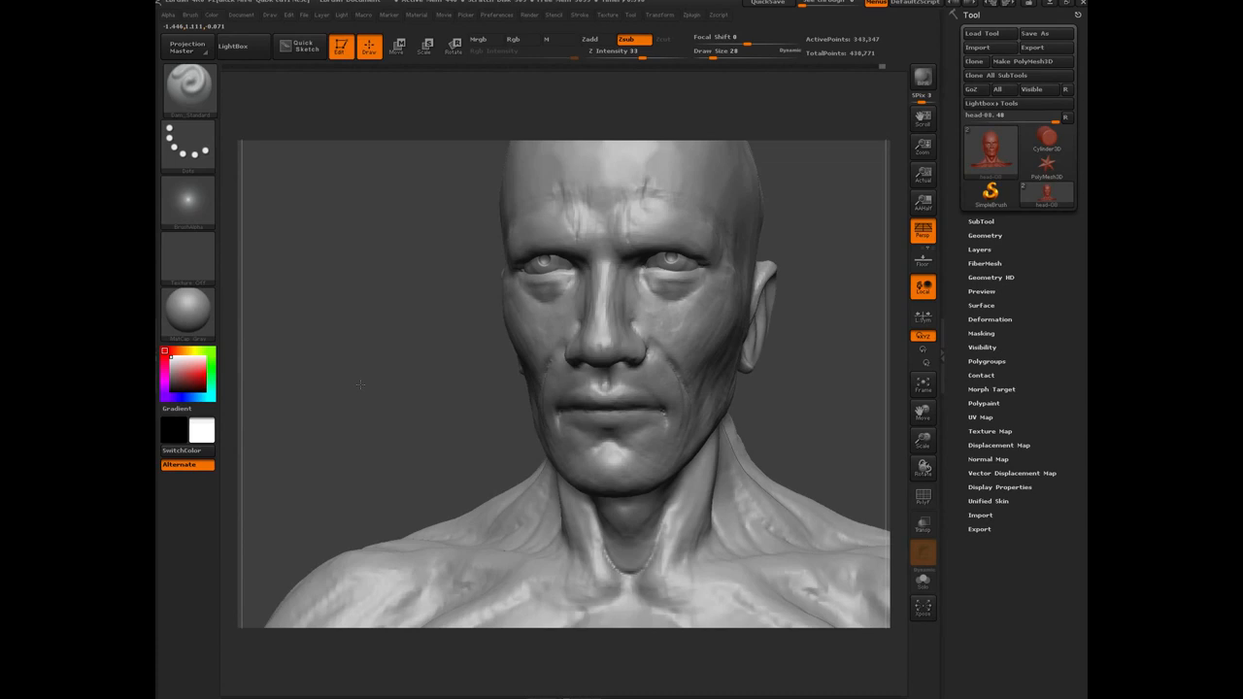
Sharpen the nasolabial crease beside the nose with the Pinch brush, adjusting its draw size to 52.
left_click_drag(533, 439, 392, 427)
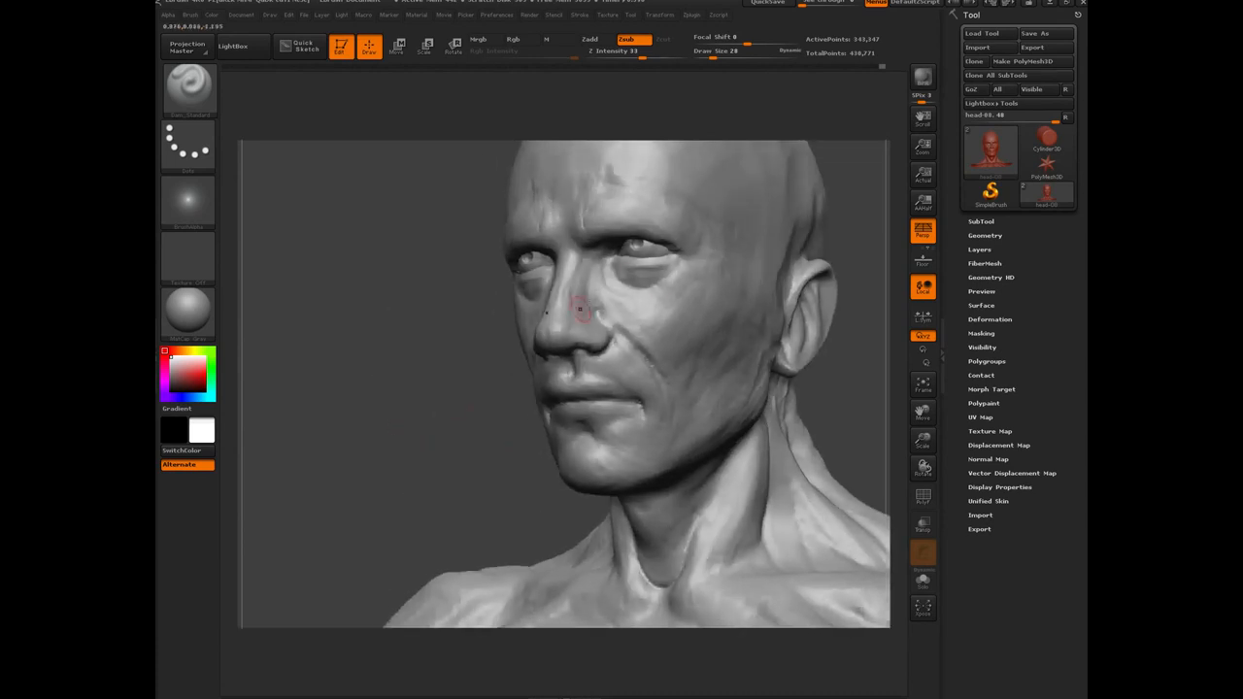
key("b")
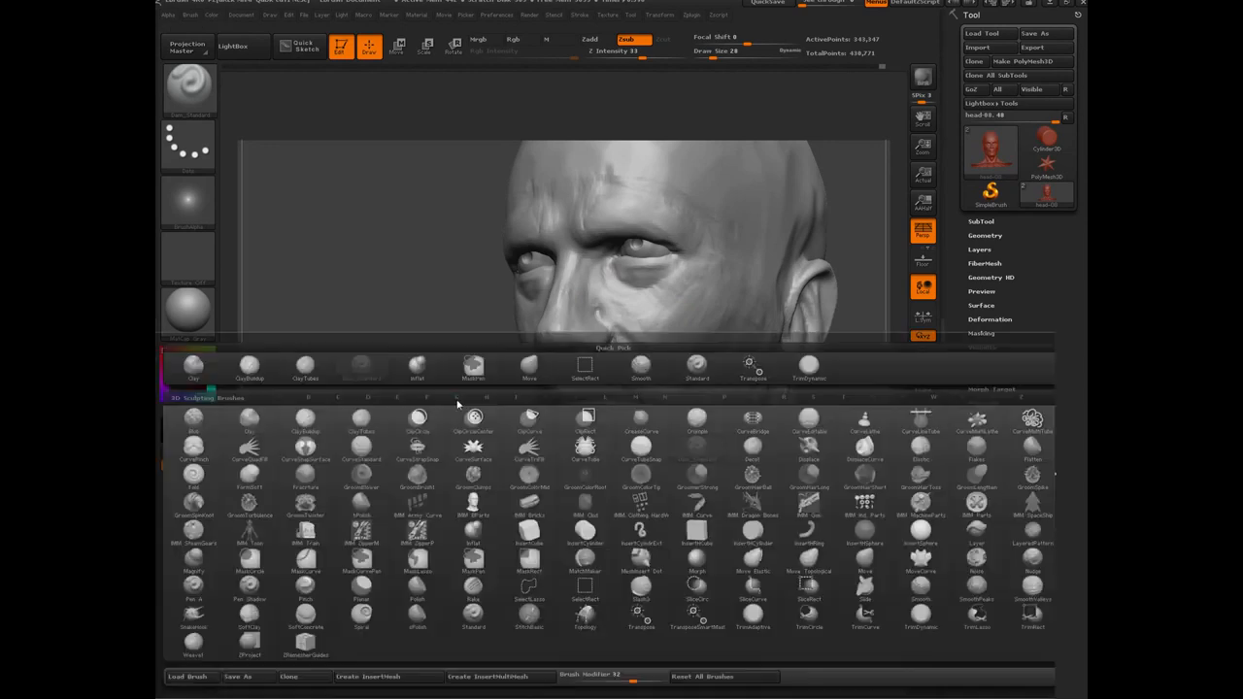
key("p")
key("i")
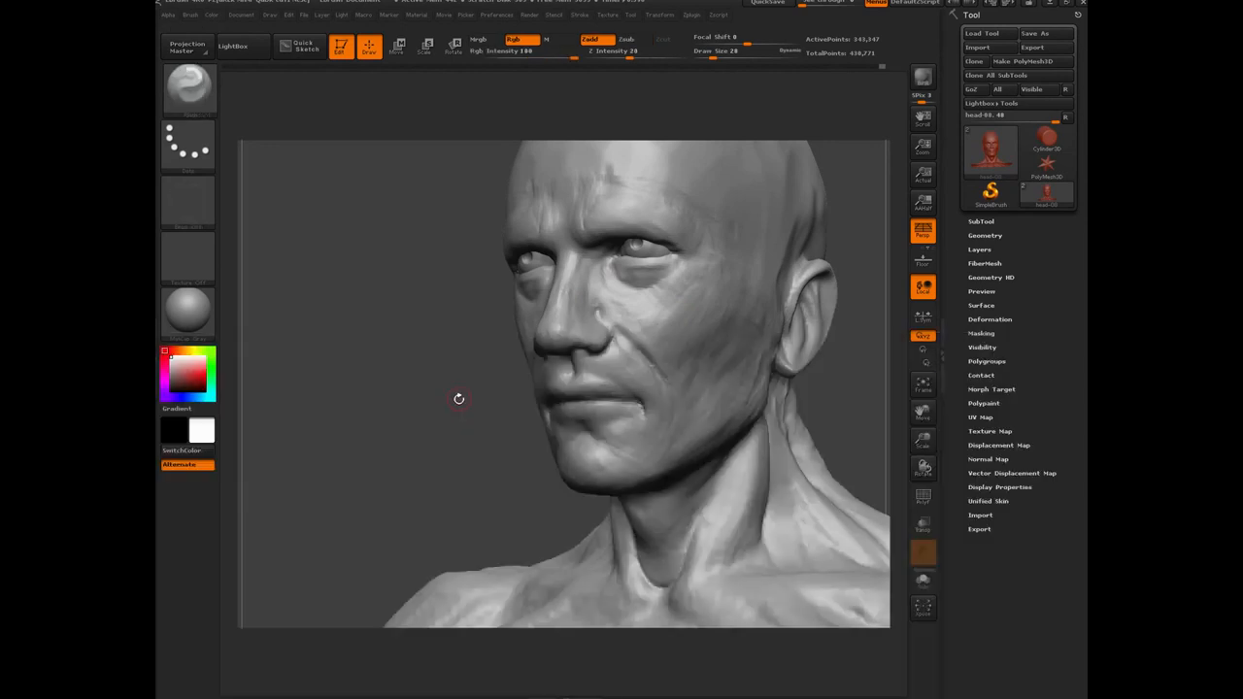
left_click_drag(626, 337, 627, 344)
key("bracketleft")
key("bracketleft")
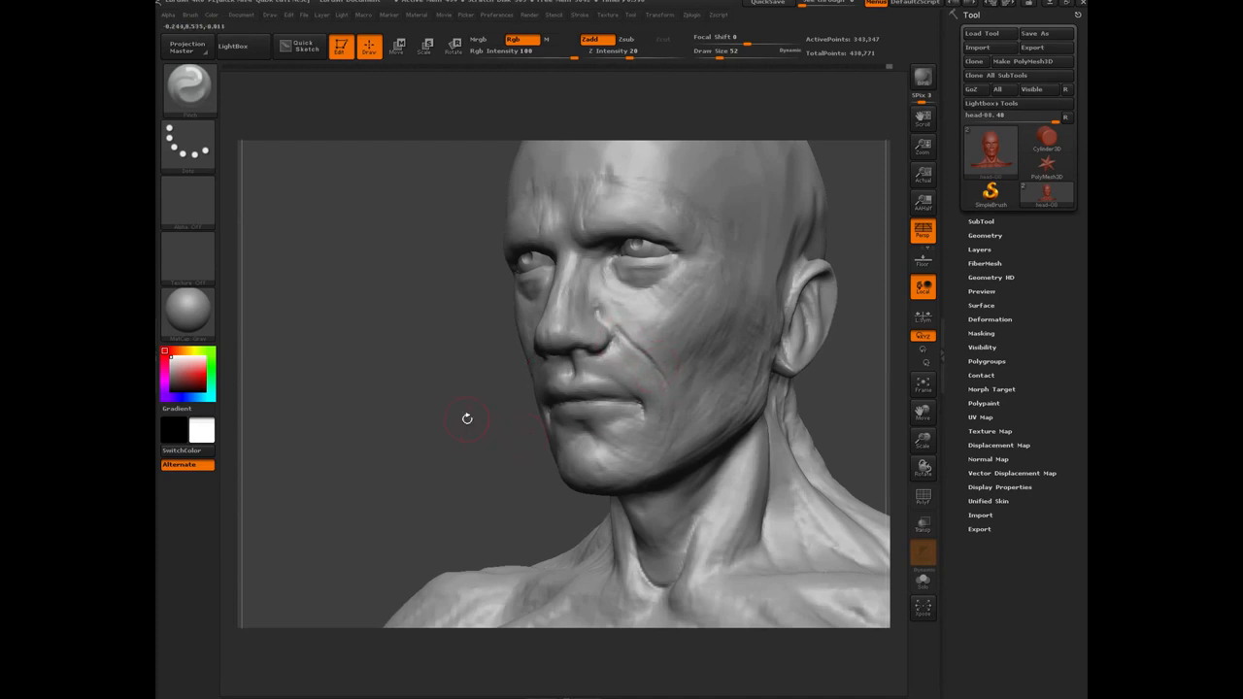
Examine the nasolabial folds, cheeks and jaw from the front, both three-quarter sides and below.
left_click_drag(467, 417, 602, 416)
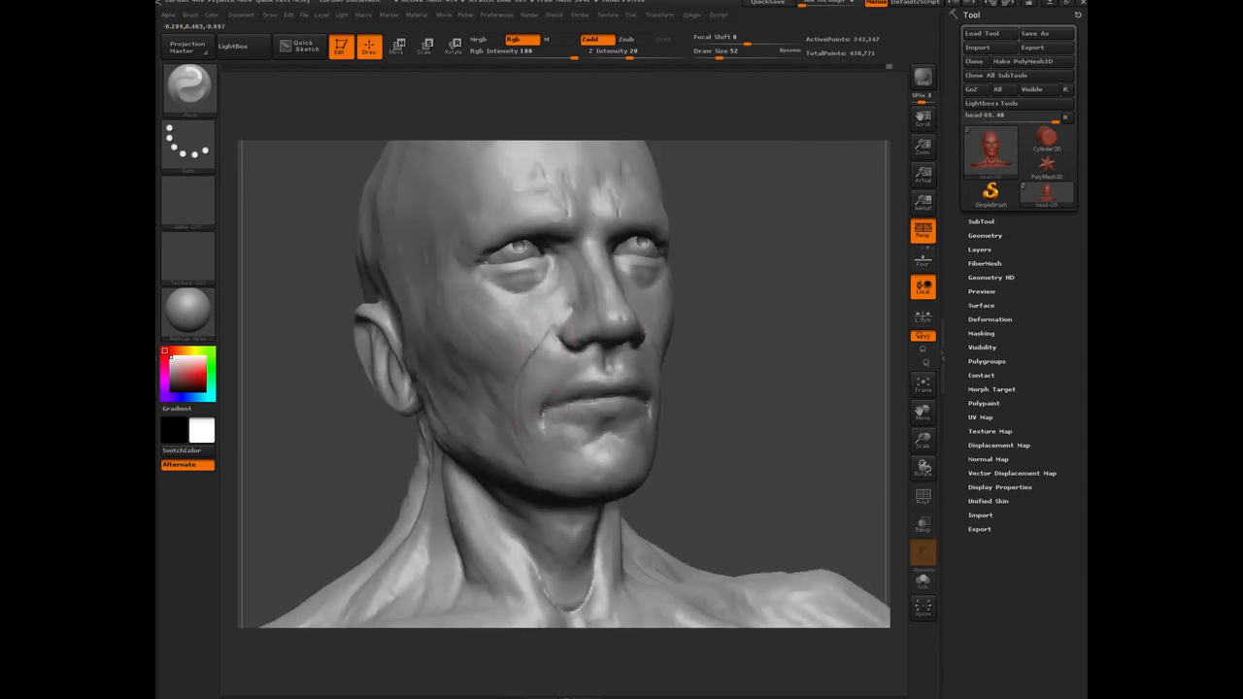
left_click_drag(764, 418, 704, 419)
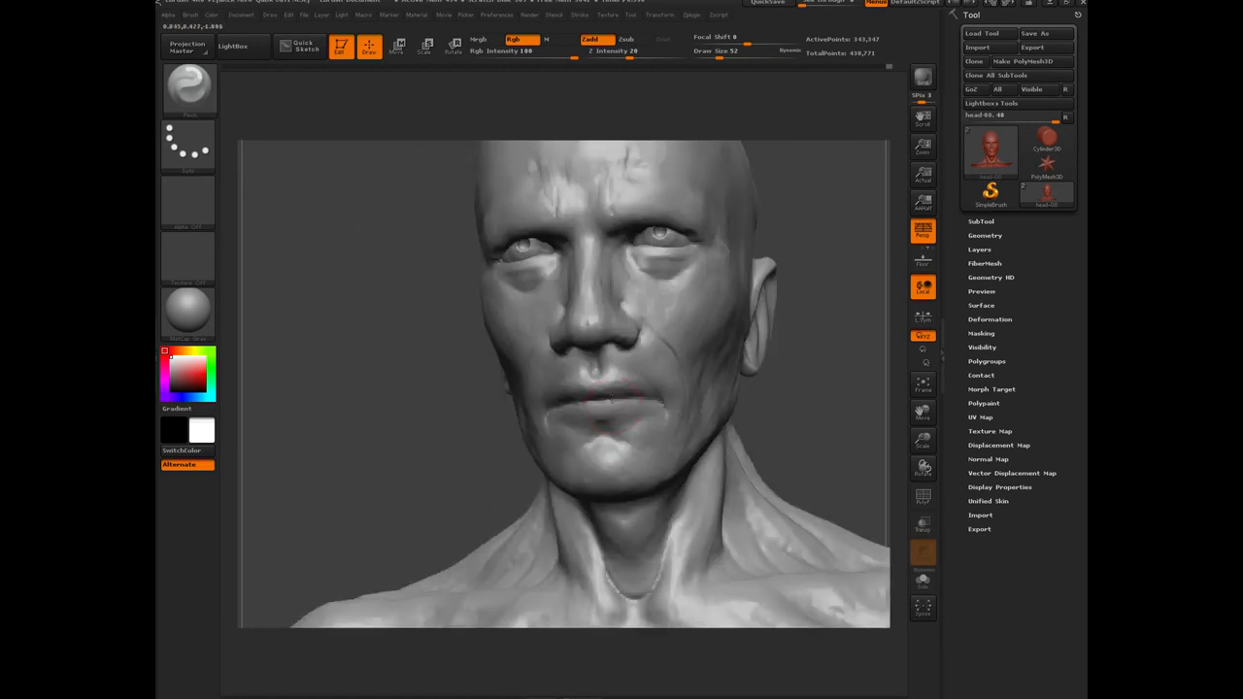
left_click_drag(433, 450, 523, 331)
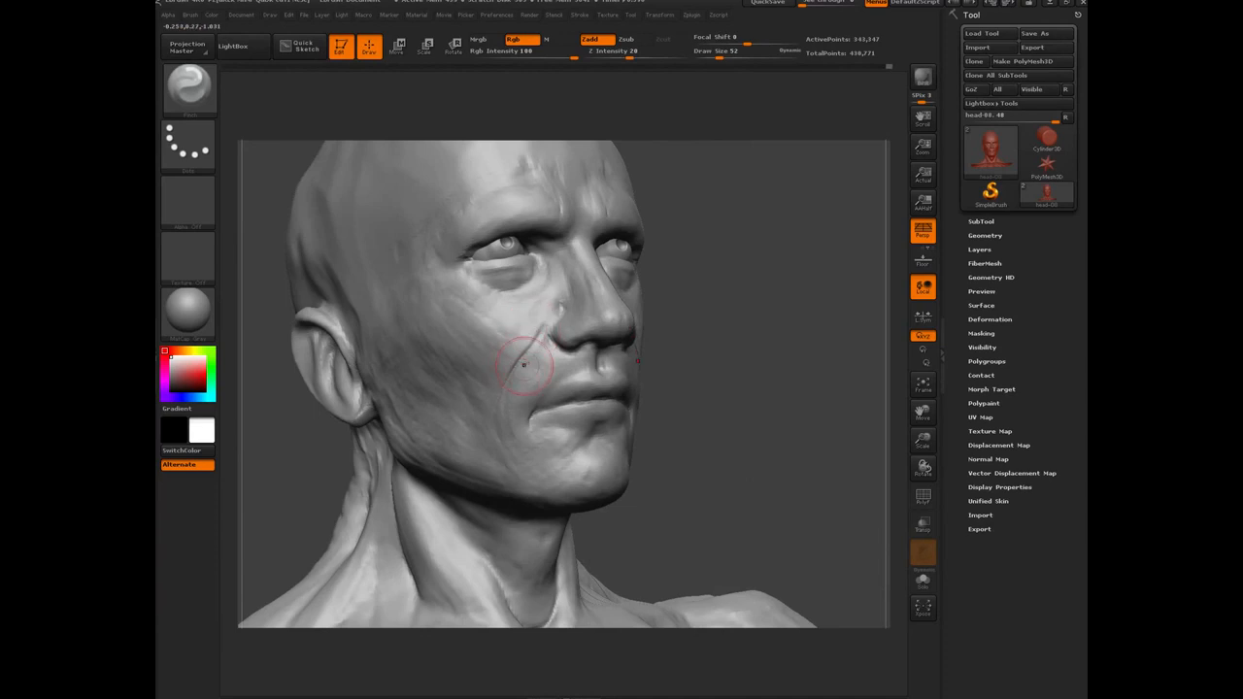
left_click_drag(719, 430, 377, 373)
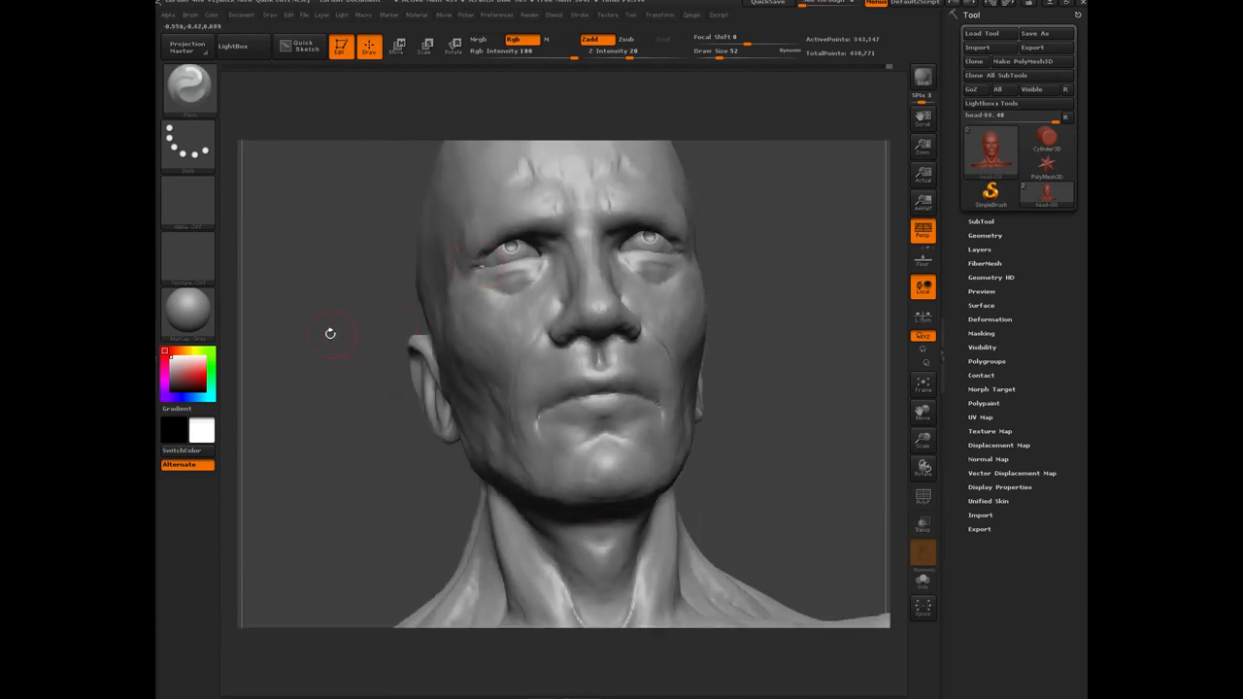
left_click_drag(330, 333, 485, 258)
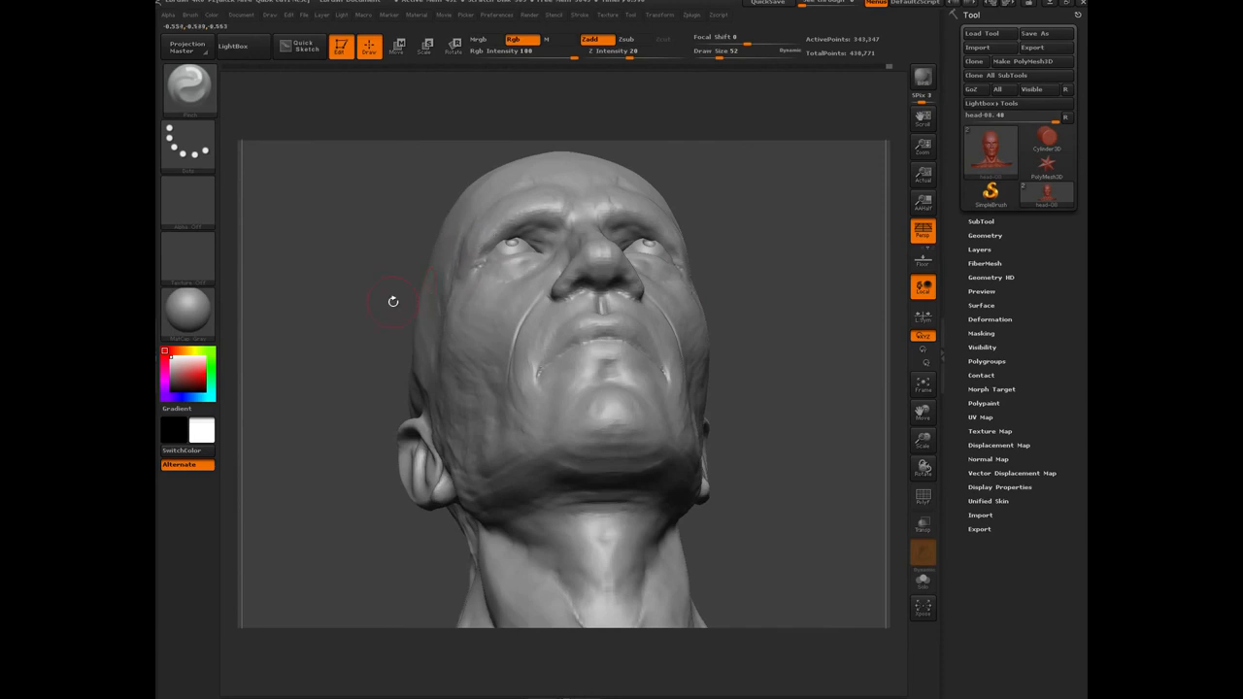
left_click_drag(363, 316, 529, 264)
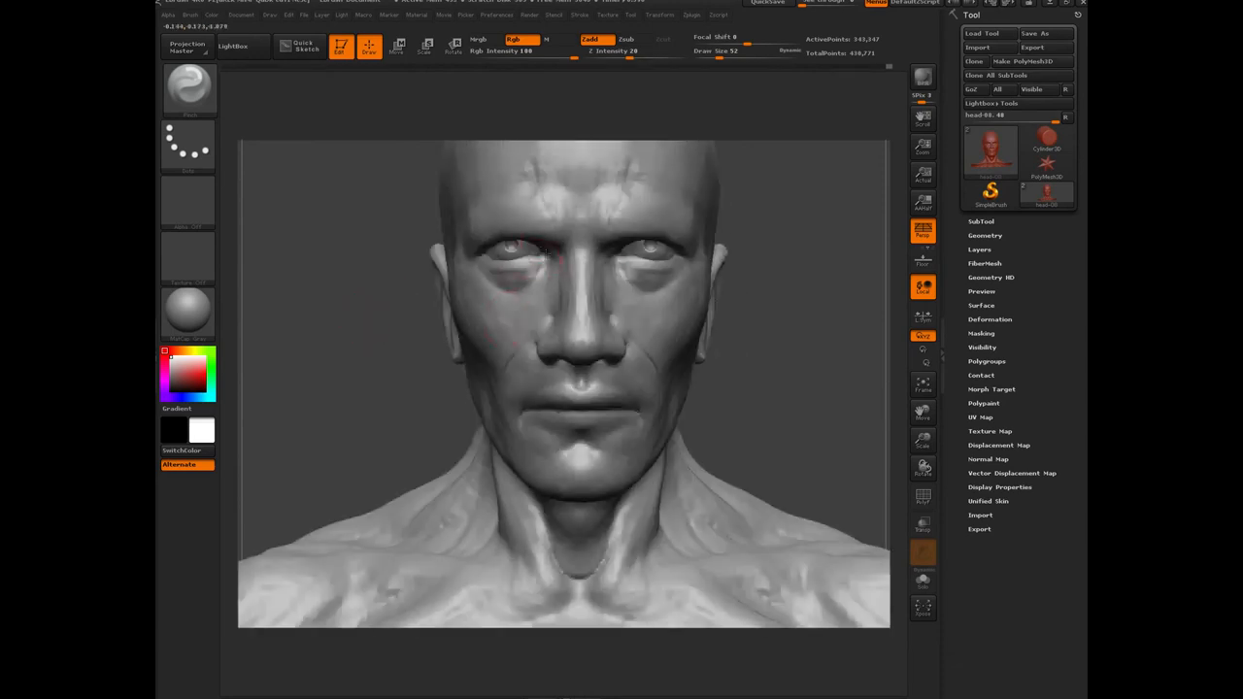
left_click_drag(415, 418, 515, 354)
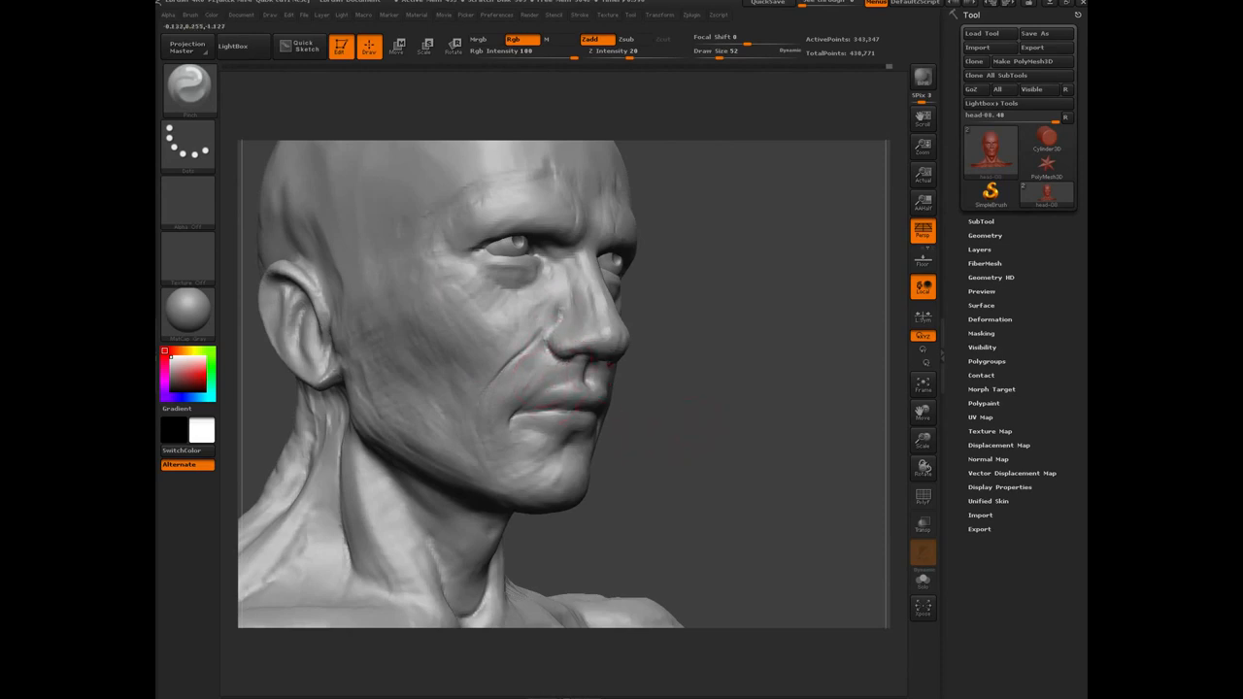
left_click_drag(692, 452, 647, 437)
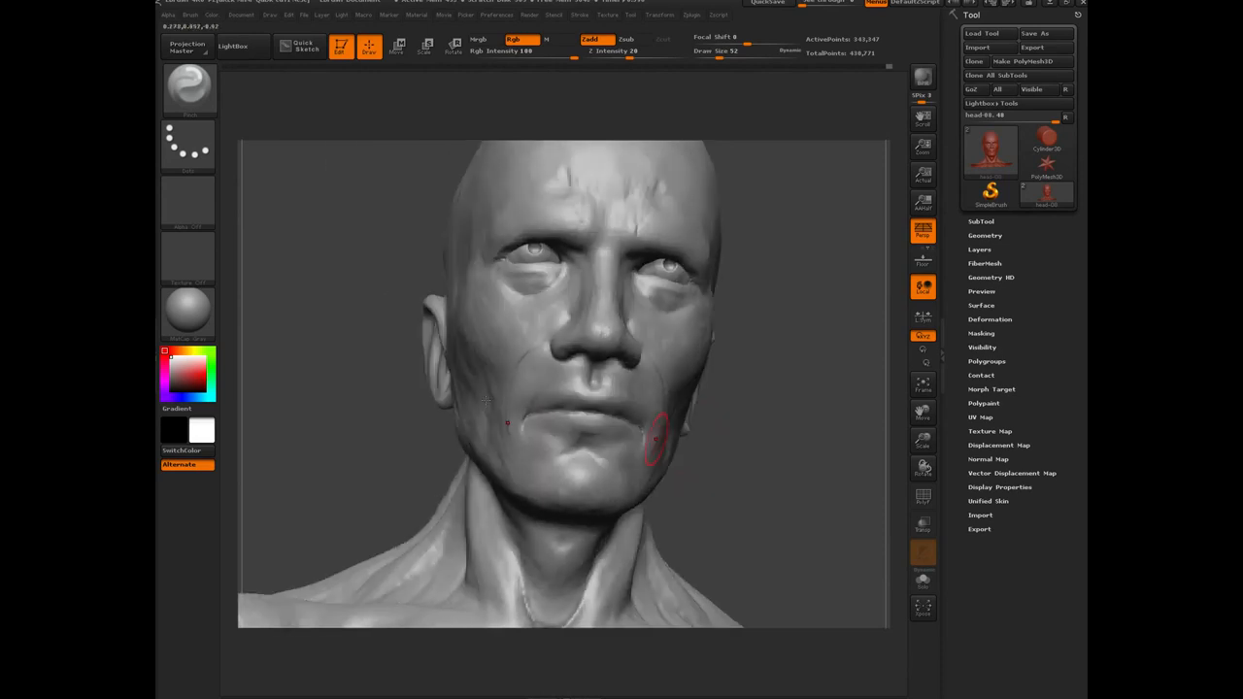
left_click_drag(377, 423, 313, 299)
left_click_drag(366, 355, 429, 419, "alt")
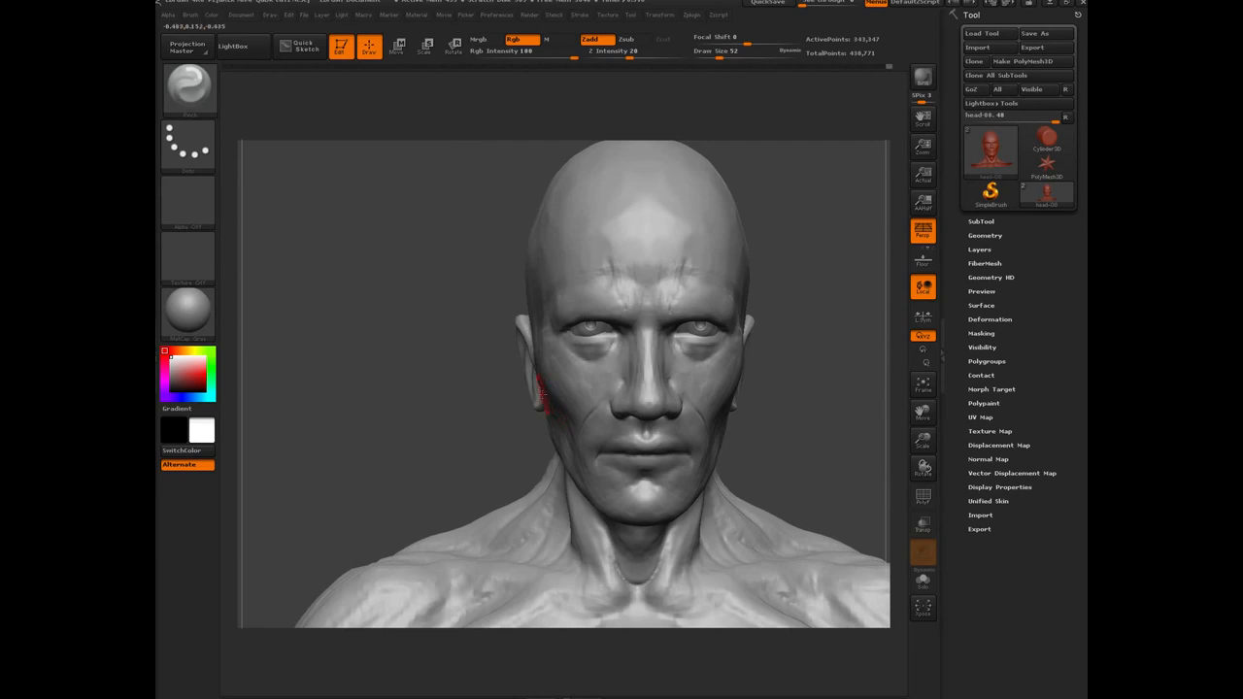
Carve two crossing cracks down one side of the forehead toward the brow with Dam_Standard.
key("b")
key("d")
key("s")
left_click_drag(428, 343, 480, 339)
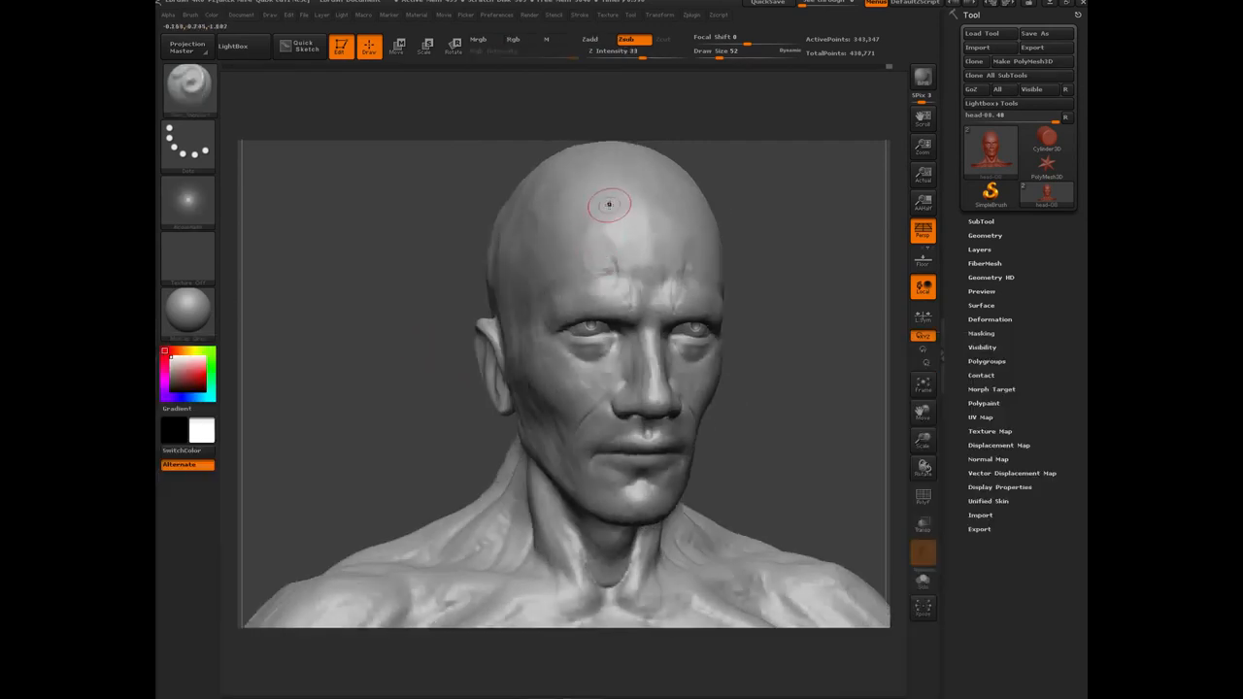
left_click_drag(639, 180, 577, 292)
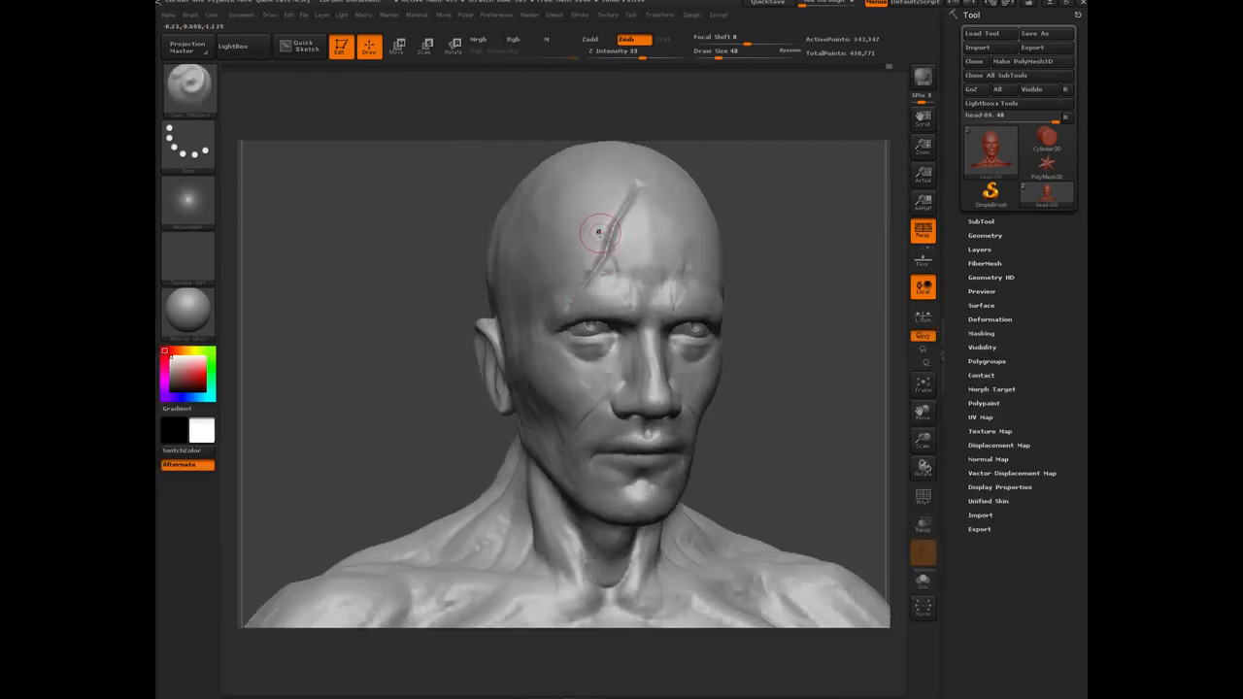
left_click_drag(584, 217, 629, 274)
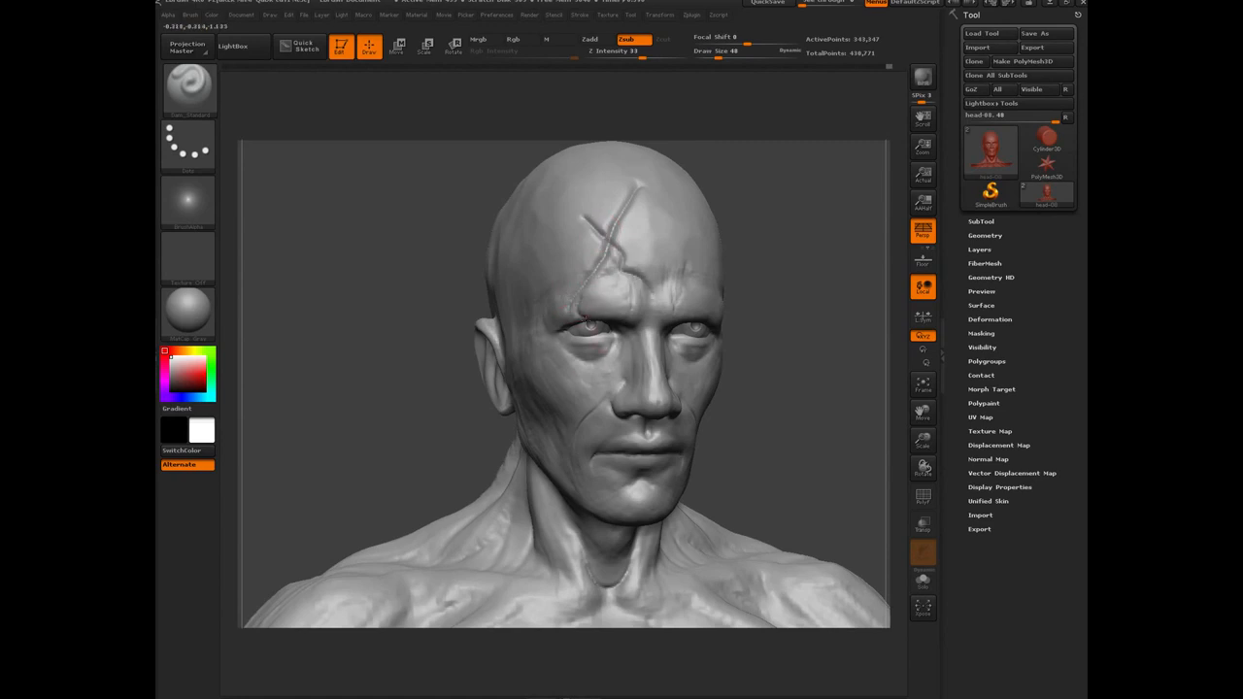
Carve a jagged, branching crack from below the eye across the cheek to the jaw, redoing the first attempt.
left_click_drag(583, 334, 596, 435)
left_click_drag(478, 340, 637, 497)
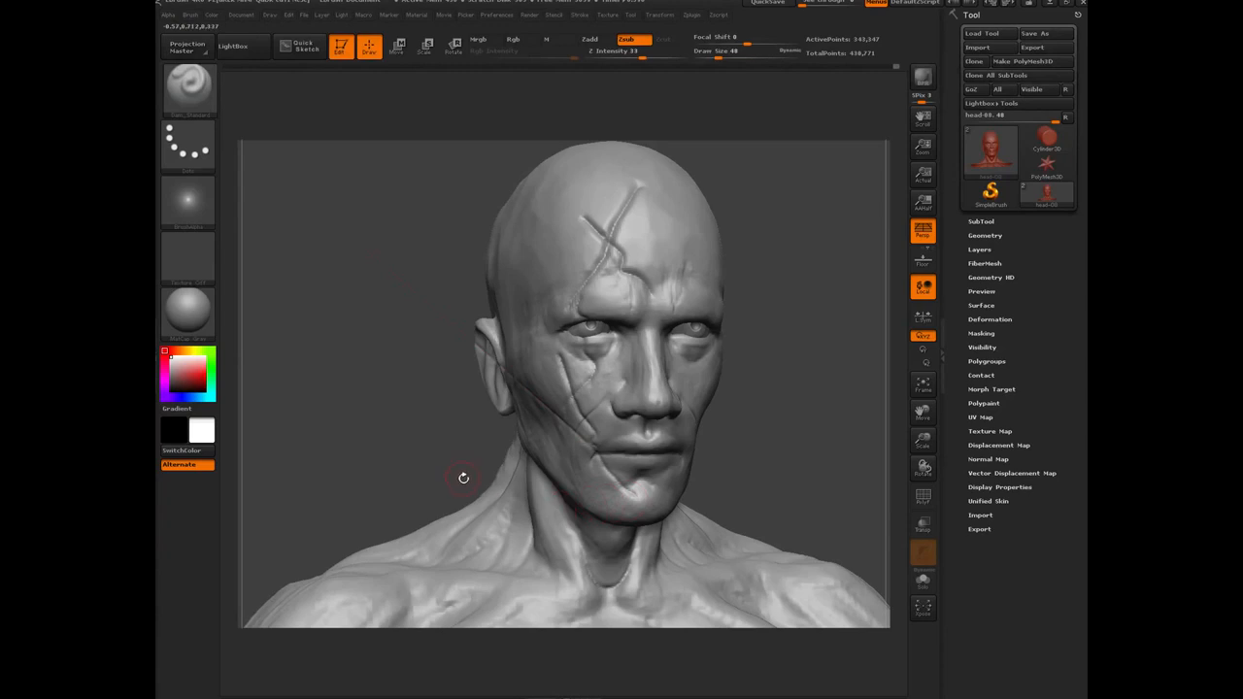
key("ctrl+z")
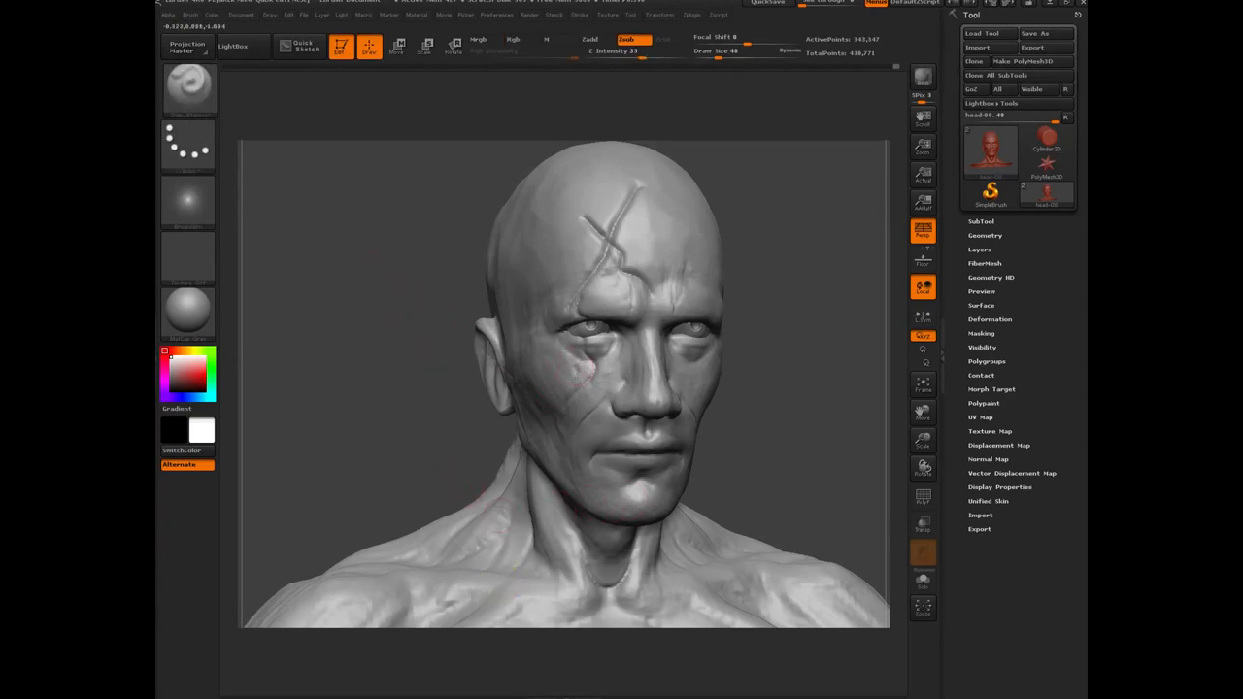
mouse_move(579, 373)
left_mouse_down()
mouse_move(583, 427)
mouse_move(614, 488)
left_mouse_up()
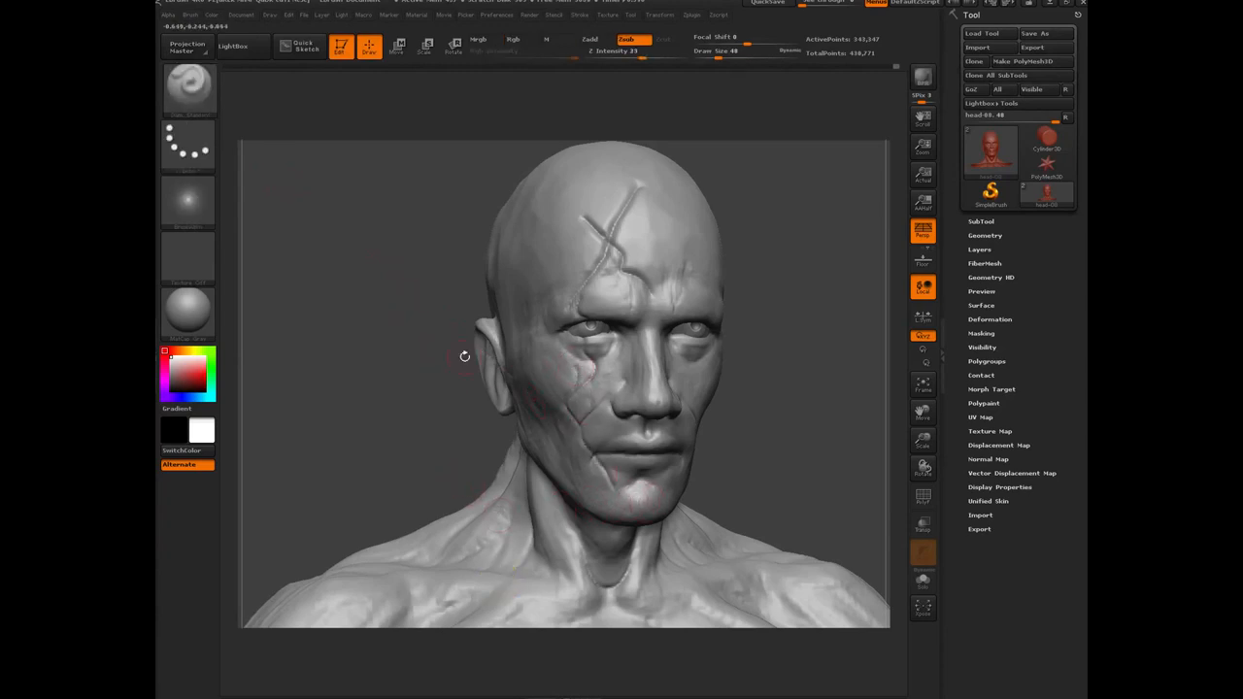
left_click_drag(394, 397, 435, 440)
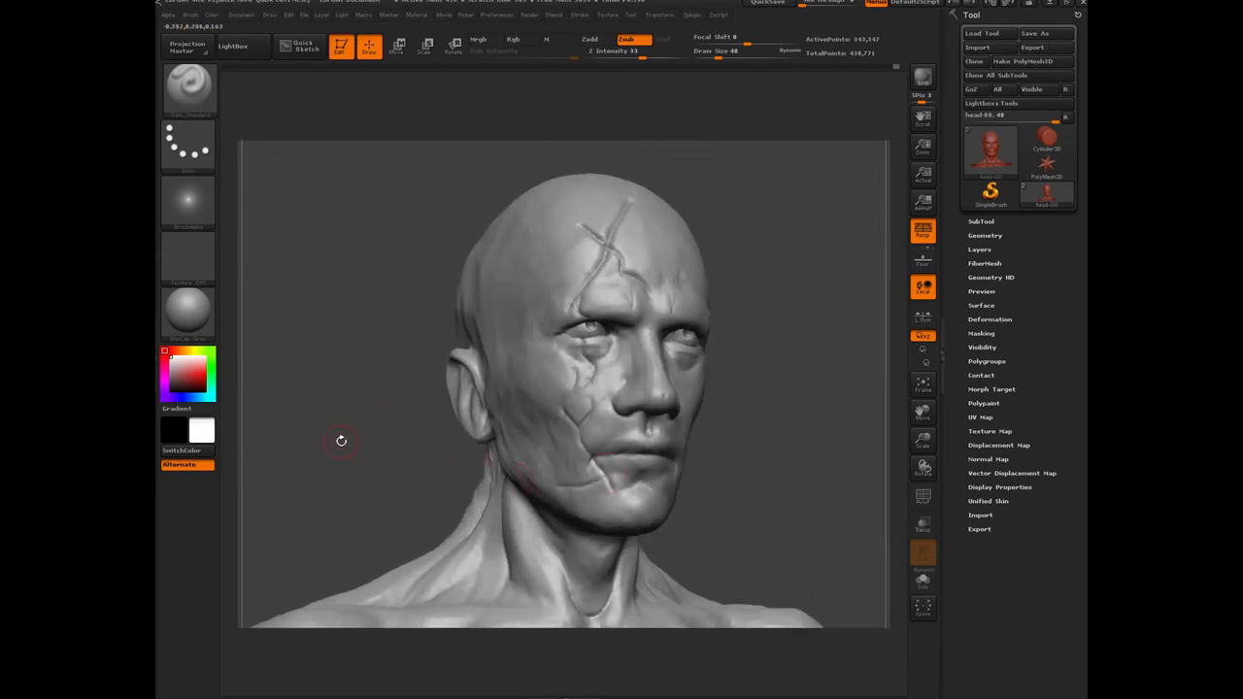
Tighten the forehead and cheek cracks into sharp creases with the Pinch brush, working from several angles.
left_click_drag(341, 441, 424, 448)
key("b")
key("p")
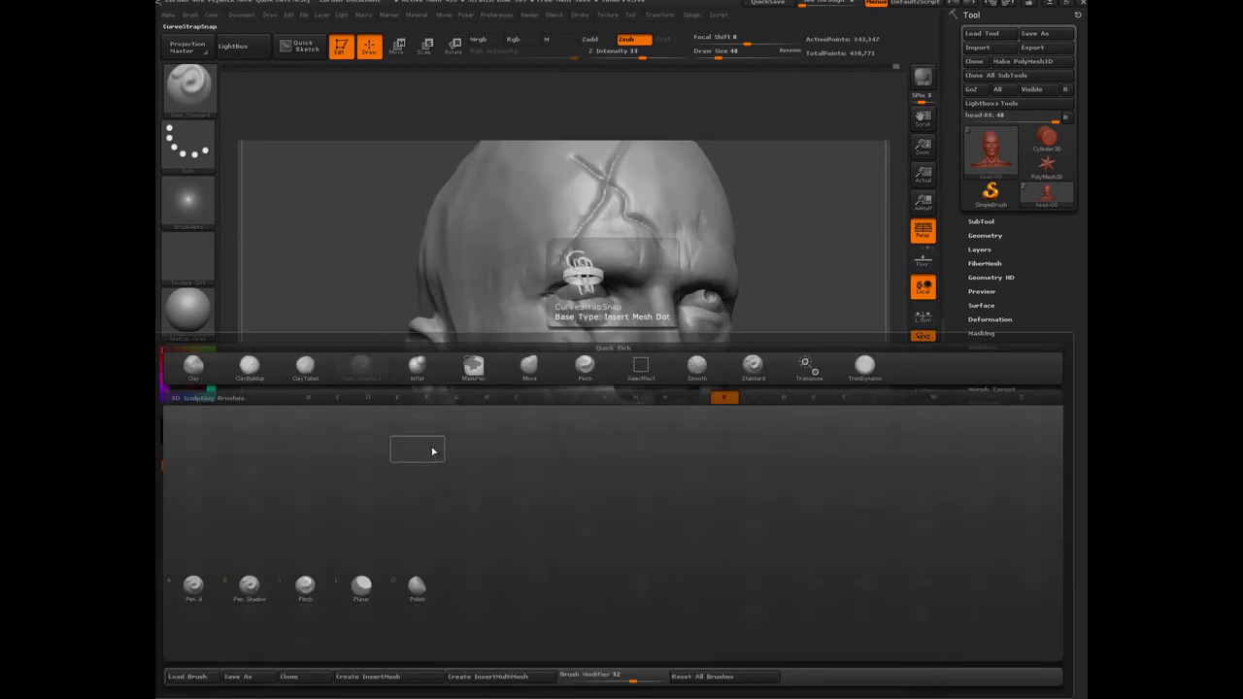
key("i")
left_click_drag(592, 200, 589, 215)
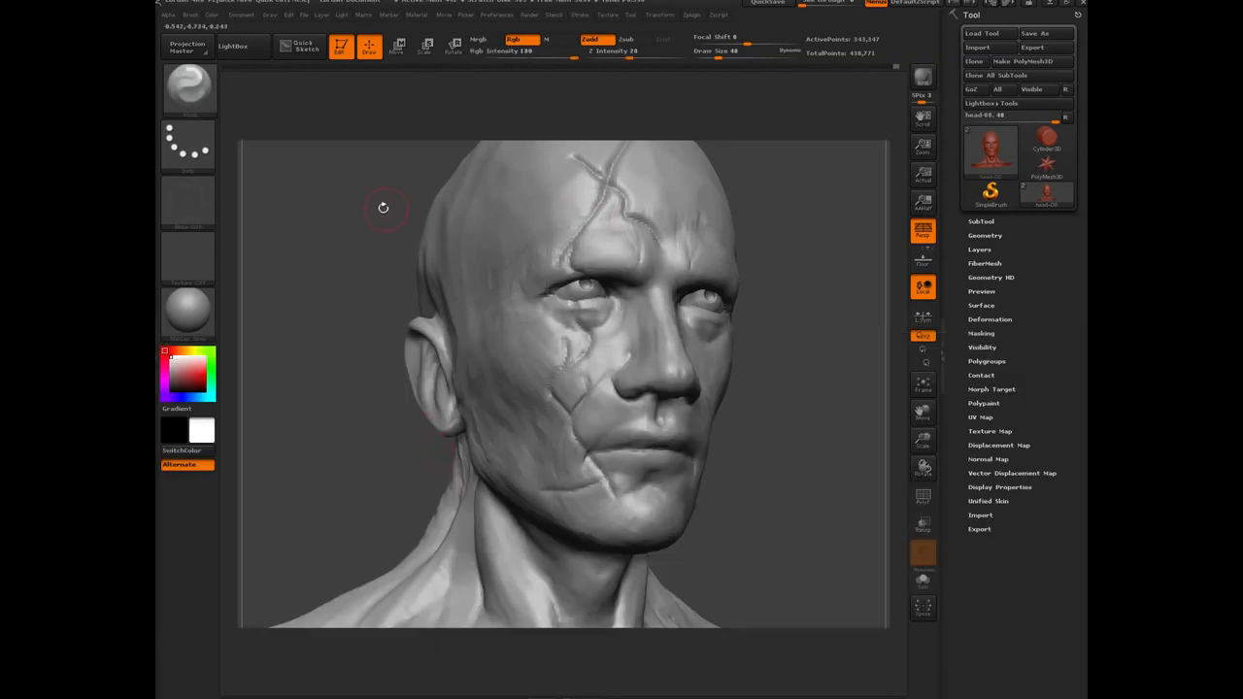
left_click_drag(384, 207, 456, 209)
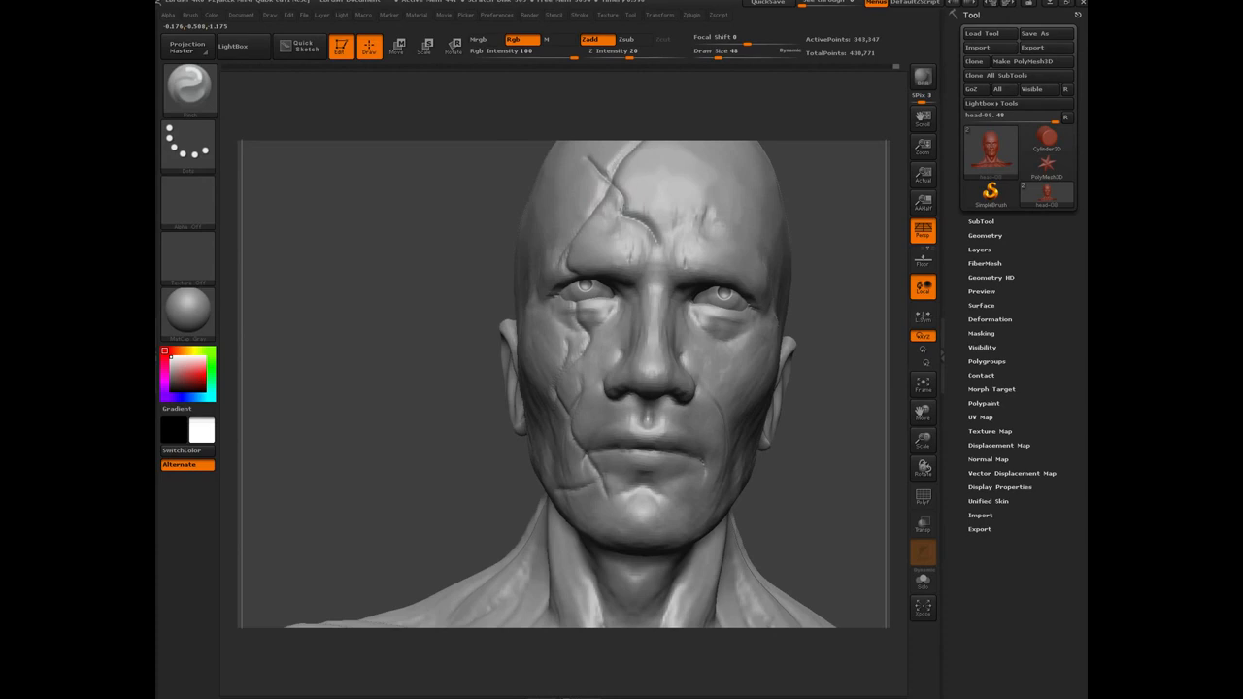
left_click_drag(625, 211, 653, 233)
left_click_drag(374, 335, 453, 303)
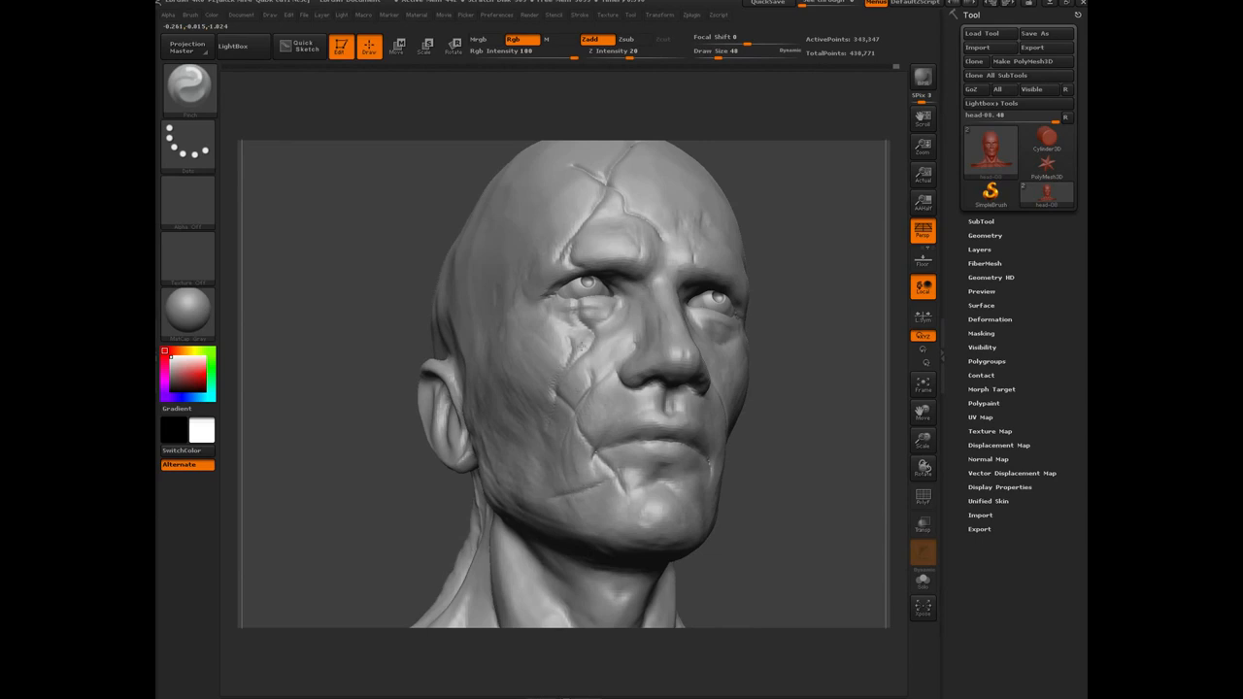
left_click_drag(577, 222, 569, 233)
left_click_drag(379, 257, 449, 433)
Swell the skin along the edges of the cheek, mouth-corner and forehead cracks with the Inflat brush.
key("b")
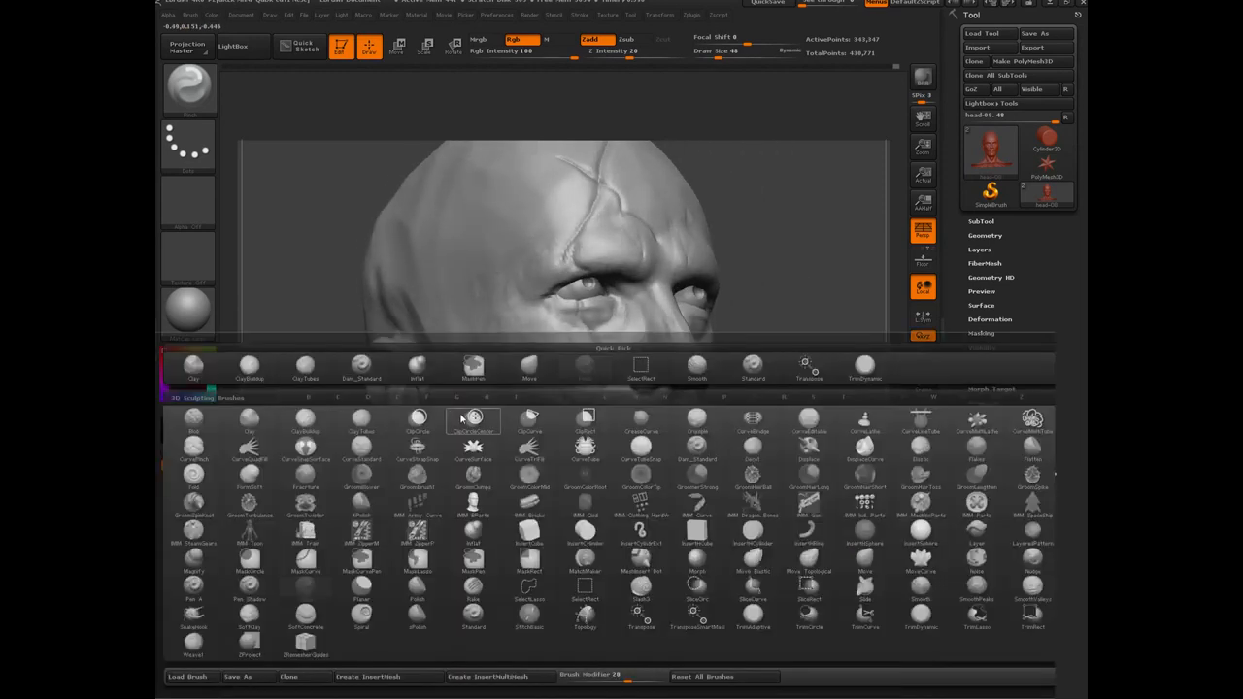
left_click(542, 363)
mouse_move(589, 396)
left_mouse_down()
mouse_move(589, 433)
mouse_move(576, 383)
left_mouse_up()
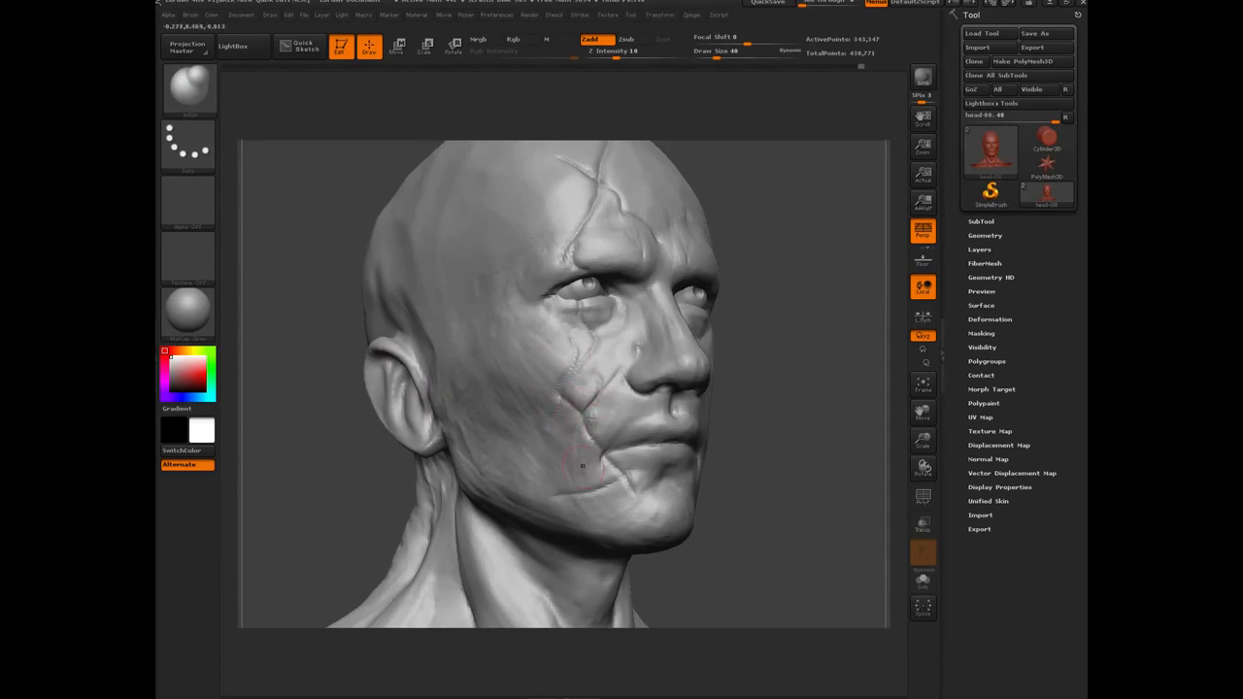
left_click_drag(604, 460, 634, 484)
mouse_move(798, 477)
left_mouse_down()
mouse_move(597, 199)
mouse_move(596, 217)
left_mouse_up()
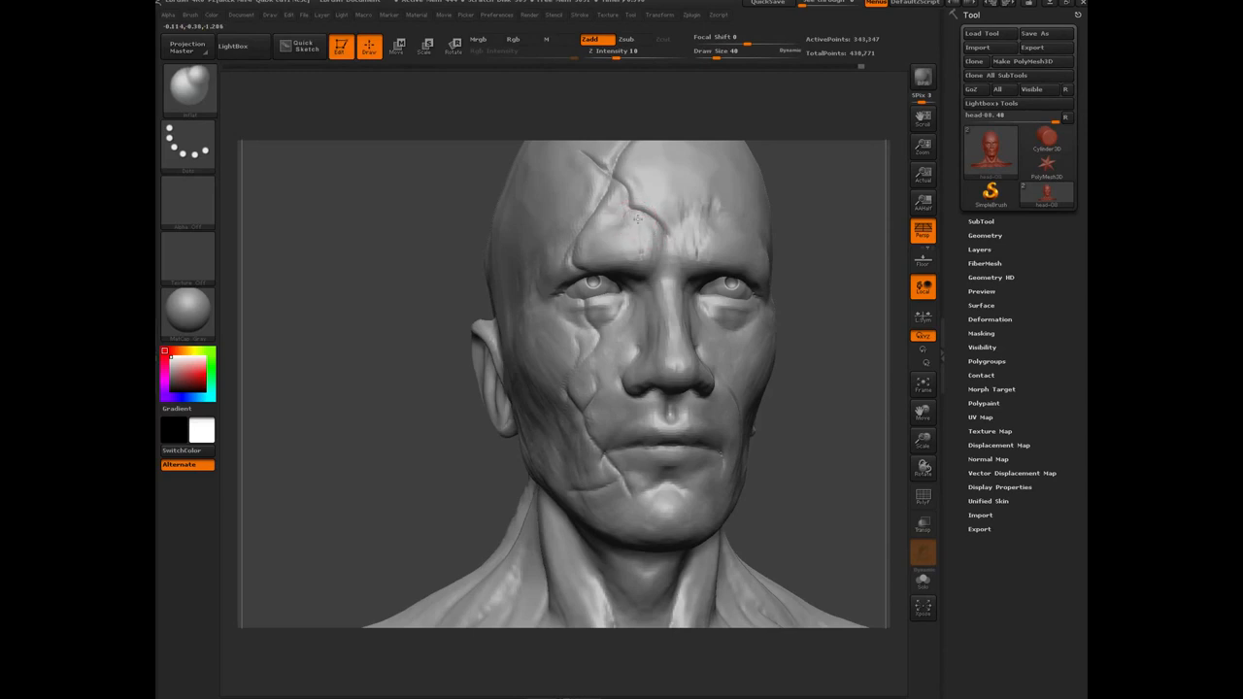
Revert the bust through the undo history to its uncracked state with the chest hidden.
left_click_drag(401, 393, 380, 411)
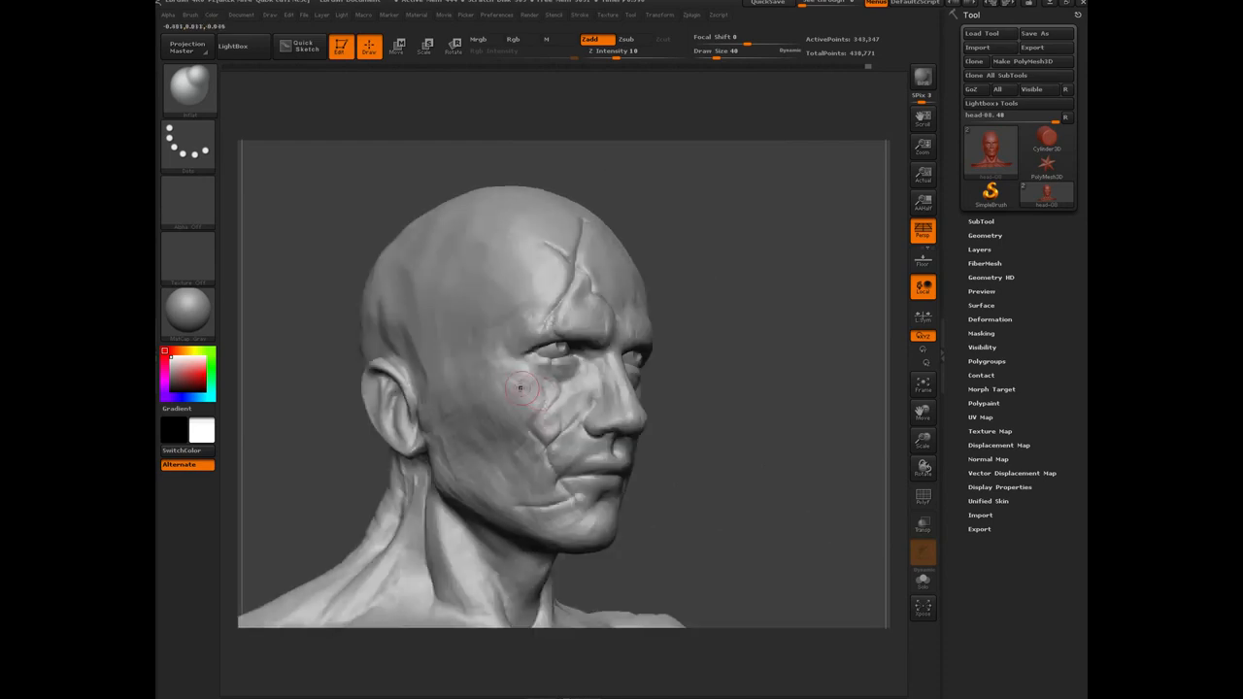
left_click_drag(321, 240, 359, 421)
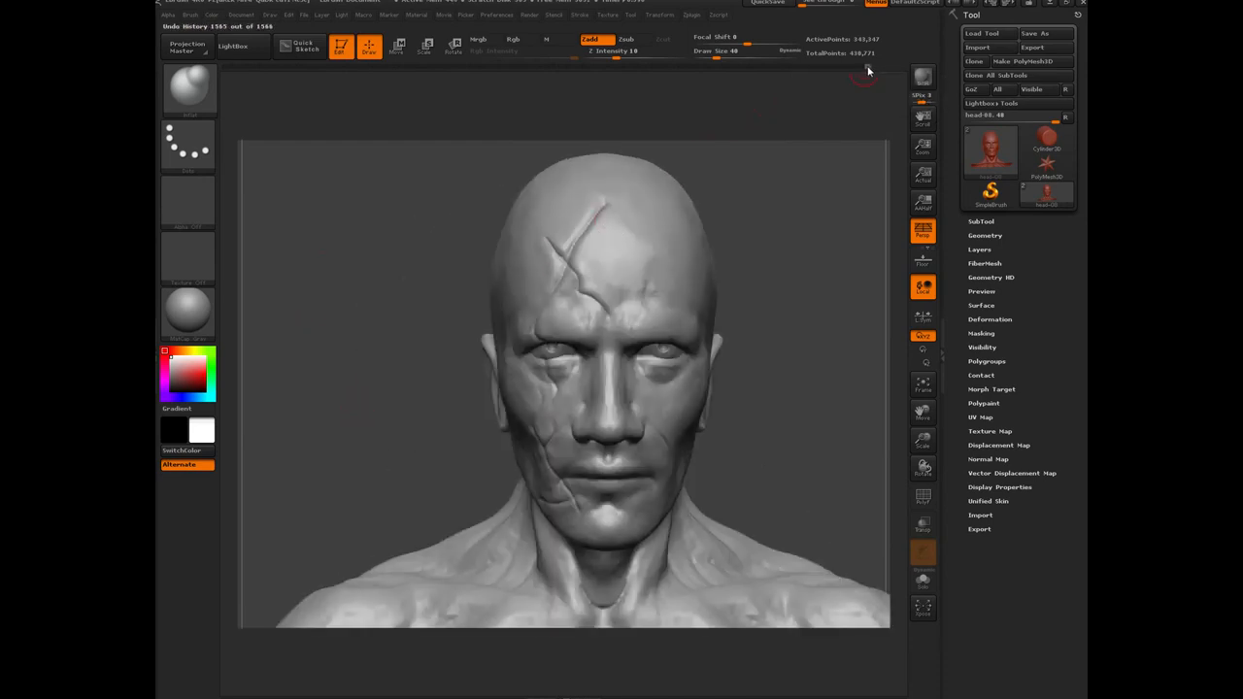
left_click(833, 68)
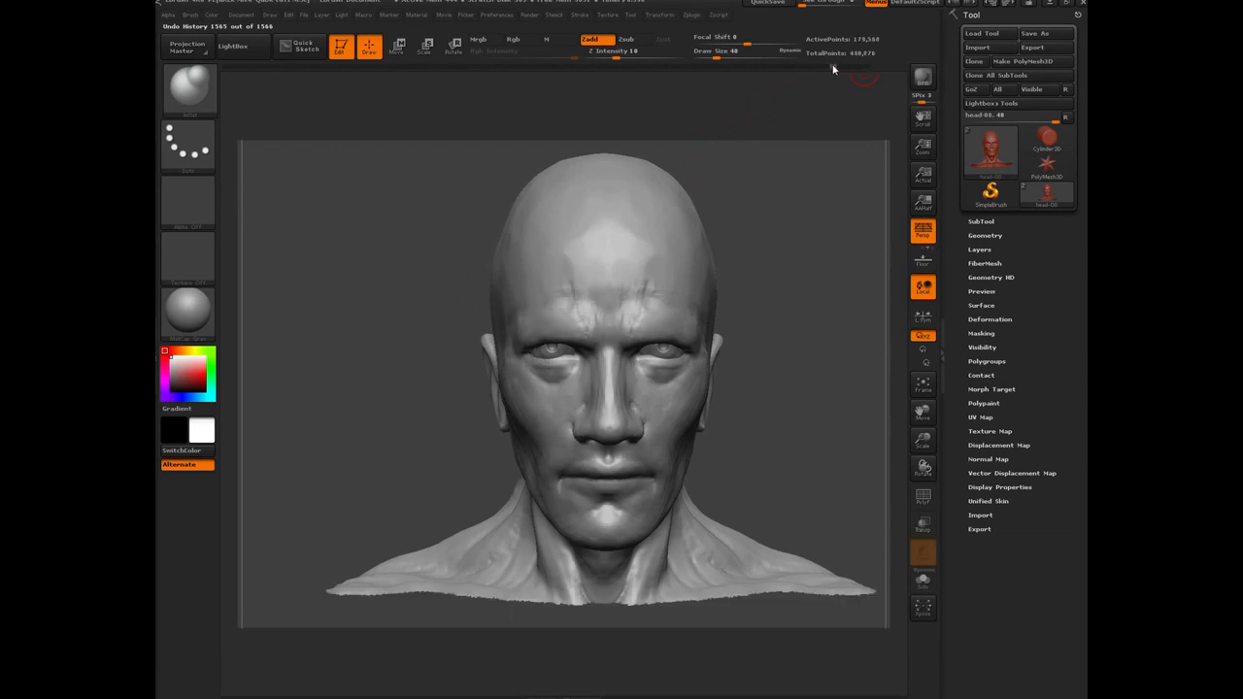
Restore the full uncracked bust from the undo history and re-run DynaMesh on it.
left_click(845, 63)
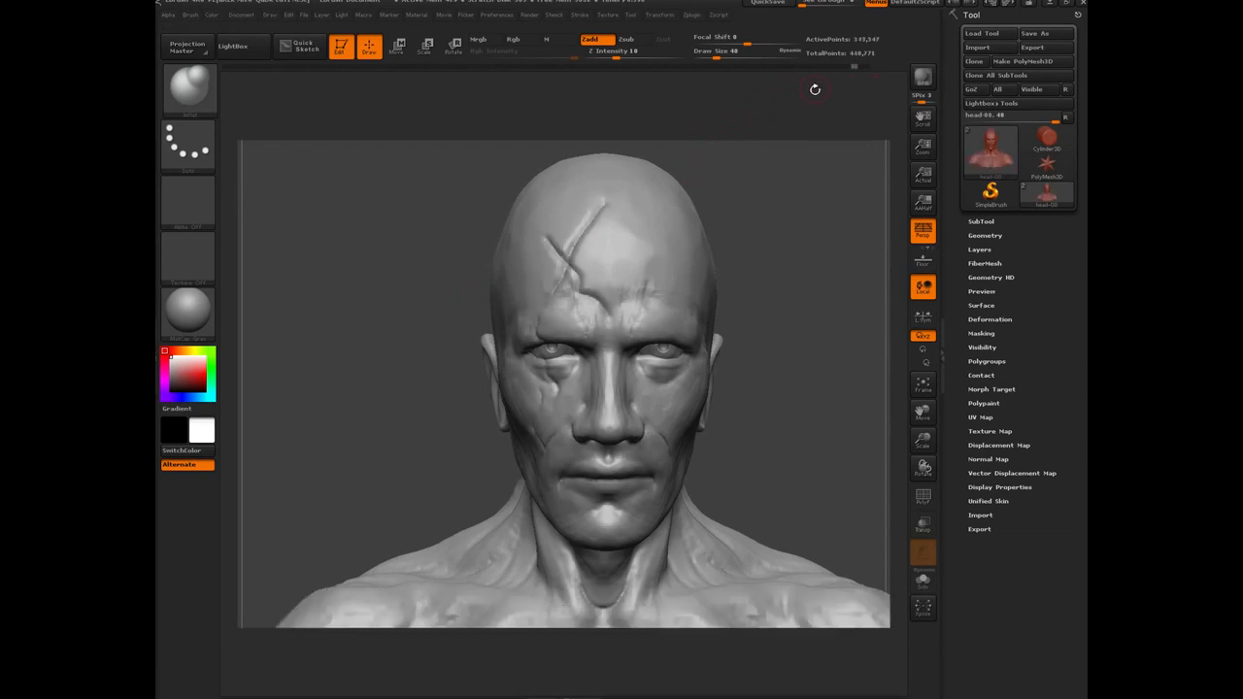
left_click(848, 67)
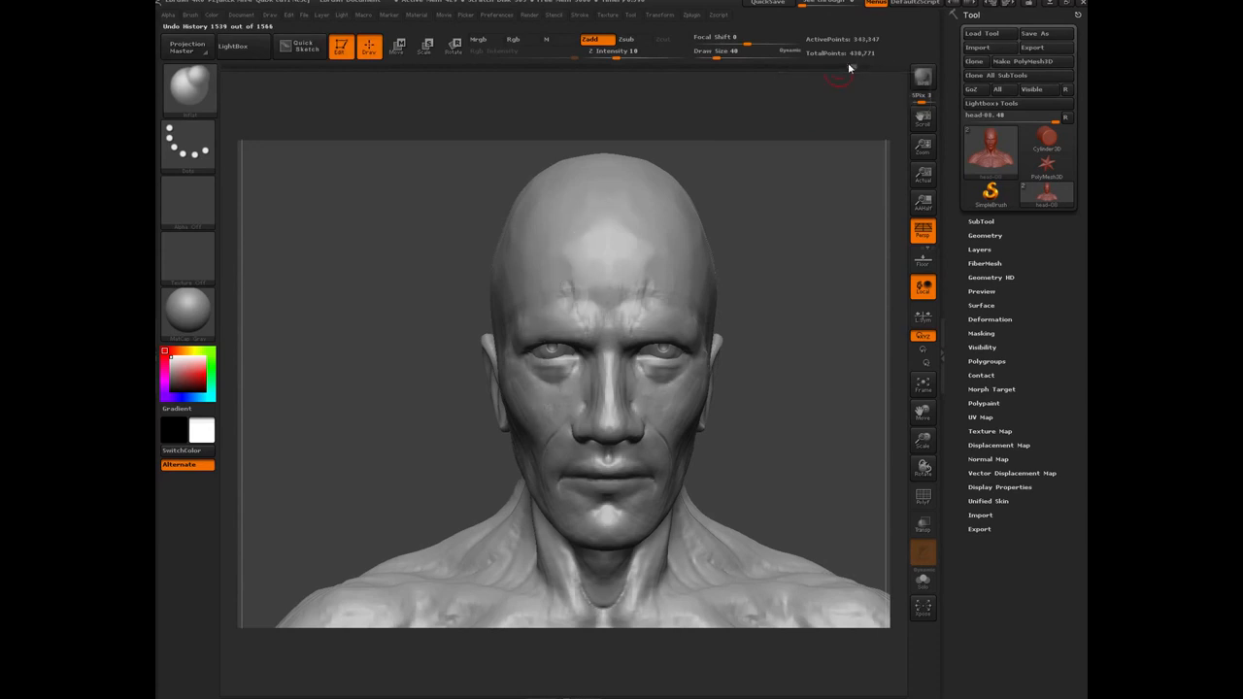
key("ctrl")
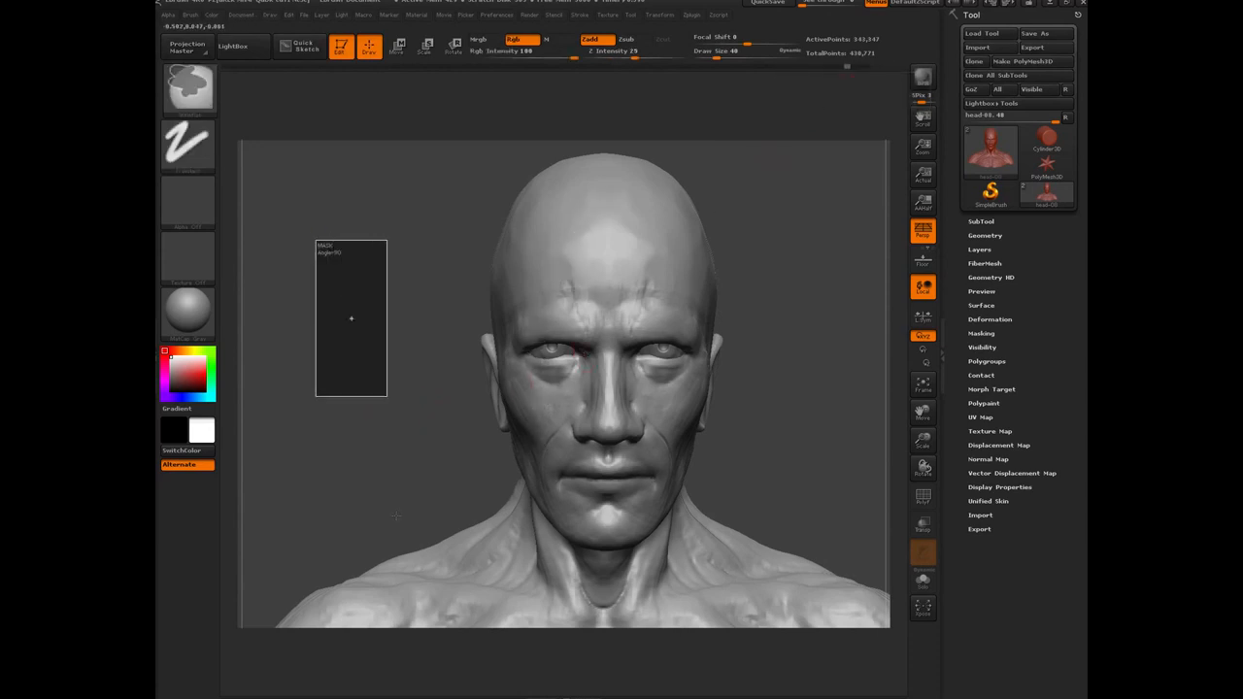
left_click_drag(365, 462, 385, 480)
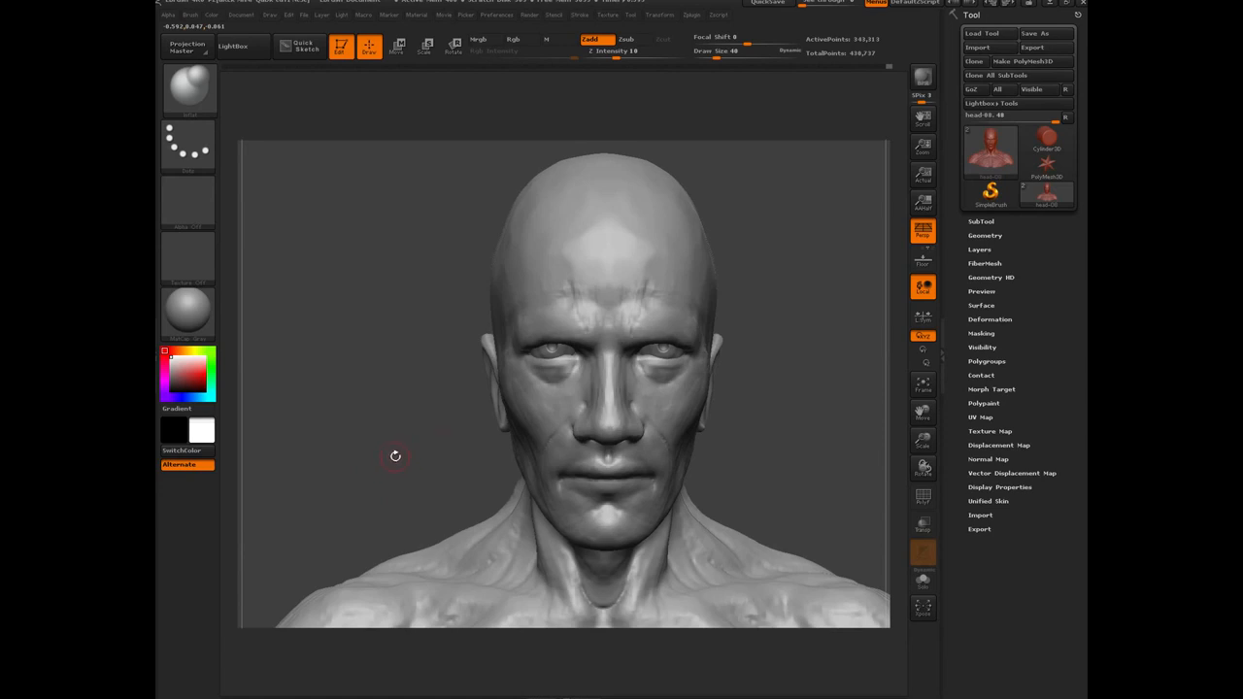
key("ctrl")
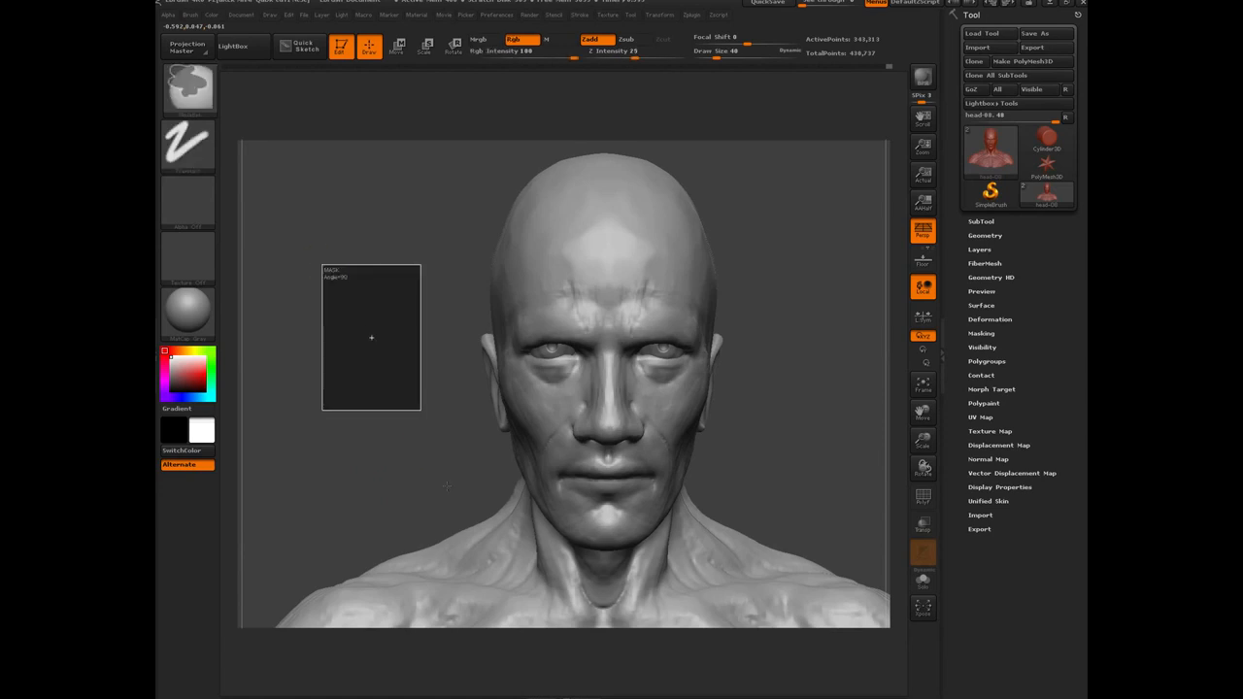
mouse_move(349, 394)
left_mouse_down()
mouse_move(495, 443)
mouse_move(398, 443)
mouse_move(355, 362)
mouse_move(386, 384)
mouse_move(404, 442)
left_mouse_up()
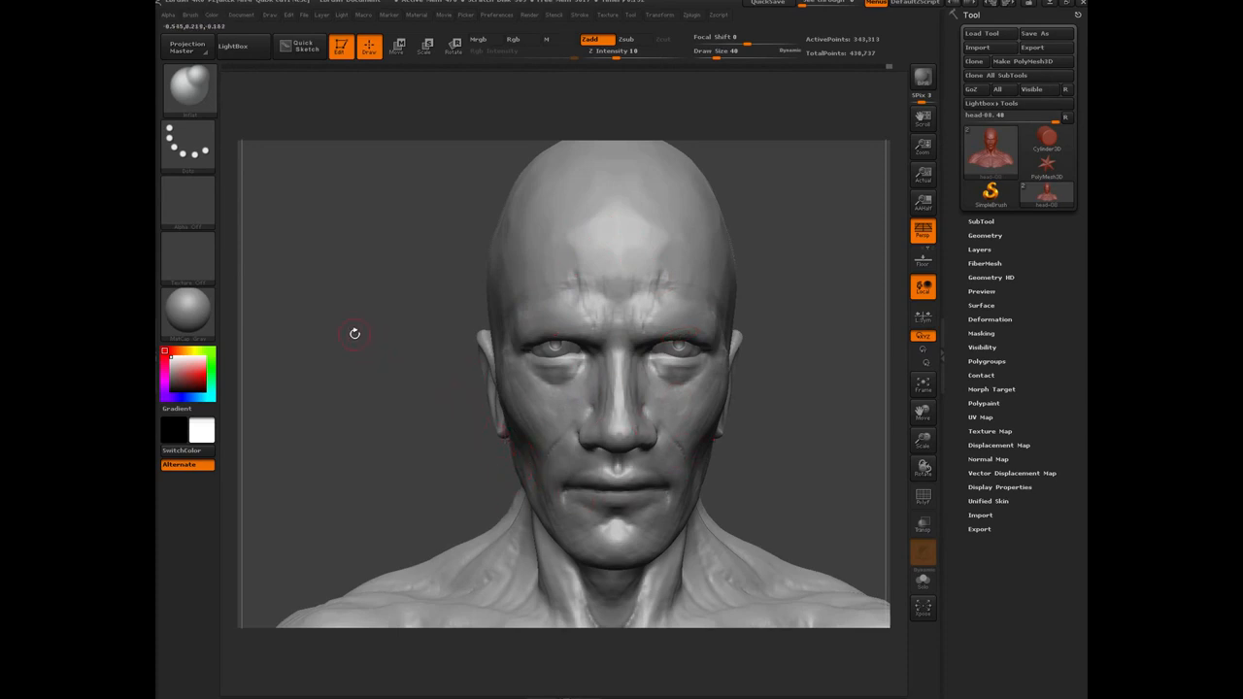
Swell the skin around the nasolabial fold, mouth corner and cheek with the Inflat brush at draw size 56.
mouse_move(354, 333)
left_mouse_down()
mouse_move(433, 475)
mouse_move(582, 444)
left_mouse_up()
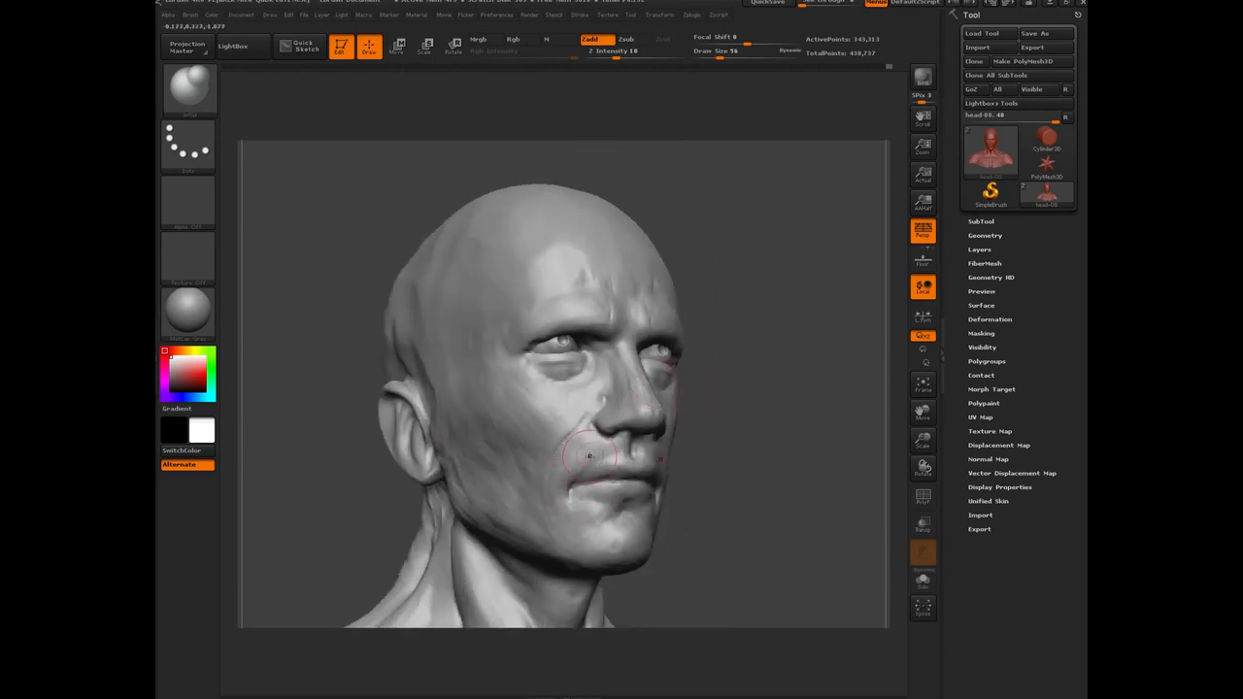
left_click_drag(623, 513, 606, 509)
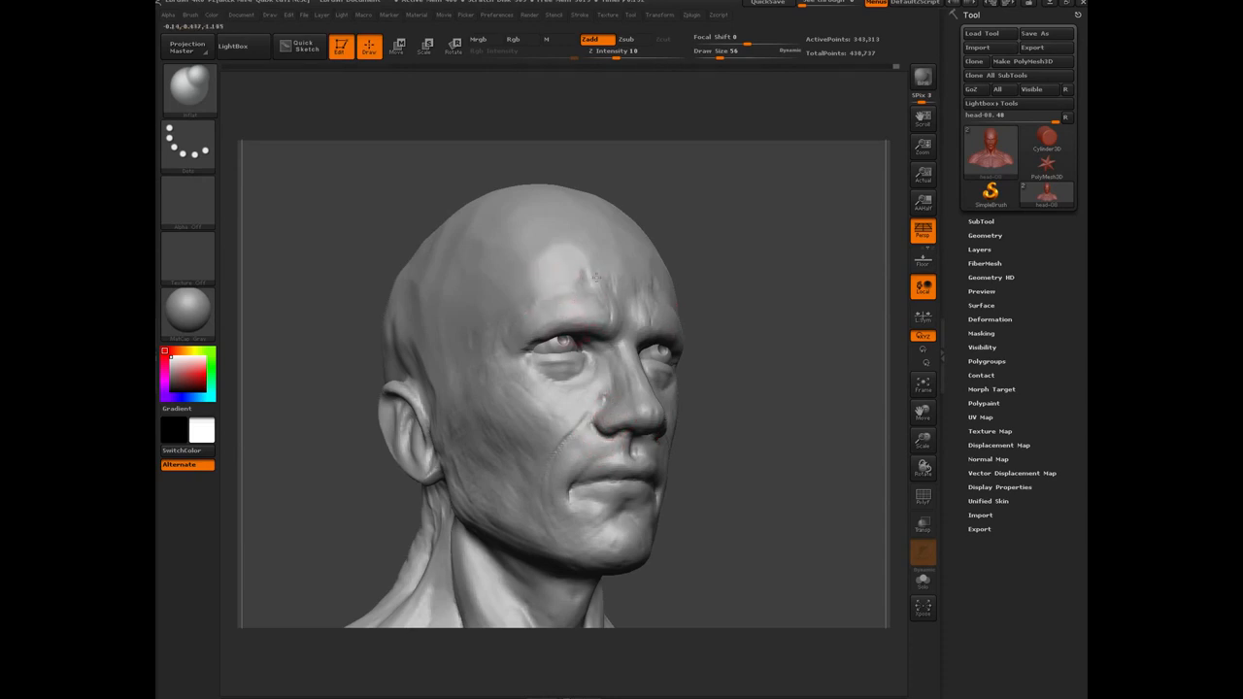
left_click_drag(330, 343, 497, 406)
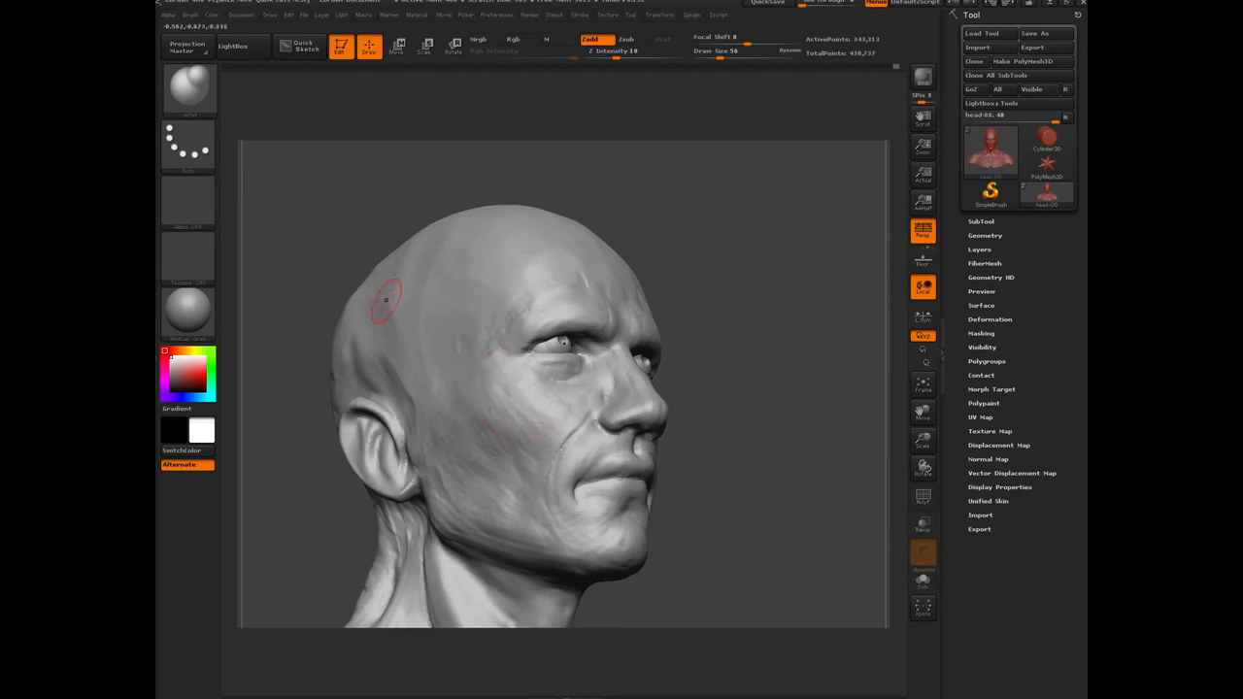
mouse_move(314, 195)
left_mouse_down()
mouse_move(339, 397)
mouse_move(333, 460)
mouse_move(342, 378)
mouse_move(397, 372)
mouse_move(375, 405)
mouse_move(399, 419)
left_mouse_up()
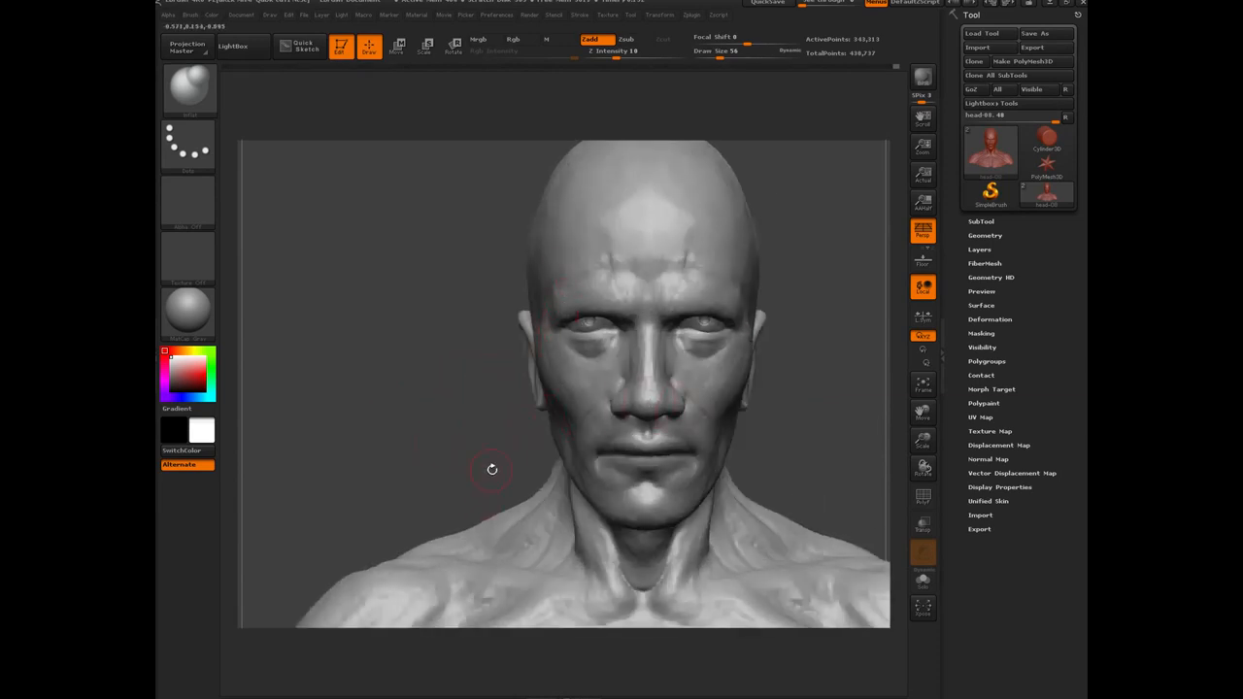
Adjust the outline of the ears and the side of the jaw with the Move brush at draw size 124.
key("b")
key("m")
key("v")
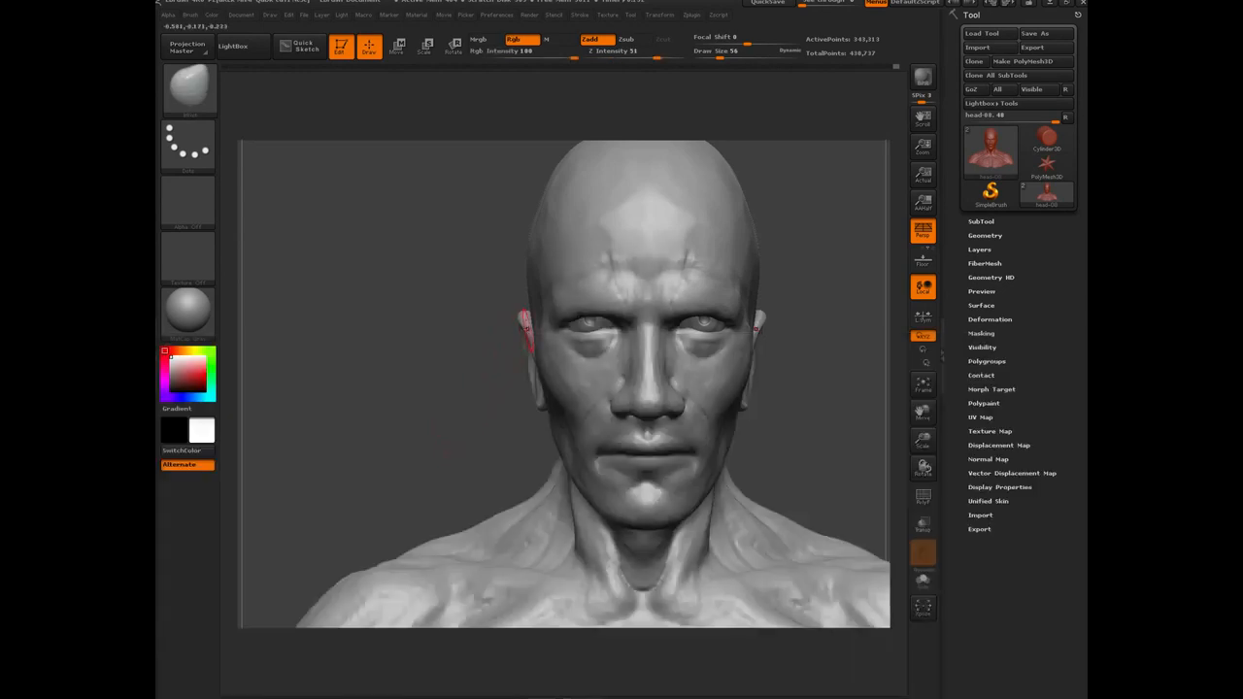
key("bracketright")
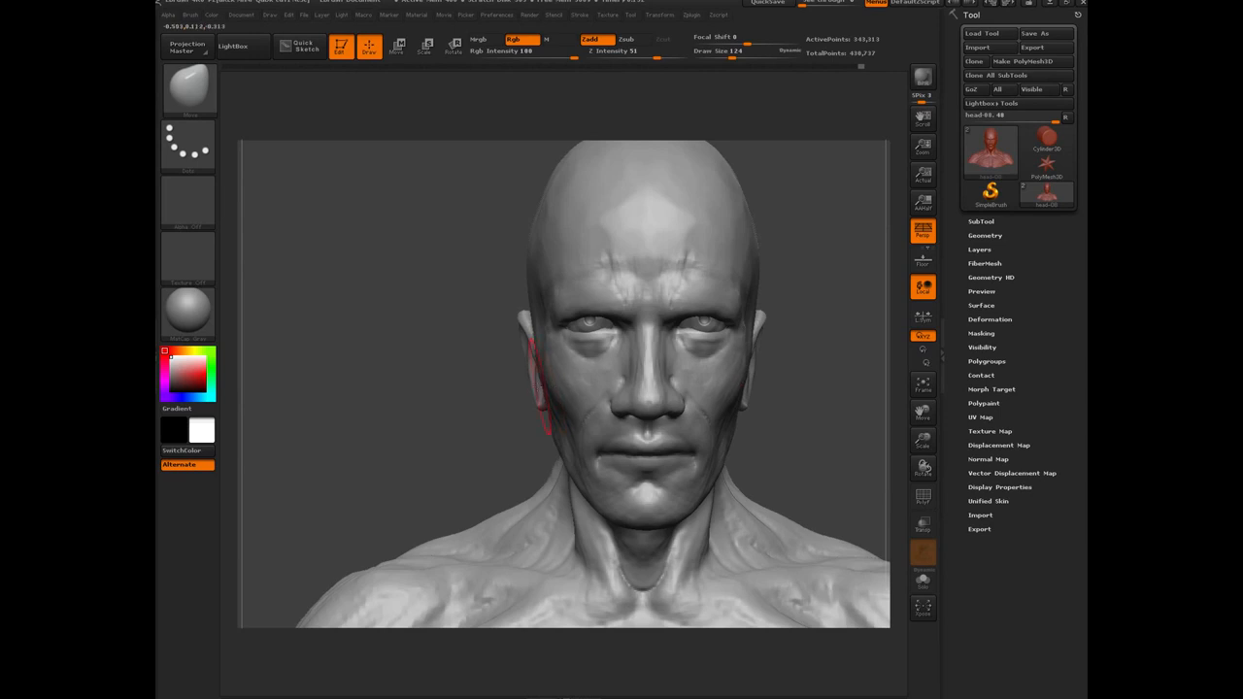
left_click_drag(470, 387, 470, 375)
Narrow the nostril wings and nose sides with a smaller Move brush, reducing the draw size from 88 to 64.
key("bracketleft")
key("bracketleft")
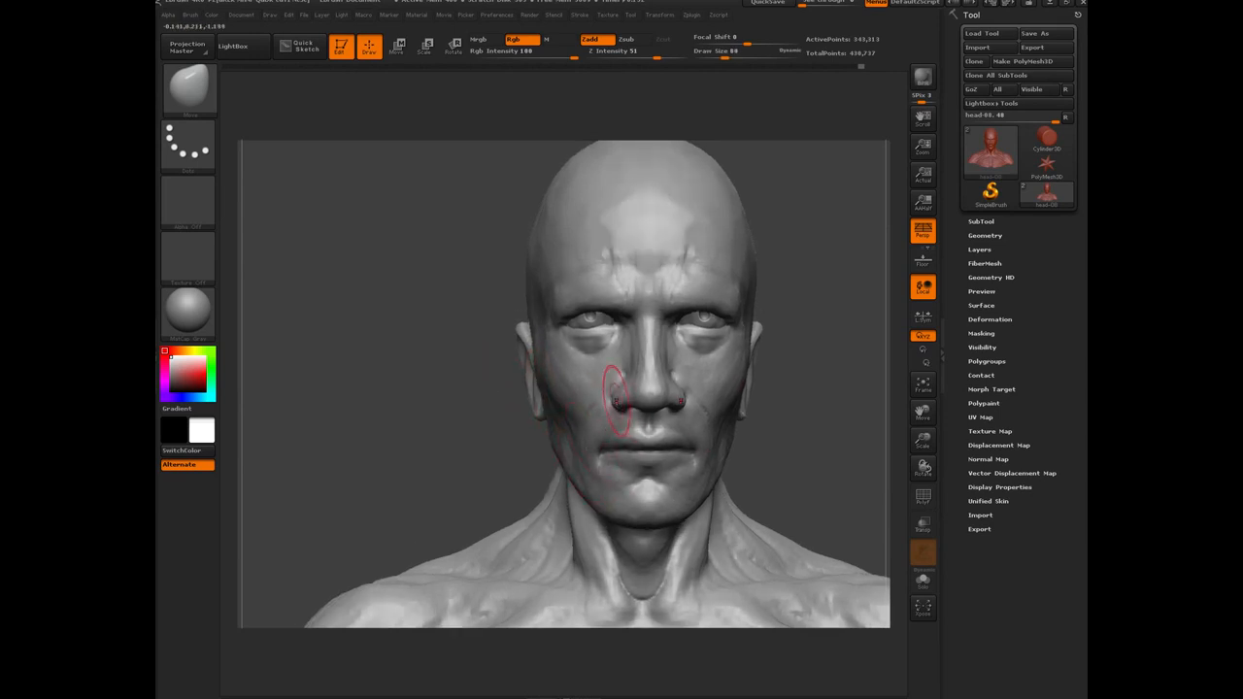
left_click_drag(613, 399, 619, 403)
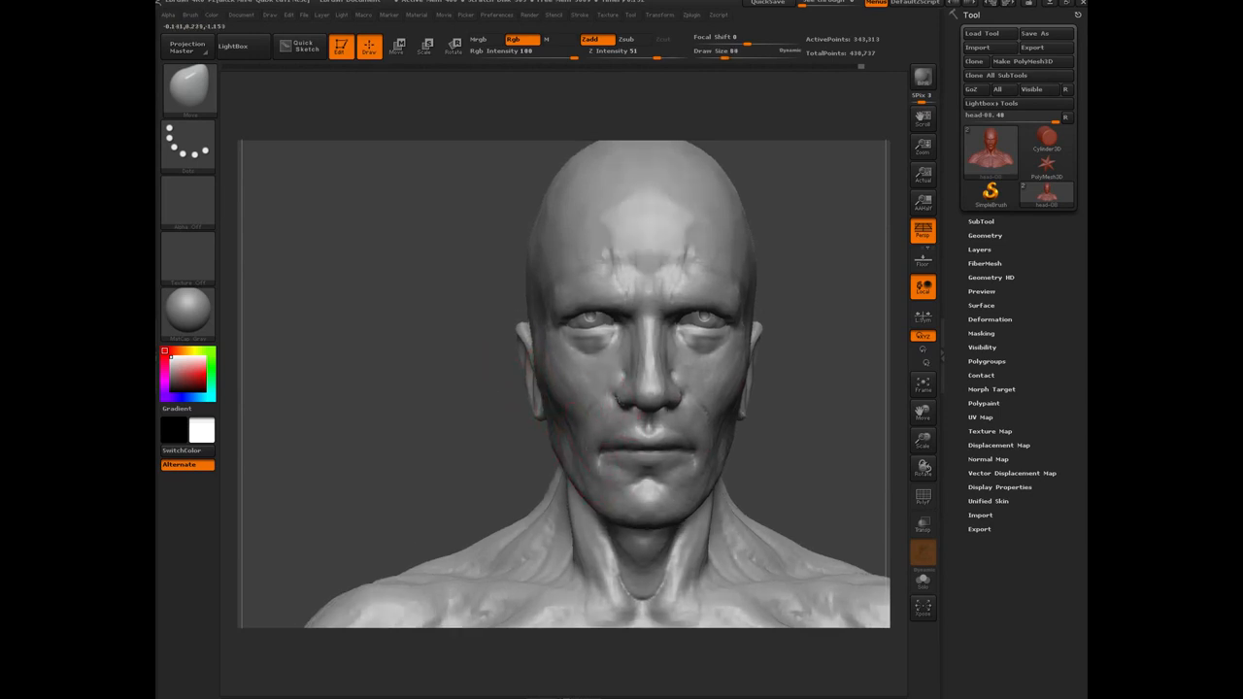
left_click_drag(431, 344, 629, 361)
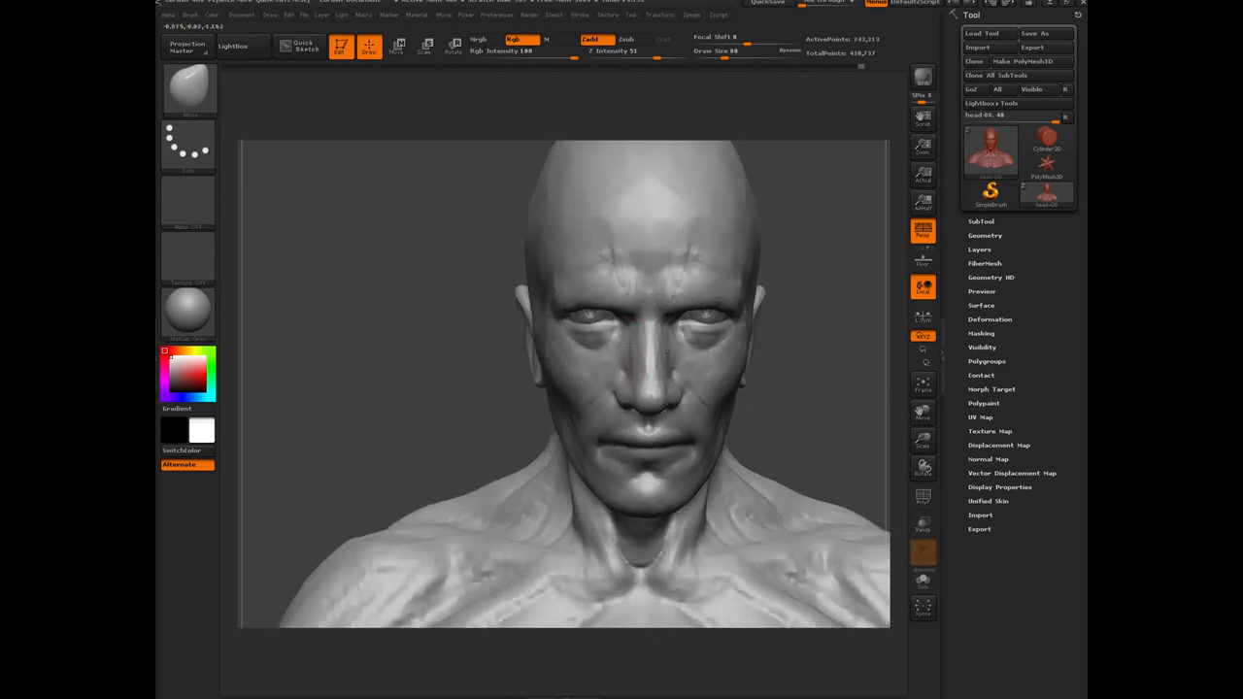
key("bracketleft")
left_click_drag(466, 412, 638, 403)
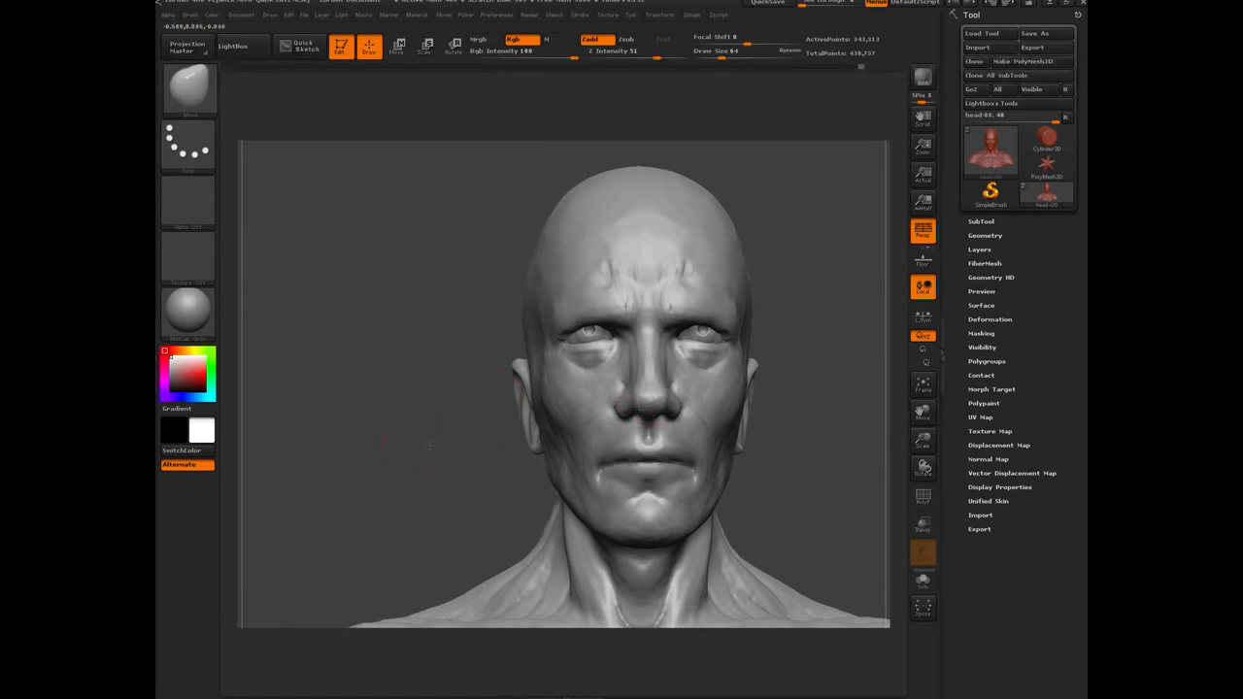
Refine the nose bridge, tip and nostrils in profile and from below with the Move brush at draw size 44.
left_click_drag(475, 433, 632, 396)
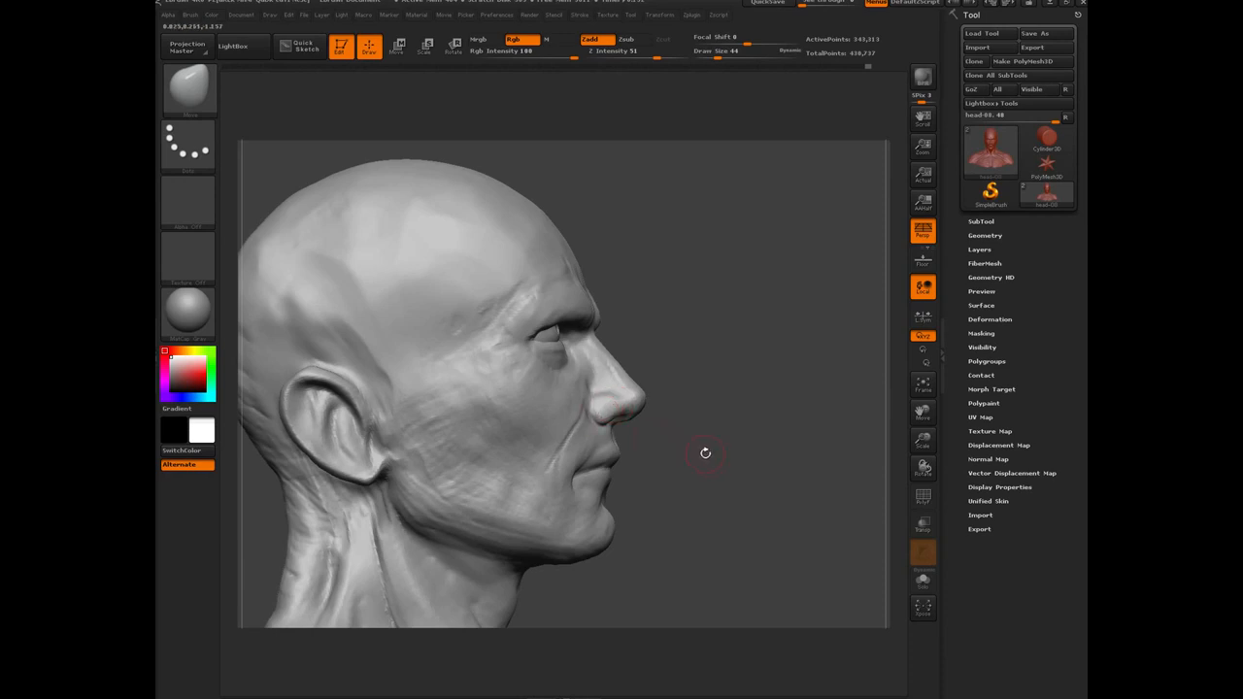
mouse_move(691, 454)
left_mouse_down()
mouse_move(490, 467)
mouse_move(490, 482)
mouse_move(490, 423)
mouse_move(457, 393)
left_mouse_up()
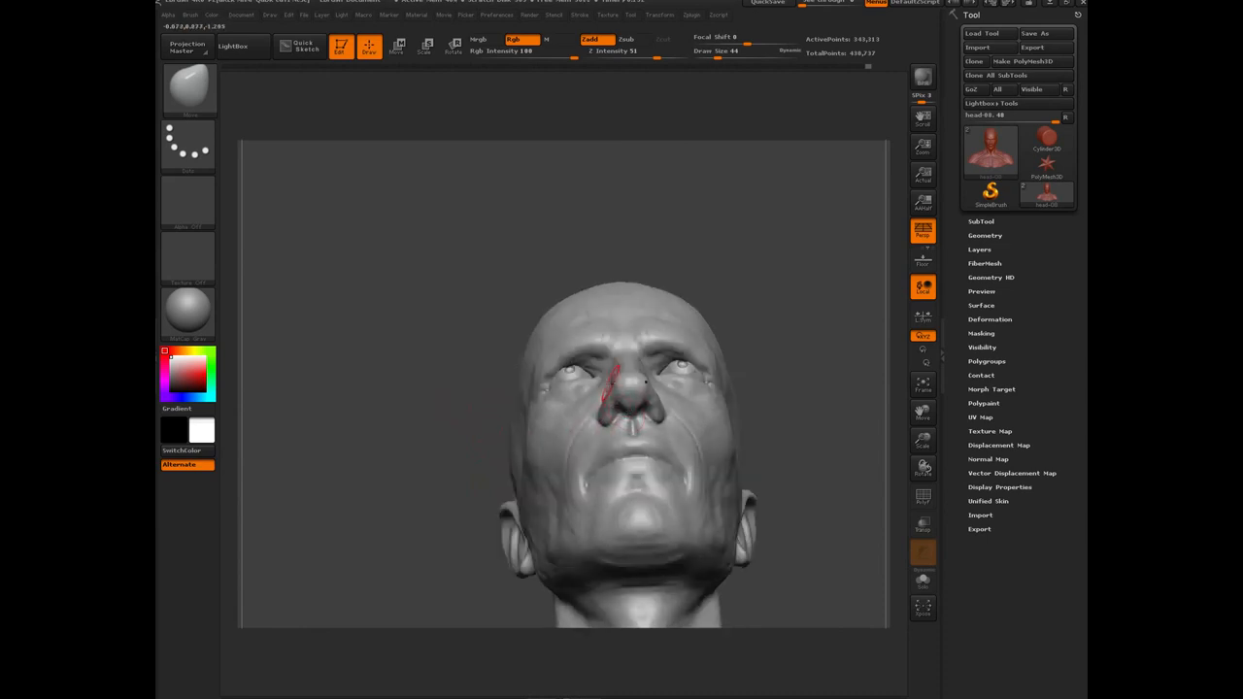
key("bracketright")
key("bracketright")
mouse_move(393, 388)
left_mouse_down()
mouse_move(390, 401)
mouse_move(436, 425)
mouse_move(407, 374)
mouse_move(354, 352)
mouse_move(418, 455)
left_mouse_up()
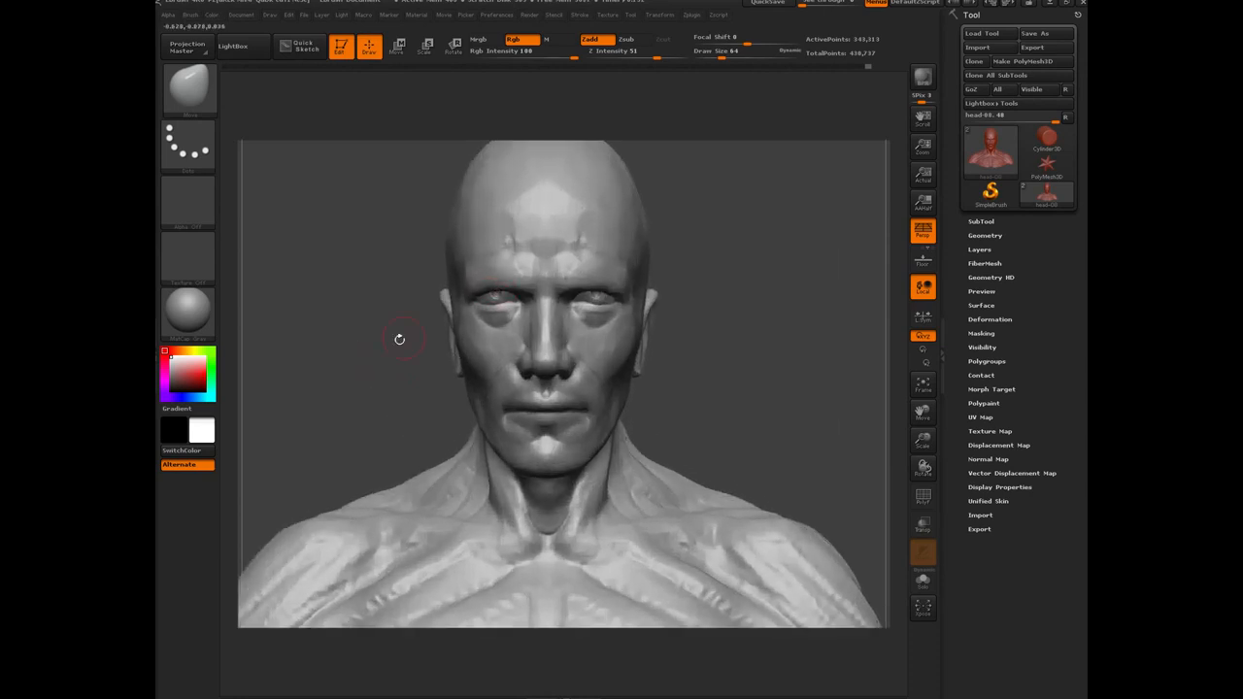
Reshape the brow ridges and upper eyelids from several angles with the Move brush at draw size 64.
left_click_drag(399, 338, 457, 280)
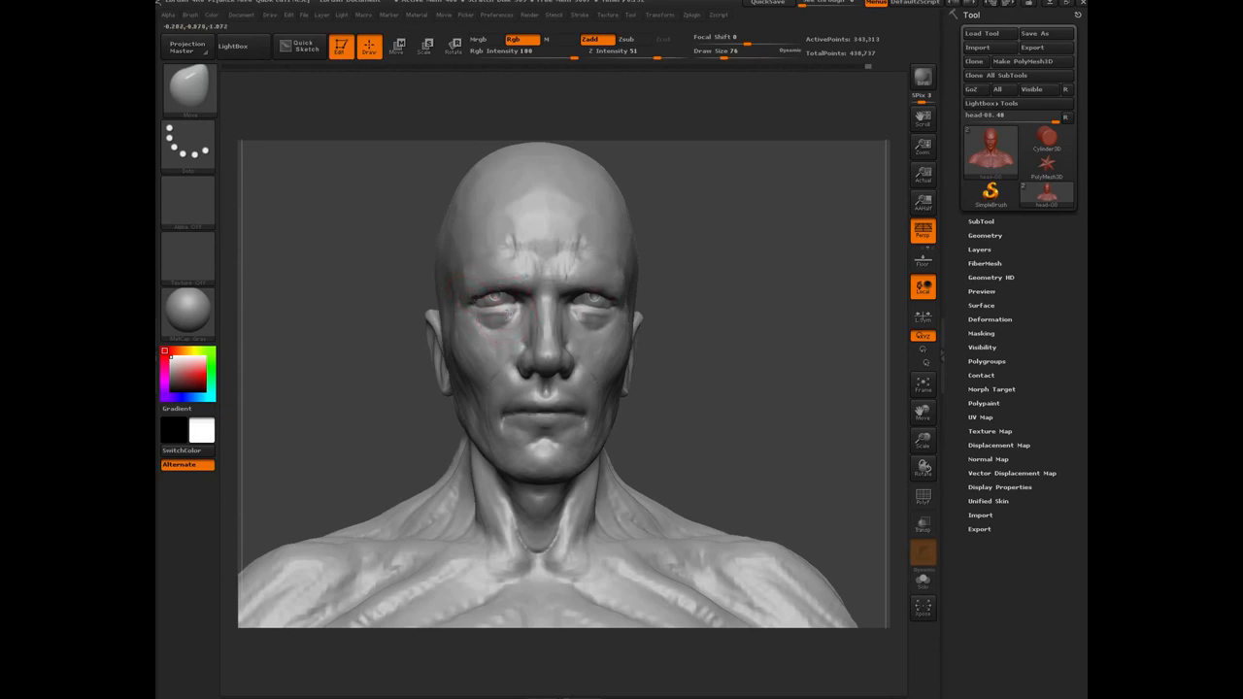
key("[")
left_click_drag(496, 319, 508, 287)
left_click_drag(357, 377, 459, 297)
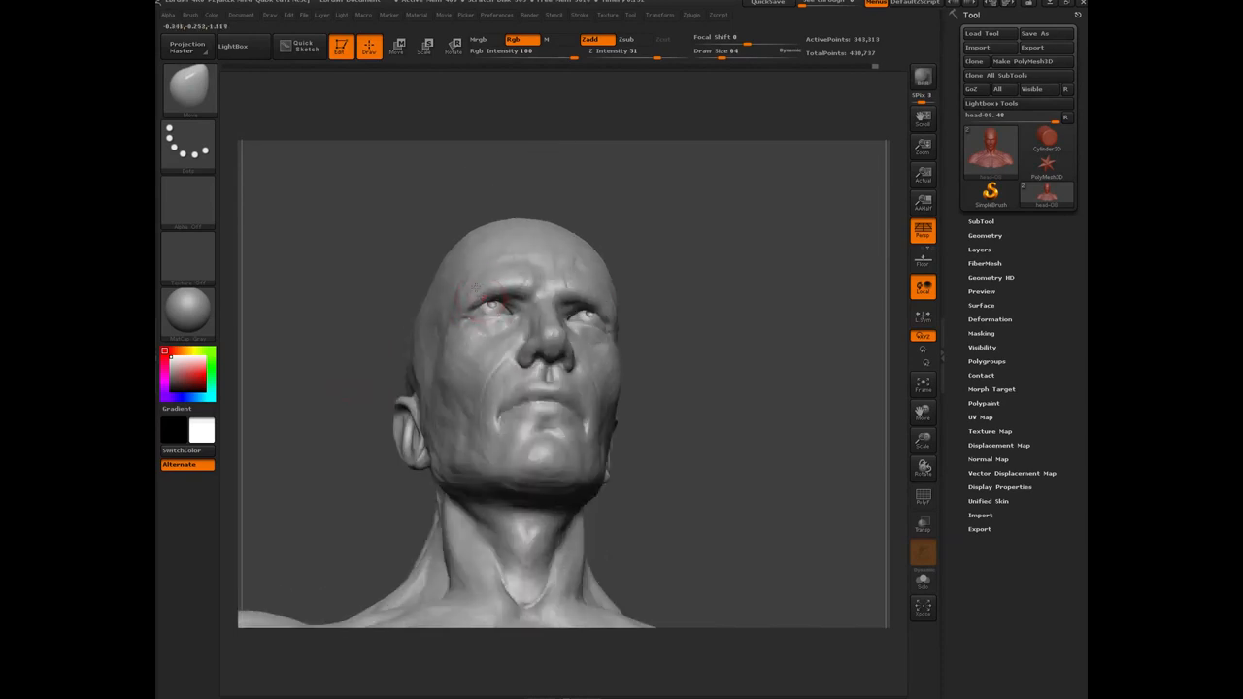
left_click_drag(394, 271, 494, 300)
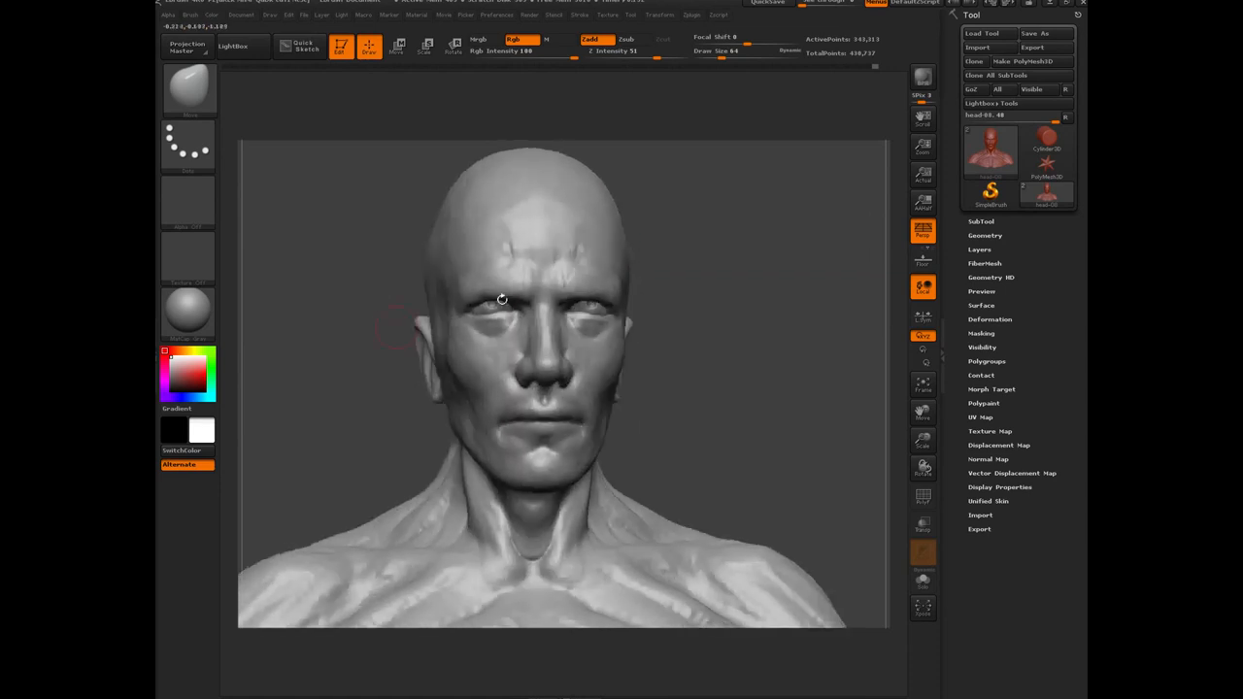
left_click_drag(371, 259, 512, 300)
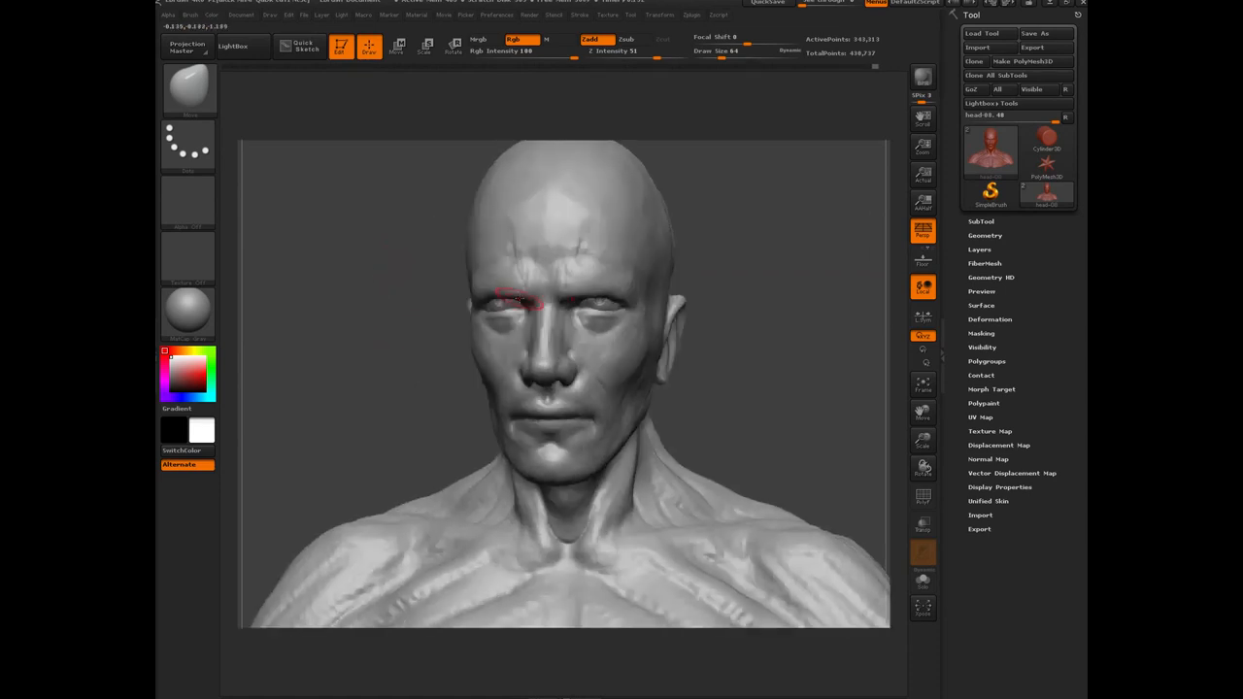
Adjust the cheekbones and sides of the face in front of the ears with the Move brush at about size 90.
left_click_drag(386, 339, 454, 382)
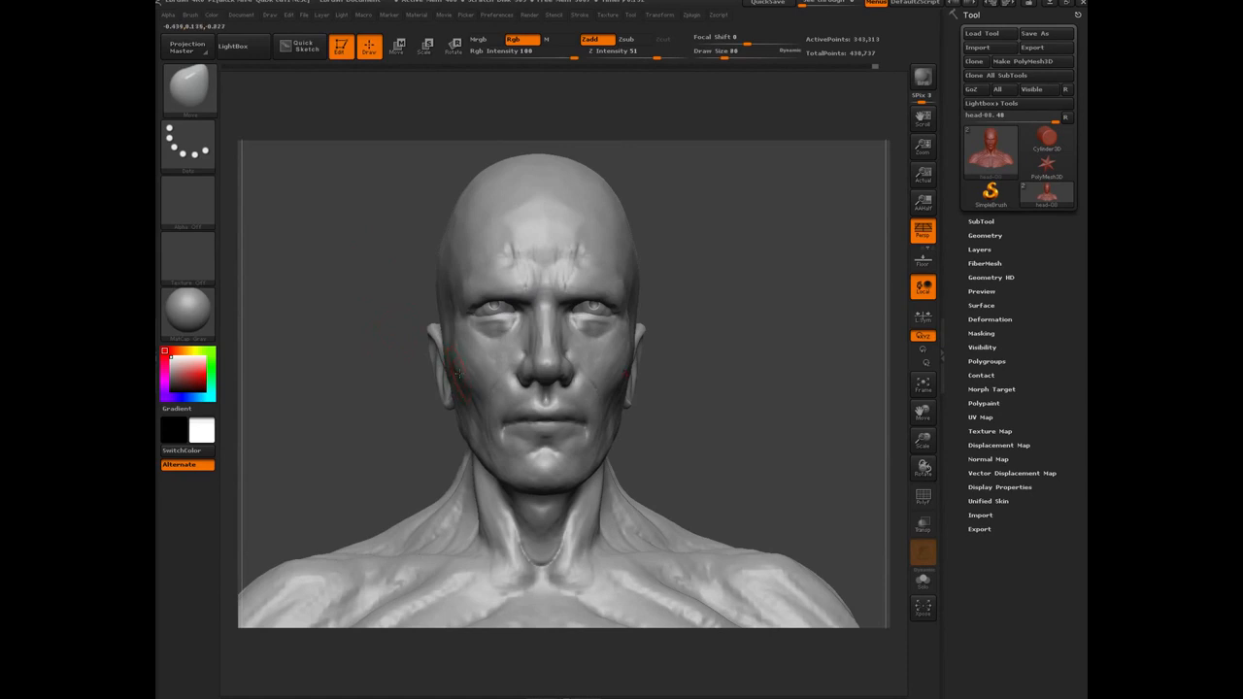
left_click_drag(355, 322, 430, 350)
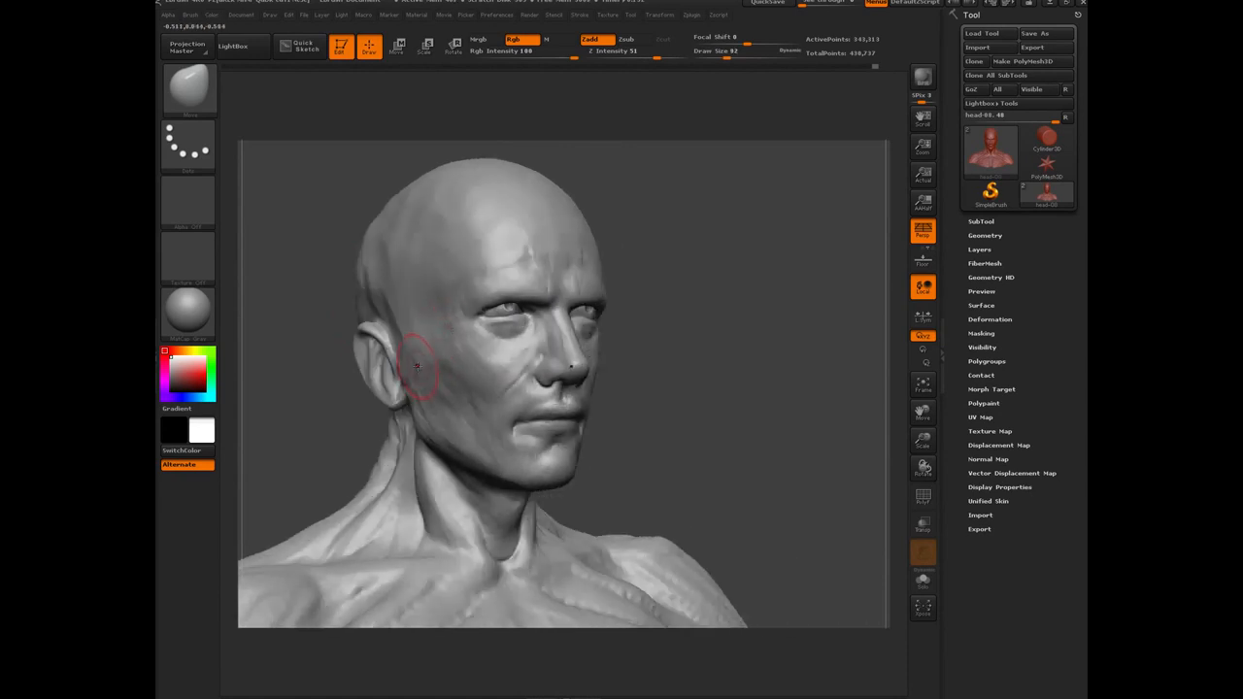
mouse_move(720, 400)
left_mouse_down()
mouse_move(355, 463)
mouse_move(324, 367)
mouse_move(393, 291)
left_mouse_up()
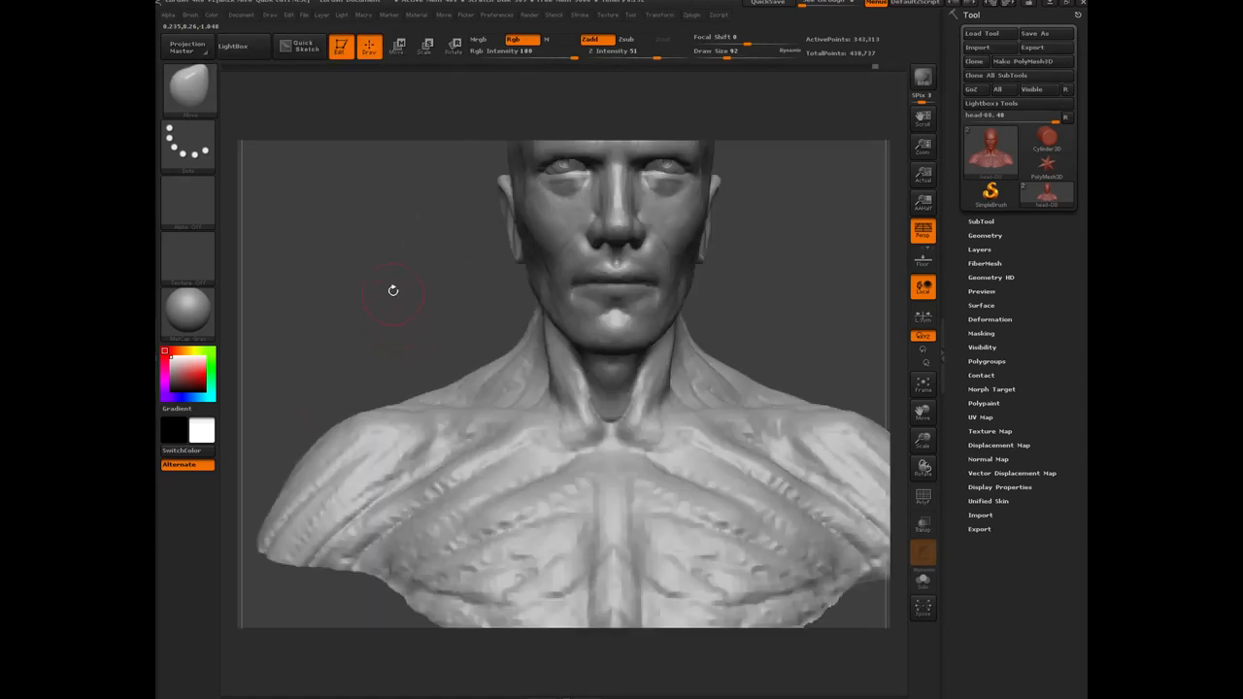
Adjust the temples and sides of the skull with the Move brush at draw size 116.
mouse_move(375, 237)
left_mouse_down("alt")
mouse_move(420, 361)
mouse_move(385, 243)
mouse_move(413, 494)
mouse_move(332, 393)
mouse_move(427, 349)
left_mouse_up("alt")
left_click_drag(533, 281, 533, 288)
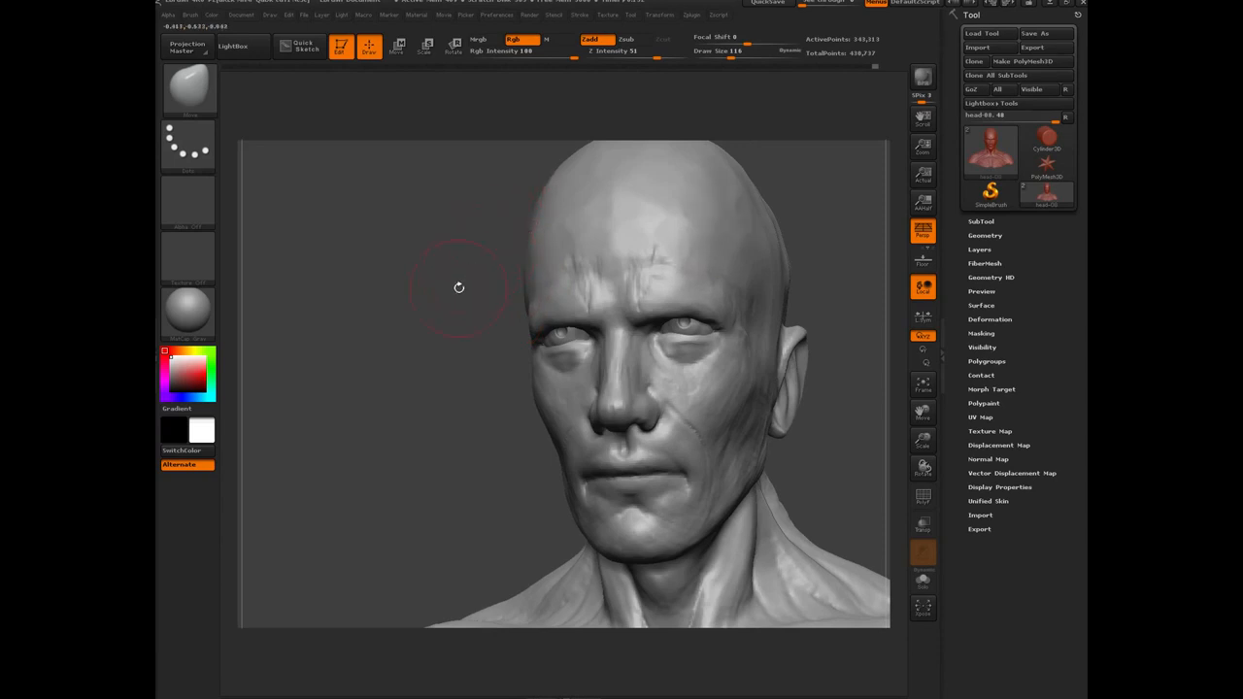
left_click_drag(458, 287, 500, 257)
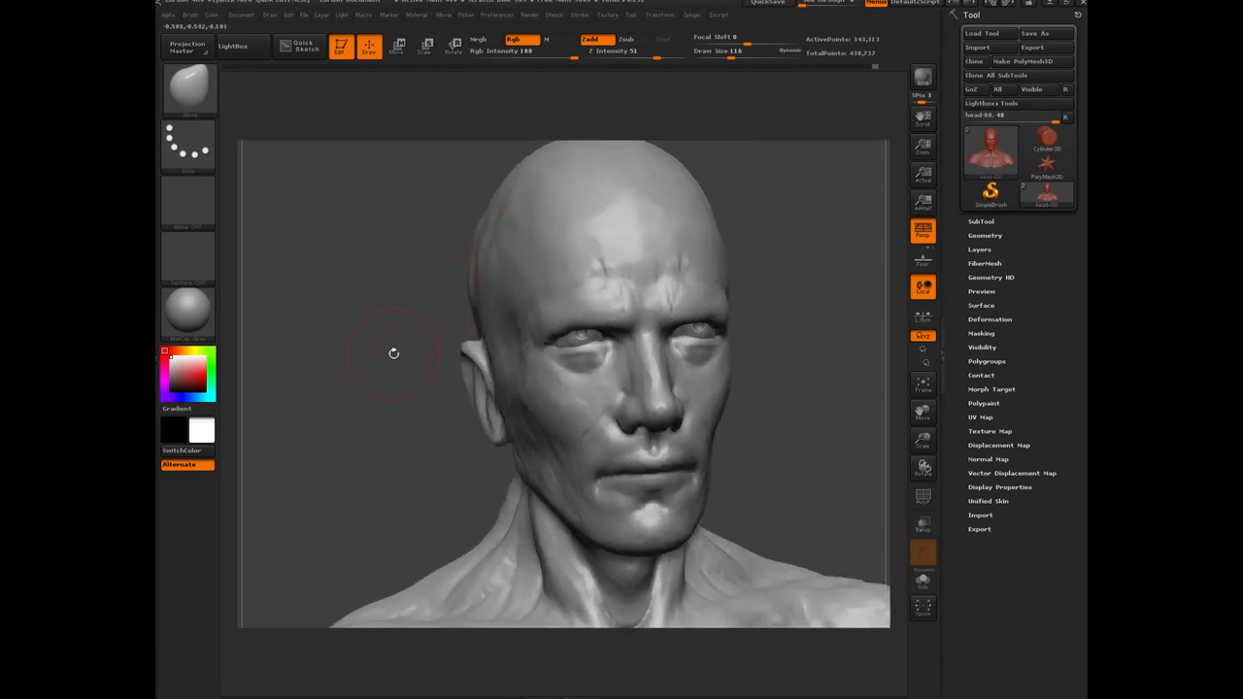
mouse_move(386, 399)
left_mouse_down()
mouse_move(380, 465)
mouse_move(390, 326)
mouse_move(413, 432)
left_mouse_up()
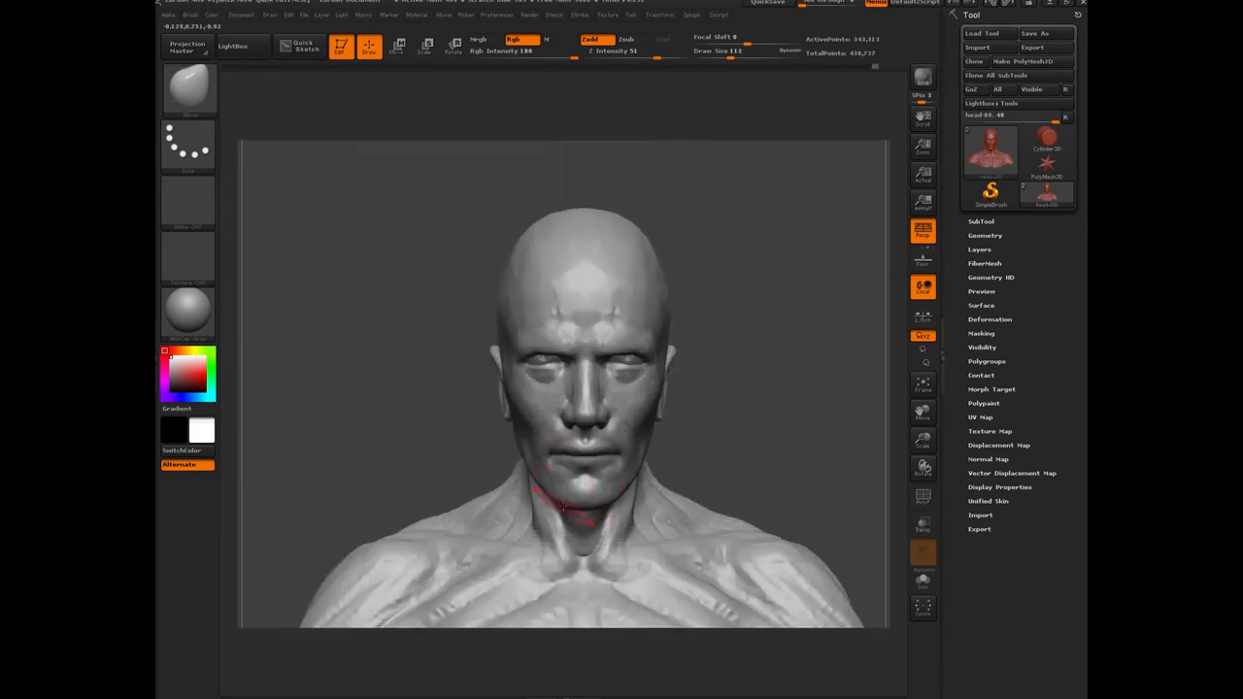
Pull the jawline under the chin slightly upward and outward with the Move brush at draw size 112.
left_click_drag(564, 506, 559, 500)
mouse_move(382, 431)
left_mouse_down()
mouse_move(446, 437)
mouse_move(360, 454)
mouse_move(411, 402)
mouse_move(396, 422)
mouse_move(535, 476)
left_mouse_up()
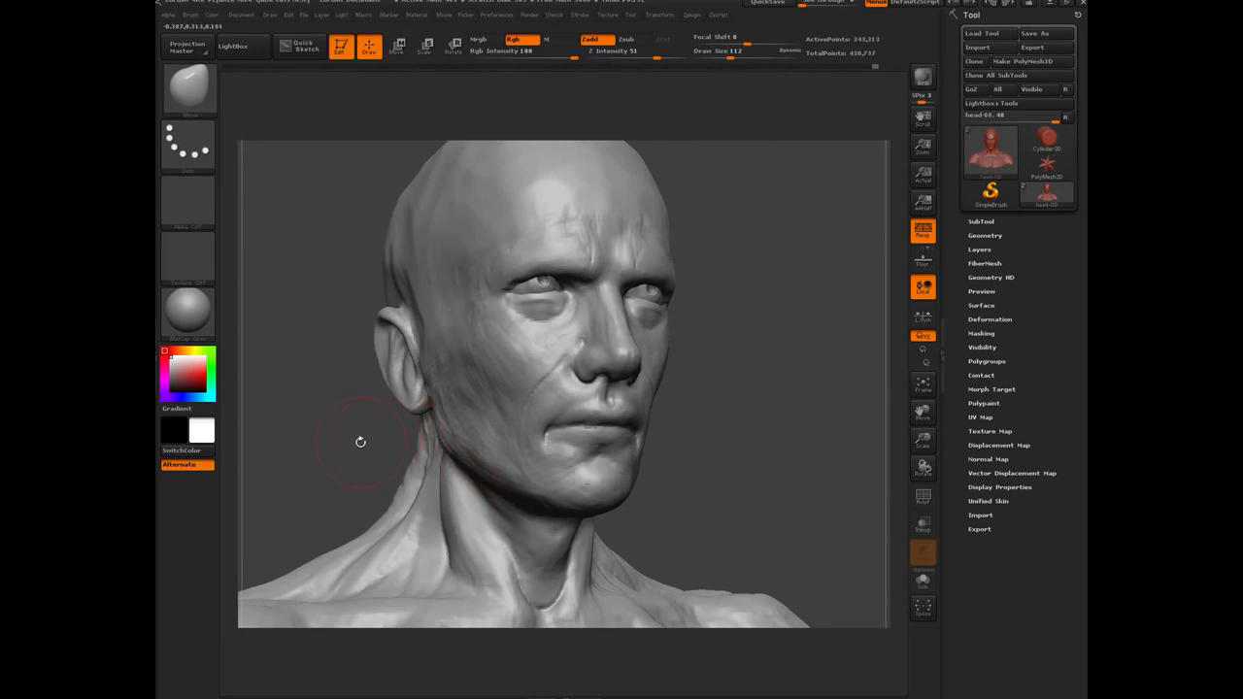
left_click_drag(346, 444, 325, 411)
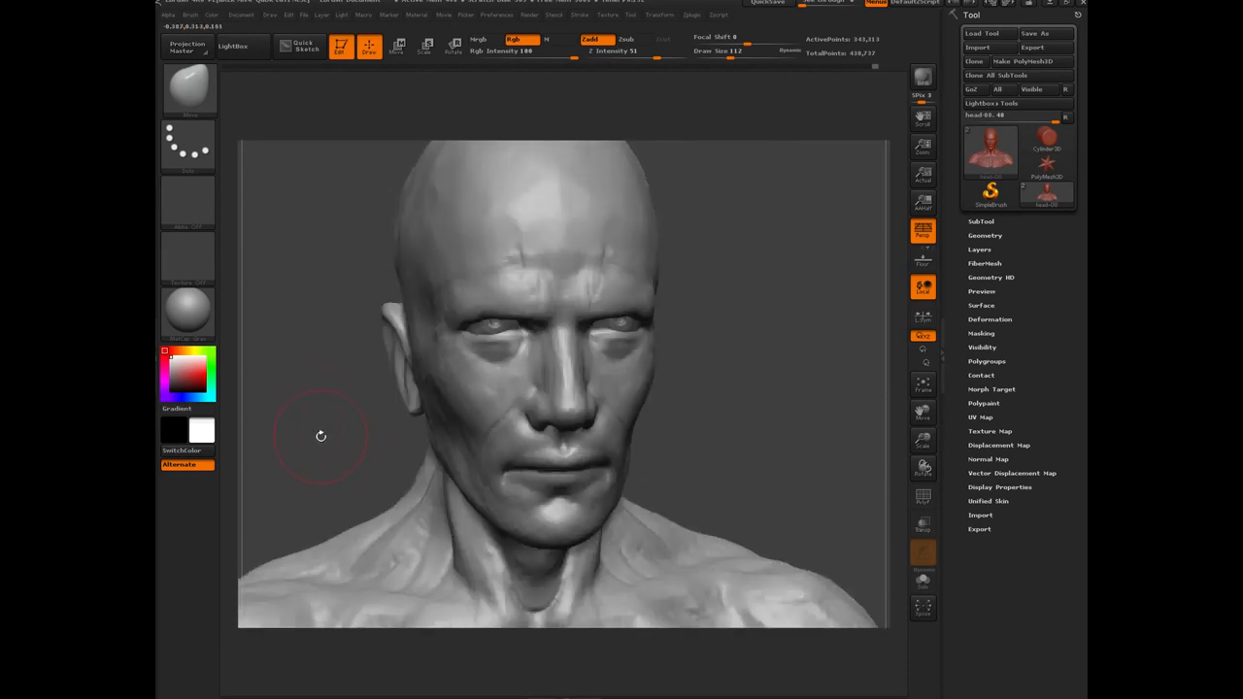
Lower and shape the upper eyelids and brows from the front and below, shrinking the Move brush to draw size 72.
key("f")
mouse_move(383, 375)
left_mouse_down("alt")
mouse_move(397, 400)
mouse_move(392, 377)
mouse_move(373, 408)
left_mouse_up("alt")
key("[")
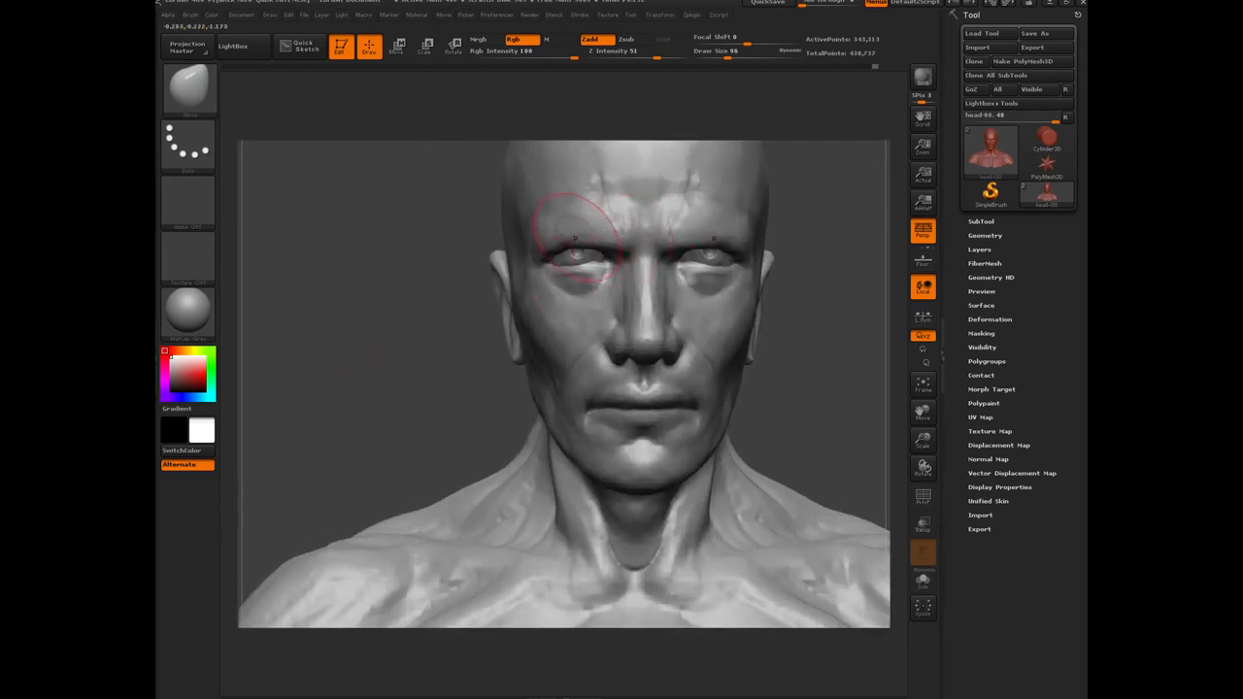
left_click_drag(561, 235, 582, 246)
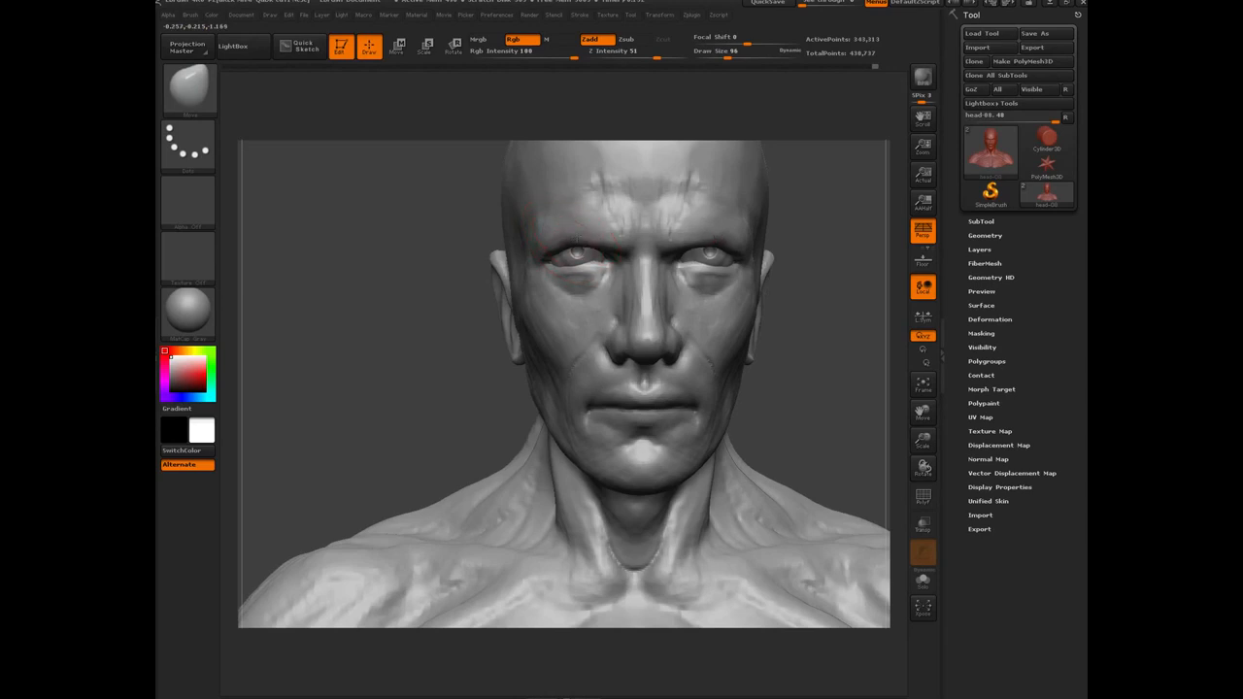
left_click_drag(410, 275, 558, 262)
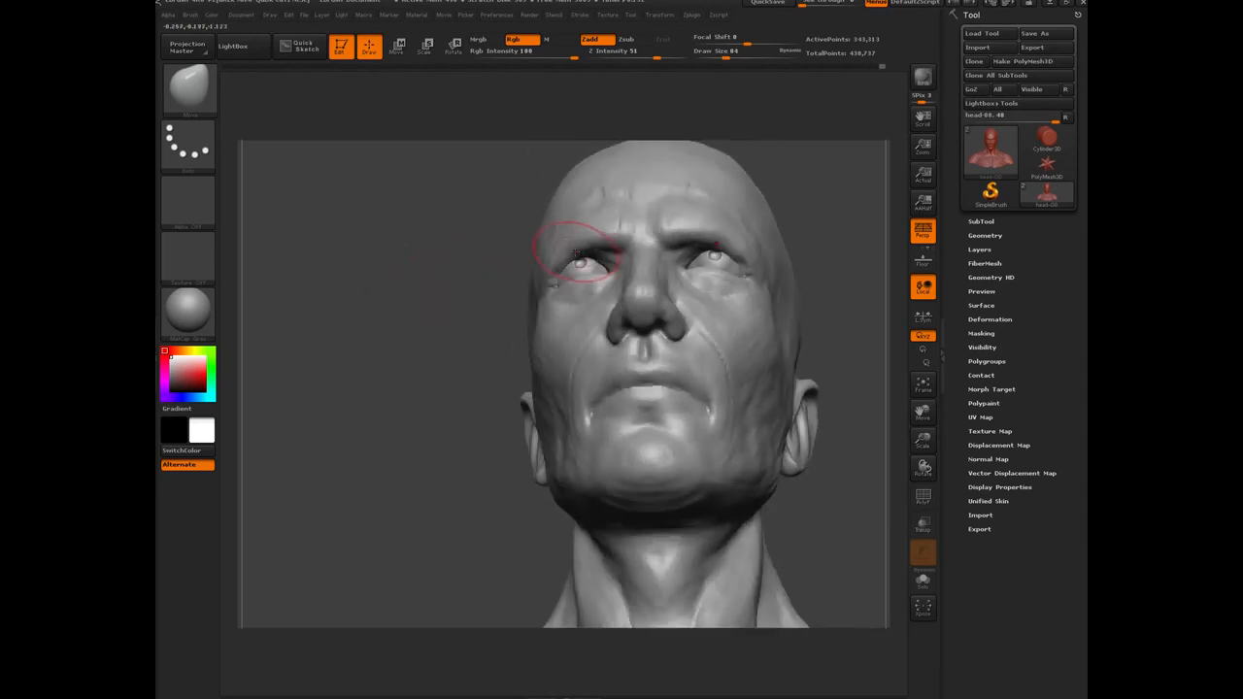
left_click_drag(453, 270, 569, 256)
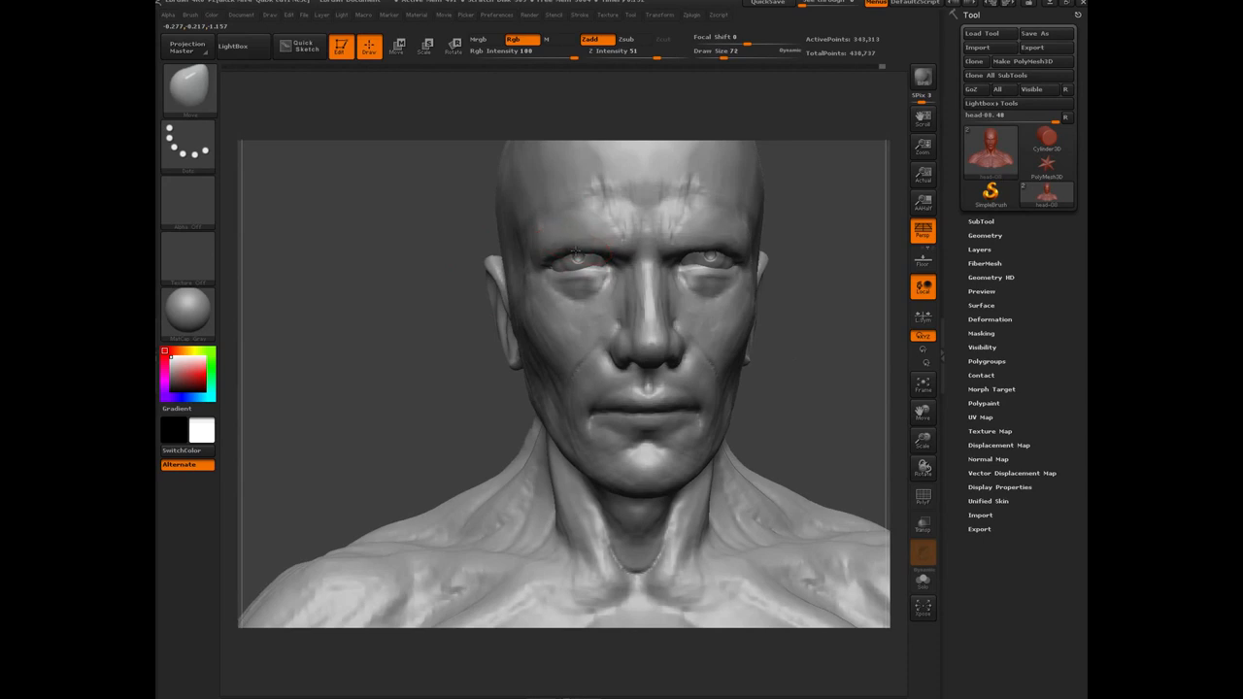
Refine the outer eye area and cheeks from the front and below with the Move brush, enlarging it to about draw size 96.
left_click_drag(452, 288, 564, 261)
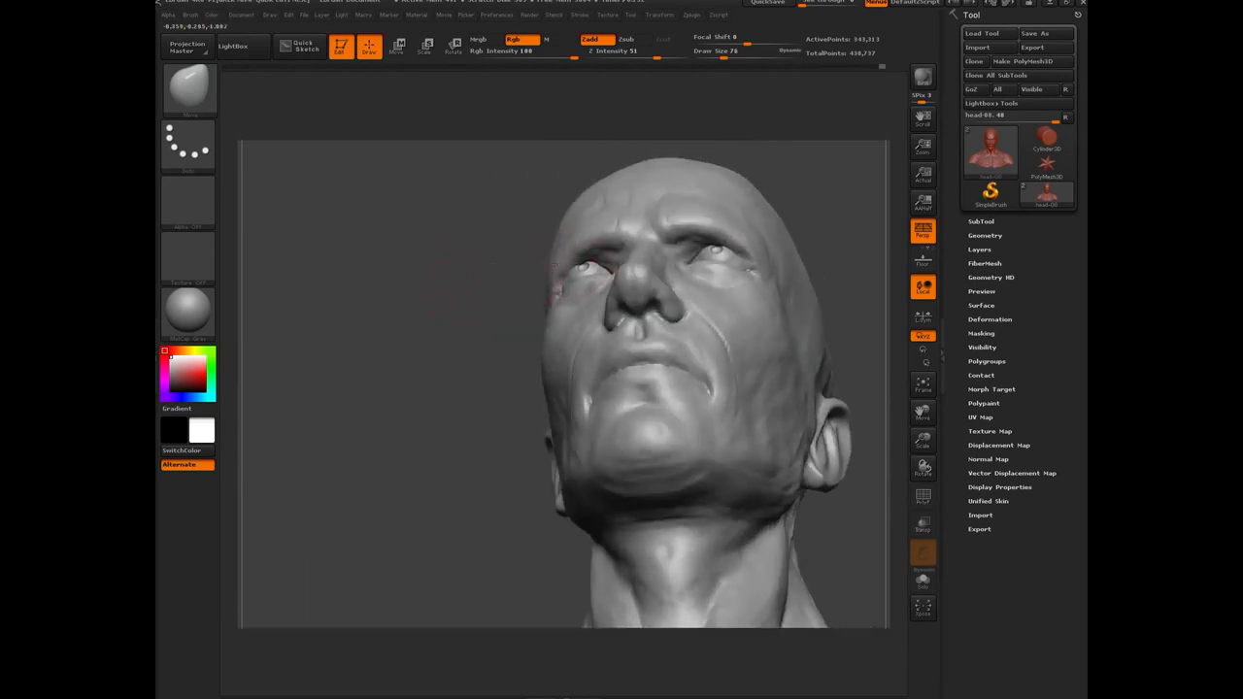
left_click_drag(453, 286, 402, 363)
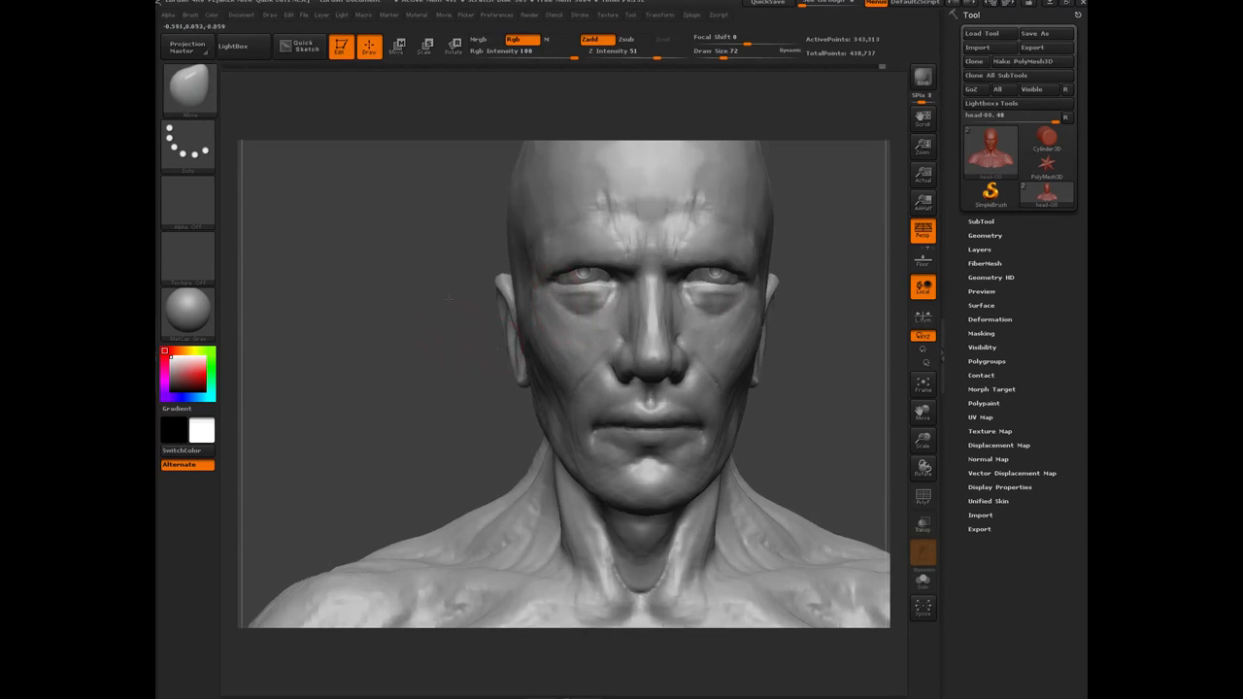
left_click_drag(463, 341, 570, 278)
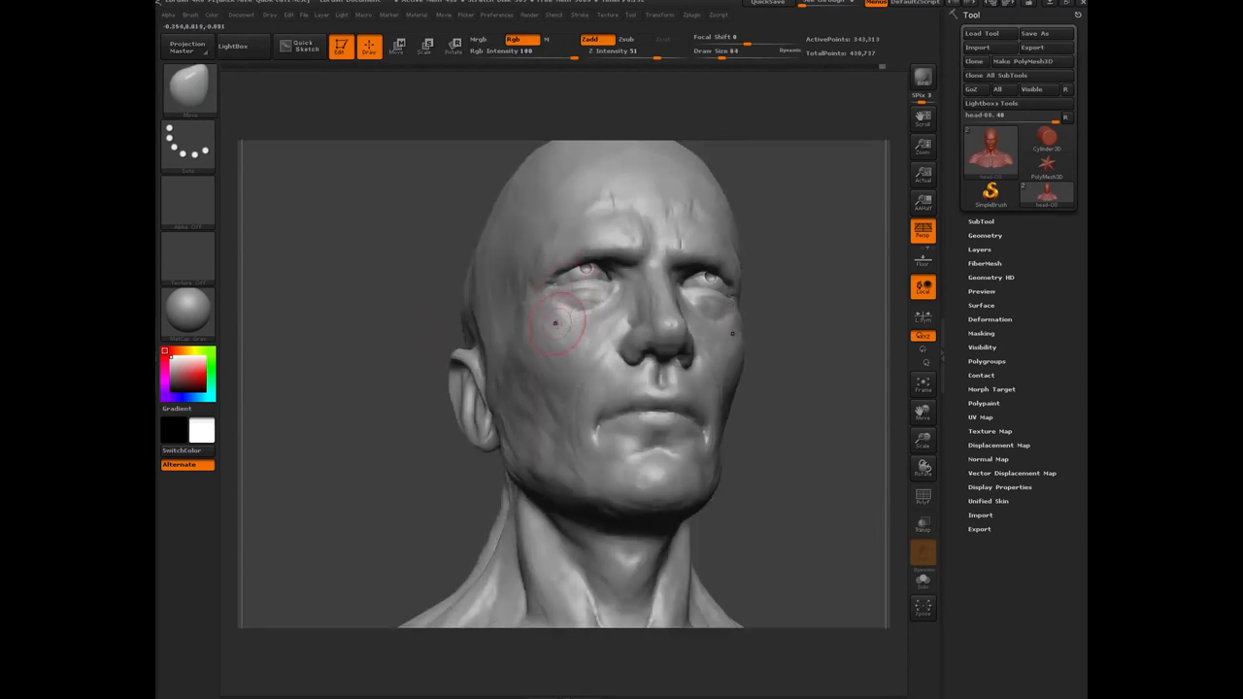
mouse_move(369, 275)
left_mouse_down()
mouse_move(354, 319)
mouse_move(387, 313)
left_mouse_up()
key("bracketright")
key("bracketright")
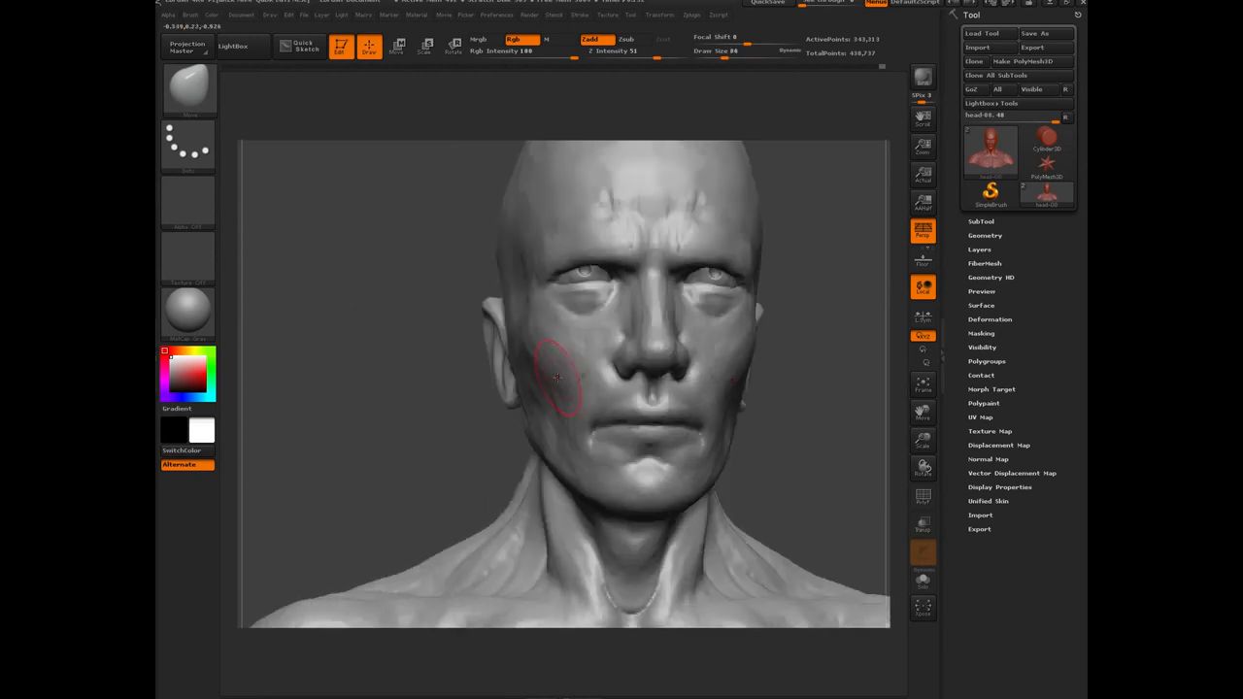
left_click_drag(558, 378, 560, 377)
Reshape the top and sides of the cranium down to the ears with the Move brush enlarged to about draw size 196.
mouse_move(381, 272)
left_mouse_down()
mouse_move(427, 276)
mouse_move(321, 295)
left_mouse_up()
left_click_drag(398, 384, 368, 346, "alt")
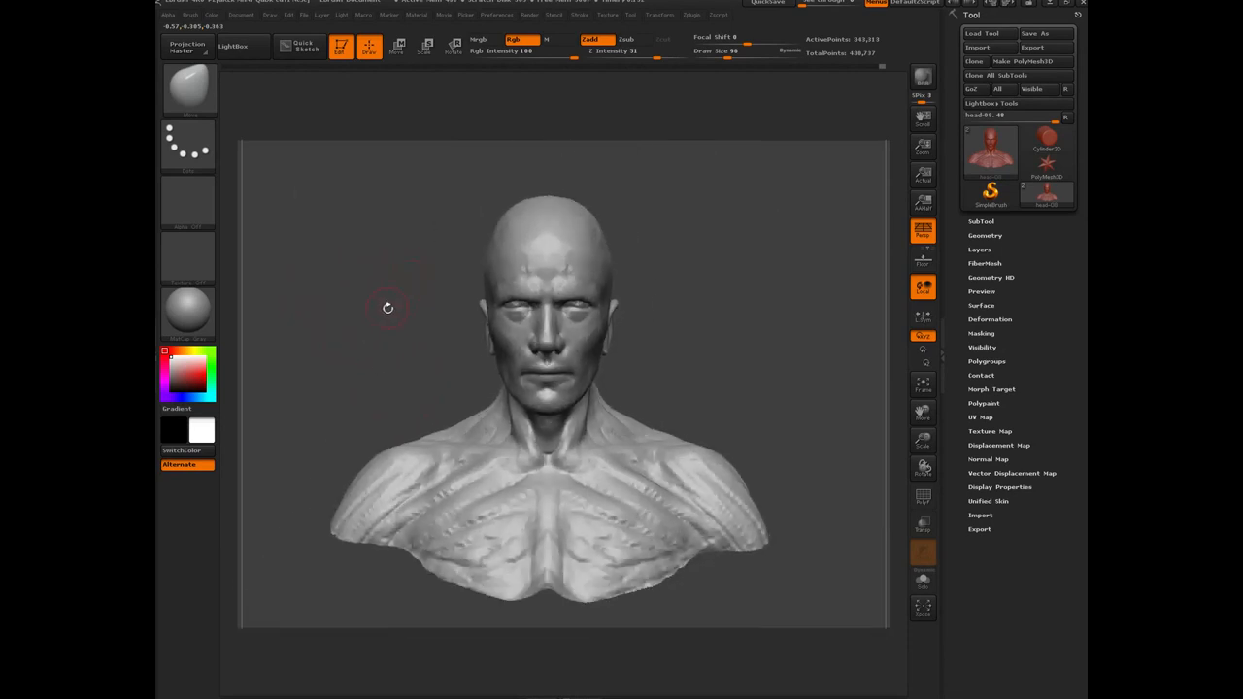
left_click_drag(380, 286, 396, 428, "alt")
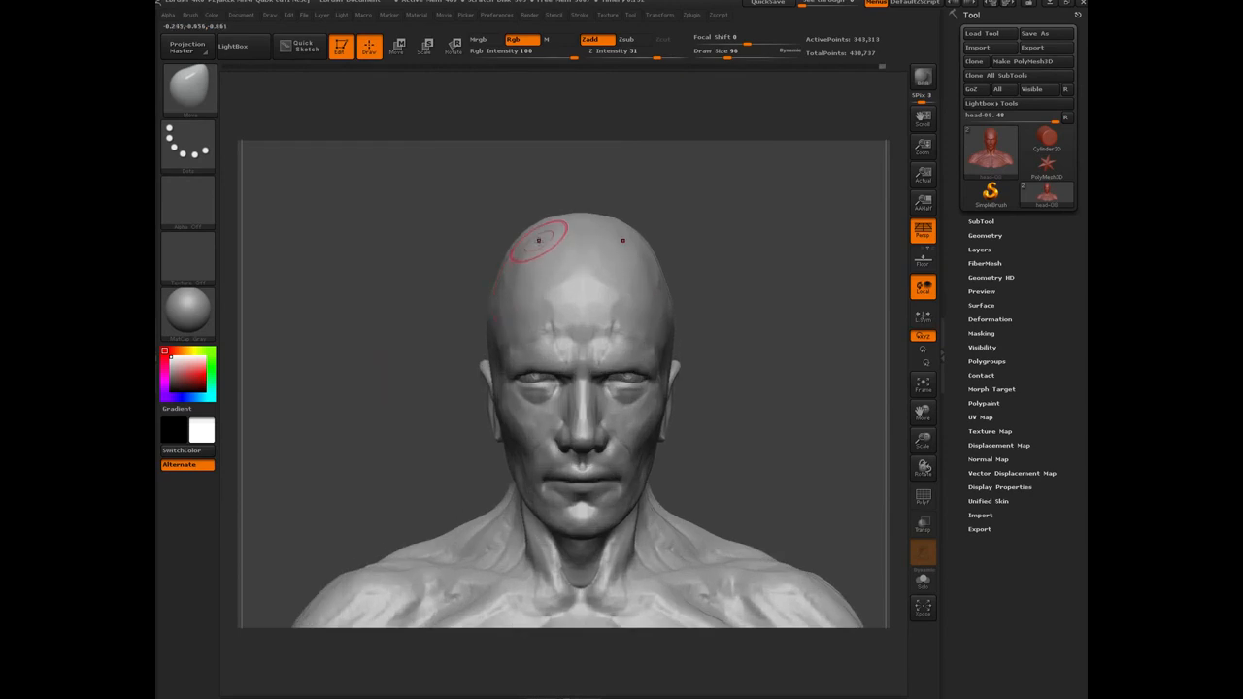
key("bracketright")
key("bracketright")
key("bracketright")
key("bracketright")
left_click_drag(543, 224, 499, 275)
key("bracketleft")
left_click_drag(575, 217, 574, 224)
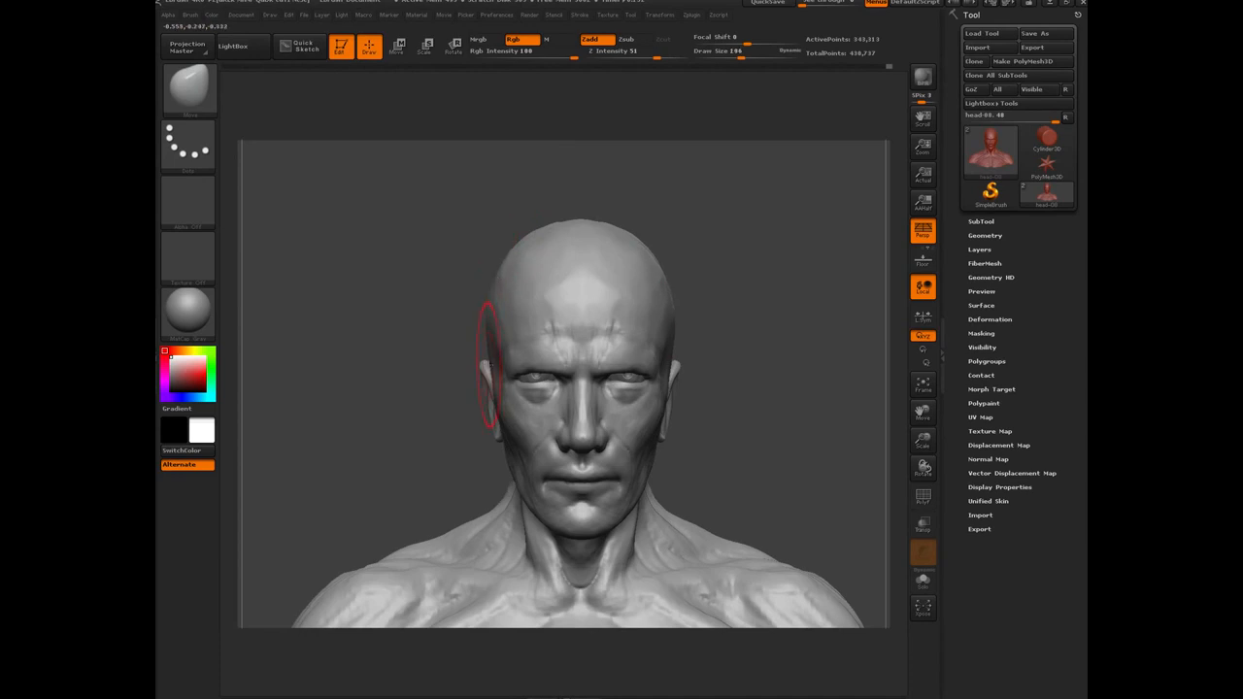
left_click_drag(488, 365, 499, 374)
Nudge the brows above the upper eyelids slightly upward from a low front view with a smaller Move brush.
left_click_drag(419, 362, 421, 317)
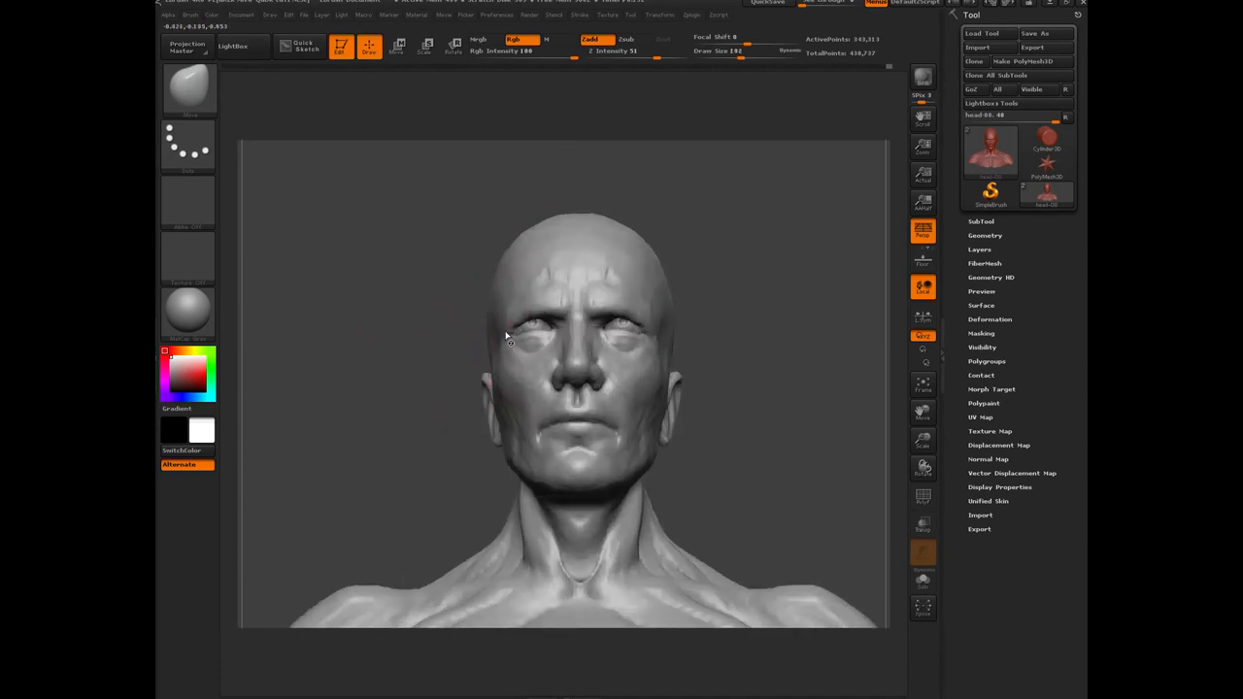
key("bracketleft")
key("bracketleft")
key("bracketleft")
key("bracketleft")
key("[")
left_click_drag(529, 313, 525, 308)
mouse_move(394, 341)
left_mouse_down()
mouse_move(386, 367)
mouse_move(329, 379)
mouse_move(423, 383)
left_mouse_up()
key("]")
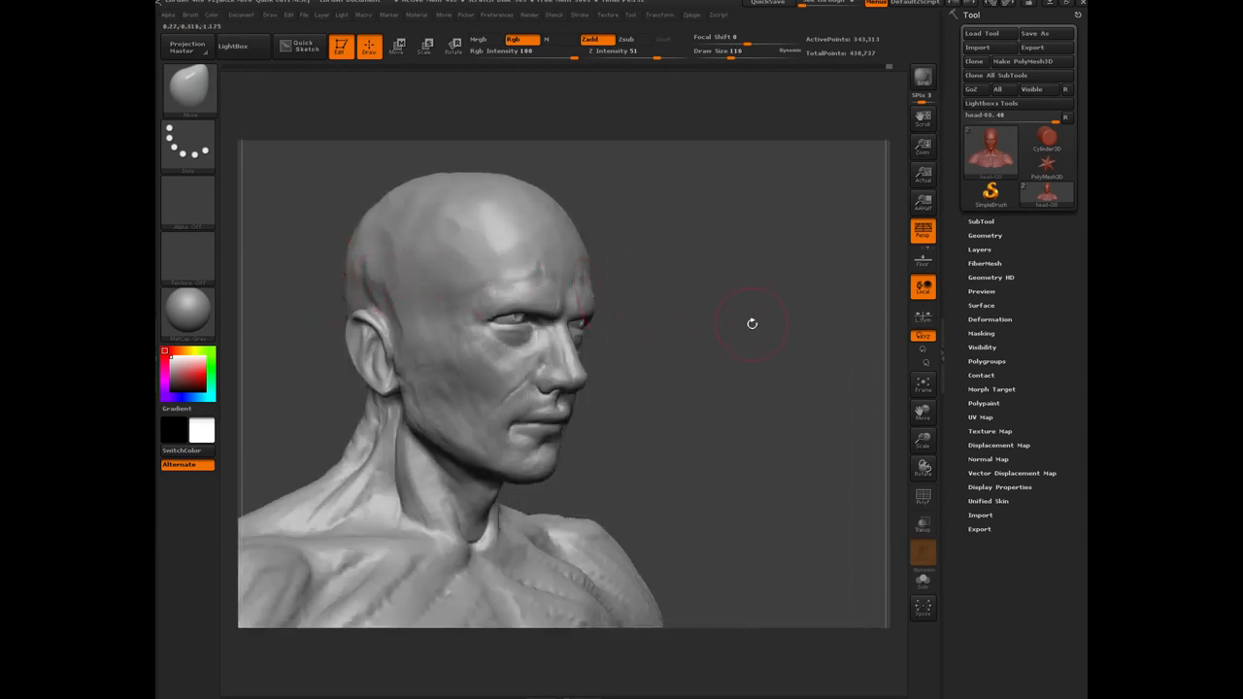
Push in the back of the skull above the nape with the Move brush at about draw size 180.
left_click_drag(750, 324, 621, 350)
left_click_drag(436, 346, 610, 340)
key("bracketright")
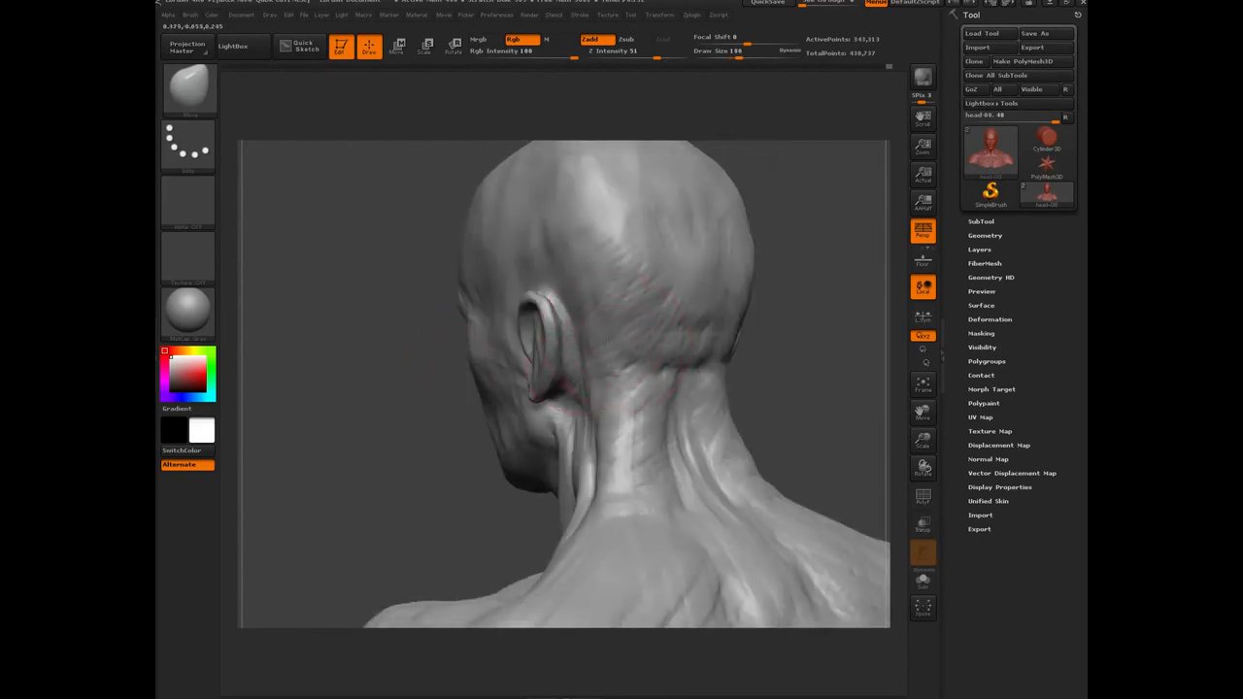
left_click_drag(414, 305, 597, 243)
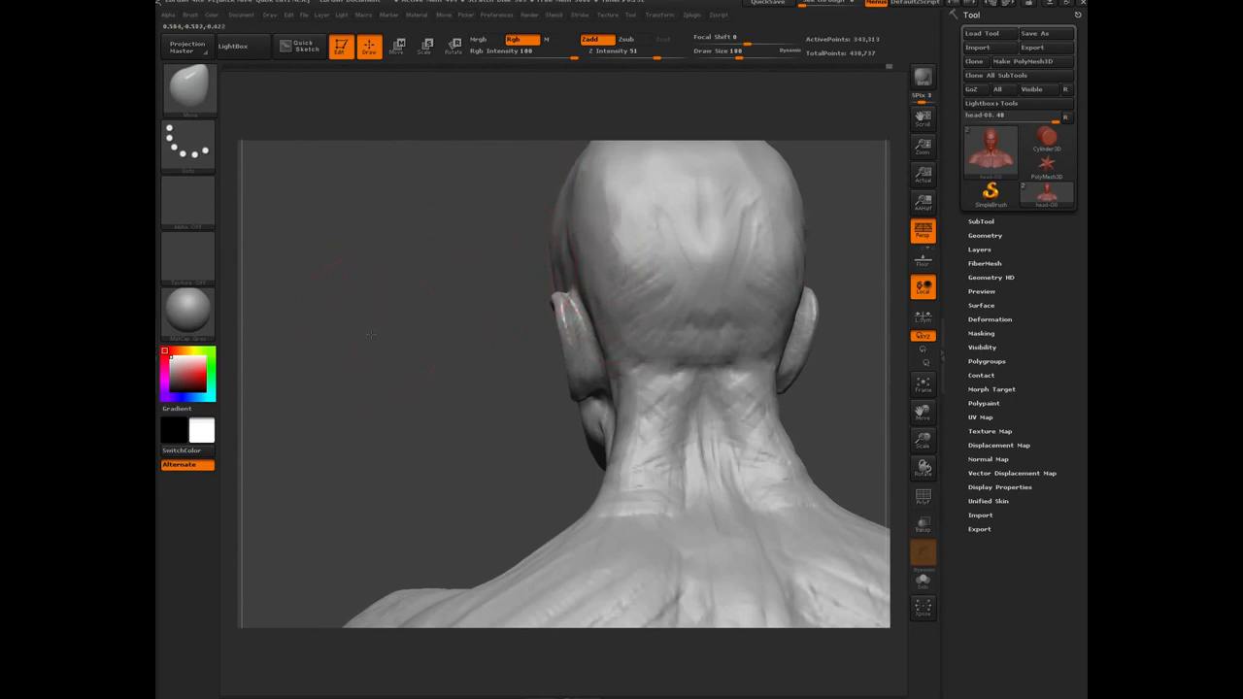
left_click_drag(371, 332, 568, 309)
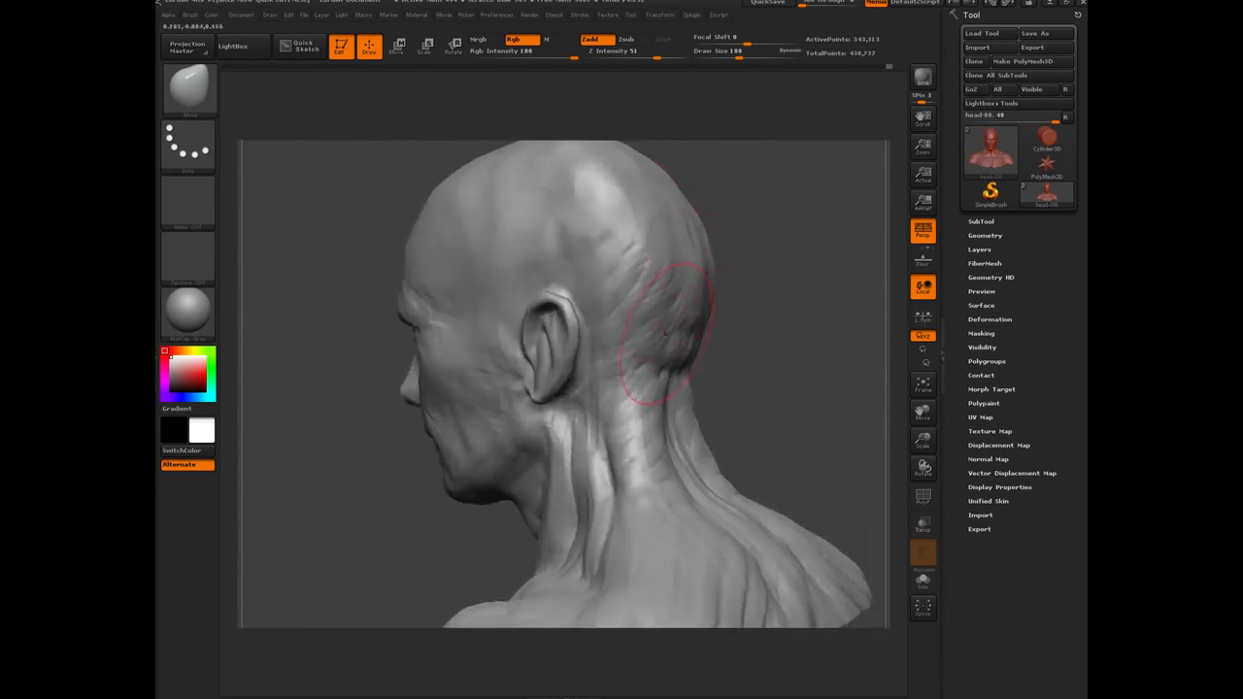
left_click_drag(686, 357, 676, 363)
Pull the sides of the neck inward and reshape the trapezius slope from behind, enlarging the Move brush to draw size 256.
left_click_drag(423, 518, 375, 481)
left_click_drag(422, 447, 427, 393, "alt")
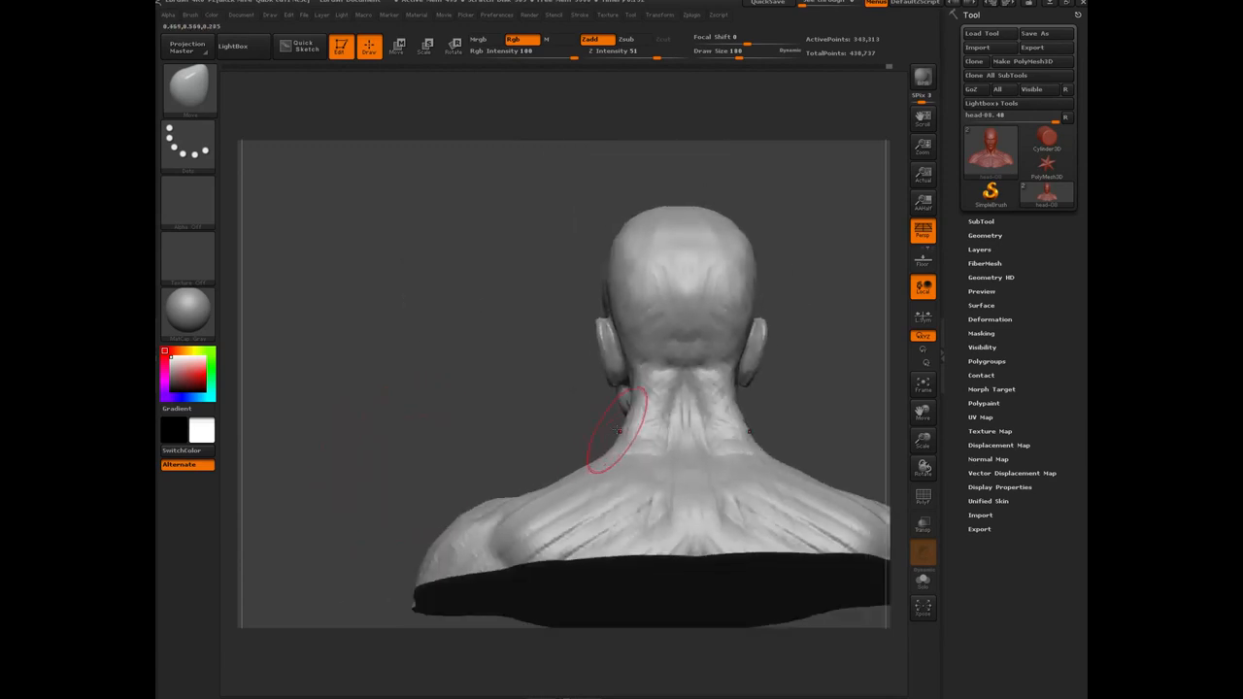
left_click_drag(626, 422, 640, 426)
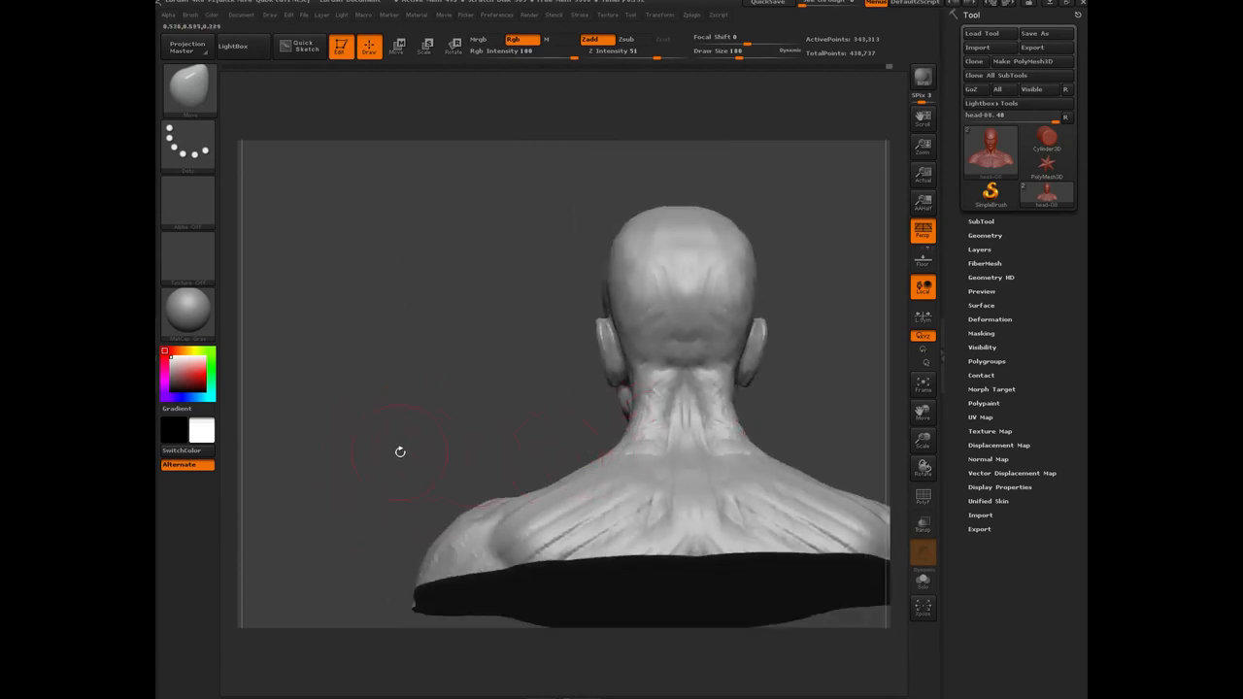
key("bracketright")
mouse_move(583, 476)
left_mouse_down()
mouse_move(572, 462)
mouse_move(526, 465)
left_mouse_up()
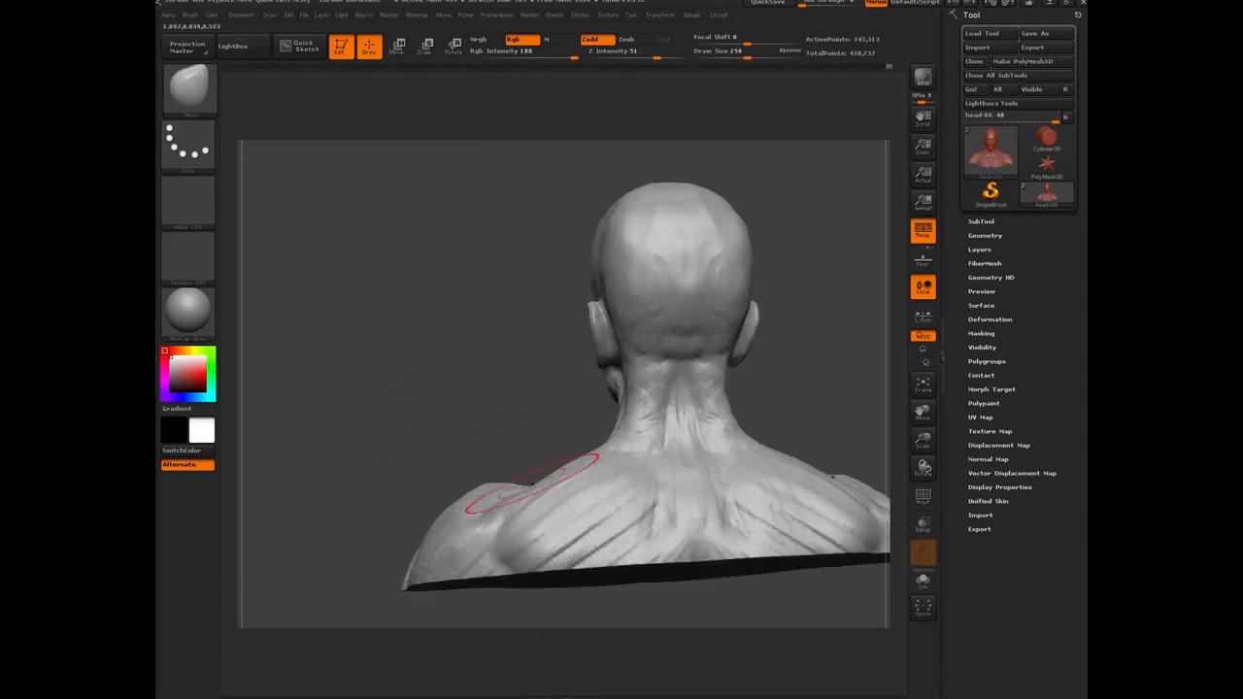
Examine the whole bust's silhouette and head-to-shoulder proportions from the back, side and front.
mouse_move(424, 411)
left_mouse_down()
mouse_move(573, 418)
mouse_move(580, 437)
left_mouse_up()
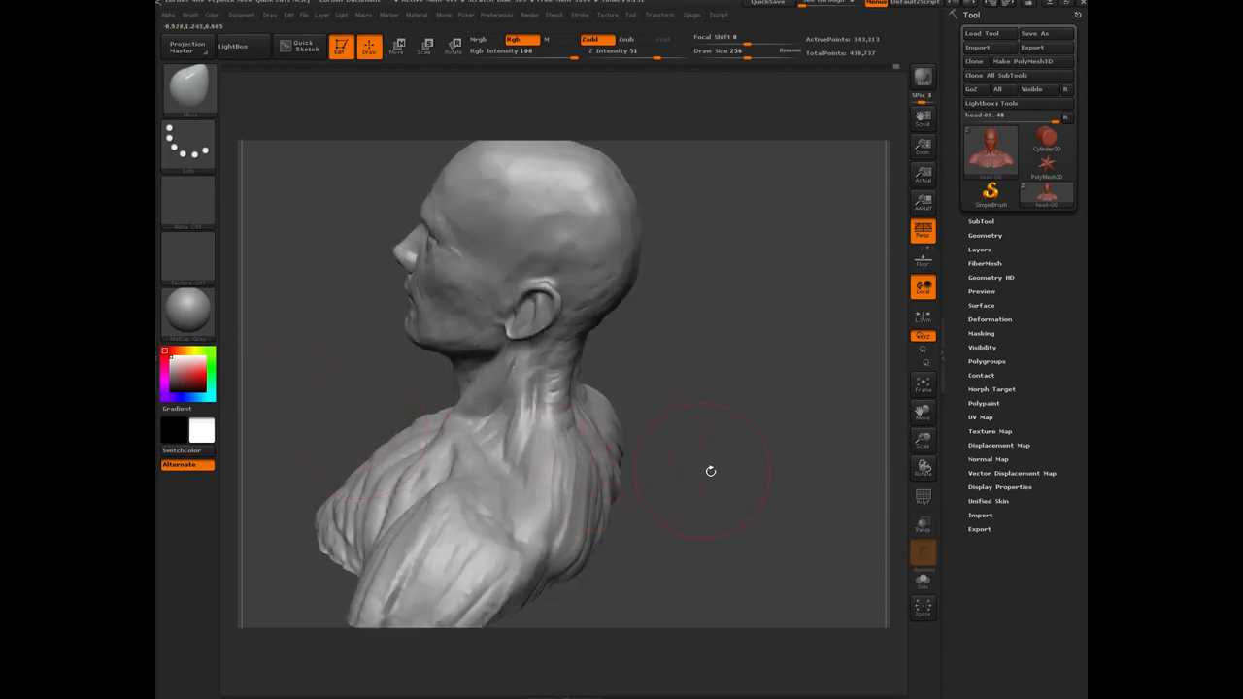
left_click_drag(710, 472, 649, 476)
left_click_drag(806, 347, 777, 297, "alt")
left_click_drag(840, 325, 355, 332)
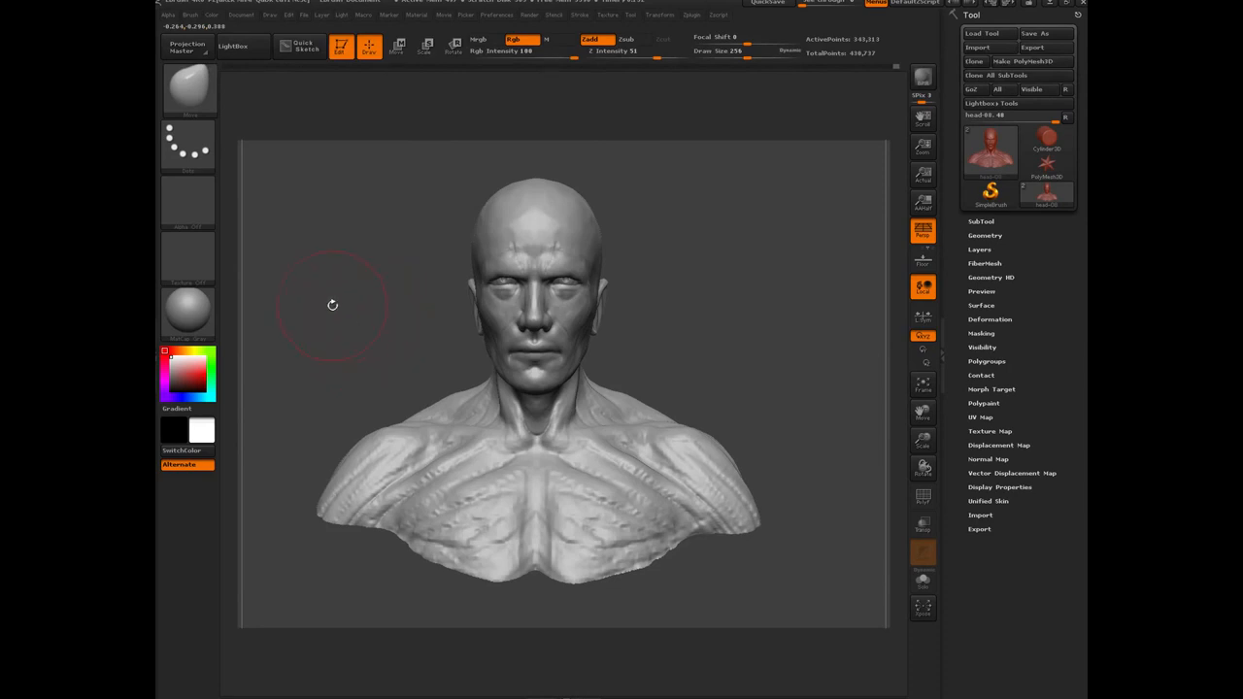
left_click_drag(332, 305, 407, 369, "alt")
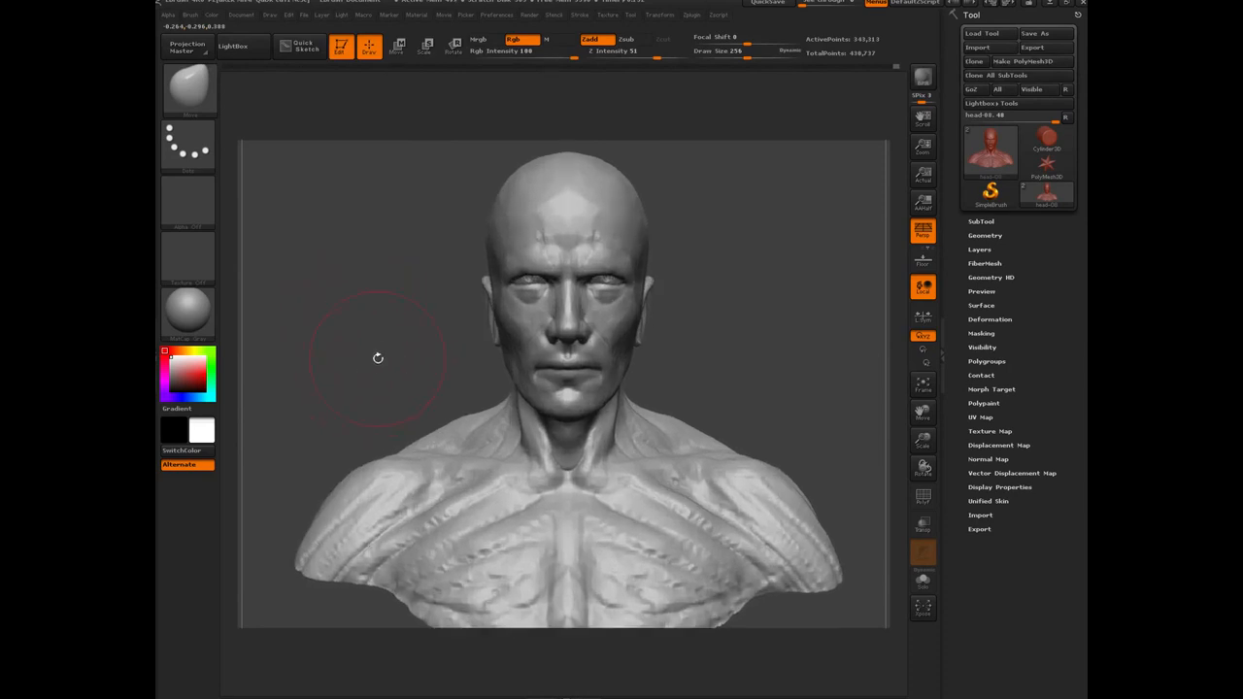
key("bracketleft")
left_click_drag(318, 292, 341, 305, "alt")
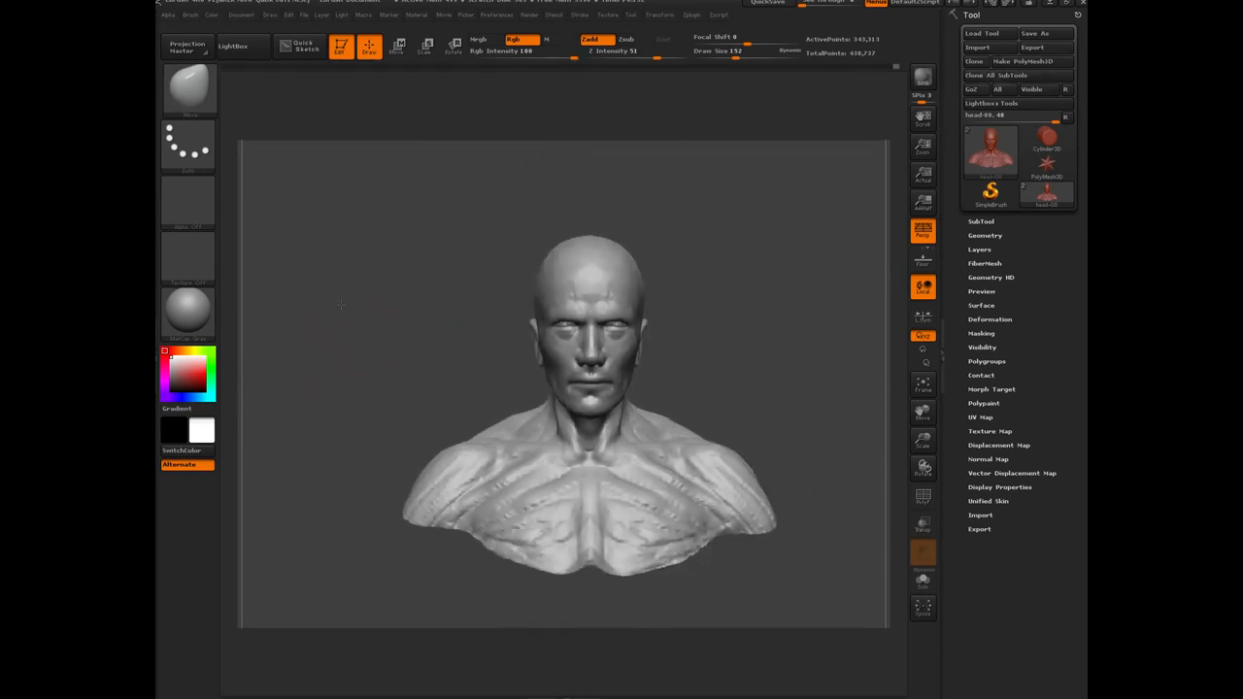
mouse_move(397, 333)
left_mouse_down("alt")
mouse_move(372, 314)
mouse_move(374, 332)
left_mouse_up("alt")
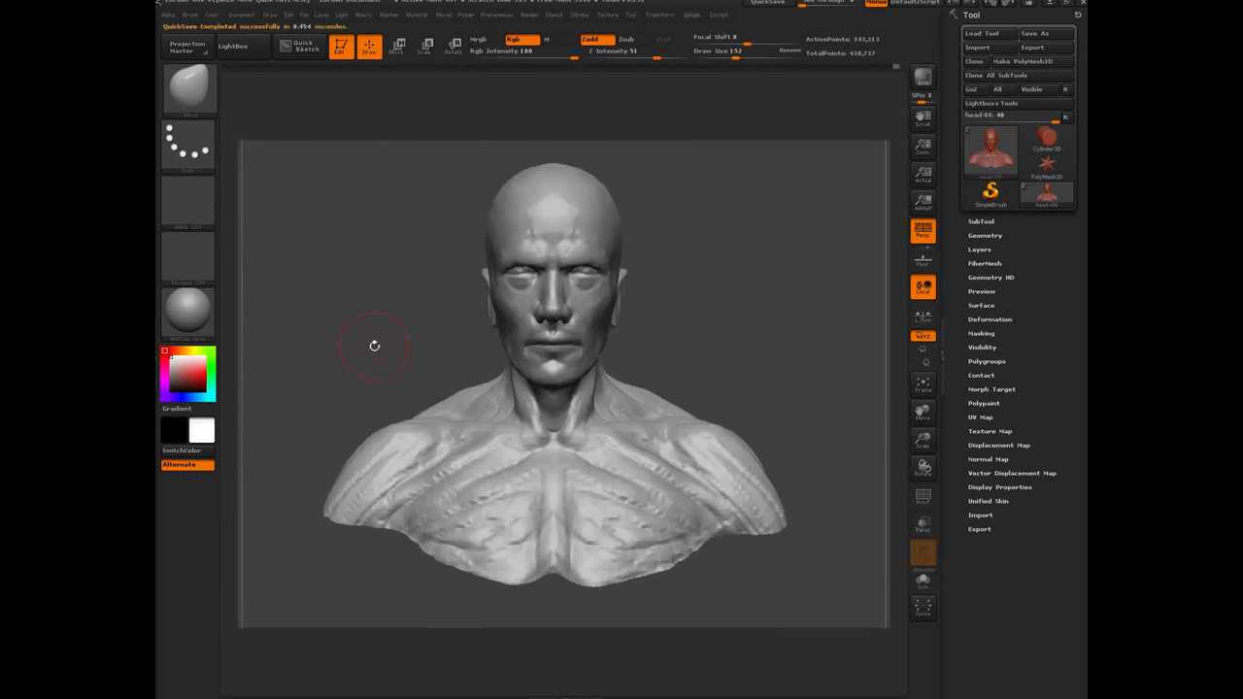
left_click_drag(344, 320, 373, 258)
mouse_move(340, 326)
left_mouse_down()
mouse_move(655, 329)
mouse_move(351, 337)
left_mouse_up()
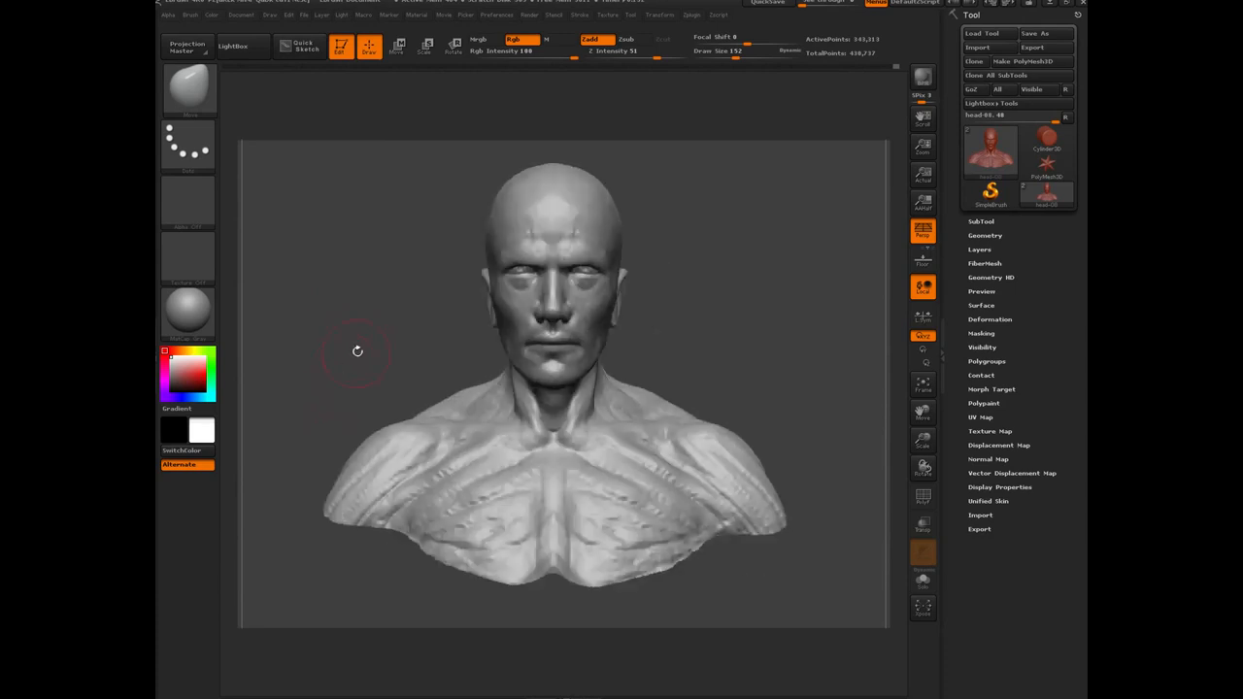